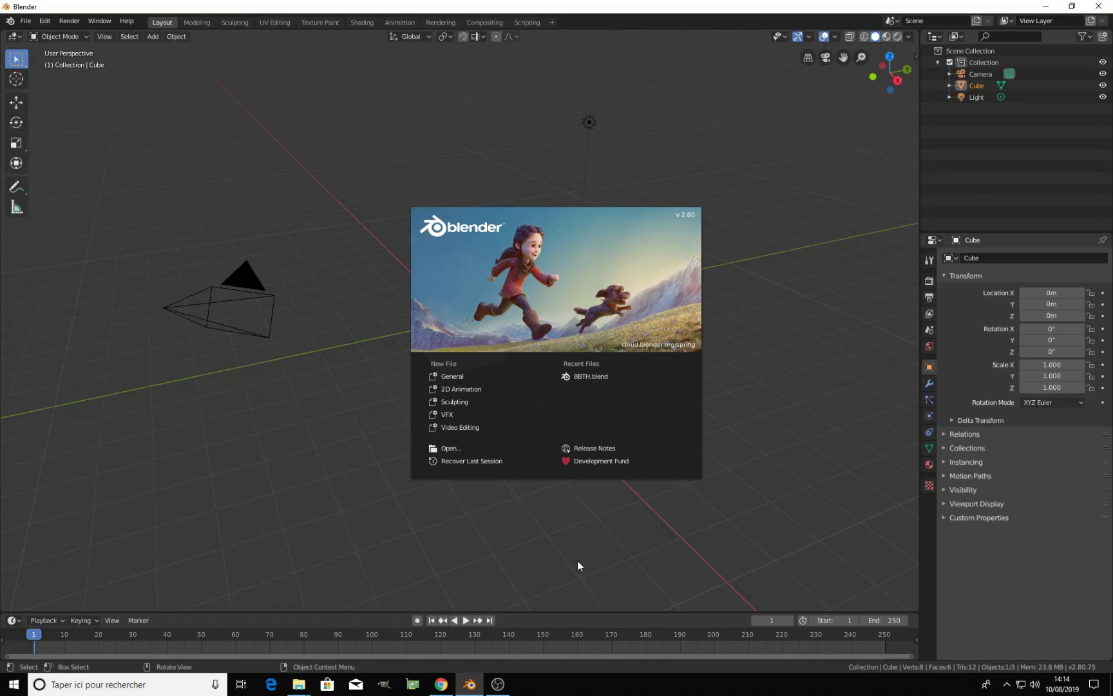
Switch to Chrome and open the "LuxCoreRender v2.2beta3 released" topic in the forum's News section
click(443, 686)
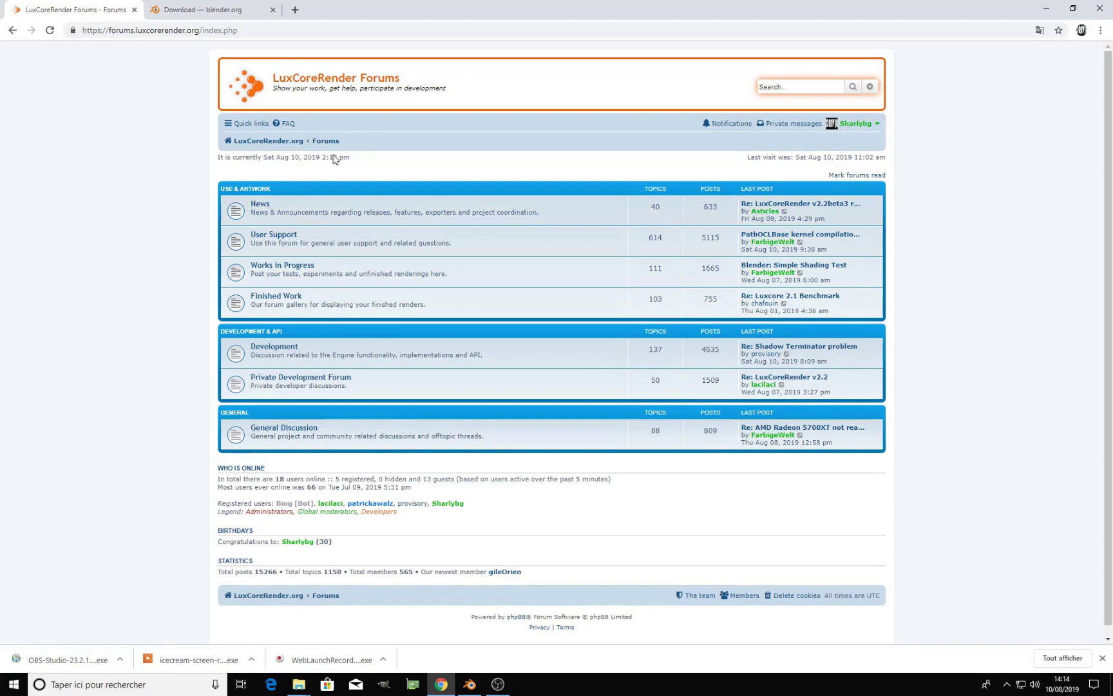
click(260, 205)
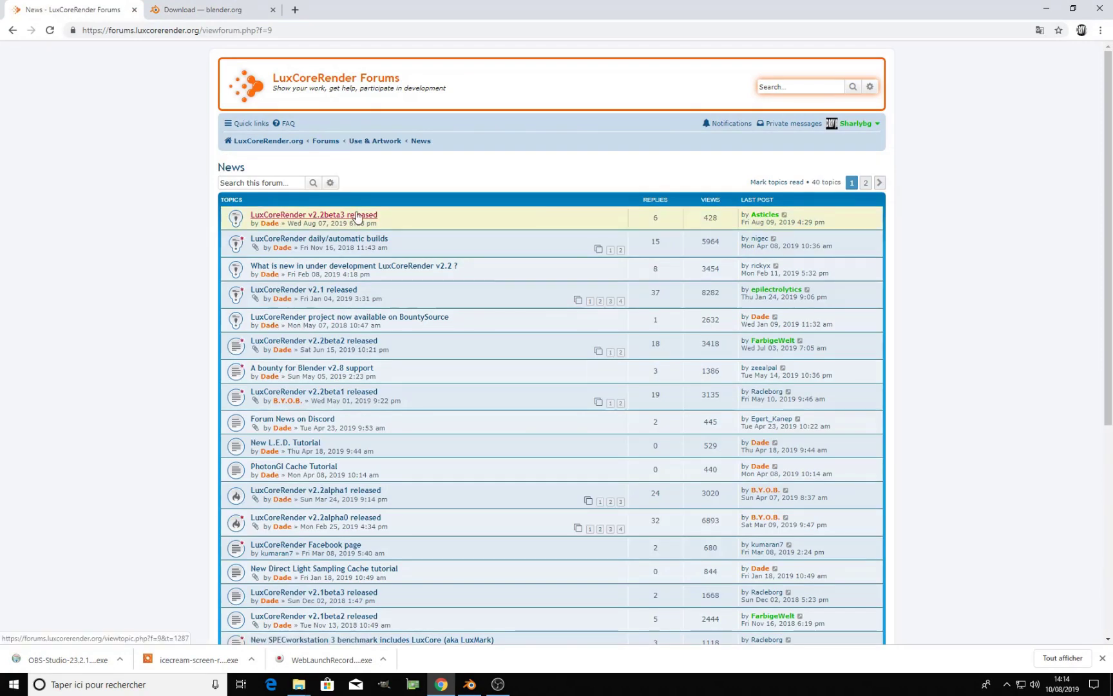
click(364, 216)
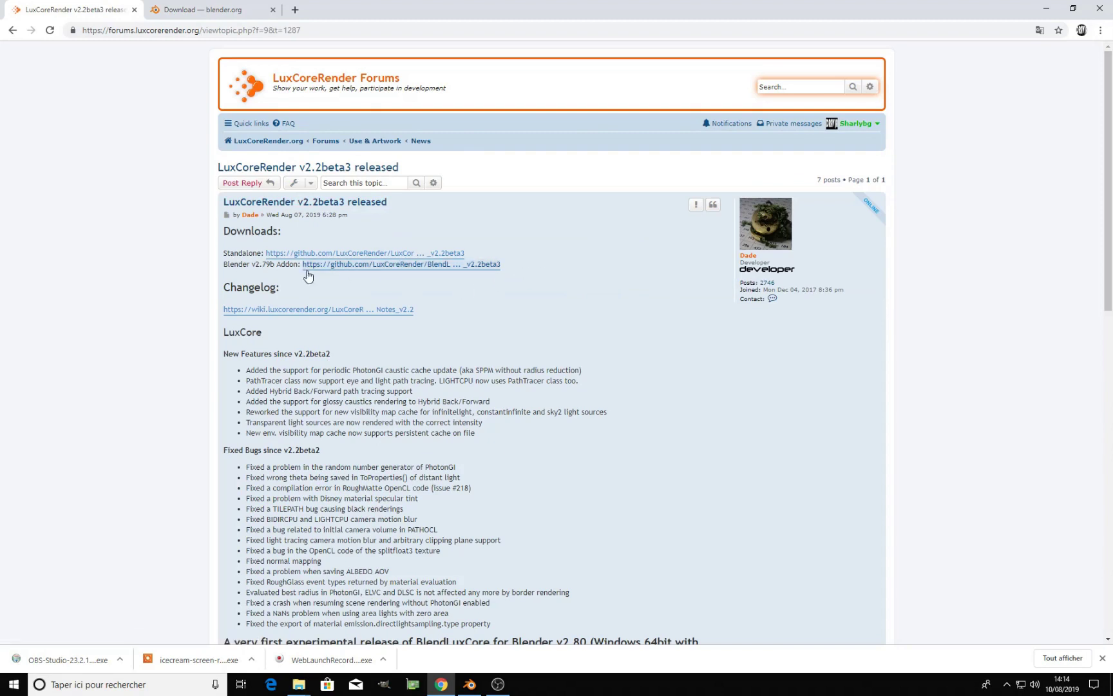
Examine the post's experimental BlendLuxCore download for Blender 2.80 on Windows 64-bit and Blender's own 2.80 download page
scroll(575, 345, down, 5)
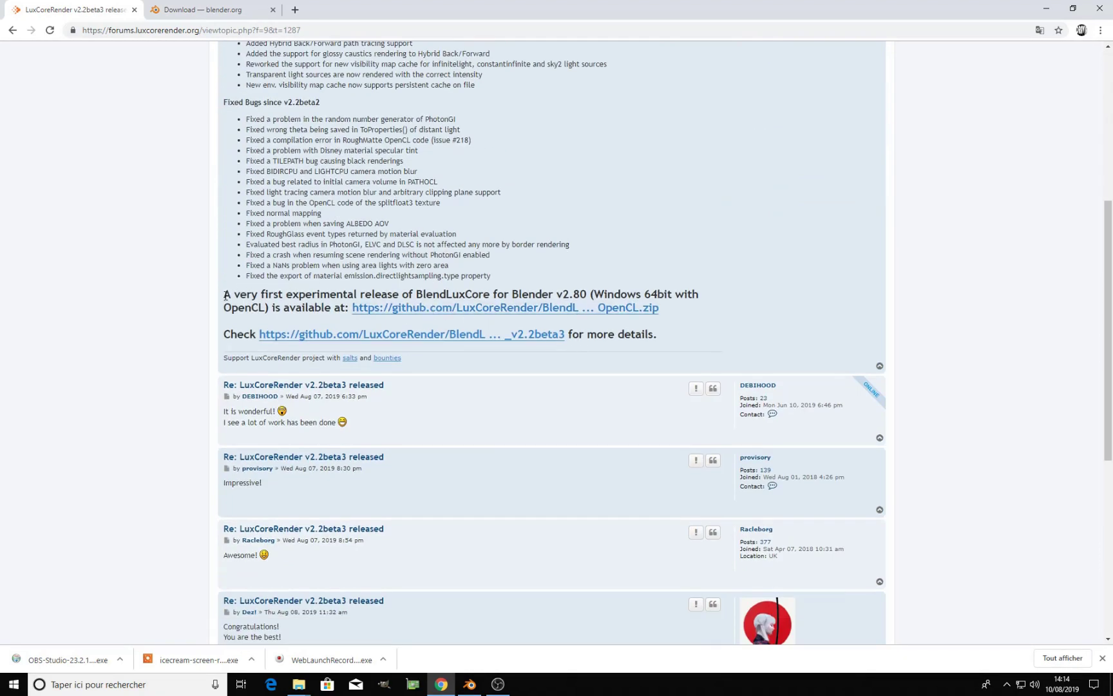
drag(336, 294, 465, 295)
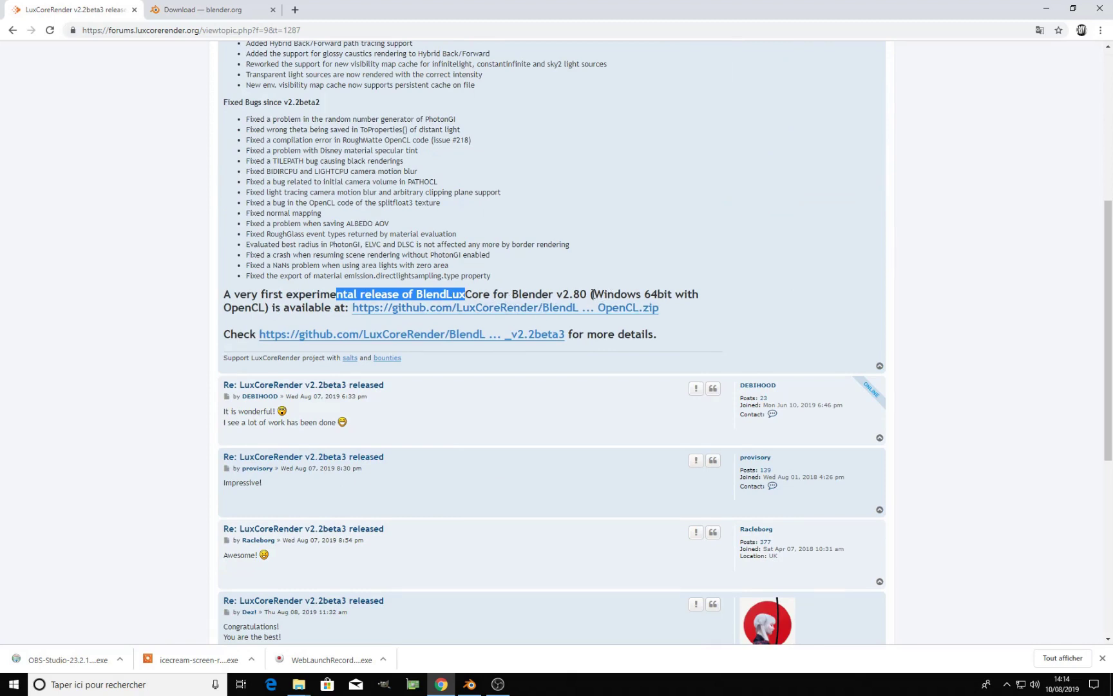
drag(593, 295, 658, 294)
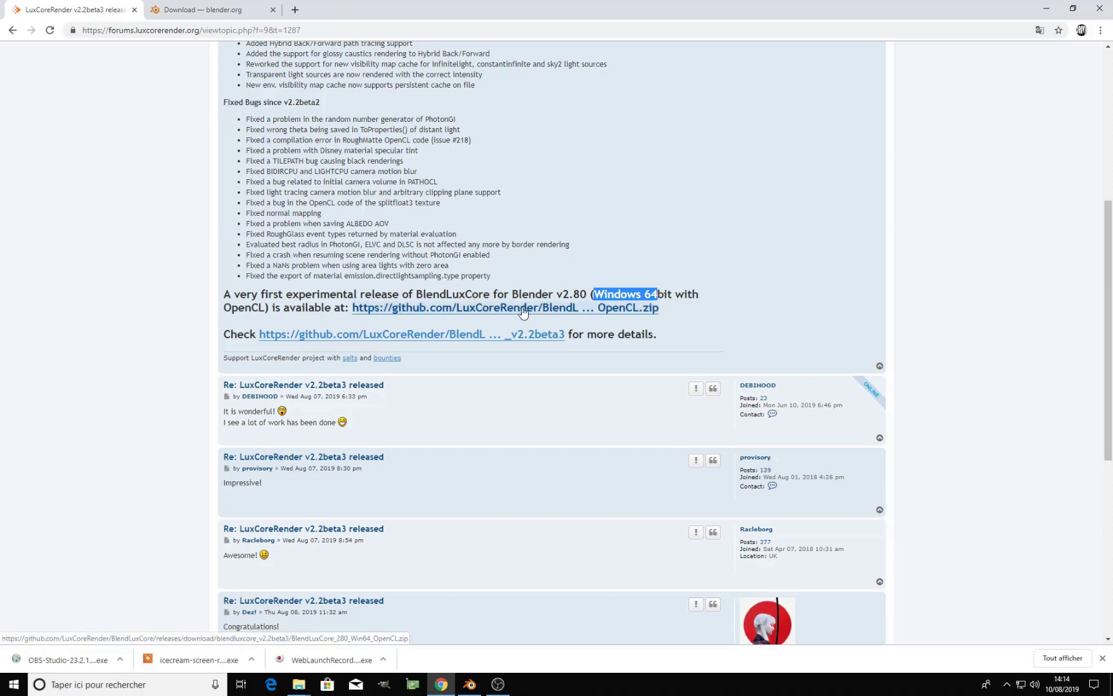
click(568, 154)
click(193, 14)
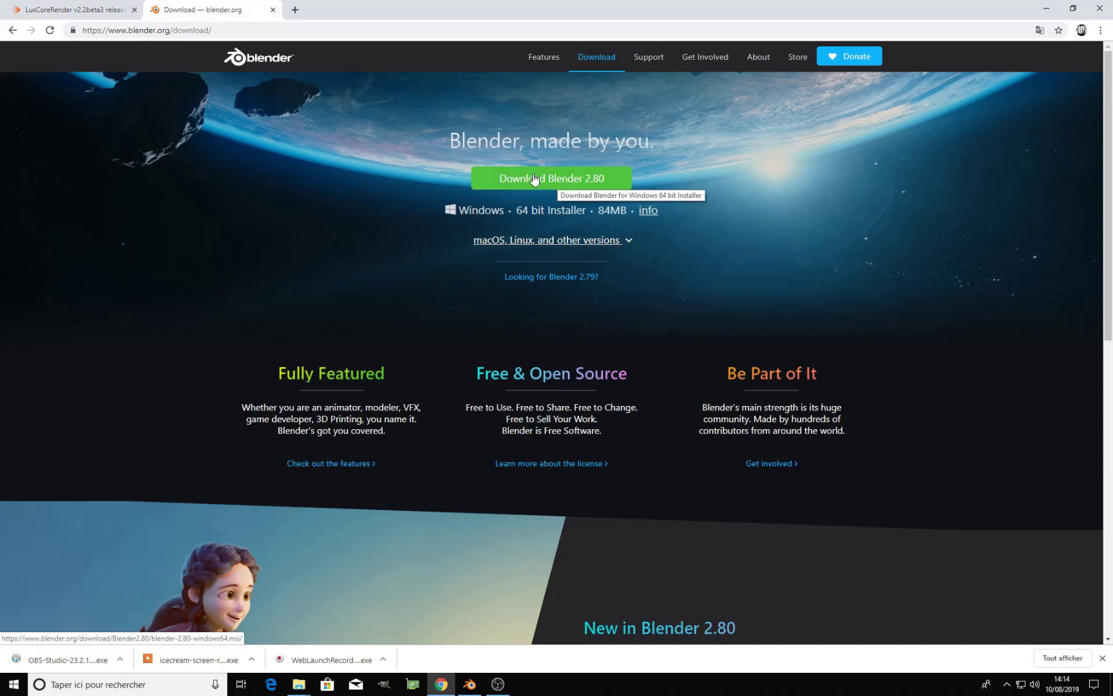
Switch to Blender and view the file browser for installing an add-on from the preferences, cancelling without installing
click(469, 684)
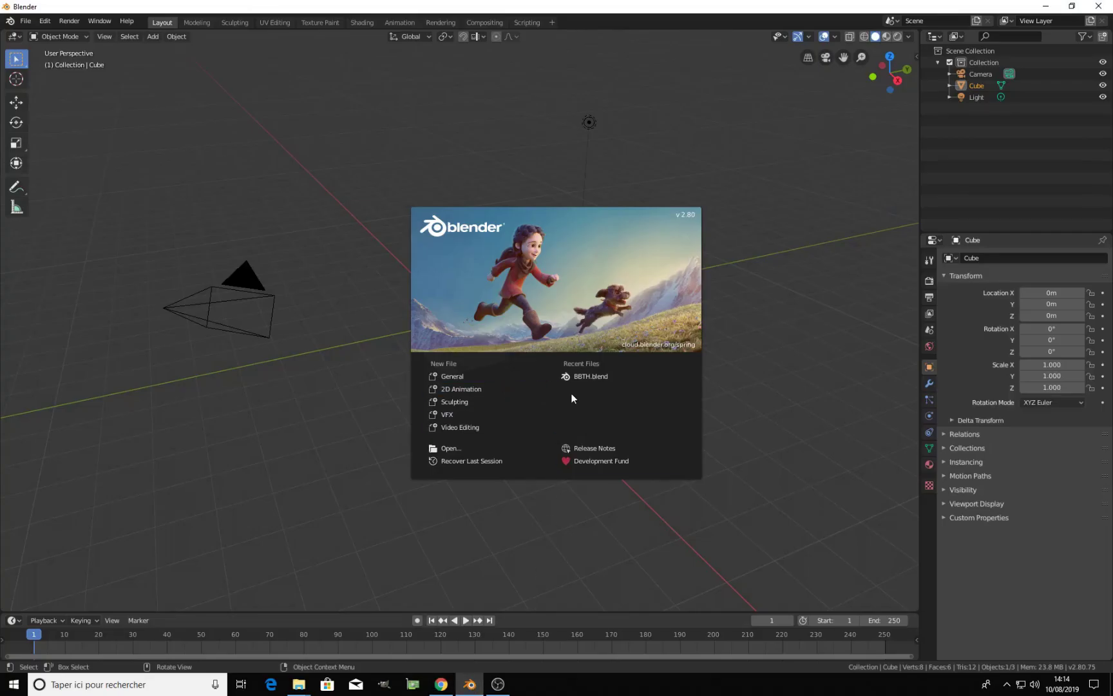
click(25, 23)
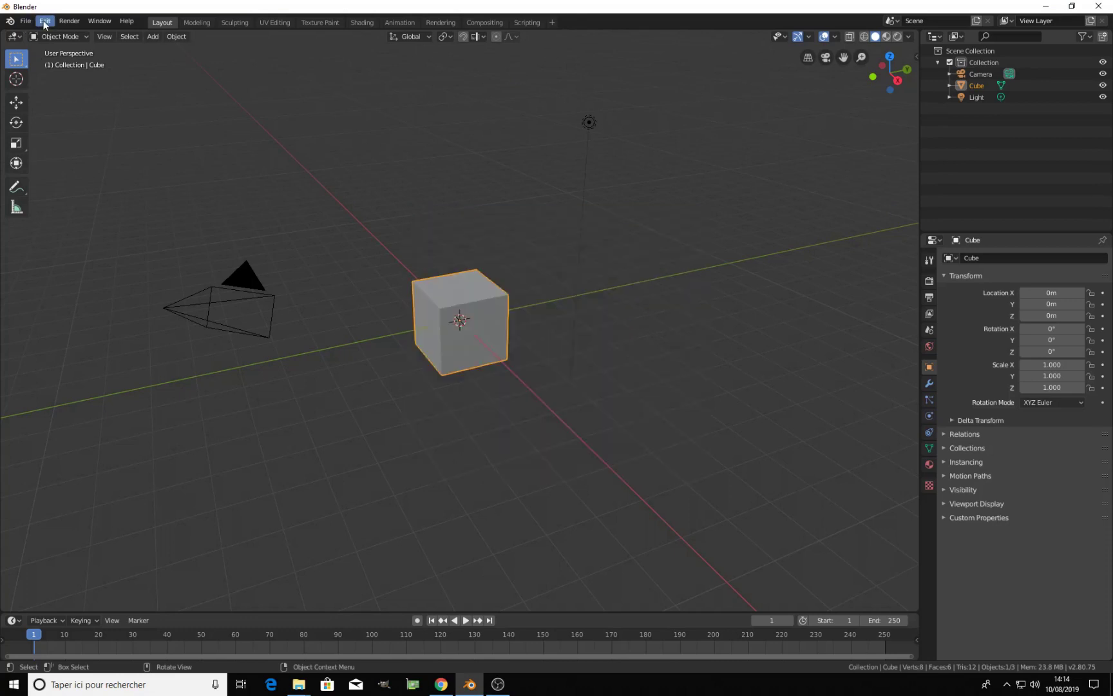
click(45, 22)
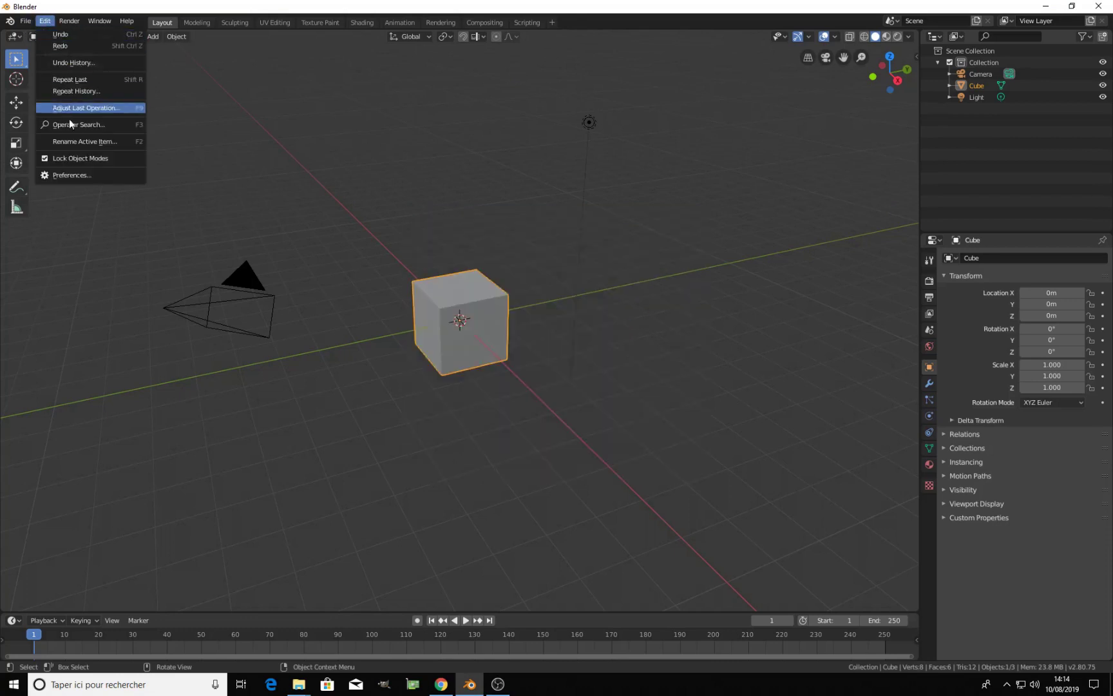
click(75, 170)
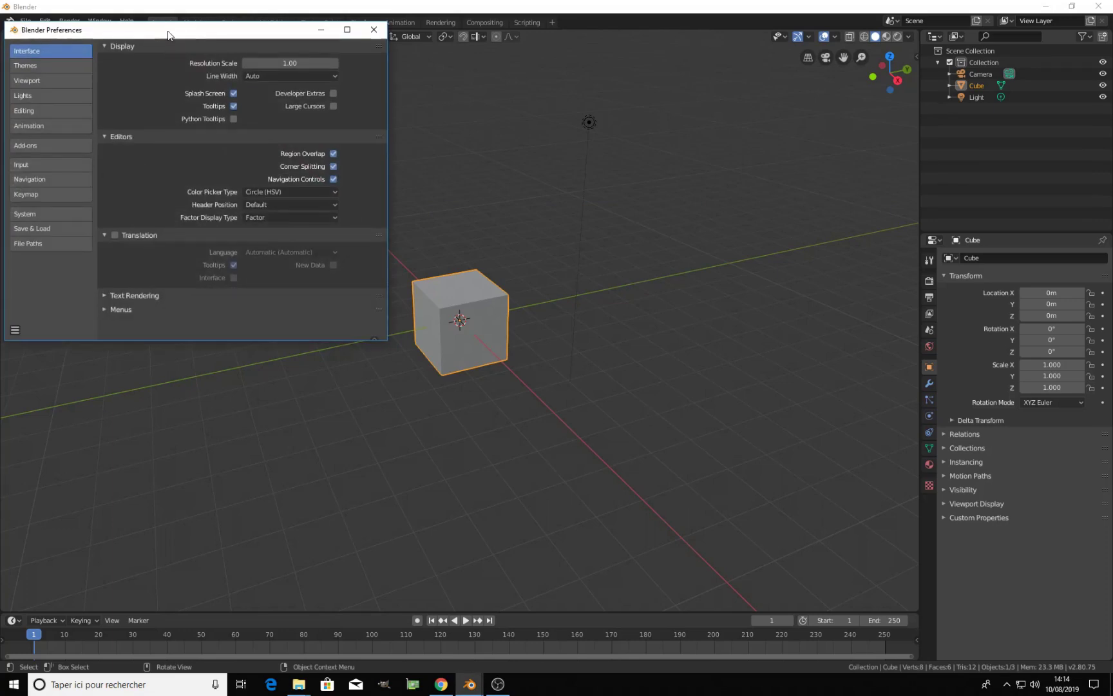
click(348, 196)
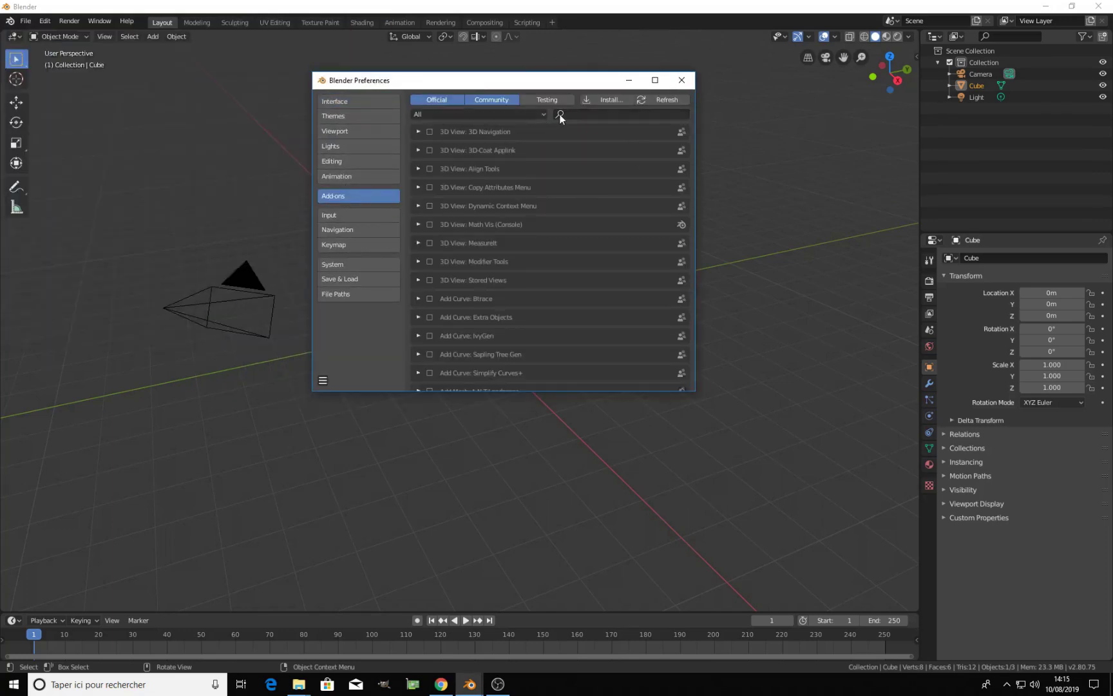
click(600, 102)
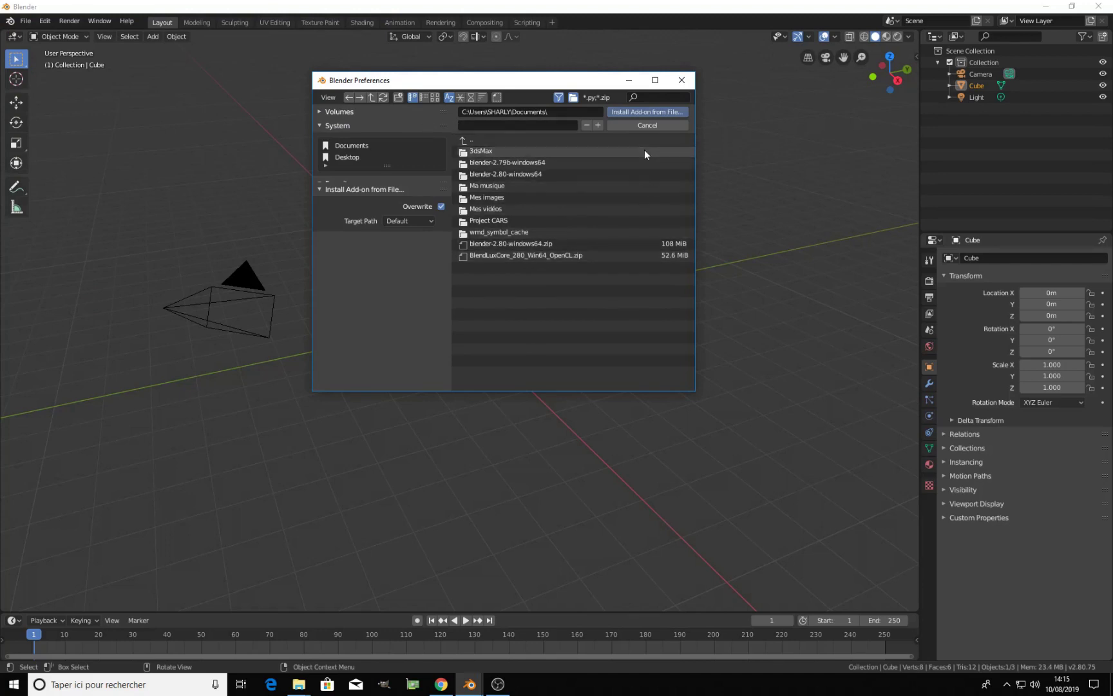
click(649, 123)
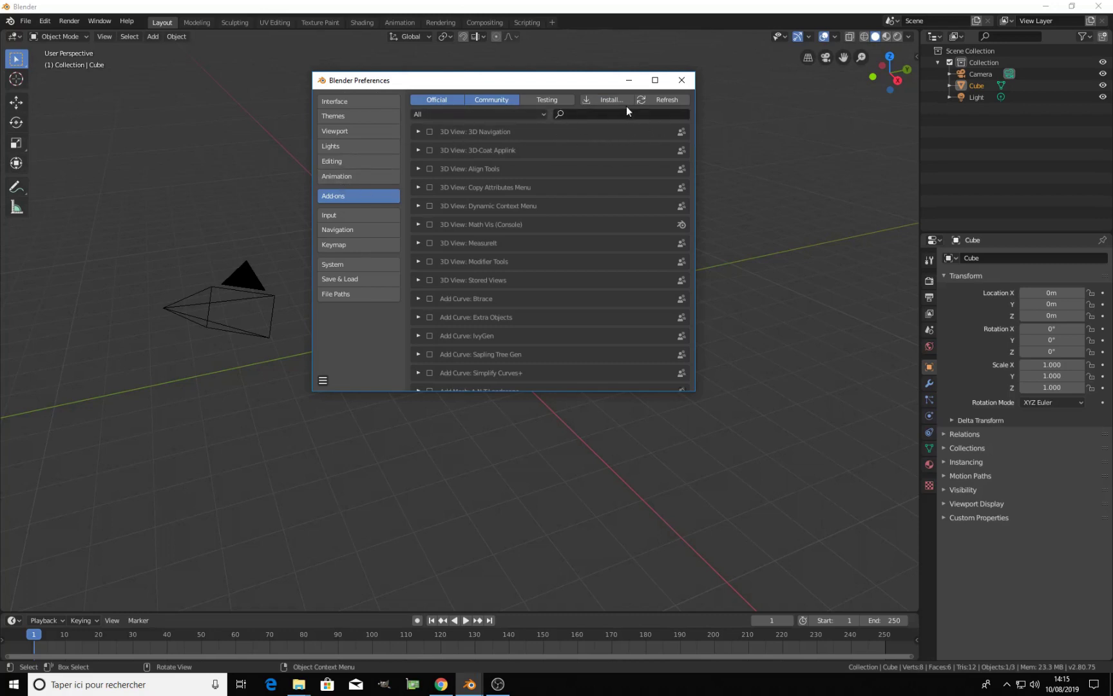
Filter the add-ons to the Render category, check the LuxCore add-on's details and close the preferences
click(540, 114)
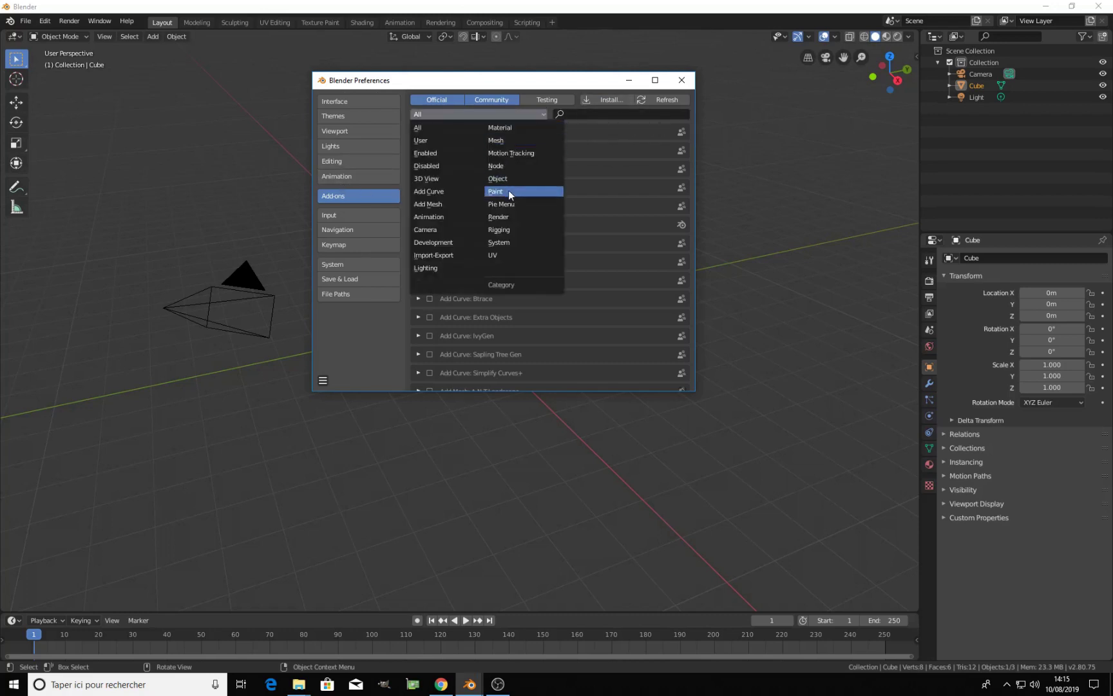
click(510, 217)
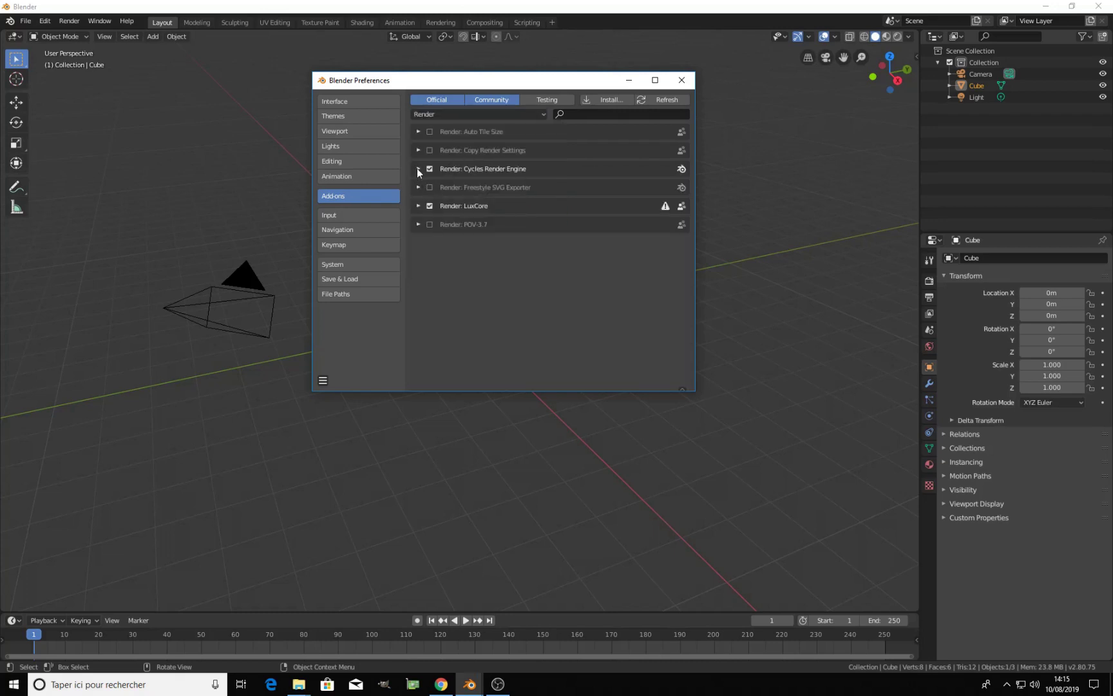
click(418, 206)
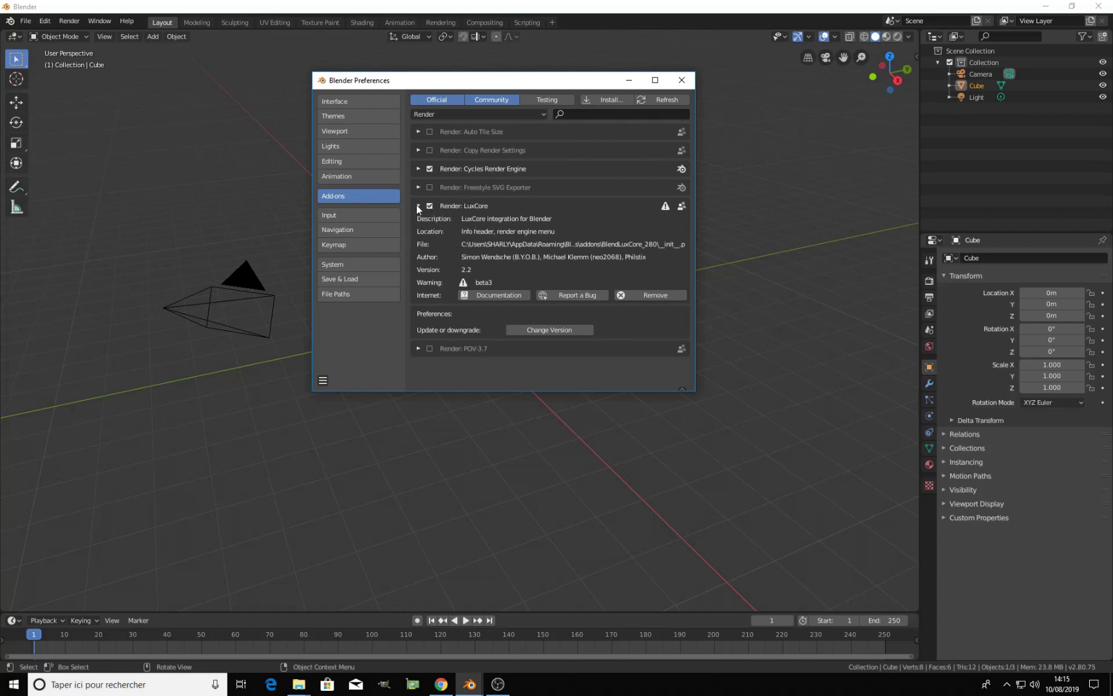
click(418, 206)
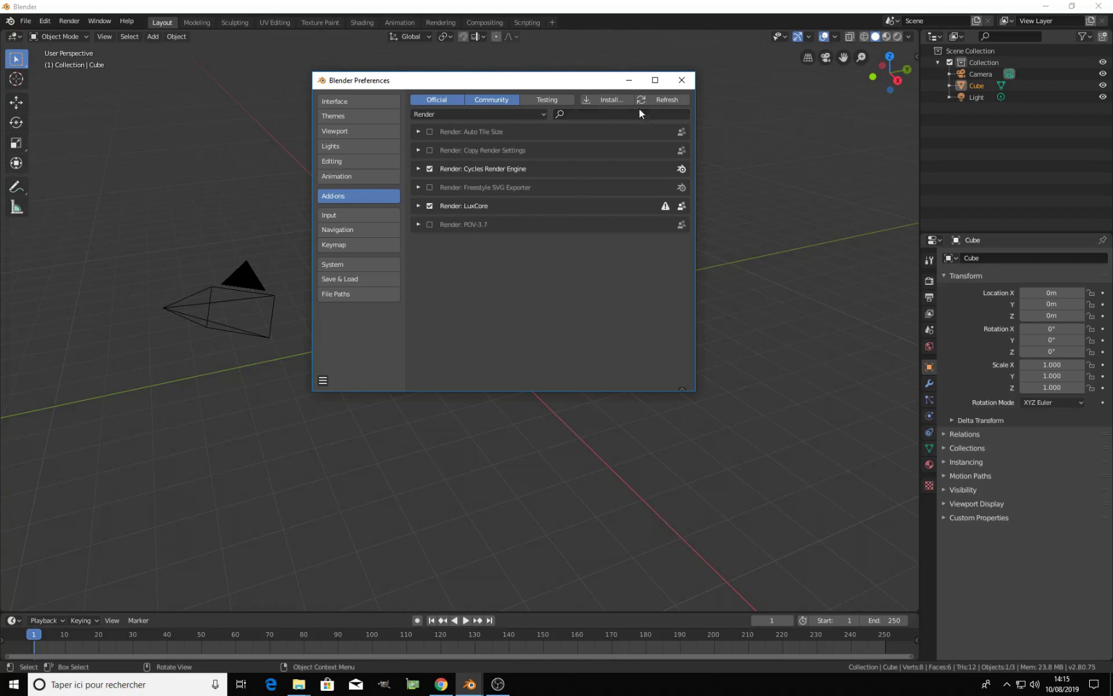
click(681, 82)
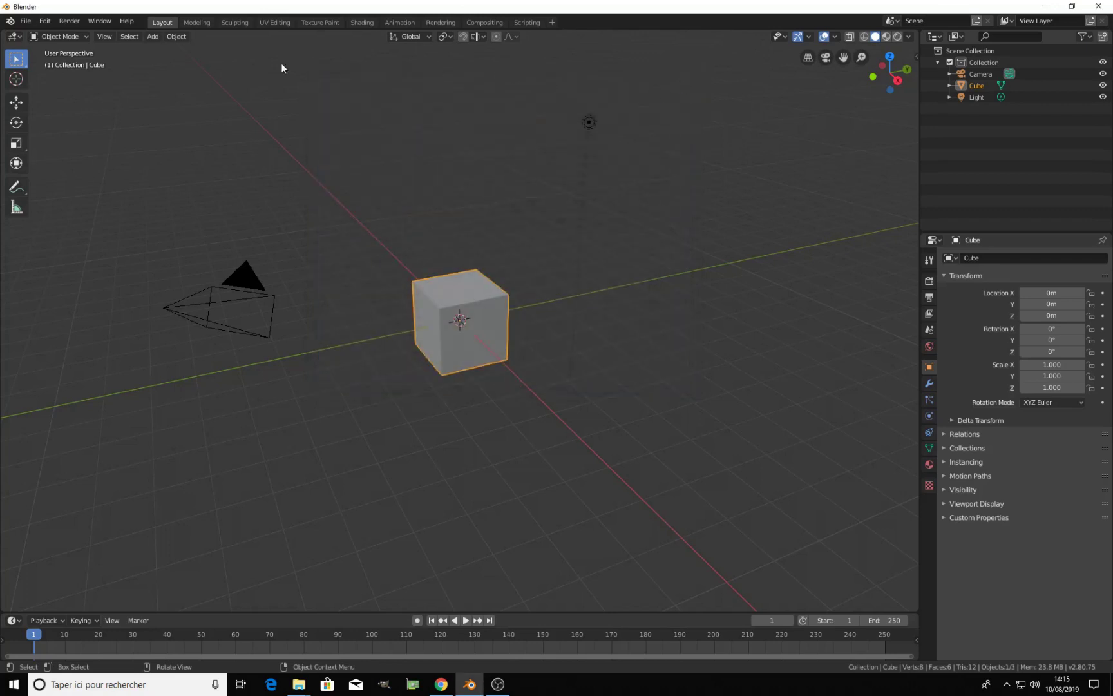
Bring up the splash screen and open the recent file BBTH.blend
click(25, 21)
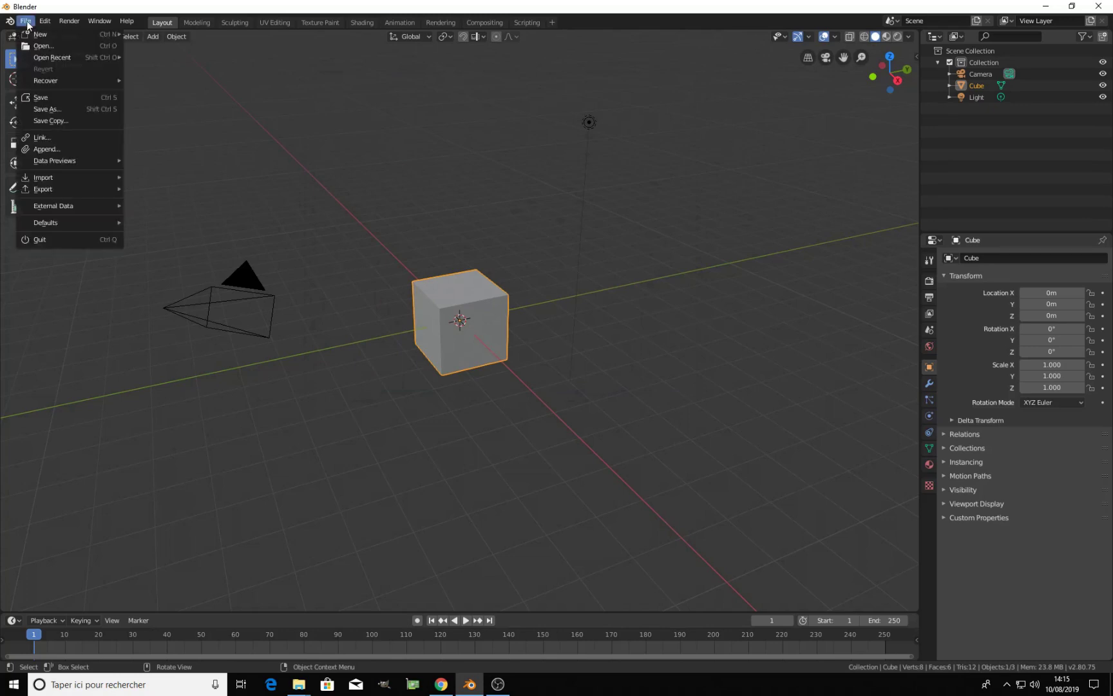
click(10, 21)
click(9, 21)
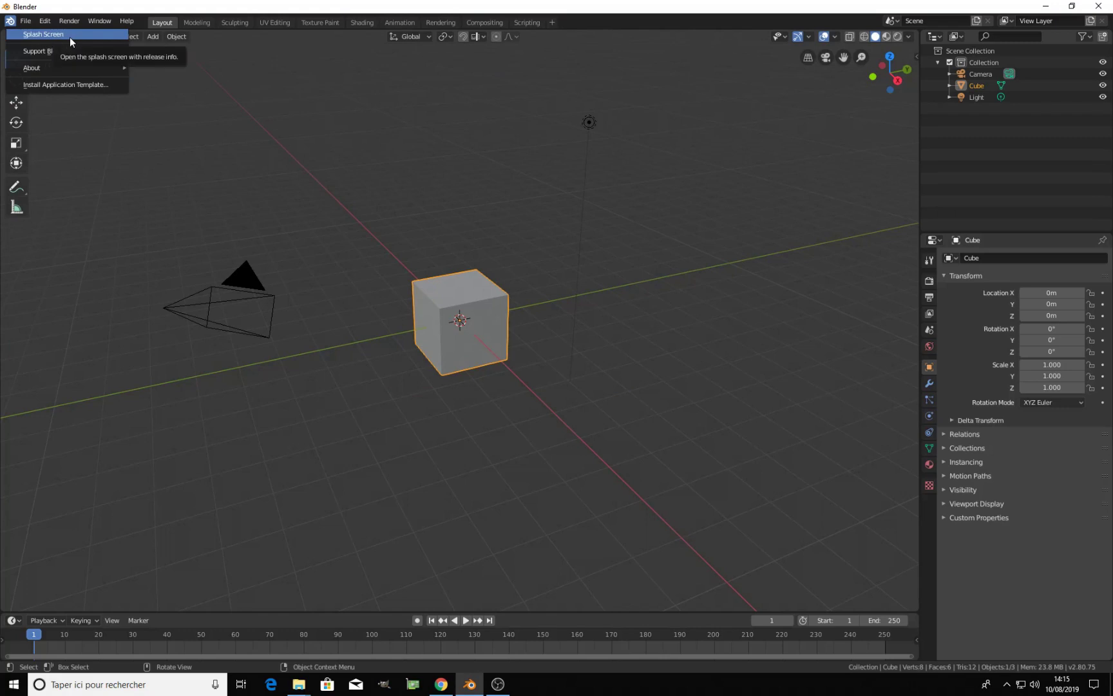
click(9, 22)
click(9, 23)
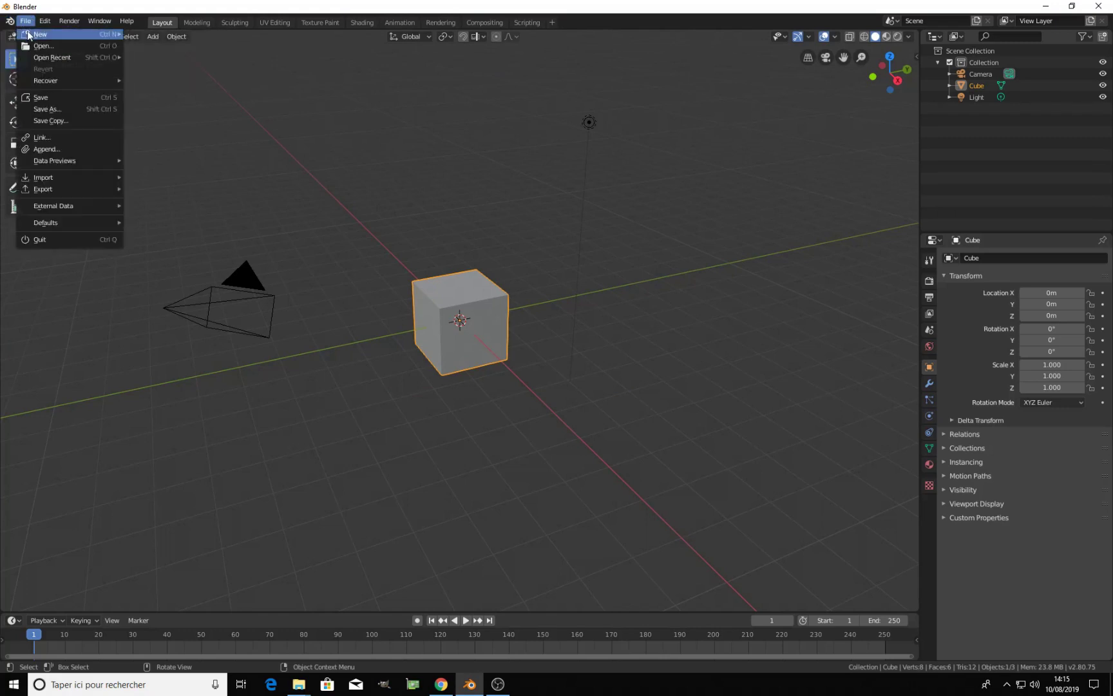
click(29, 36)
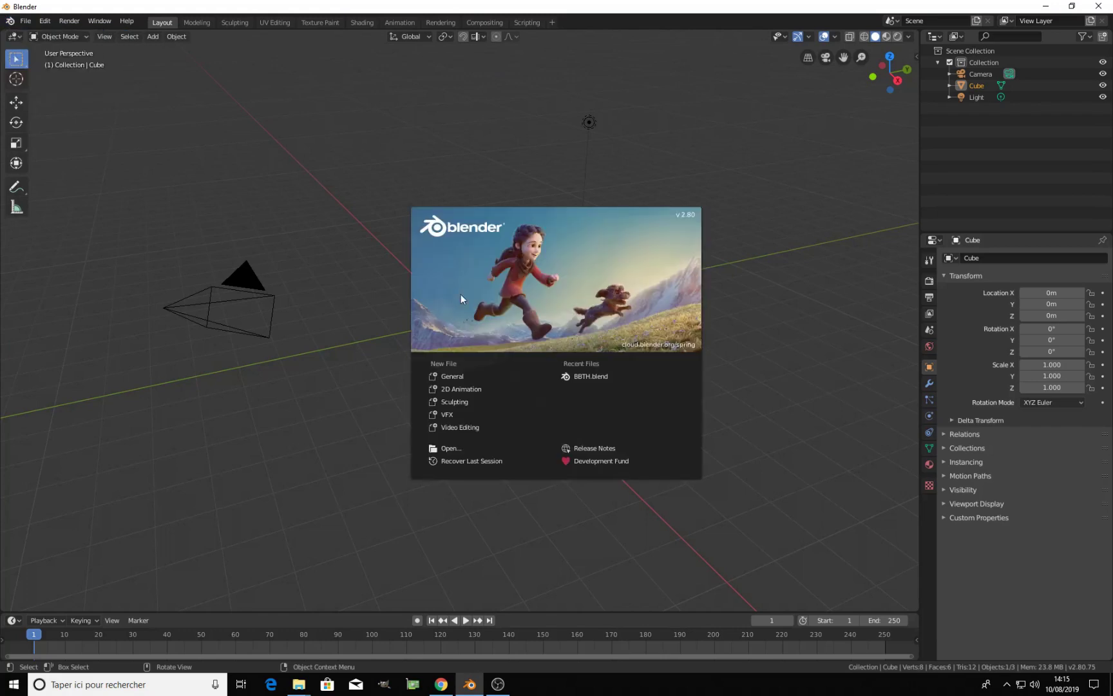
click(577, 376)
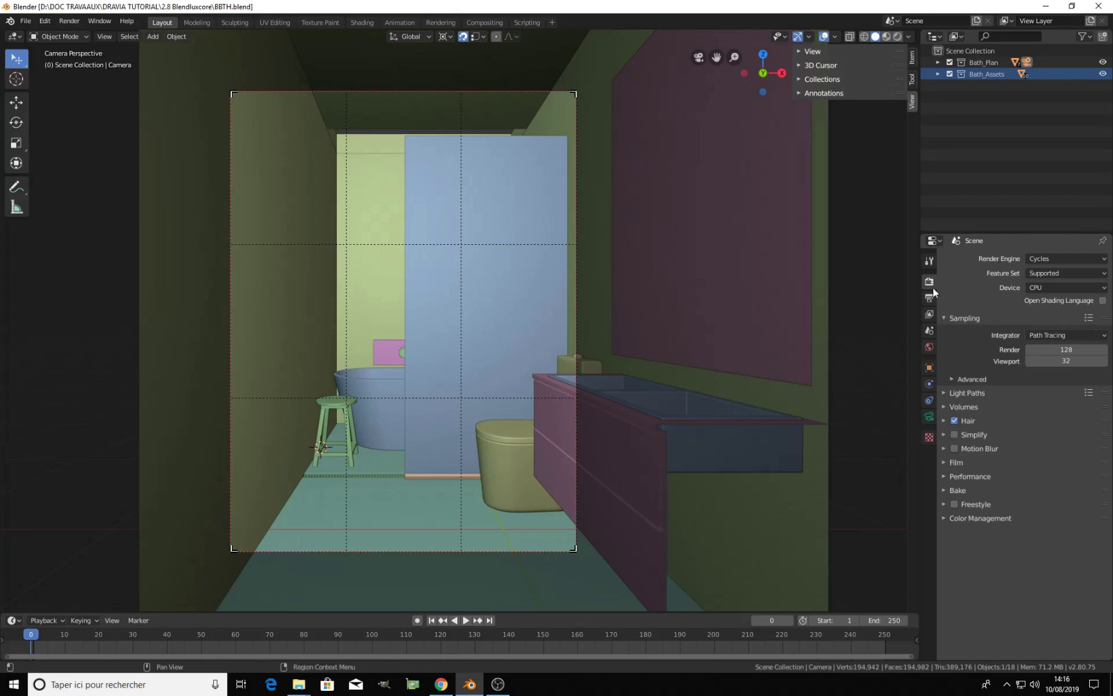
Set the scene's render engine to LuxCore and expand the world's Surface settings
click(929, 261)
click(928, 282)
click(1058, 259)
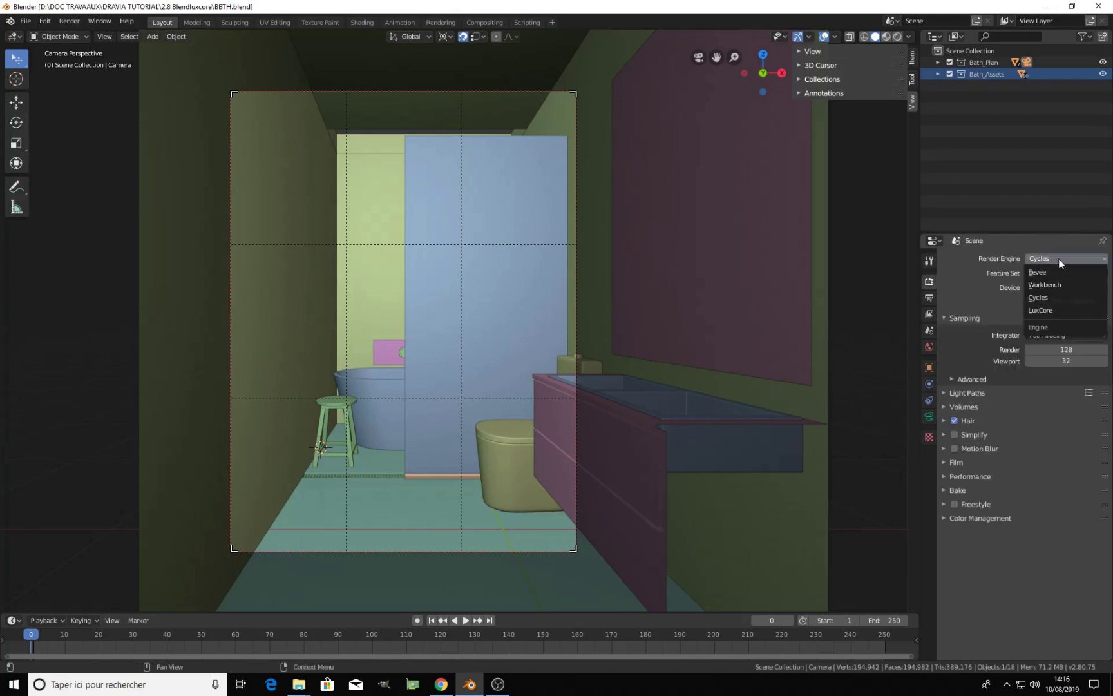
click(1043, 307)
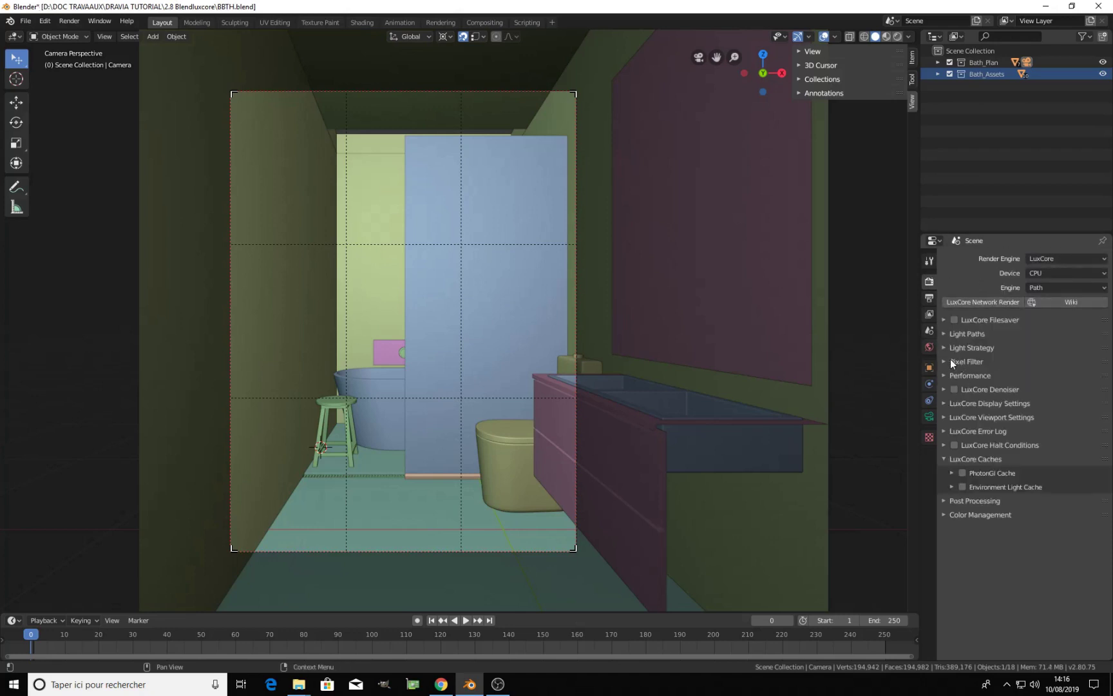
click(929, 347)
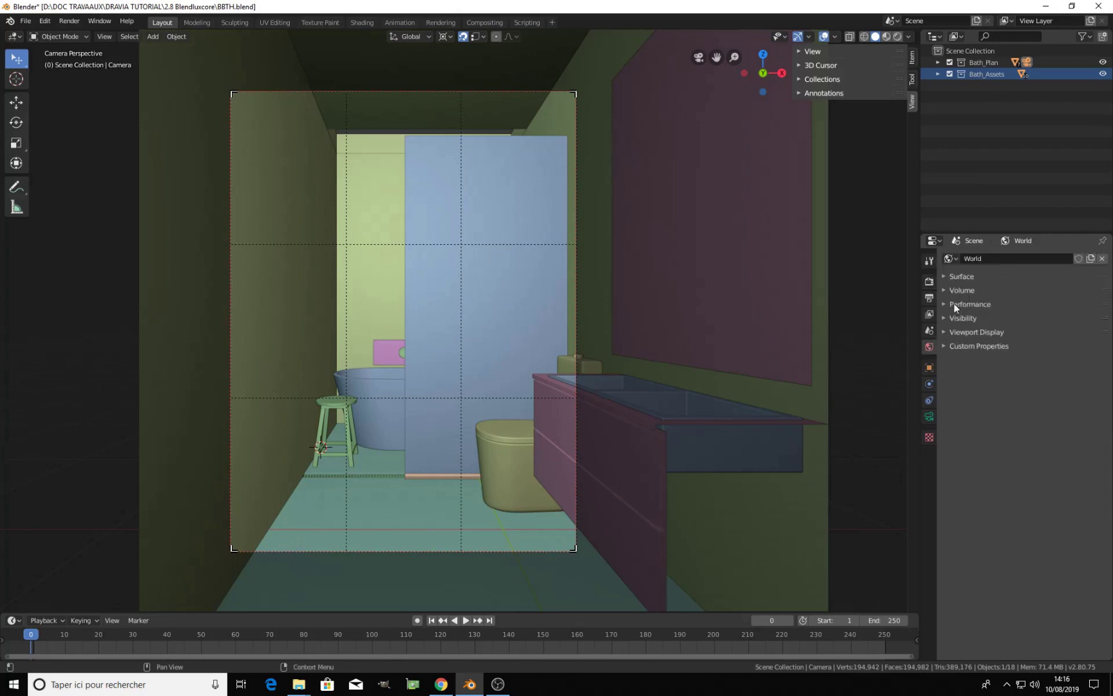
click(949, 277)
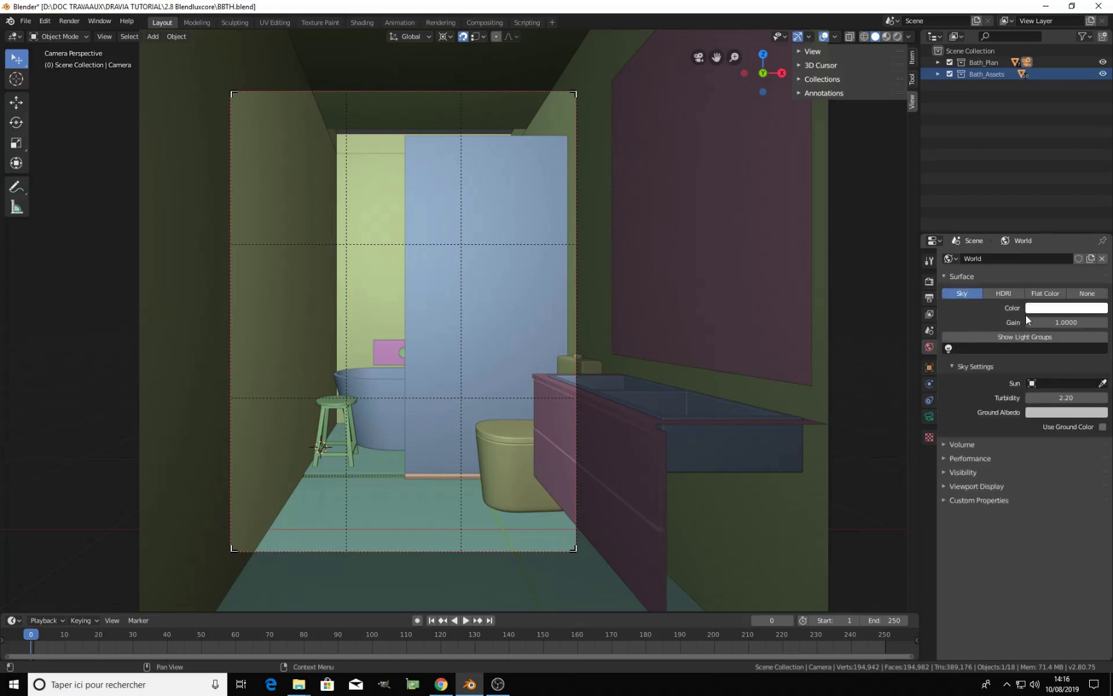
Leave the camera view, select the camera and set its image pipeline's tonemapper gain to 1
key(KP_0)
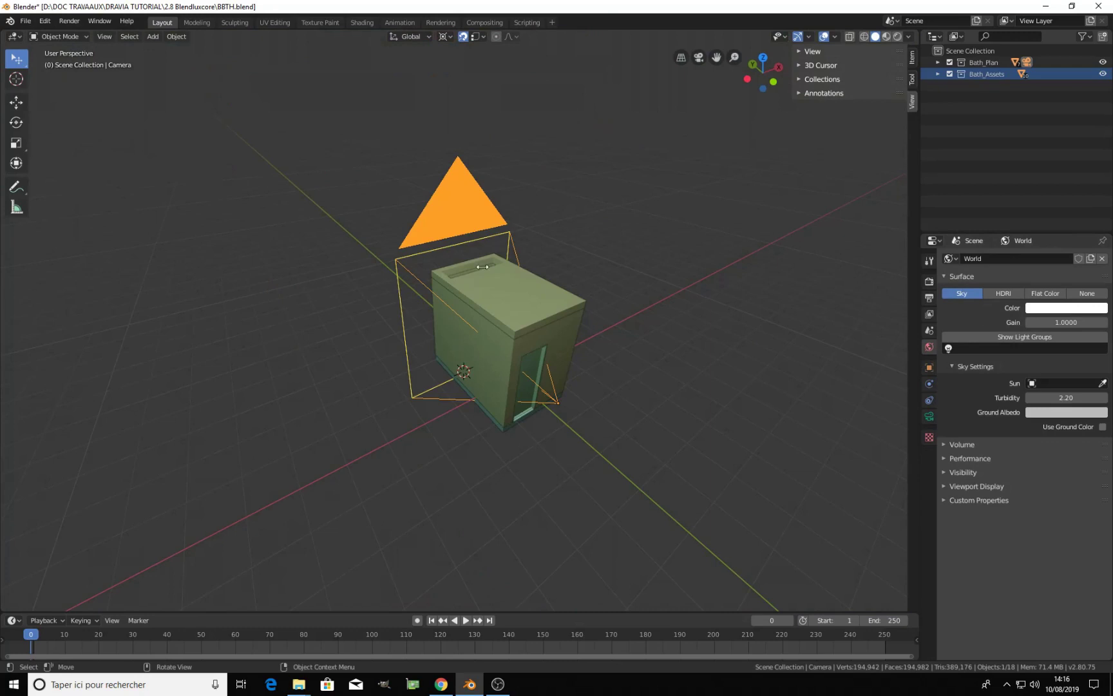
click(546, 309)
click(493, 336)
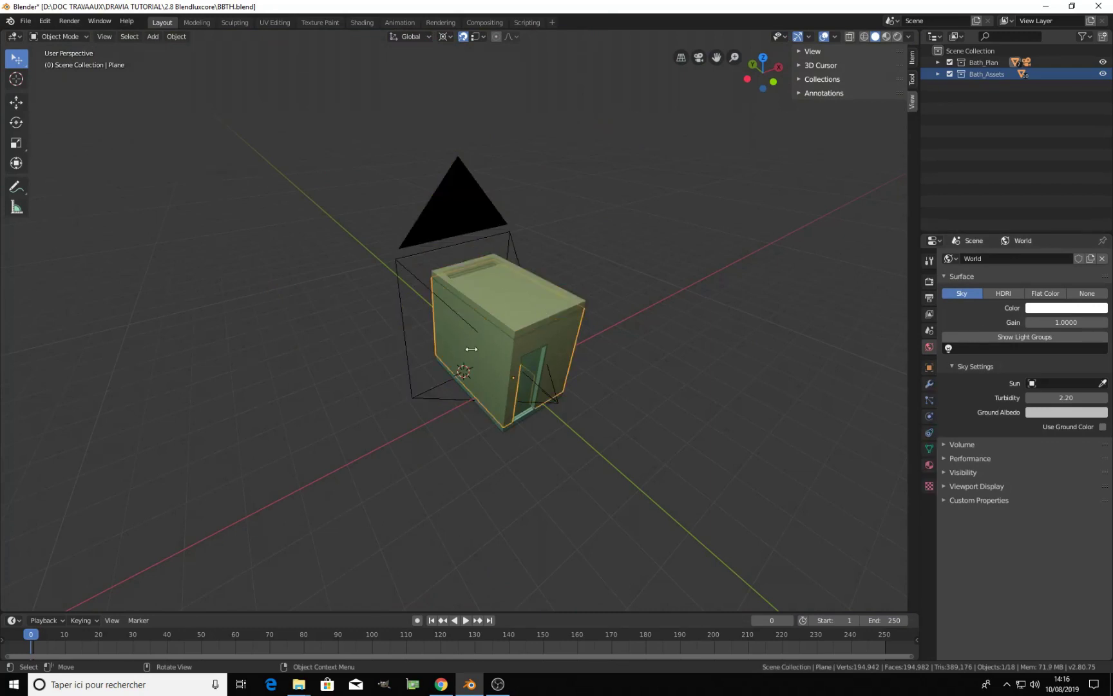
click(456, 208)
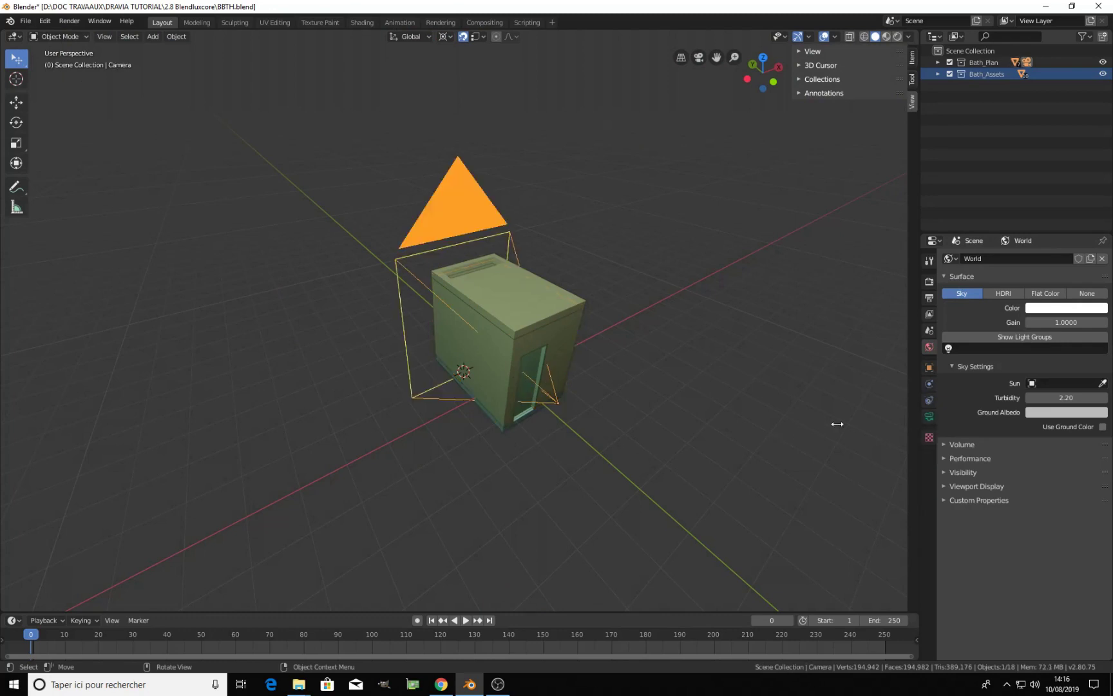
click(928, 417)
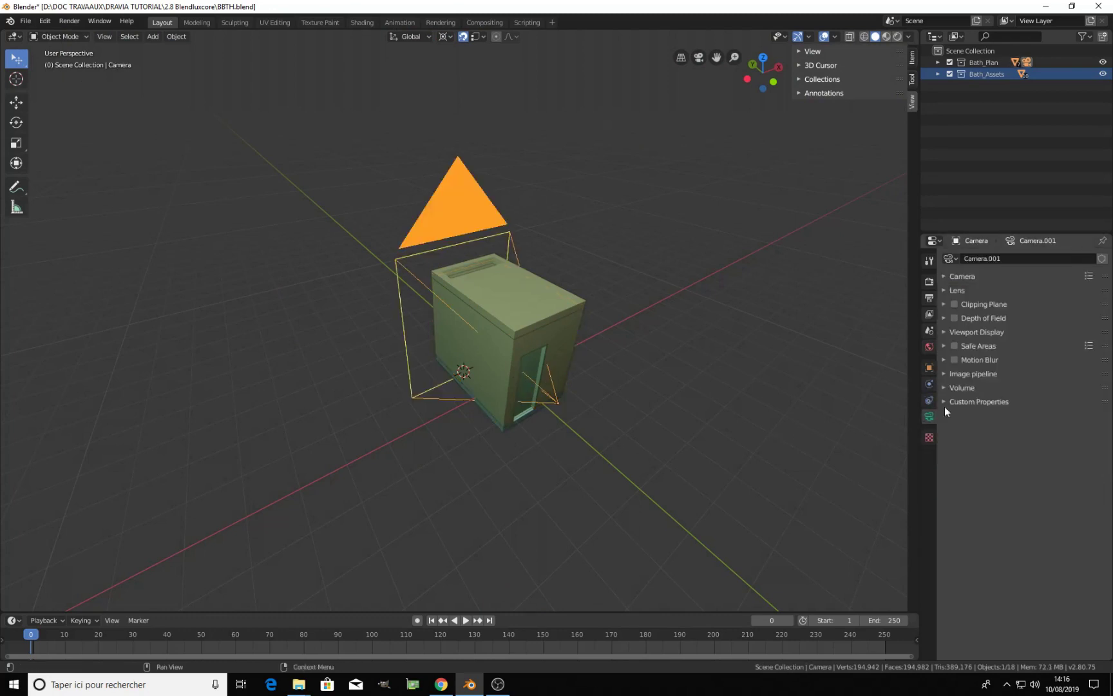
click(957, 375)
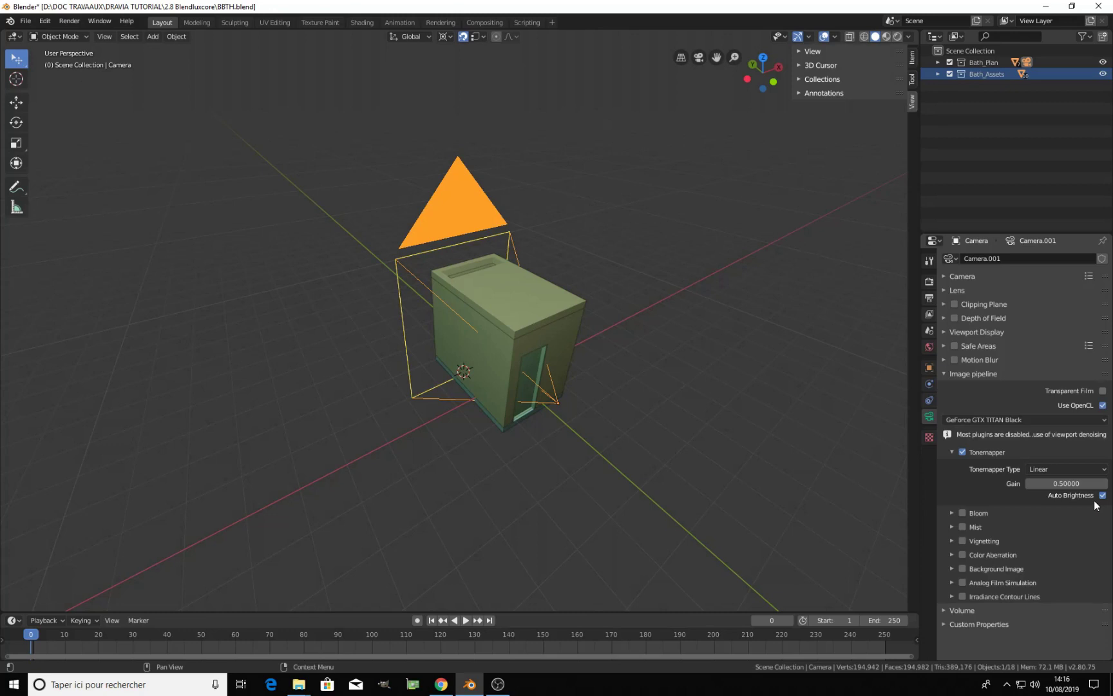
click(1064, 482)
text(1)
key(Return)
click(951, 451)
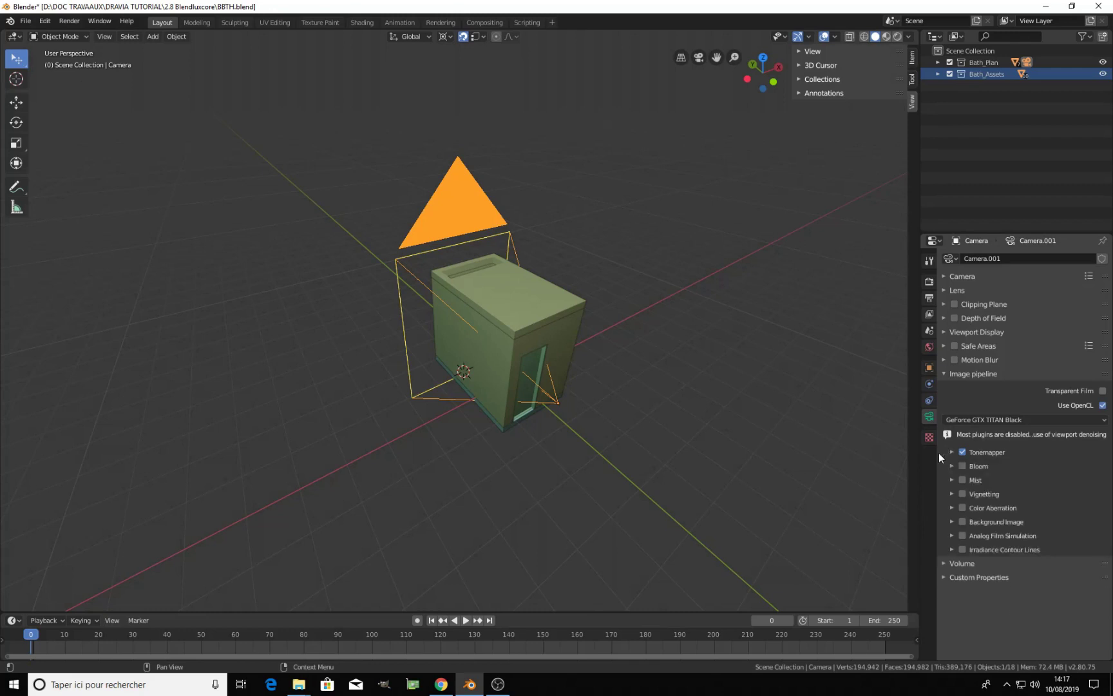
Display the world's sky settings and preview the exterior of the bathroom model in rendered viewport shading
click(928, 347)
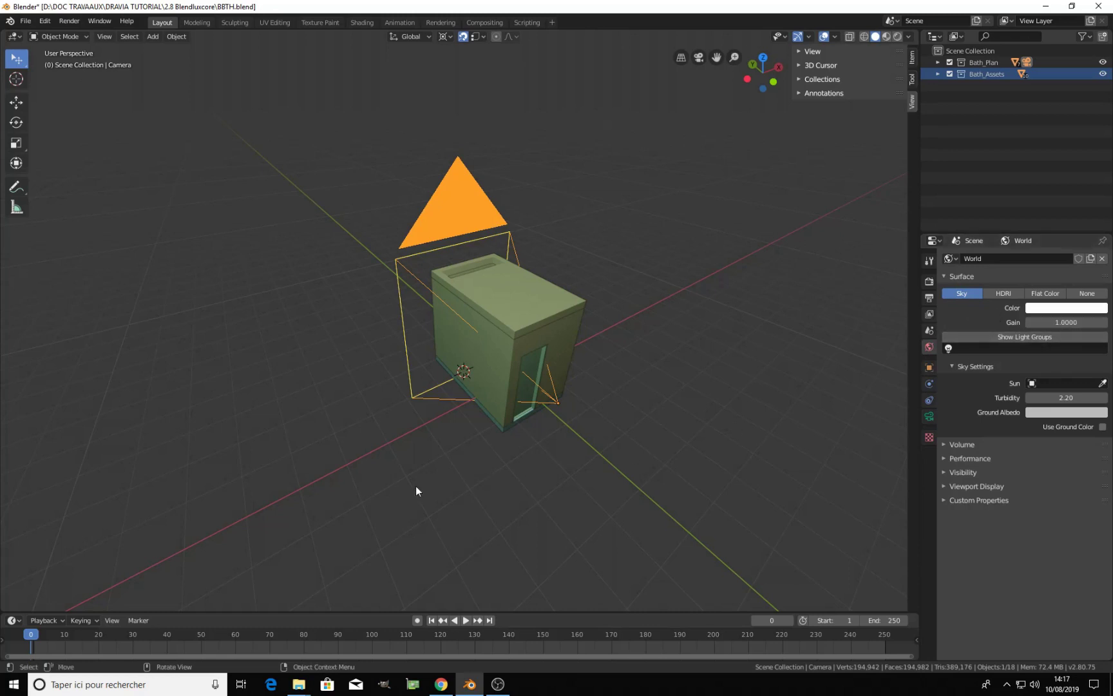
click(897, 37)
middle_drag(613, 324, 579, 400)
scroll(510, 360, down, 3)
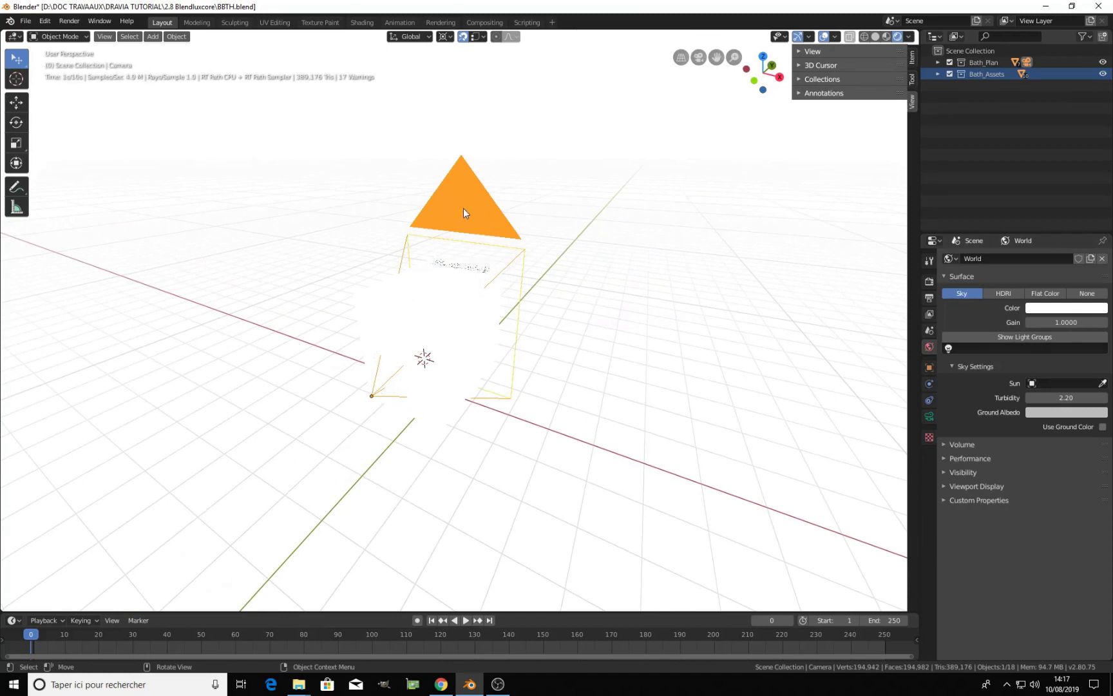
Check the Tonemapper settings in the camera's image pipeline and collapse the Image pipeline section
click(929, 416)
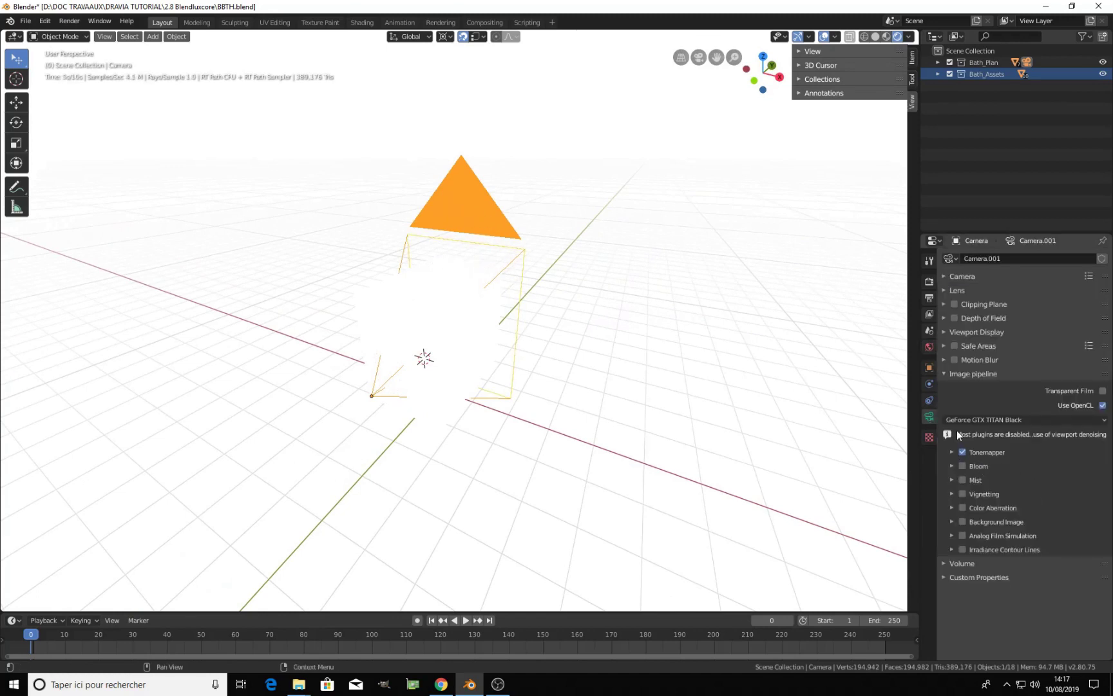
click(952, 375)
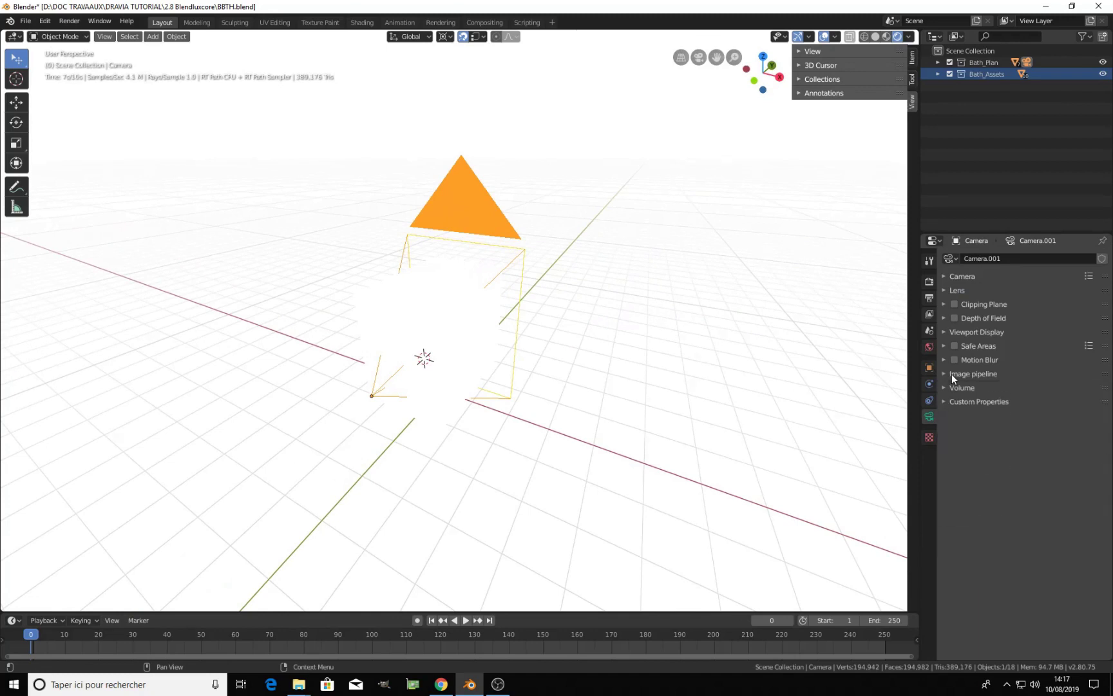
click(945, 373)
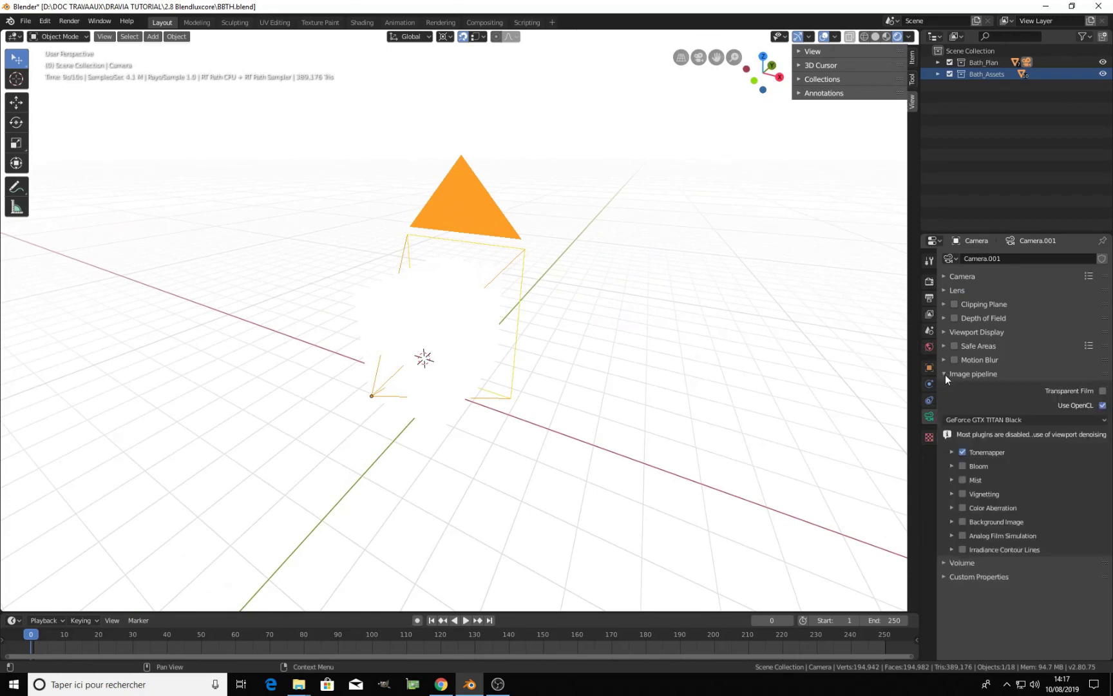
click(951, 451)
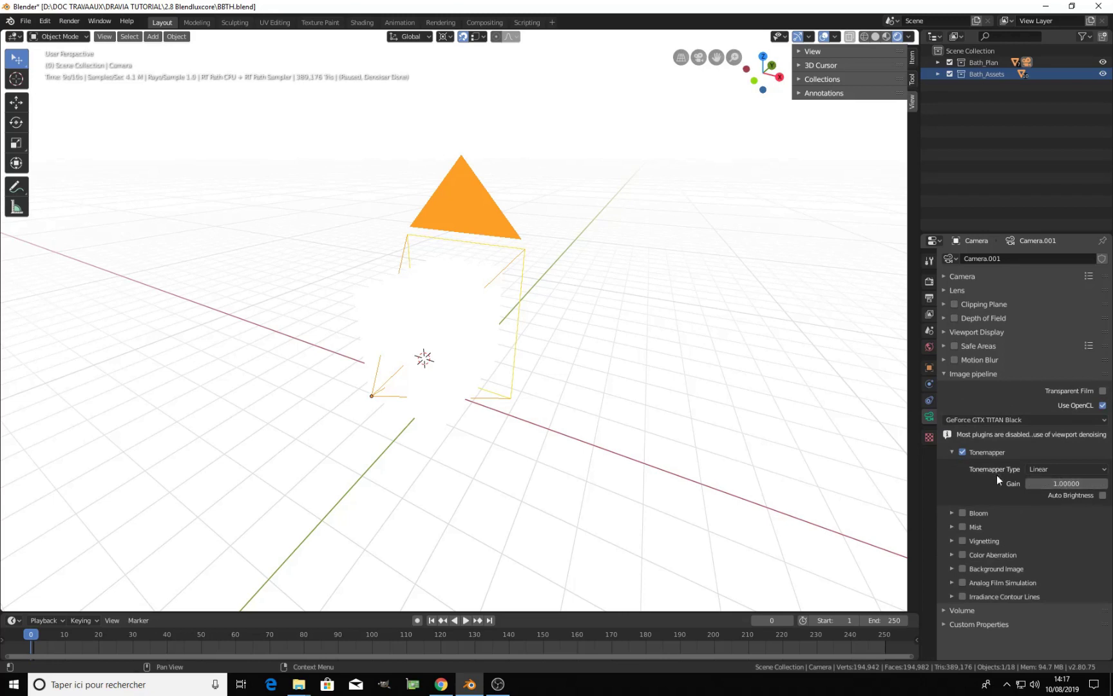
click(944, 374)
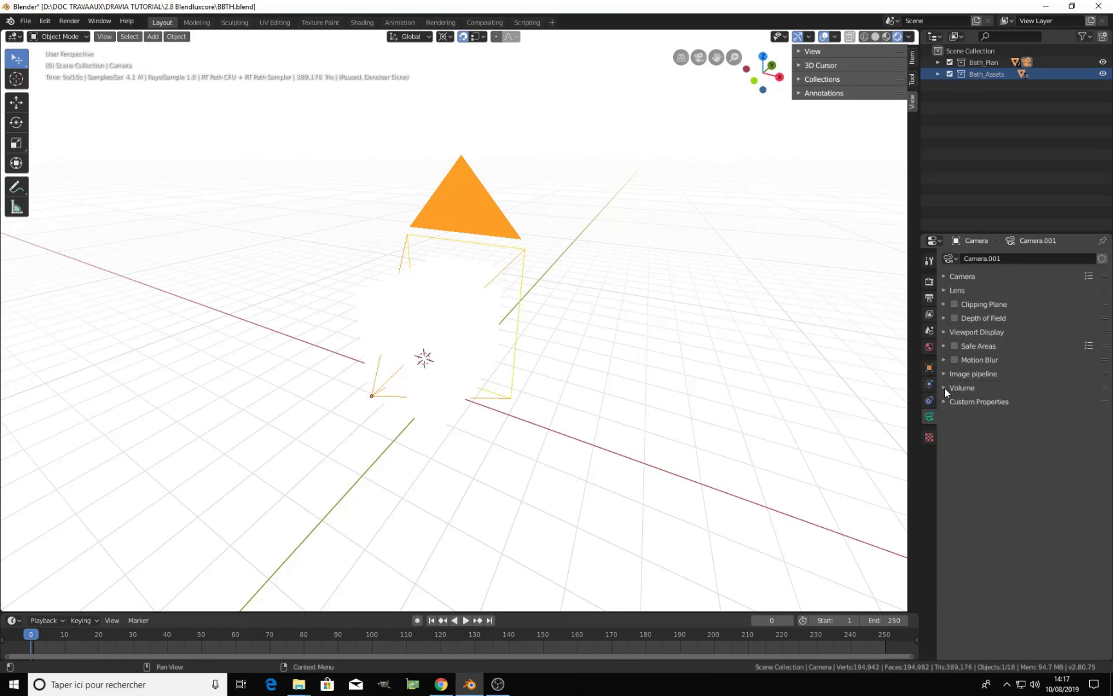
Return to the world settings and examine the sky-lit rendered preview through the camera
click(929, 347)
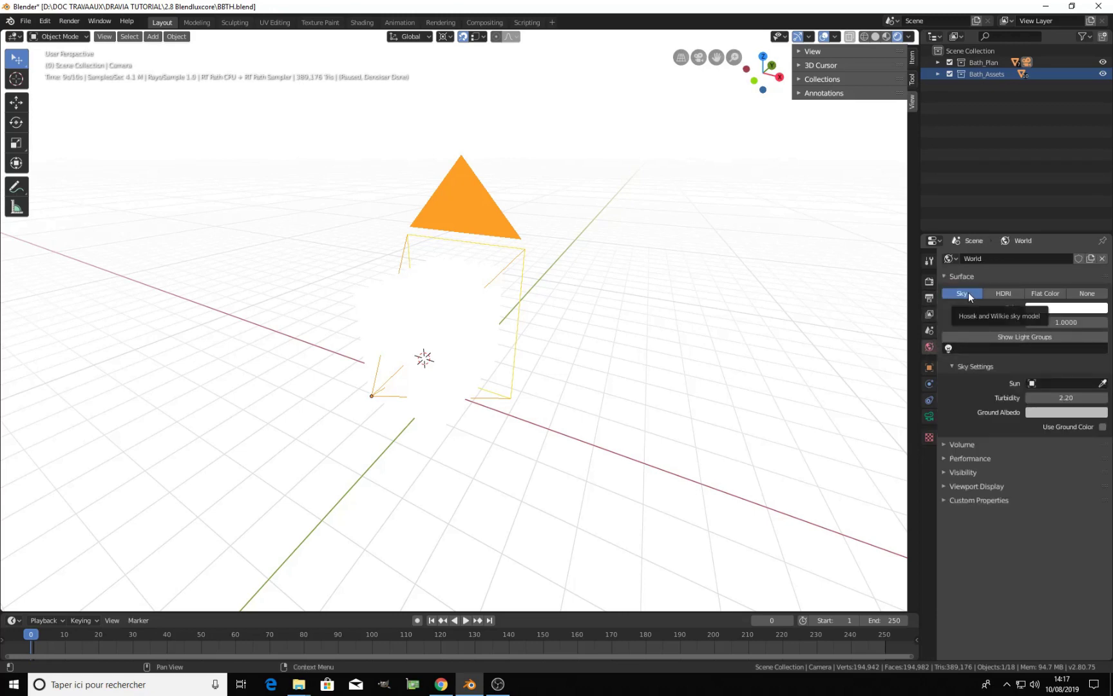
middle_drag(557, 356, 529, 340)
key(KP_0)
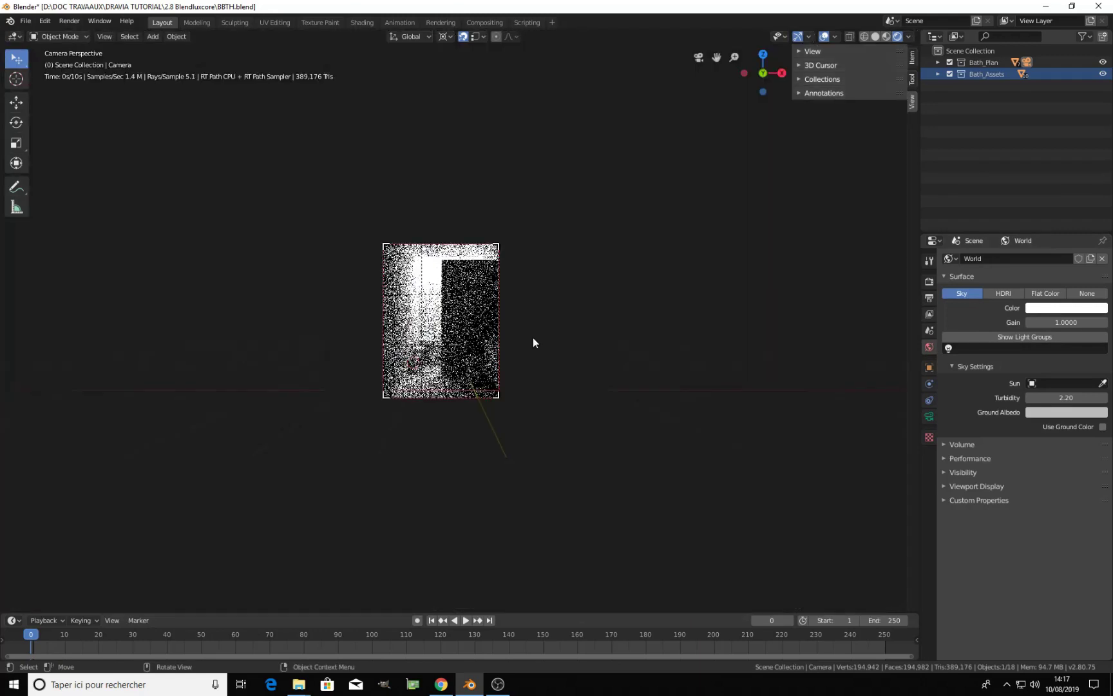
scroll(524, 334, up, 4)
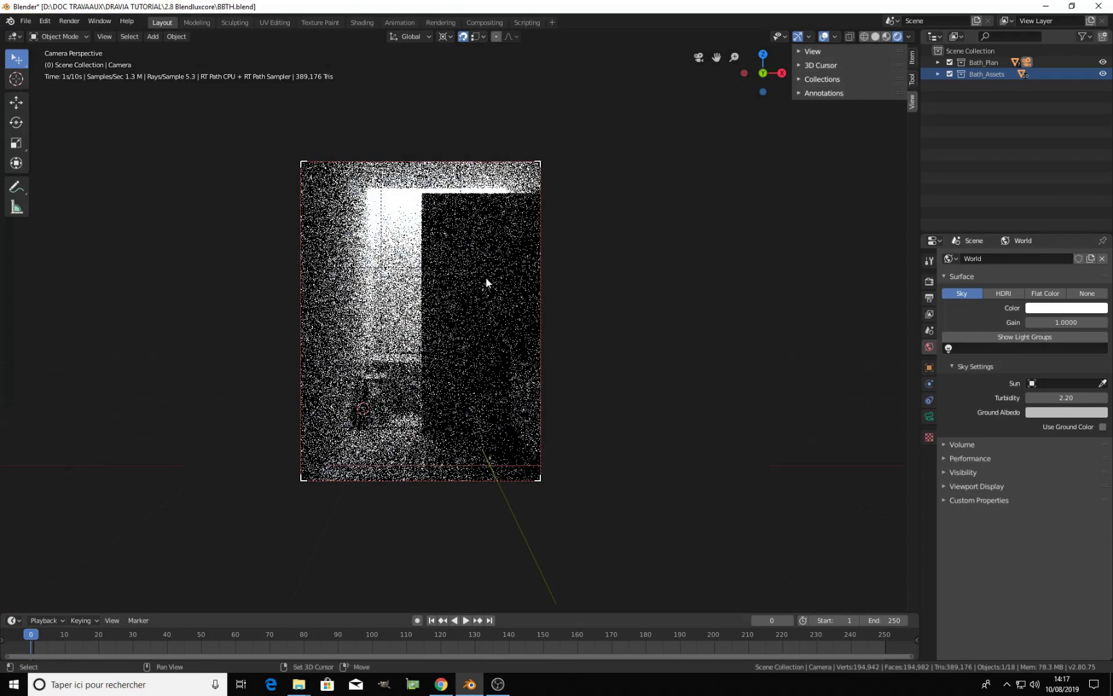
shift+middle_drag(487, 280, 551, 331)
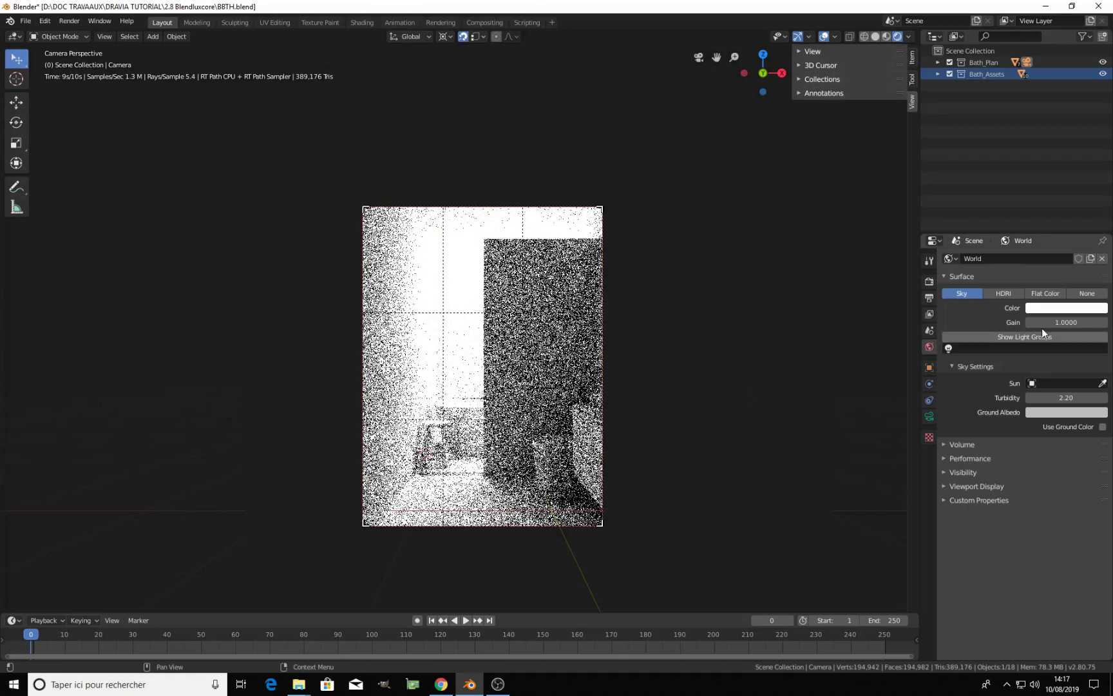
Set the world's surface lighting to Flat Color and check the rendered preview from outside and through the camera
click(1046, 294)
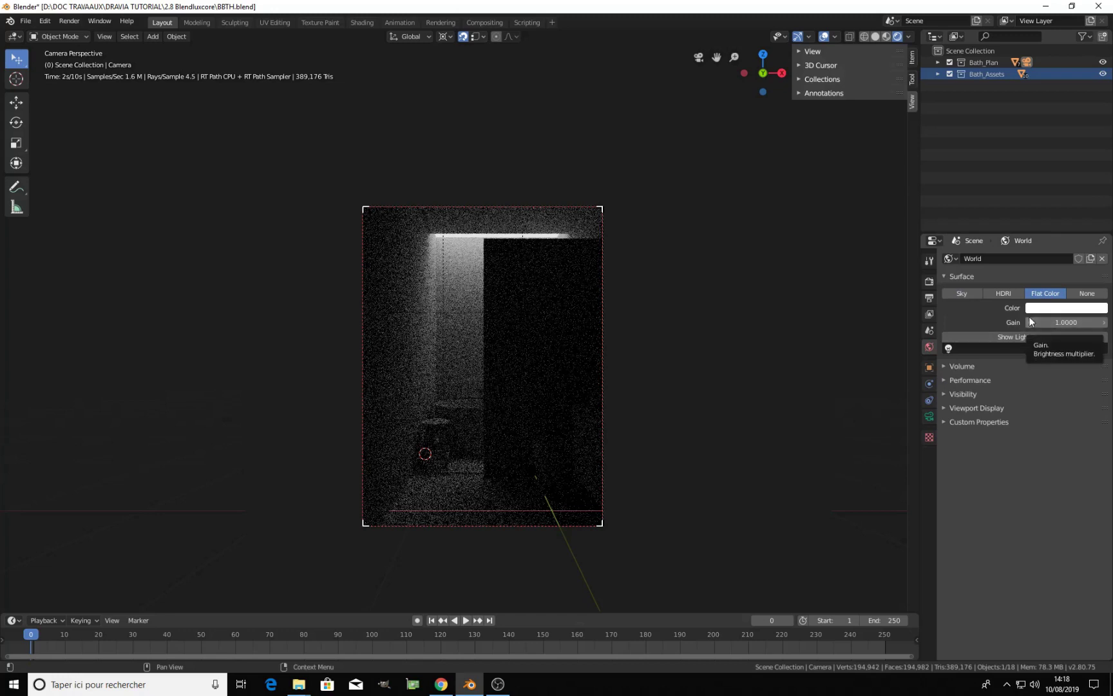
middle_drag(430, 327, 469, 382)
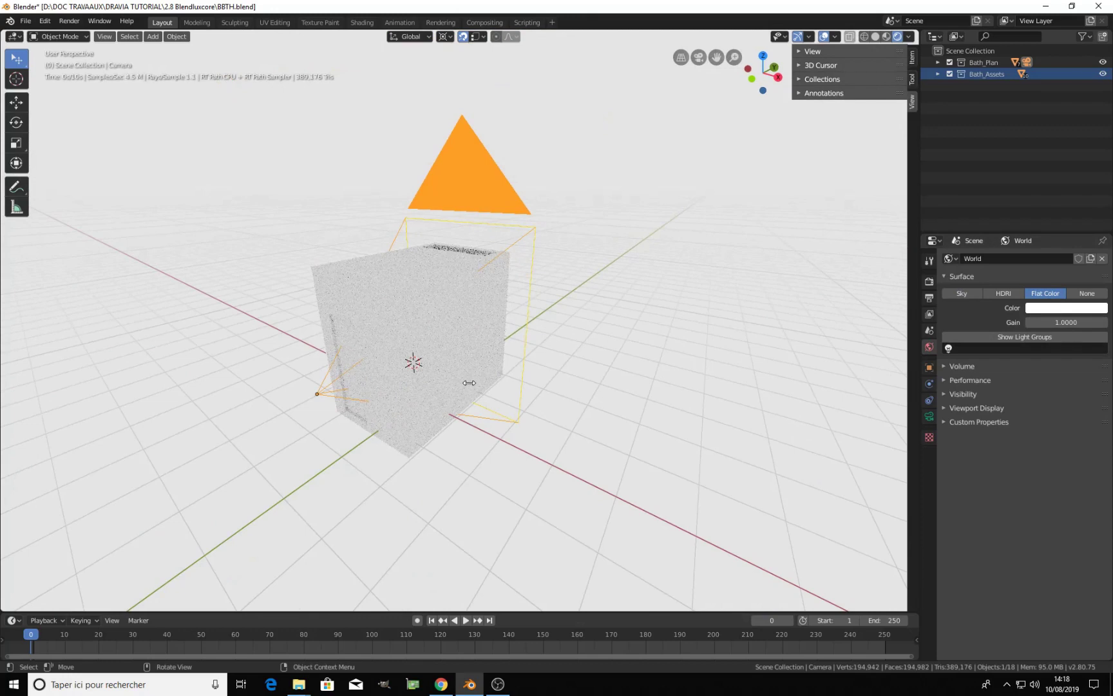
key(KP_0)
scroll(477, 385, up, 4)
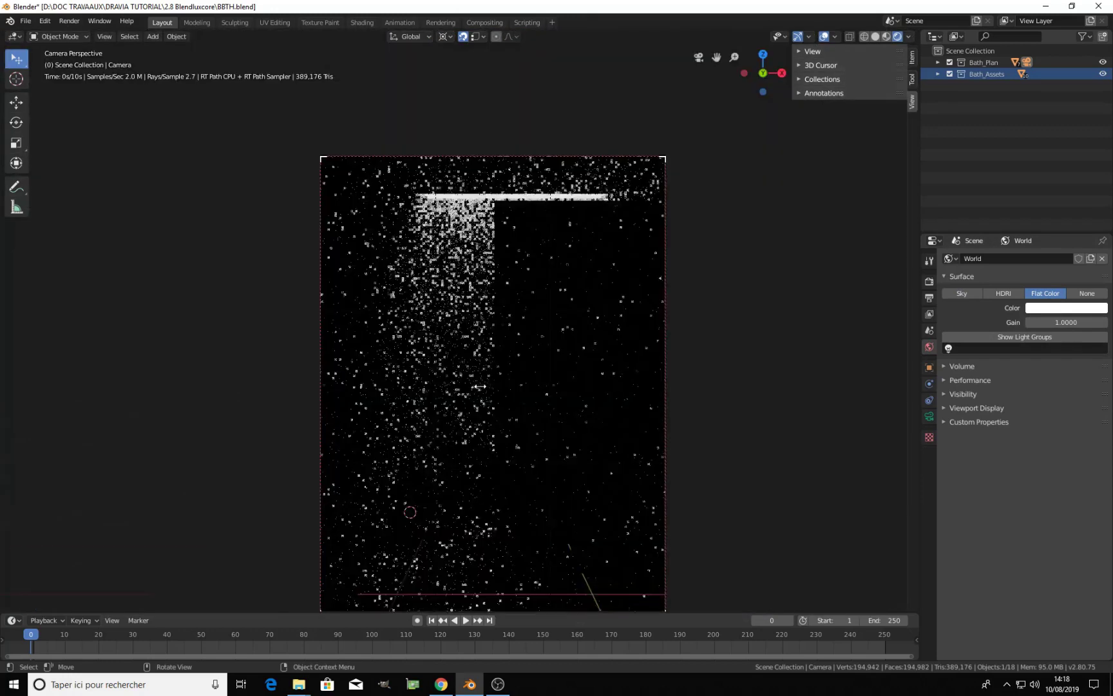
scroll(479, 386, down, 2)
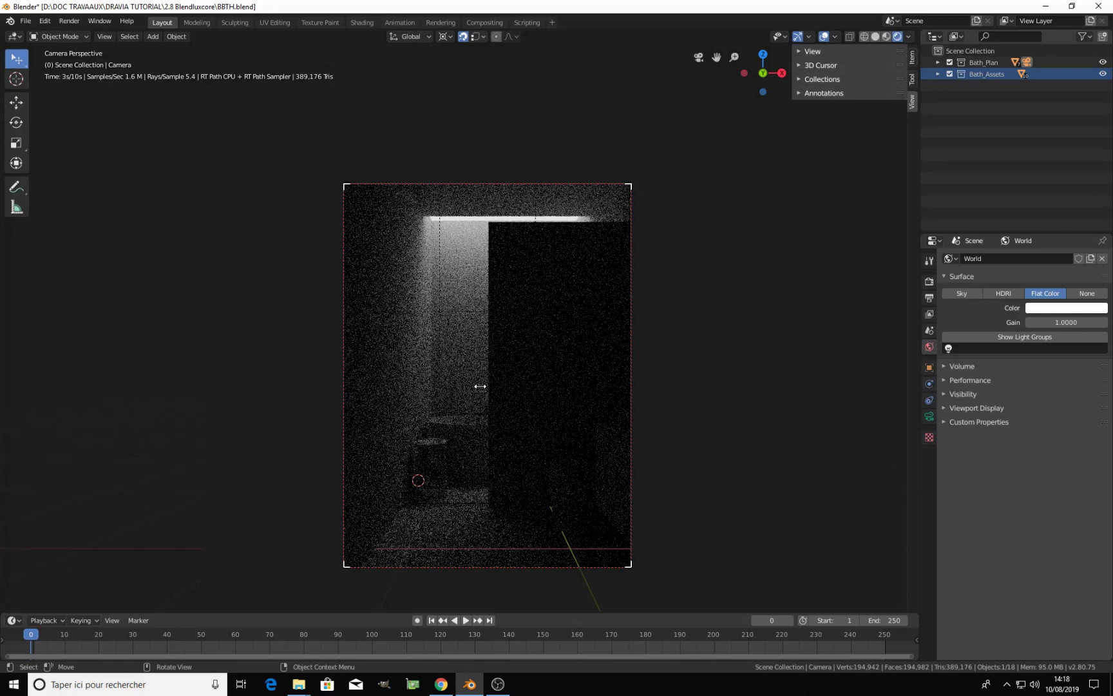
Switch the viewport to solid shading and collapse the world's Surface settings
key(z)
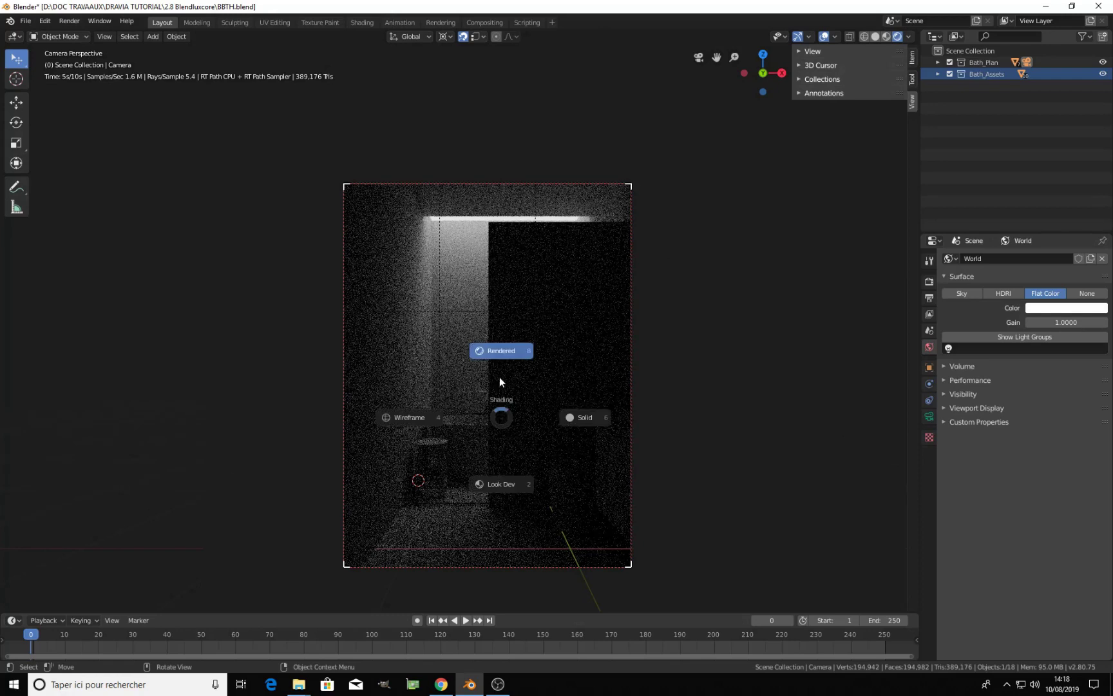
click(593, 418)
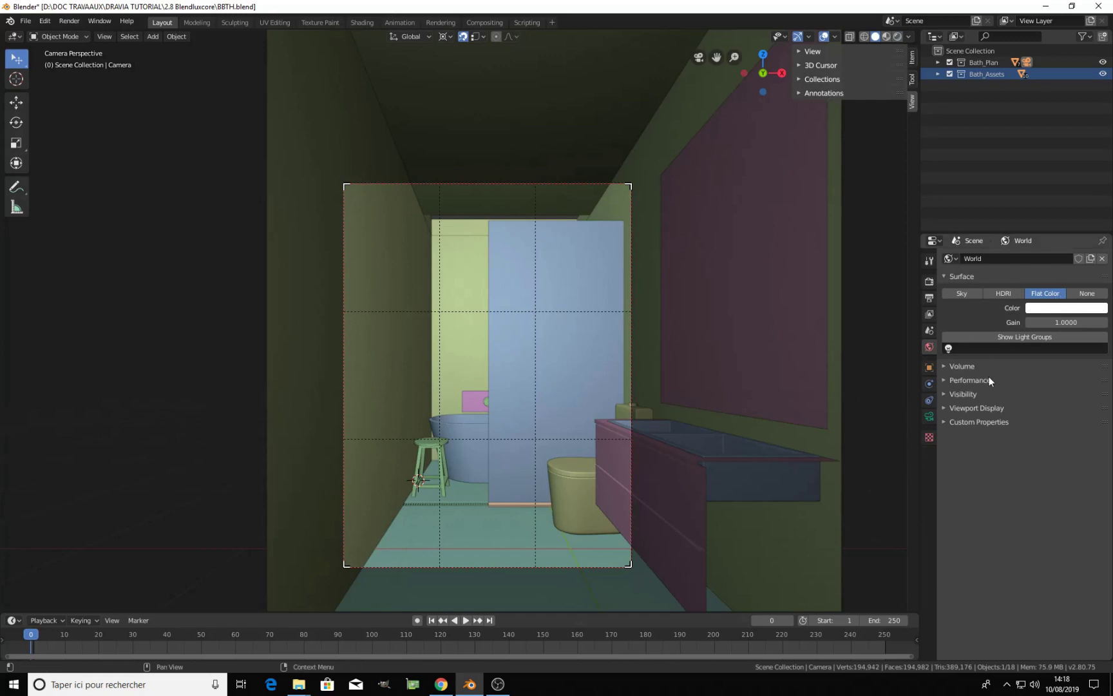
click(957, 275)
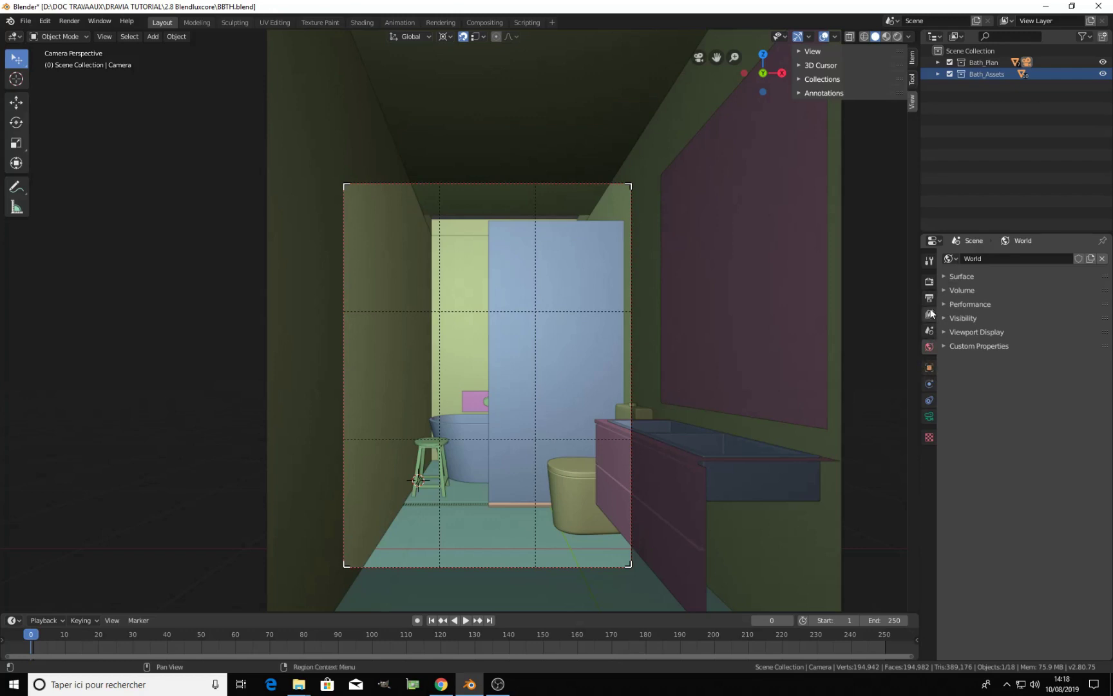
Set the LuxCore render device to OpenCL and expand the Performance settings to inspect the available devices
click(929, 283)
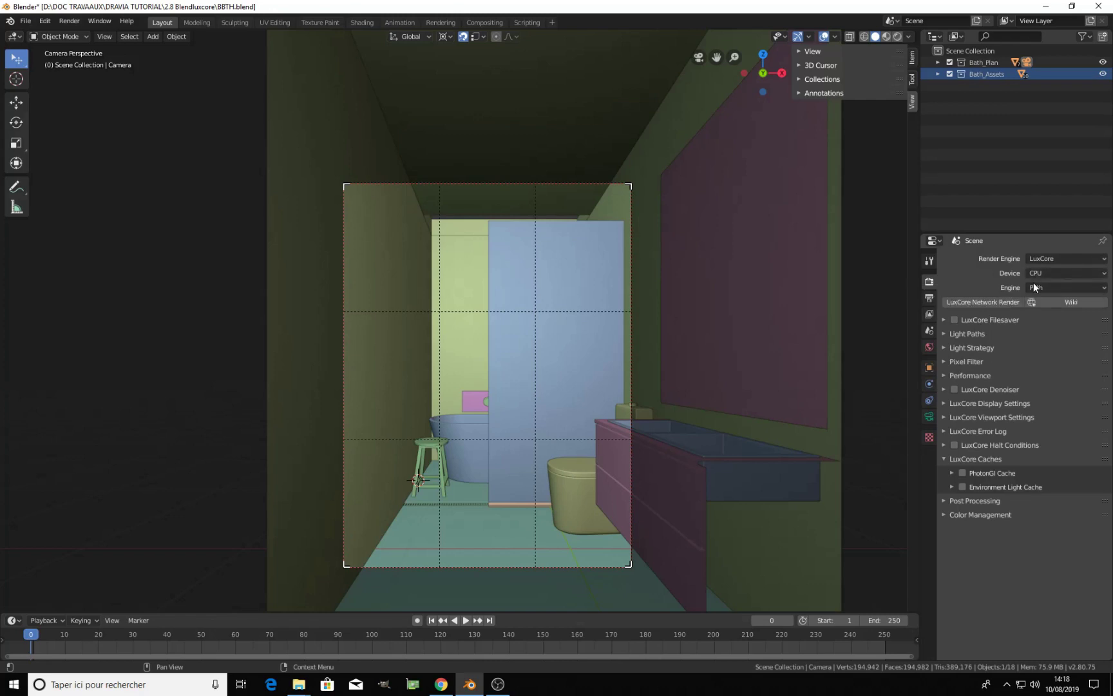
click(1056, 273)
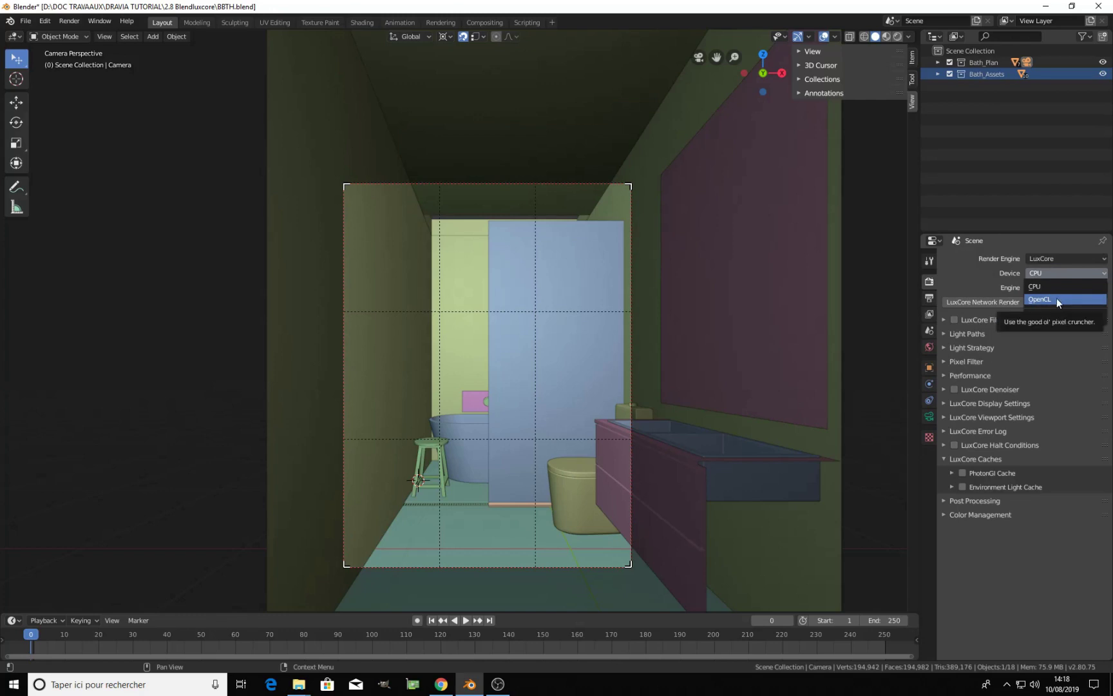
click(1056, 297)
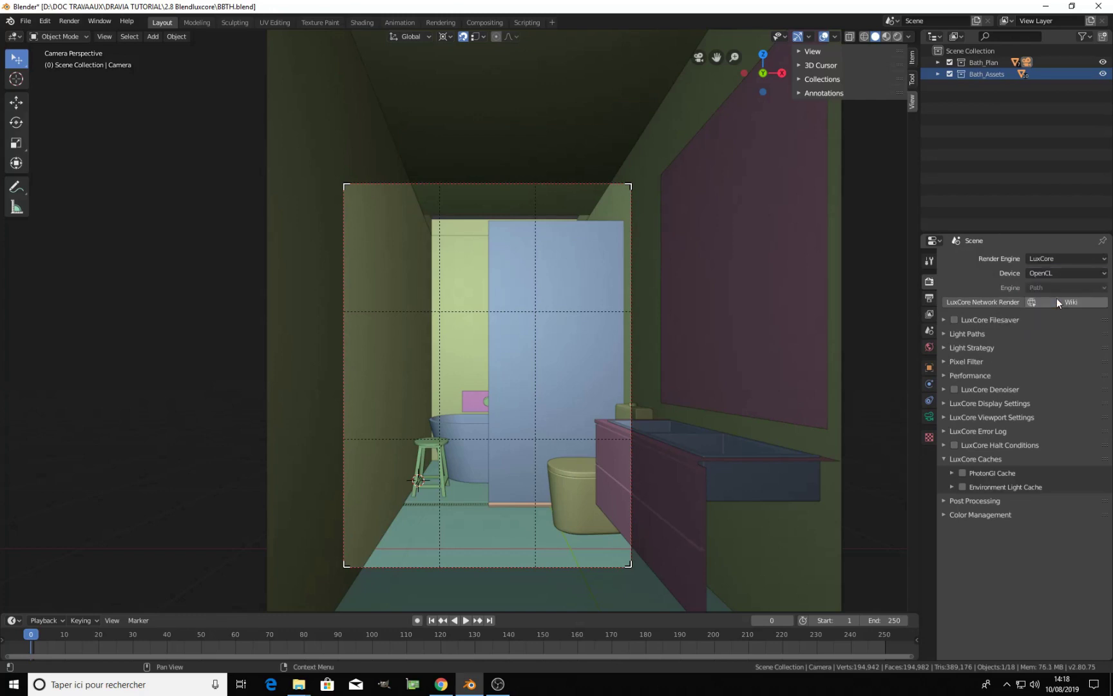
click(972, 376)
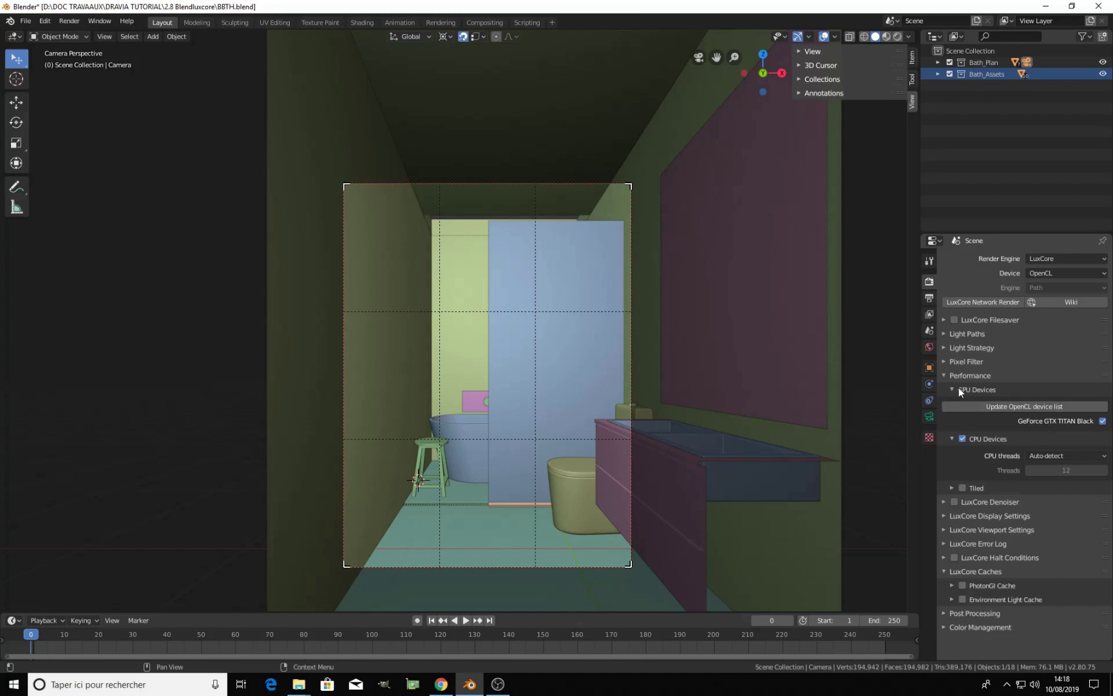
Set the LuxCore render device back to CPU and collapse the Performance settings
click(1055, 272)
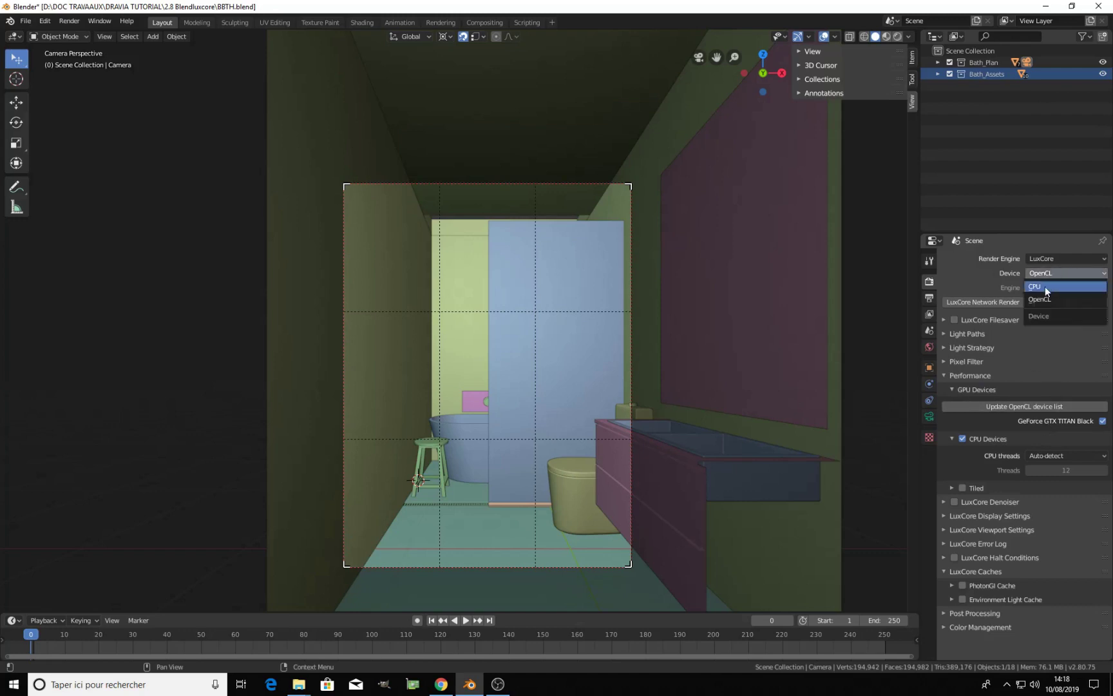
click(1044, 286)
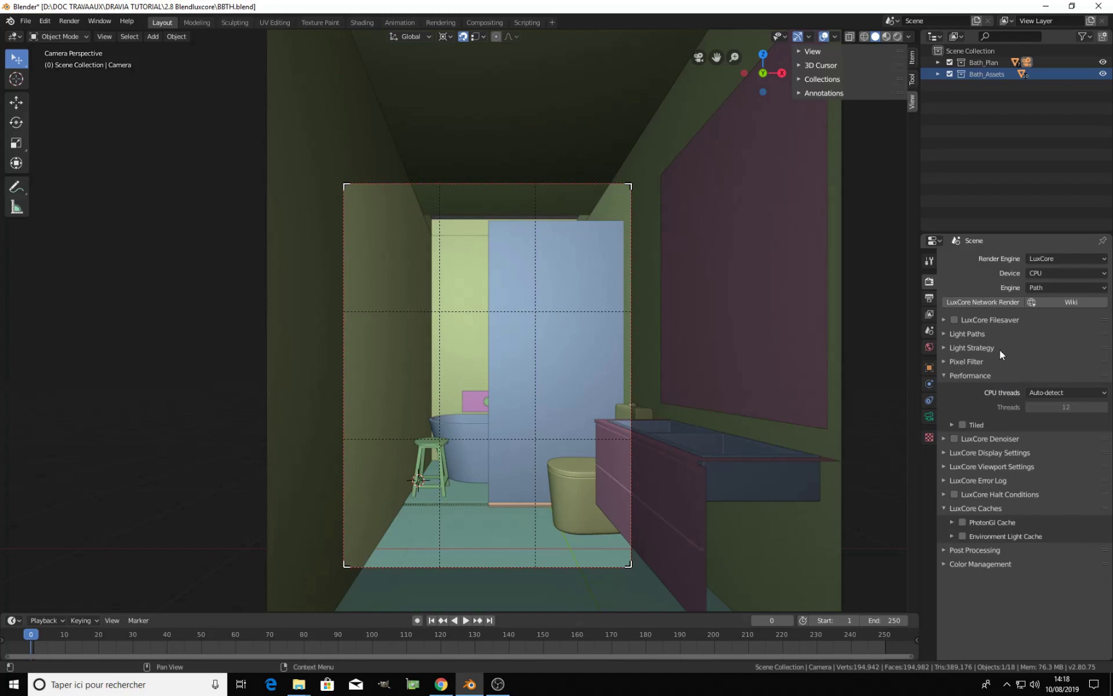
click(948, 374)
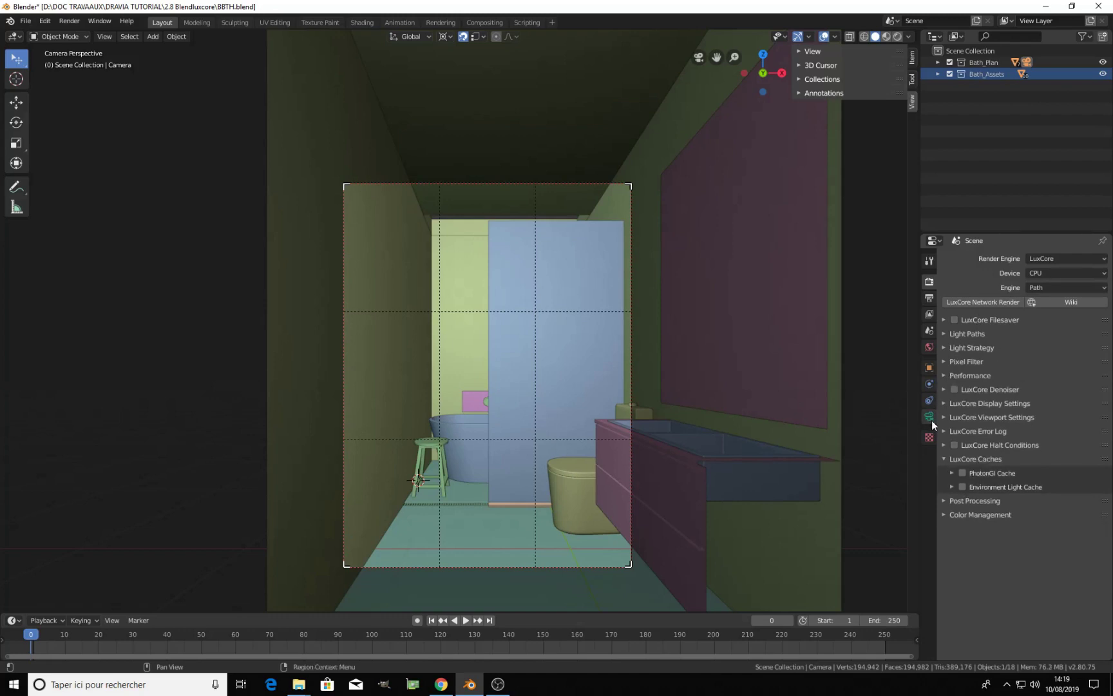
Split the 3D viewport into two side-by-side areas and divide the narrower one into an upper and a lower area
shift+scroll(525, 374, down, 3)
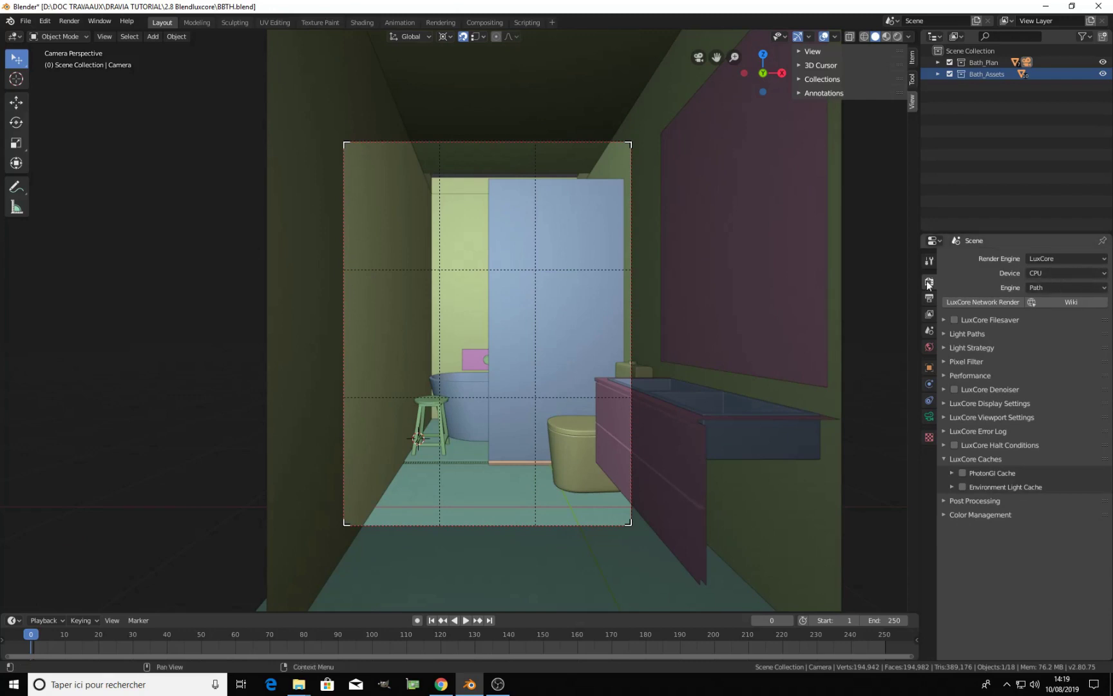
right_click(625, 28)
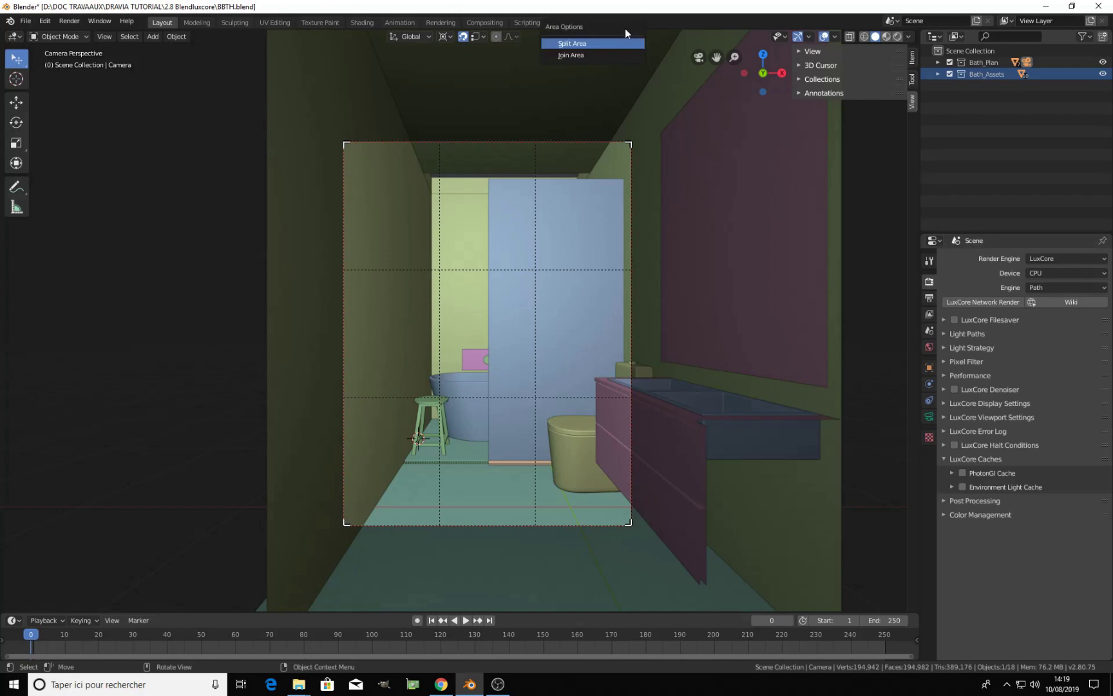
click(608, 43)
click(583, 230)
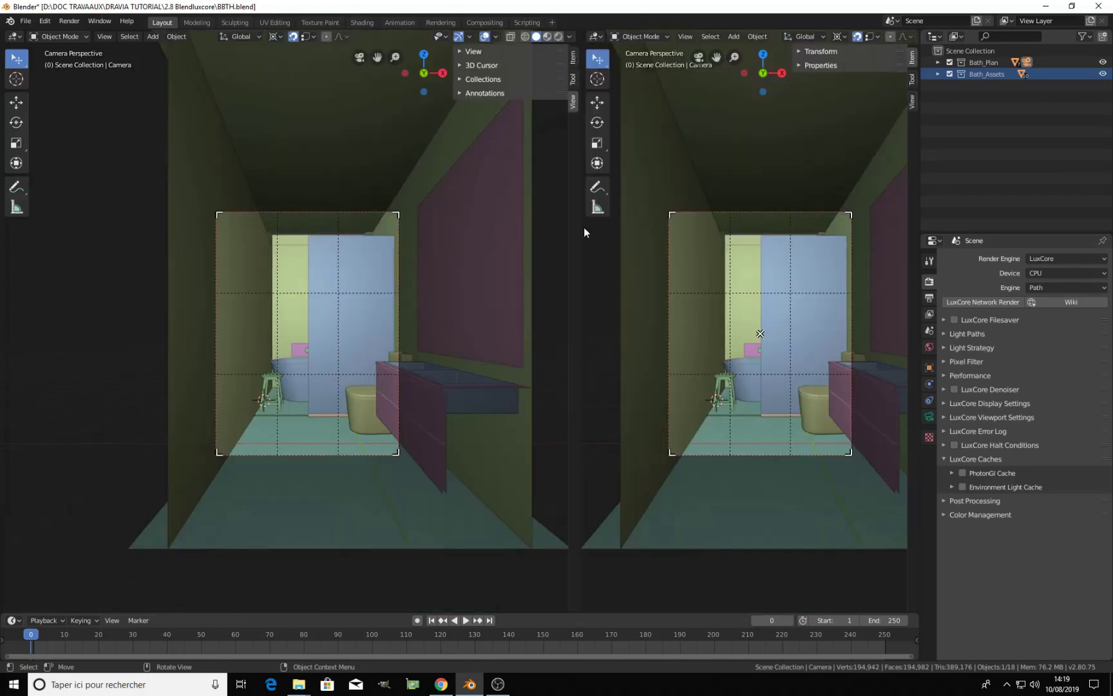
right_click(579, 299)
click(582, 307)
click(655, 301)
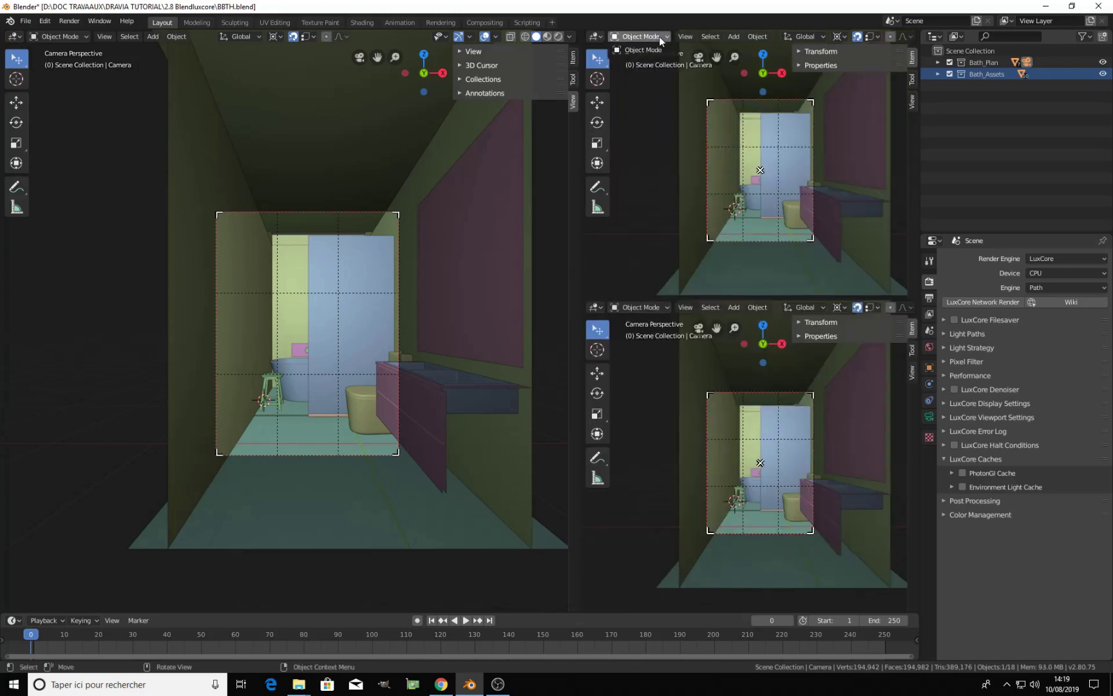
Change the upper small area to the LuxCore Material Nodes editor
click(595, 36)
click(597, 37)
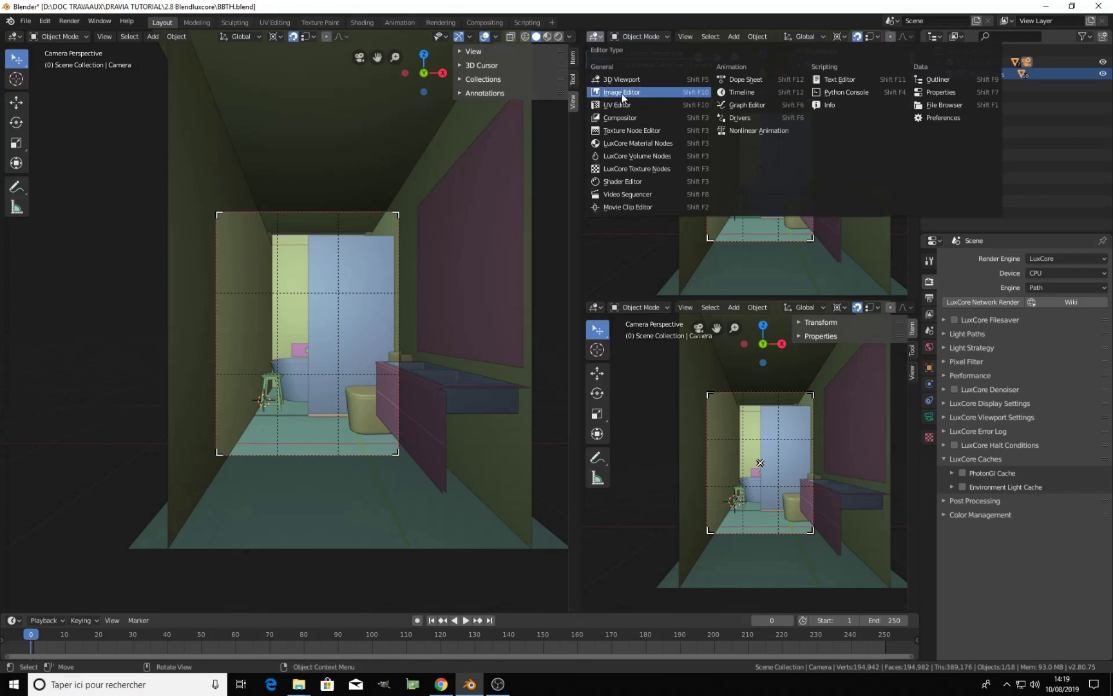
click(644, 141)
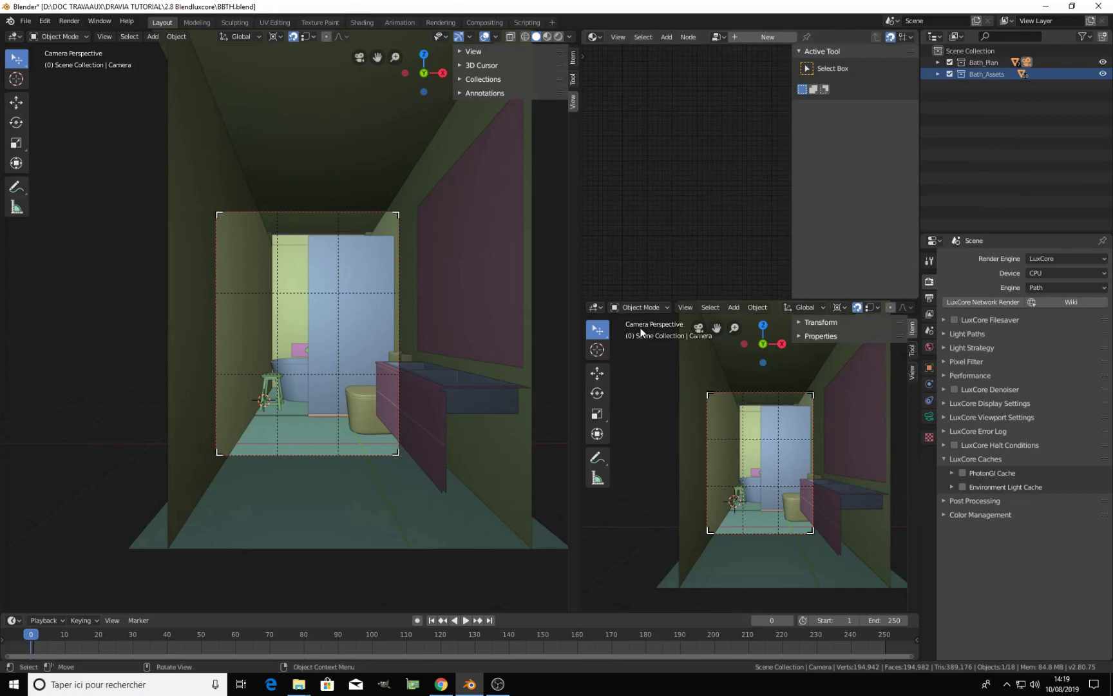
Preview the camera view in rendered shading in the small lower viewport and return it to solid shading
scroll(726, 461, up, 2)
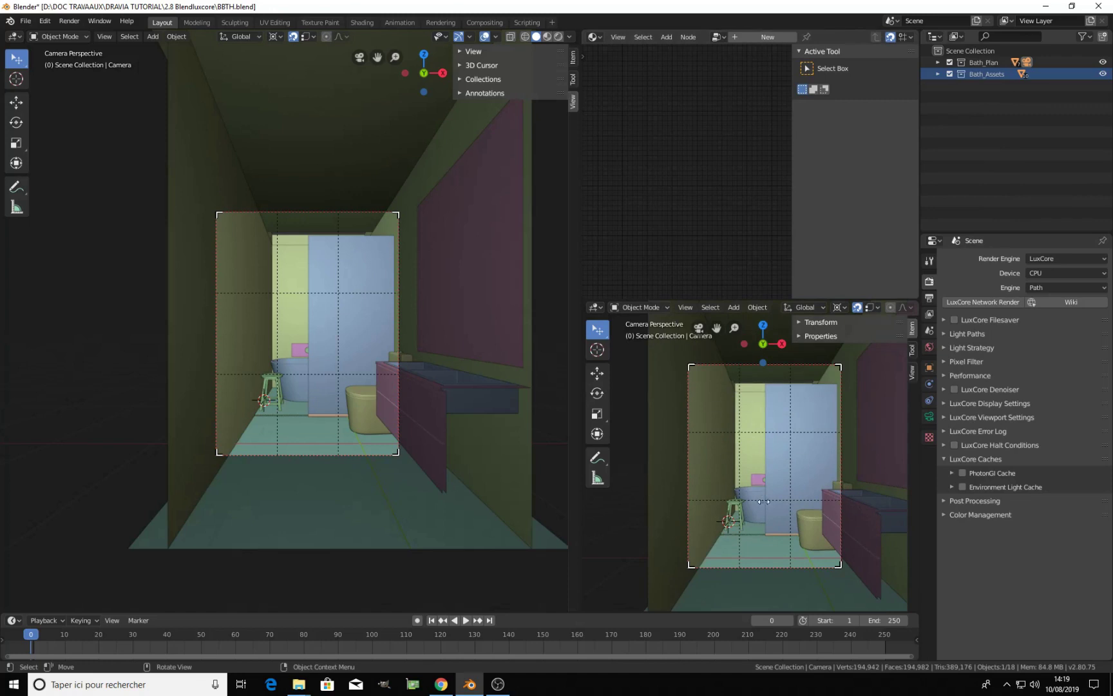
scroll(855, 310, down, 5)
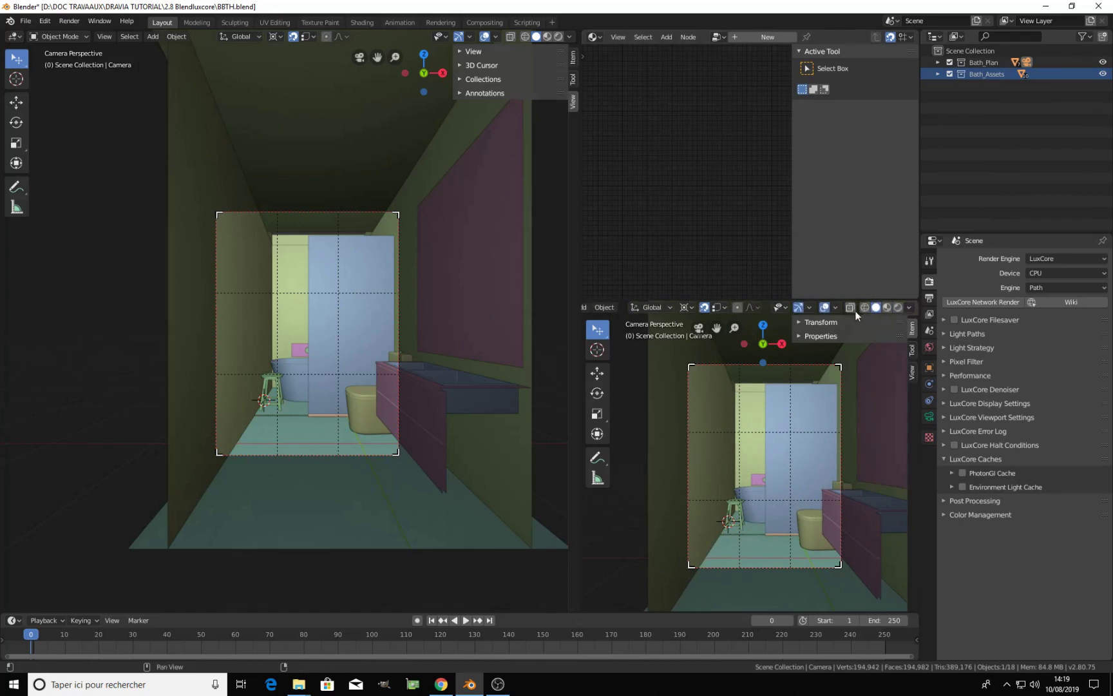
click(897, 307)
scroll(773, 514, up, 2)
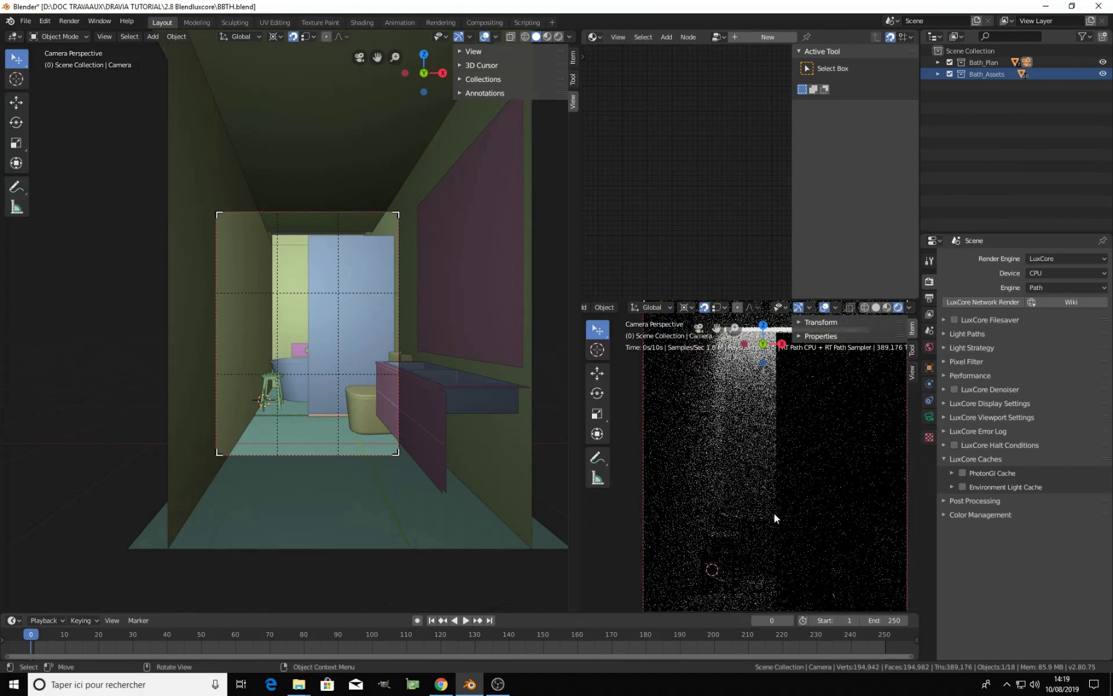
click(876, 307)
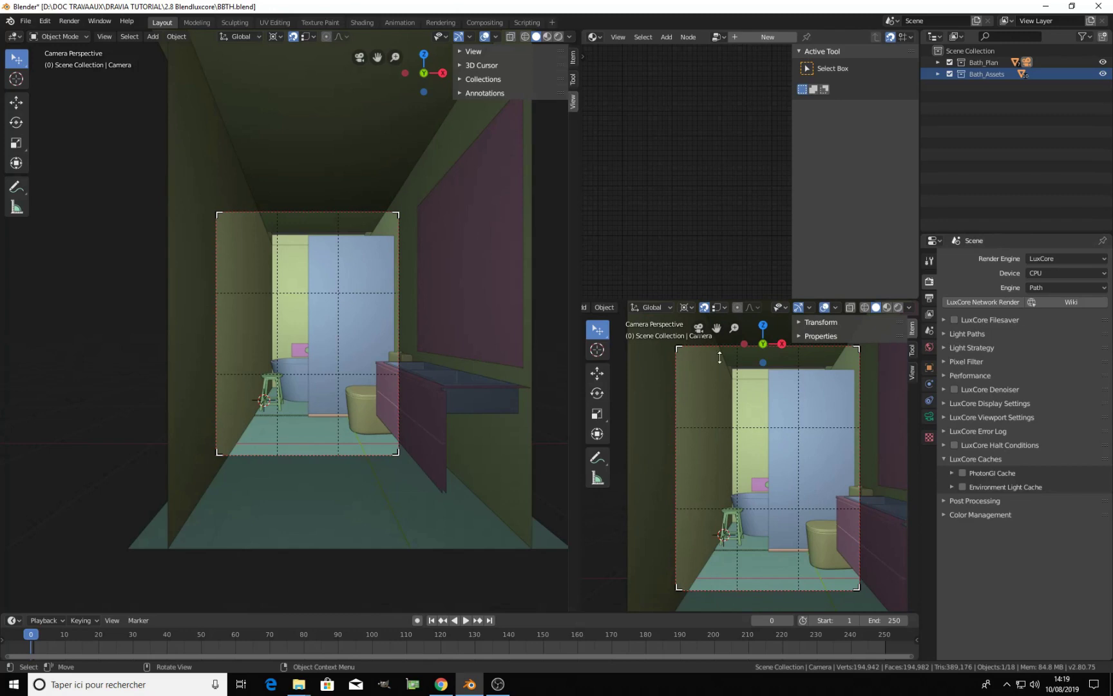
Change the upper small area to the Image Editor and render the bathroom scene
click(595, 37)
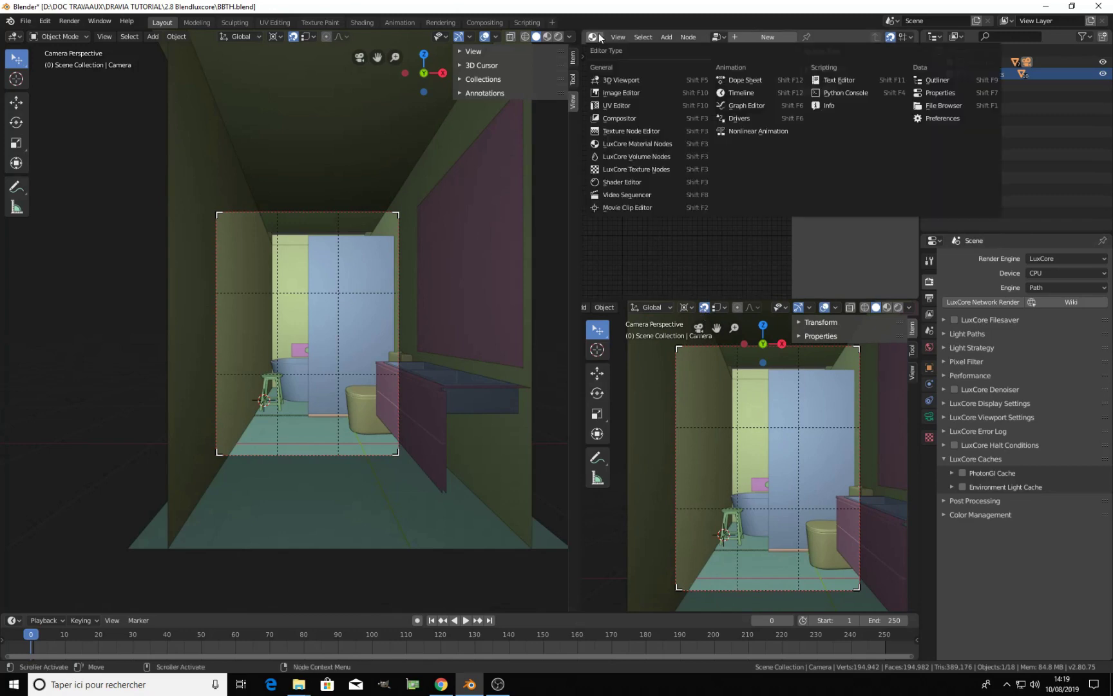
click(619, 93)
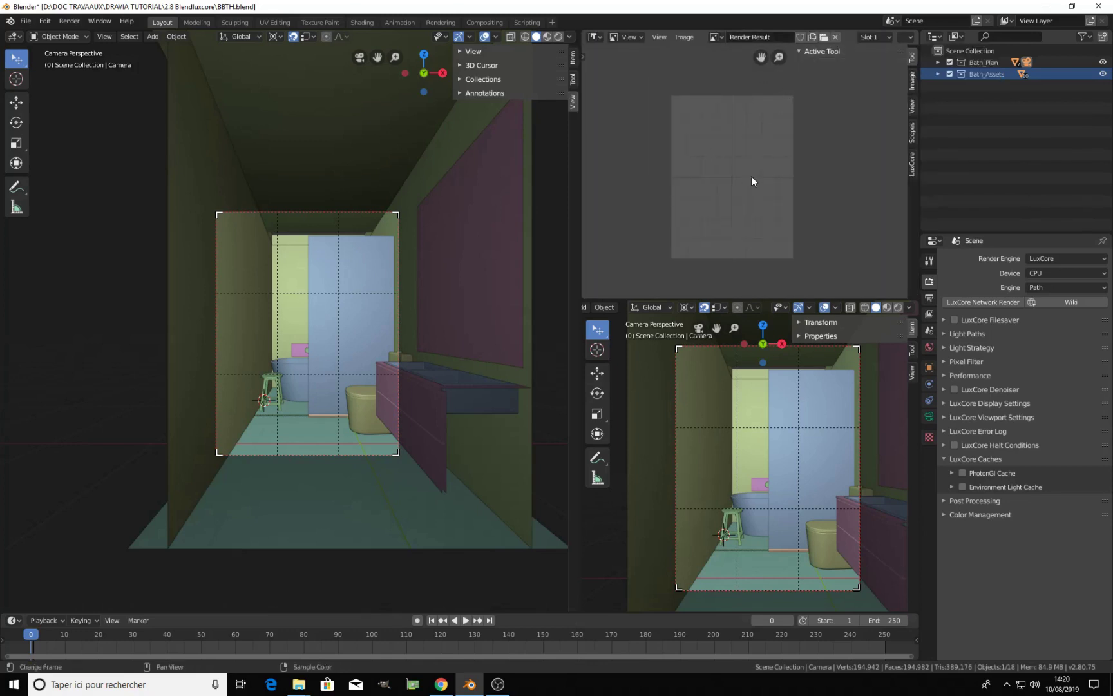
key(F12)
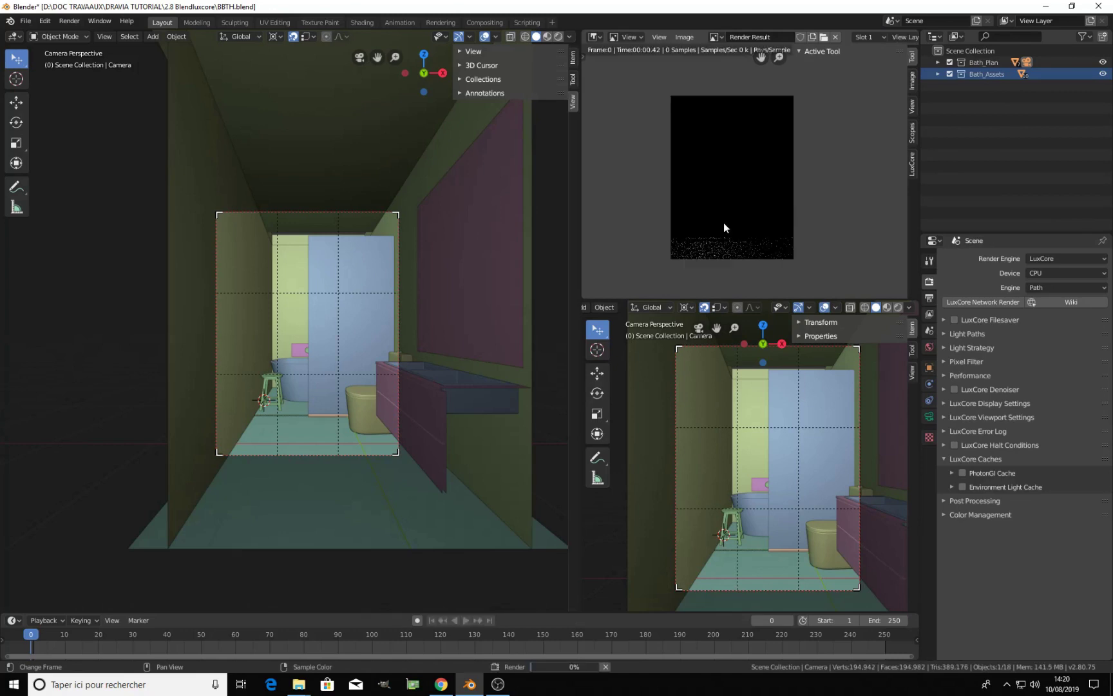
scroll(741, 226, up, 1)
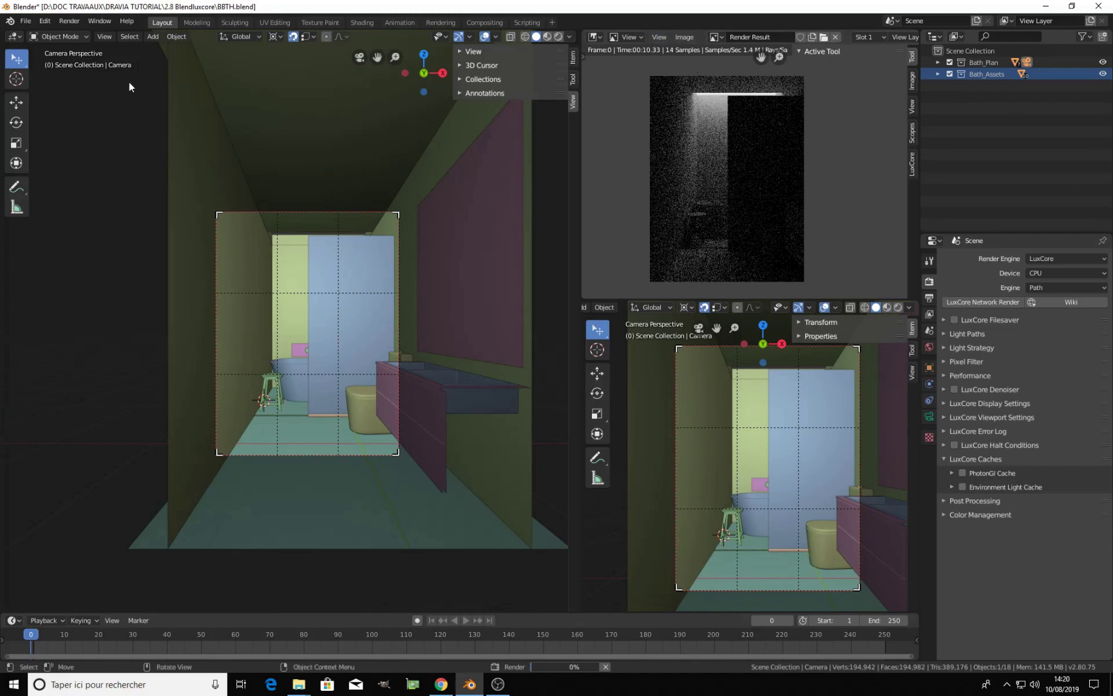
Set the render display mode to Keep User Interface and choose Image Editor for the upper small area
click(75, 23)
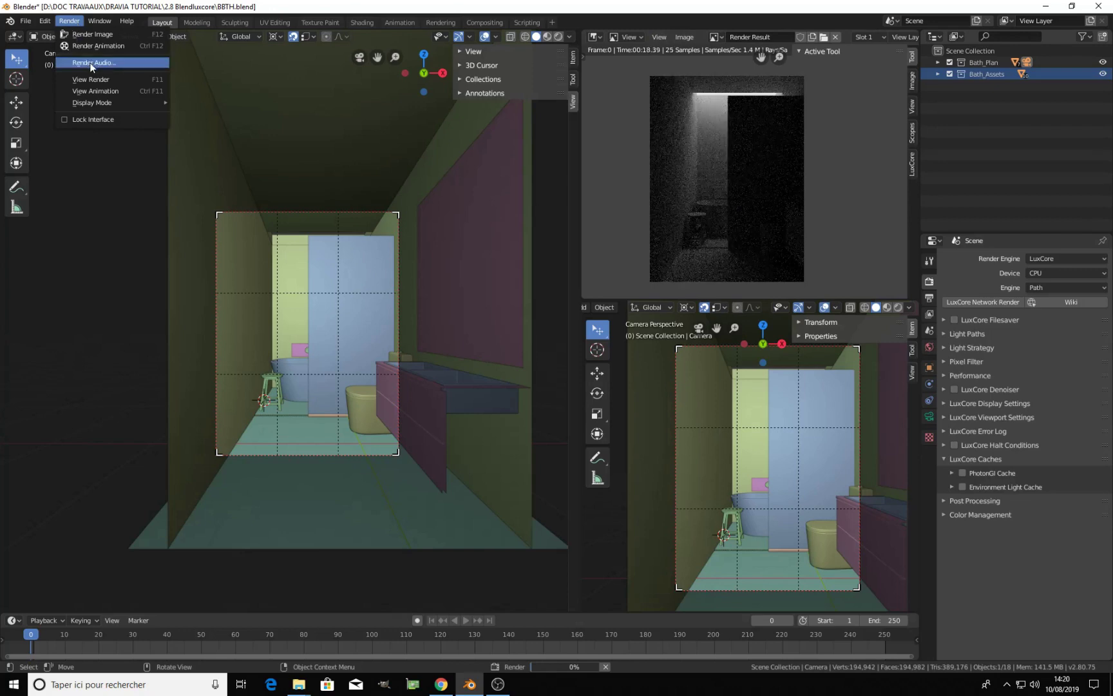
mouse_move(120, 101)
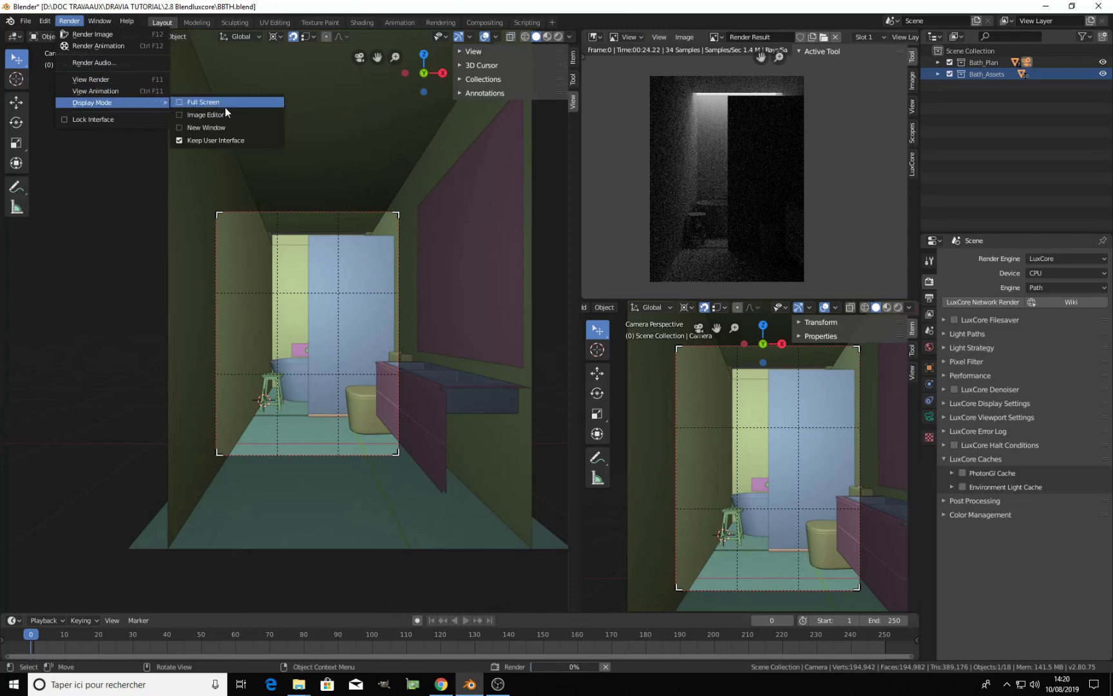
click(218, 142)
click(594, 37)
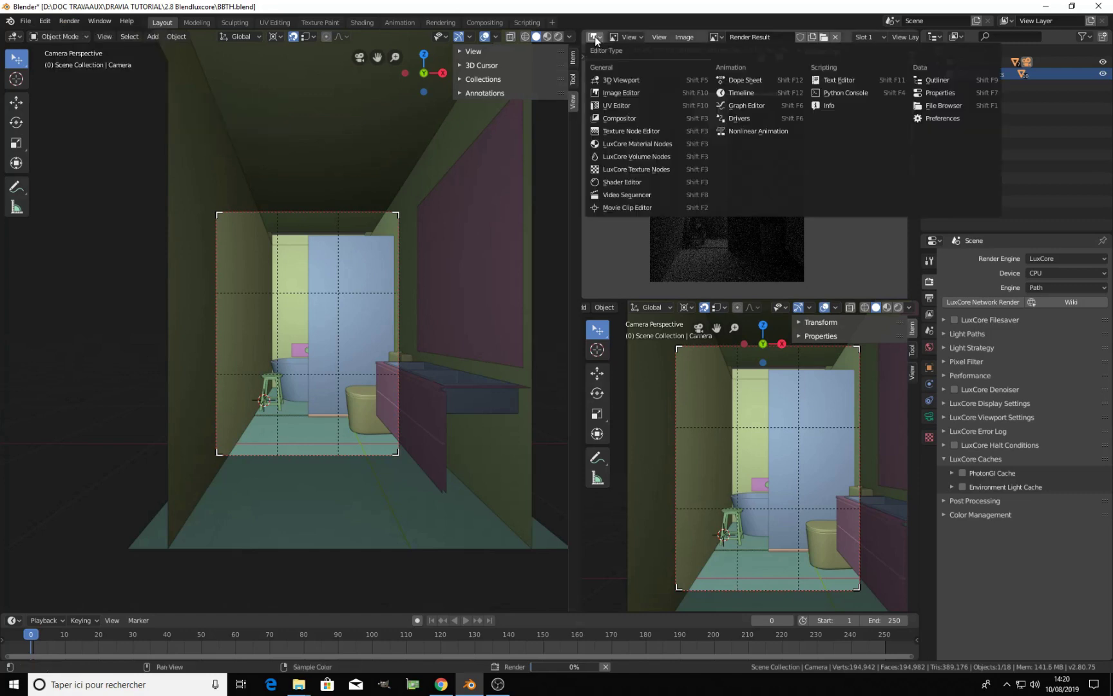
click(617, 94)
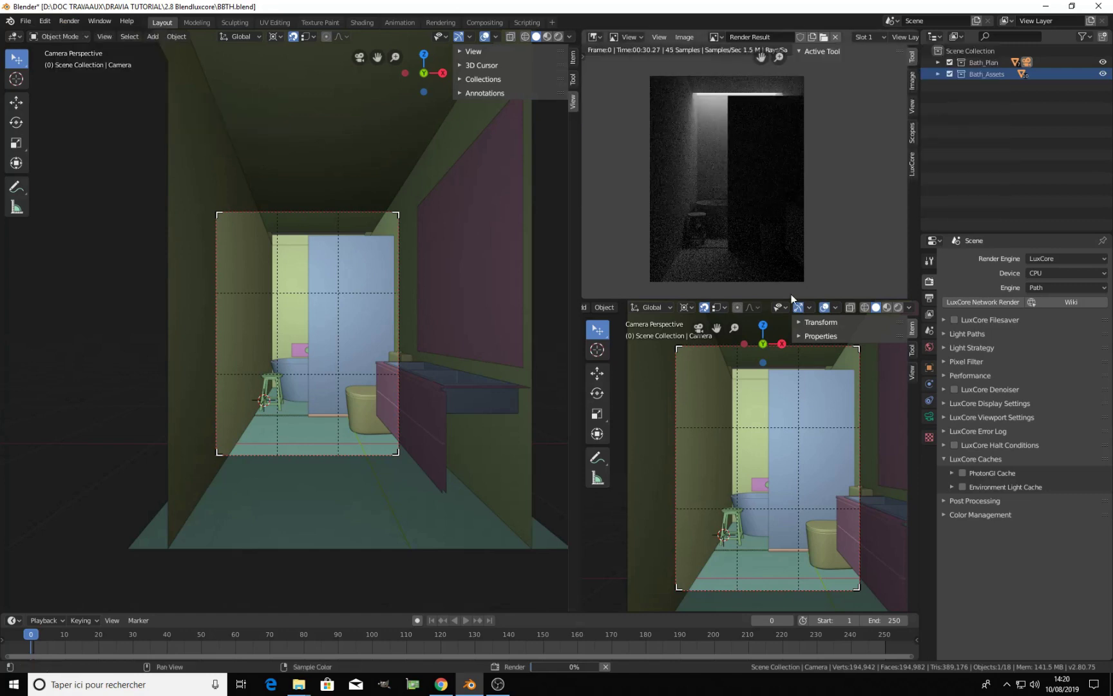
Enlarge the Image Editor over both neighbouring viewports and fit the running render inside it
scroll(752, 231, up, 1)
middle_drag(751, 226, 744, 195)
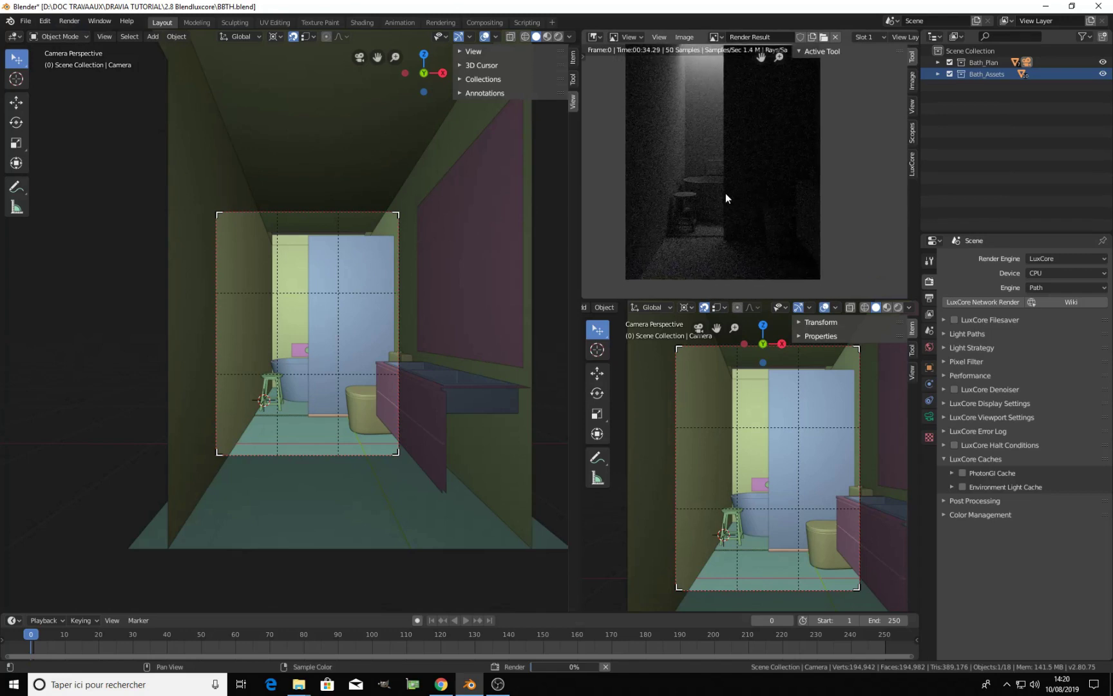
scroll(723, 195, up, 5)
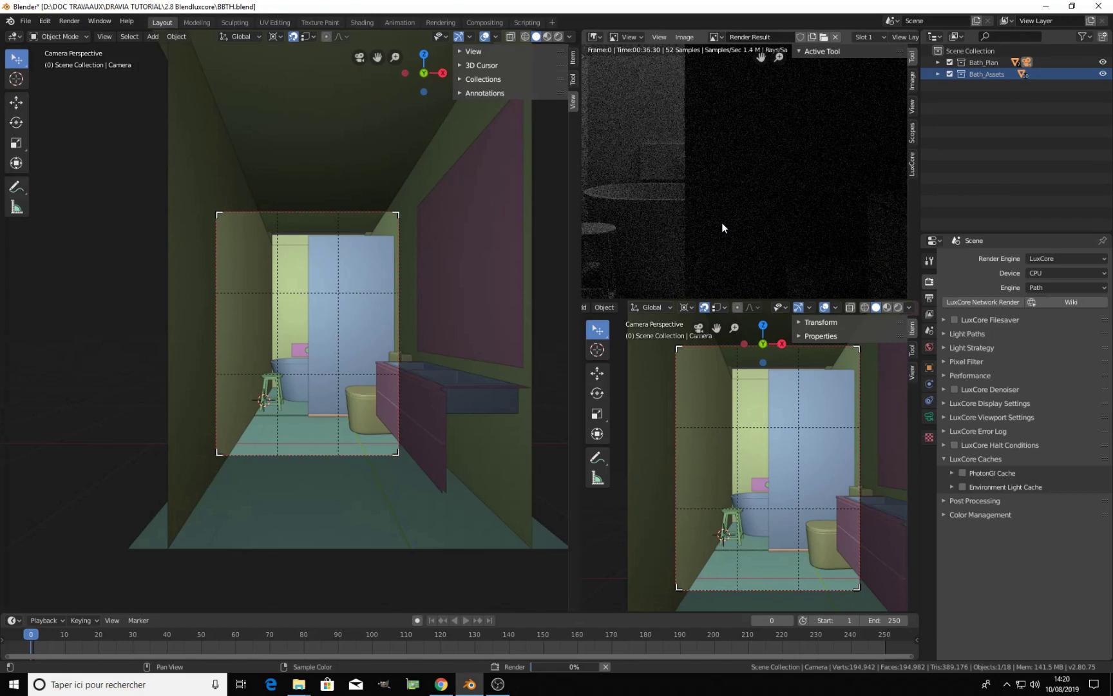
drag(742, 301, 743, 581)
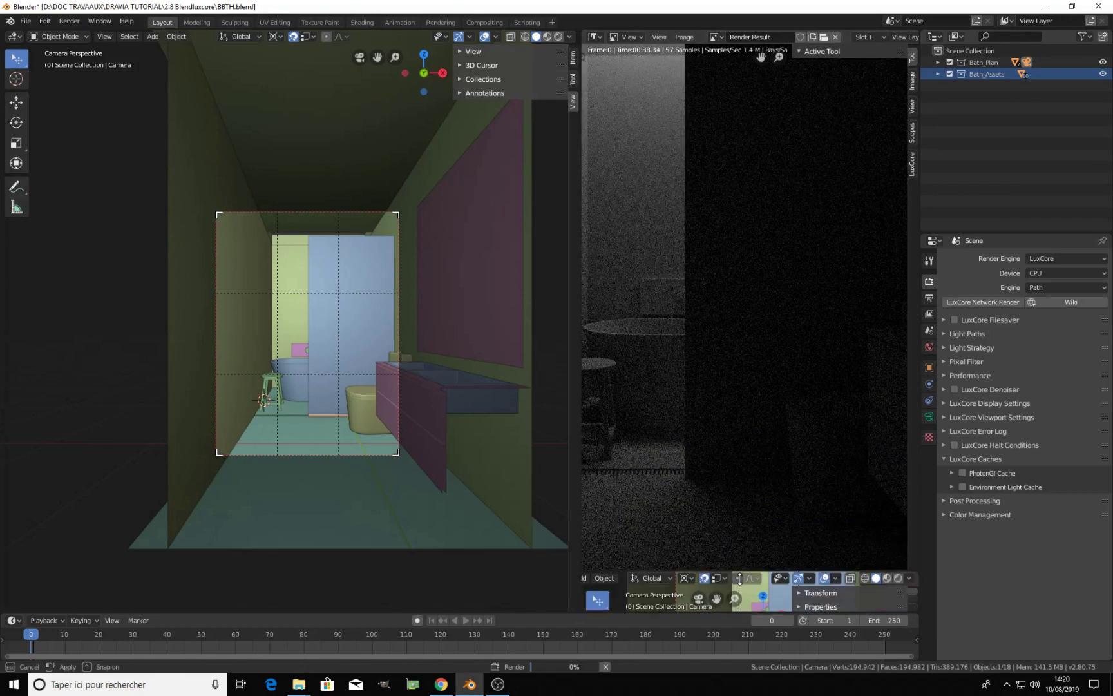
drag(579, 361, 287, 316)
scroll(521, 252, down, 1)
middle_drag(549, 214, 621, 258)
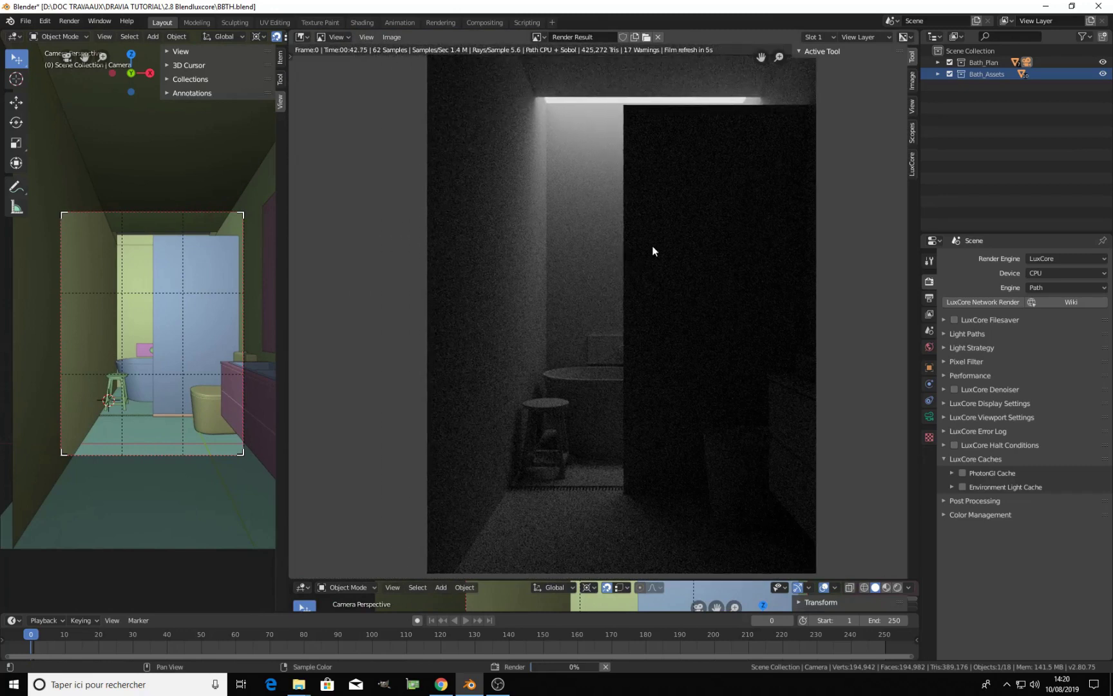
Switch to f.lux in the system tray and choose an option under its Disable setting
click(1006, 684)
right_click(1029, 638)
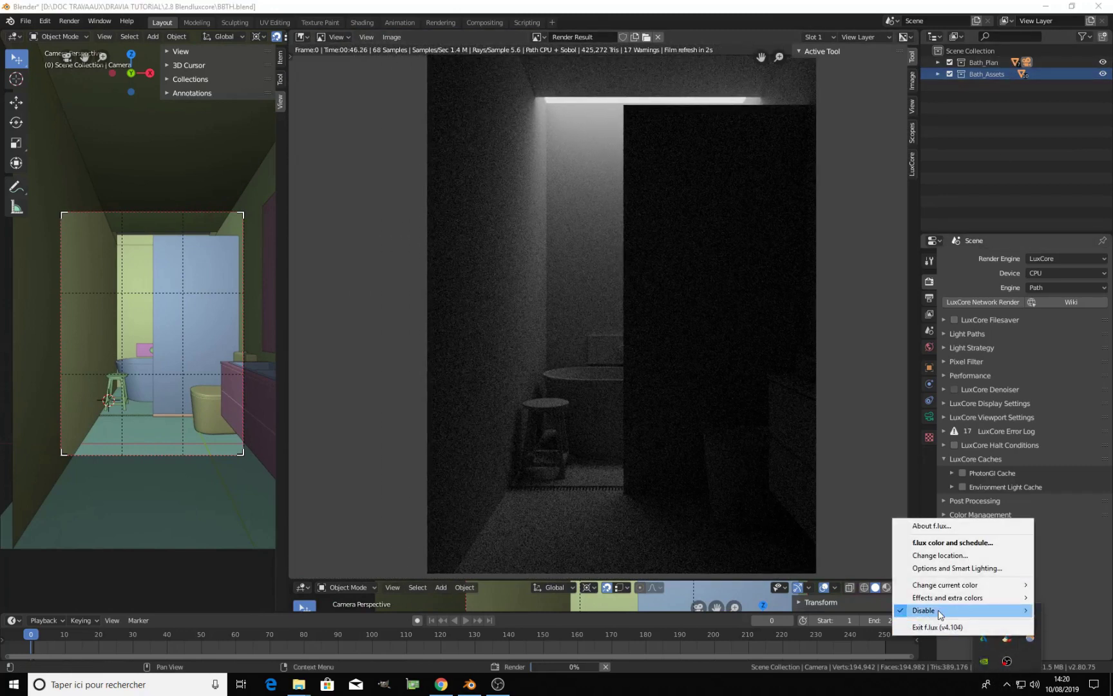
mouse_move(939, 617)
click(837, 609)
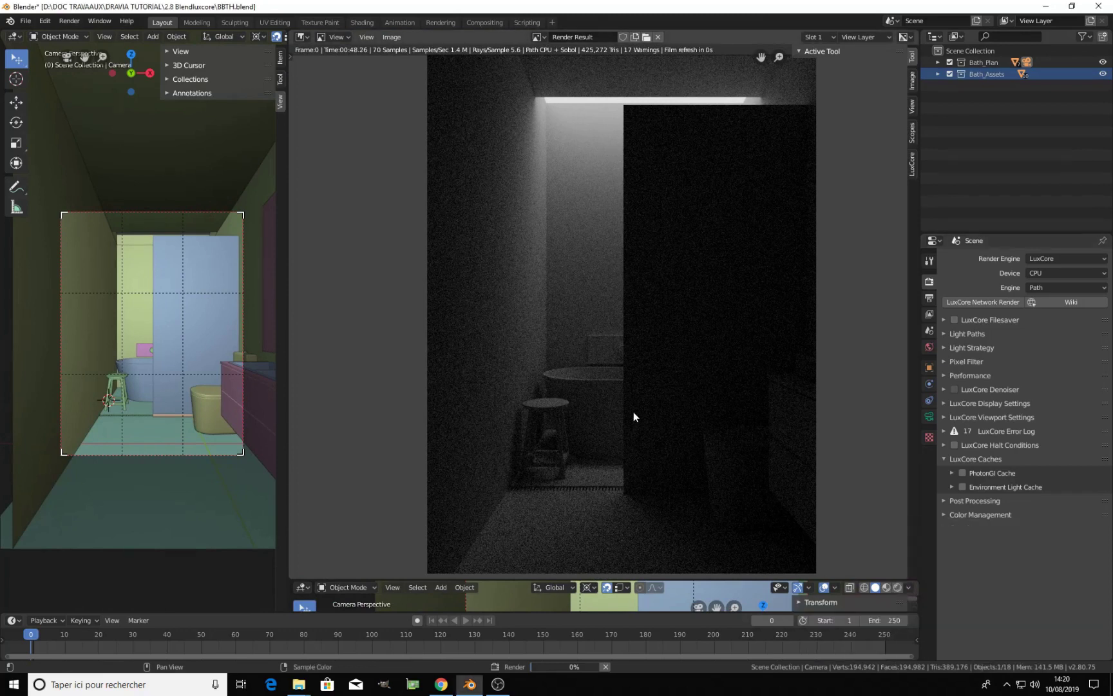
Stop the running render and examine the lighting in the resulting bathroom image
scroll(645, 381, down, 2)
middle_drag(661, 370, 624, 347)
scroll(635, 358, up, 1)
key(Escape)
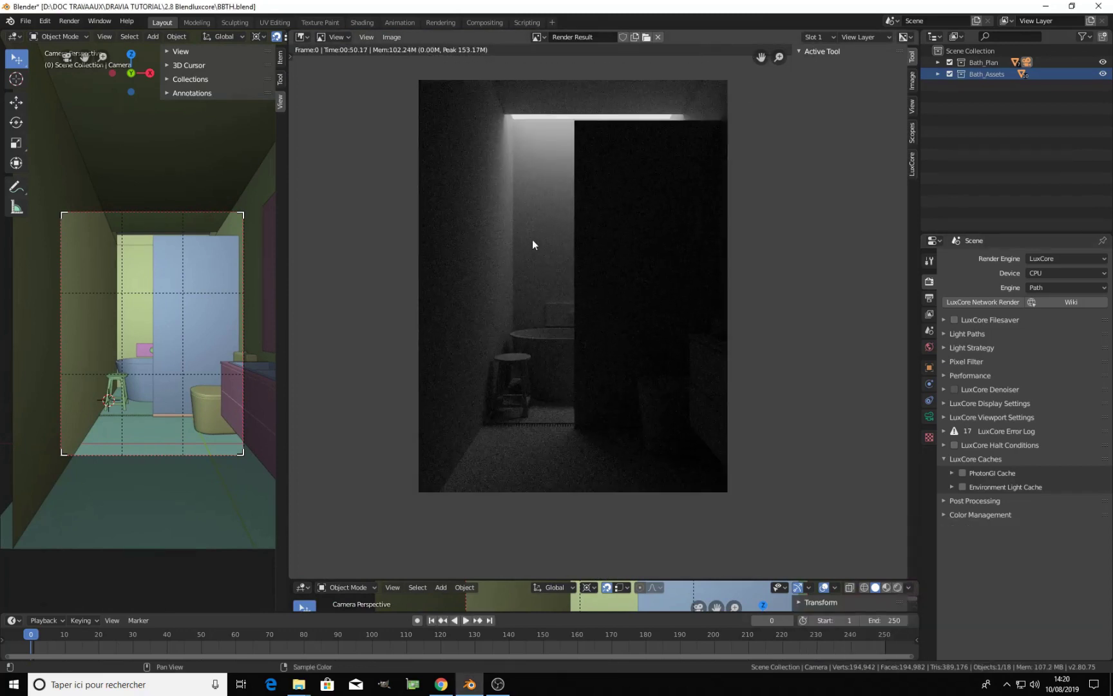
middle_drag(523, 233, 545, 255)
scroll(571, 317, up, 1)
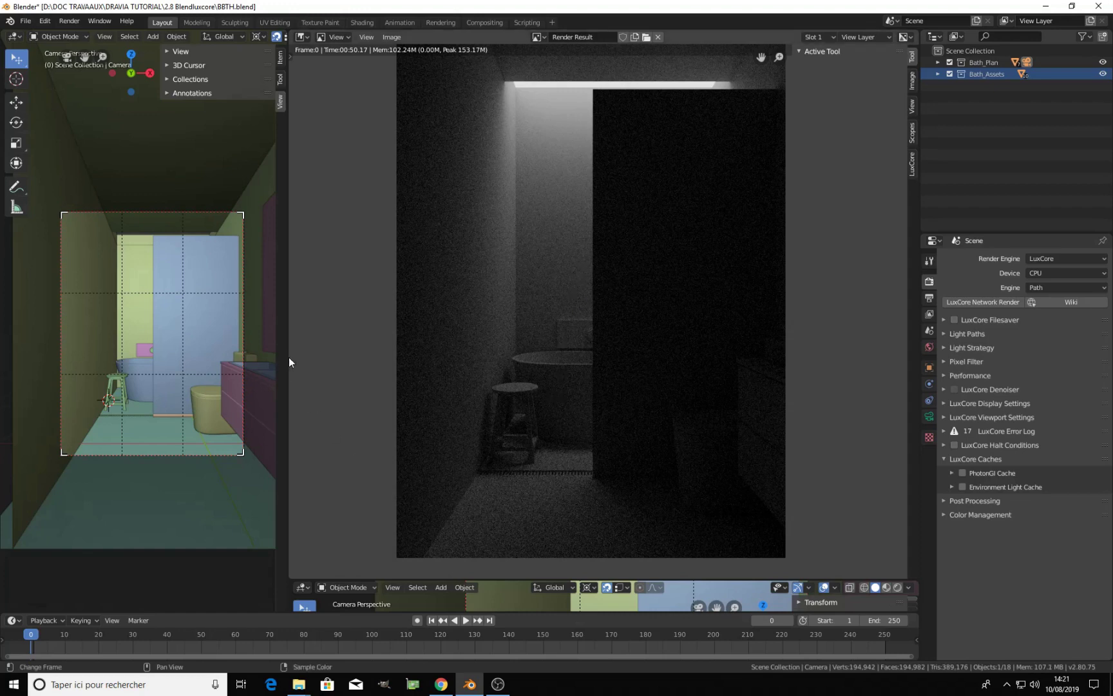
Shrink the Image Editor to give the main and lower viewports their space back, and fit the render in it
drag(288, 355, 536, 347)
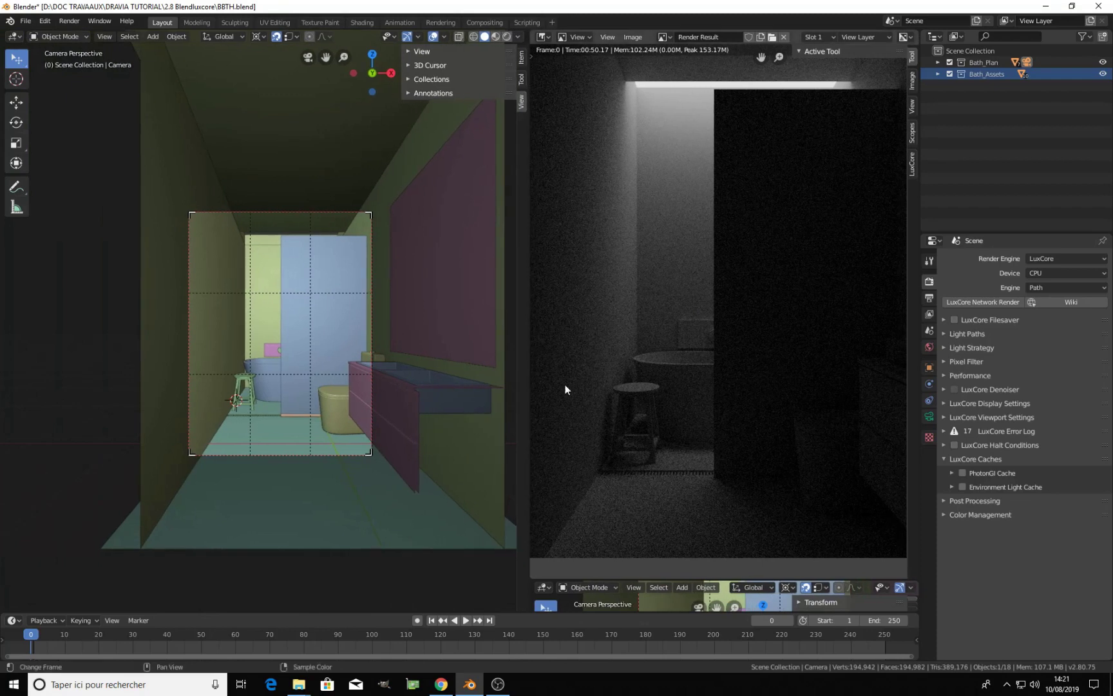
drag(675, 578, 679, 299)
scroll(701, 187, down, 2)
middle_drag(708, 186, 683, 195)
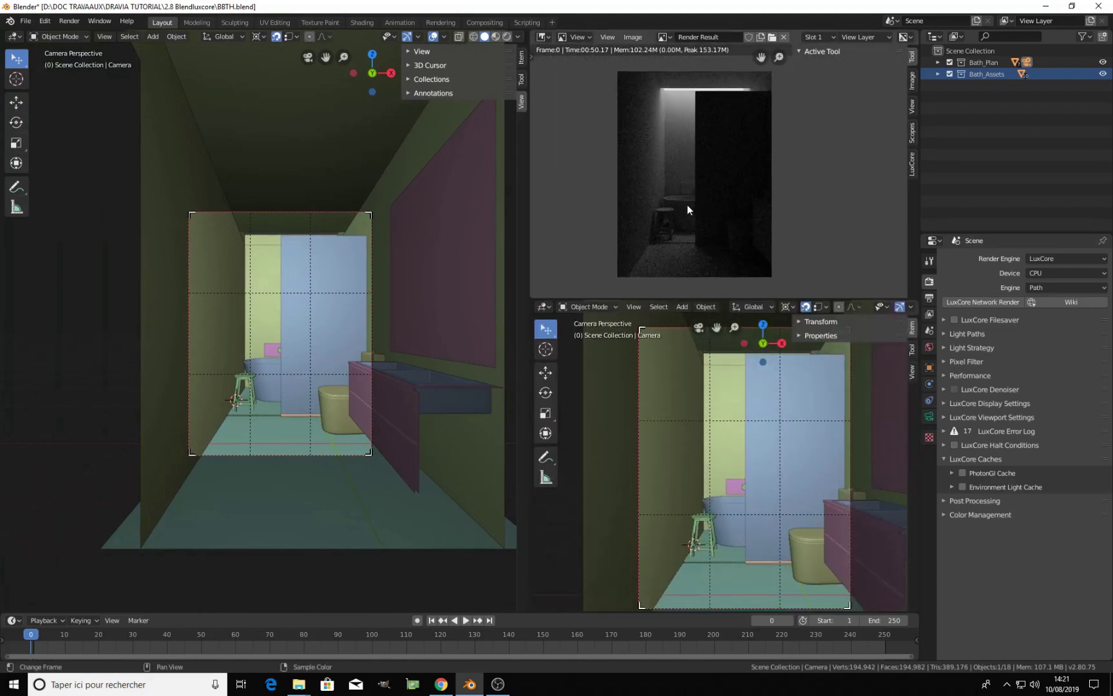
Enable the environment light cache in the World Performance settings
click(928, 347)
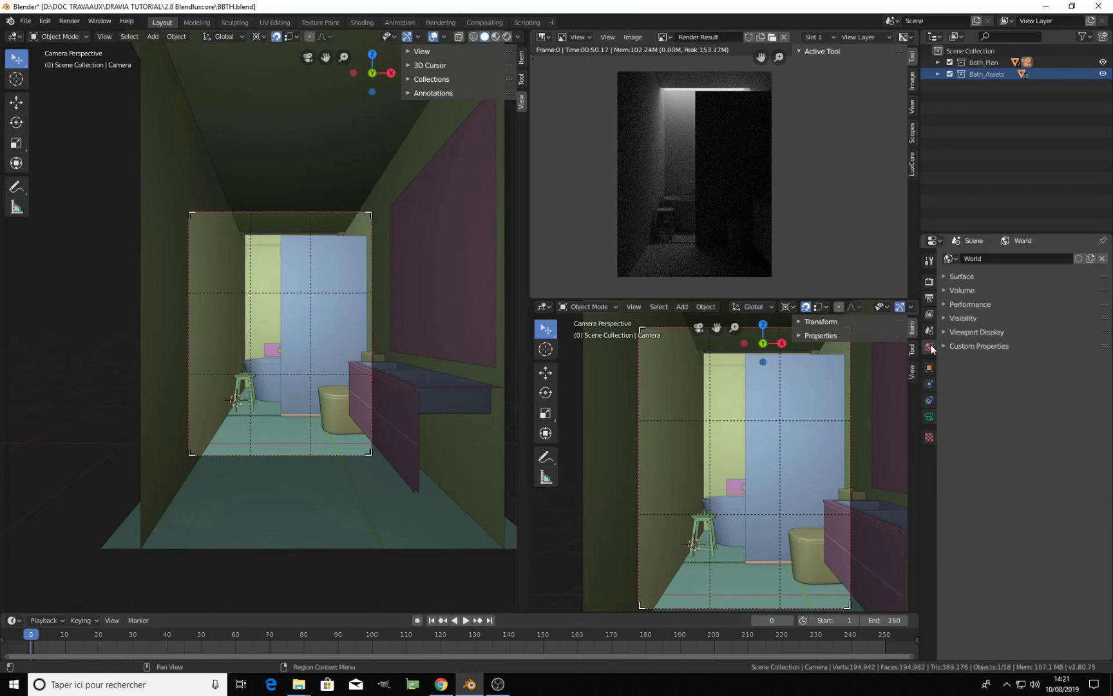
click(951, 305)
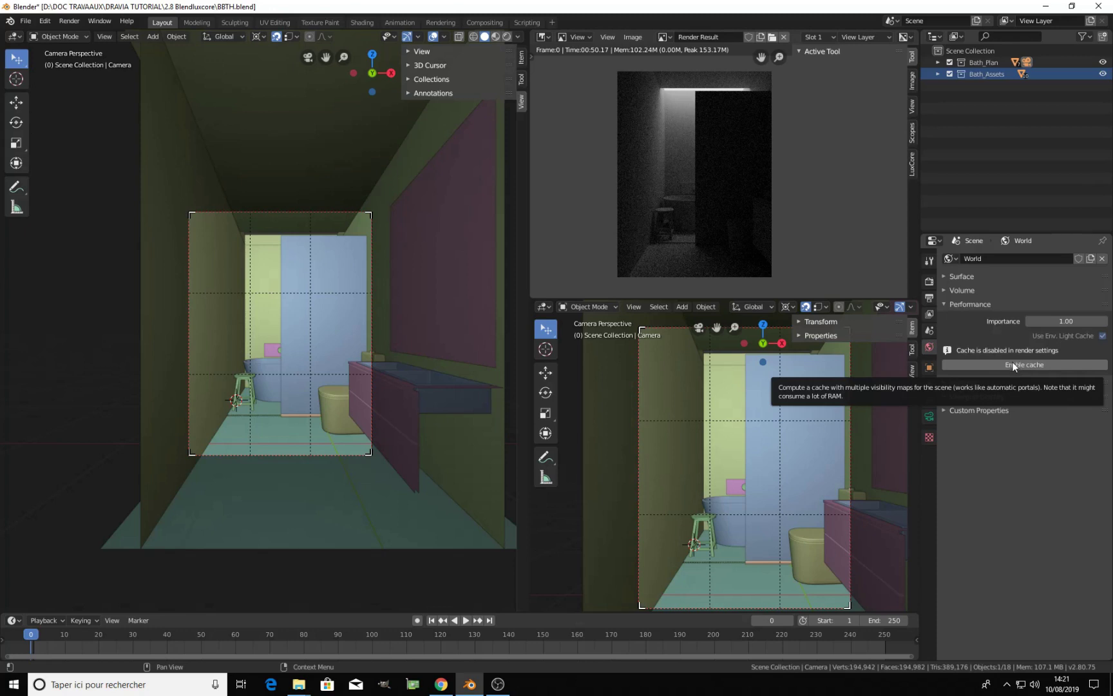
click(1039, 365)
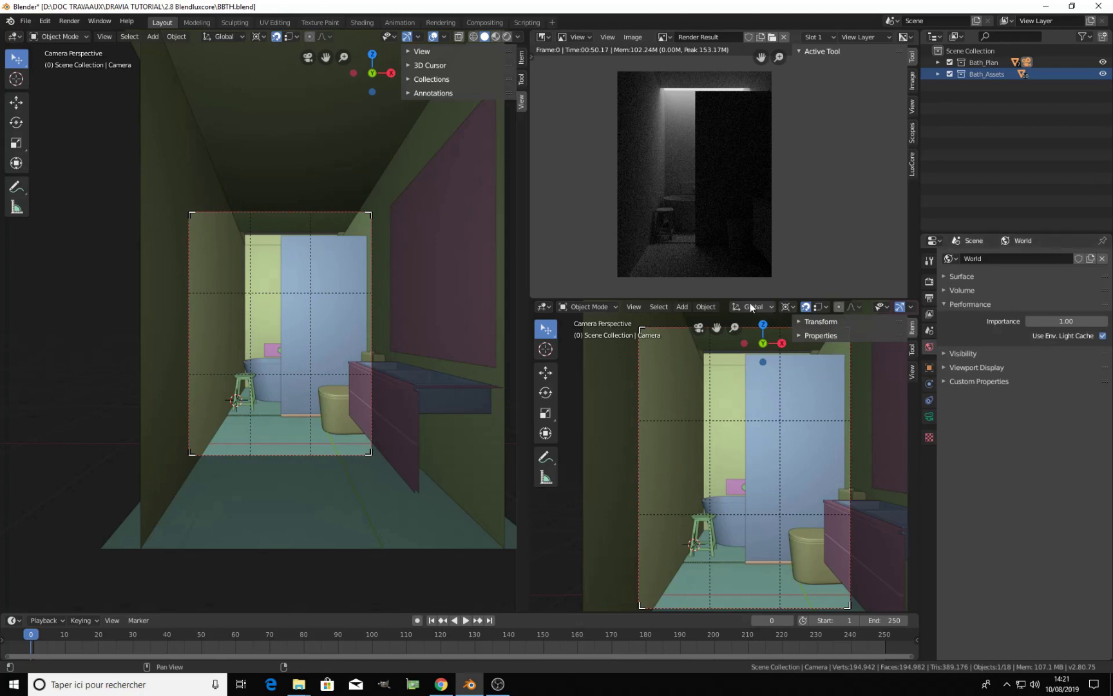
Extend the Image Editor down over the lower viewport and render the scene with the environment light cache
drag(752, 298, 752, 451)
scroll(710, 378, up, 2)
middle_drag(711, 378, 721, 377)
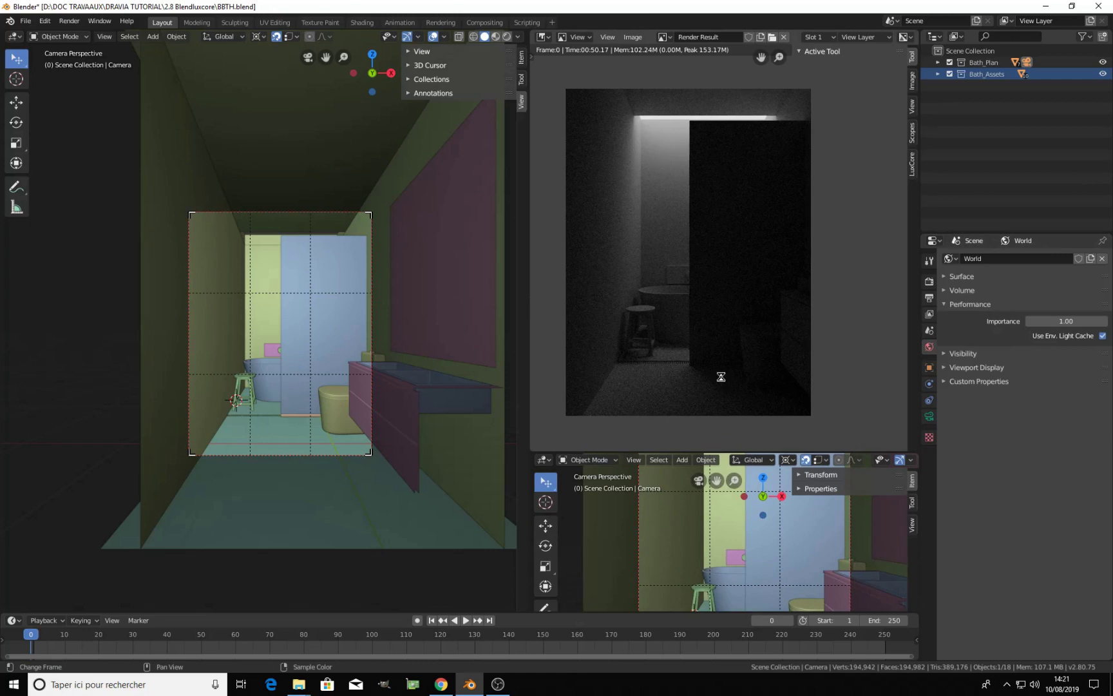
key(F12)
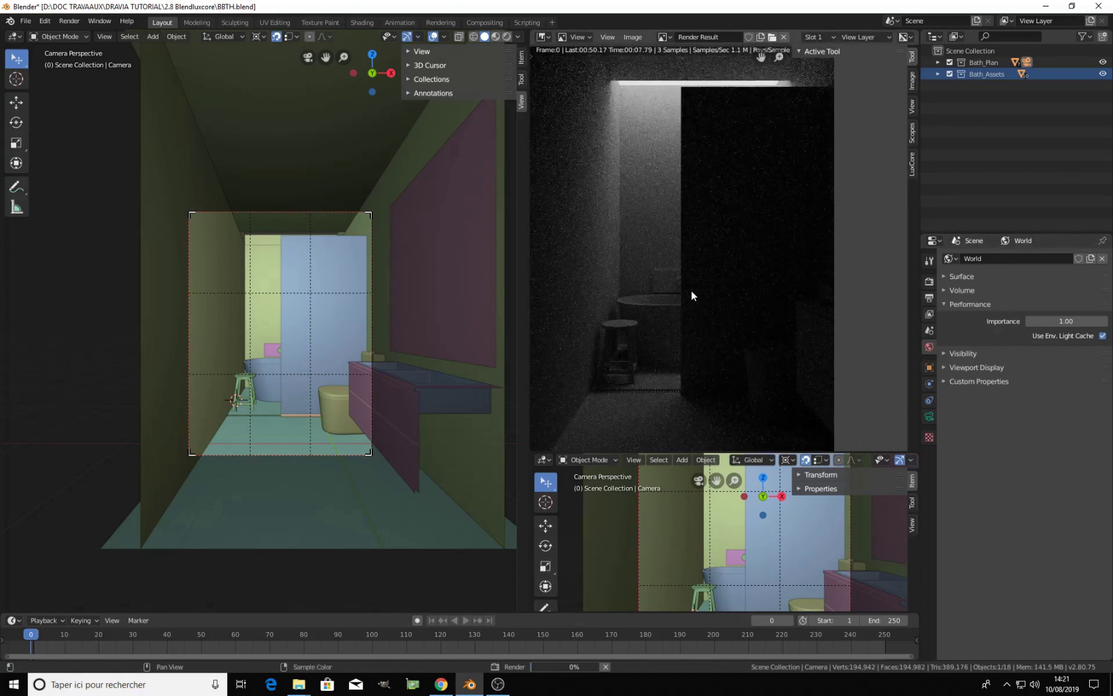
Examine noise and lighting around the bathtub and stool in the cached render, and stop it
scroll(690, 236, up, 1)
middle_drag(682, 200, 657, 215)
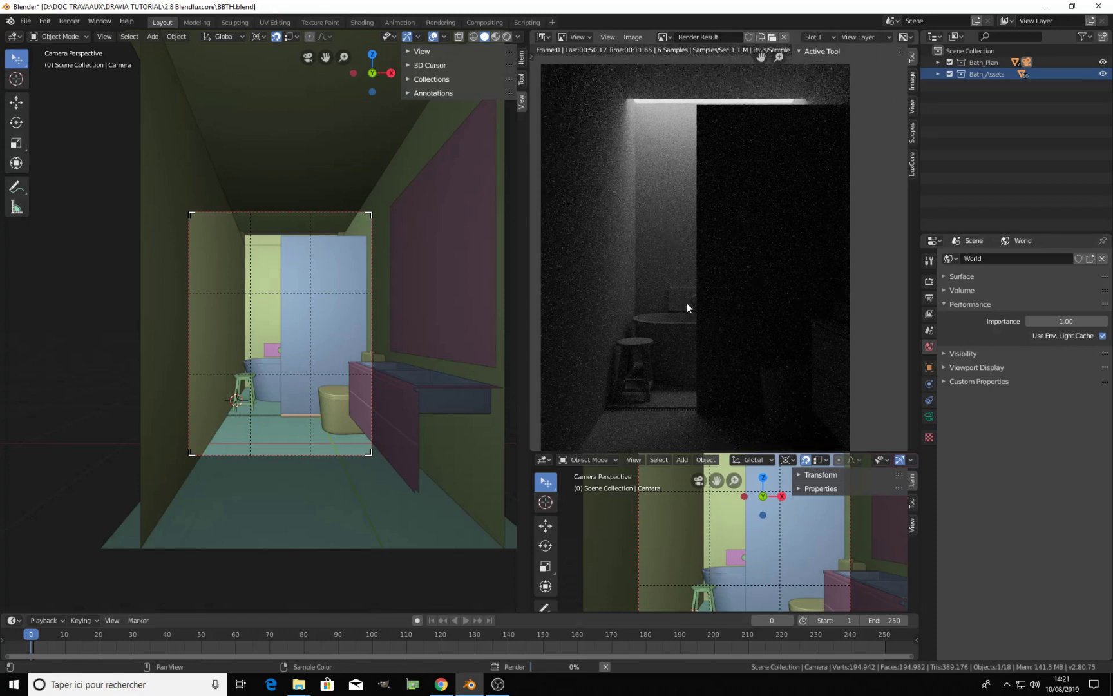
middle_drag(667, 280, 675, 257)
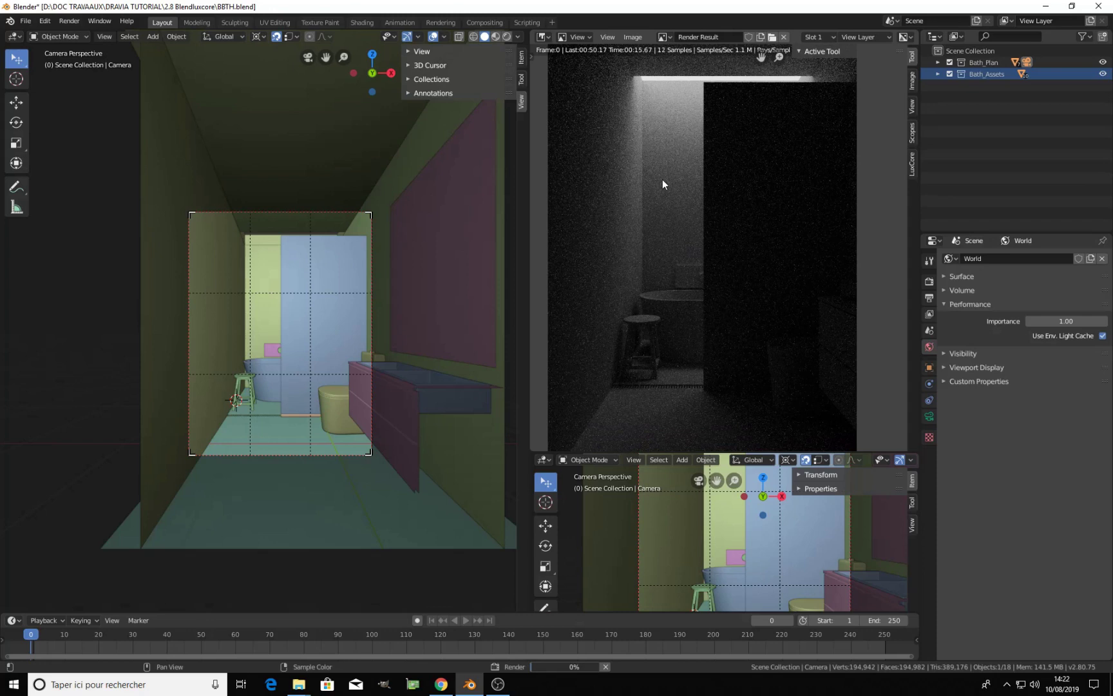
key(Escape)
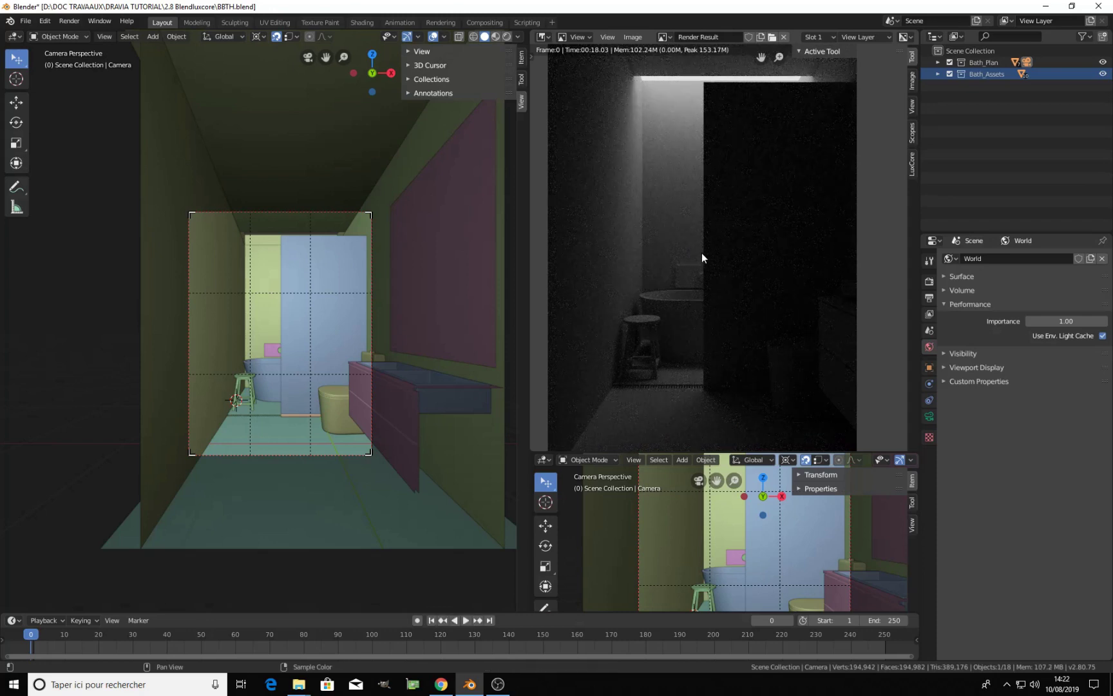
middle_drag(694, 263, 693, 248)
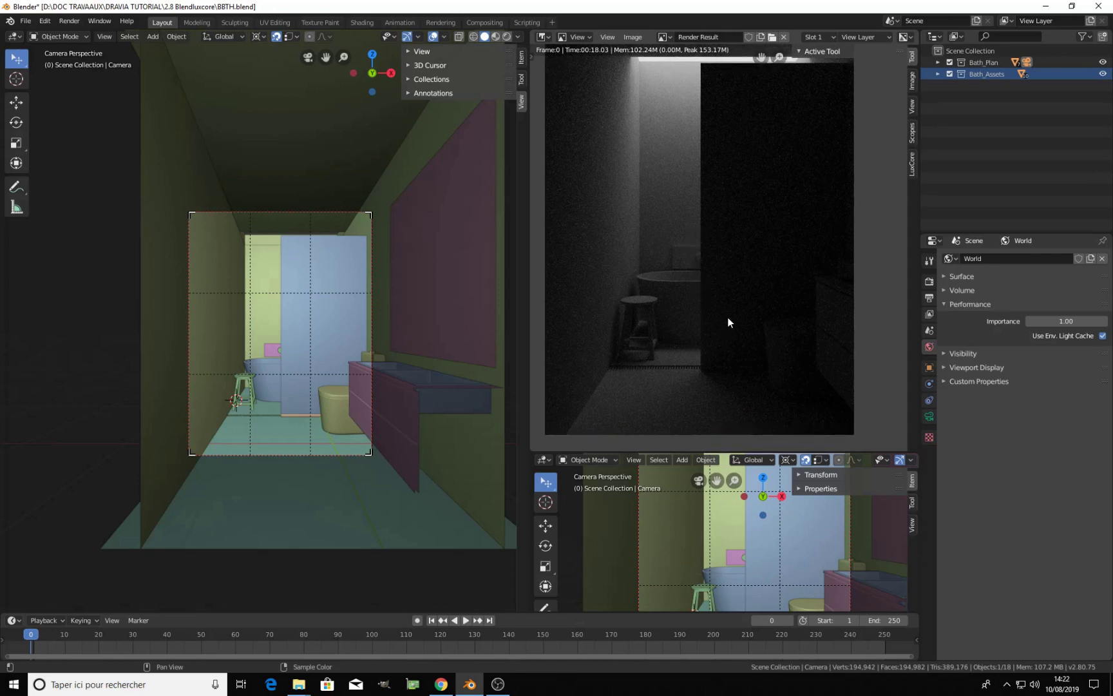
Expand the World Surface settings and show the camera view in rendered shading in the re-enlarged lower viewport
click(956, 276)
key(Home)
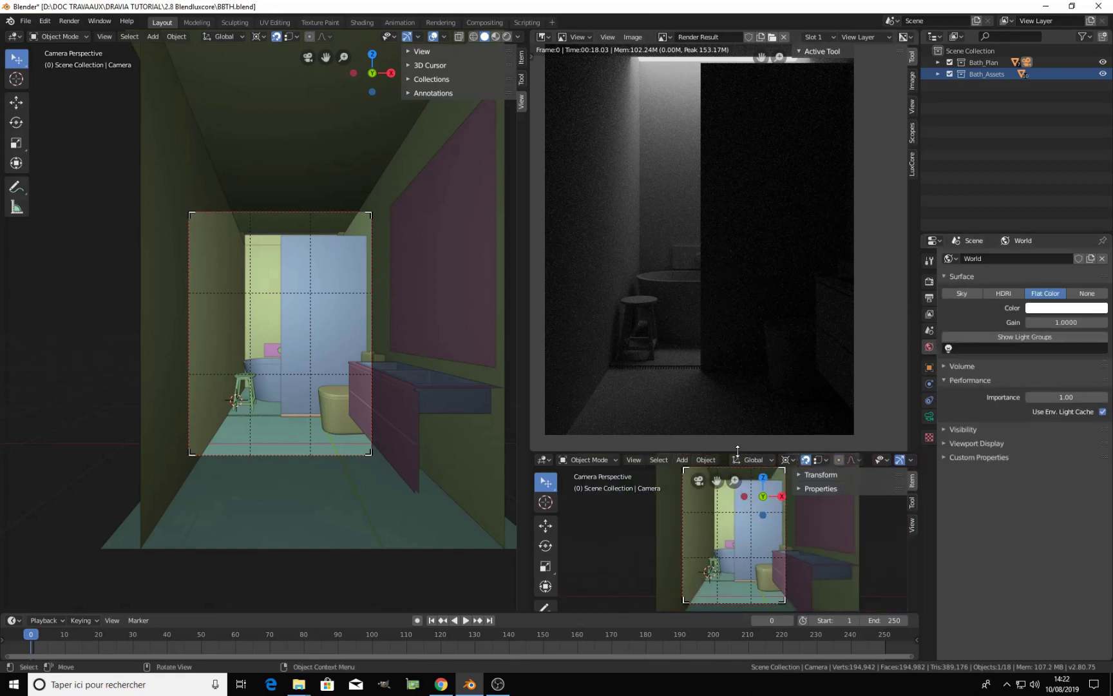
drag(737, 449, 738, 305)
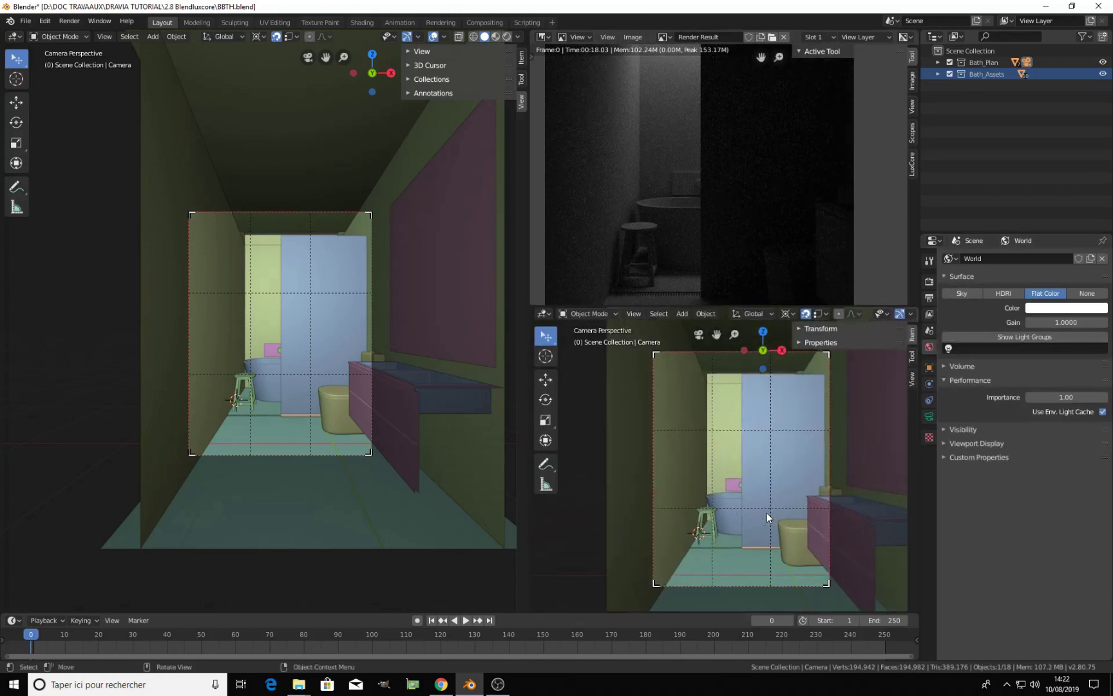
scroll(883, 313, down, 4)
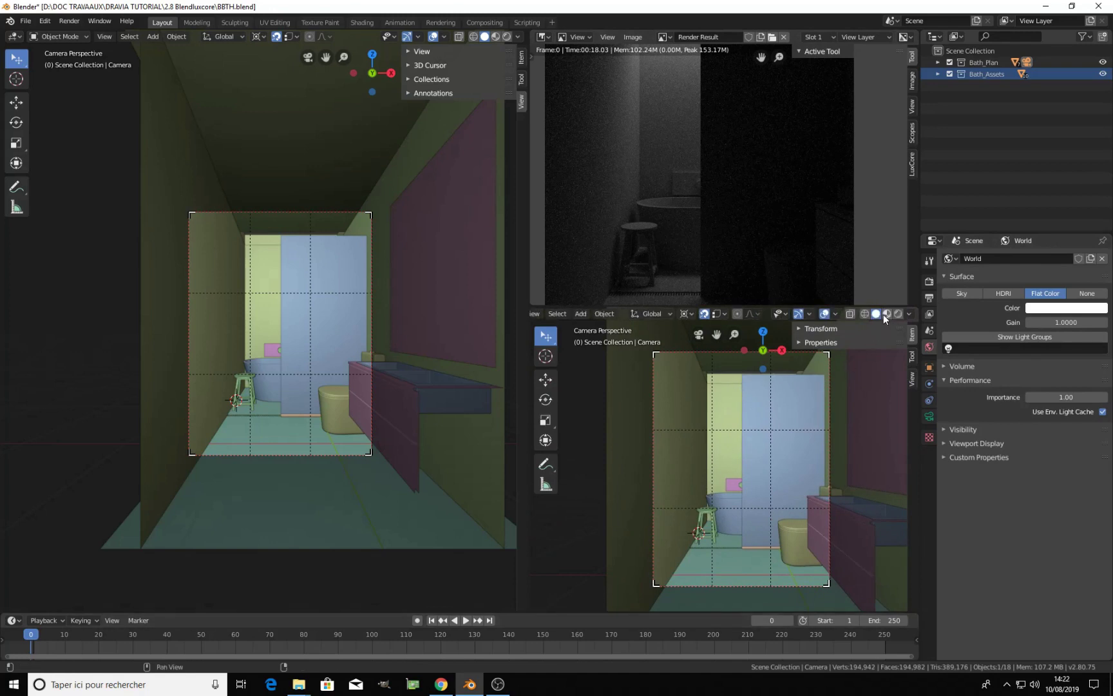
click(898, 314)
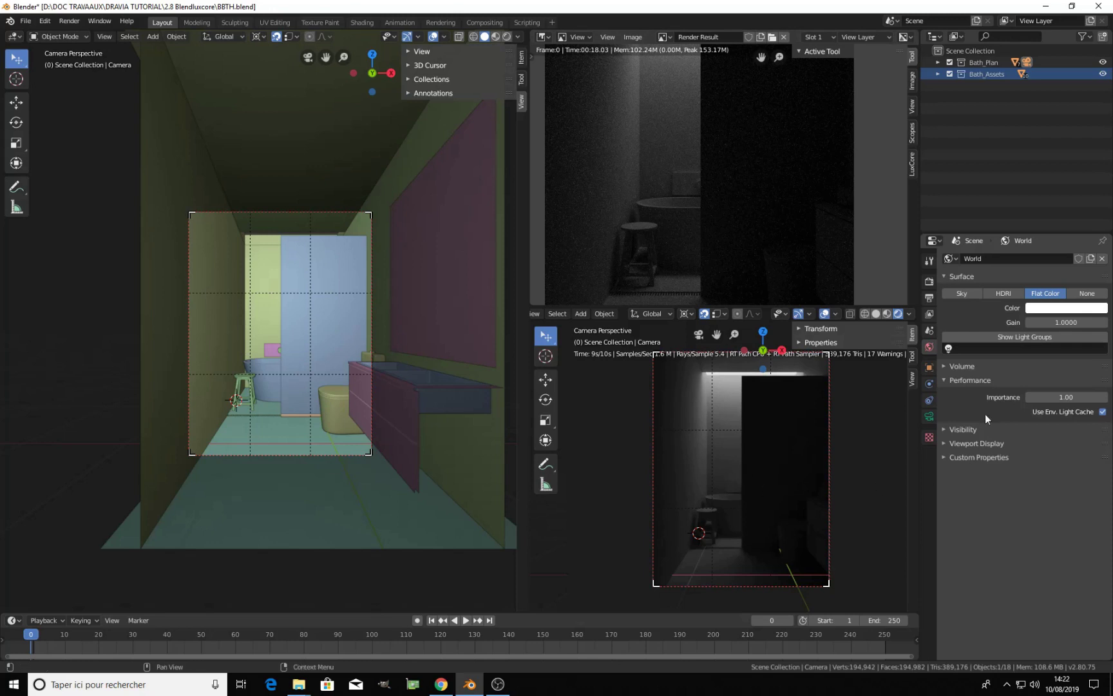
Set the world's flat colour gain to 10 and return the lower viewport to solid shading
click(1062, 322)
text(10)
key(Return)
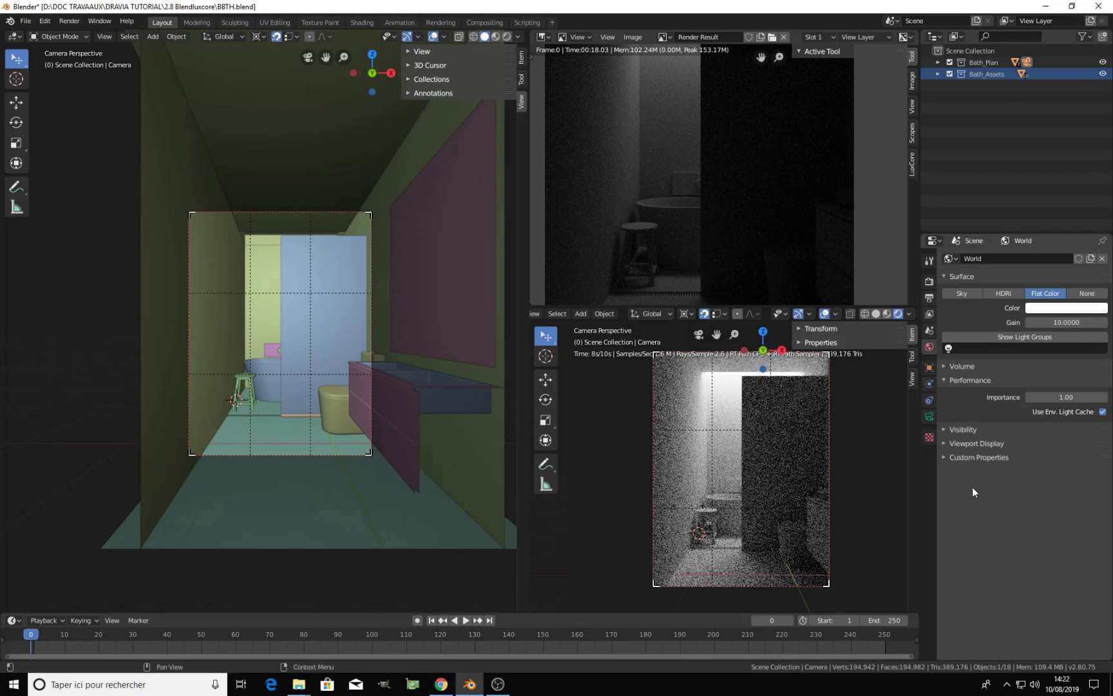
click(875, 313)
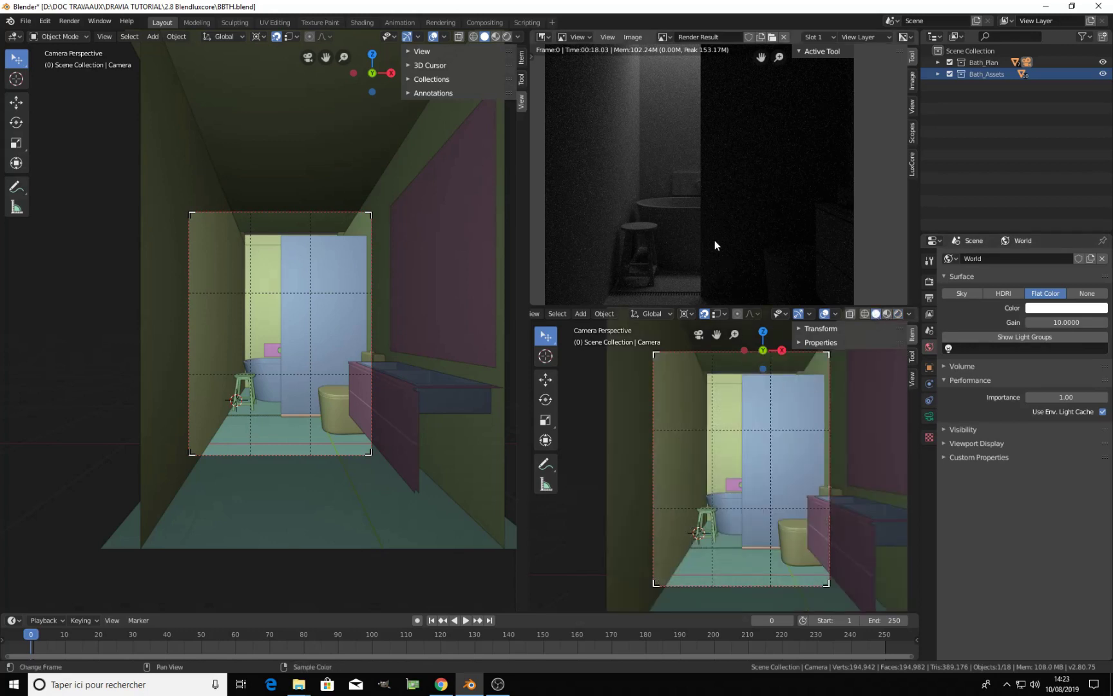
Render the scene with the brighter world light and enlarge the Image Editor to show the whole image
key(F12)
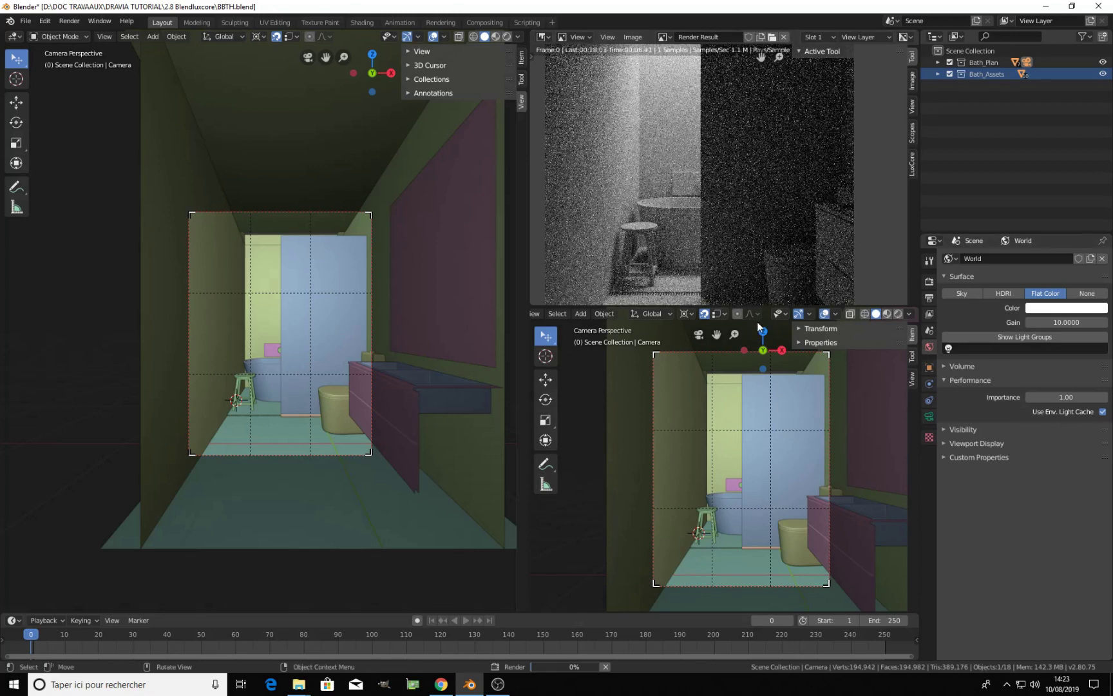
drag(756, 308, 732, 514)
middle_drag(731, 303, 734, 324)
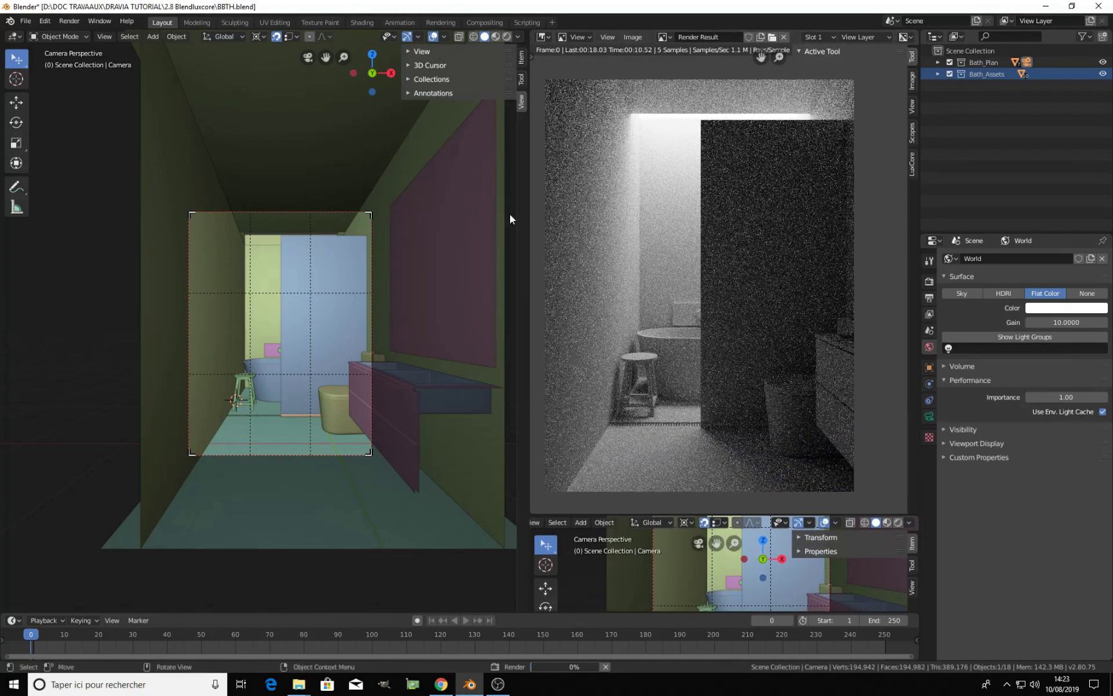
Widen the Image Editor, show its LuxCore render controls and statistics, and frame the bathroom render more closely
drag(527, 206, 345, 202)
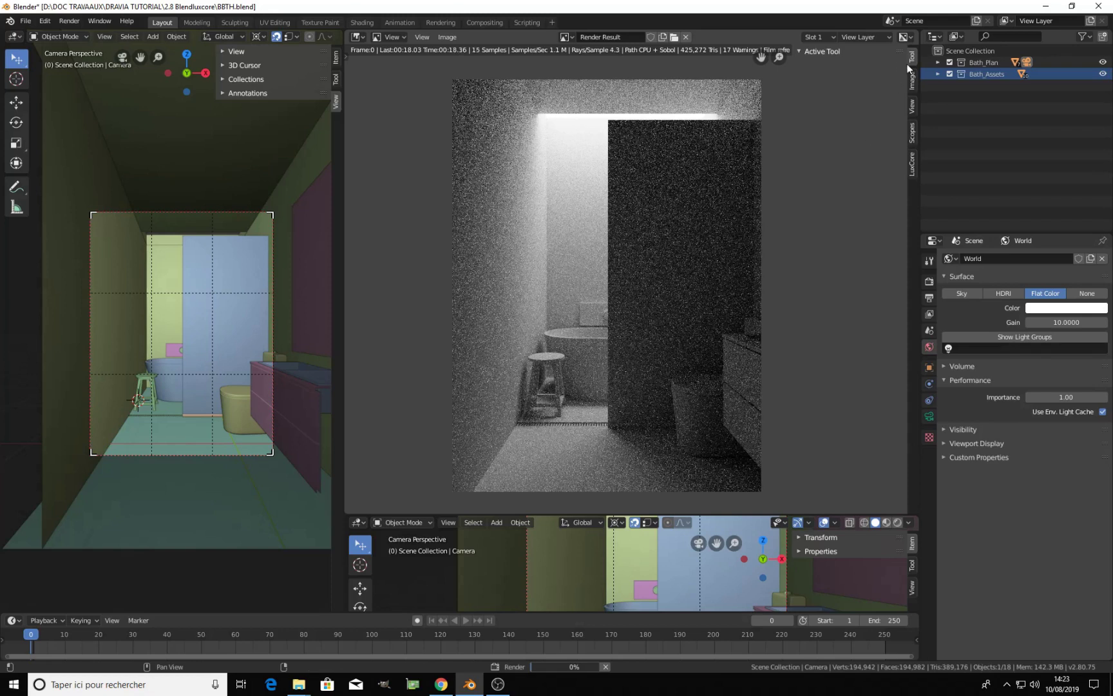
click(913, 166)
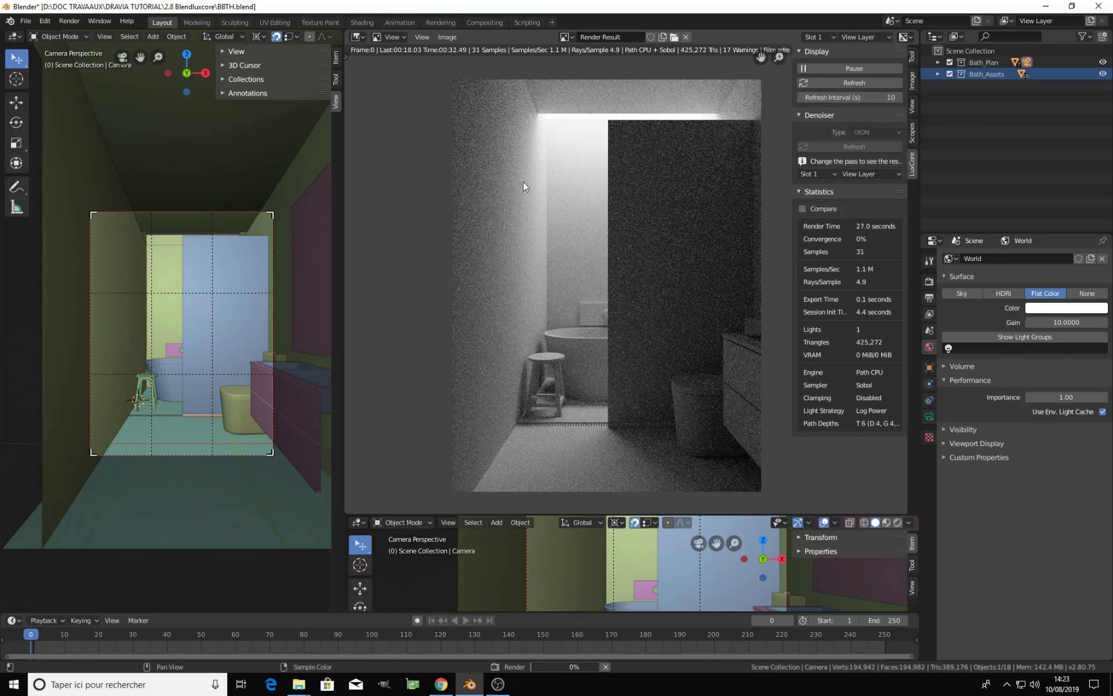
middle_drag(611, 234, 591, 226)
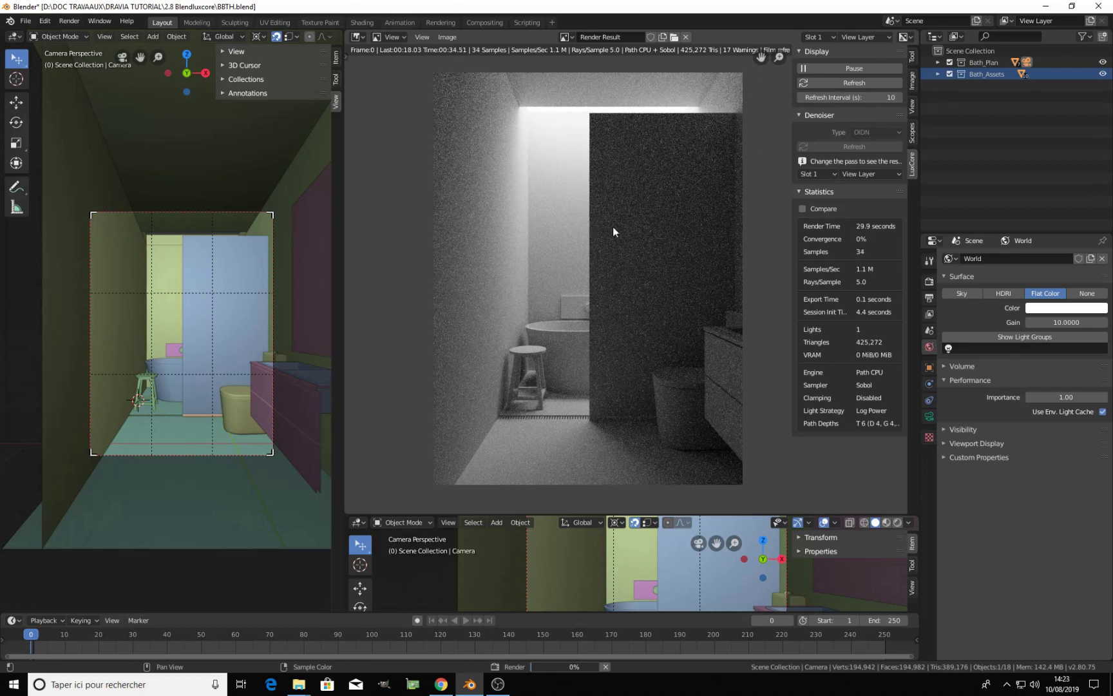
scroll(612, 227, up, 1)
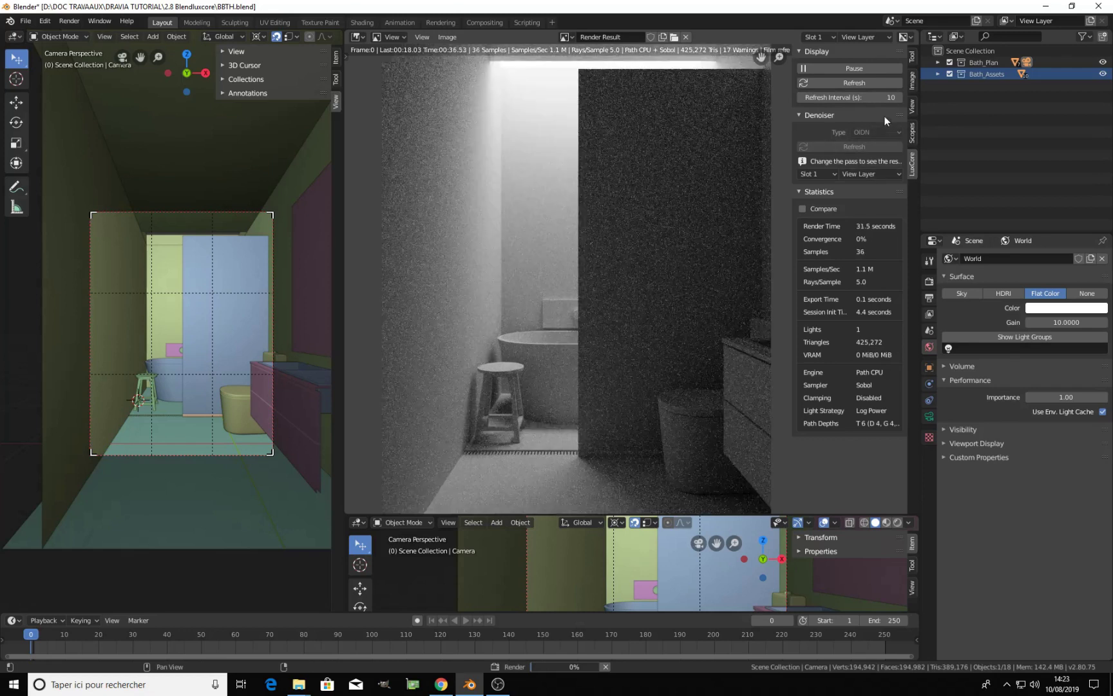
Set the render's refresh interval to 30 seconds and widen the Image Editor further
click(858, 98)
text(30)
key(Return)
drag(339, 169, 200, 155)
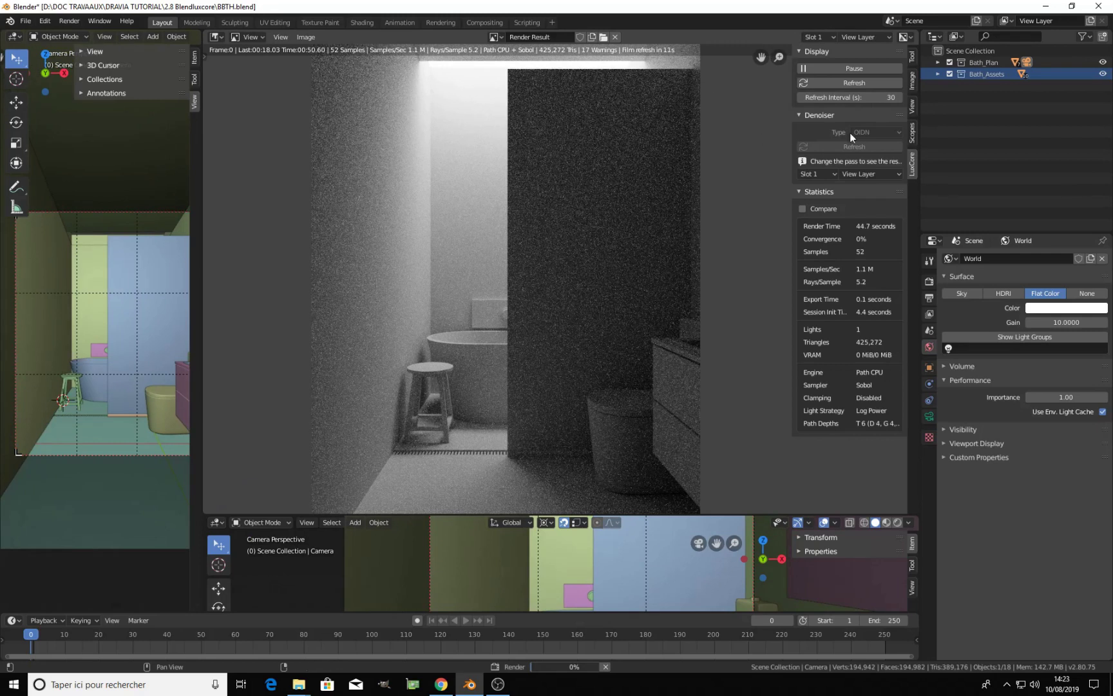
Try a refresh interval of 5 seconds, and set it back to 10 seconds
click(867, 96)
text(5)
key(Return)
click(863, 97)
key(BackSpace)
text(10)
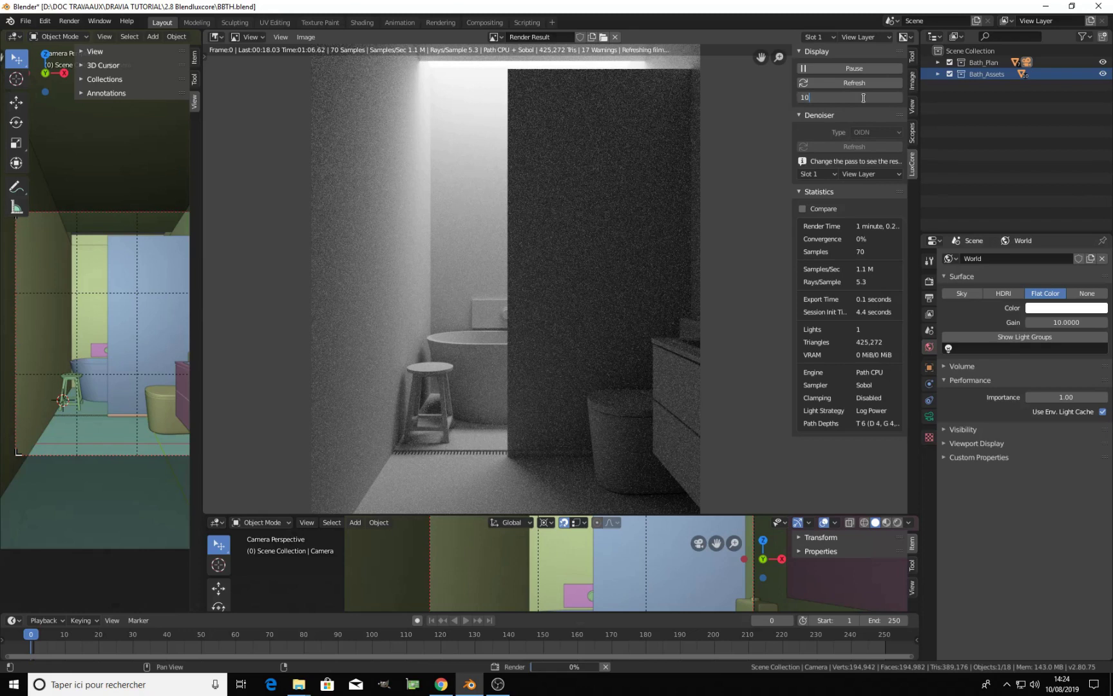
key(Return)
Pause and resume the render while examining the bathtub and stool area, and stop it
click(856, 67)
click(857, 67)
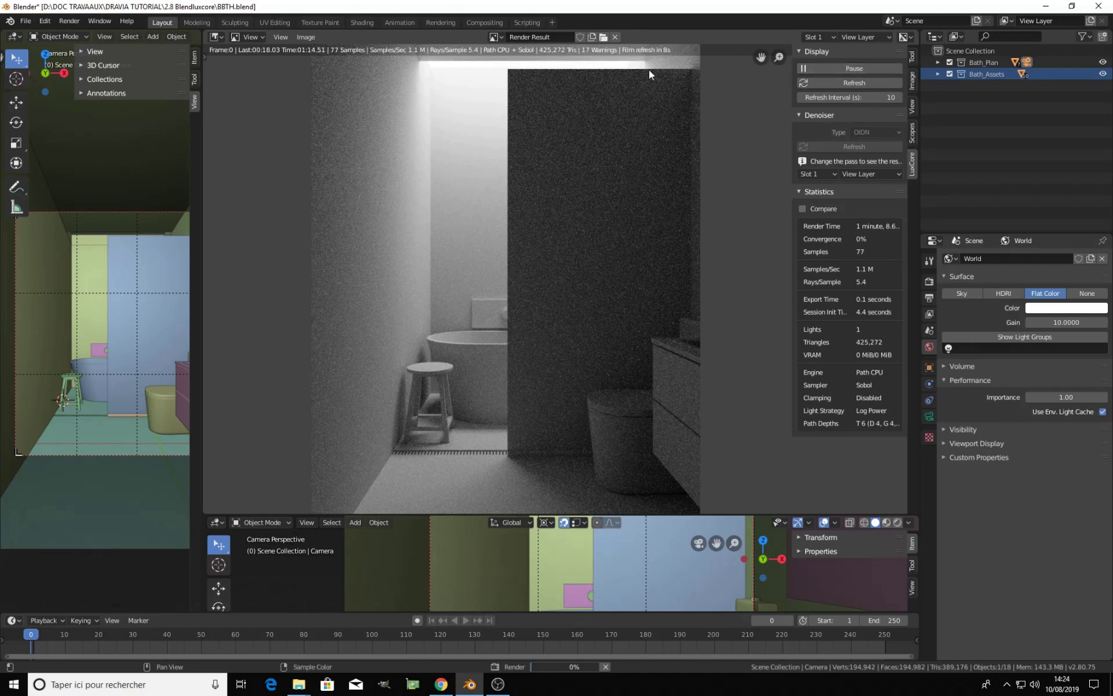
click(851, 69)
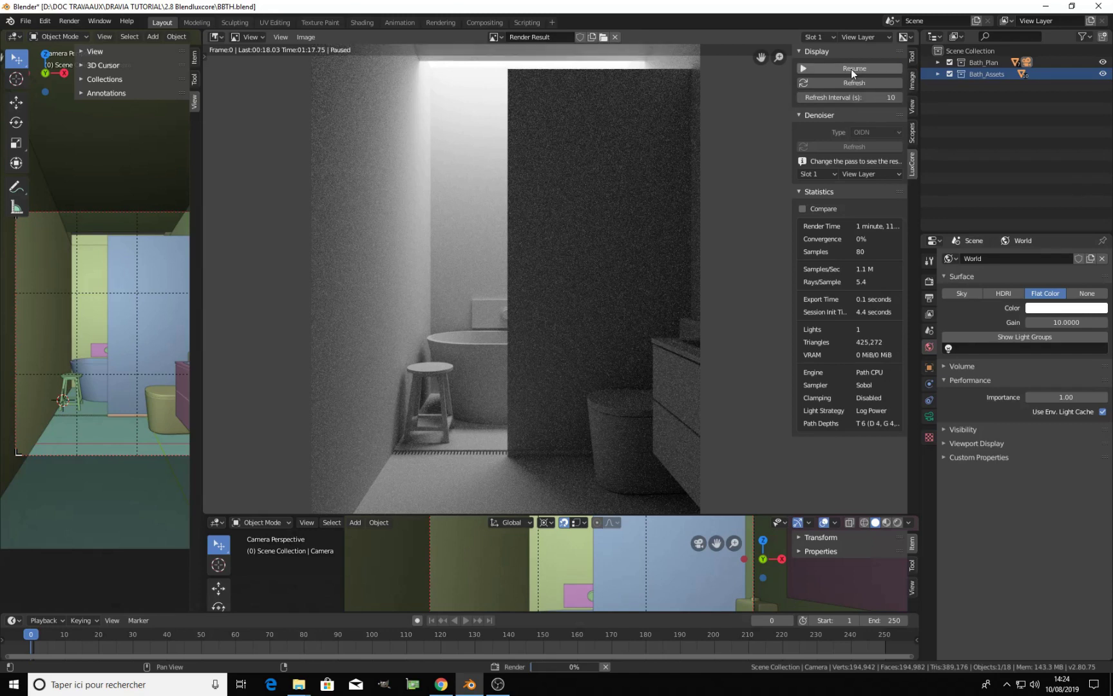
middle_drag(405, 303, 502, 222)
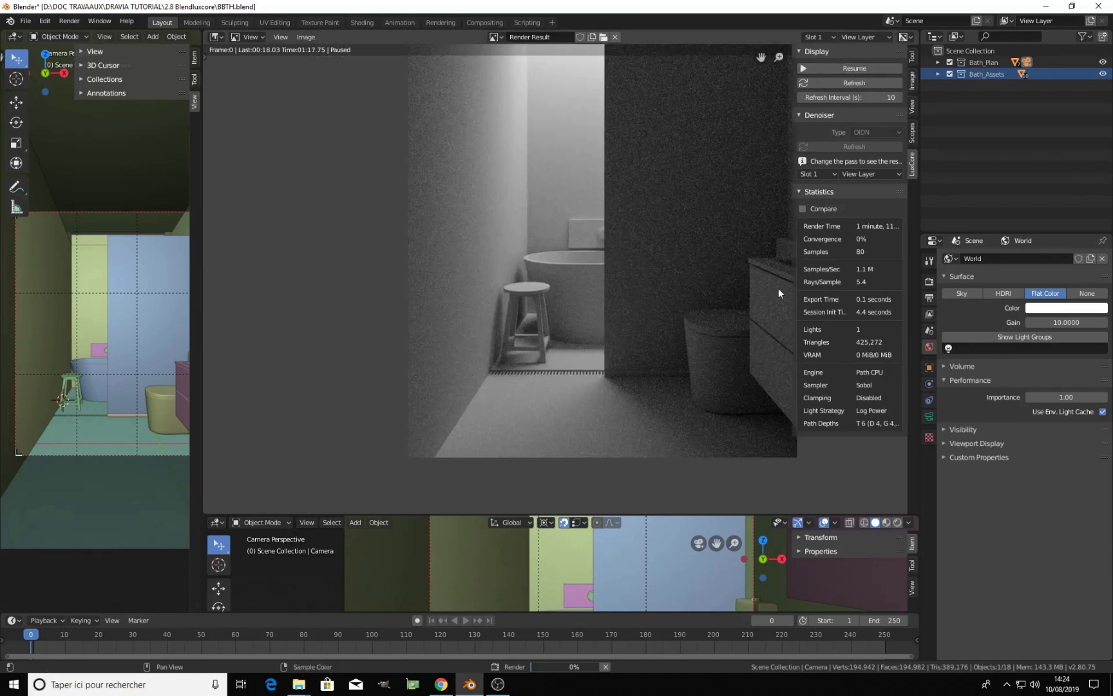
click(844, 67)
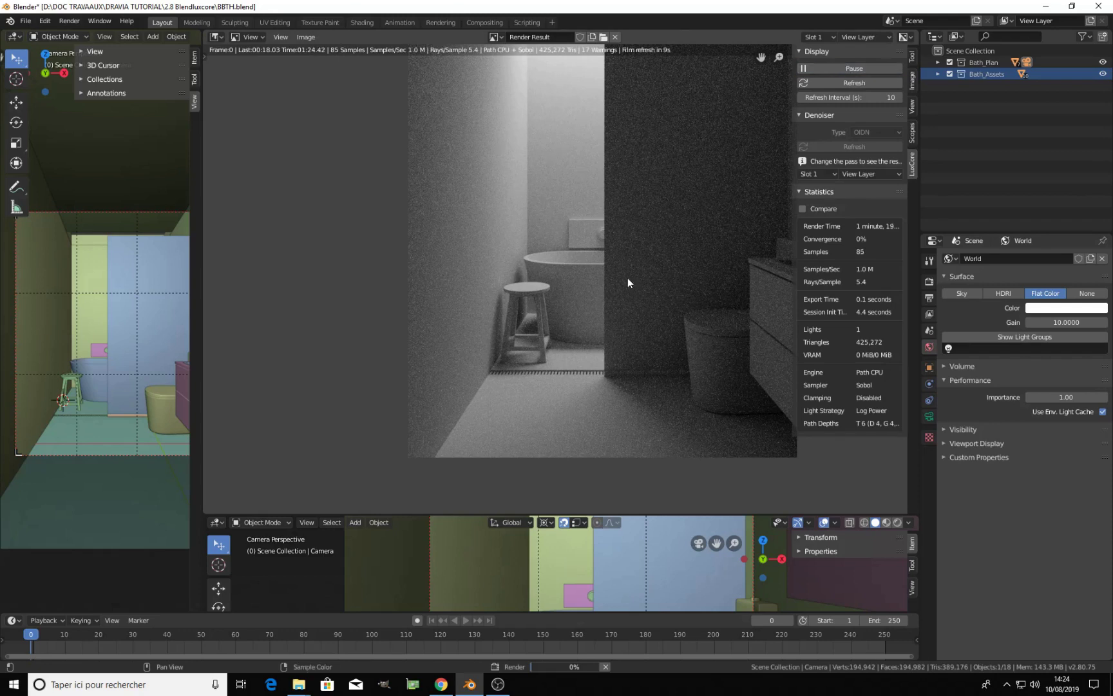
scroll(627, 275, down, 4)
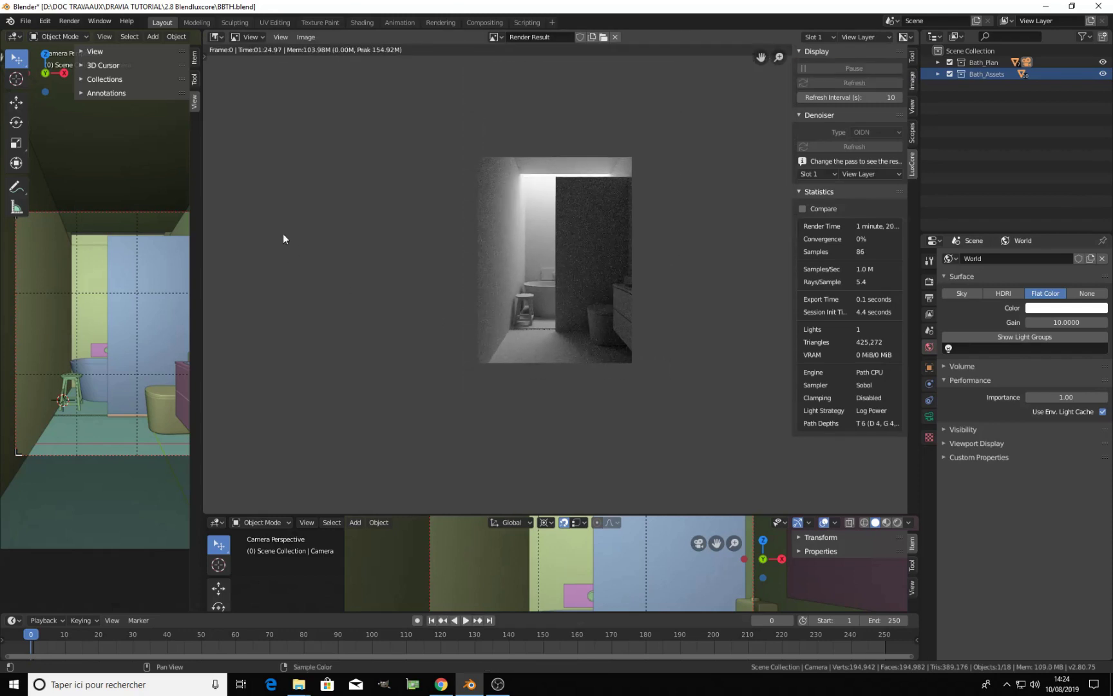
Enlarge the main 3D viewport, select the tall shower panel and orbit to a close view of the bathtub
drag(197, 192, 483, 192)
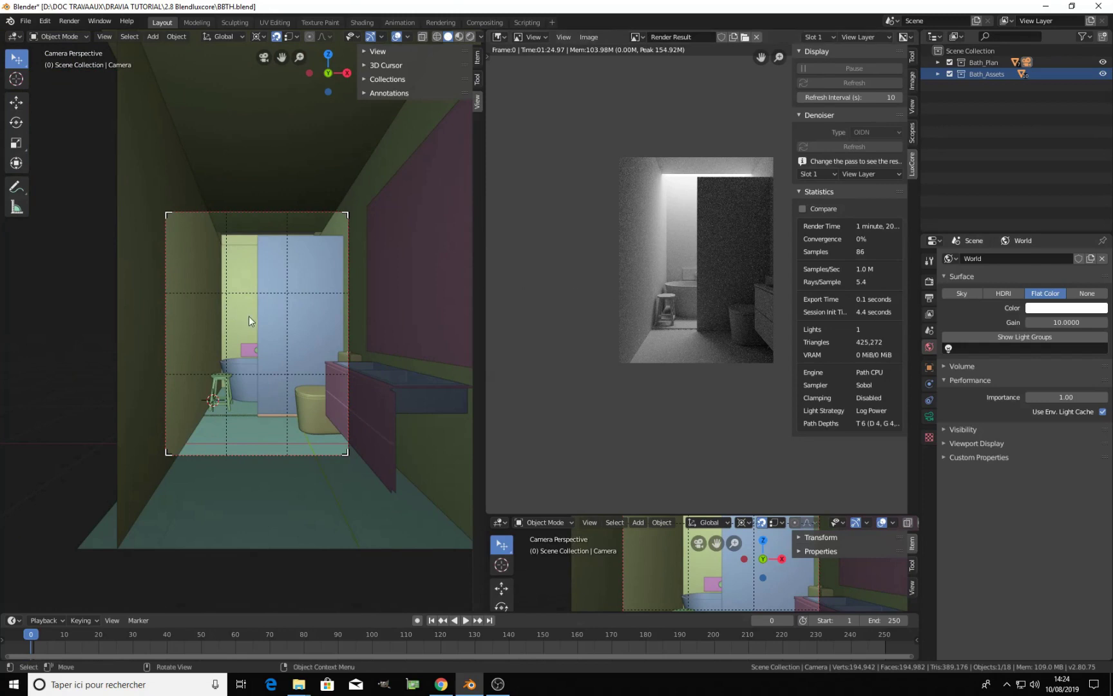
click(266, 246)
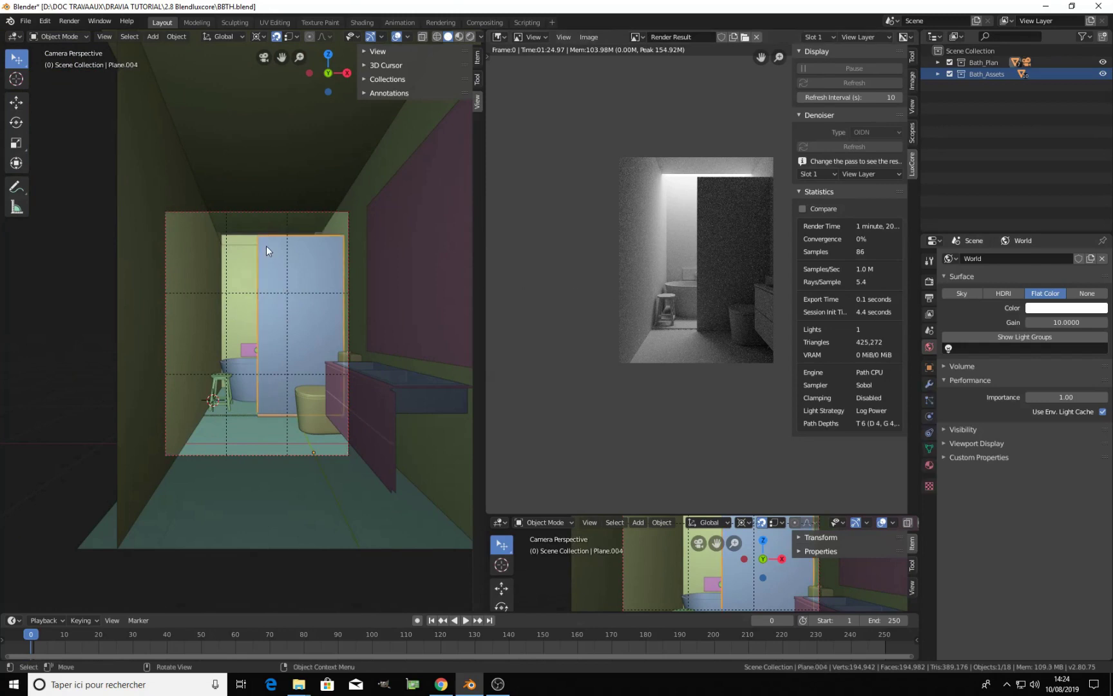
middle_drag(275, 288, 316, 325)
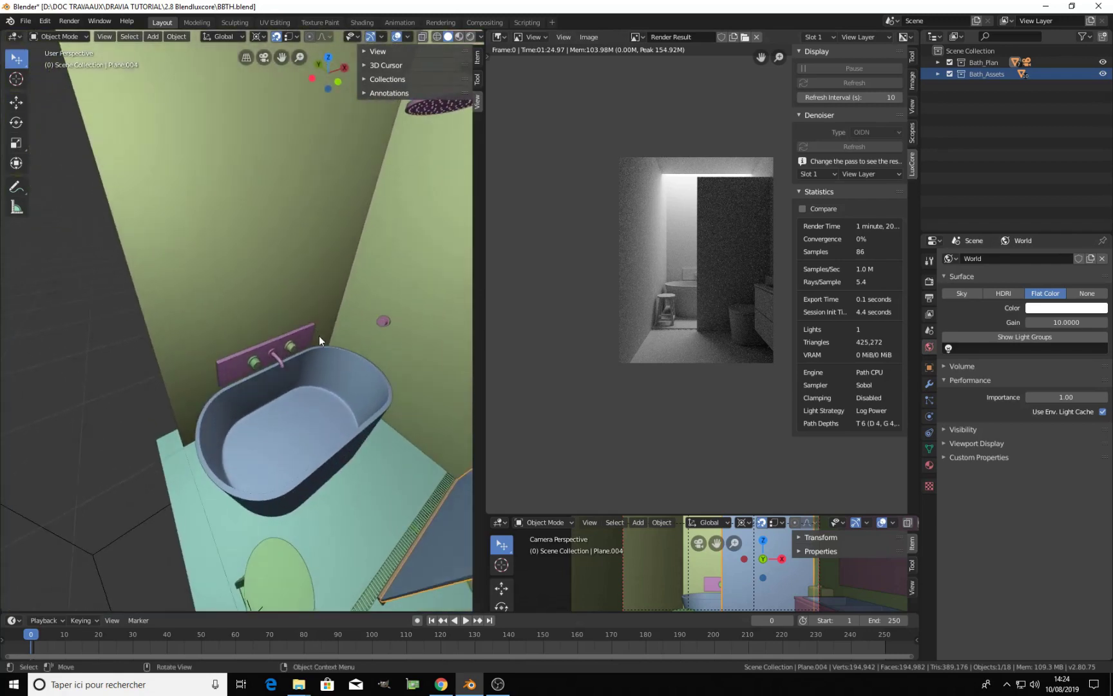
middle_drag(373, 447, 353, 412)
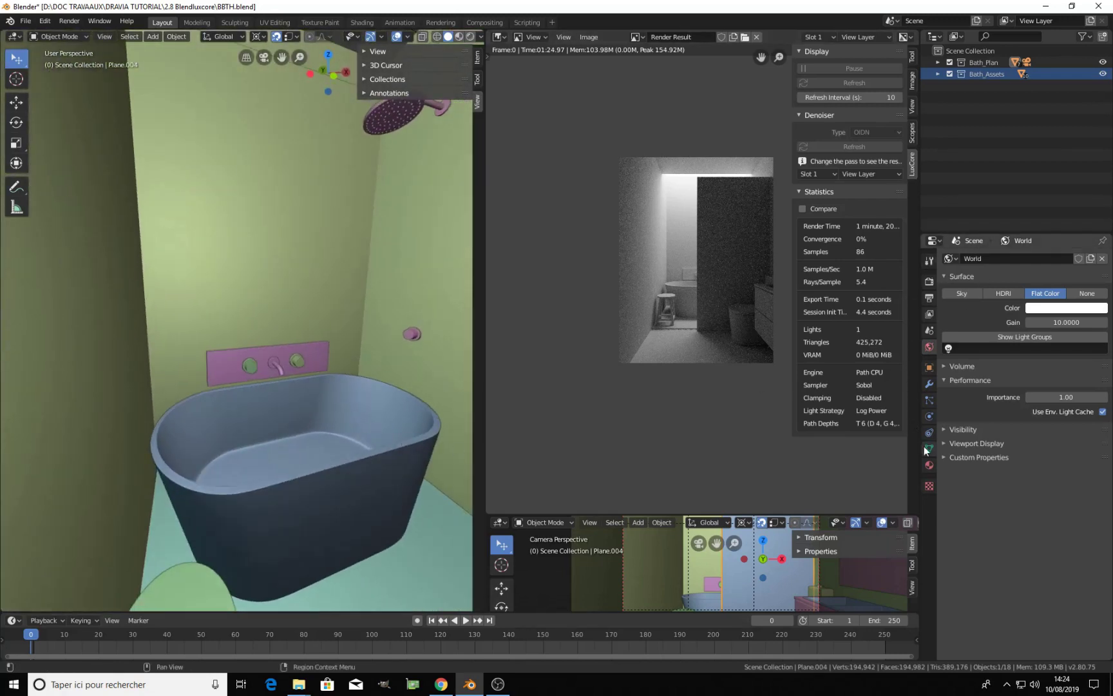
Enlarge the camera viewport and give the shower panel a new material named Glass_Panel
click(929, 465)
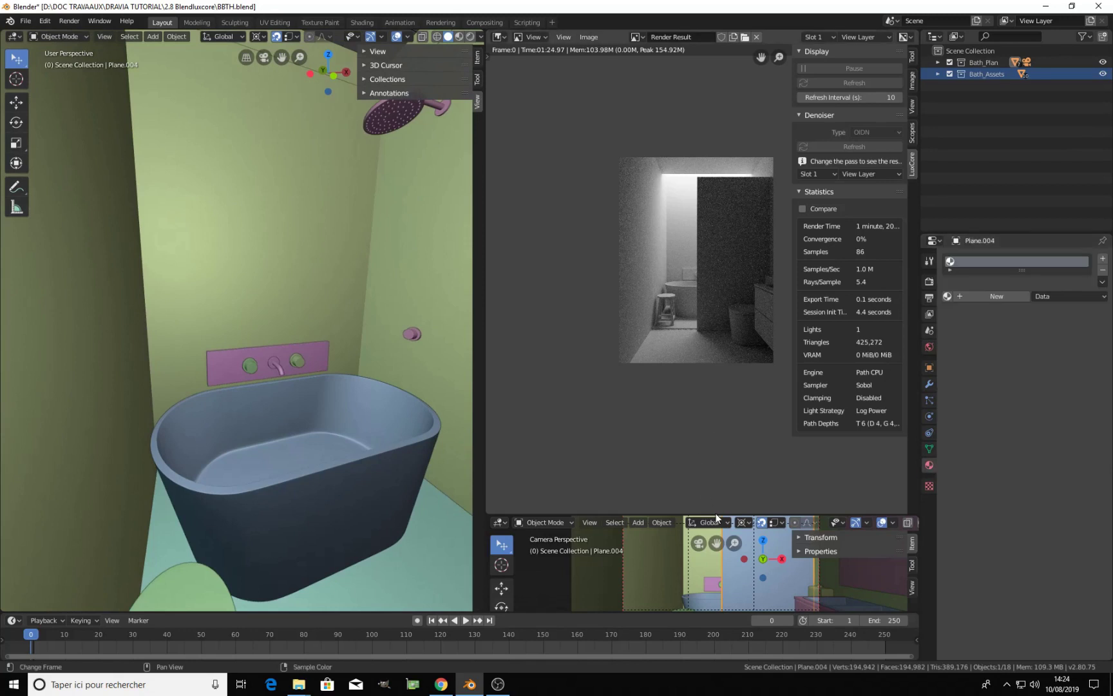
drag(718, 513, 718, 303)
click(995, 296)
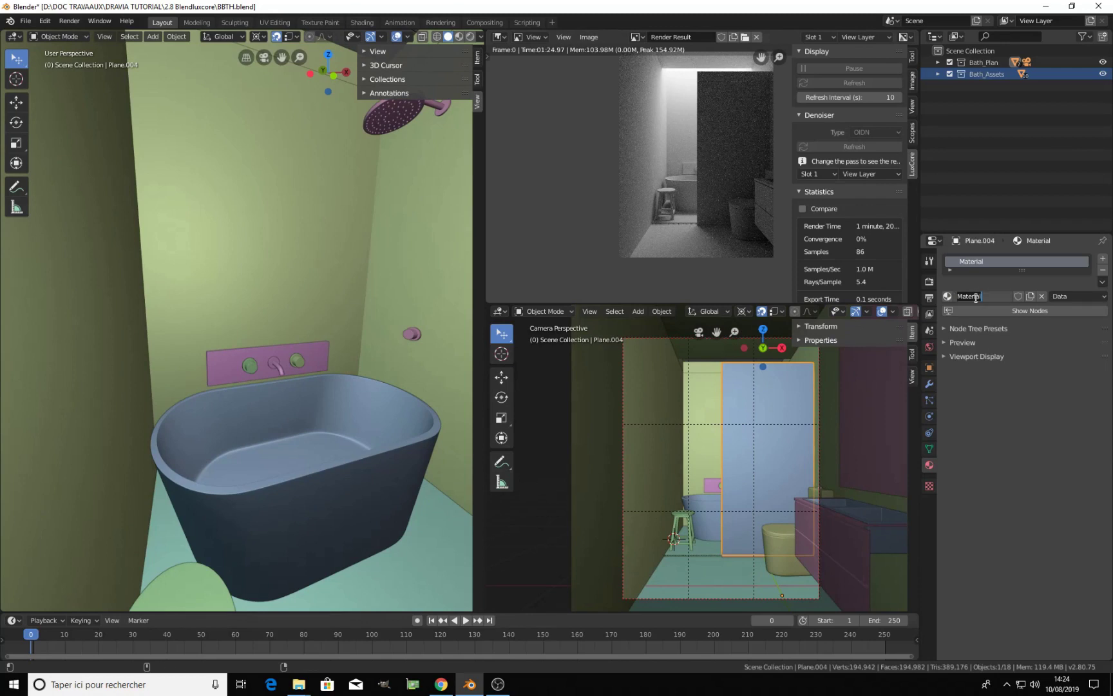
text(Glass)
text( Panel)
key(Return)
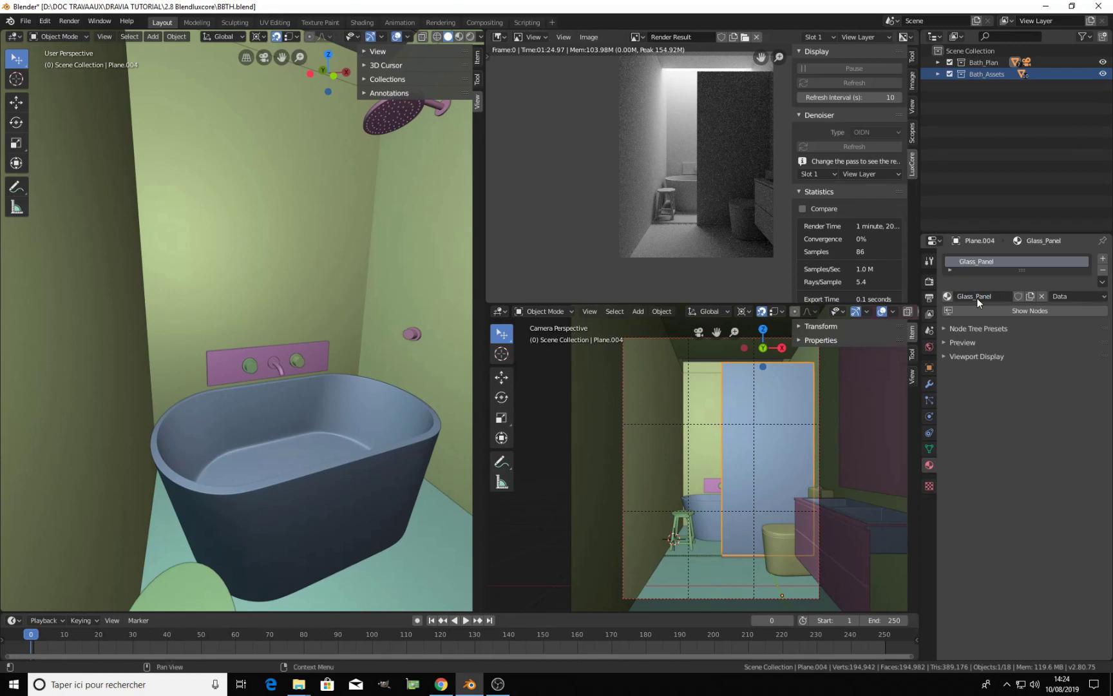
Change the Image Editor to the LuxCore Material Nodes editor and frame the Glass_Panel nodes
click(502, 38)
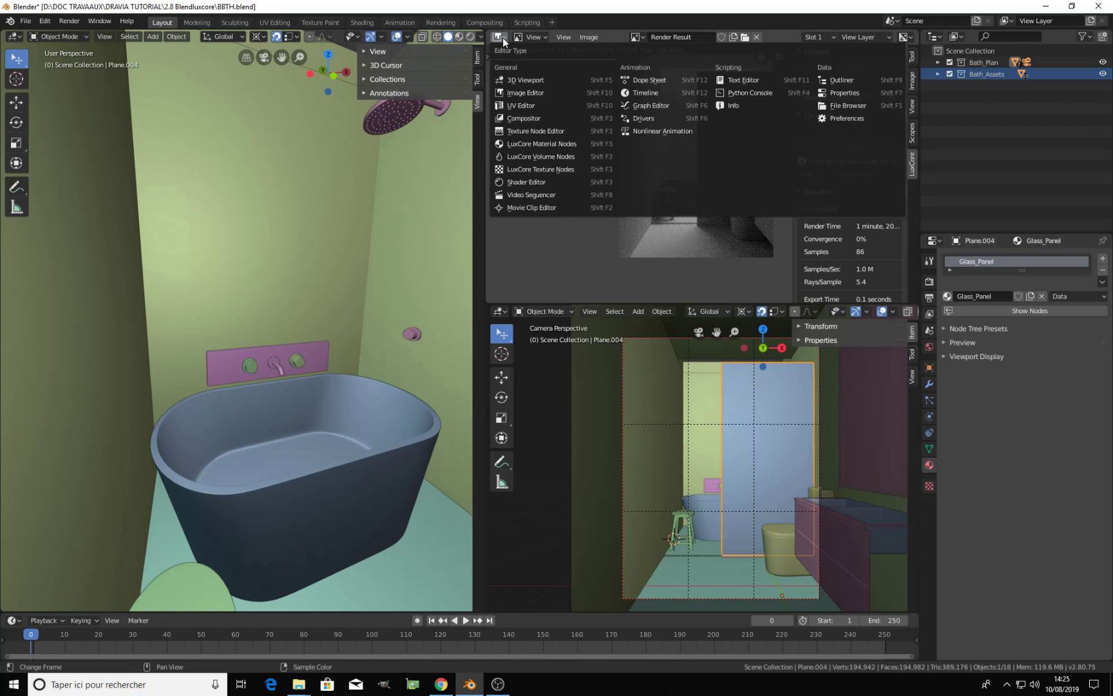
click(531, 144)
scroll(632, 235, up, 4)
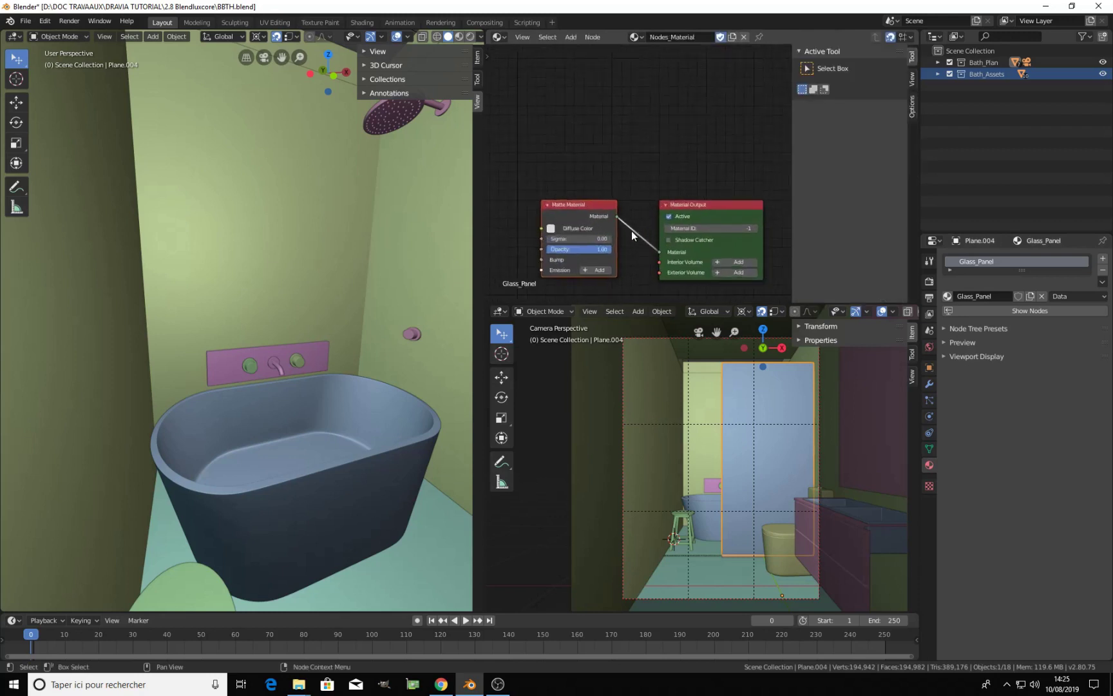
middle_drag(632, 235, 651, 166)
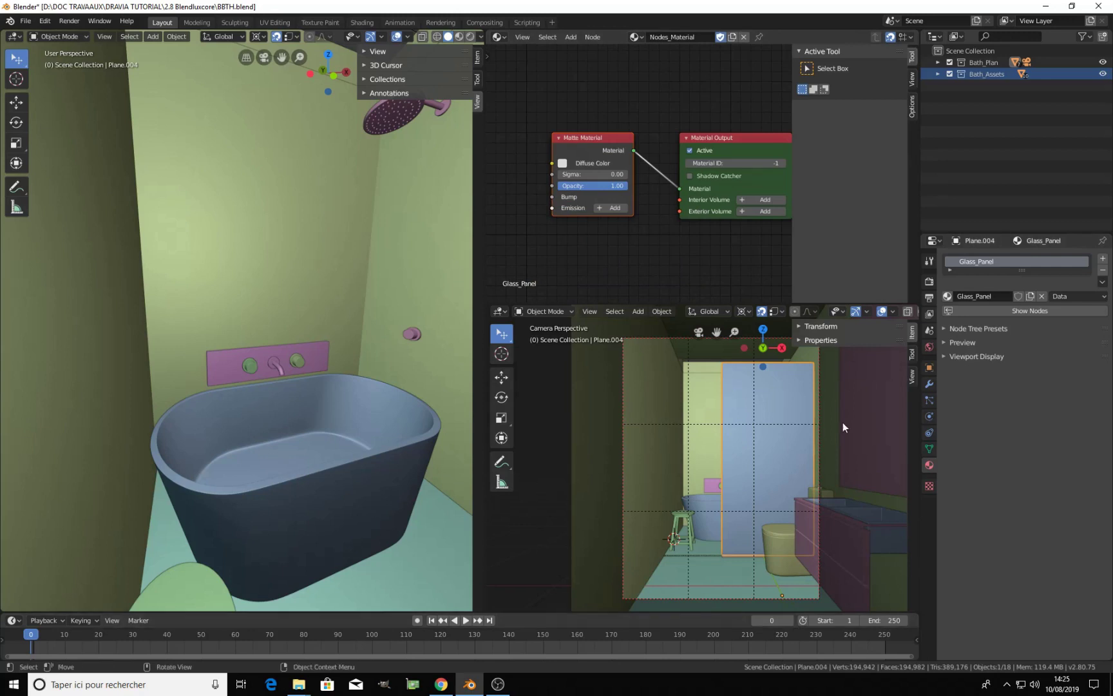
Preview the matte shower panel in rendered shading in the camera viewport, and switch that viewport to wireframe
scroll(850, 312, down, 3)
click(897, 312)
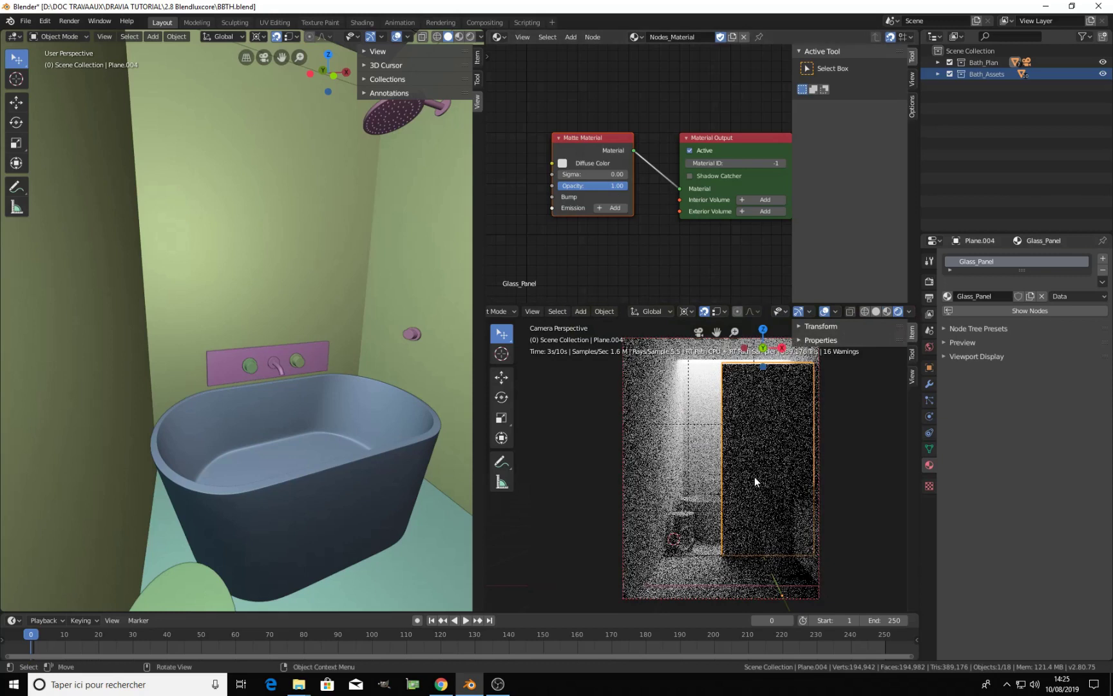
key(z)
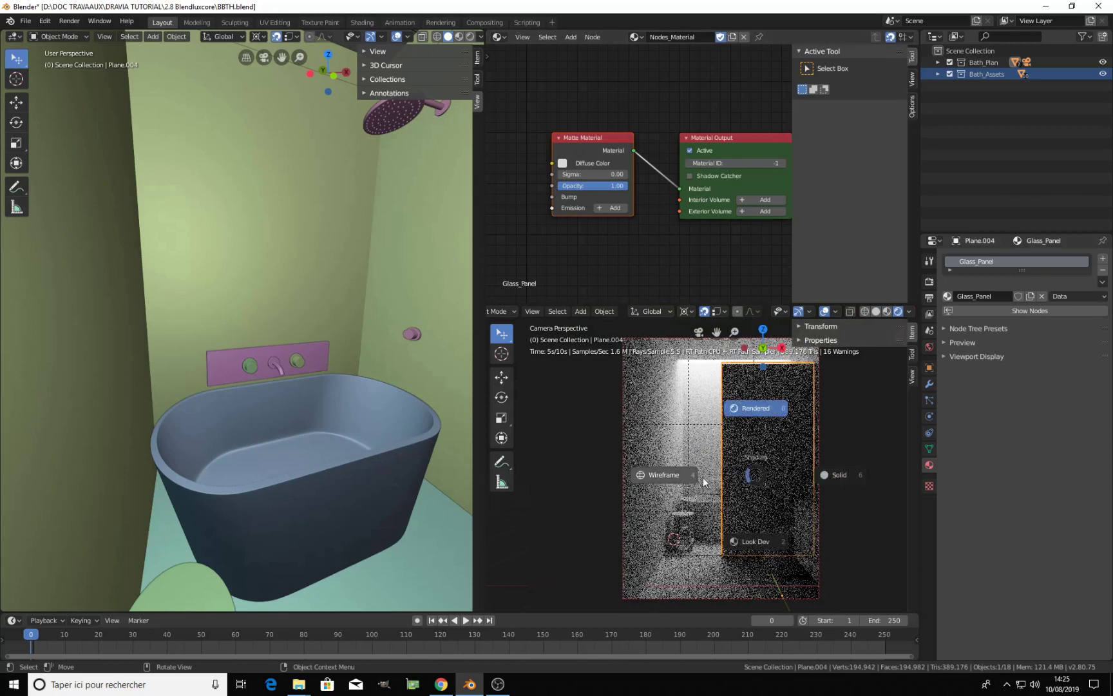
click(674, 480)
Apply the Glass node tree preset to Glass_Panel and bring its Glass Material node into clear view
middle_drag(634, 182, 615, 162)
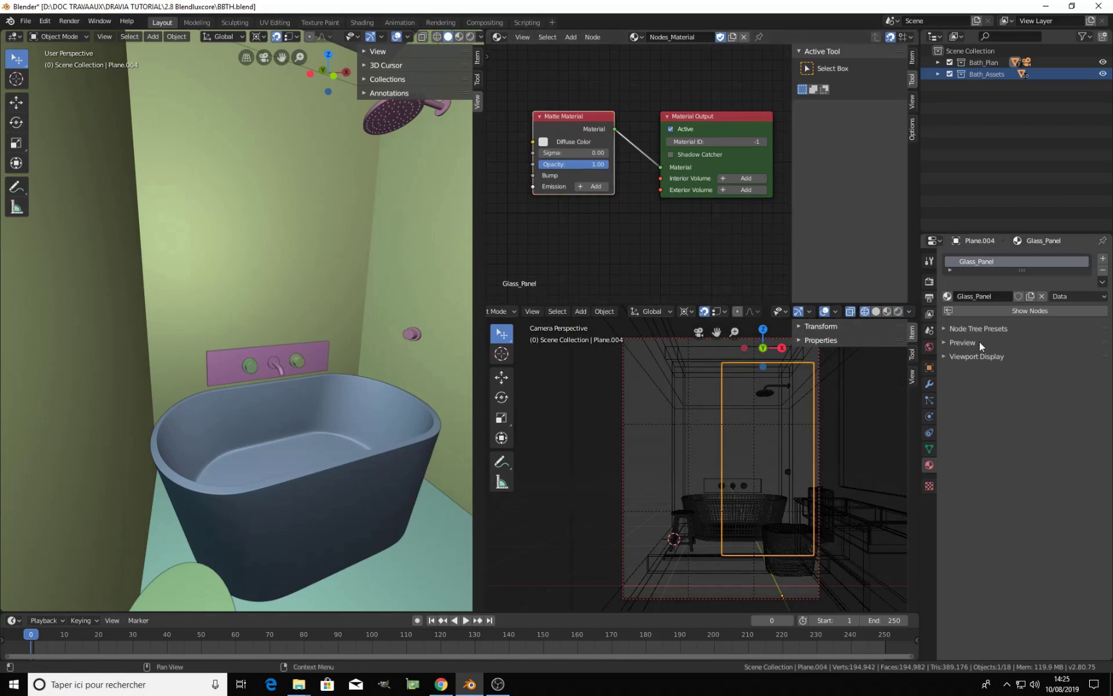
click(952, 329)
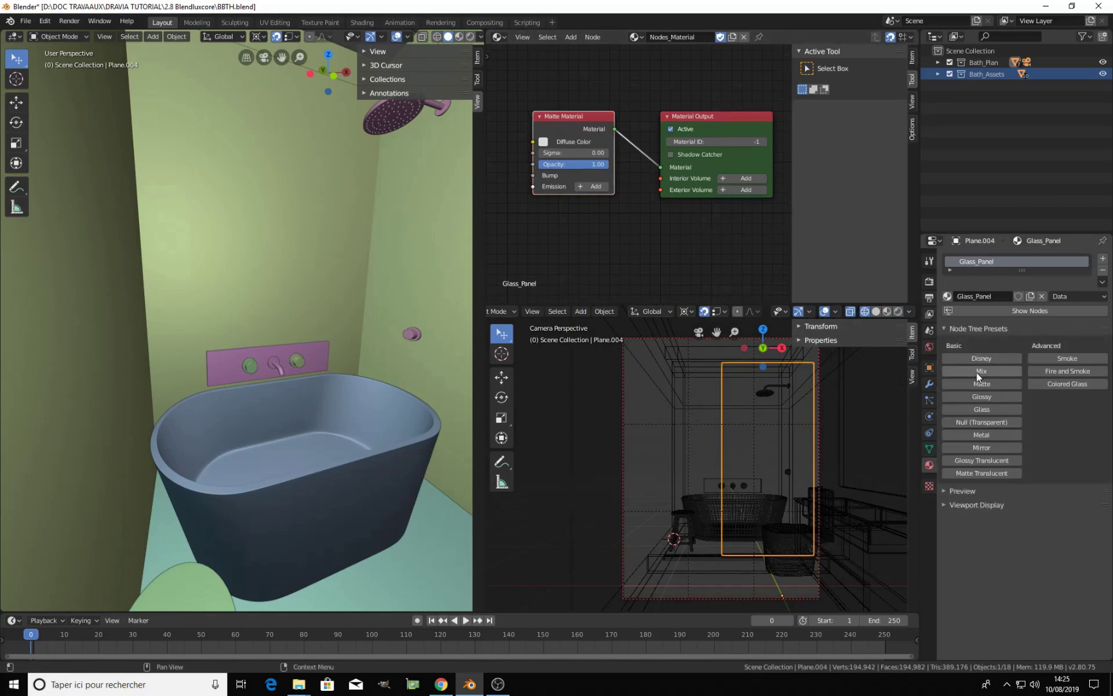
click(973, 409)
click(575, 117)
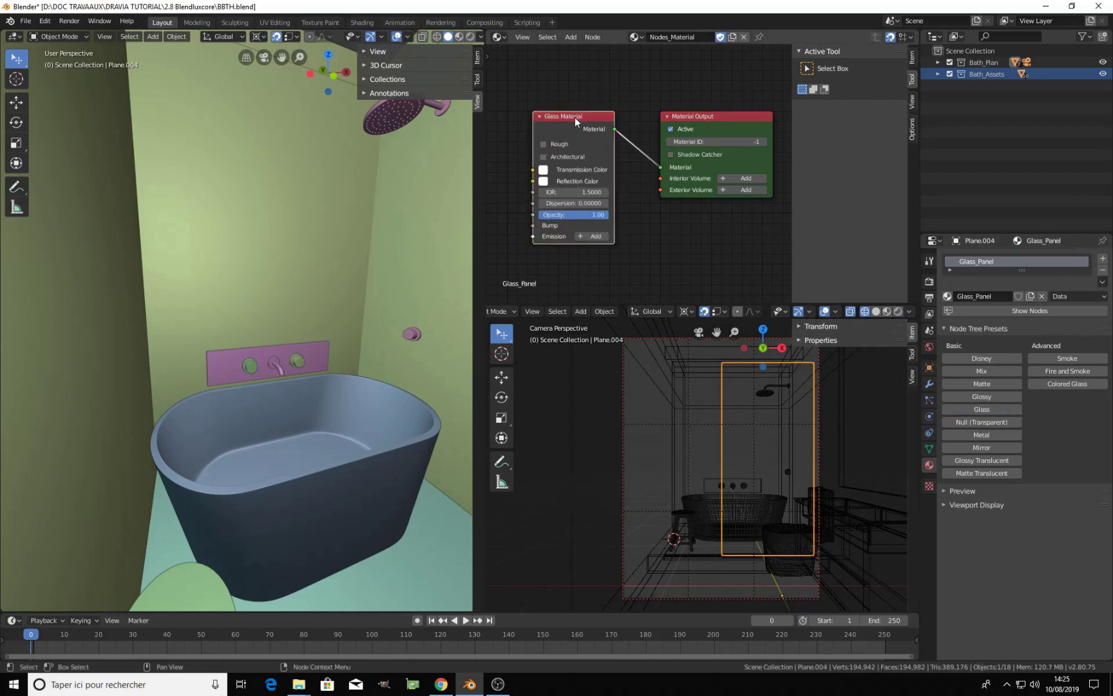
middle_drag(596, 159, 617, 124)
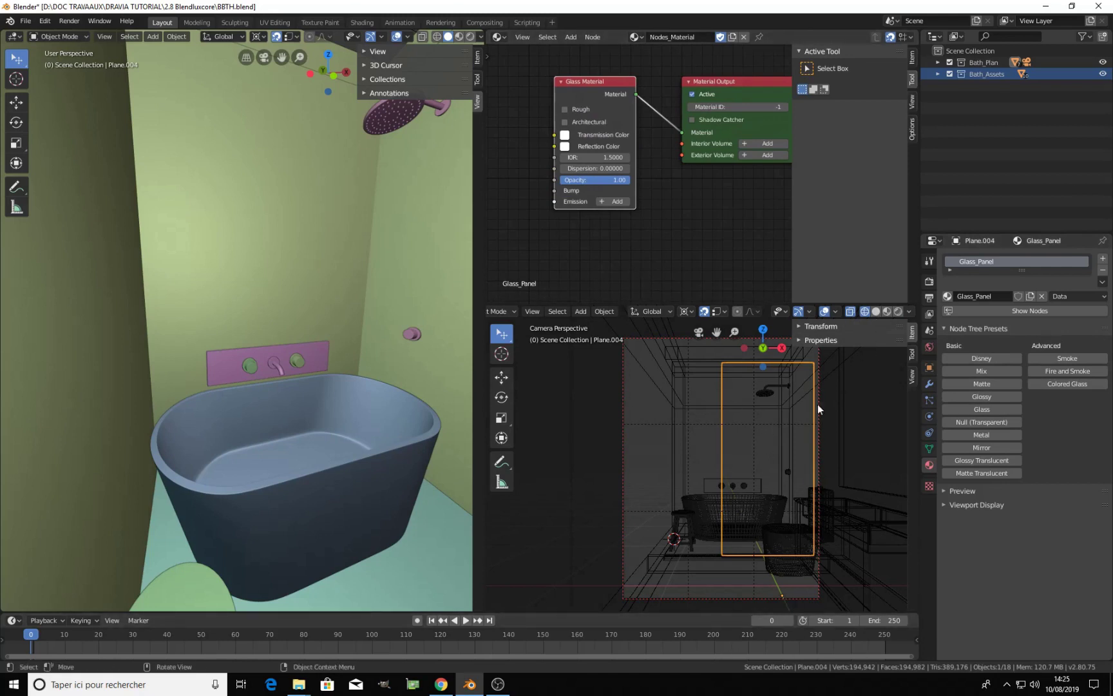
Preview the glass panel in rendered shading in the camera viewport, and return that viewport to solid shading
click(898, 313)
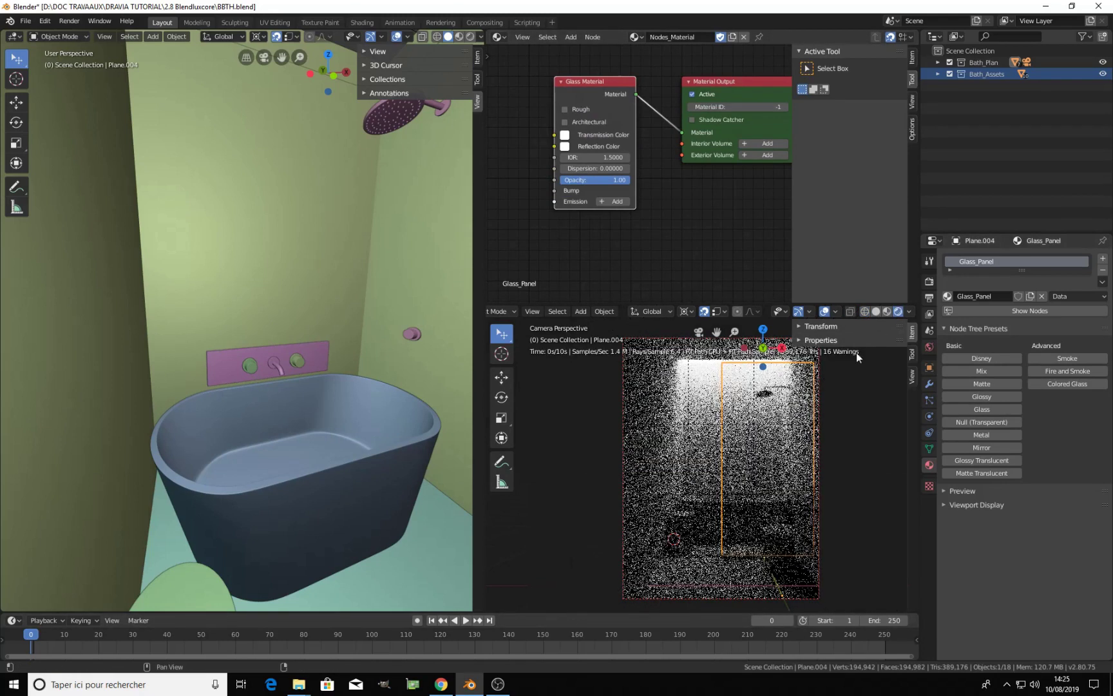
scroll(638, 175, up, 2)
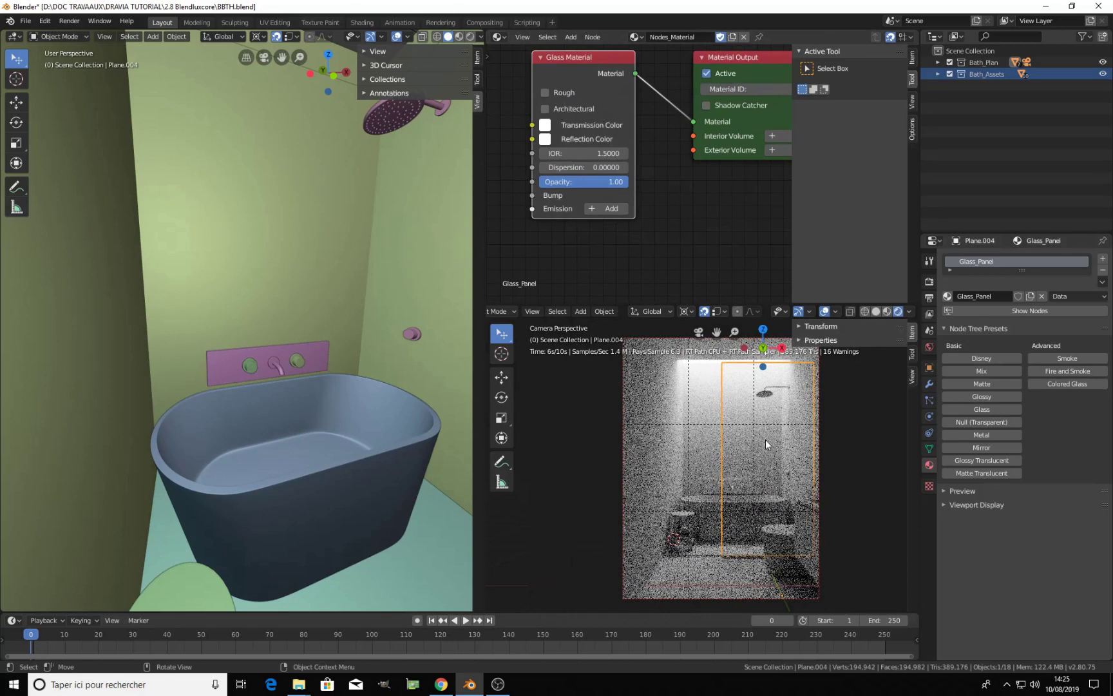
click(887, 311)
click(875, 311)
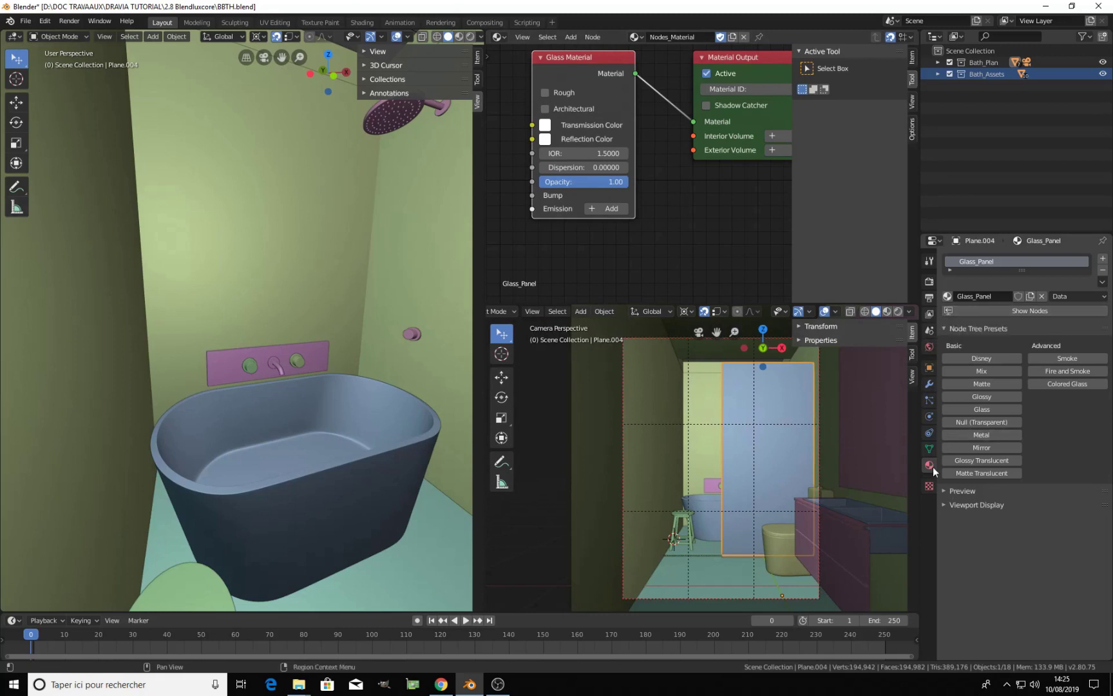
Enable the PhotonGI Cache in the LuxCore render settings and expand its options
click(930, 283)
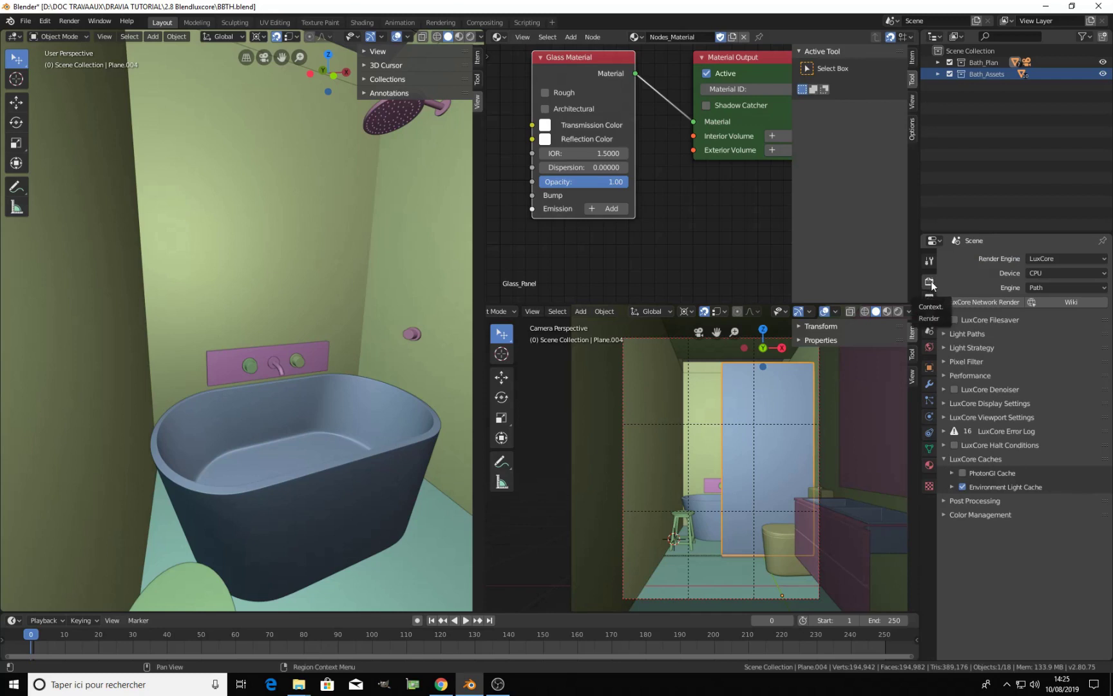
click(953, 458)
click(965, 458)
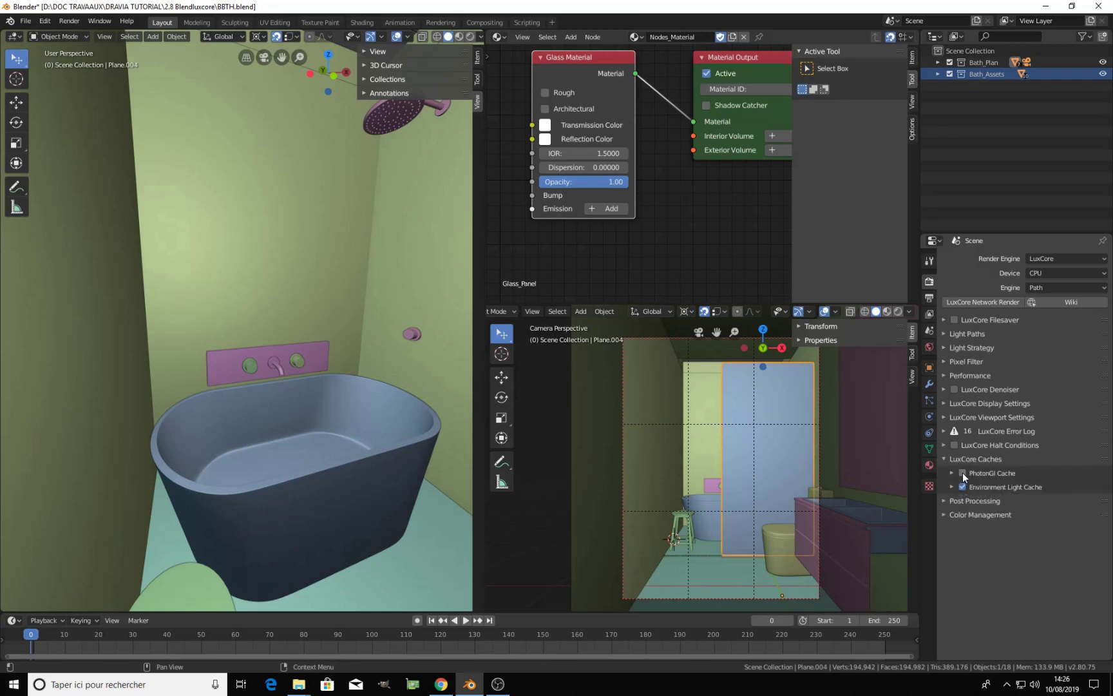
click(962, 472)
click(951, 472)
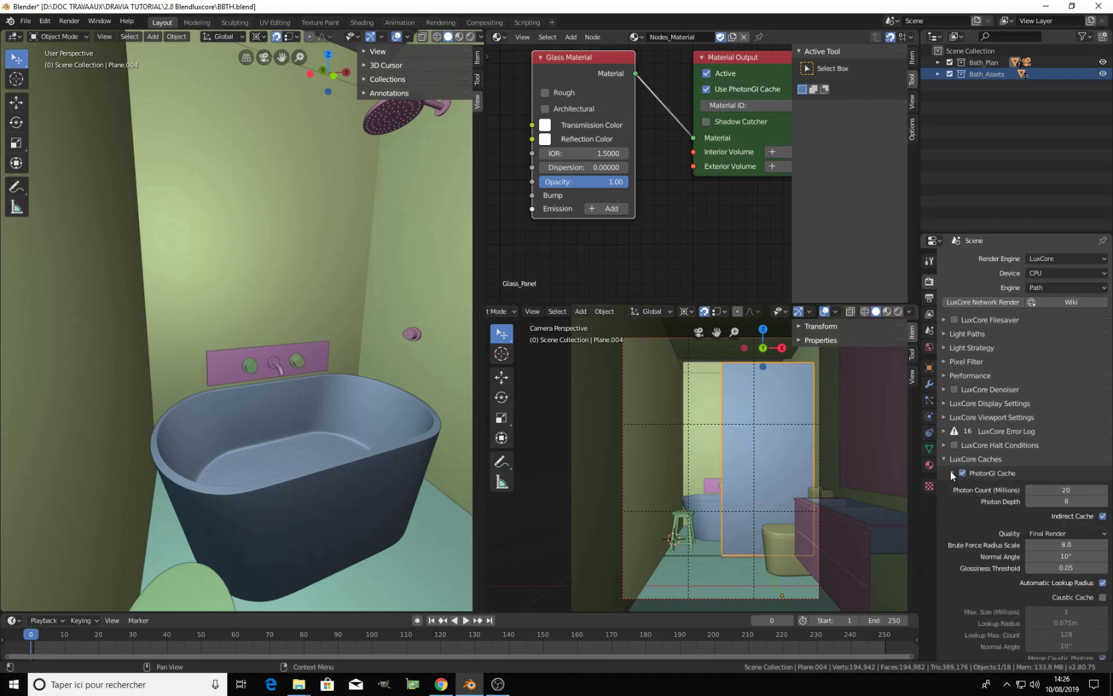
Set the PhotonGI photon count to 5 million and show the remaining cache settings
click(1066, 491)
key(Return)
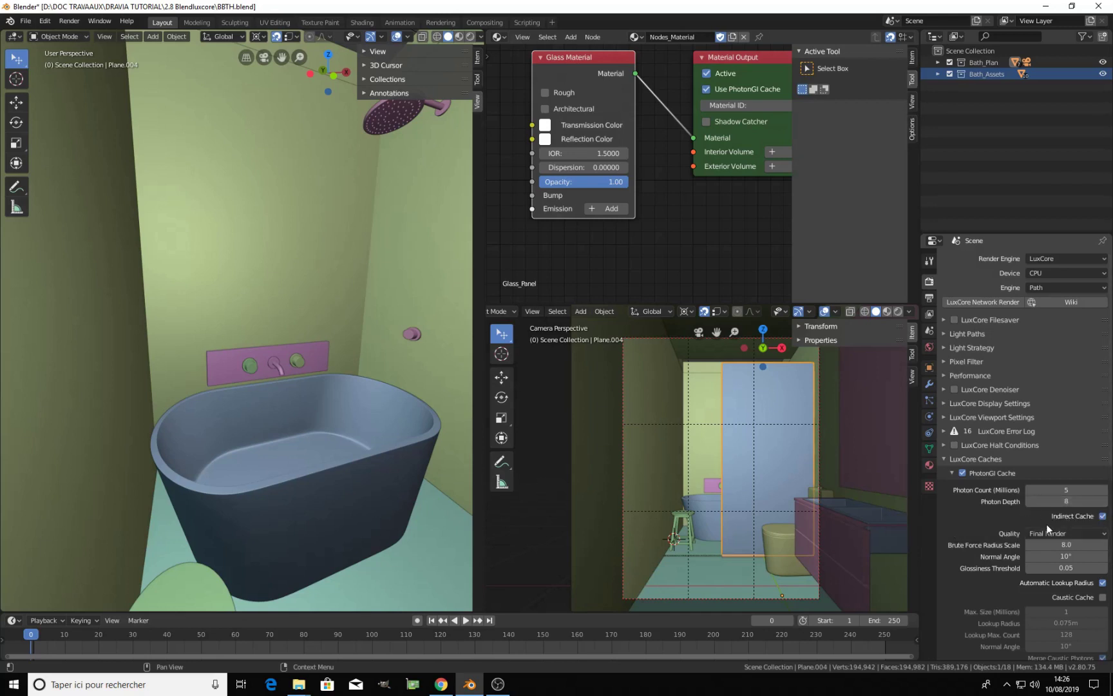
scroll(1010, 482, down, 3)
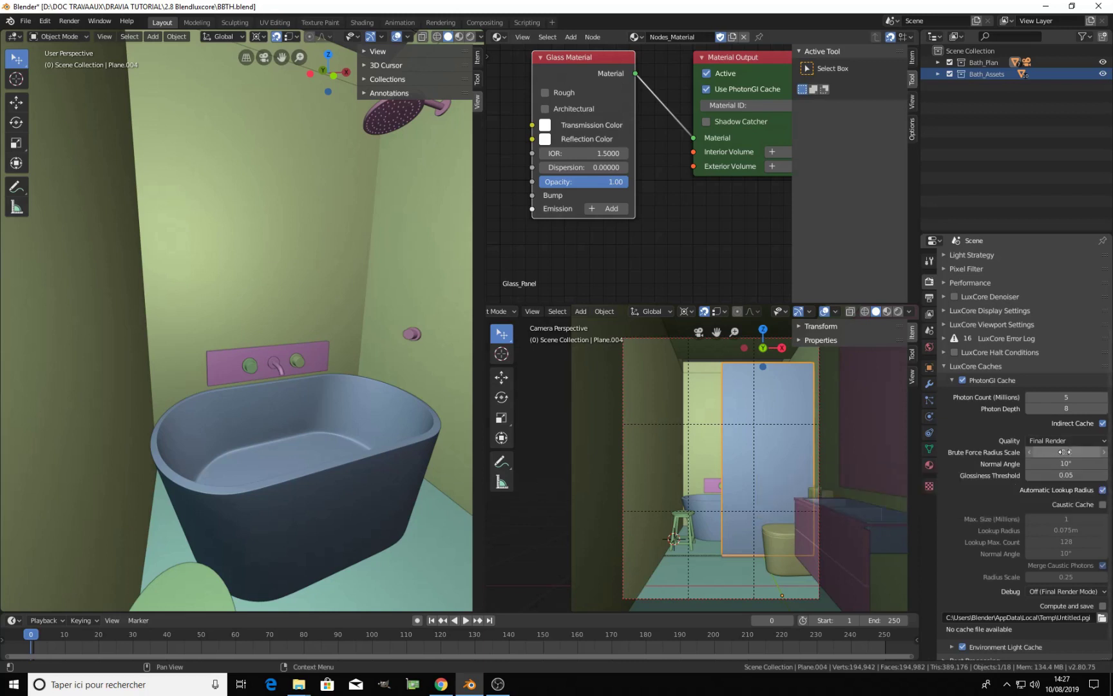
Set the PhotonGI brute force radius scale to 2.0 and the glossiness threshold to 0.02, and collapse the PhotonGI options
click(1066, 452)
key(Return)
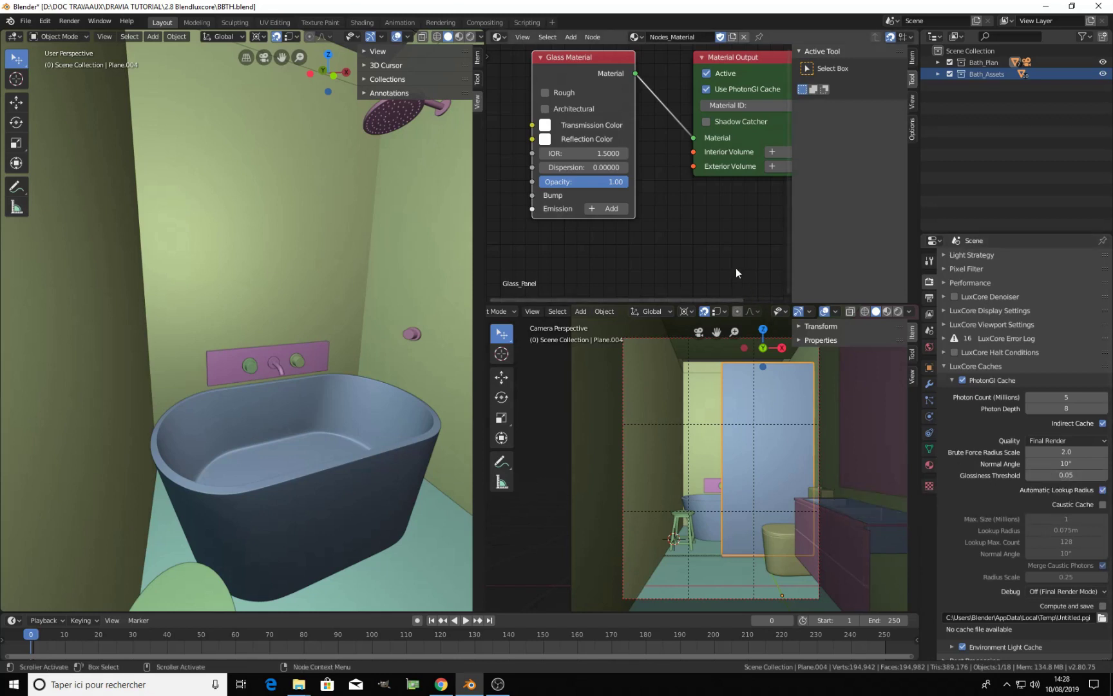
click(1064, 475)
click(1066, 476)
key(BackSpace)
key(BackSpace)
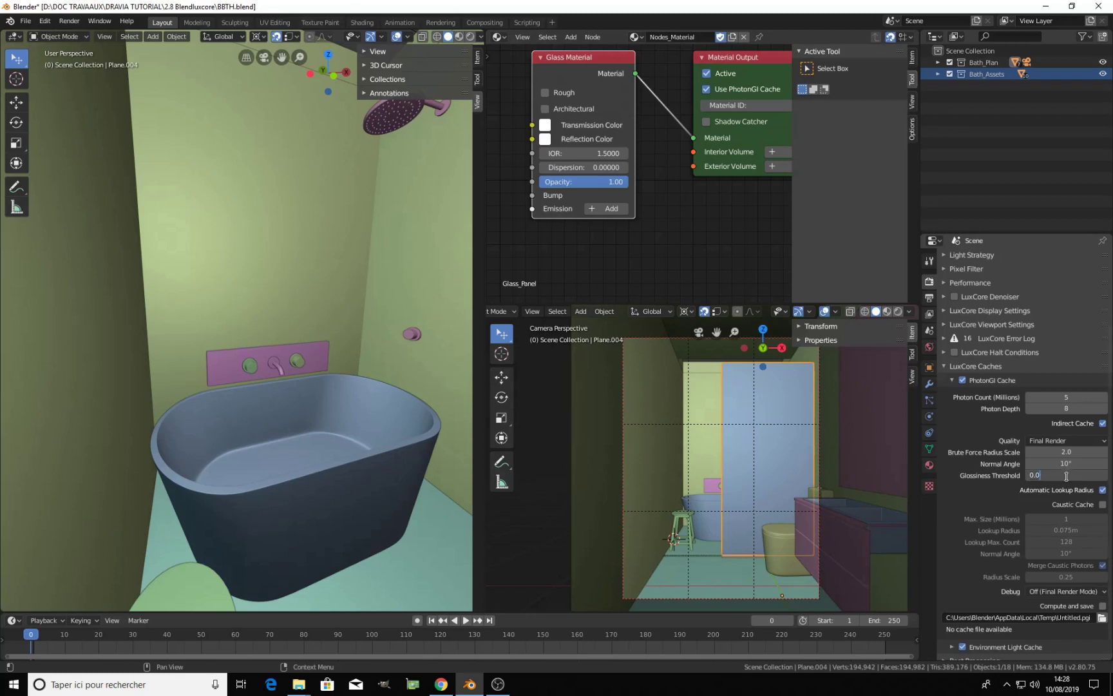
text(2)
key(Return)
click(952, 379)
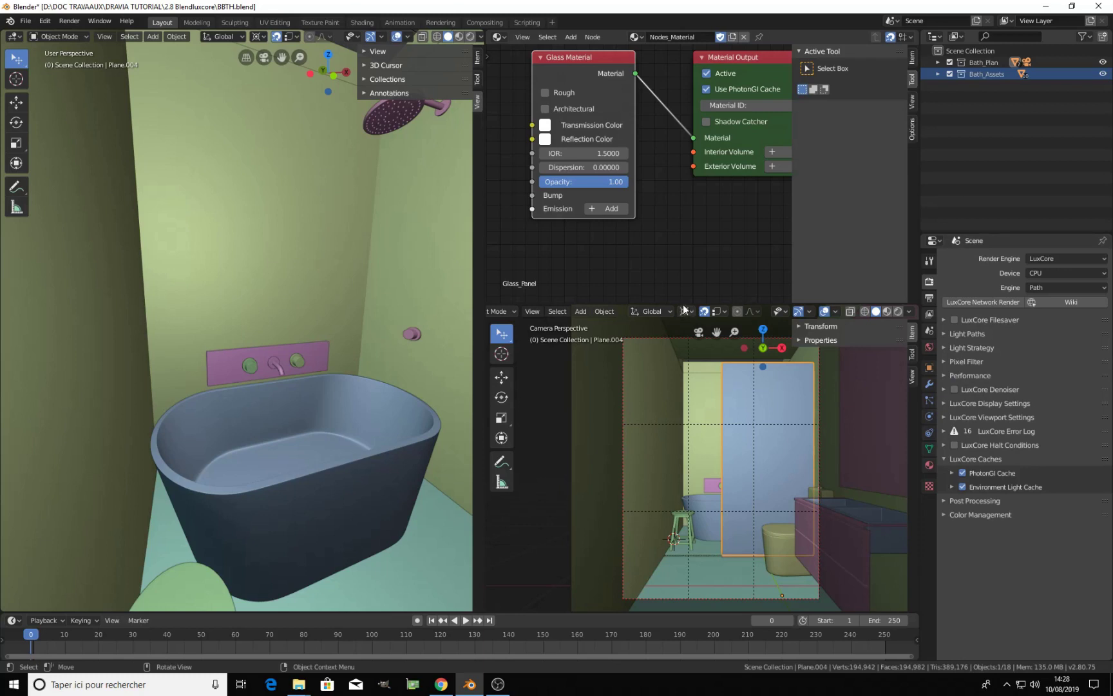
Enlarge the node editor area, switch it to the Image Editor and render the scene from the camera
drag(681, 306, 681, 482)
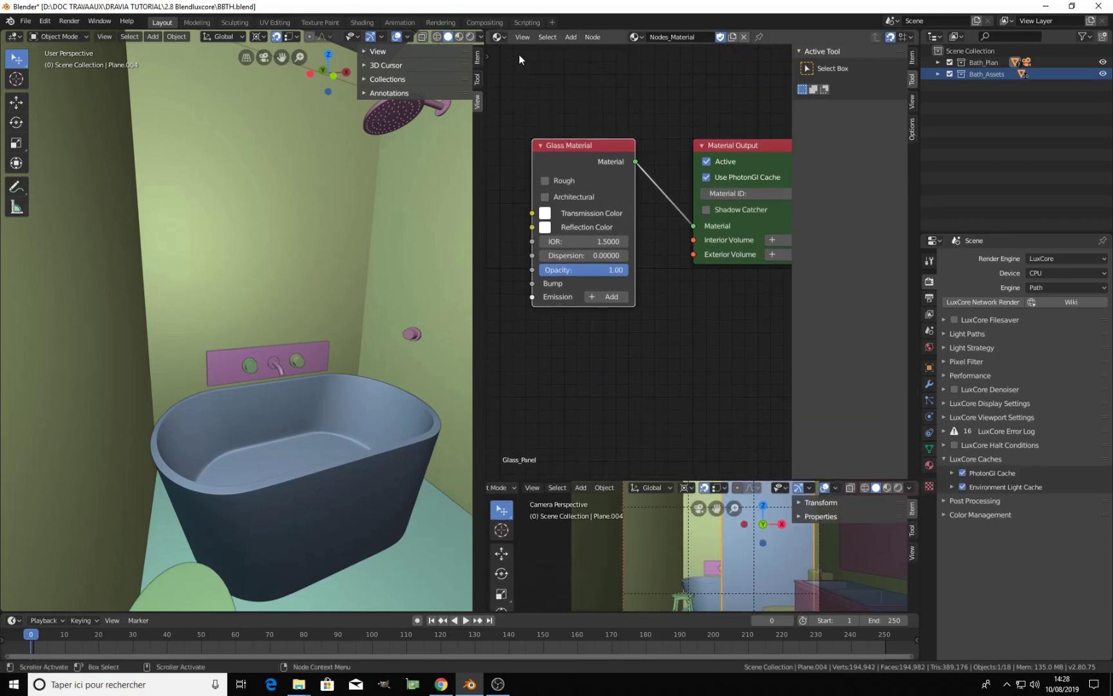
click(503, 38)
click(524, 94)
middle_drag(707, 229, 656, 231)
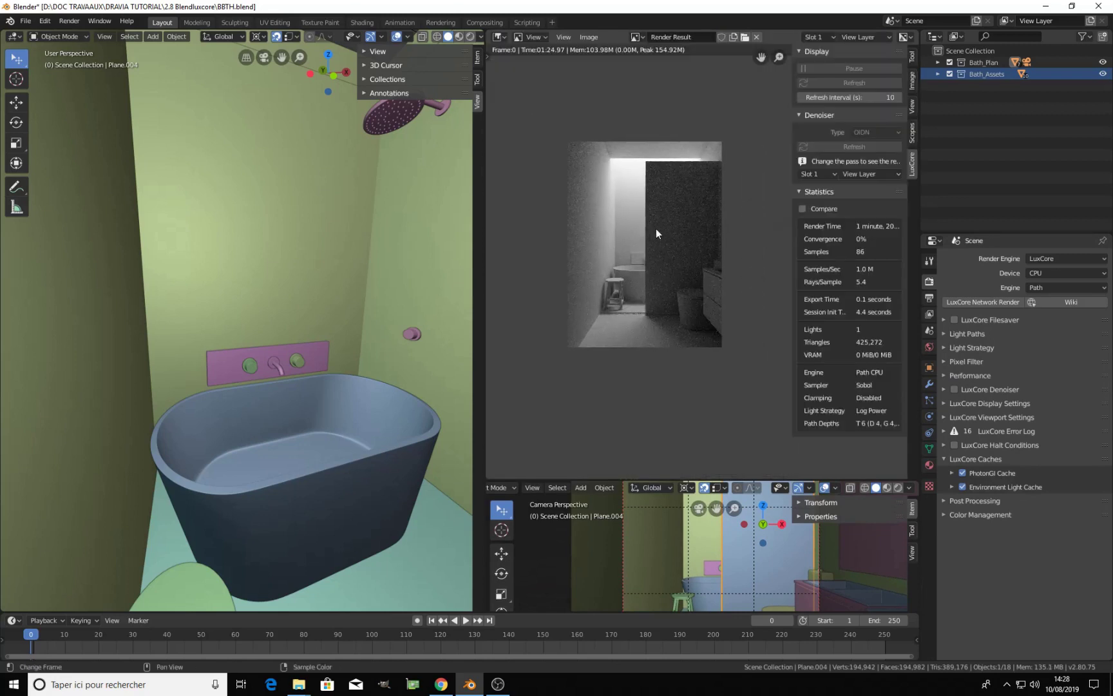
key(F12)
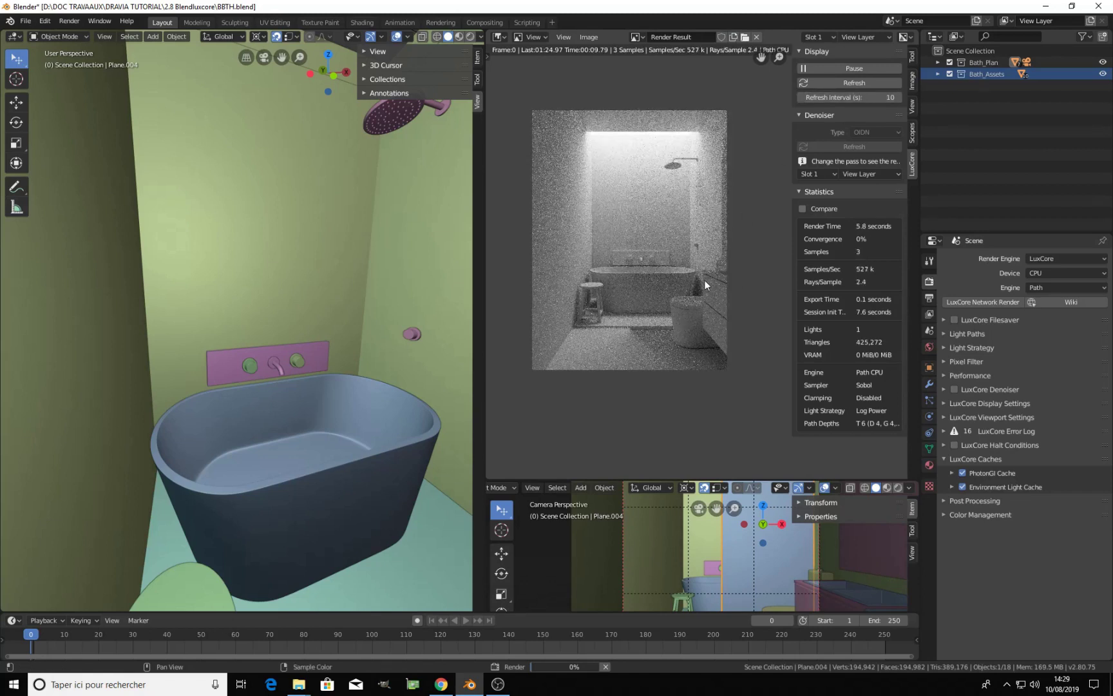
Widen the render view, examine the bathtub, stool and shower walls in the running render, and stop the render
scroll(726, 284, up, 1)
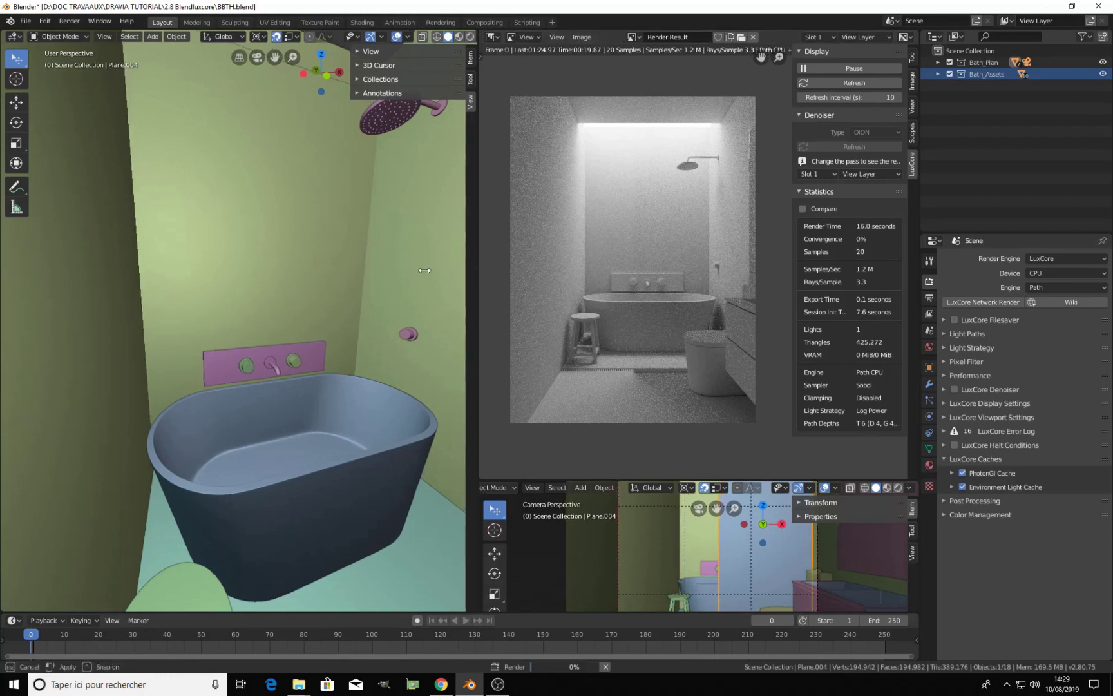
drag(486, 277, 283, 271)
middle_drag(494, 268, 540, 355)
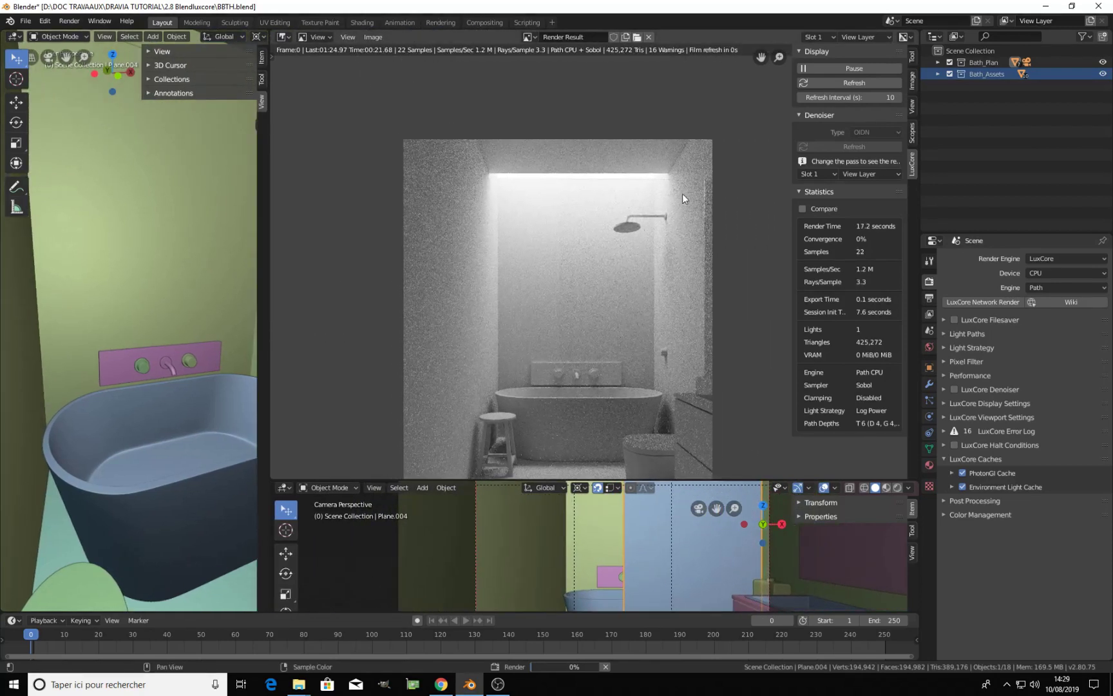
middle_drag(665, 293, 647, 221)
scroll(652, 233, up, 1)
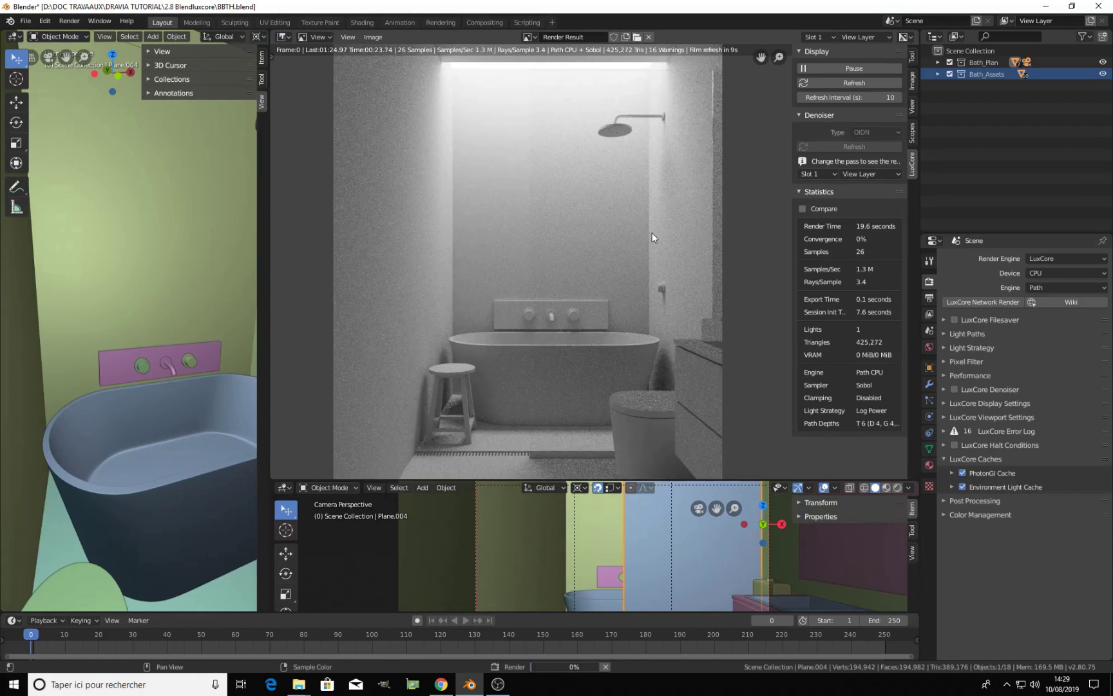
middle_drag(643, 327, 663, 246)
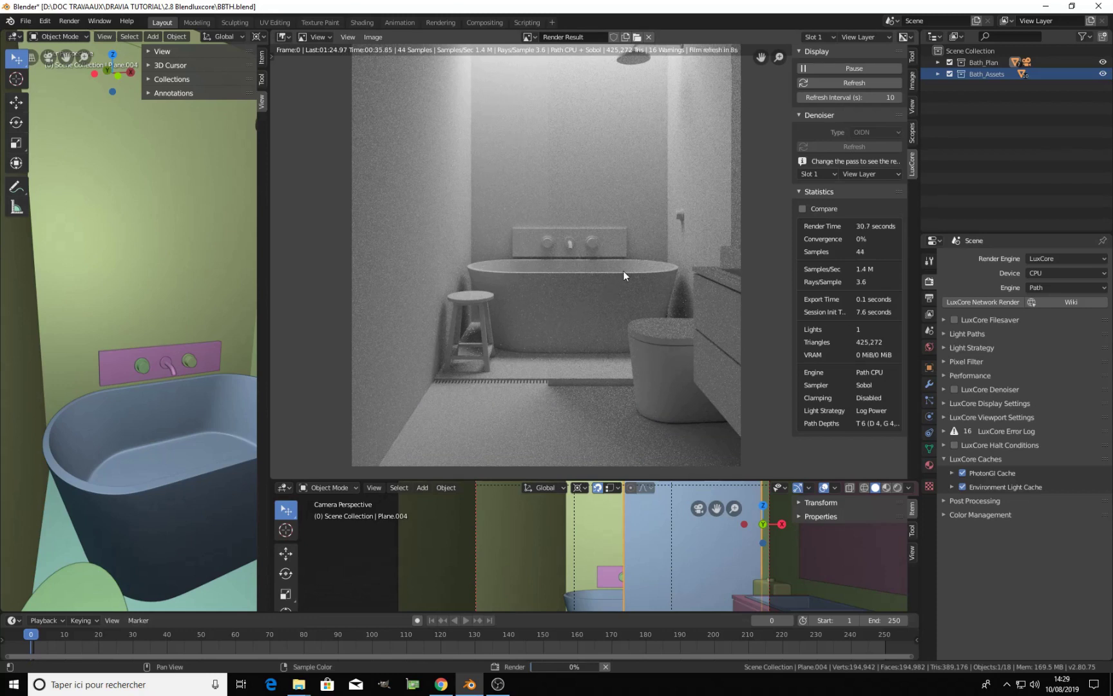
middle_drag(622, 270, 611, 343)
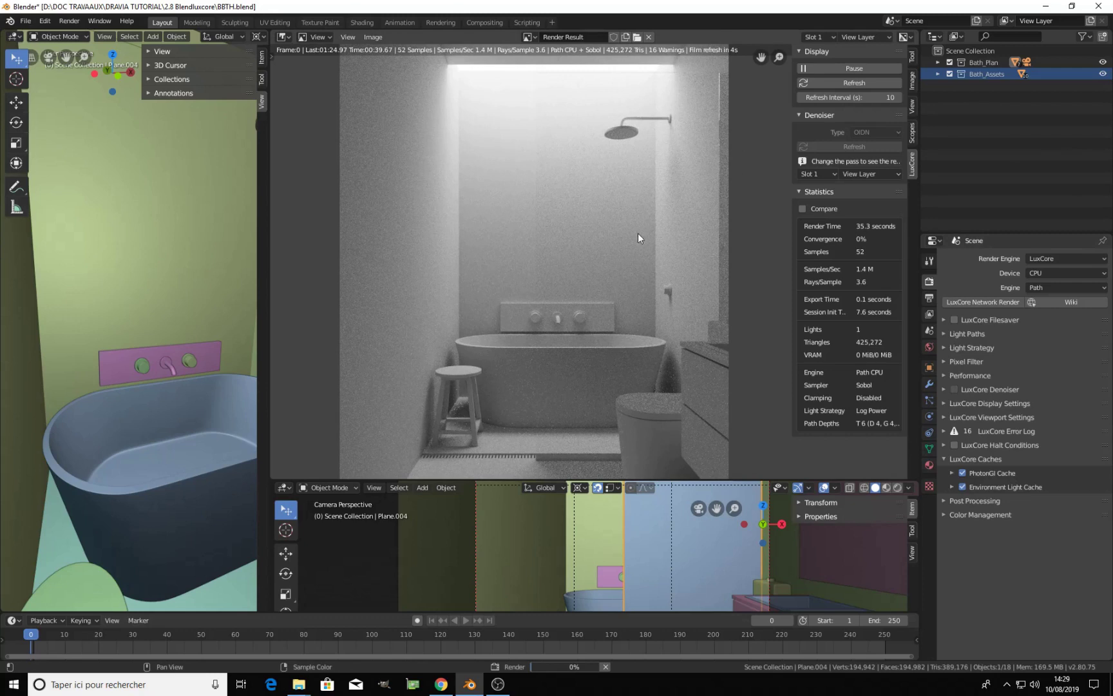
middle_drag(596, 361, 588, 333)
scroll(587, 315, down, 1)
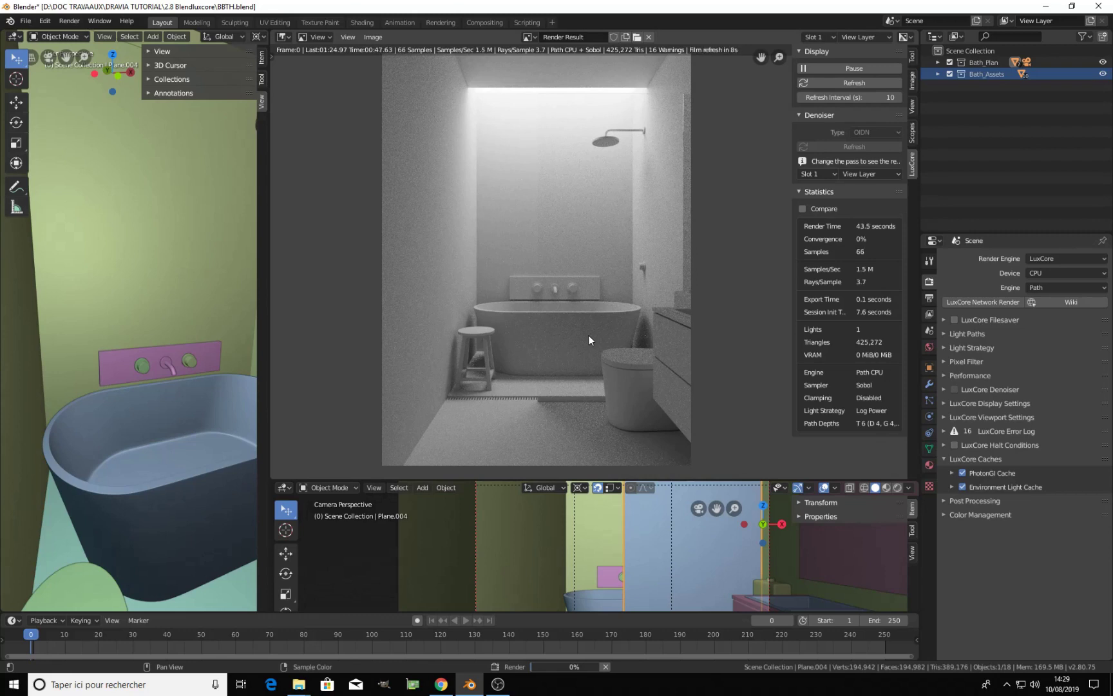
key(Escape)
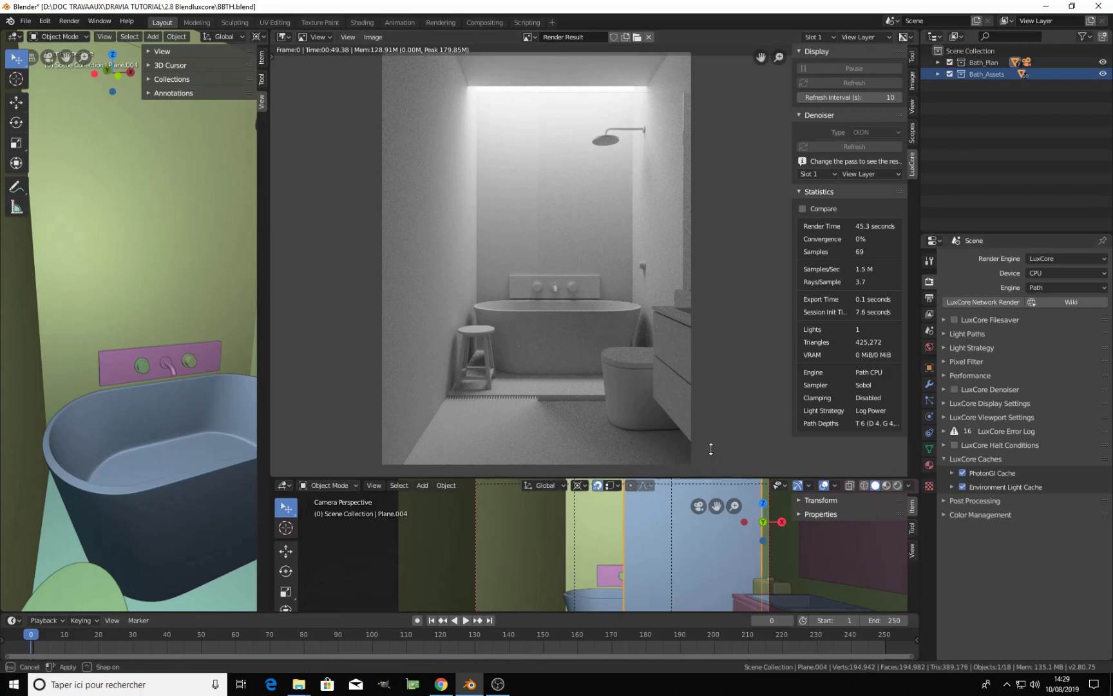
Enlarge the camera viewport, enable the LuxCore Denoiser with type OIDN, and collapse its settings
drag(709, 479, 709, 296)
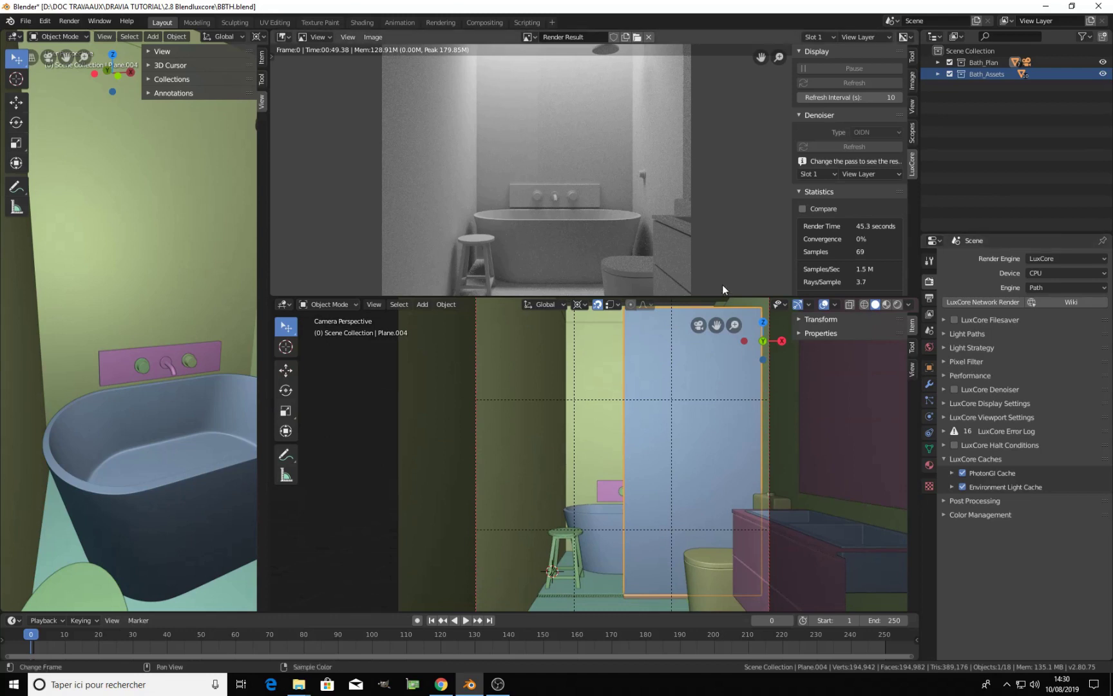
click(954, 390)
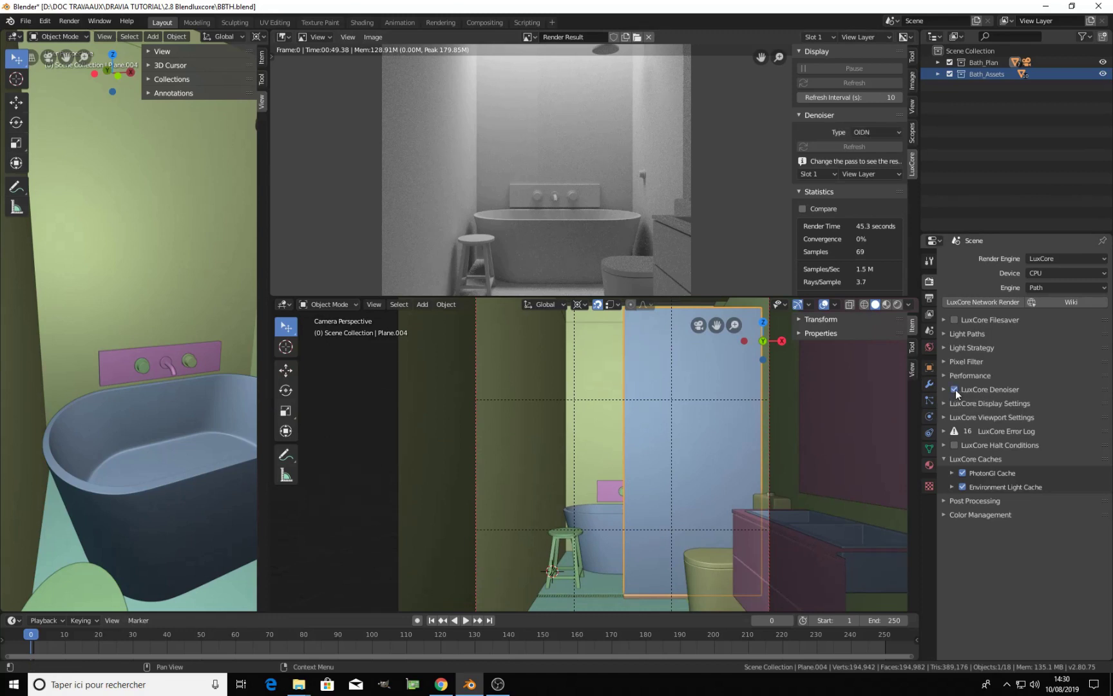
click(943, 389)
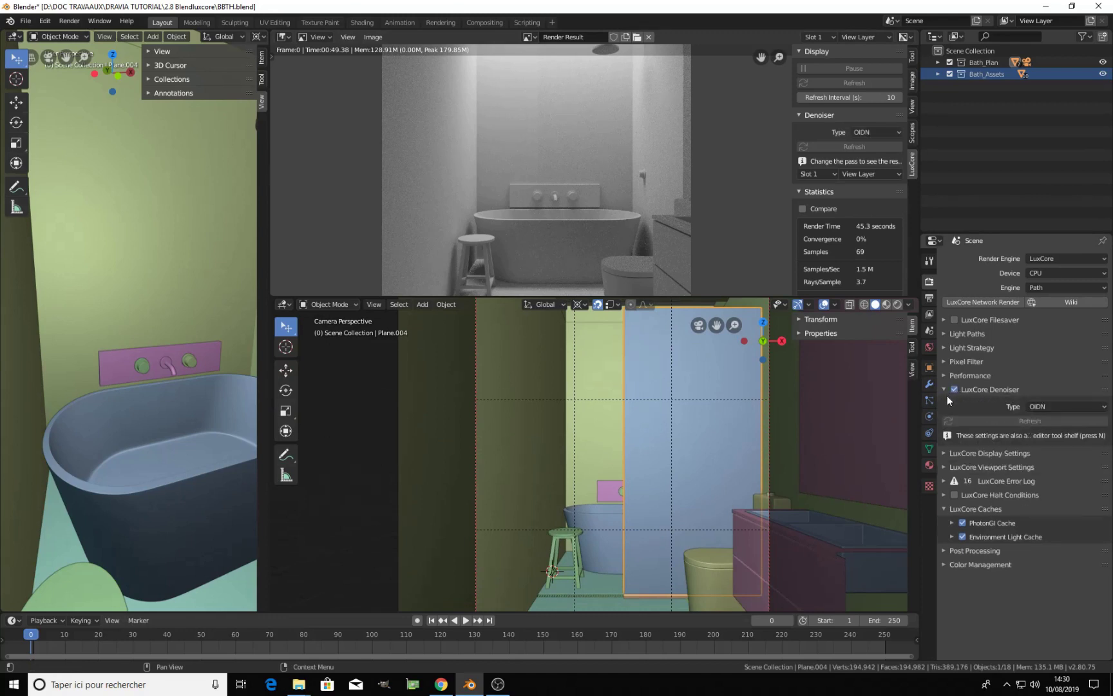
click(1040, 403)
click(943, 389)
Preview the denoised bathroom in rendered shading with overlays hidden from another angle, and return to solid shading in the camera view
scroll(623, 575, down, 2)
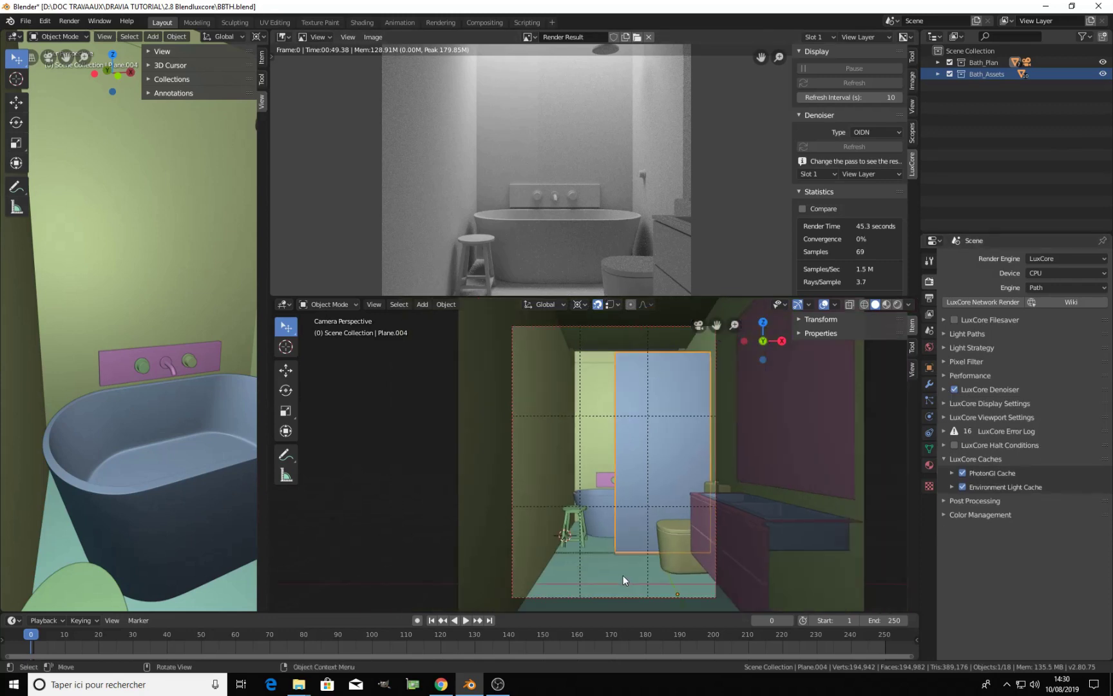
click(897, 304)
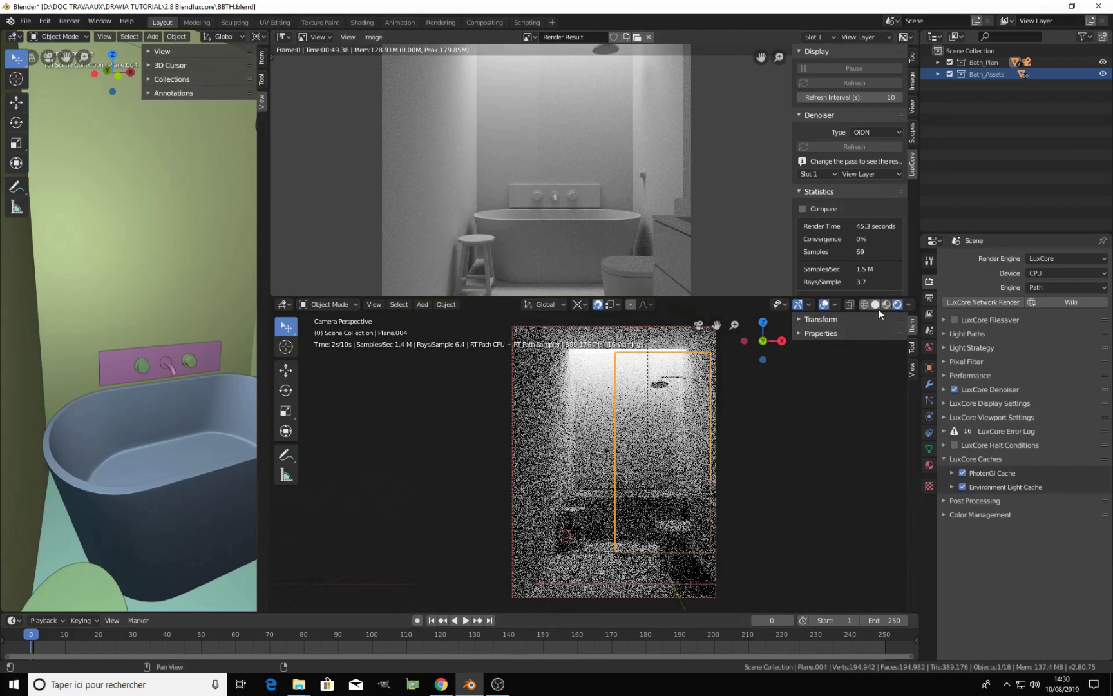
click(824, 303)
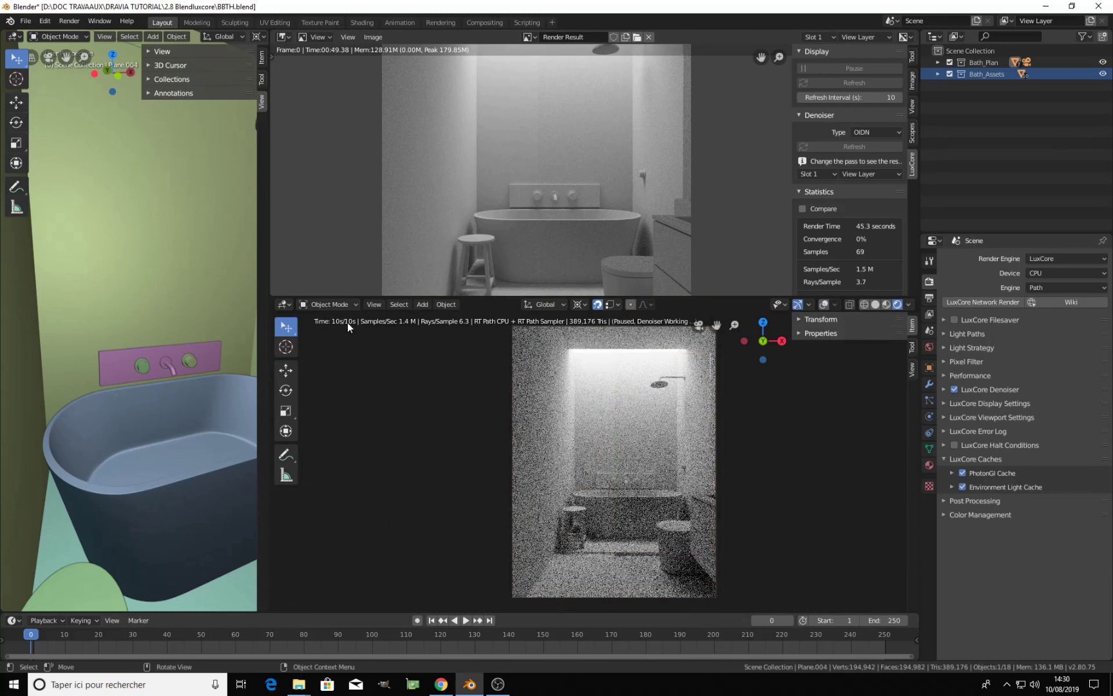
middle_drag(618, 459, 664, 511)
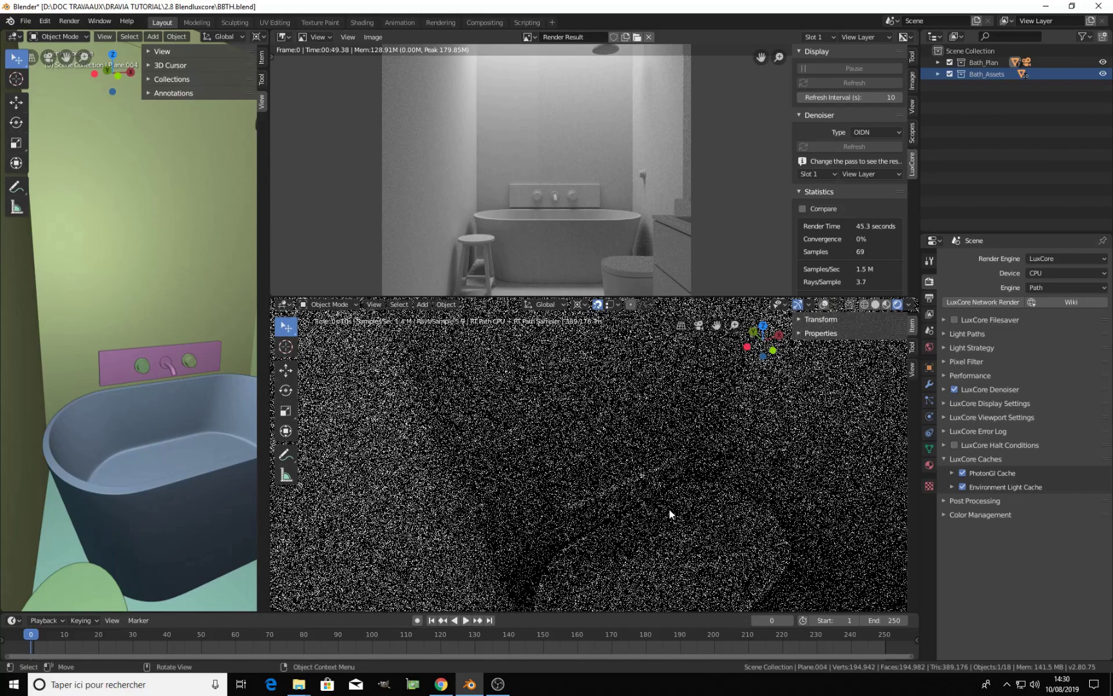
middle_drag(695, 498, 740, 501)
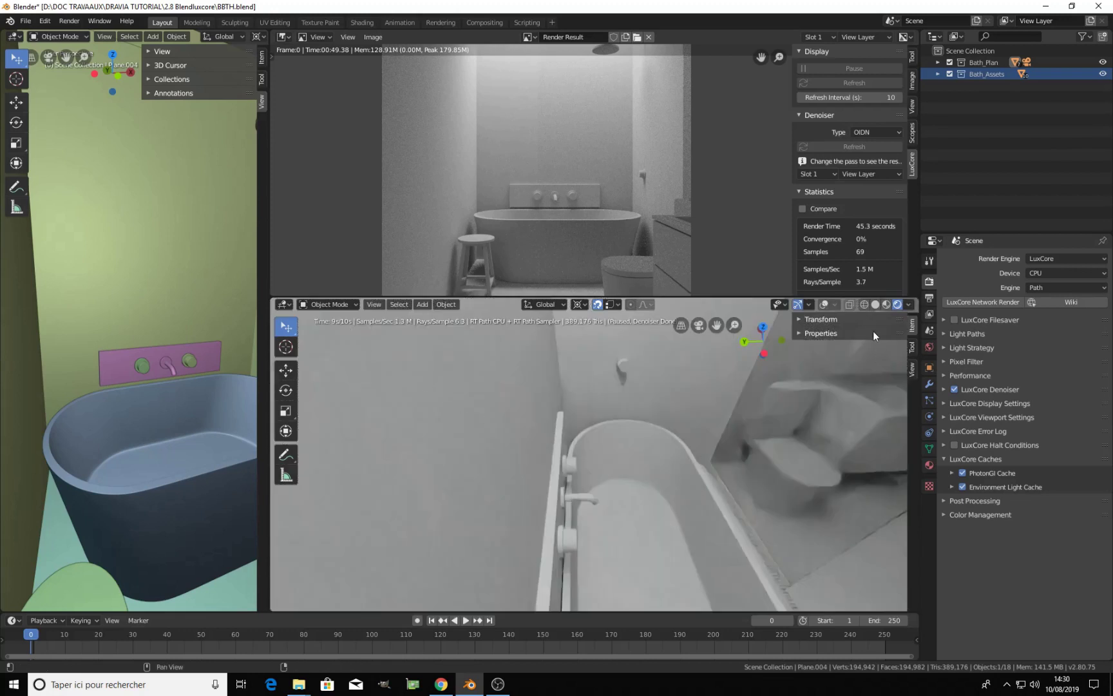
click(877, 303)
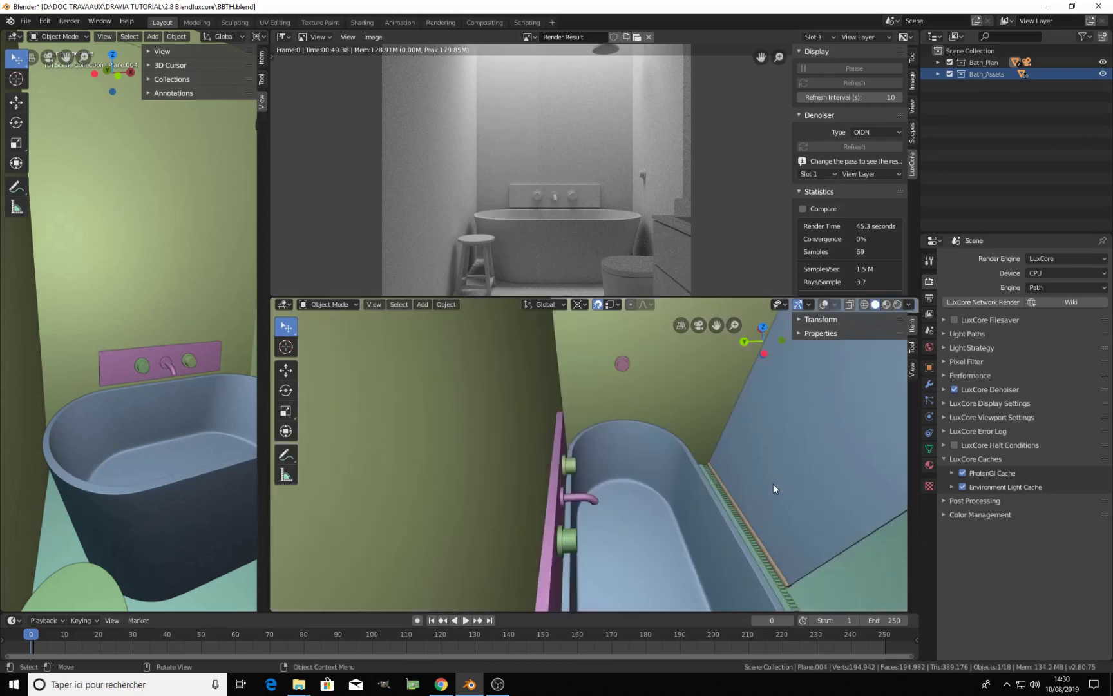
middle_drag(773, 484, 745, 459)
key(KP_0)
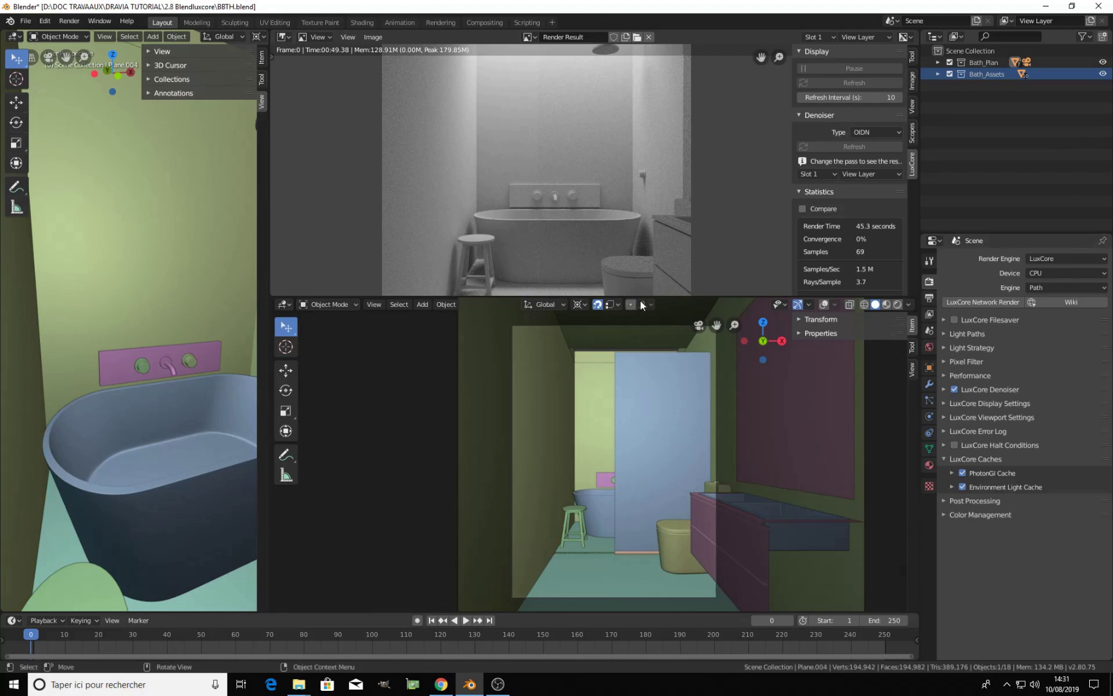
Adjust the editor areas to widen the perspective viewport, and select the room walls object there
drag(650, 297, 647, 225)
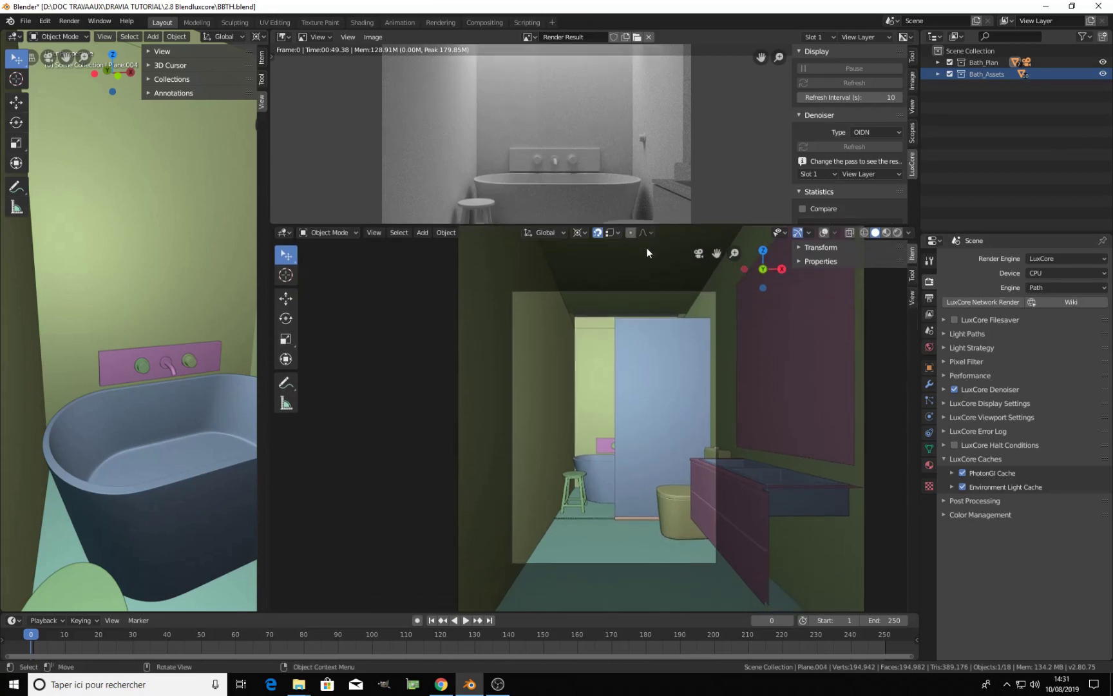
scroll(606, 172, down, 4)
middle_drag(612, 177, 614, 183)
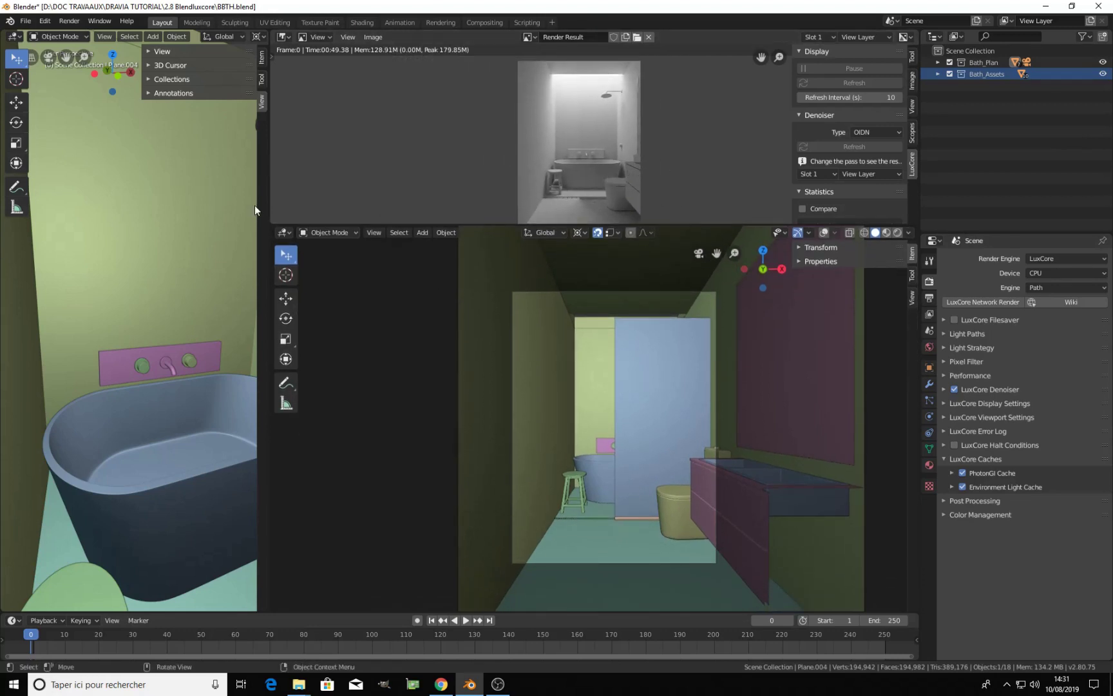
drag(270, 193, 587, 193)
middle_drag(451, 309, 380, 358)
click(330, 249)
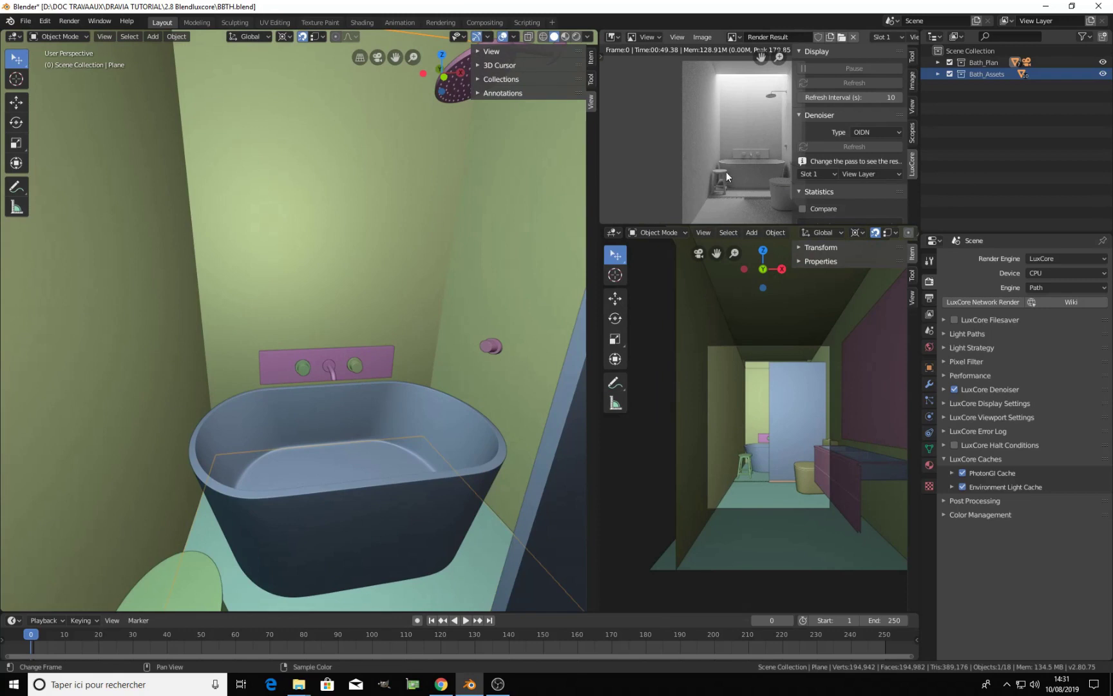
Enlarge the Image Editor without its sidebar and turn it into a UV Editor showing the walls' UV layout in Edit Mode
drag(697, 225, 704, 406)
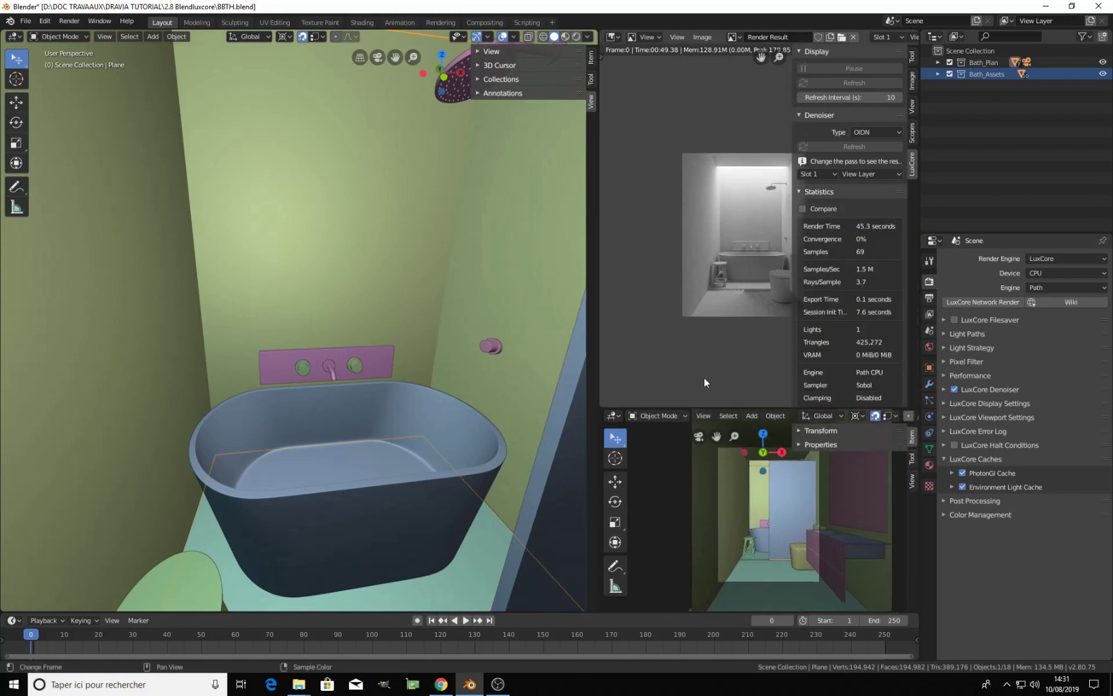
key(n)
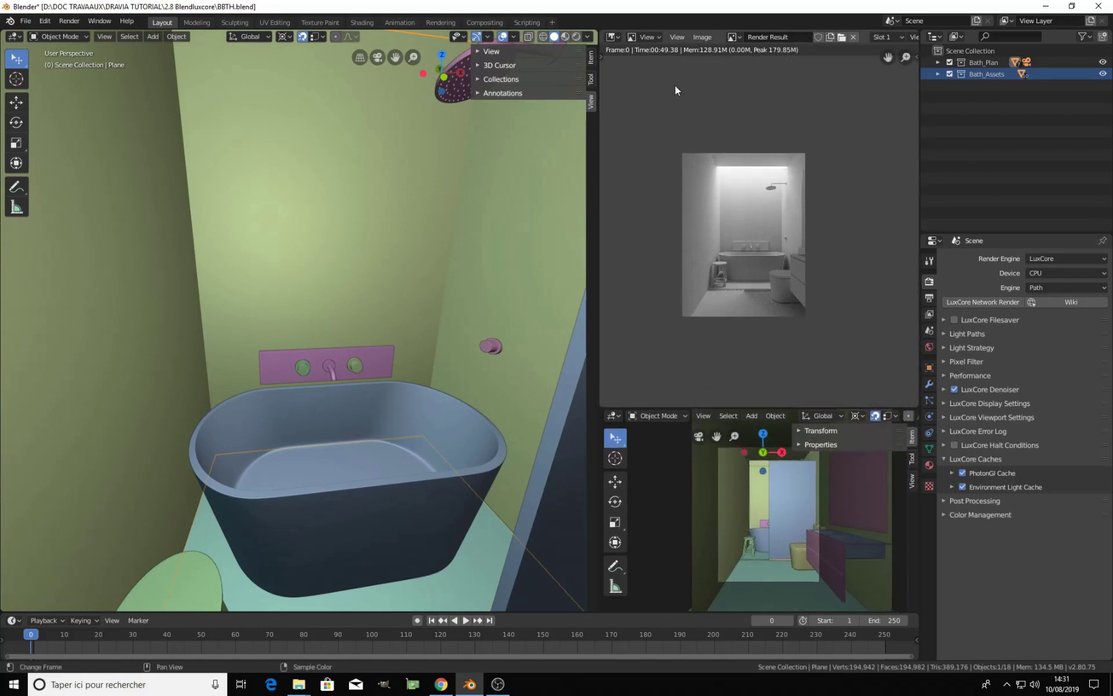
key(Tab)
mouse_move(400, 221)
middle_down()
mouse_move(361, 221)
mouse_move(417, 234)
middle_up()
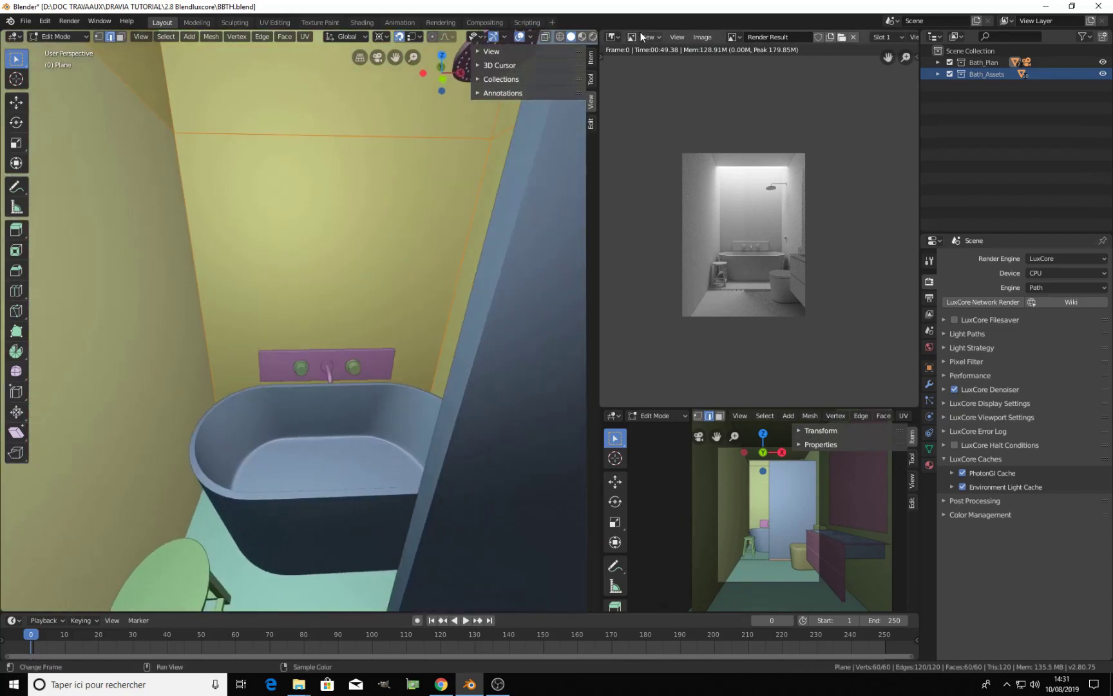
click(618, 36)
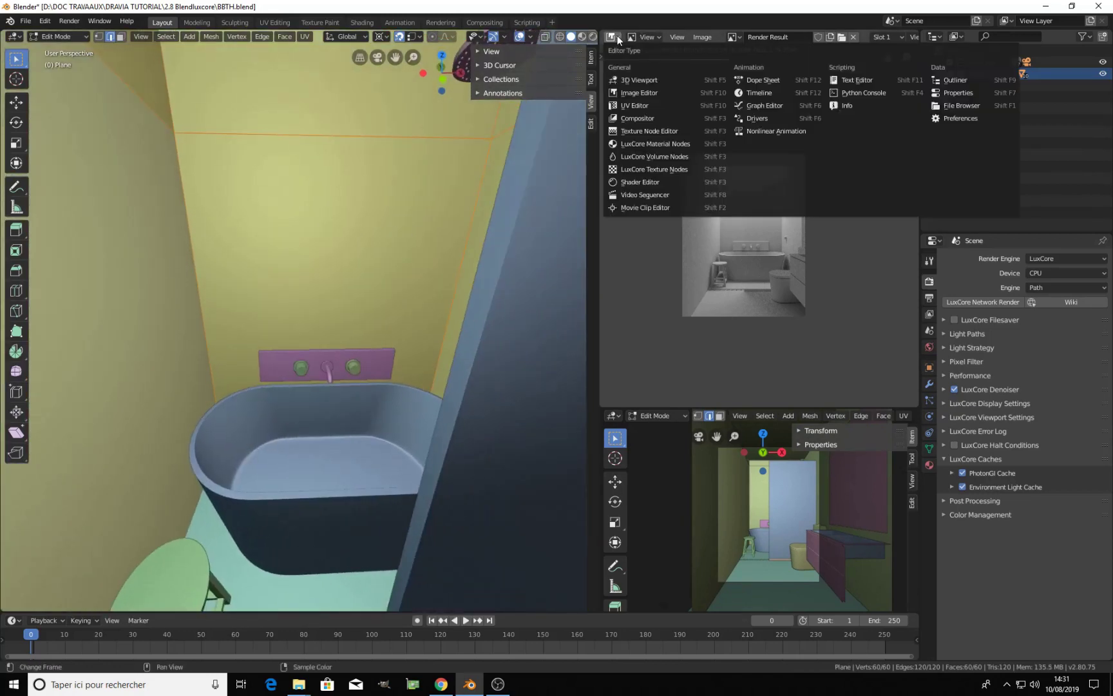
click(636, 94)
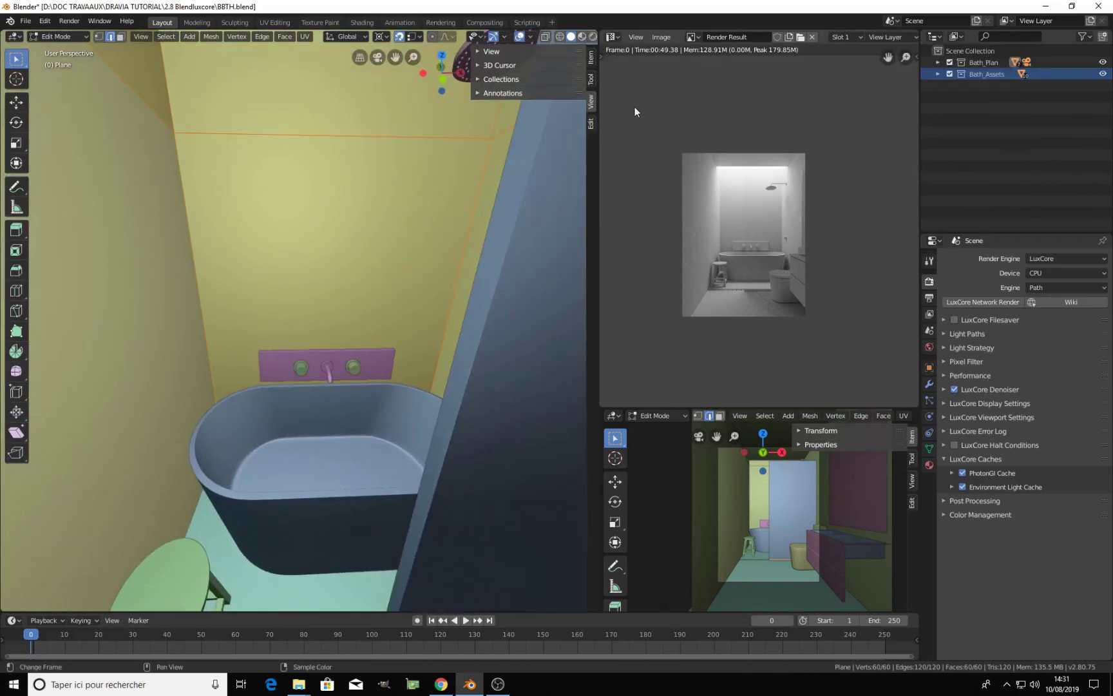
click(811, 37)
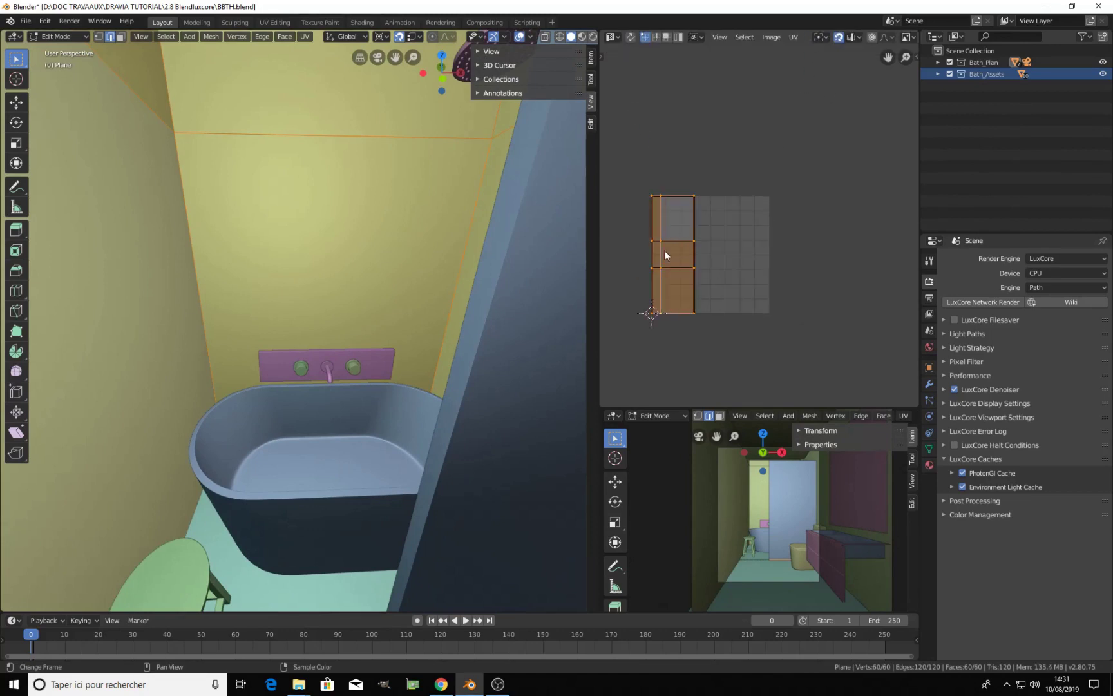
Undo back to Object Mode and open the material settings of the room walls with the whole room in view
key(ctrl+z)
key(ctrl+z)
key(ctrl+z)
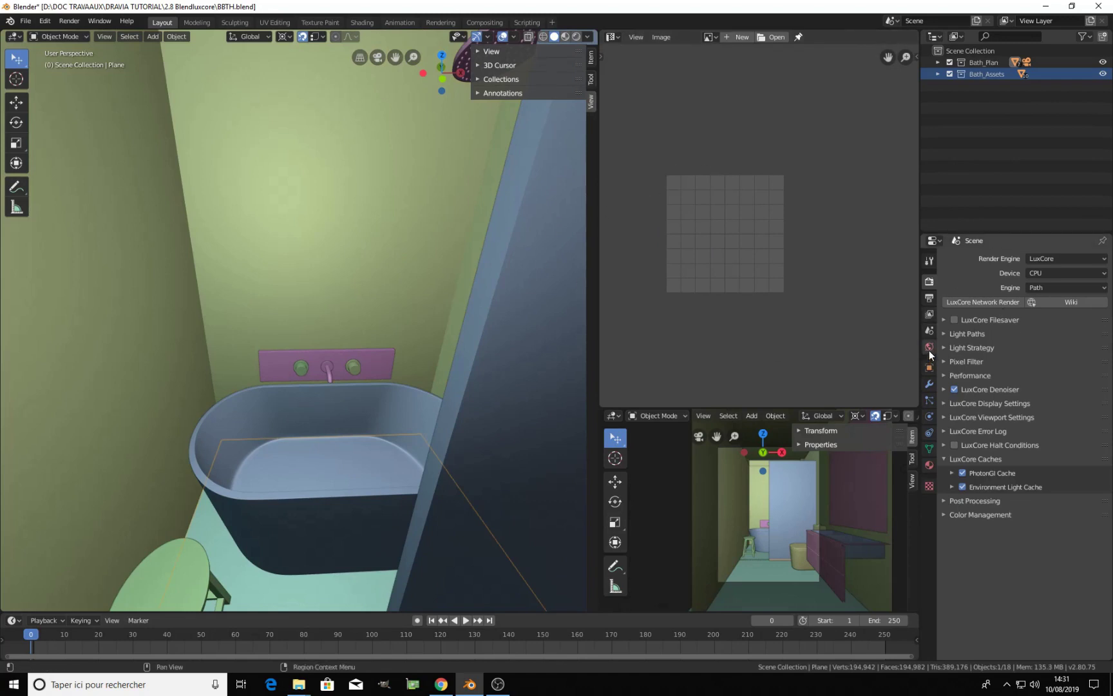
click(928, 465)
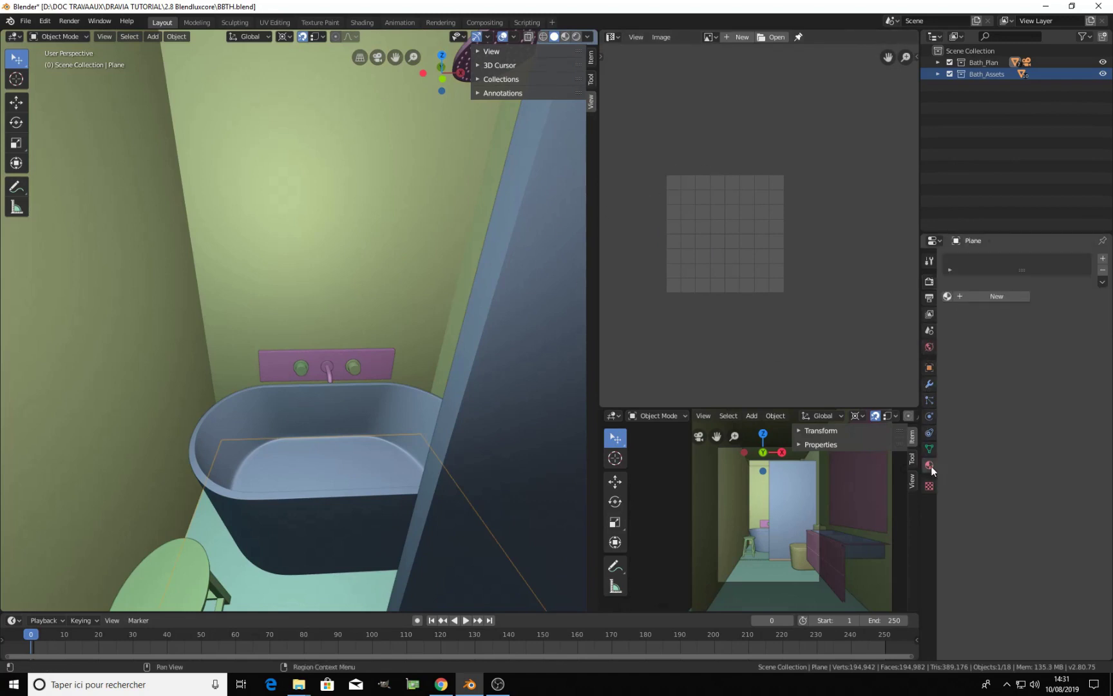
scroll(278, 361, down, 10)
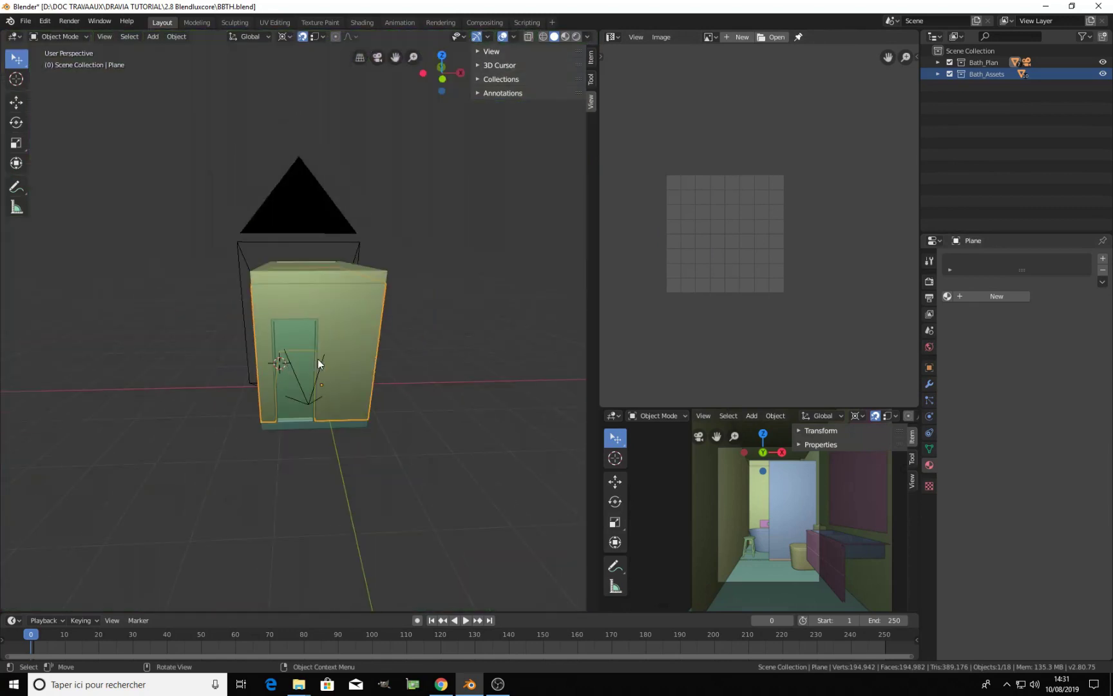
Create a new material for the room walls and name it Clay
click(991, 297)
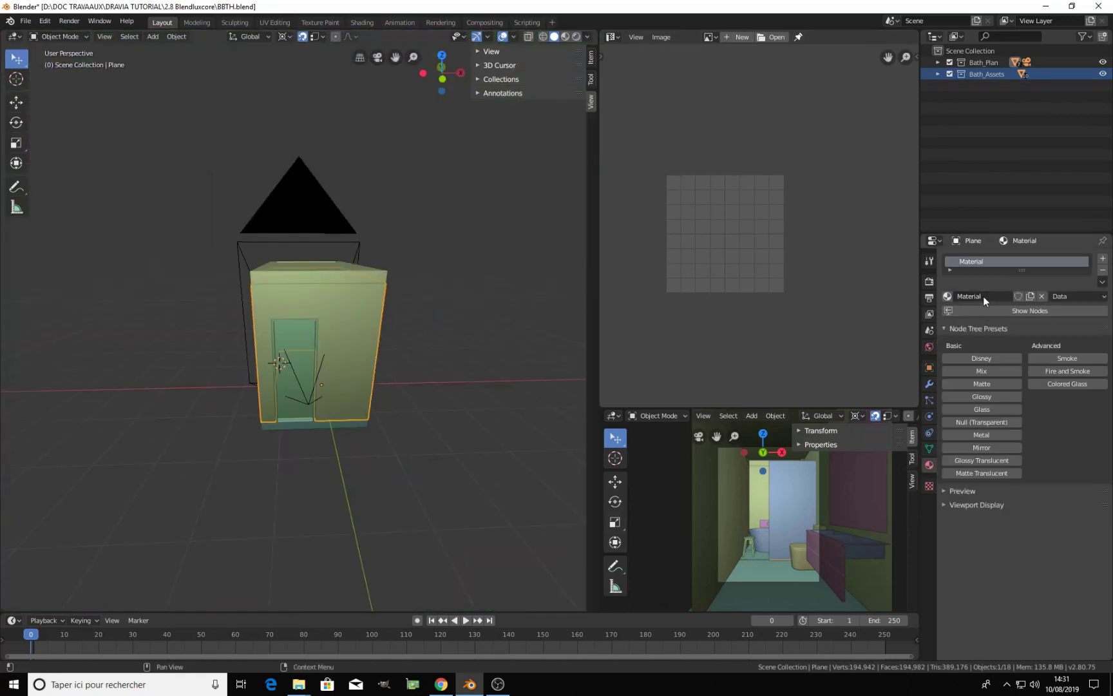
double_click(982, 296)
text(Clay)
key(Return)
Add a second material slot to the room walls with a new material named Small_Tiles
click(1103, 259)
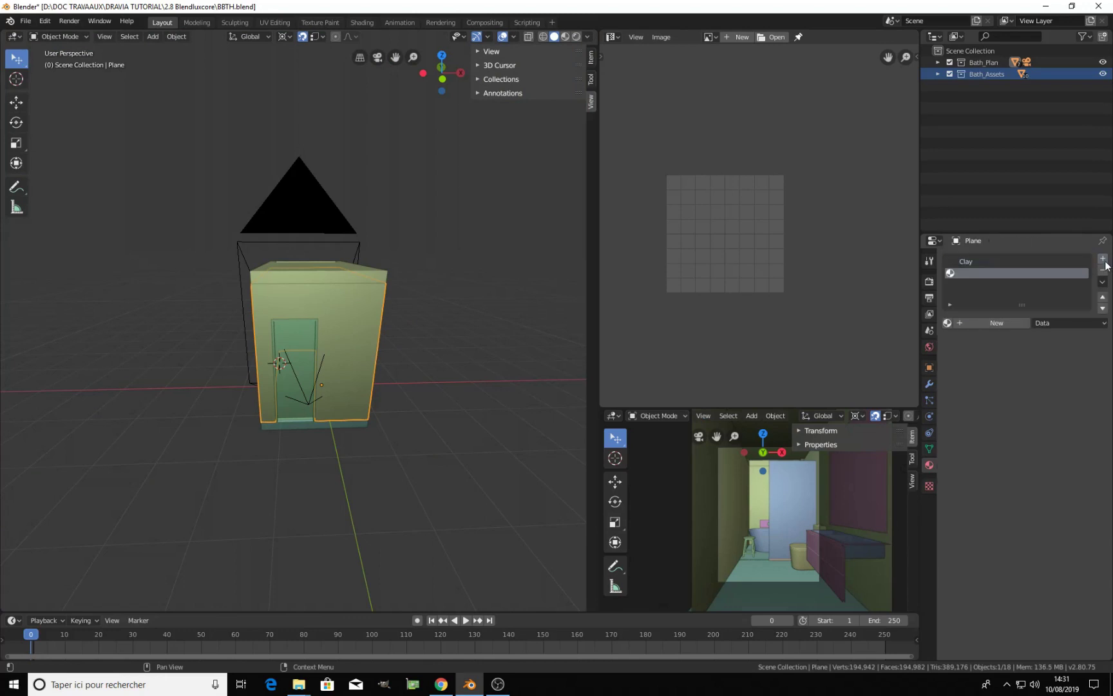
click(994, 318)
double_click(975, 323)
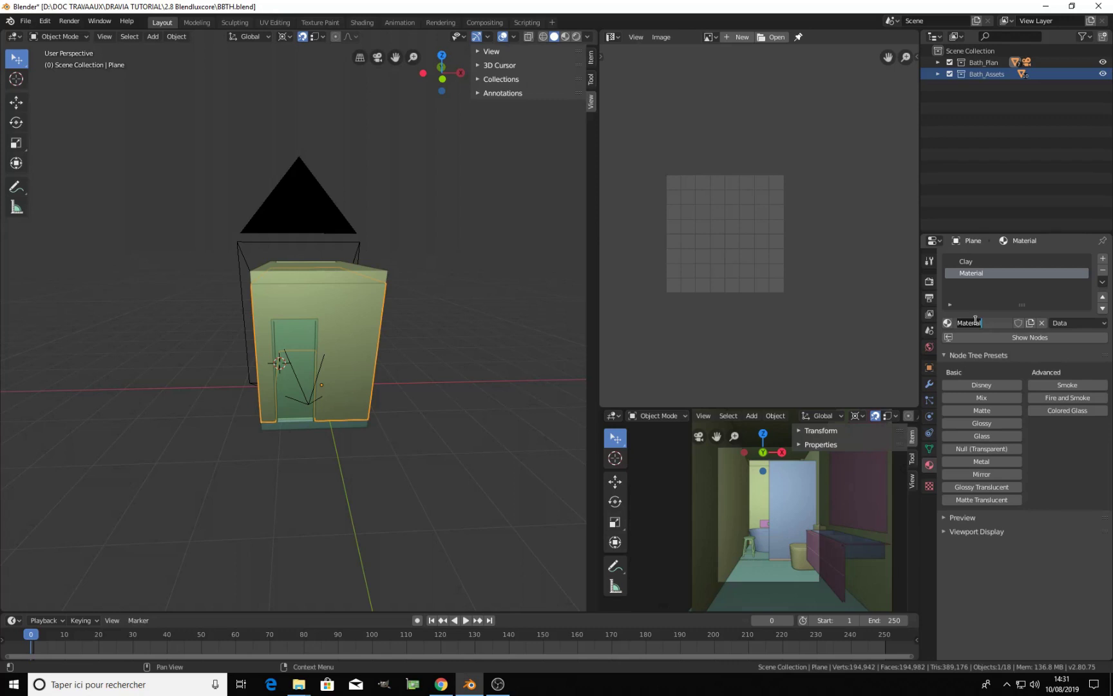
text(Small_Tiles)
key(Return)
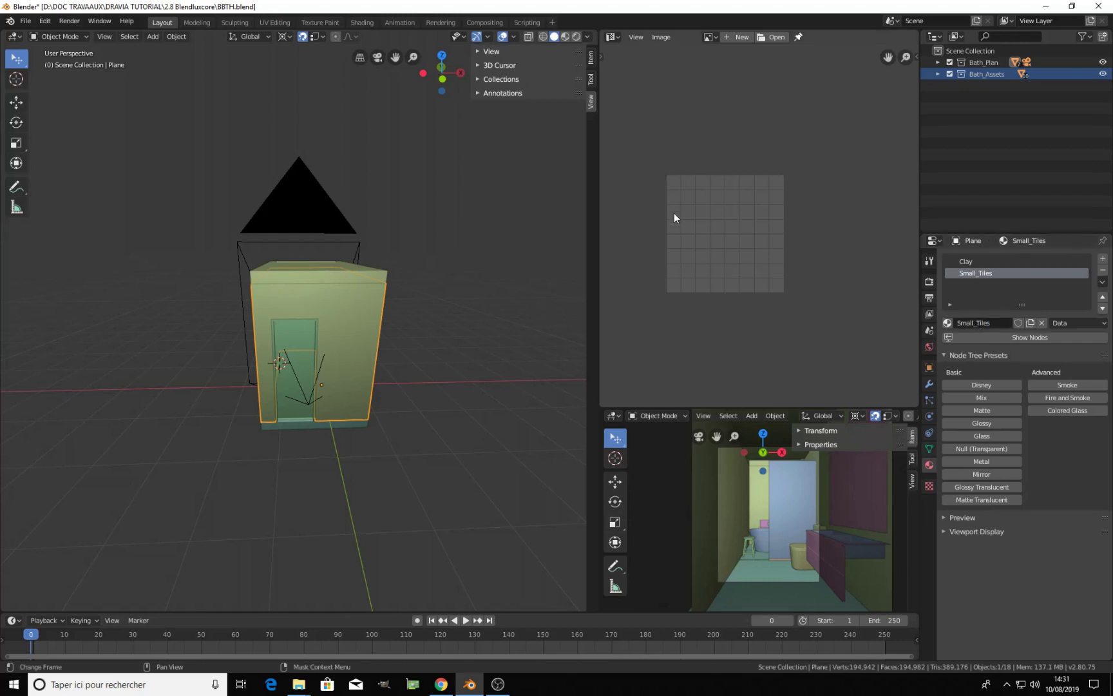
Turn the Image Editor into a widened LuxCore Material Nodes editor and apply the Glossy preset to Small_Tiles
middle_drag(749, 236, 742, 214)
click(612, 37)
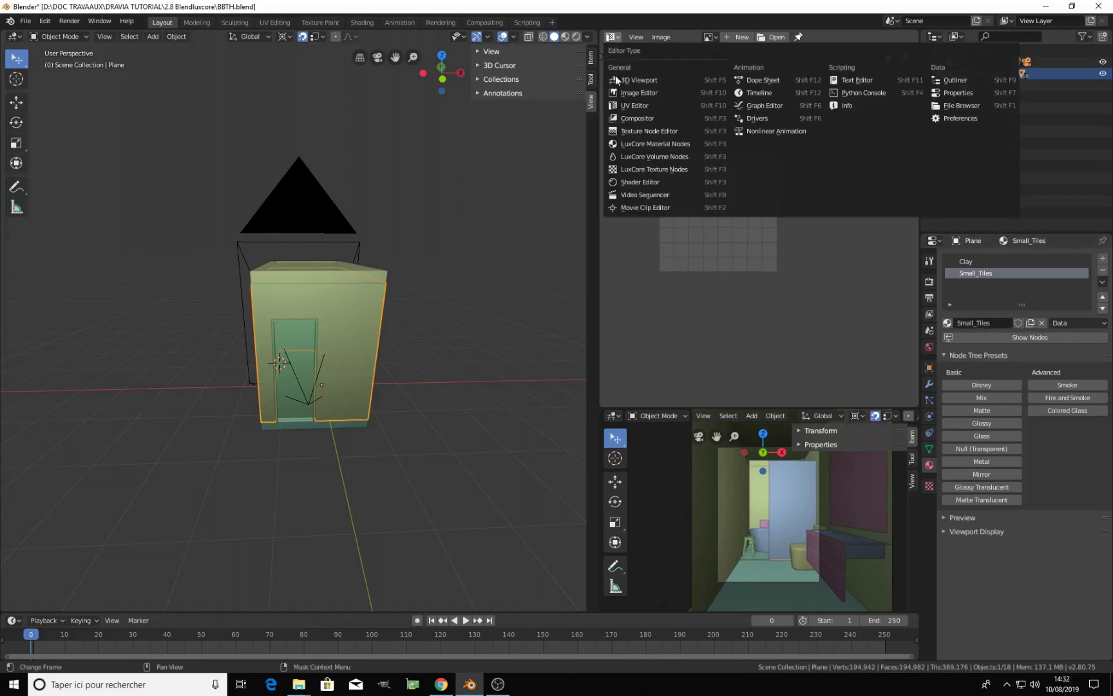
click(637, 145)
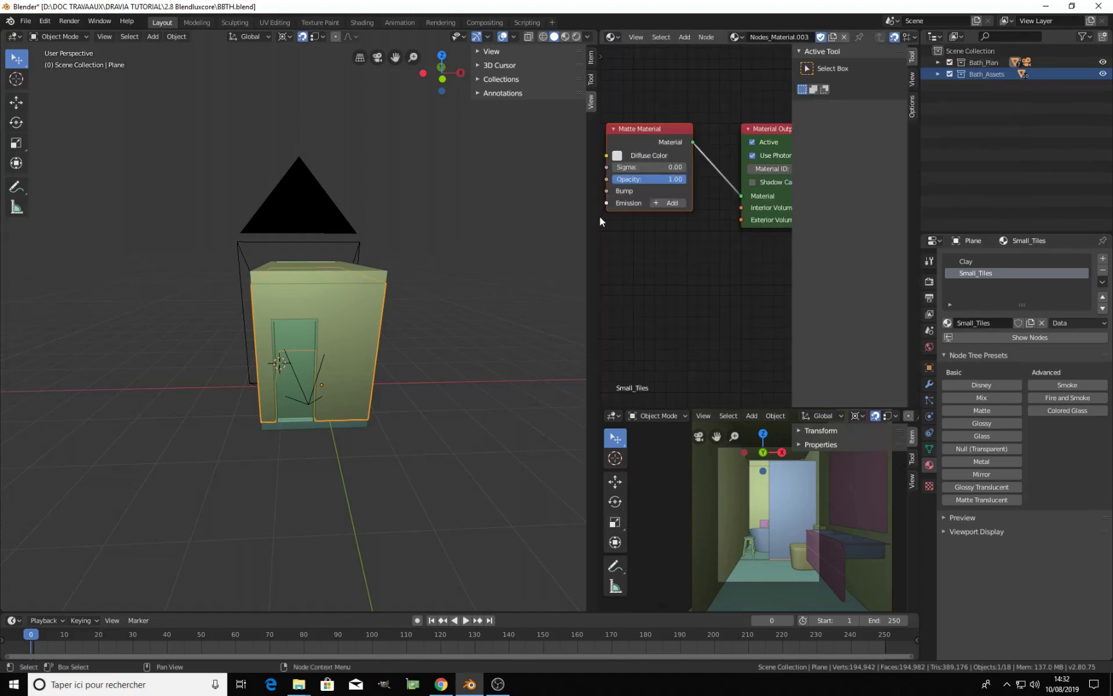
drag(598, 216, 347, 216)
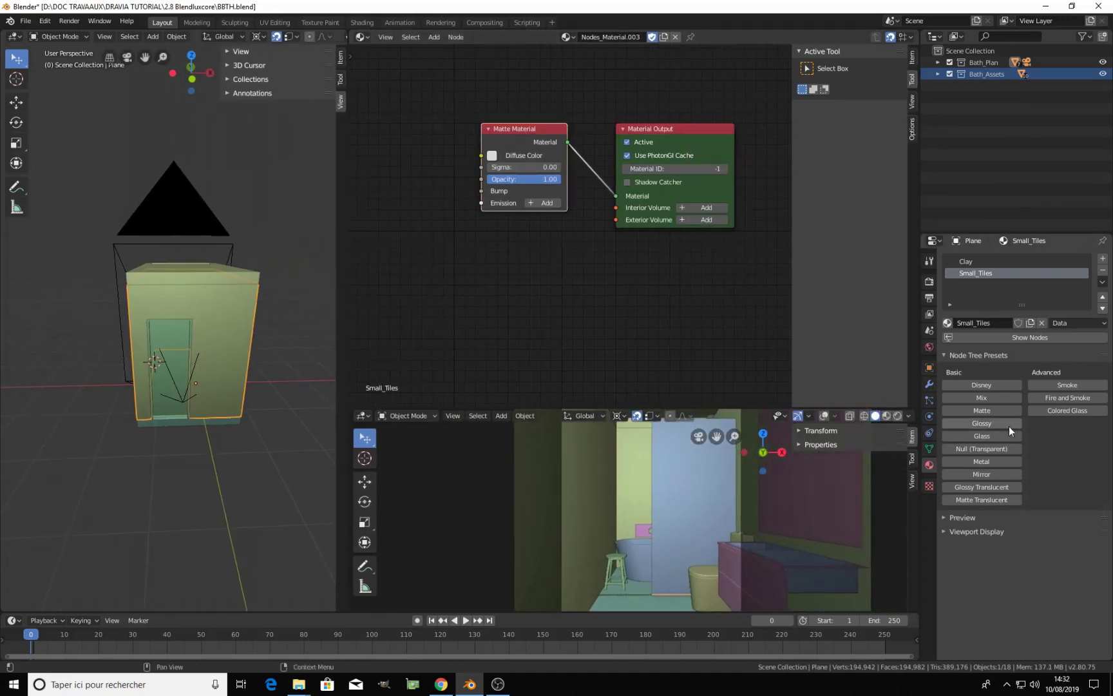
click(983, 424)
middle_drag(571, 244, 612, 258)
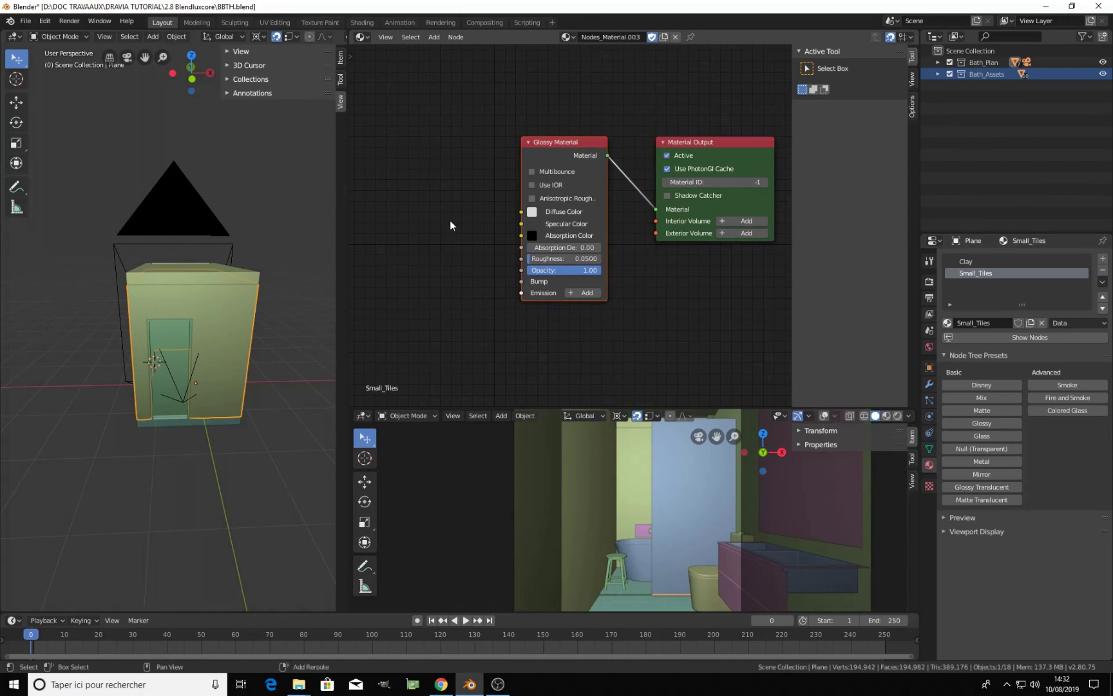
Add an Imagemap texture node and connect its Color output to the Diffuse Color of the Glossy Material
key(shift+a)
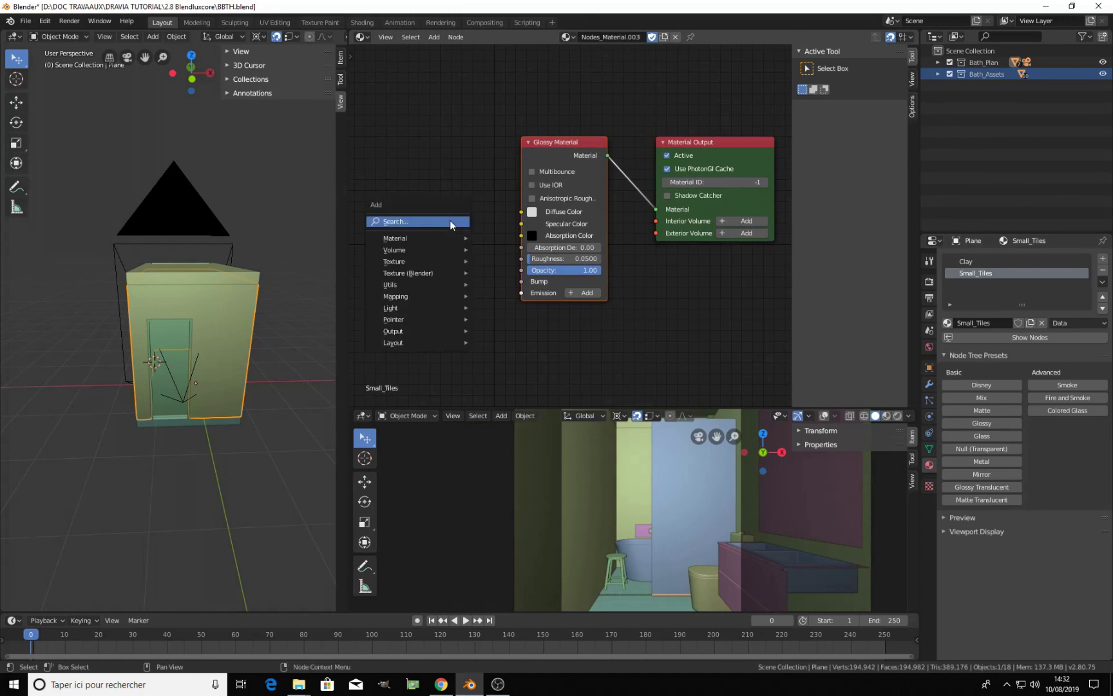
mouse_move(435, 262)
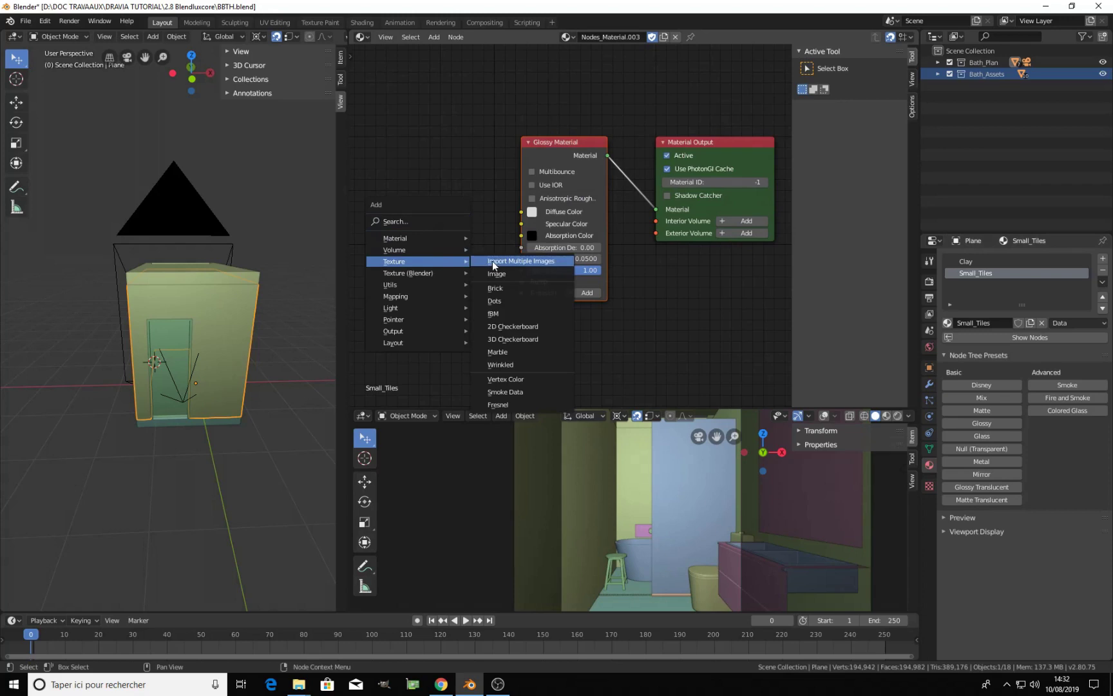
click(497, 274)
scroll(453, 206, down, 2)
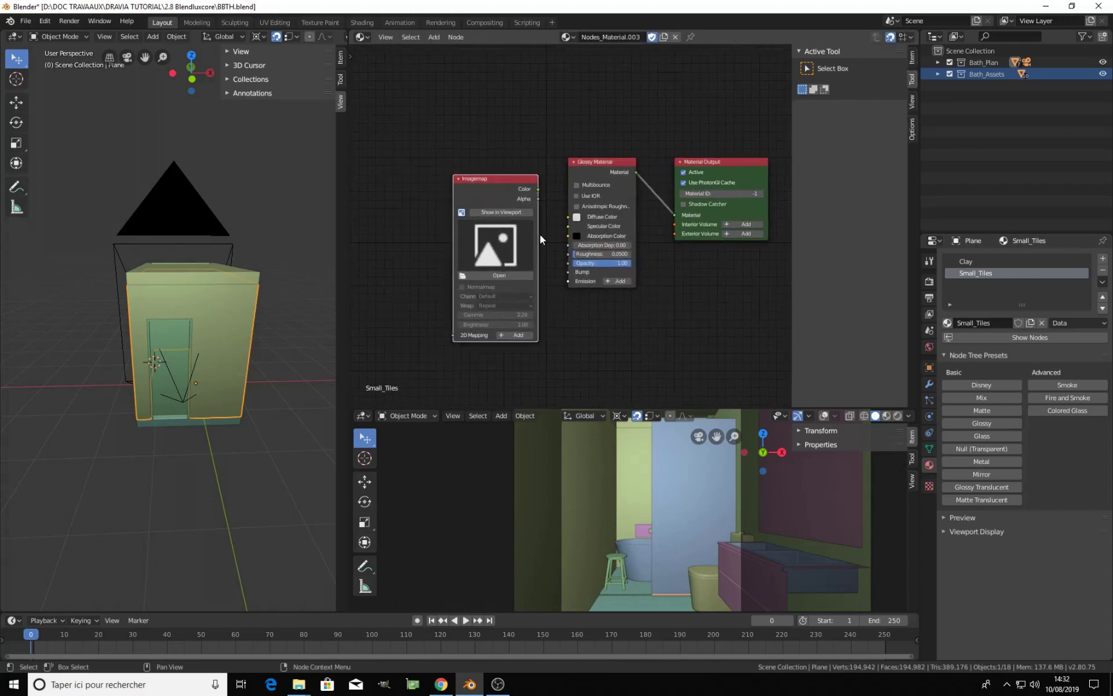
drag(480, 173, 567, 217)
middle_drag(516, 231, 591, 230)
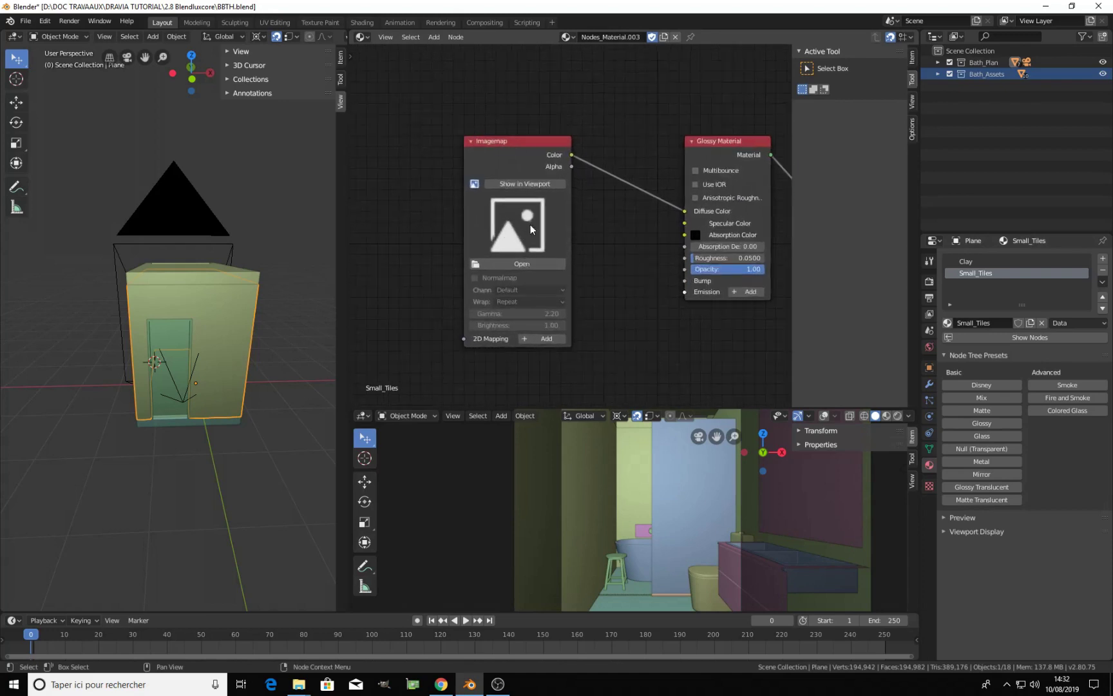
Load TilesSmall0040_1_S_OCC.png from the desktop's CCO Textures folder into the Imagemap node, browsing by thumbnail, and move the node away from the Glossy Material
click(527, 257)
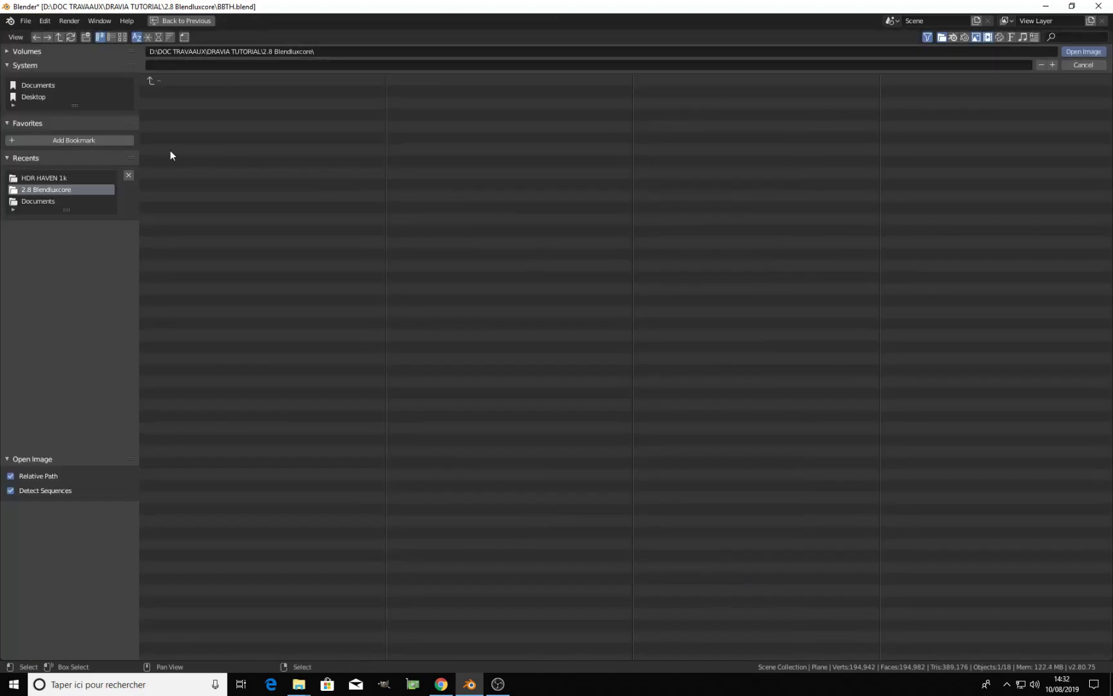
click(34, 96)
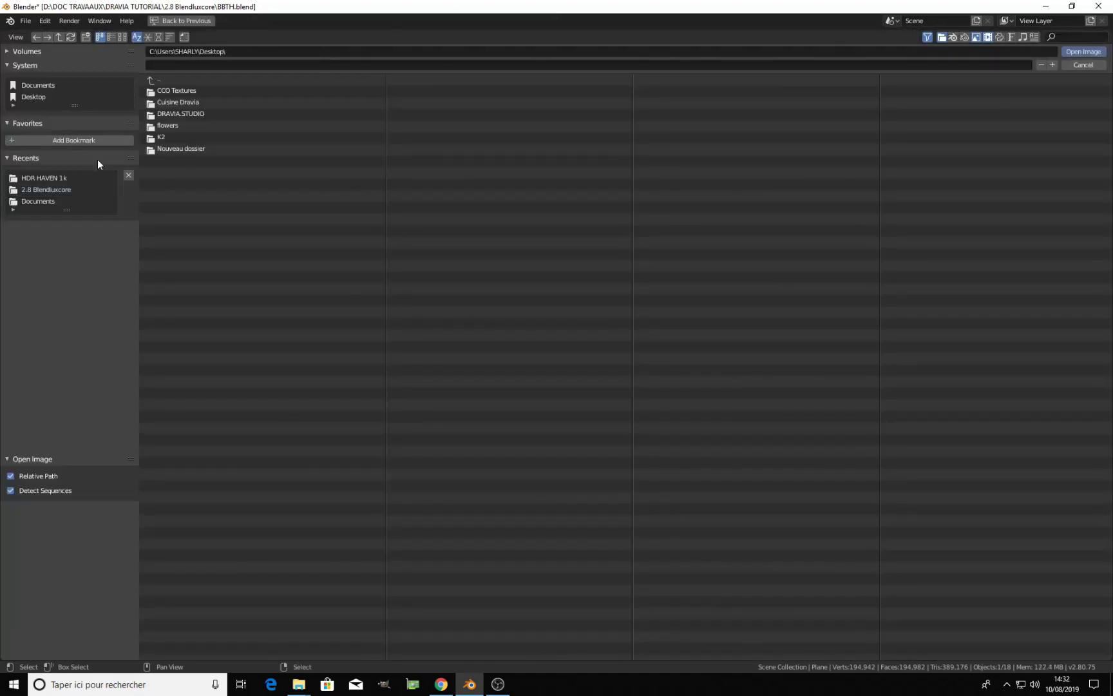
click(174, 93)
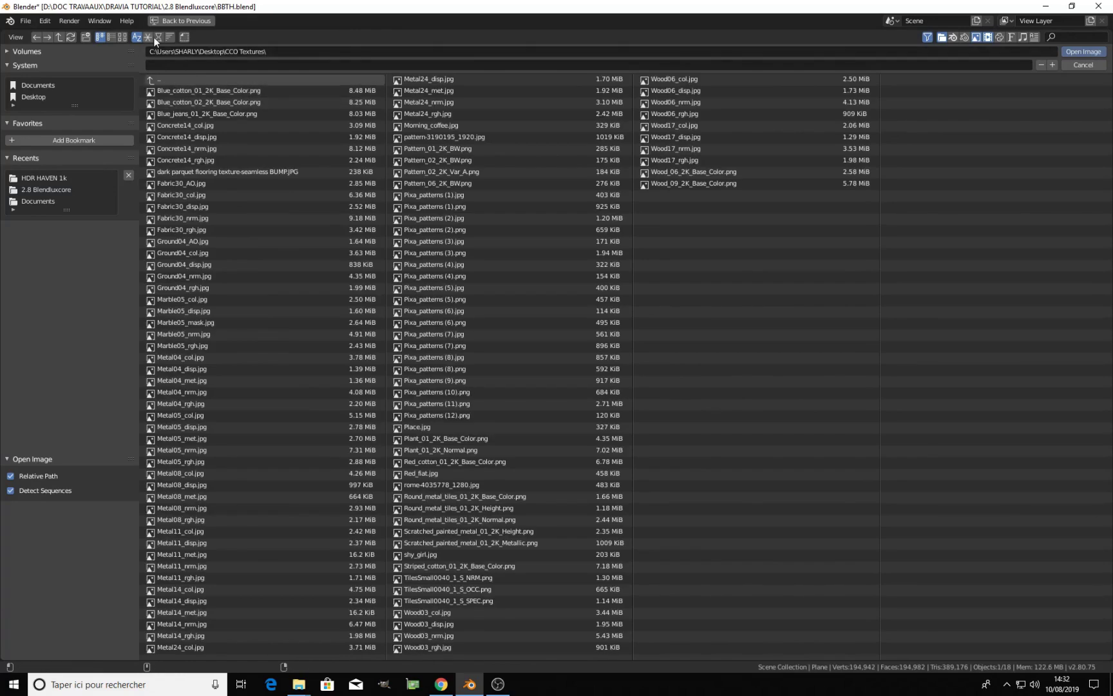
click(121, 37)
scroll(792, 484, down, 10)
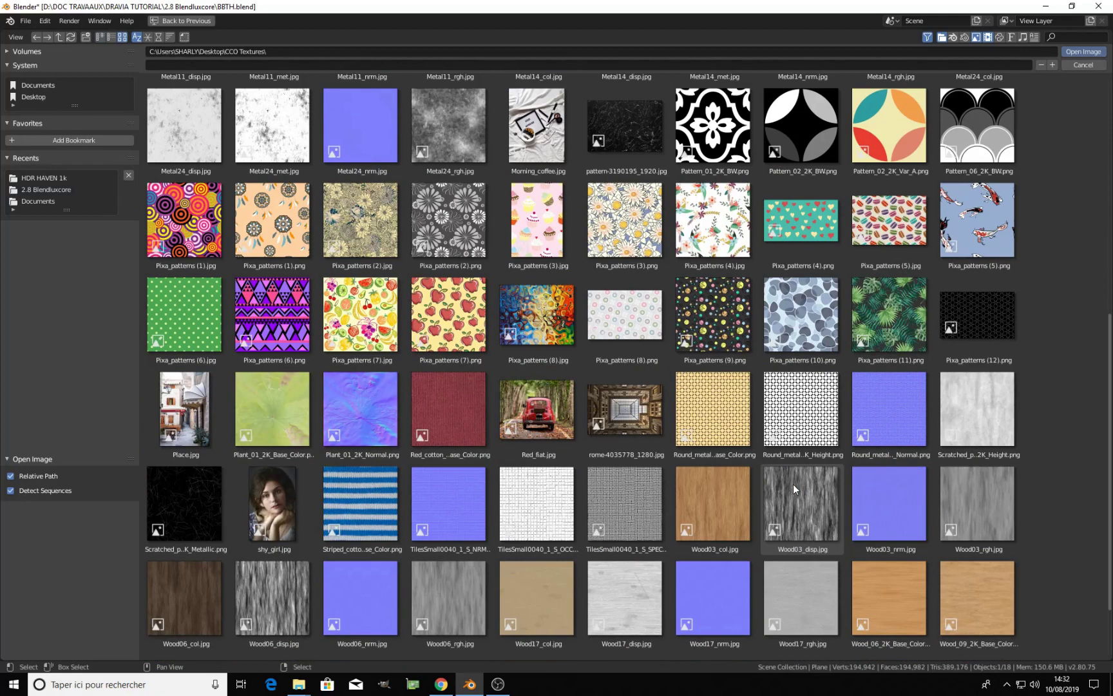
scroll(793, 484, down, 2)
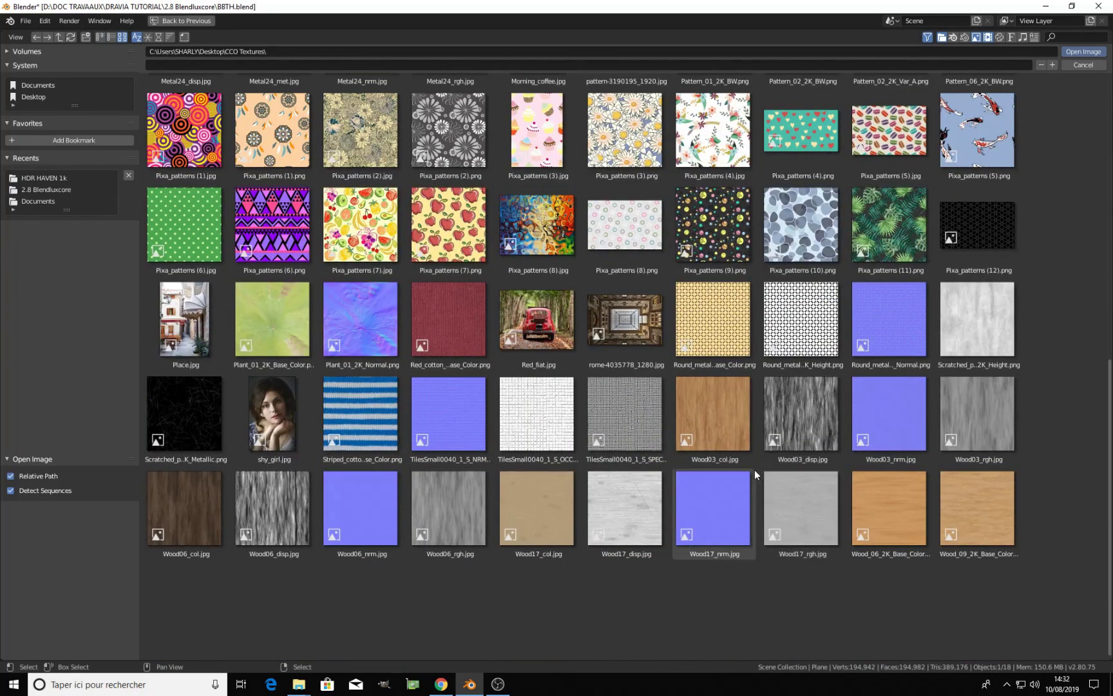
click(552, 405)
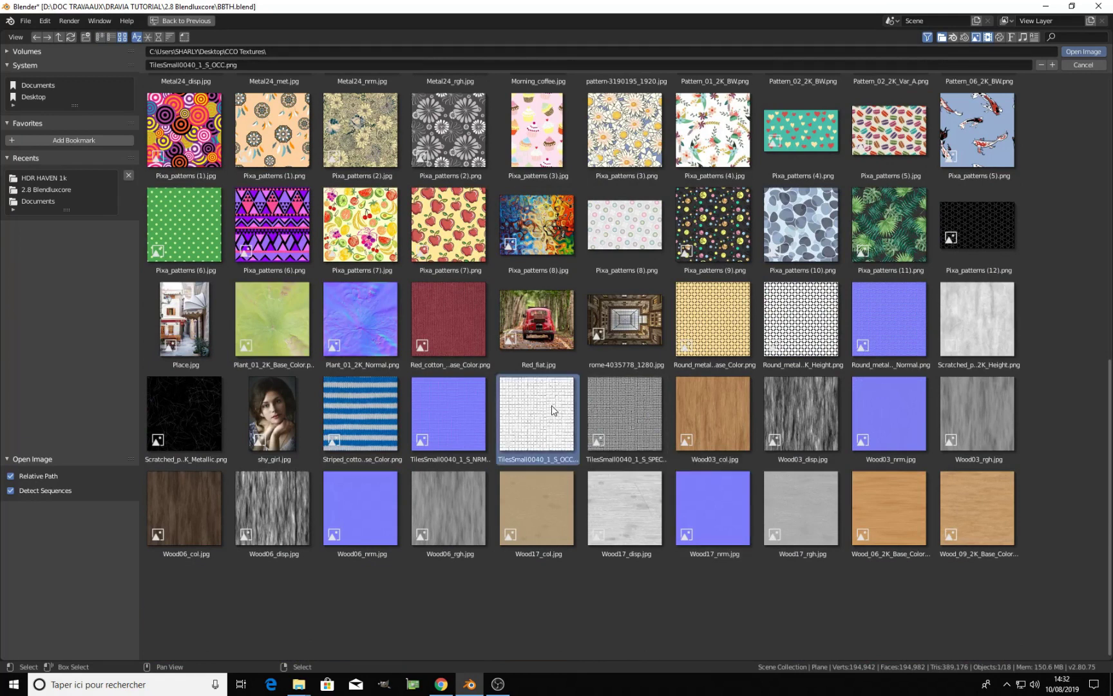
click(1084, 52)
middle_drag(549, 267, 531, 264)
drag(504, 142, 470, 174)
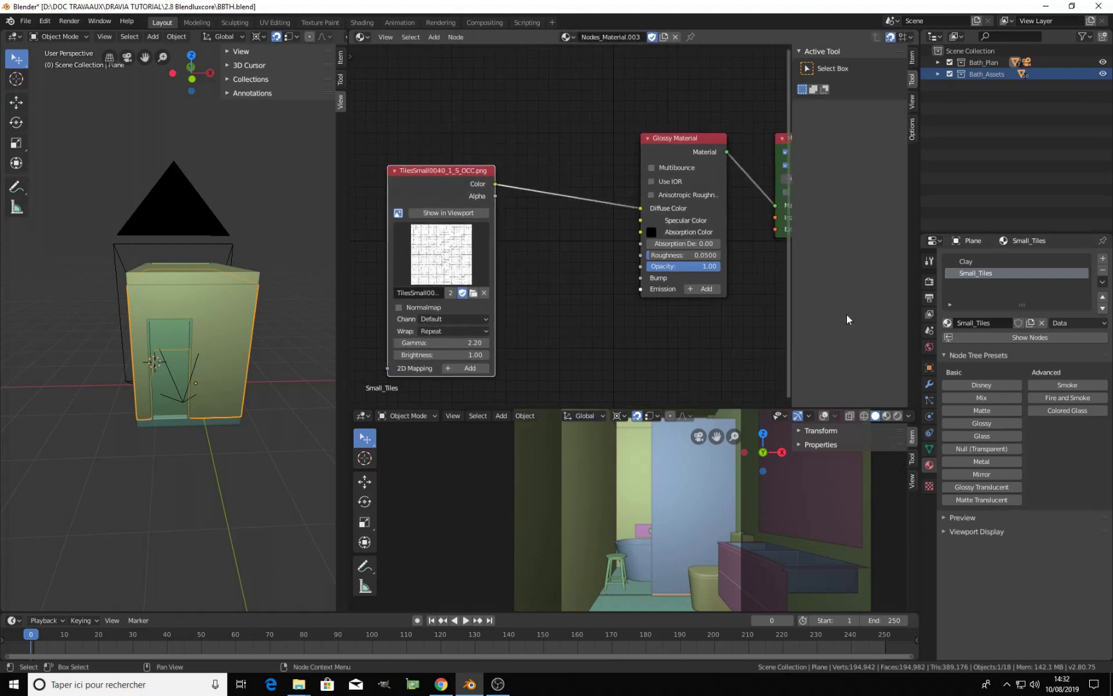
Collapse the node tree presets, show the material preview in a taller Properties editor, and line up the image node with the Glossy Material
click(953, 355)
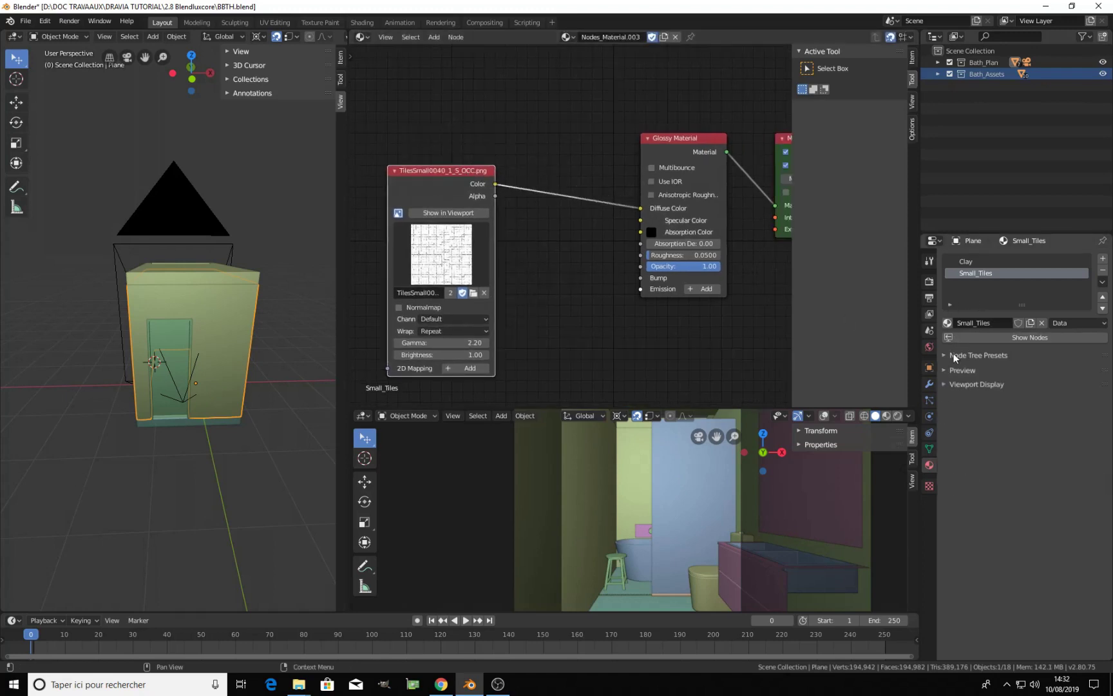
click(957, 367)
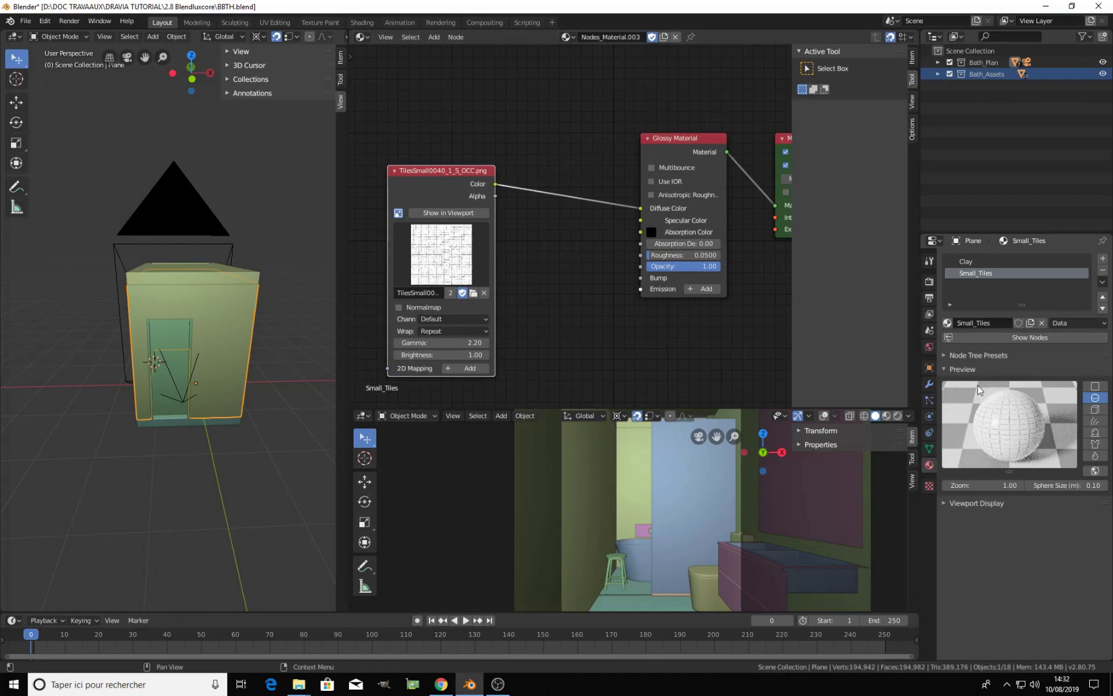
drag(953, 233, 955, 111)
scroll(548, 244, down, 1)
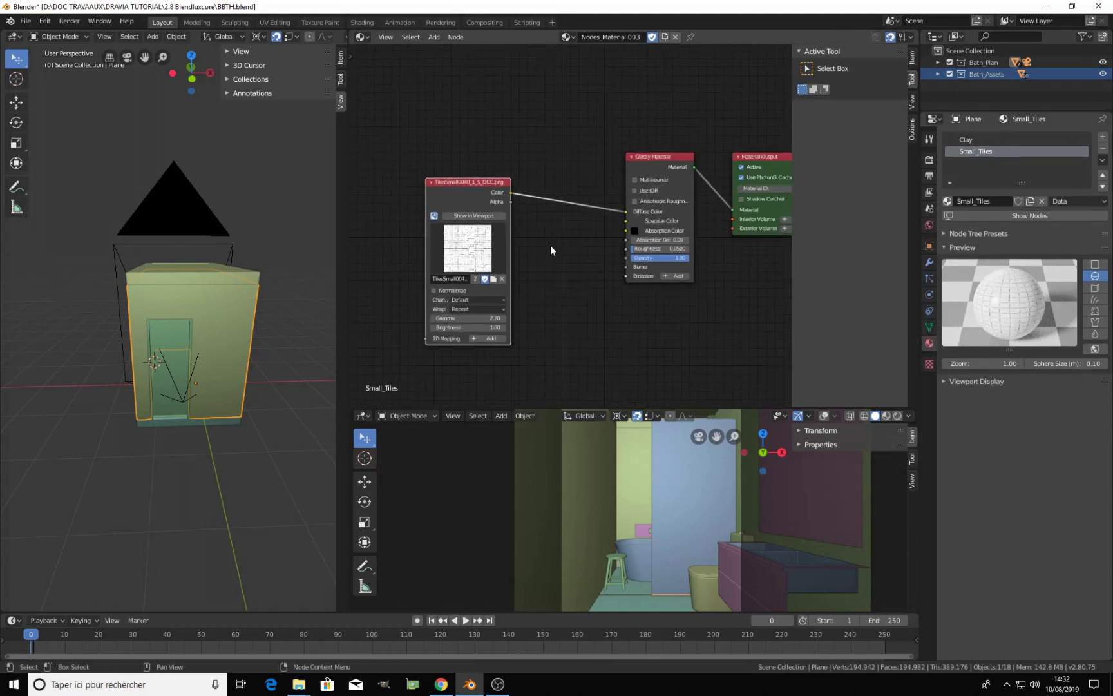
drag(489, 178, 470, 202)
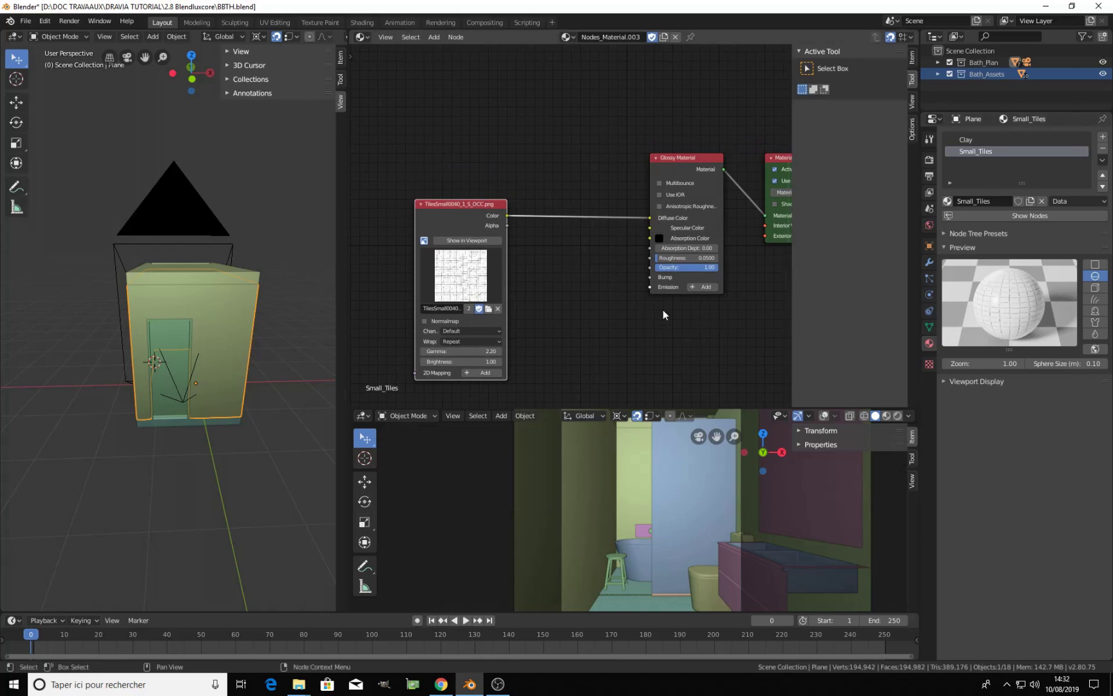
scroll(612, 287, up, 2)
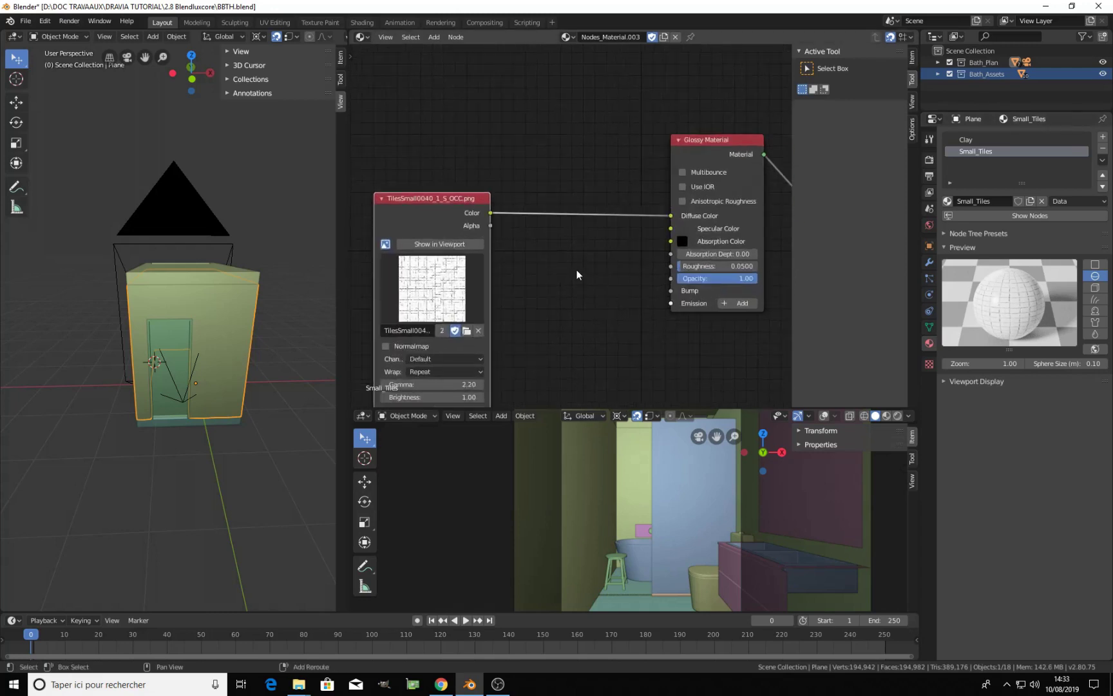
Insert a Color Math node in Mix mode between the image and the Diffuse Color, with the image driving its Fac input
key(shift+a)
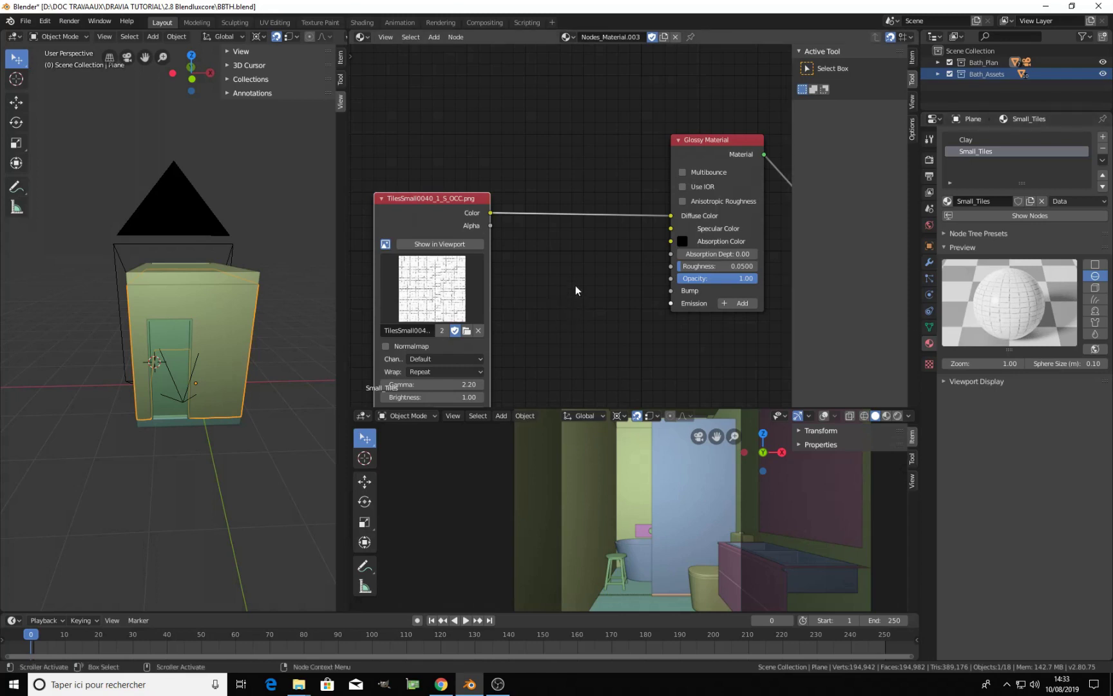
key(shift+a)
mouse_move(569, 270)
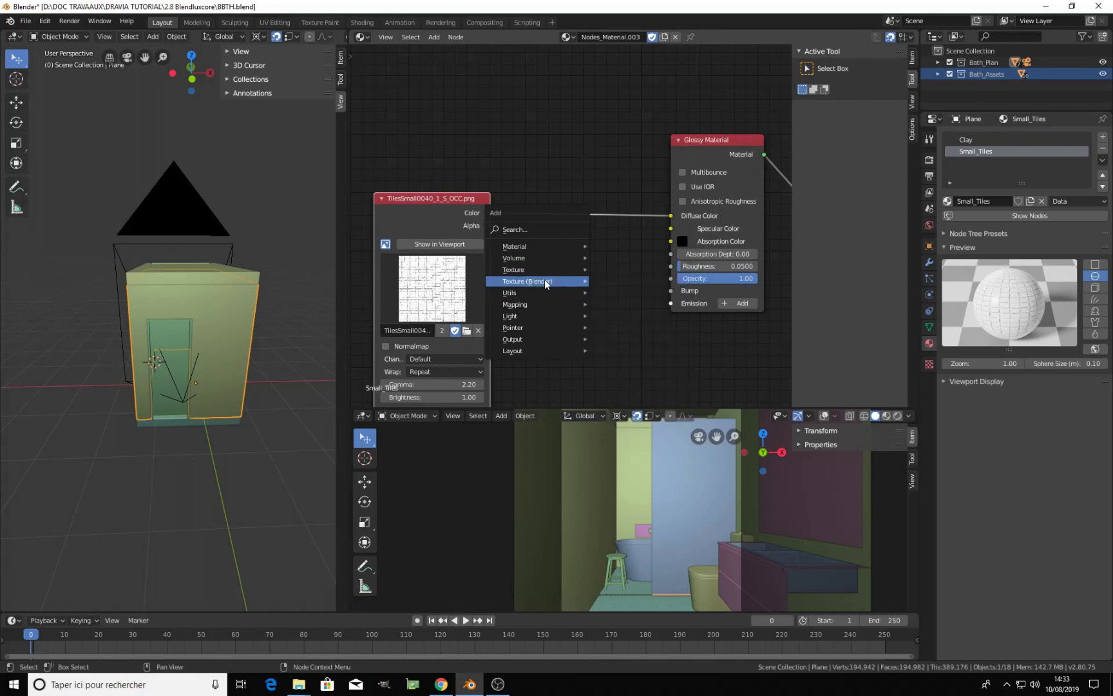
mouse_move(533, 290)
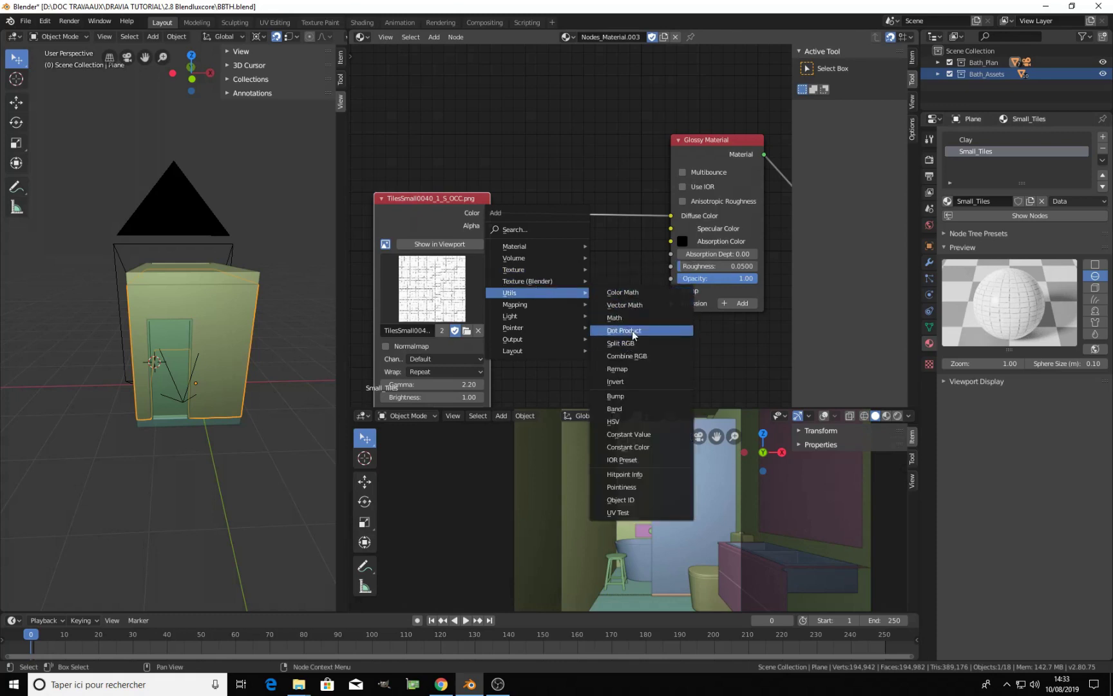
click(631, 294)
click(537, 188)
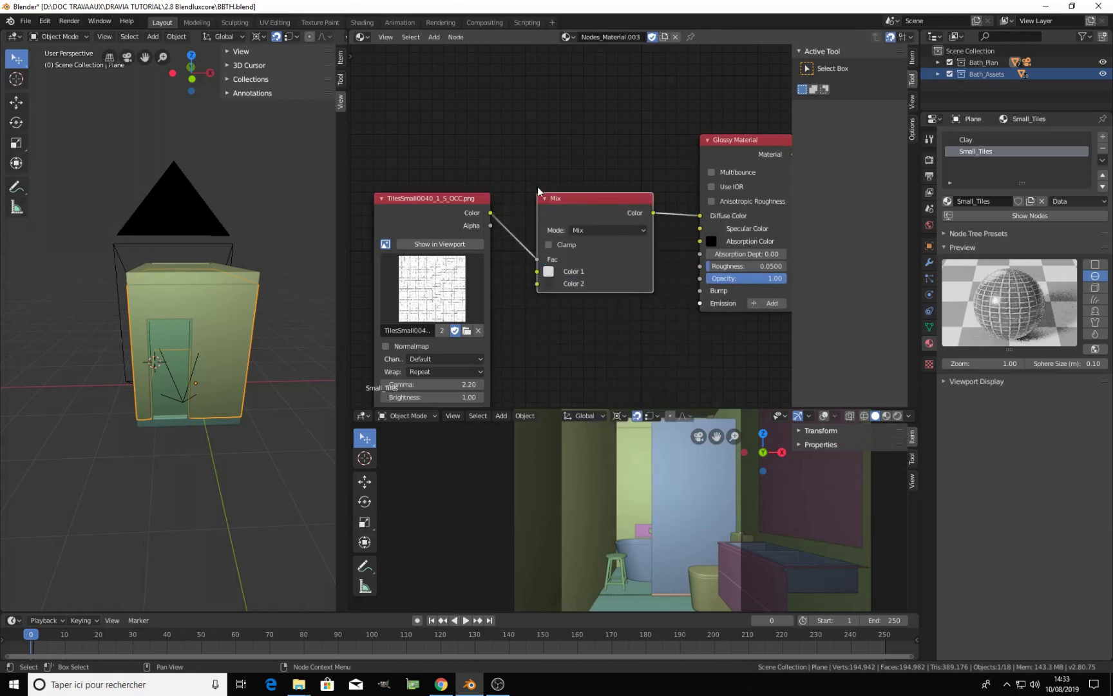
scroll(554, 278, up, 2)
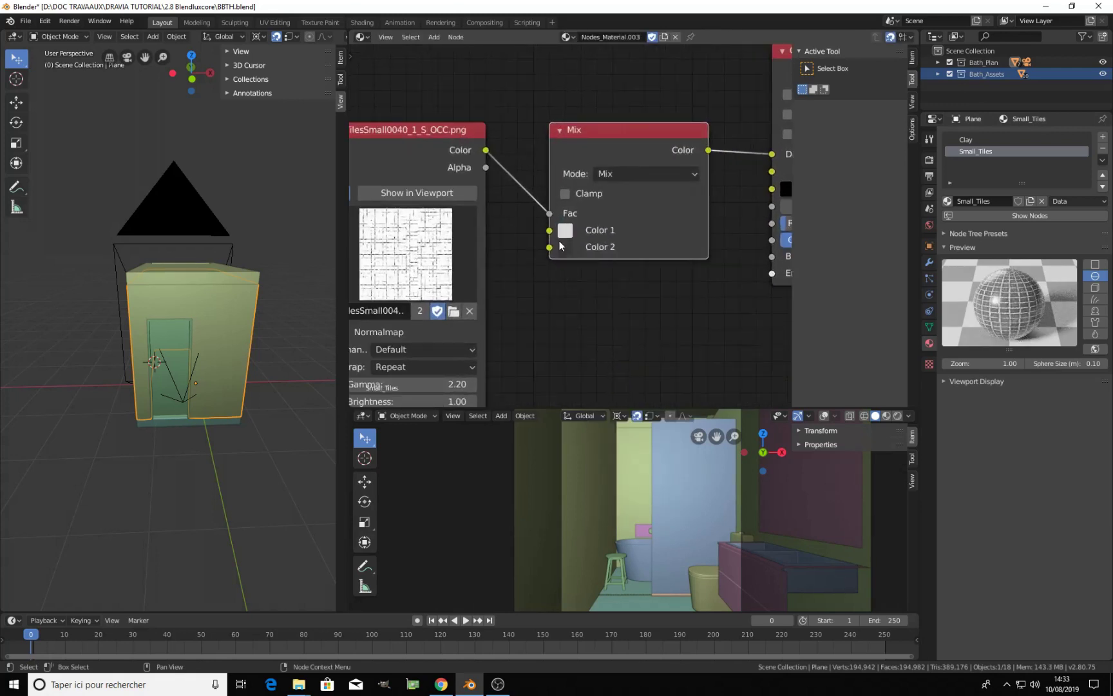
mouse_move(550, 213)
mouse_down()
mouse_move(501, 184)
mouse_move(548, 214)
mouse_up()
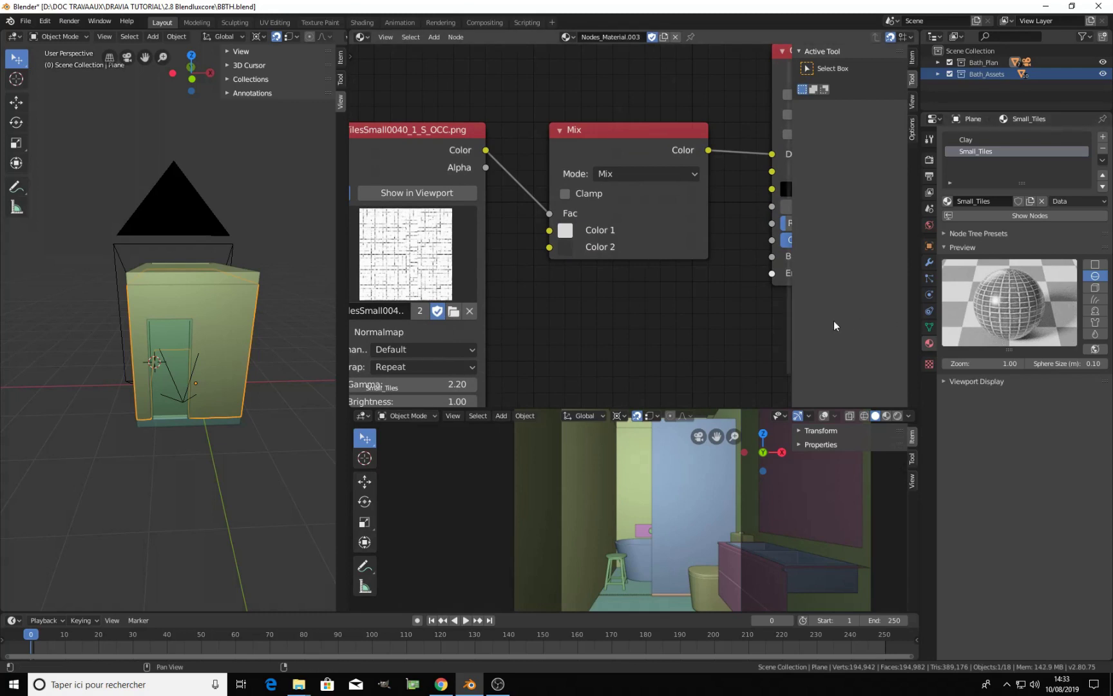
scroll(578, 303, up, 1)
scroll(579, 303, up, 1)
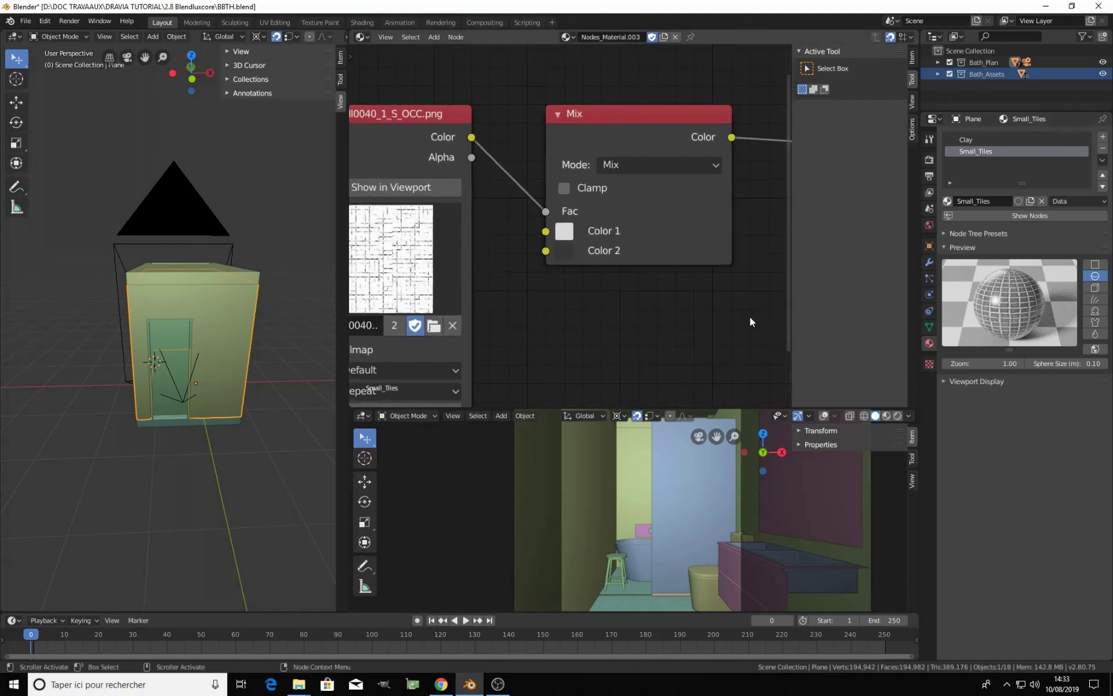
Preview the bathroom camera view in rendered shading, and return it to solid shading
scroll(664, 591, down, 1)
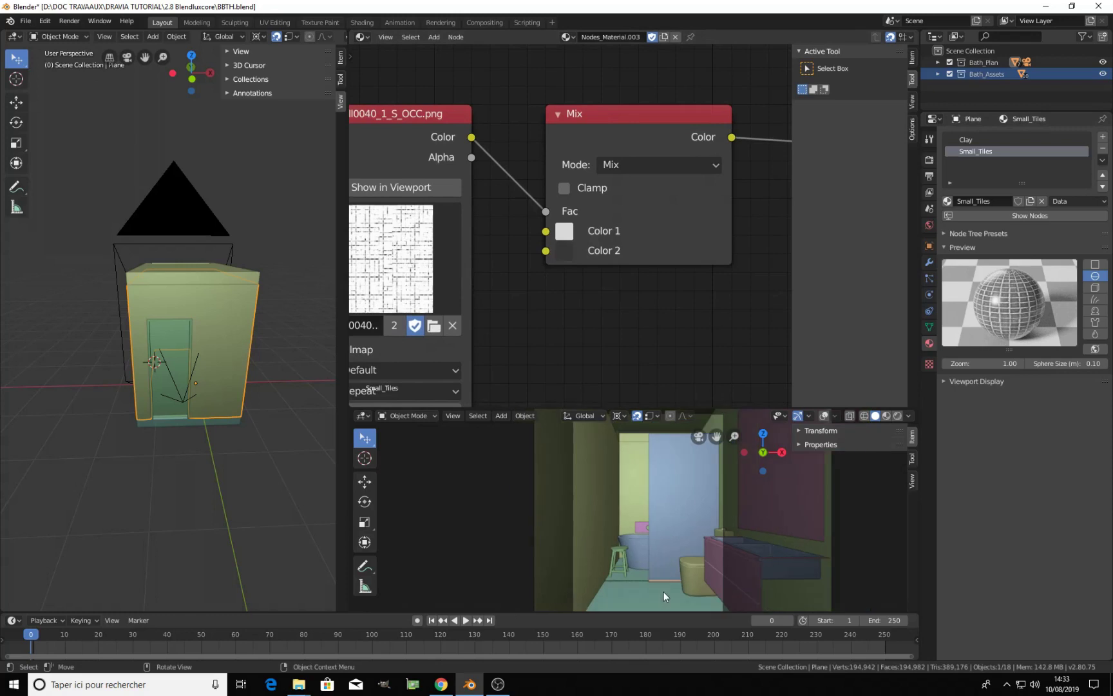
click(897, 416)
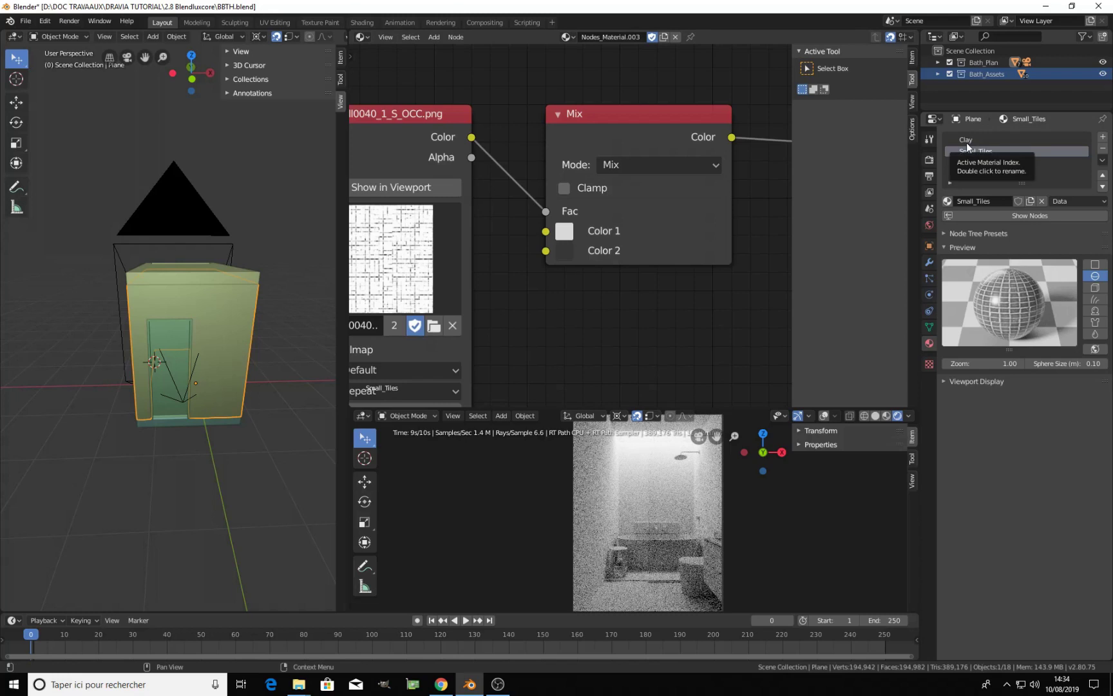
key(z)
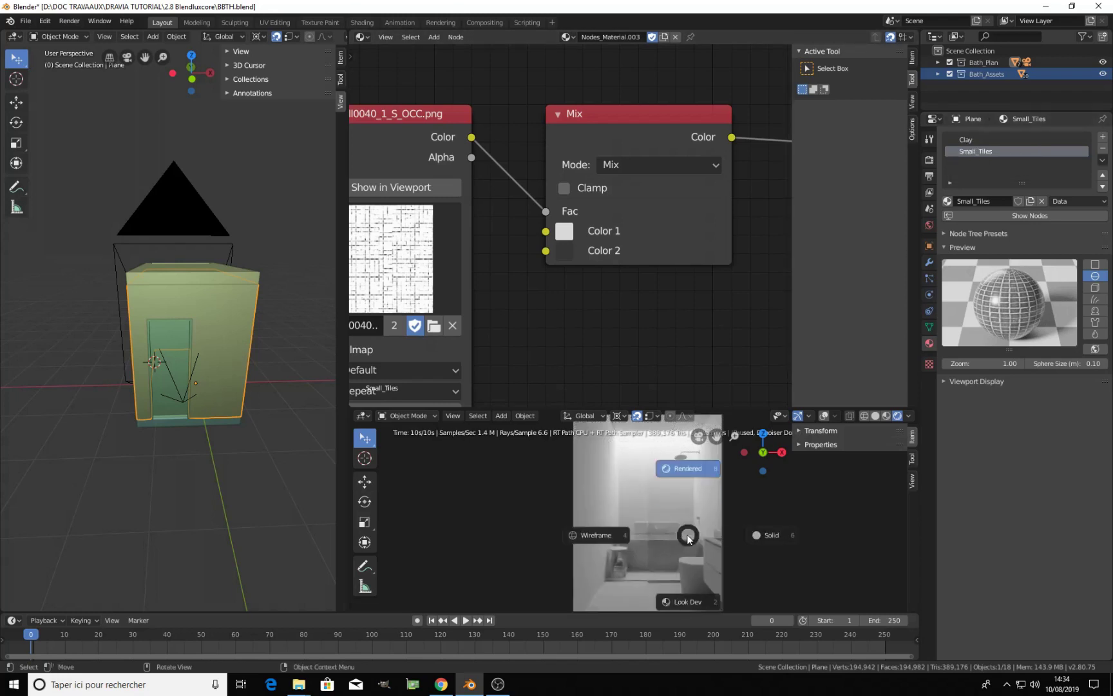
click(772, 538)
Assign the Small_Tiles material to the bathroom wall faces linked up to the seams, and return to Object Mode
key(Tab)
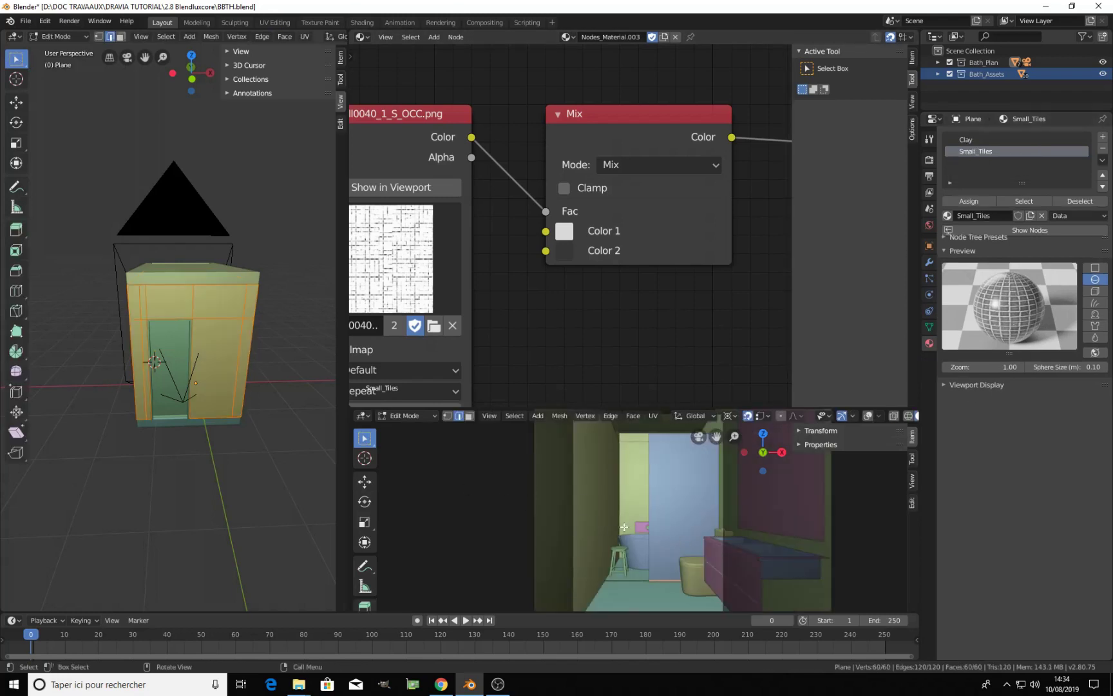
key(Tab)
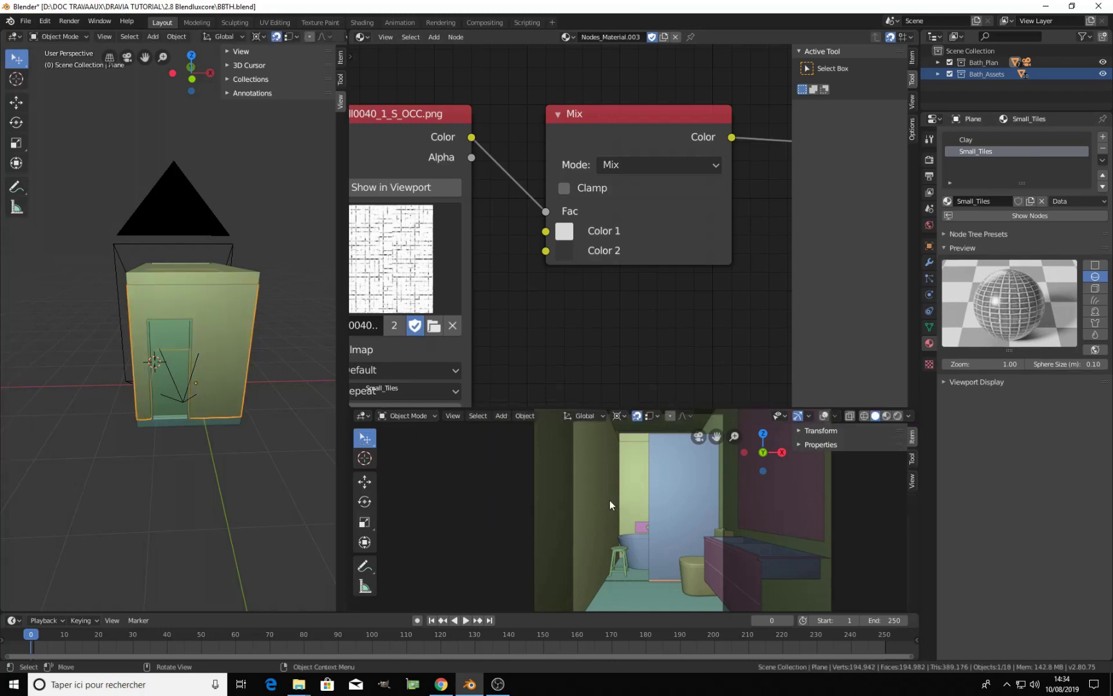
middle_drag(163, 349, 214, 345)
scroll(173, 379, up, 6)
key(Tab)
scroll(263, 380, up, 4)
click(193, 325)
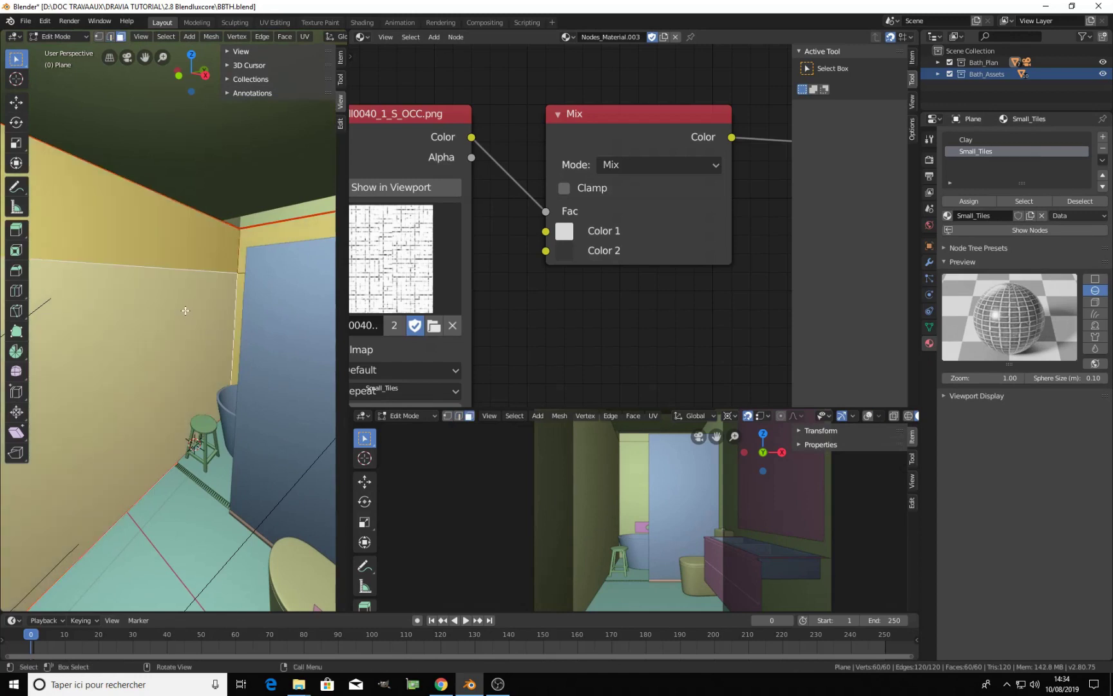
key(ctrl+l)
mouse_move(186, 310)
middle_down()
mouse_move(204, 316)
mouse_move(207, 302)
middle_up()
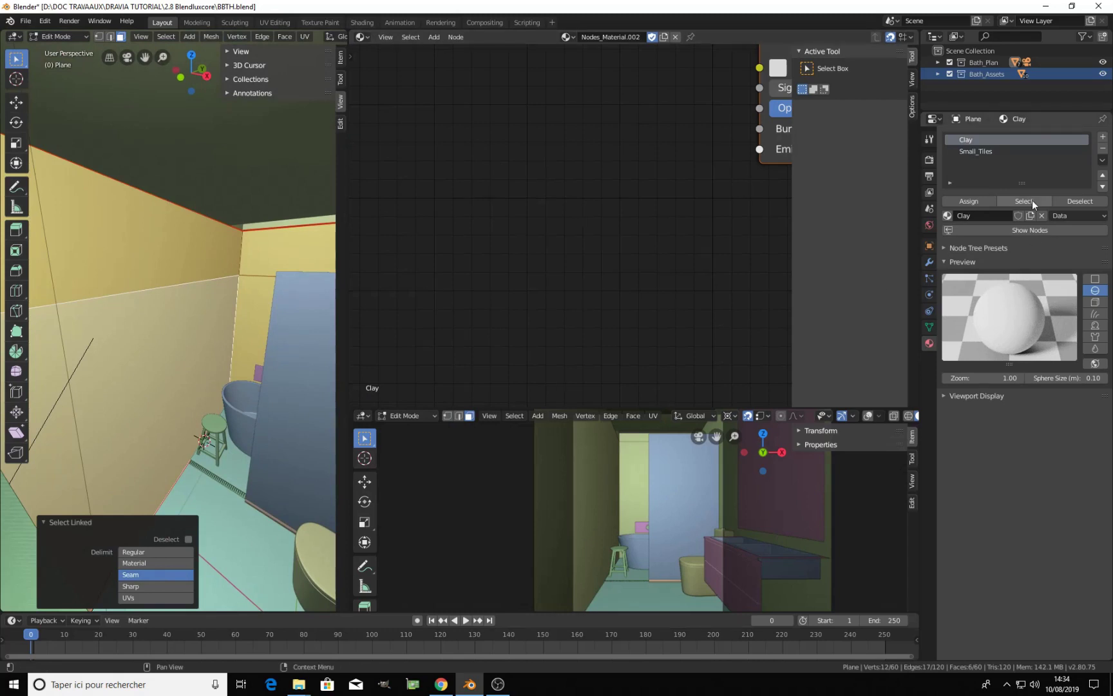
click(983, 152)
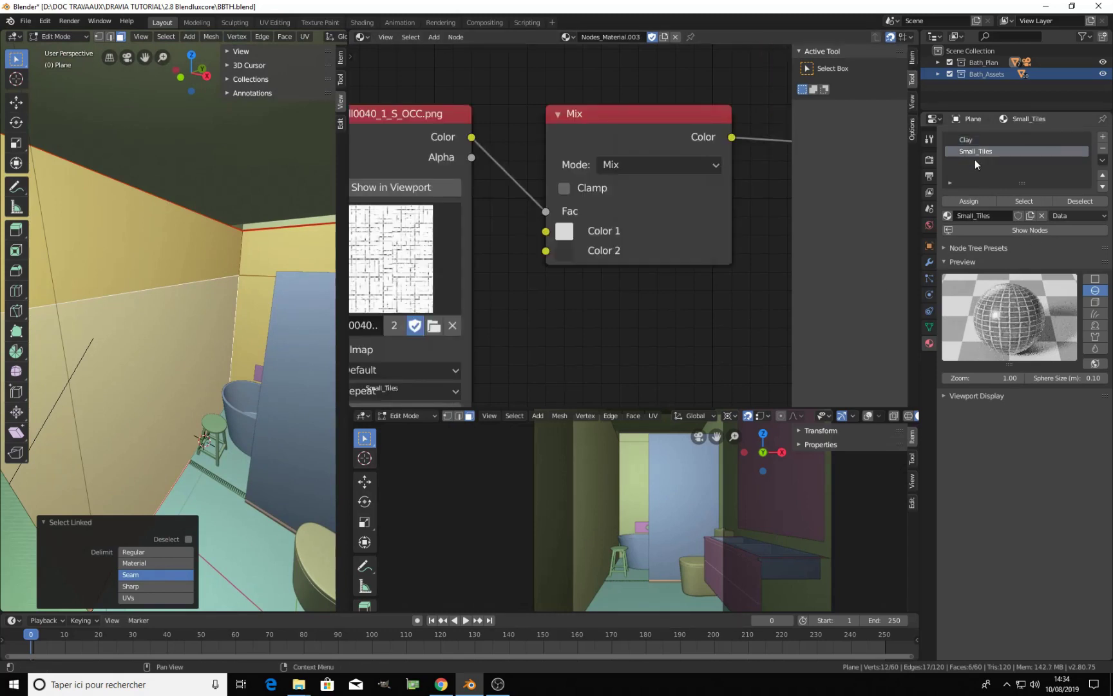
click(983, 201)
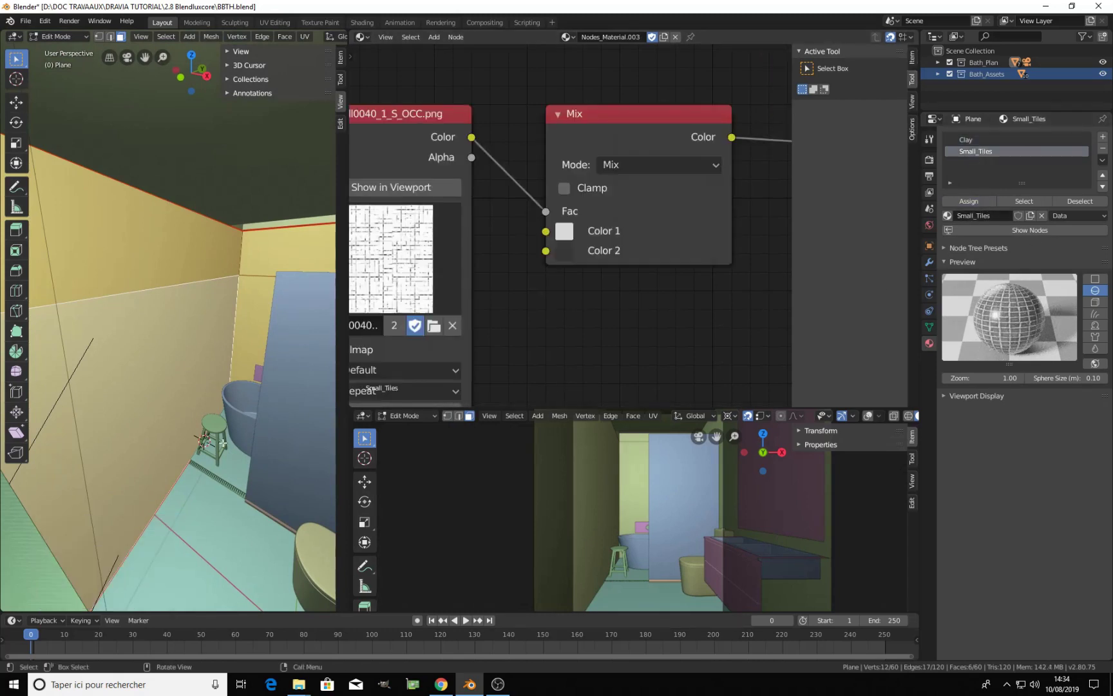
key(Tab)
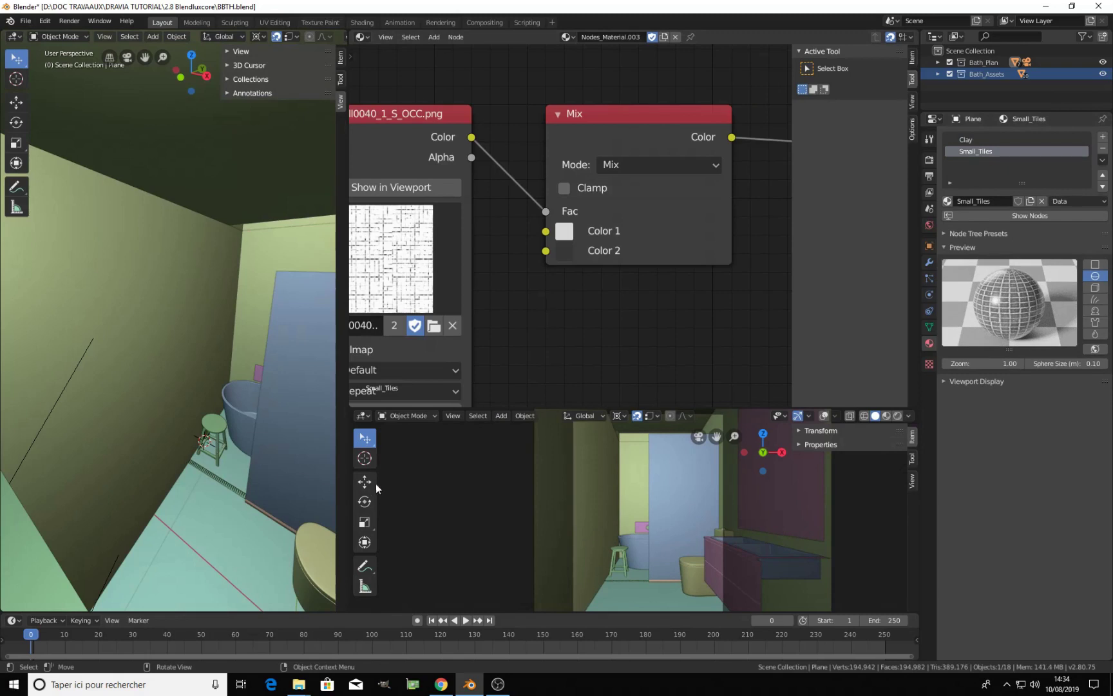
Inspect the tiled wall in Look Dev shading in the perspective view, and return that view to solid shading
scroll(279, 41, down, 5)
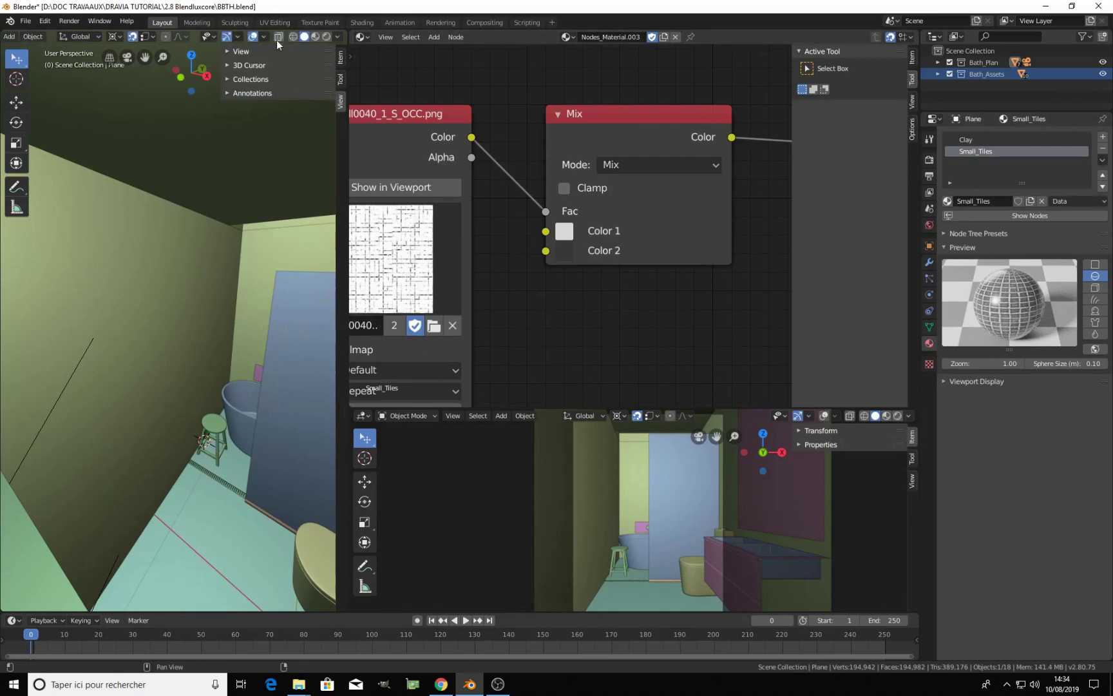
click(315, 36)
mouse_move(223, 327)
middle_down()
mouse_move(223, 339)
mouse_move(202, 317)
mouse_move(213, 310)
middle_up()
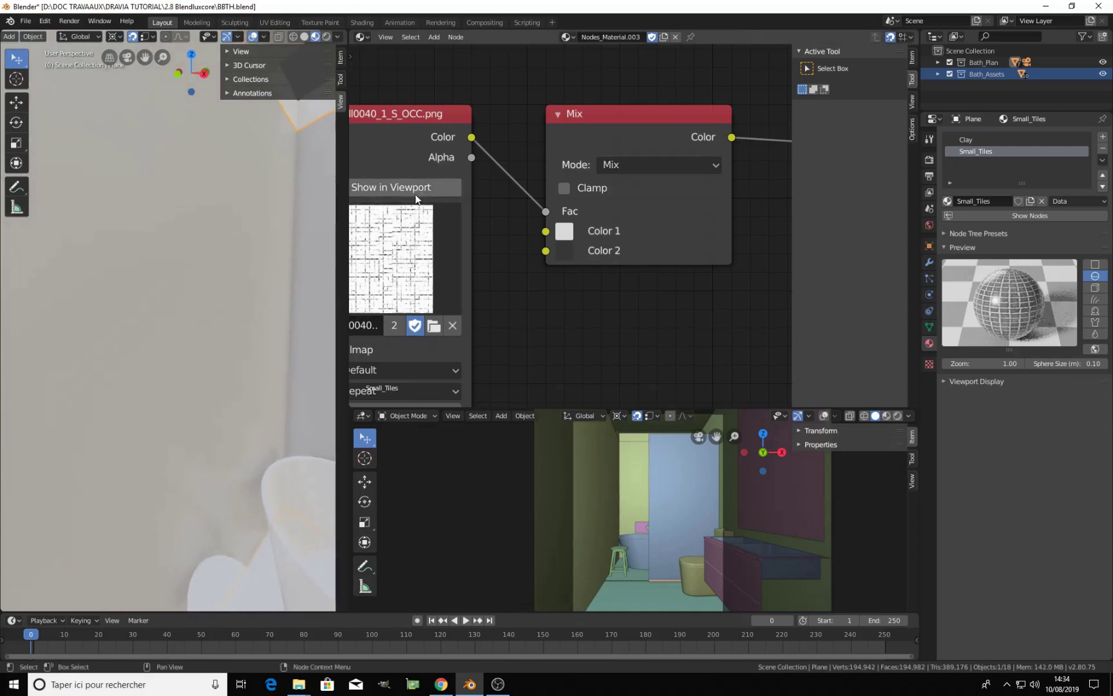
scroll(224, 305, down, 4)
middle_drag(220, 303, 256, 296)
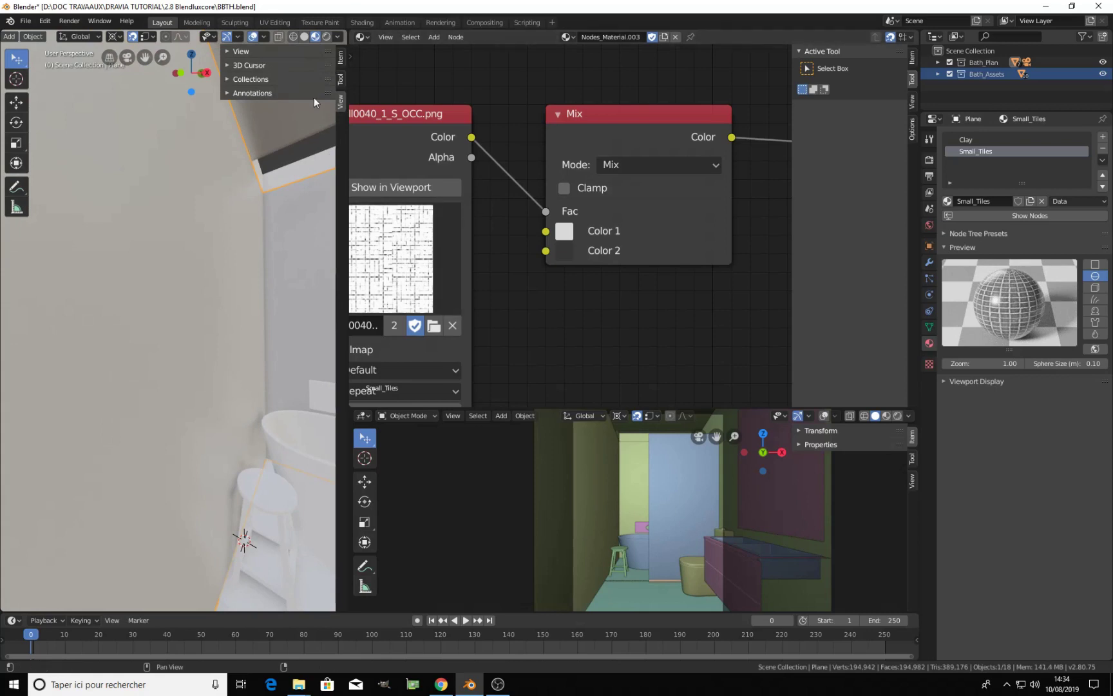
click(302, 36)
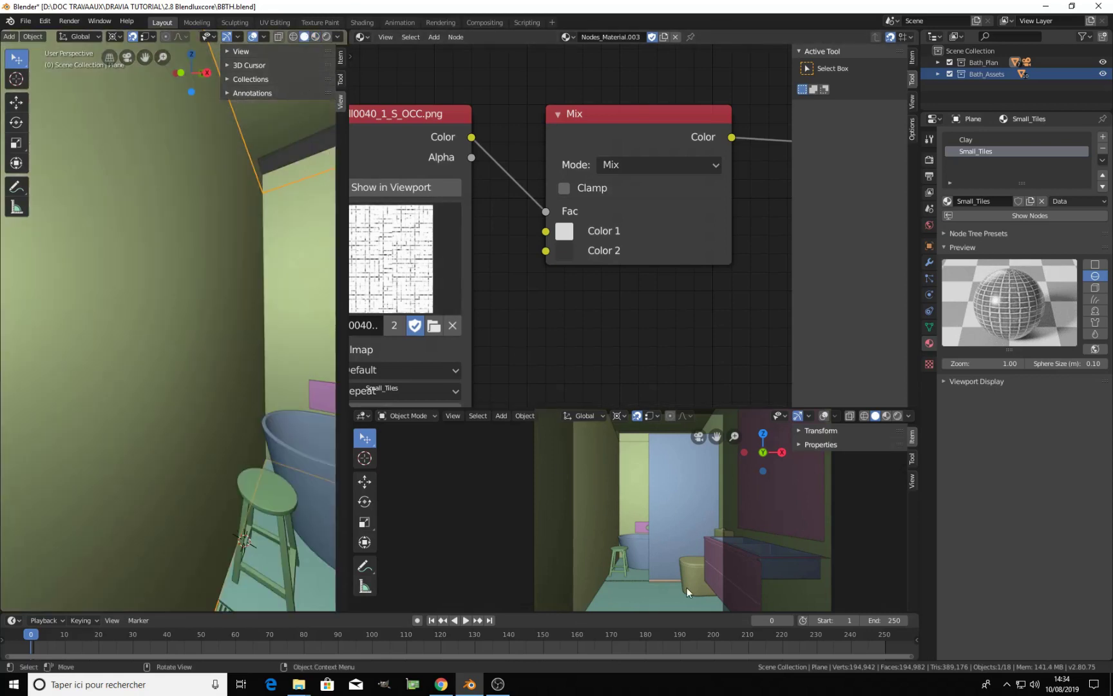
Preview the tiles assigned to the walls with a rendered camera view, and switch it back to solid shading
click(897, 415)
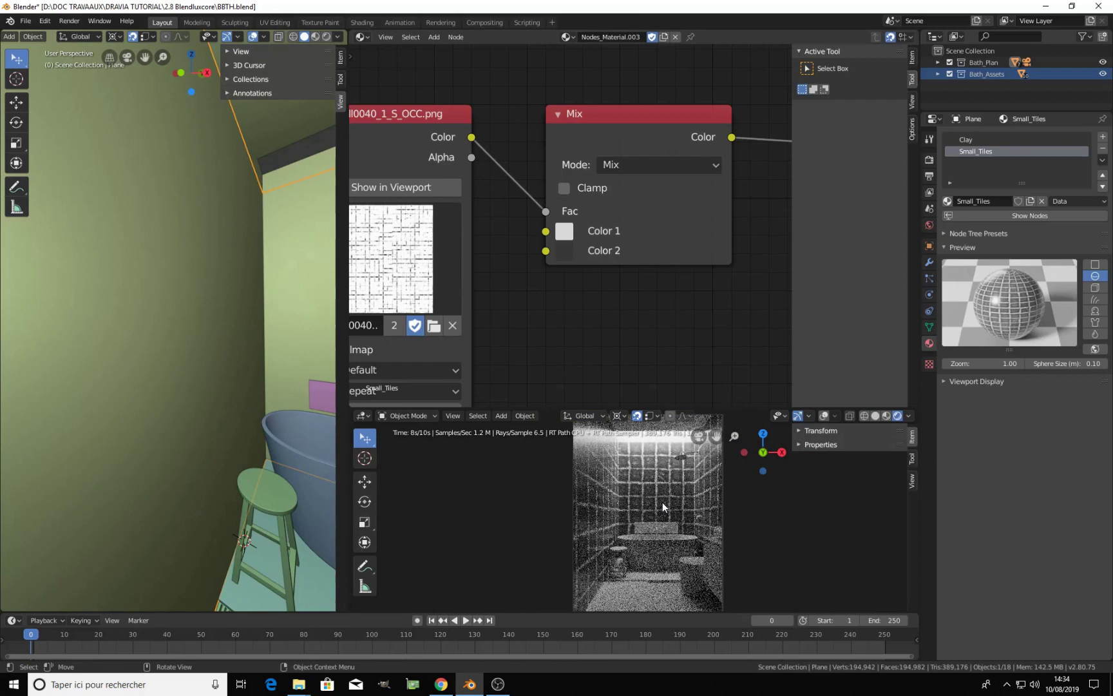
key(z)
click(730, 507)
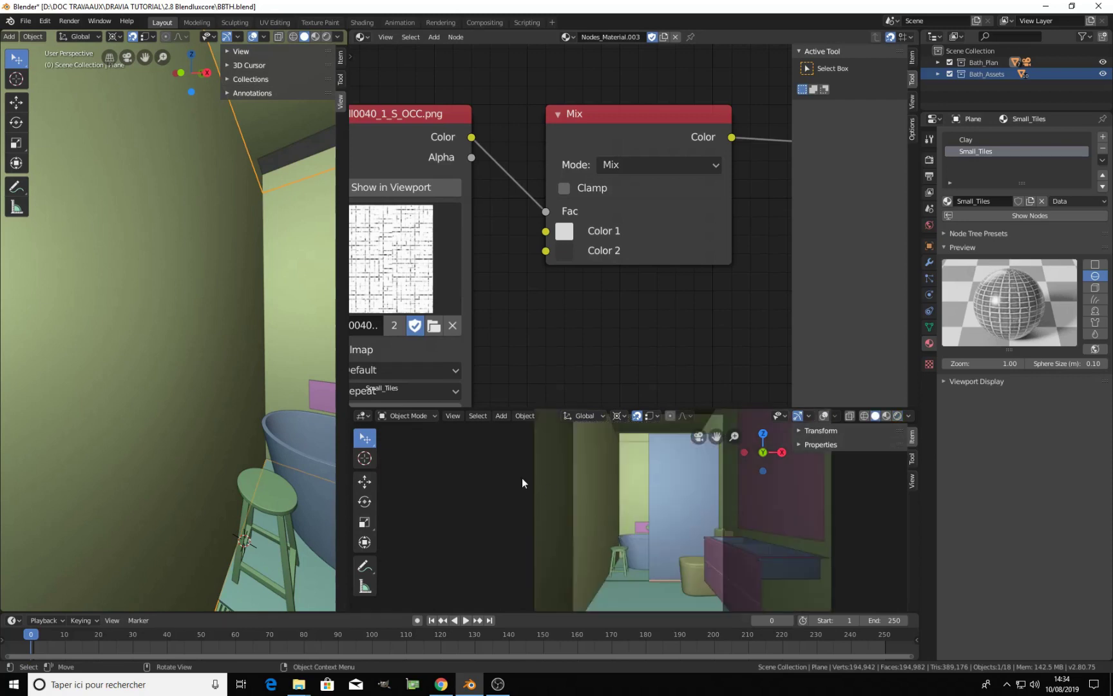
Add a 2D Mapping node to the tile image's 2D Mapping input and place it clear of the image node
middle_drag(511, 260, 624, 221)
scroll(574, 225, down, 4)
middle_drag(540, 244, 626, 188)
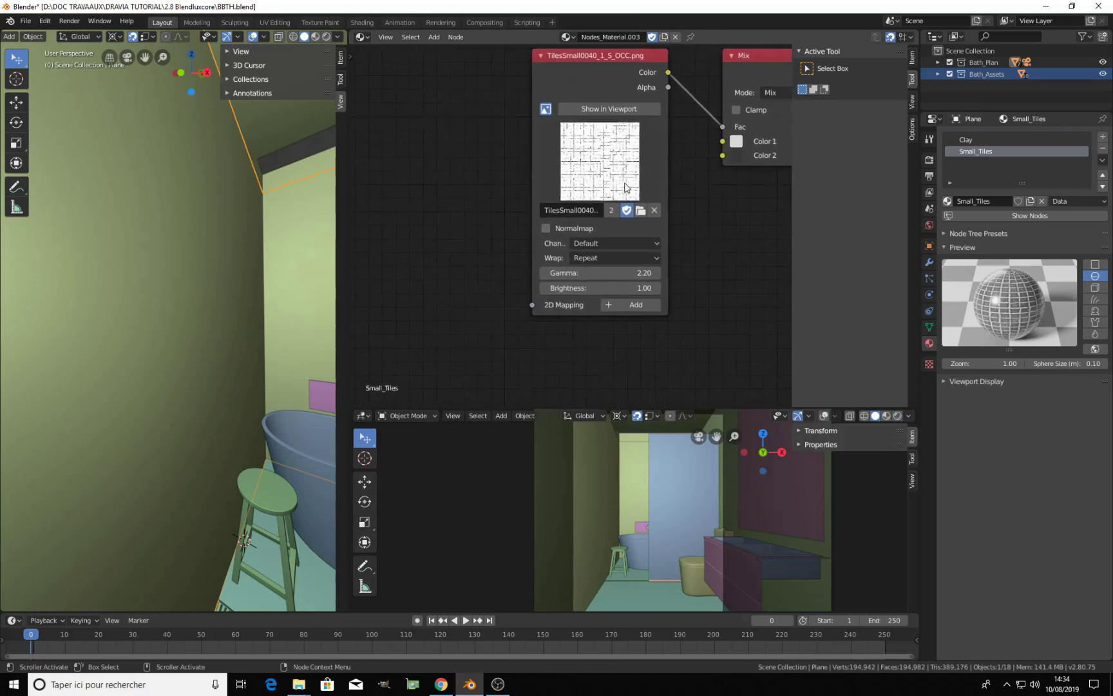
scroll(625, 187, up, 1)
middle_drag(583, 334, 595, 284)
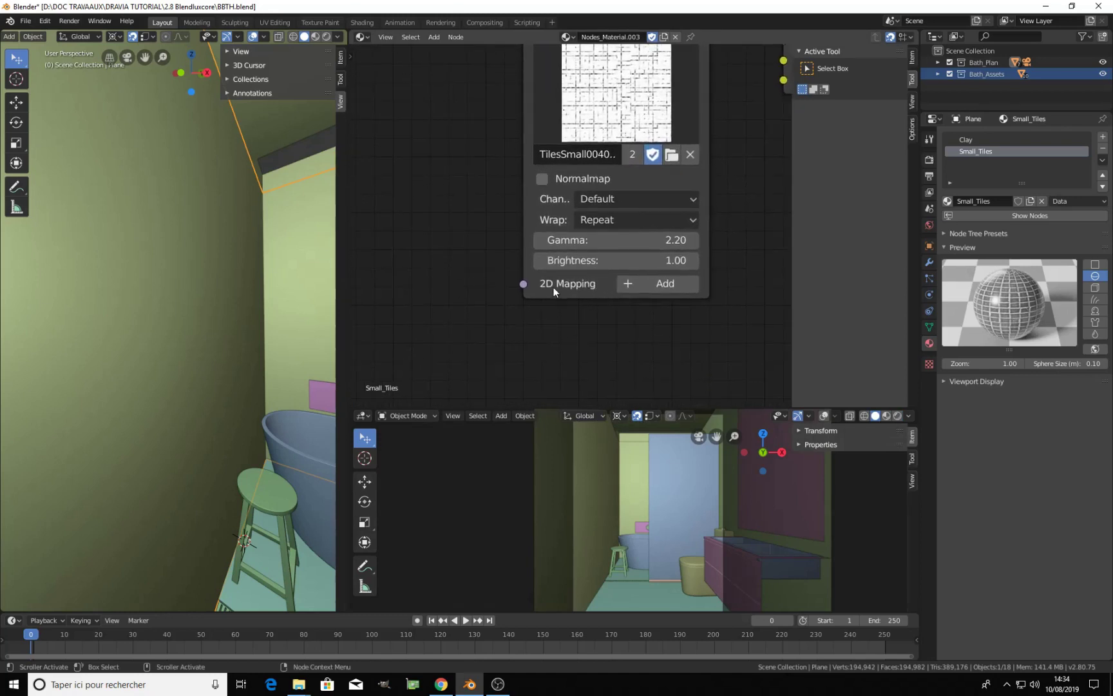
click(647, 284)
scroll(572, 227, down, 2)
middle_drag(436, 113, 546, 141)
drag(545, 140, 468, 201)
scroll(565, 231, up, 2)
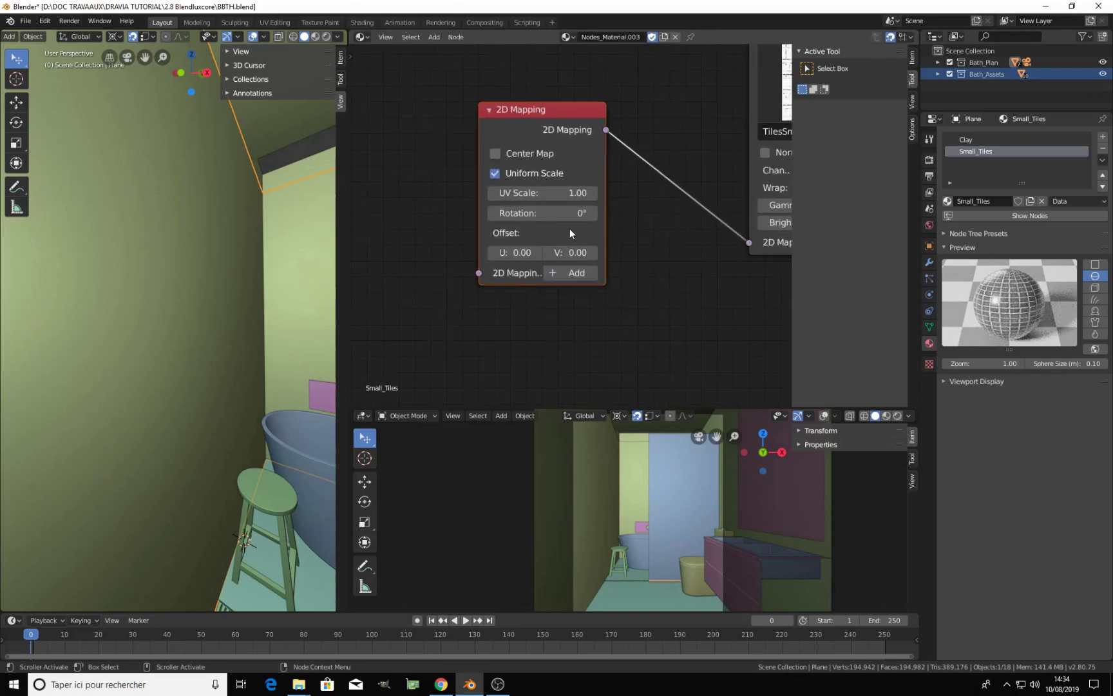
Set the 2D Mapping node's UV Scale to 10
click(547, 192)
text(10)
key(Return)
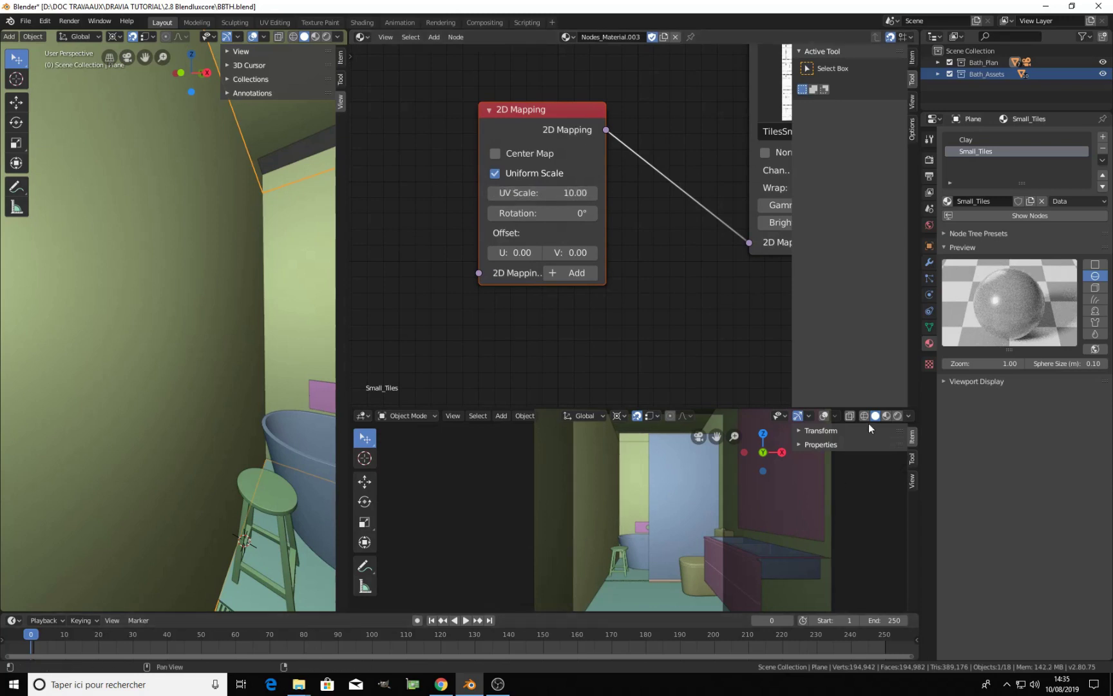
Show the camera view in rendered shading and enlarge its viewport to examine the scaled wall tiles
click(895, 416)
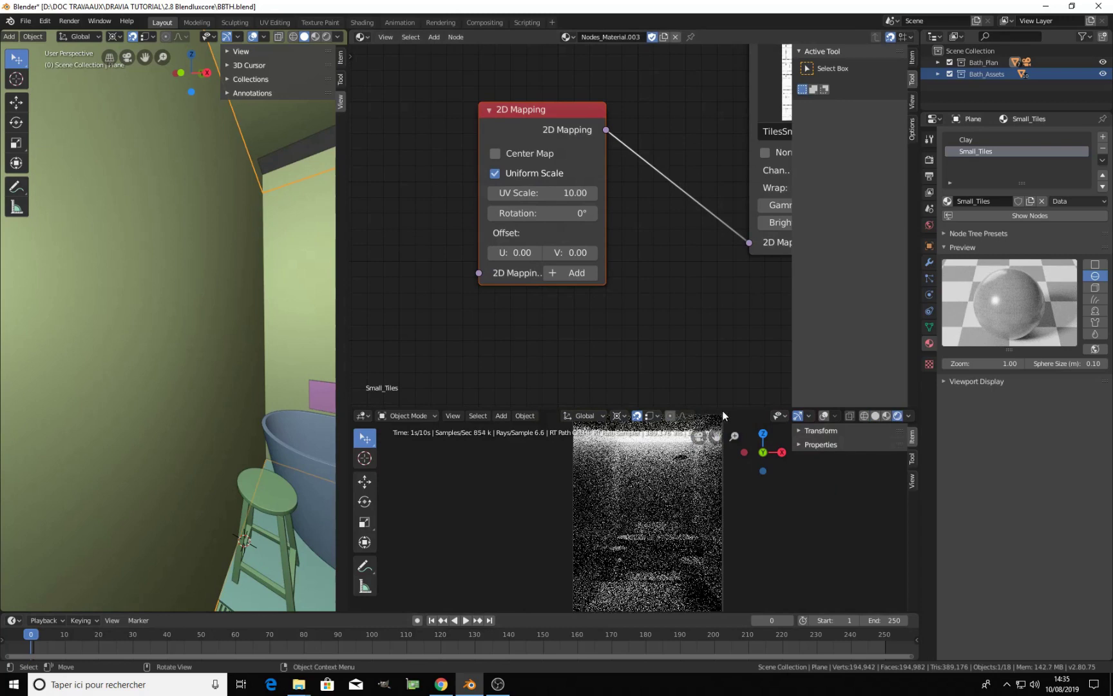
drag(727, 406, 724, 279)
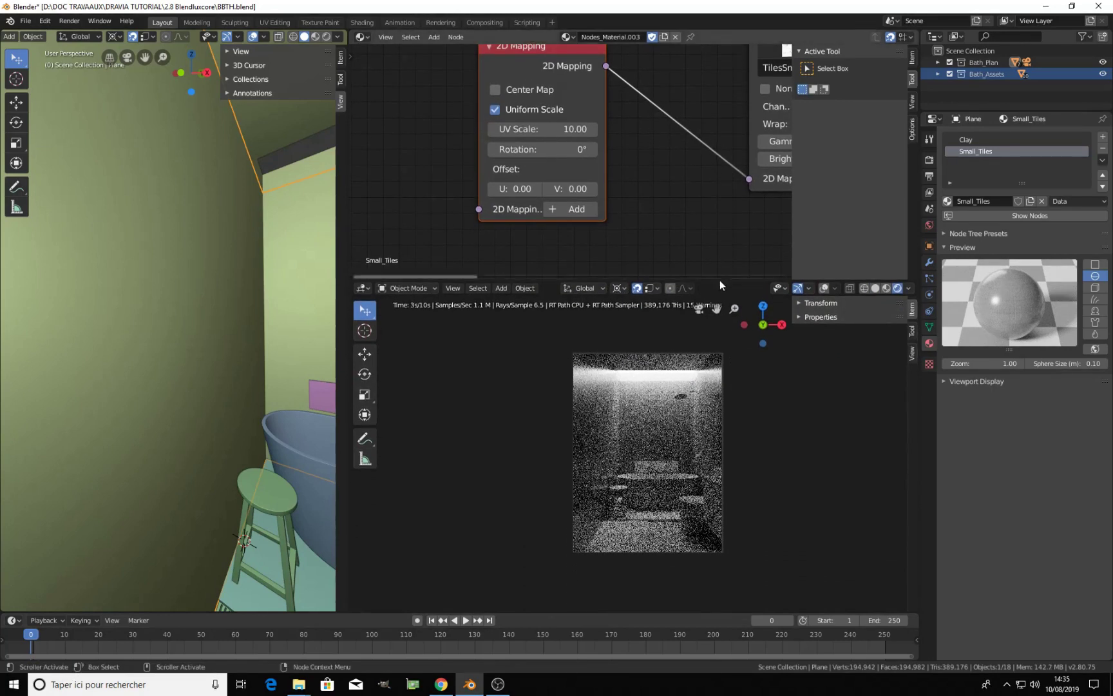
scroll(642, 503, up, 2)
scroll(643, 500, up, 1)
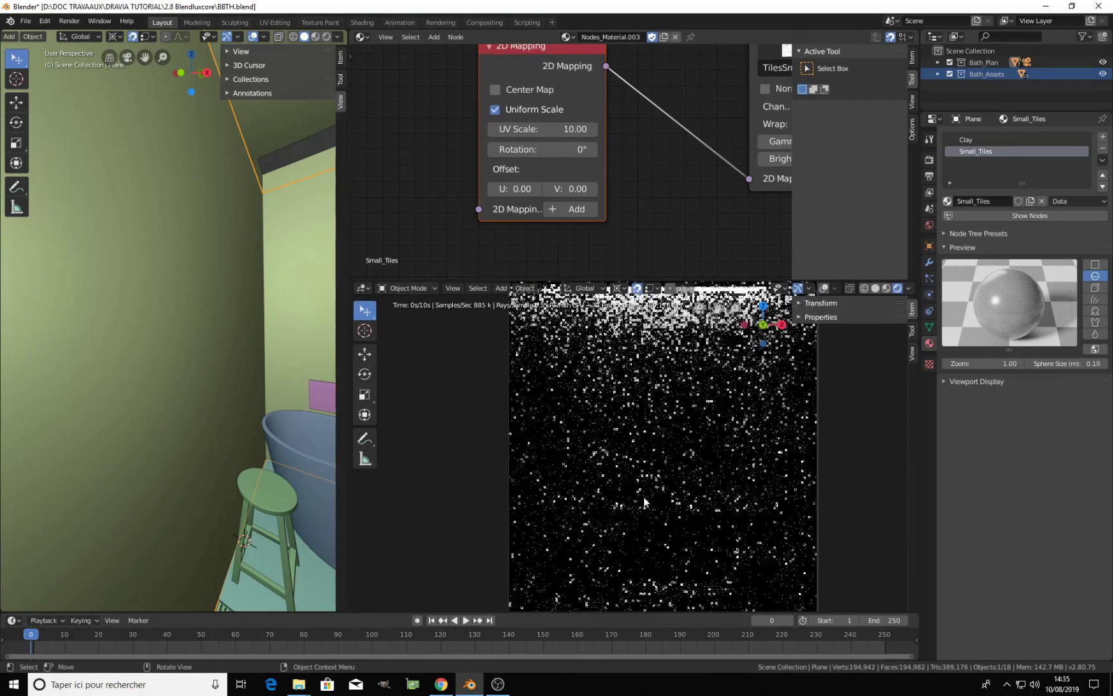
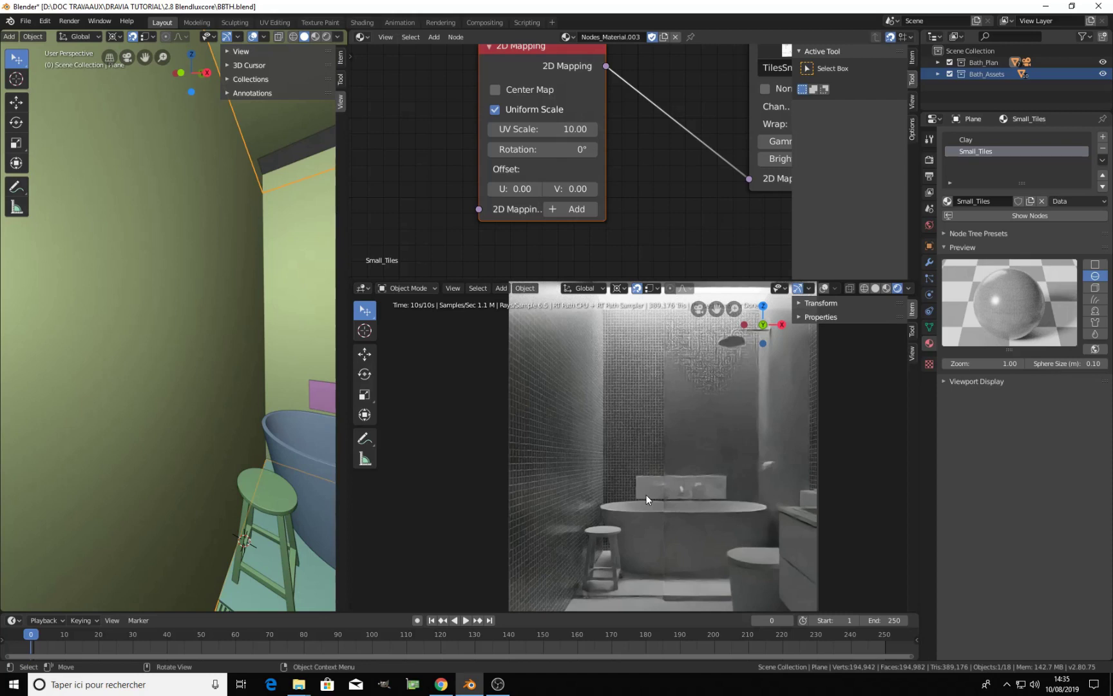
Line up the tile image node with the Mix node, and return the camera view to solid shading
scroll(628, 197, down, 3)
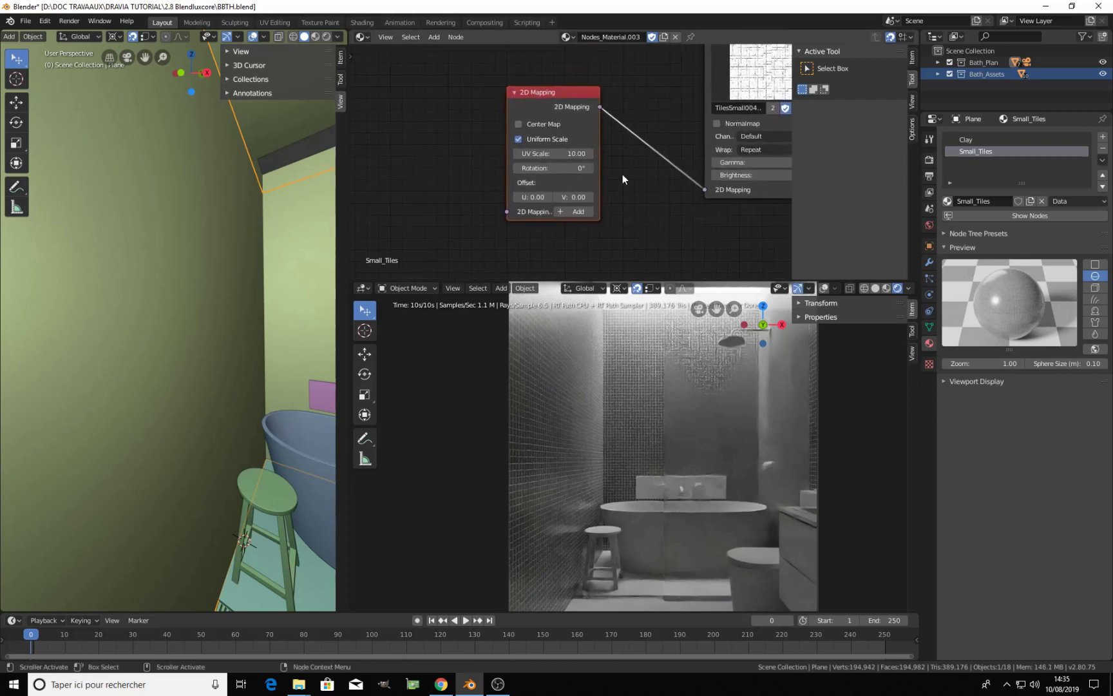
middle_drag(660, 210, 461, 207)
scroll(548, 205, down, 4)
middle_drag(624, 190, 563, 214)
middle_drag(613, 90, 559, 72)
scroll(487, 117, down, 1)
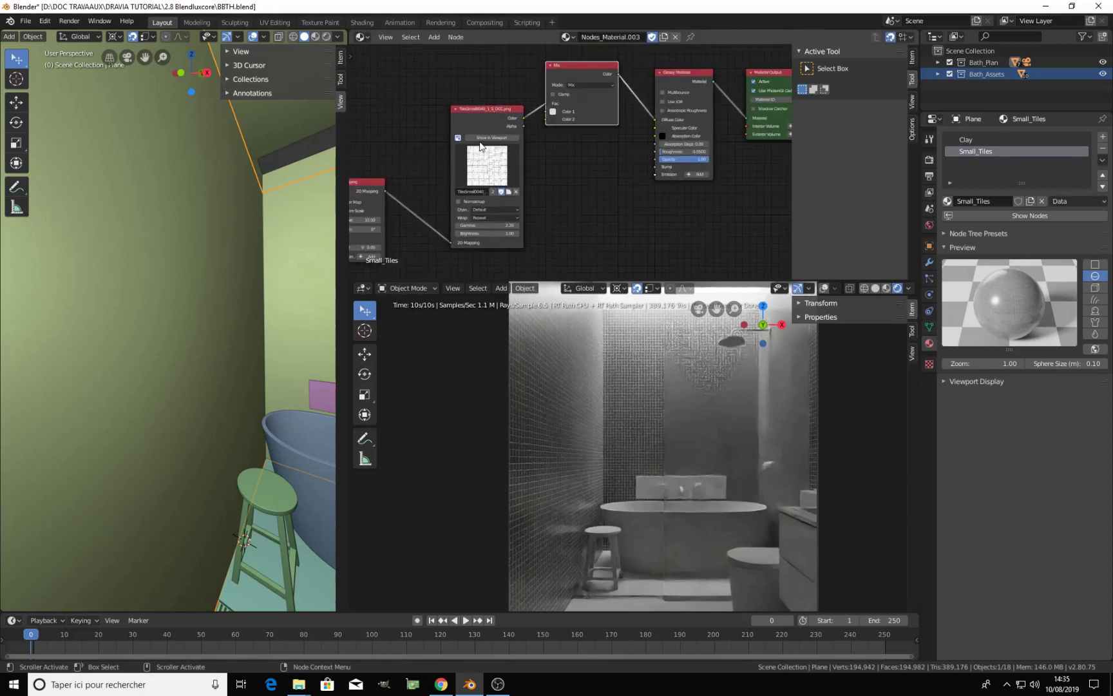
drag(486, 117, 464, 67)
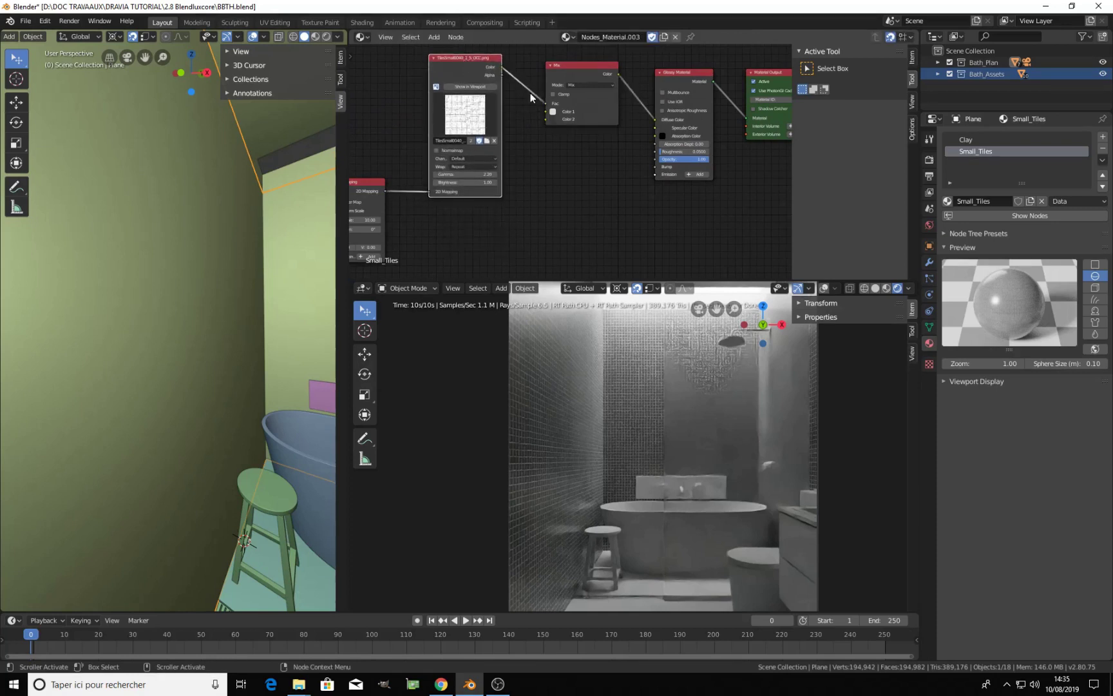
middle_drag(603, 145, 623, 151)
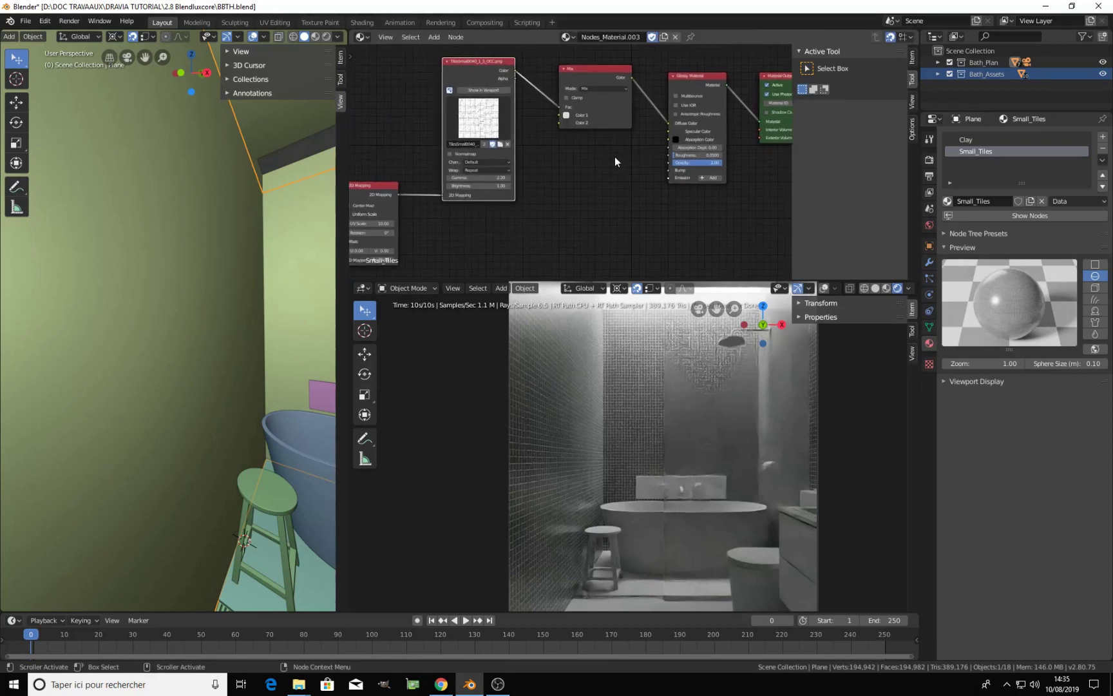
key(z)
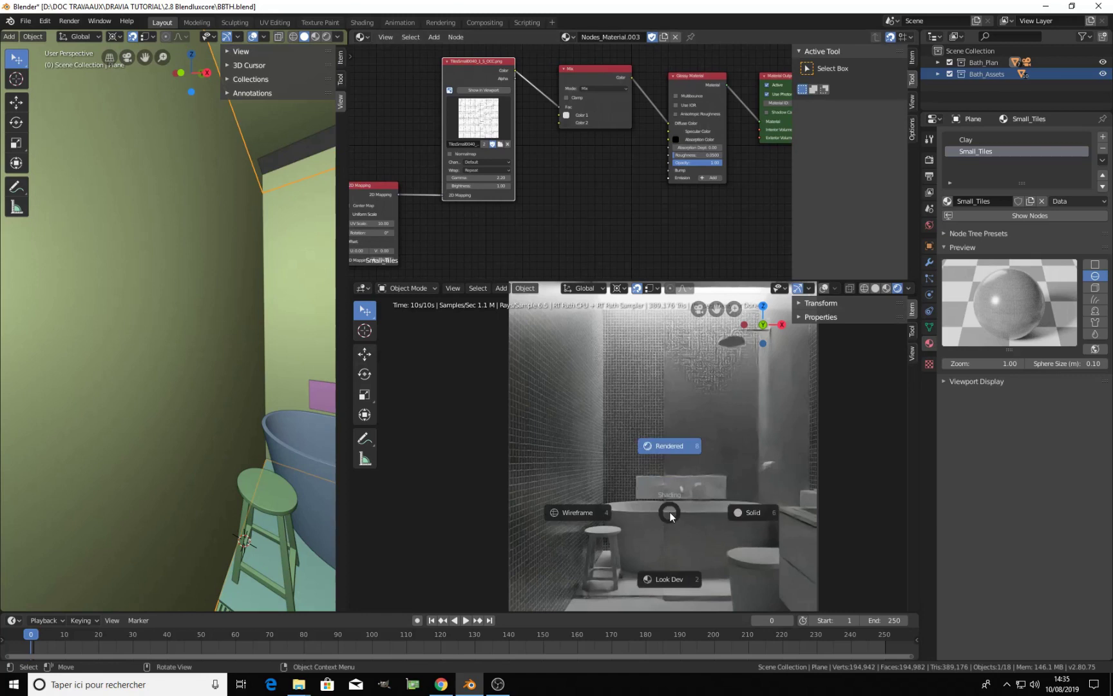
click(735, 511)
Lower the tile image node and connect its Color output to the Glossy Material's Bump input
middle_drag(479, 77, 452, 122)
scroll(491, 143, up, 2)
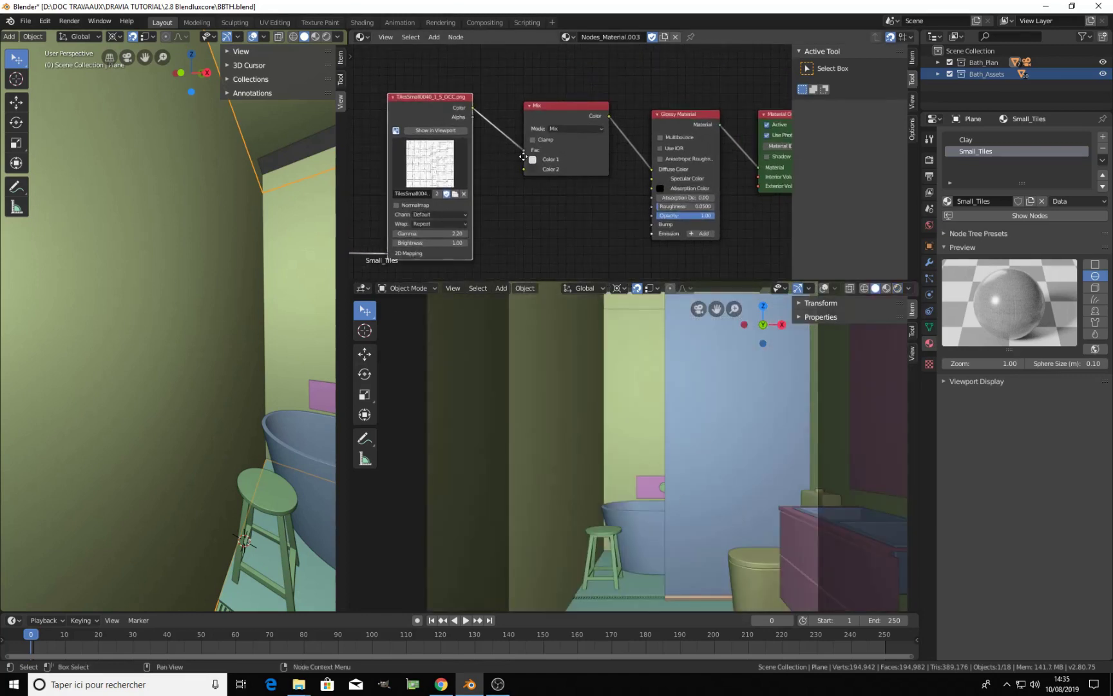
middle_drag(516, 168, 544, 122)
drag(466, 62, 450, 96)
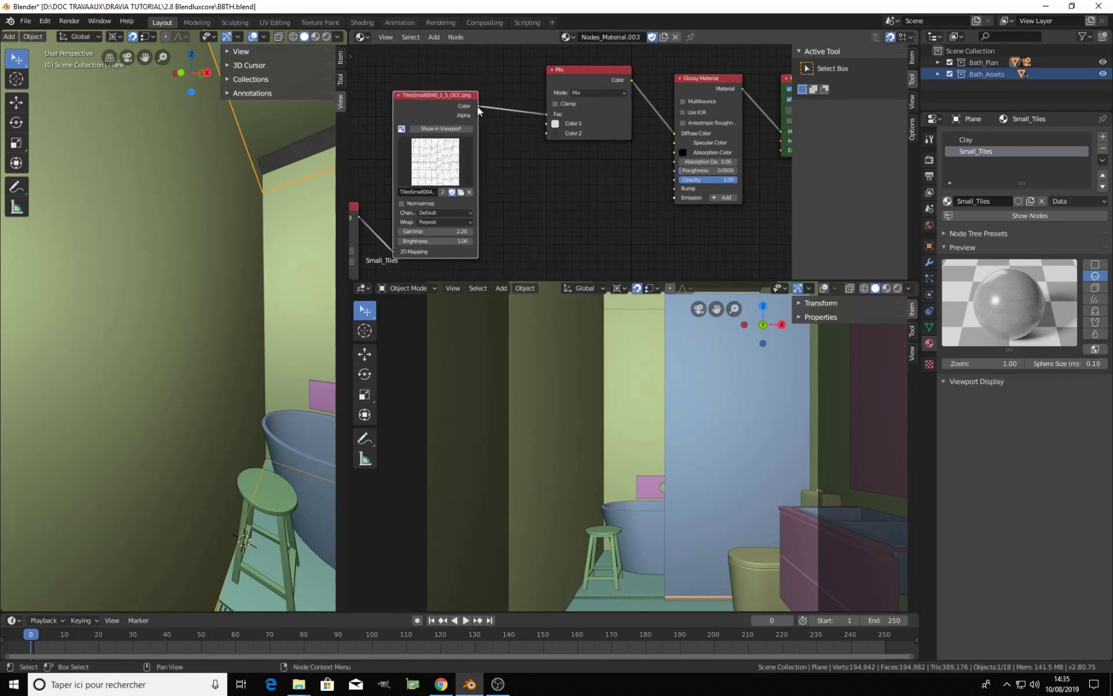
drag(478, 110, 676, 189)
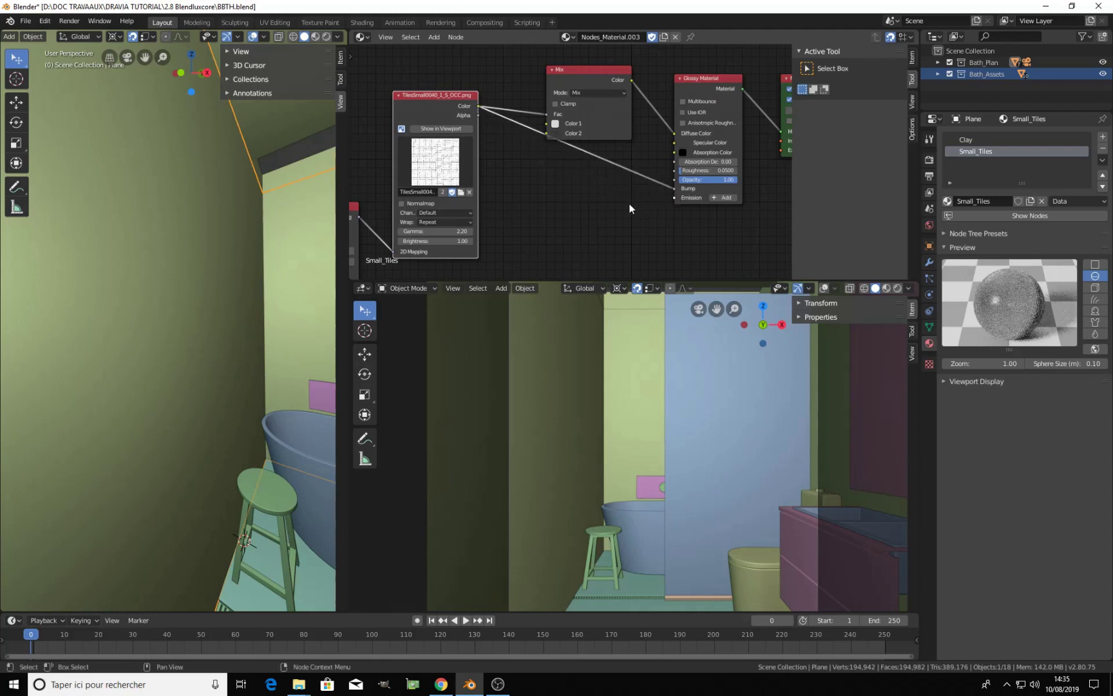
Insert a Bump node on the link between the tile image and the Glossy Material's Bump input
scroll(629, 204, up, 2)
scroll(628, 204, up, 1)
key(shift+a)
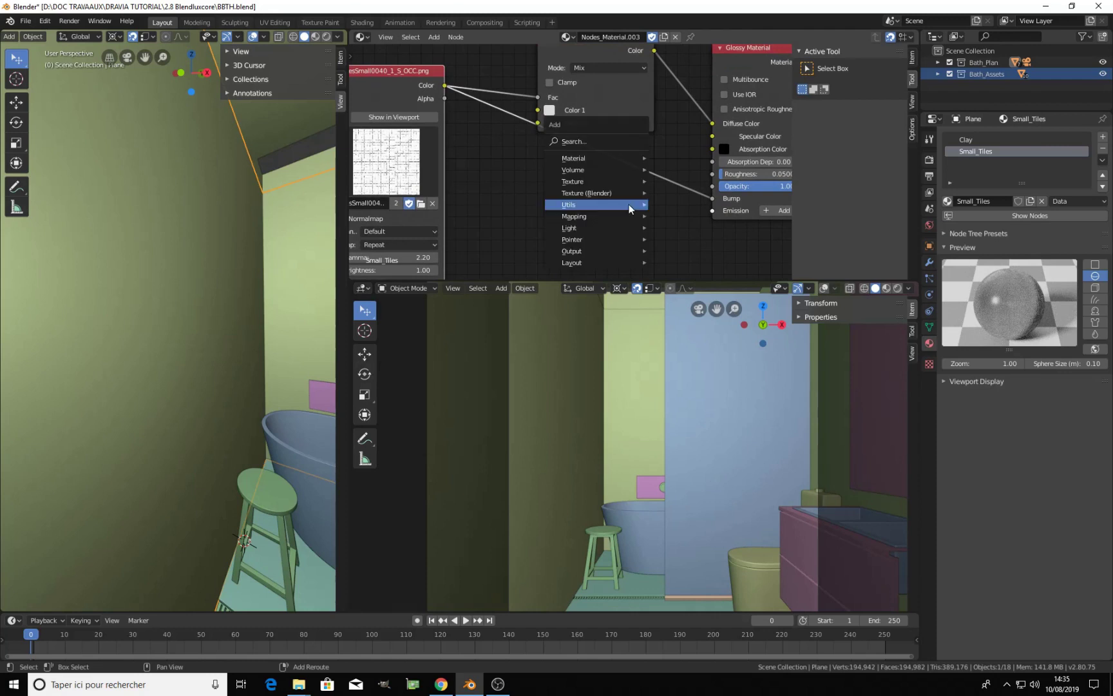
mouse_move(629, 204)
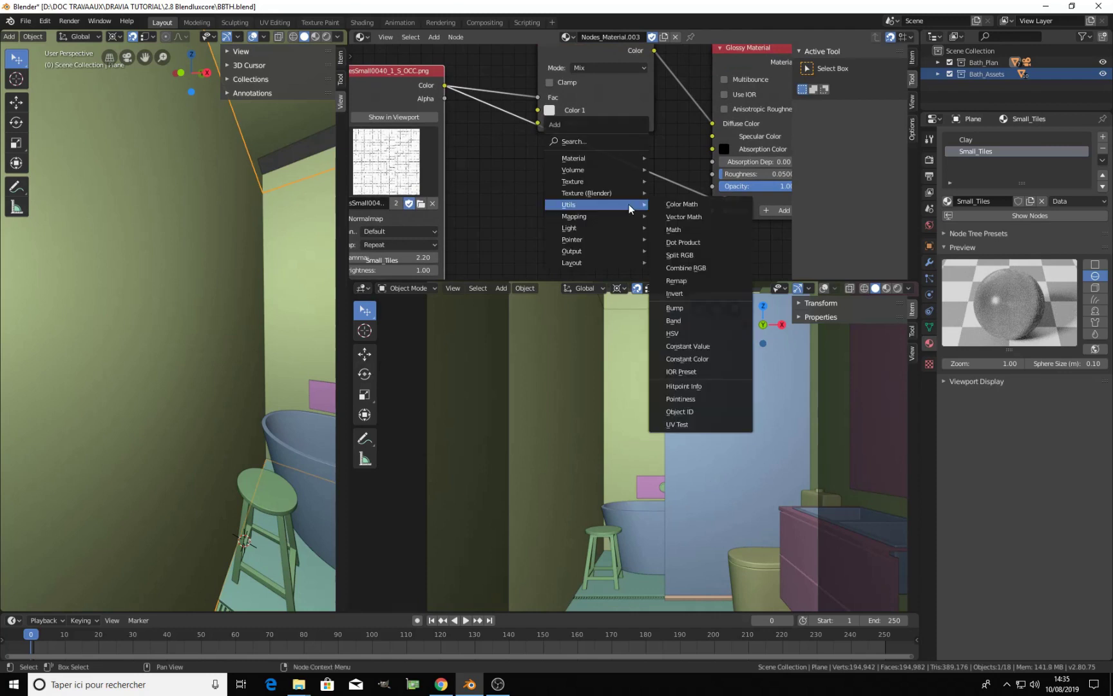
click(674, 307)
click(577, 193)
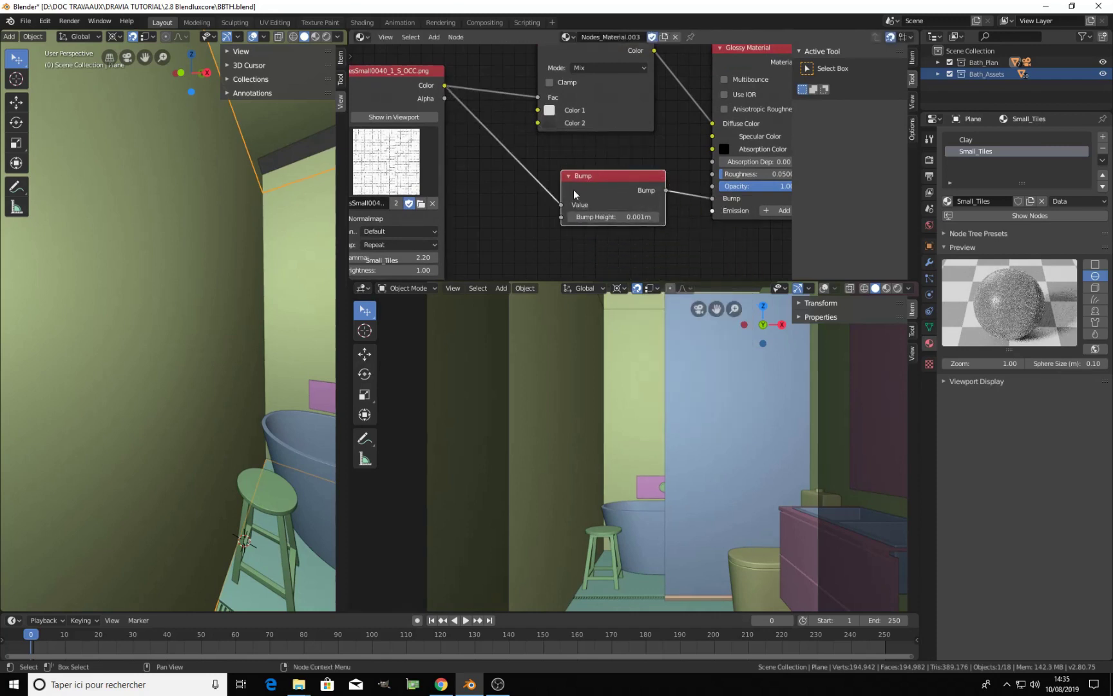
Preview the bump on the wall tiles in rendered shading from an angled close-up view
scroll(647, 238, up, 2)
middle_drag(647, 238, 624, 157)
scroll(623, 161, up, 3)
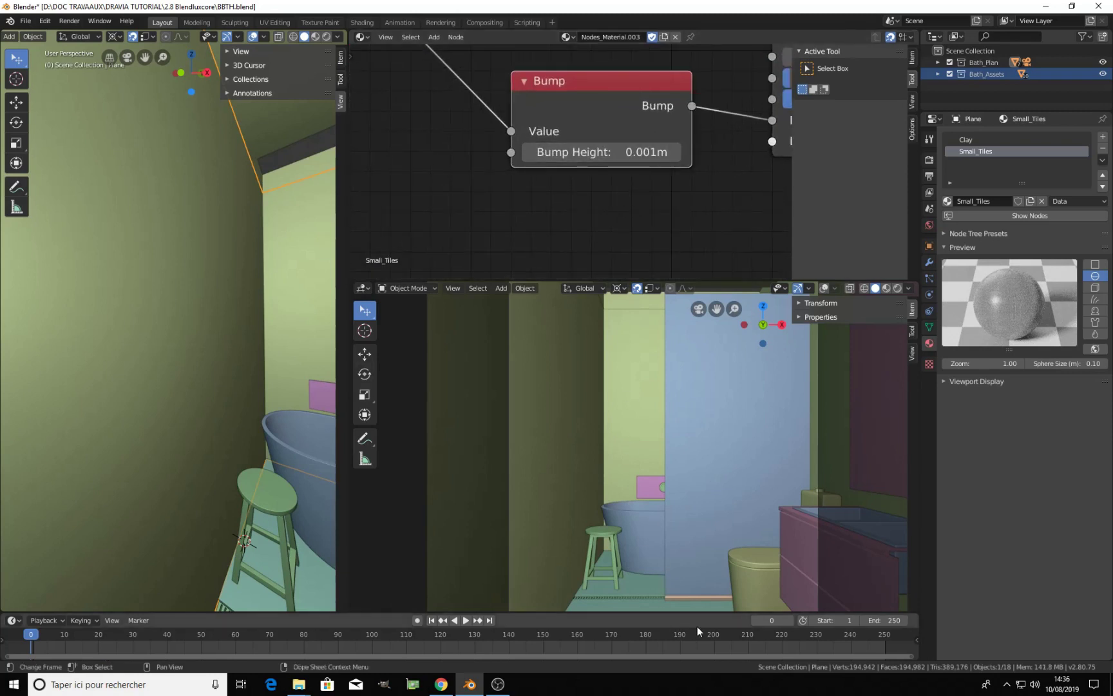
click(896, 288)
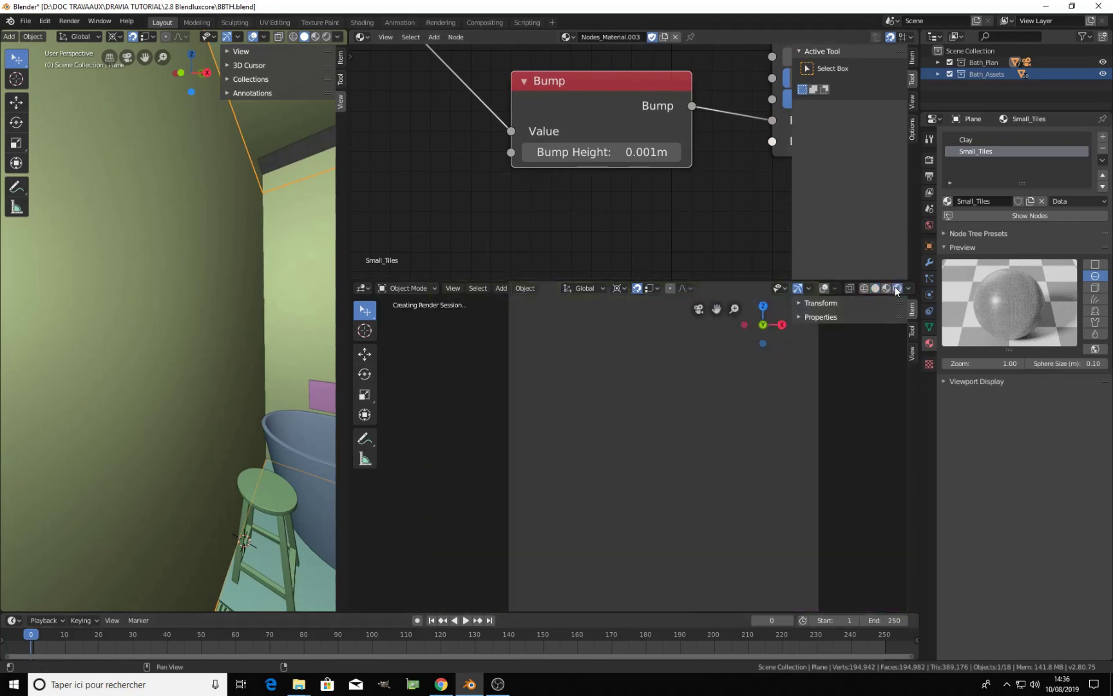
middle_drag(608, 377, 591, 455)
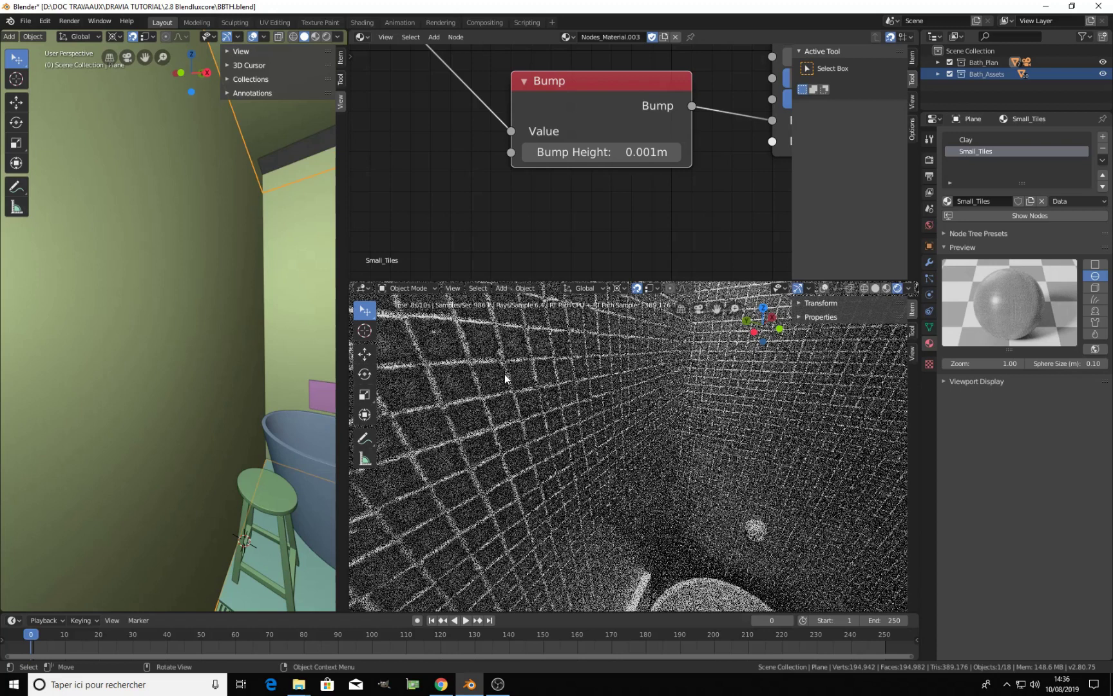
Set the Bump node's Bump Height to 0.01 m
click(612, 153)
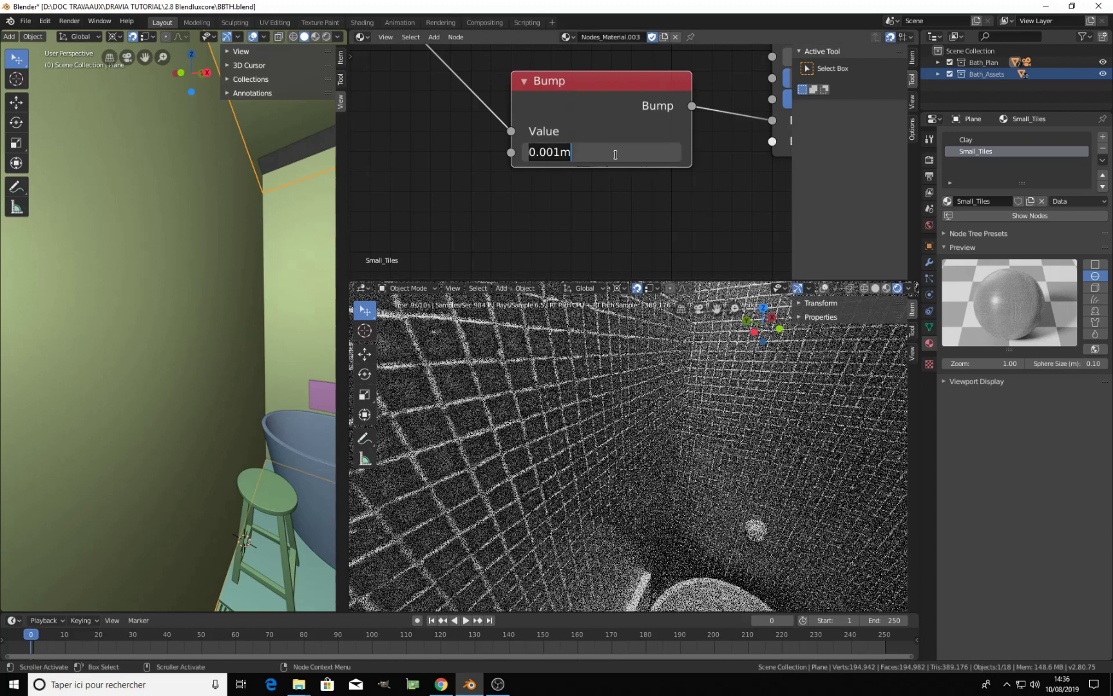
click(554, 151)
key(Delete)
key(BackSpace)
text(1)
key(Return)
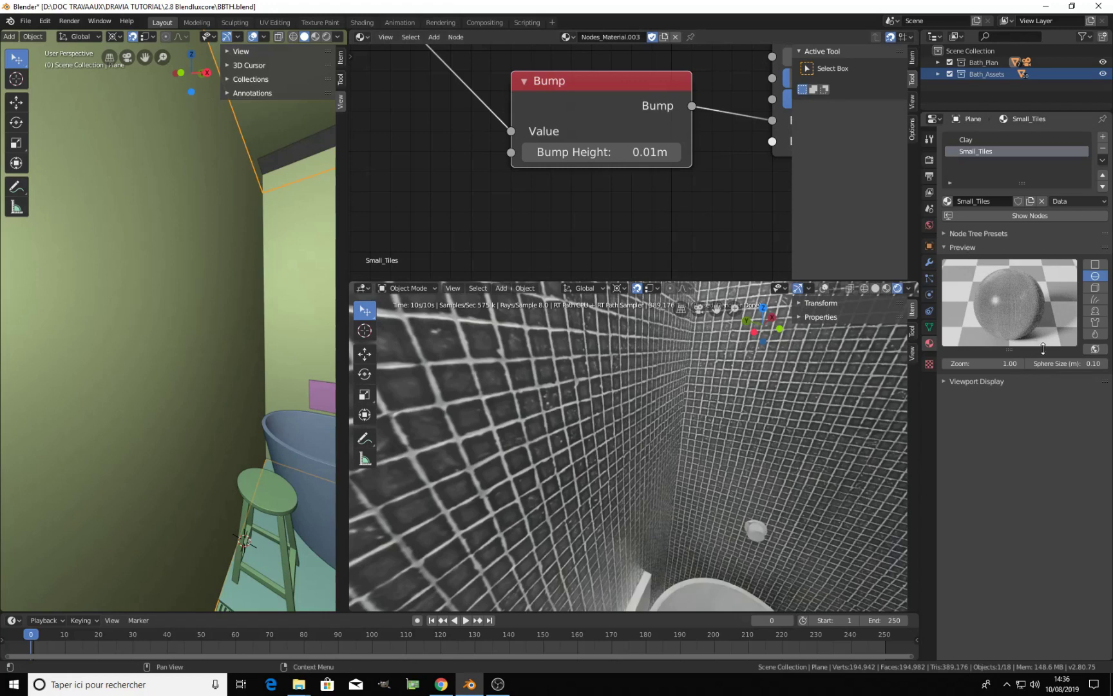
Try a material preview sphere size of 1.00, and set it back to 0.10
click(1061, 363)
key(Return)
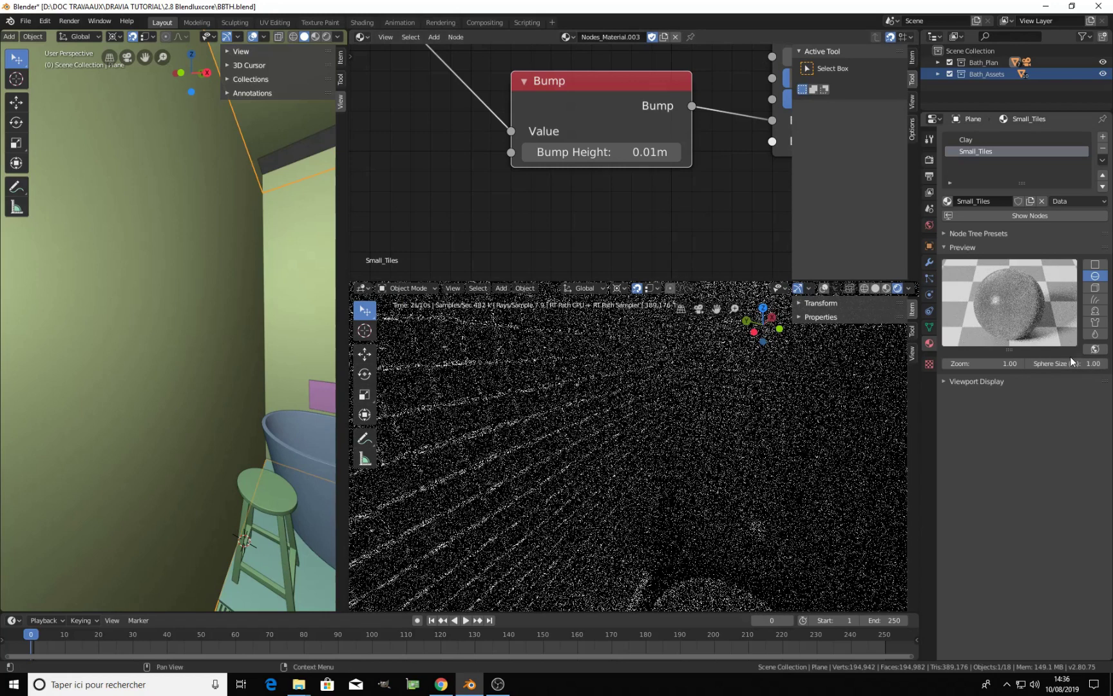
click(1073, 362)
text(0.1)
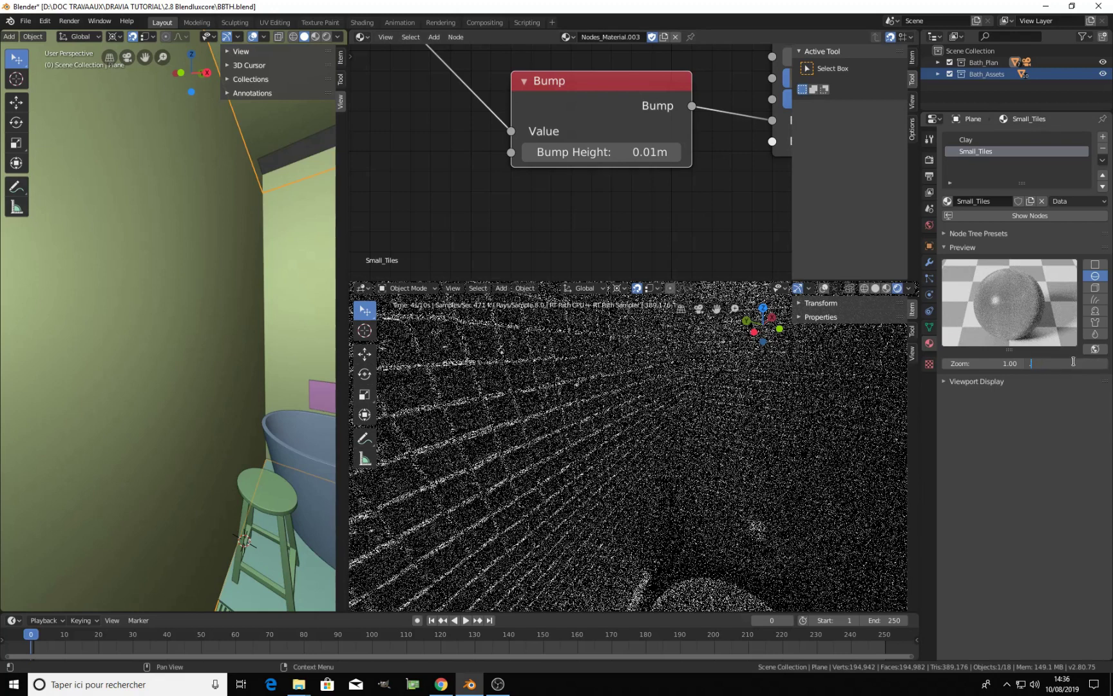
key(Return)
Return the camera view to solid shading, delete the Bump node, and unlink the tile image from the Glossy Material's Bump input
key(z)
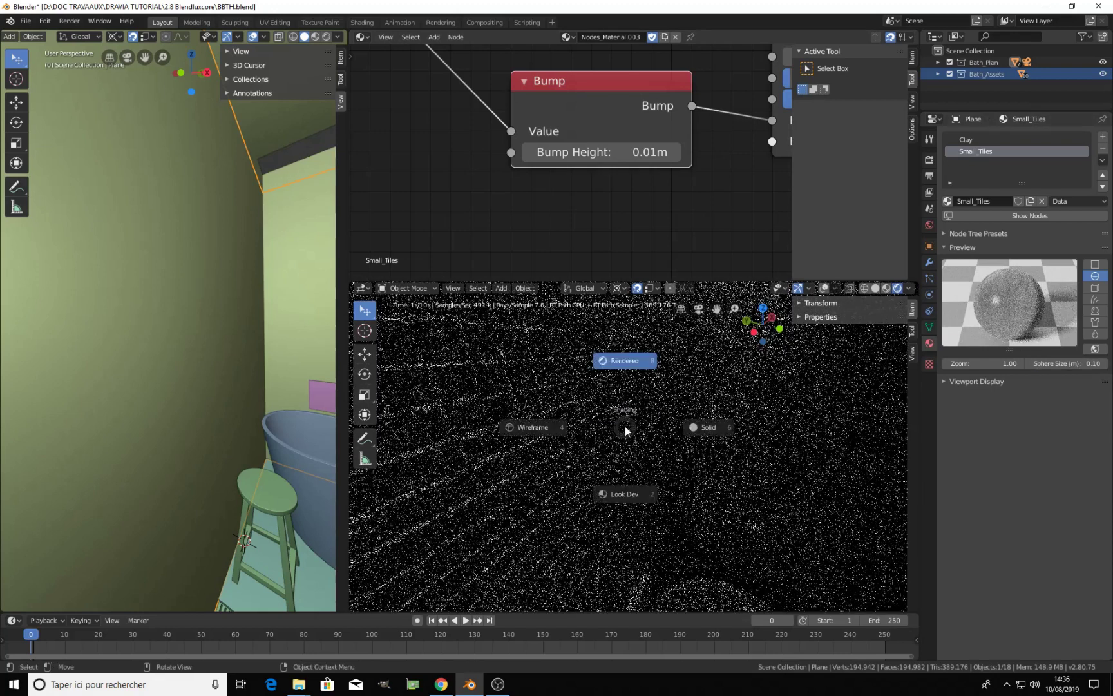
click(698, 425)
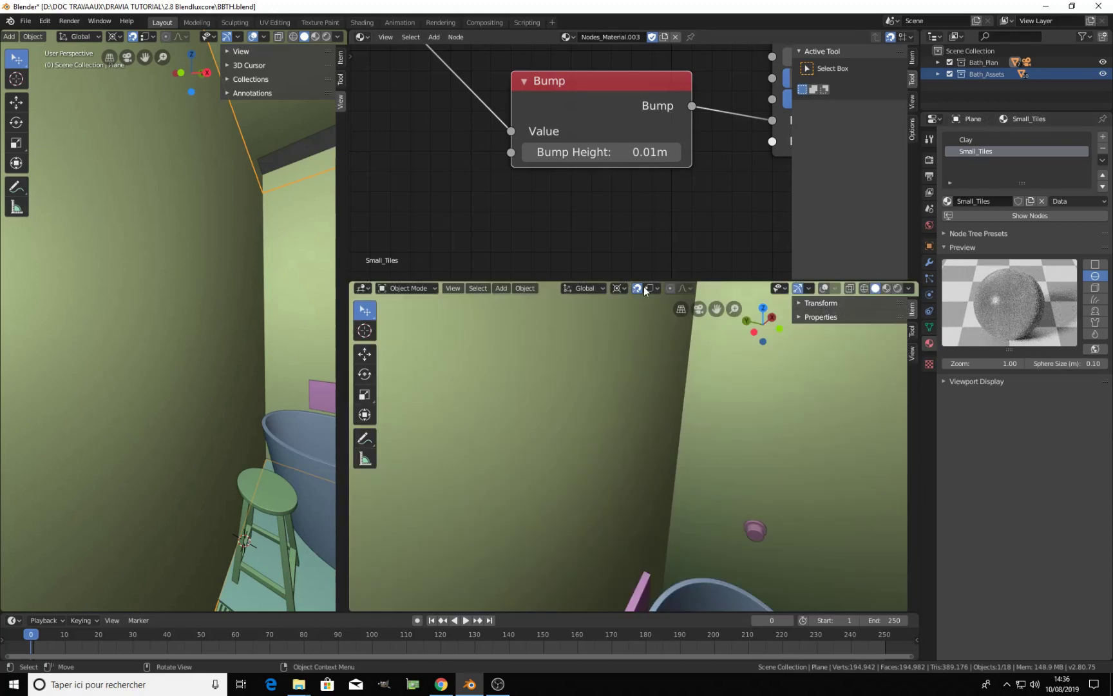
scroll(582, 142, down, 4)
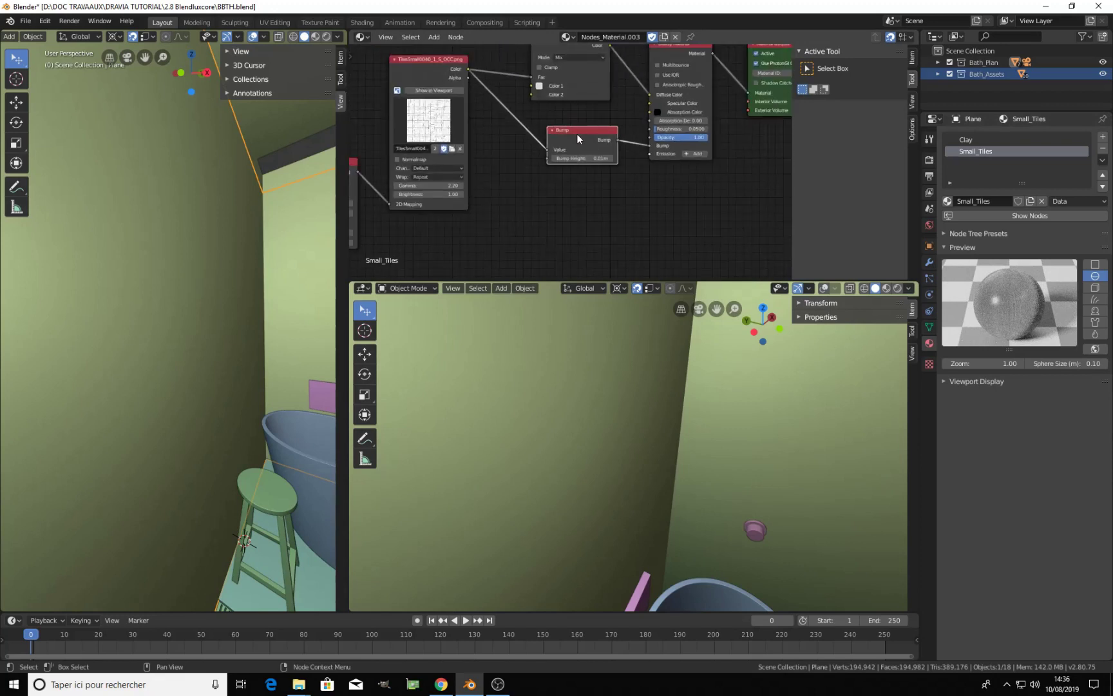
key(ctrl+x)
drag(649, 144, 567, 123)
Add a LuxCore image texture node below the Mix node in the Small_Tiles material
scroll(562, 153, down, 3)
key(shift+a)
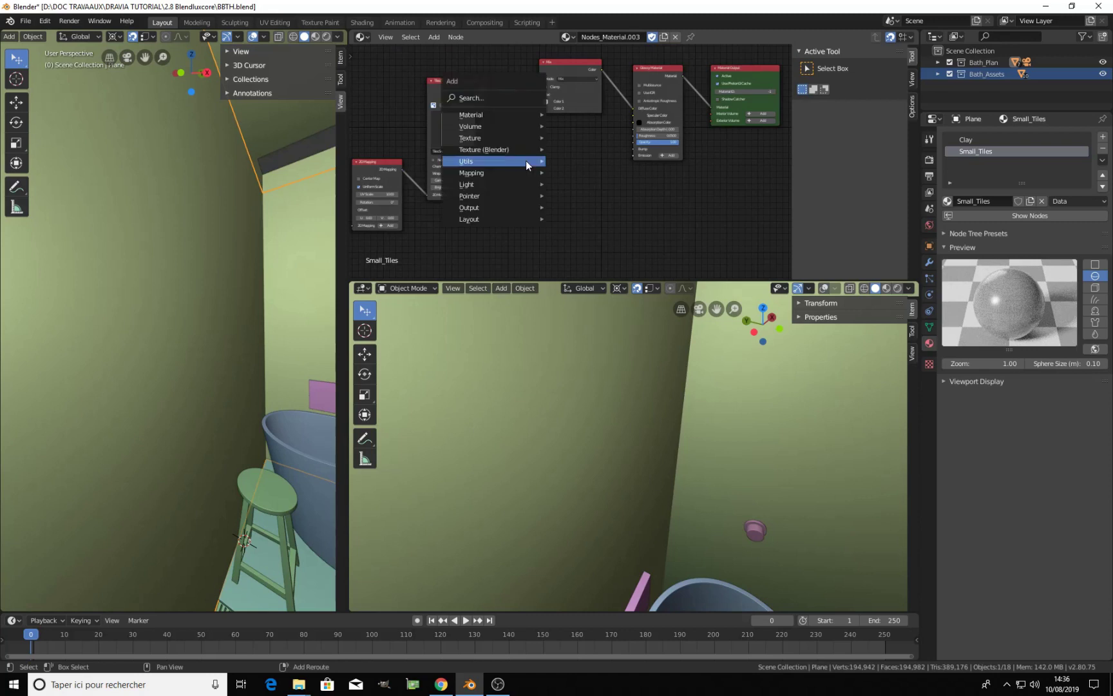
mouse_move(486, 137)
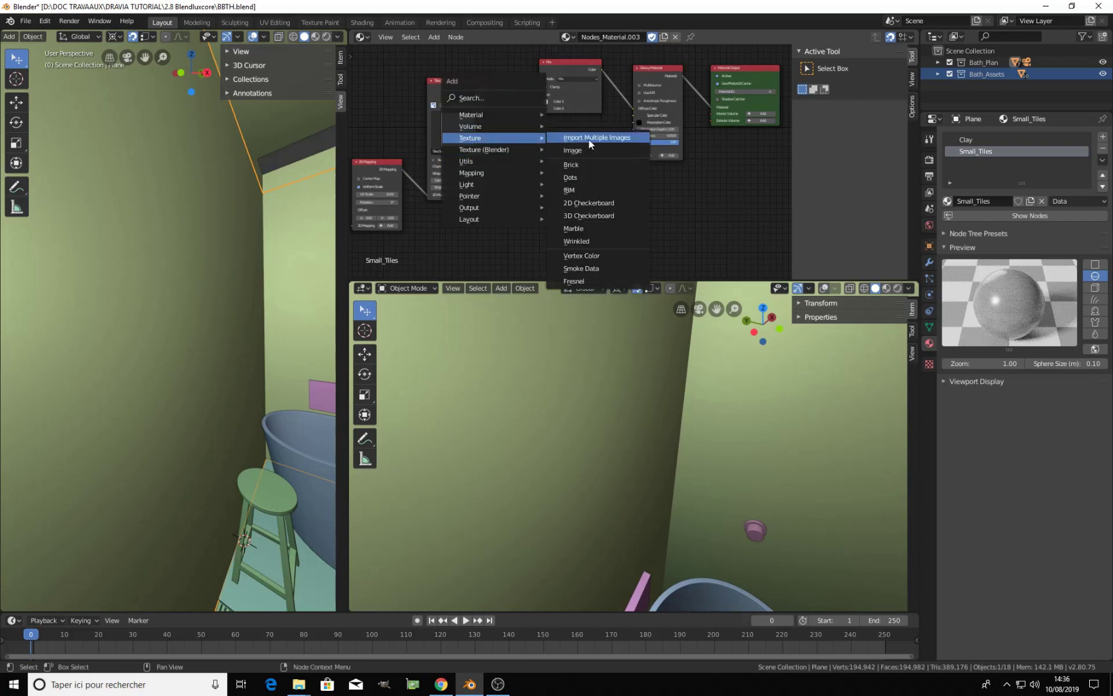
click(632, 155)
click(523, 156)
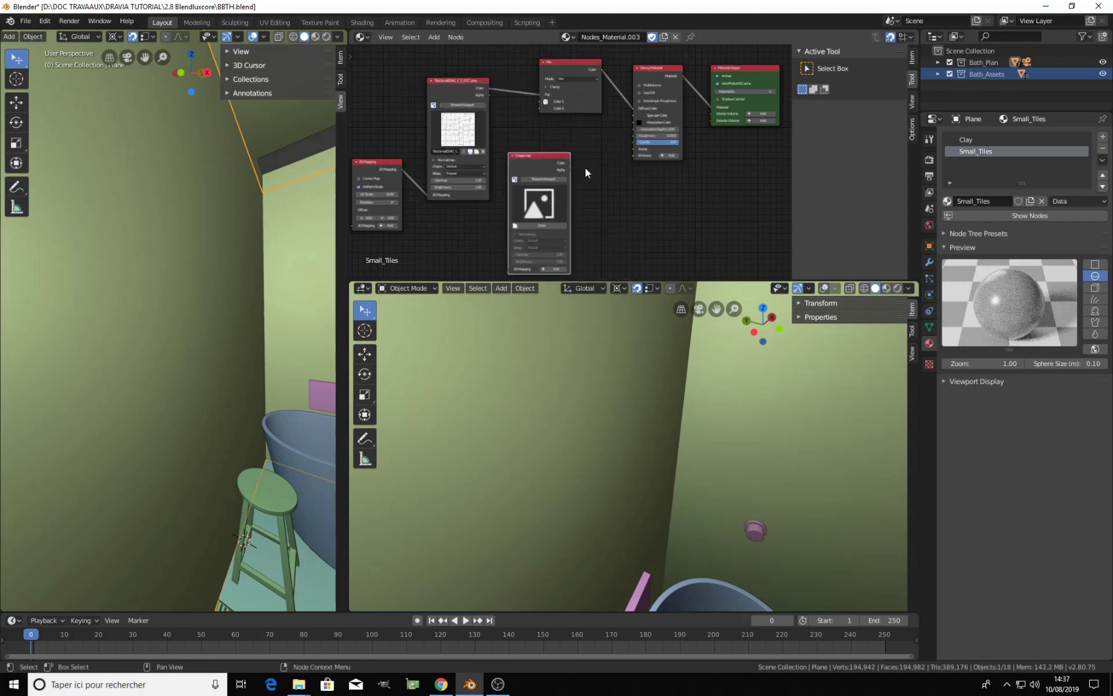
Load TilesSmall0040_1_S_NRM.png from the CCO Textures folder into the new image node
scroll(565, 168, up, 5)
click(556, 169)
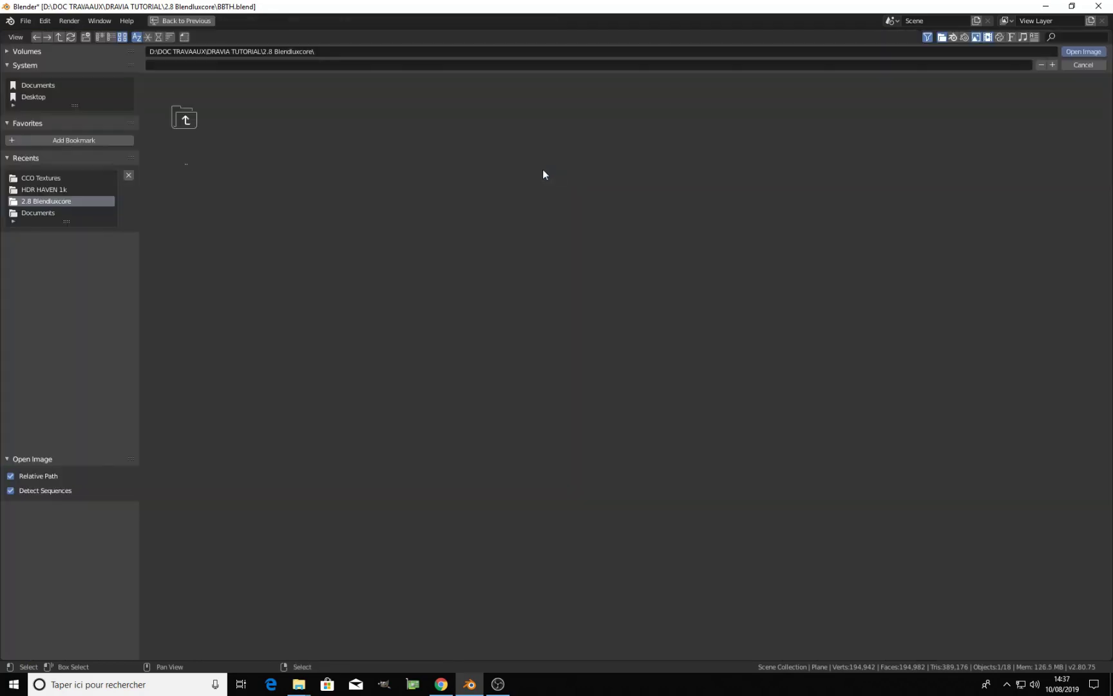
click(51, 175)
scroll(652, 502, down, 8)
scroll(658, 499, down, 3)
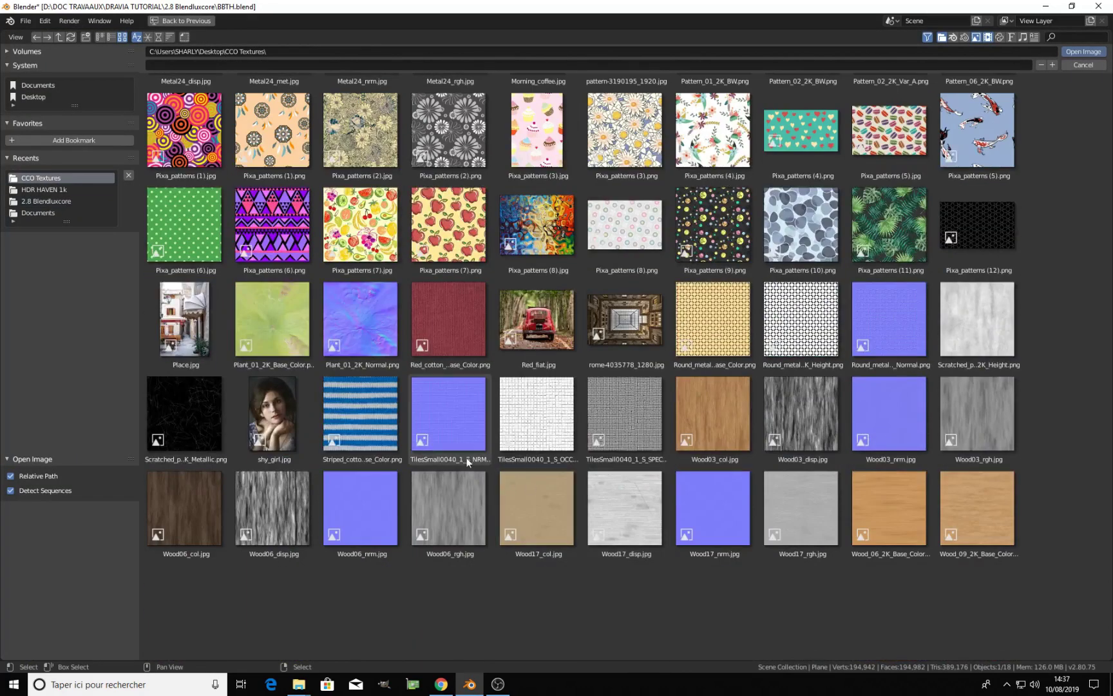
click(463, 427)
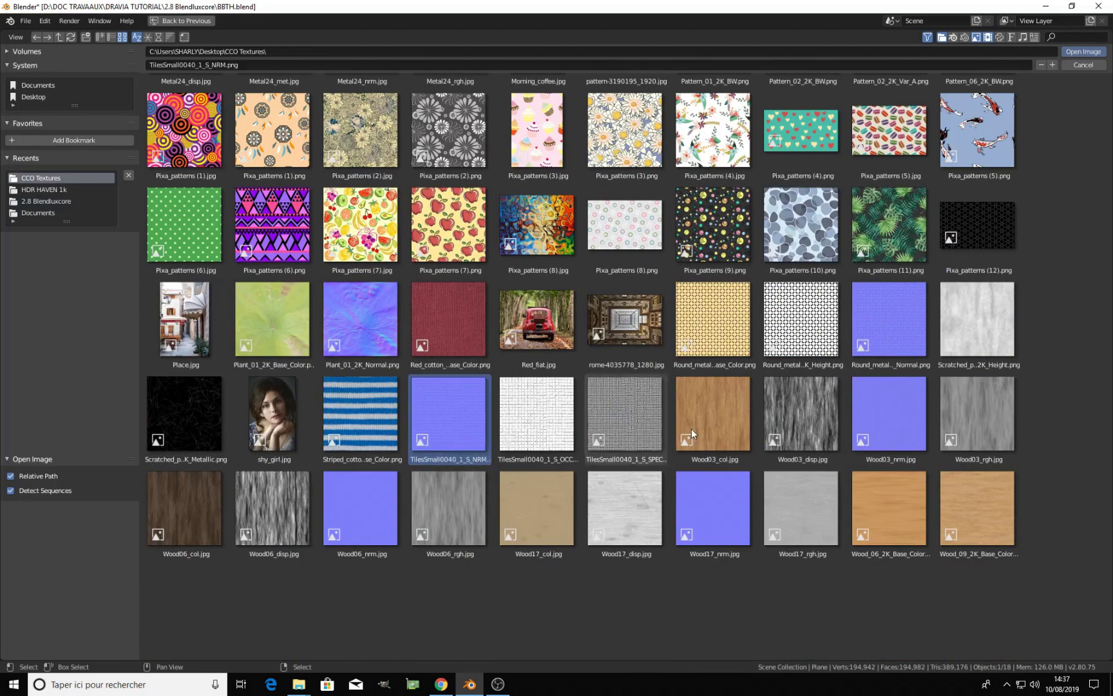
click(1081, 51)
Enable Normalmap on the NRM image node and connect its Bump output to the Glossy Material's Bump input
middle_drag(633, 119, 595, 178)
middle_drag(478, 231, 496, 179)
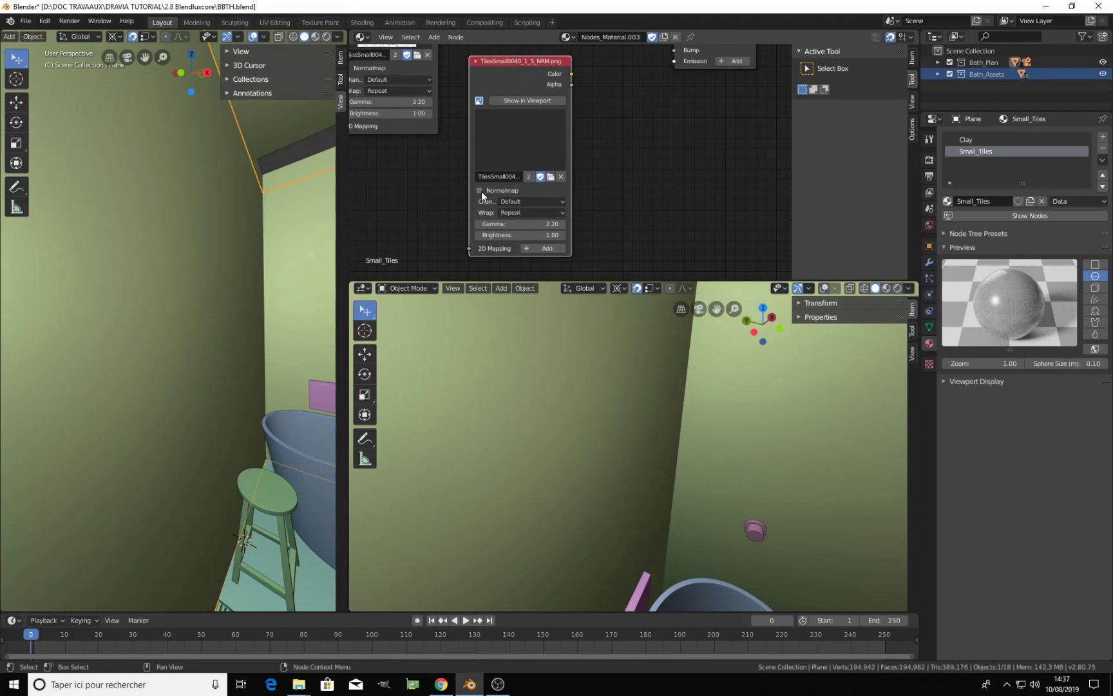
click(480, 191)
middle_drag(582, 72, 522, 154)
drag(513, 154, 615, 132)
Try the shader ball in the material preview, and settle on the cube shape
middle_drag(539, 245, 560, 194)
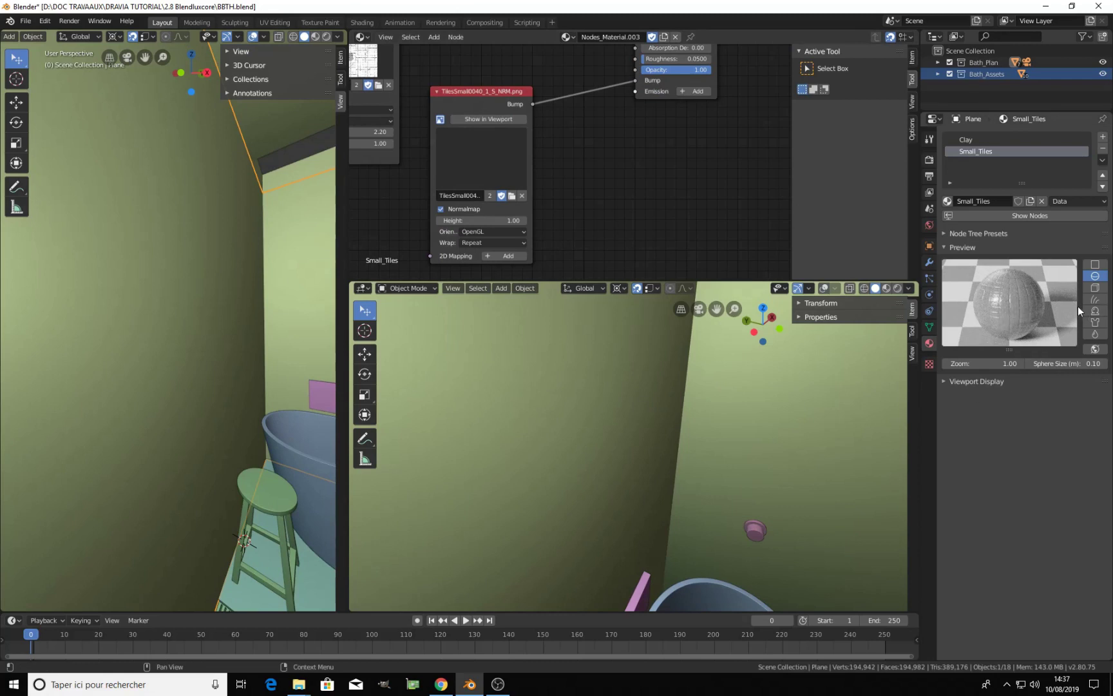
click(1096, 311)
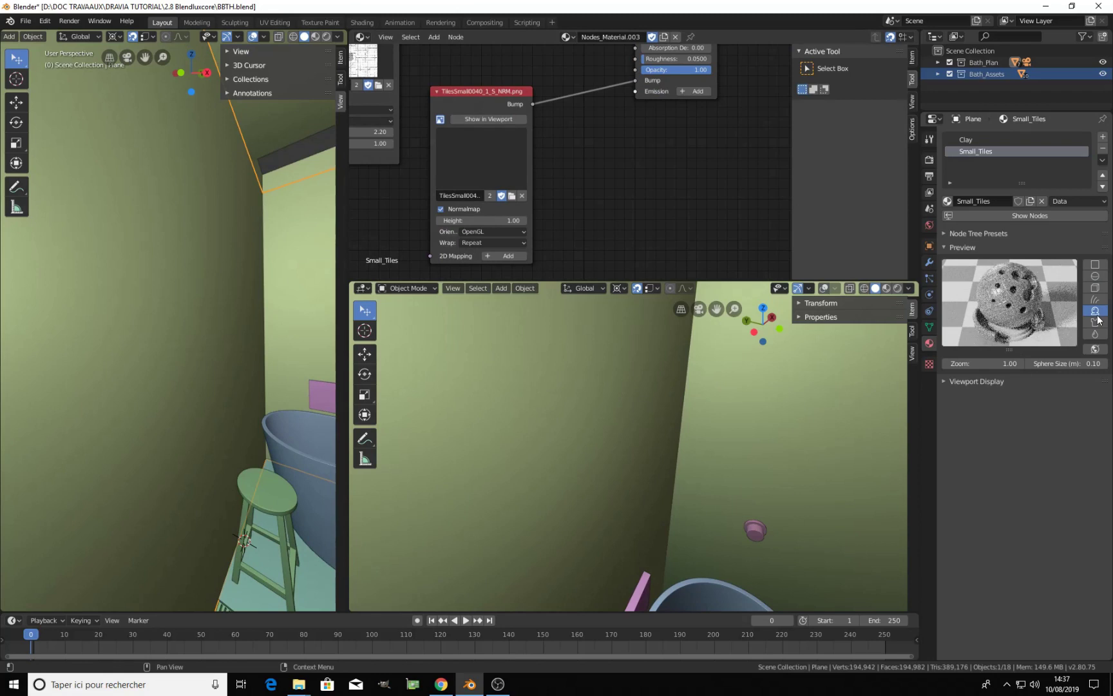
click(1094, 290)
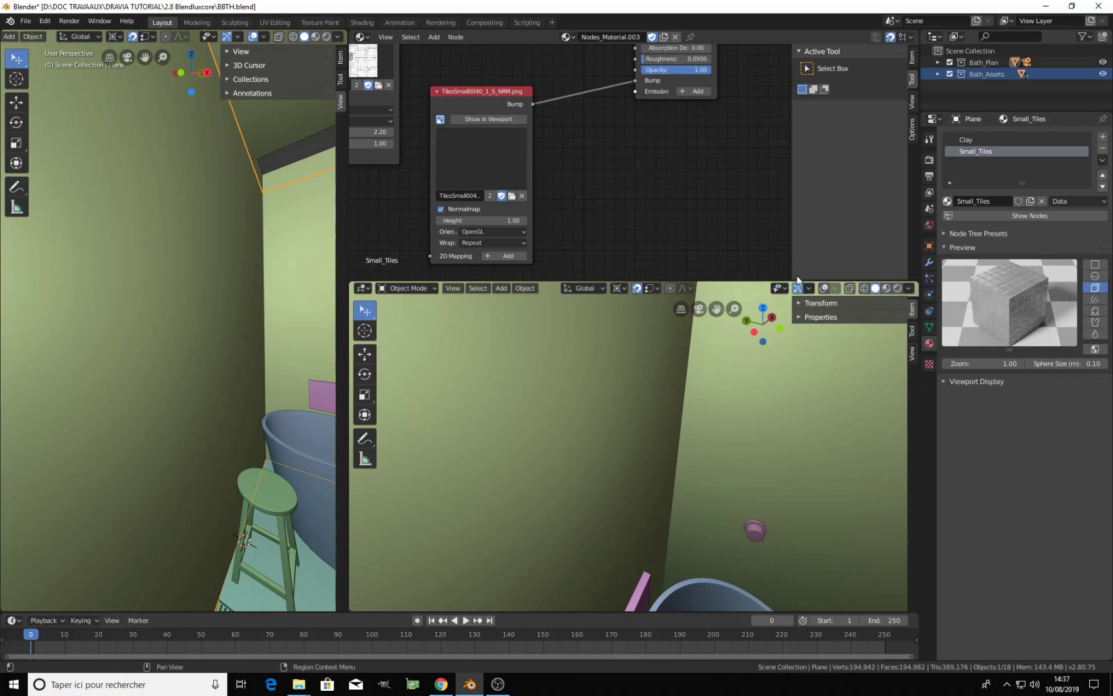
Check the normal-mapped wall tiles in rendered shading, and switch the view to Look Dev
scroll(570, 222, down, 4)
middle_drag(555, 148, 561, 189)
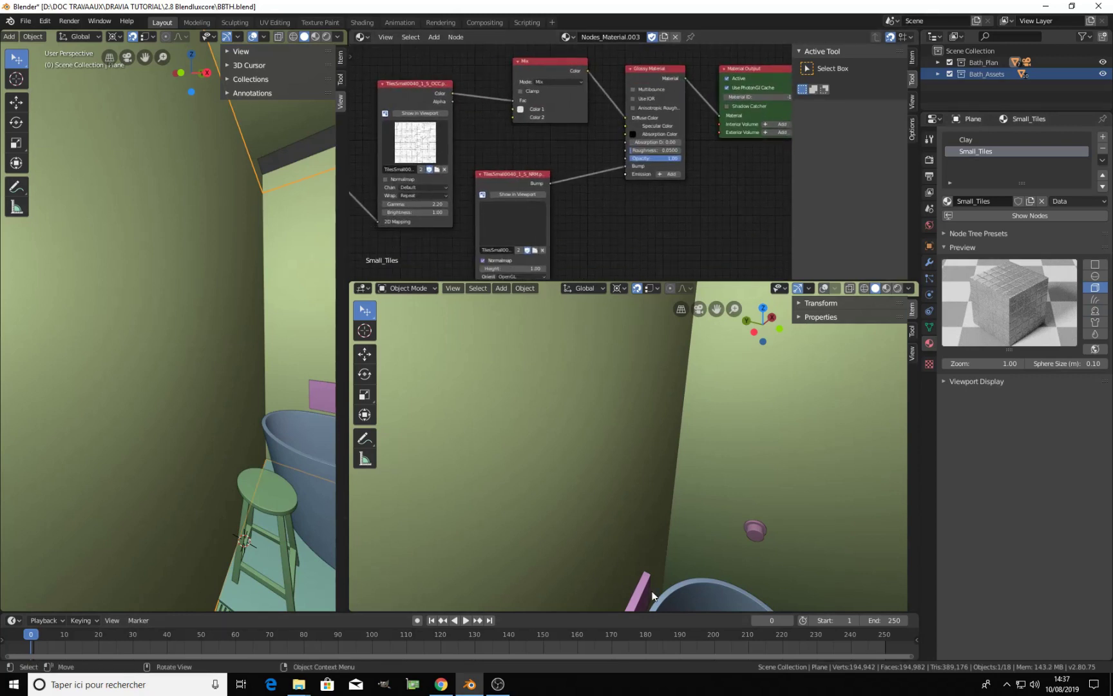
click(897, 288)
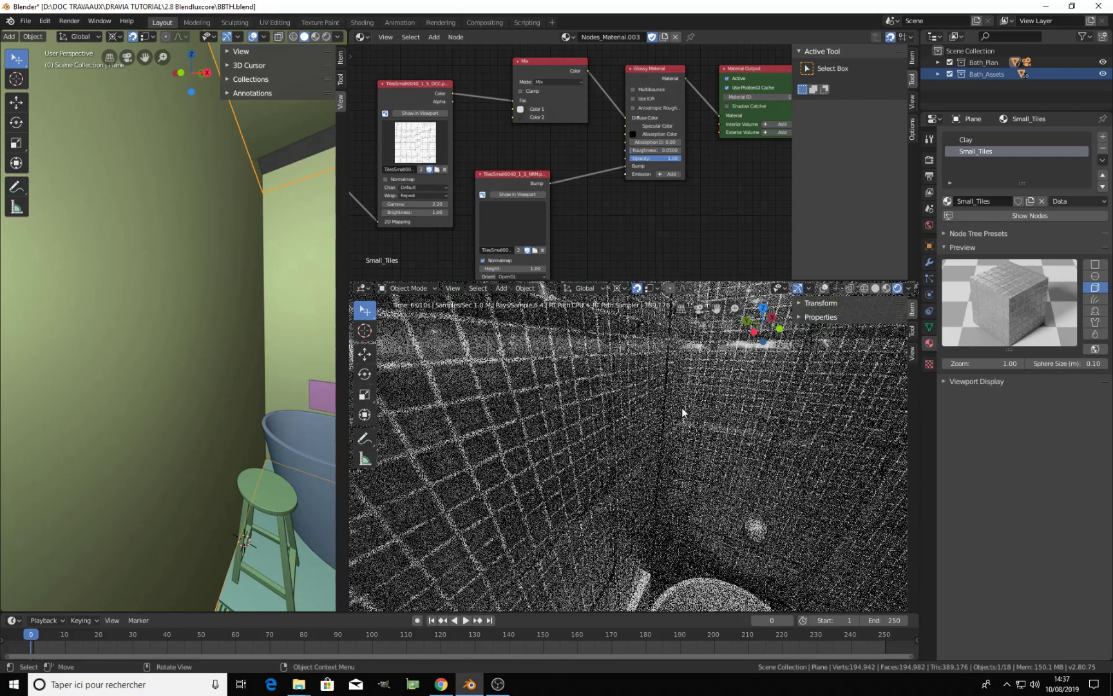
click(887, 289)
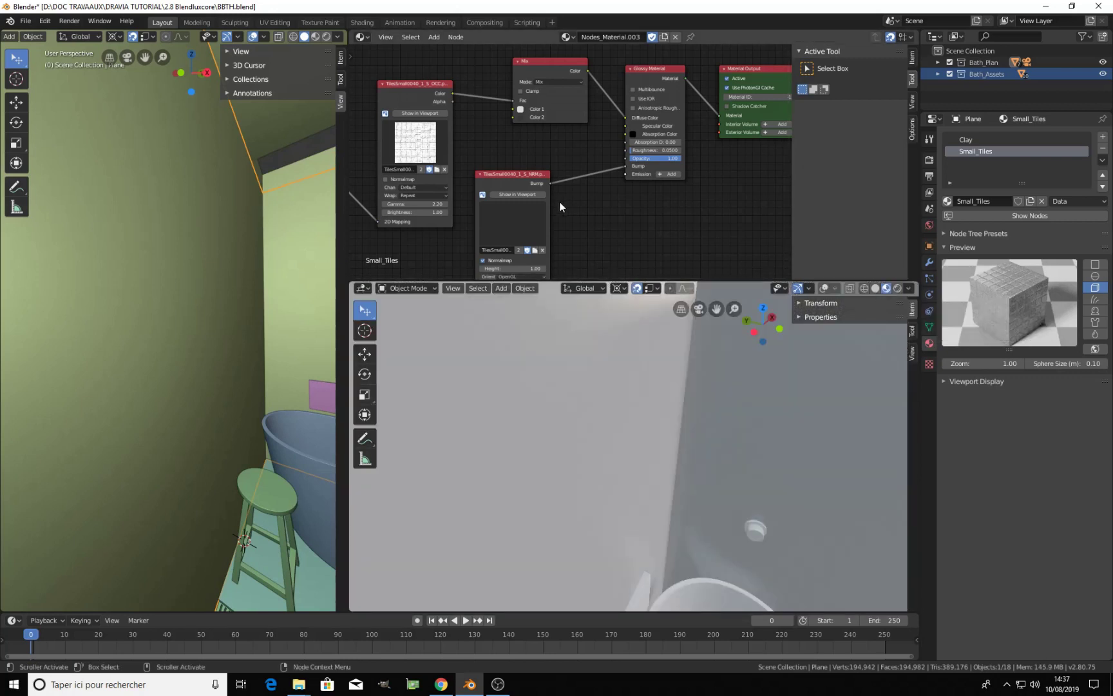
Set the Height of the NRM normal map node to 2.00
scroll(608, 202, up, 3)
middle_drag(564, 201, 586, 89)
scroll(551, 175, up, 4)
click(513, 199)
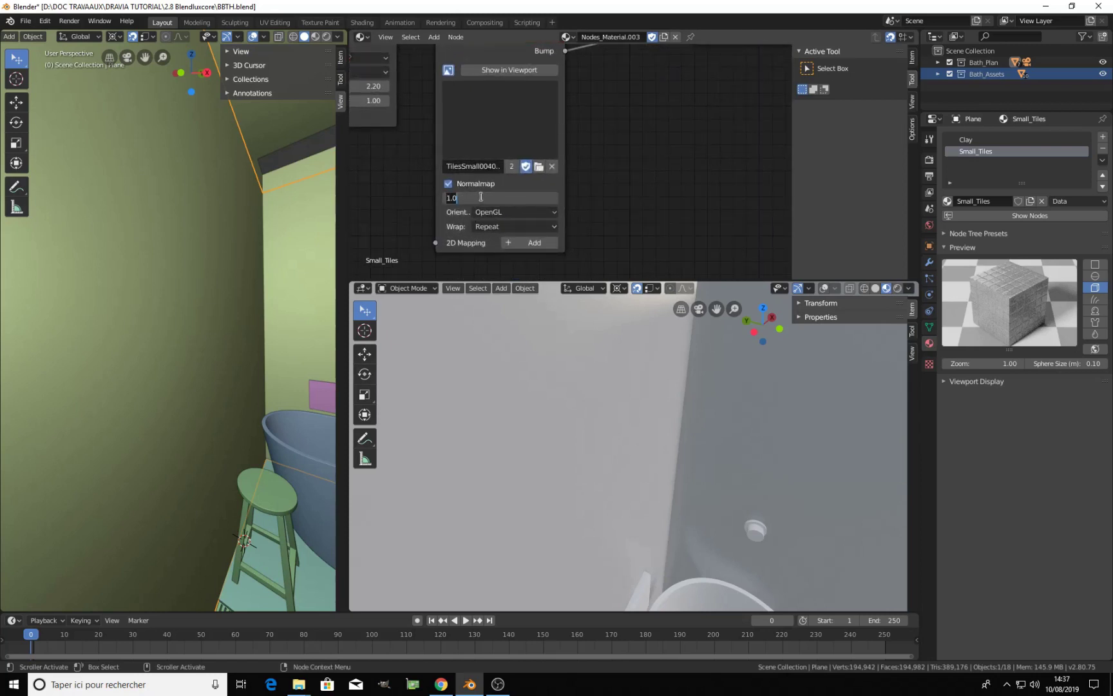
text(2)
key(Return)
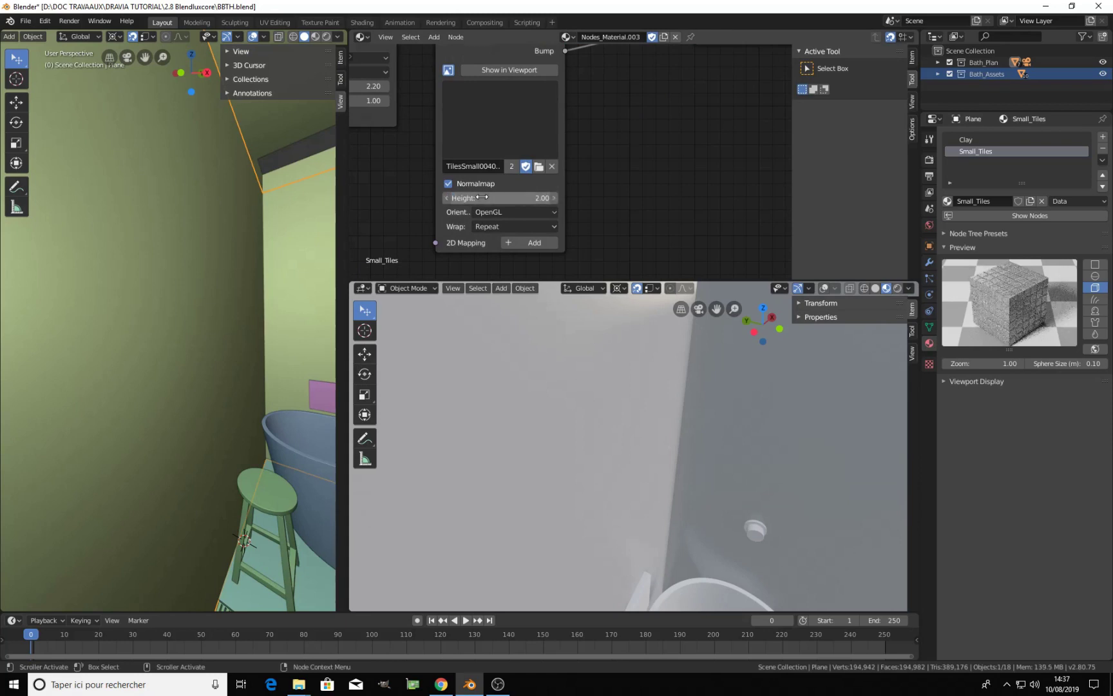
Rearrange the Small_Tiles nodes, lowering the NRM image and raising the tile image and 2D Mapping nodes to free space
scroll(546, 257, down, 6)
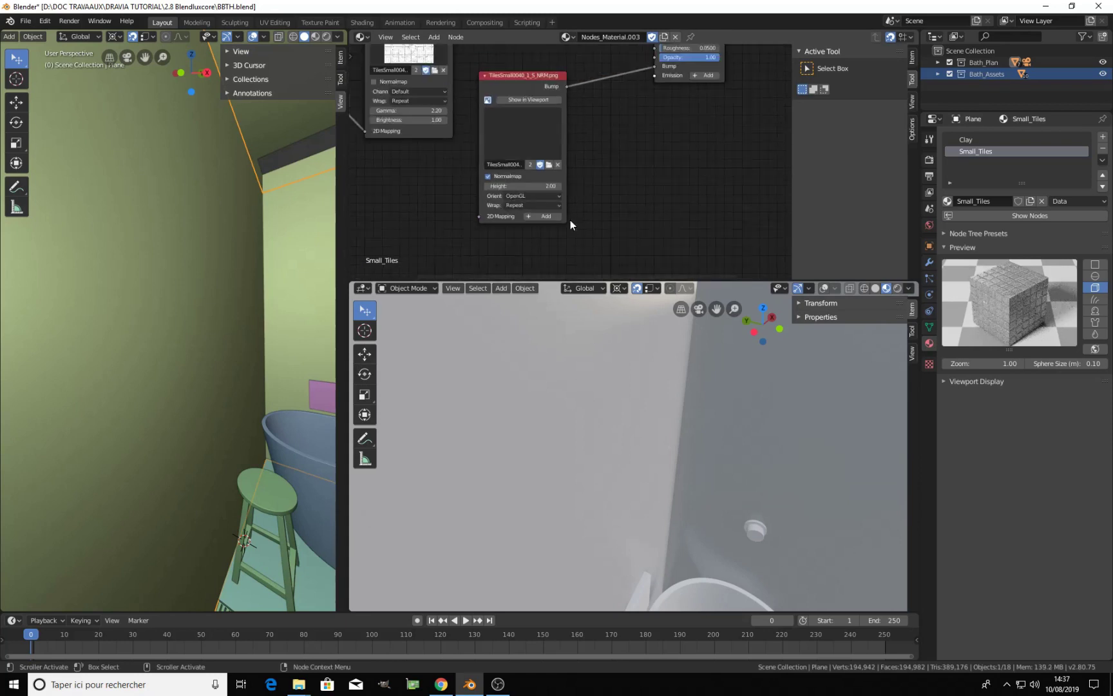
middle_drag(594, 192, 542, 217)
scroll(499, 156, up, 2)
drag(459, 154, 497, 203)
drag(500, 72, 492, 52)
middle_drag(467, 108, 614, 168)
drag(565, 138, 557, 80)
drag(497, 196, 478, 115)
scroll(591, 187, down, 1)
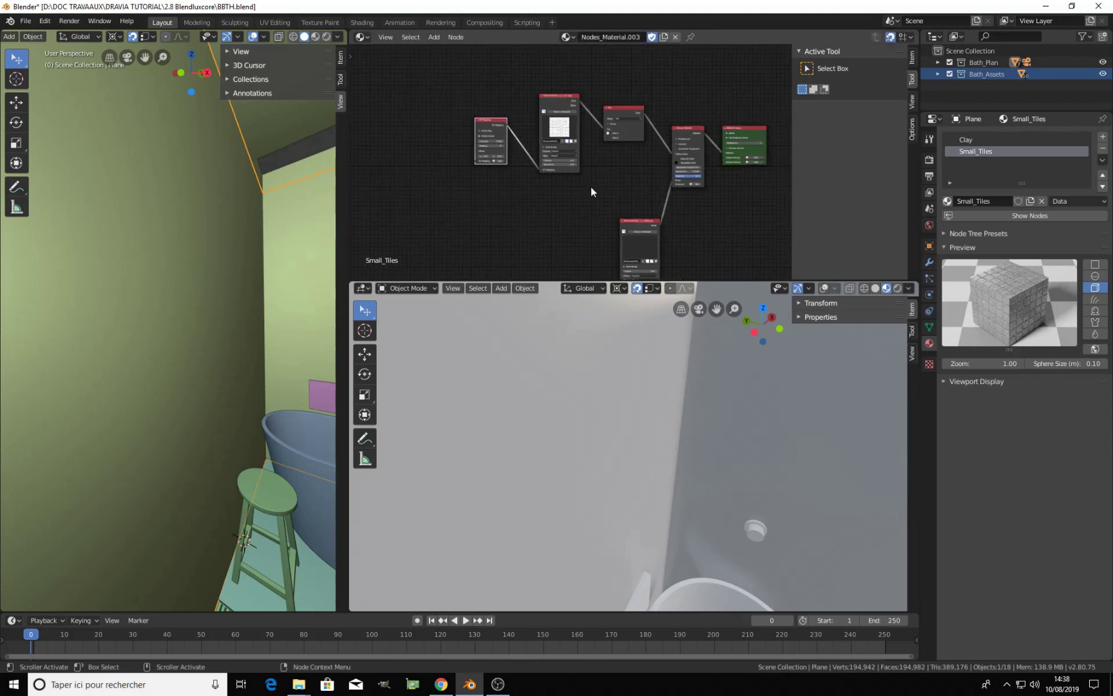
Add another image texture node below the OCC tile image
scroll(577, 210, up, 1)
key(shift+a)
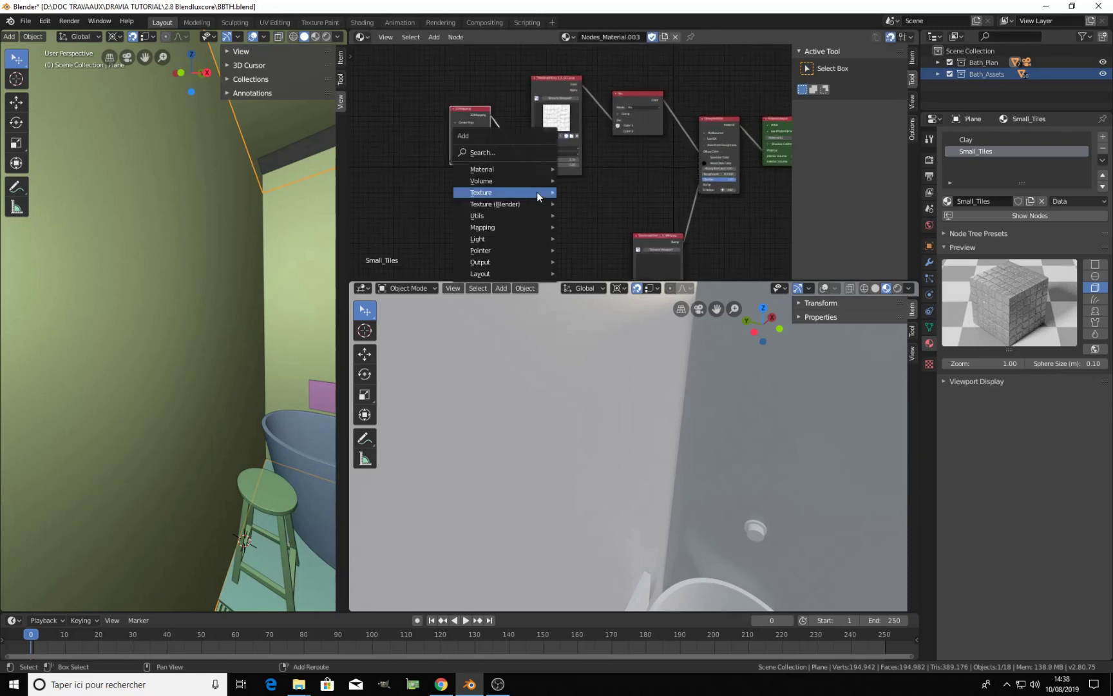
mouse_move(539, 196)
click(583, 205)
click(547, 199)
Load TilesSmall0040_1_S_SPEC.png into the new image node and connect its Color output to the Glossy Material's Roughness input
scroll(547, 195, up, 7)
middle_drag(564, 254, 538, 139)
scroll(537, 139, up, 4)
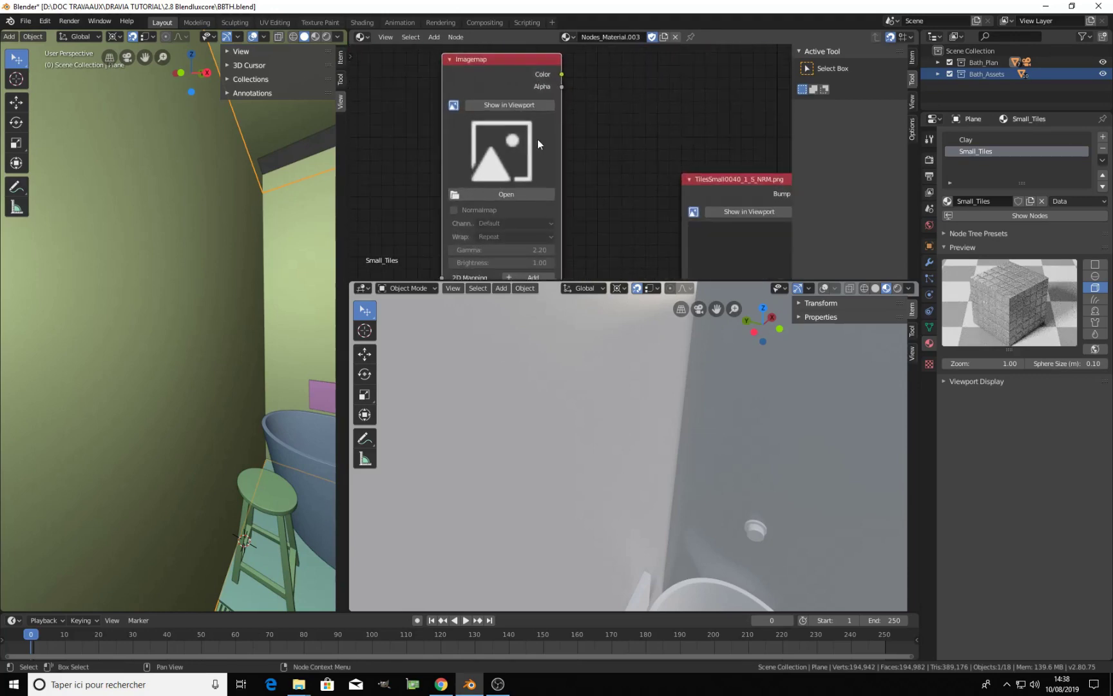
click(506, 194)
click(81, 178)
scroll(557, 446, down, 10)
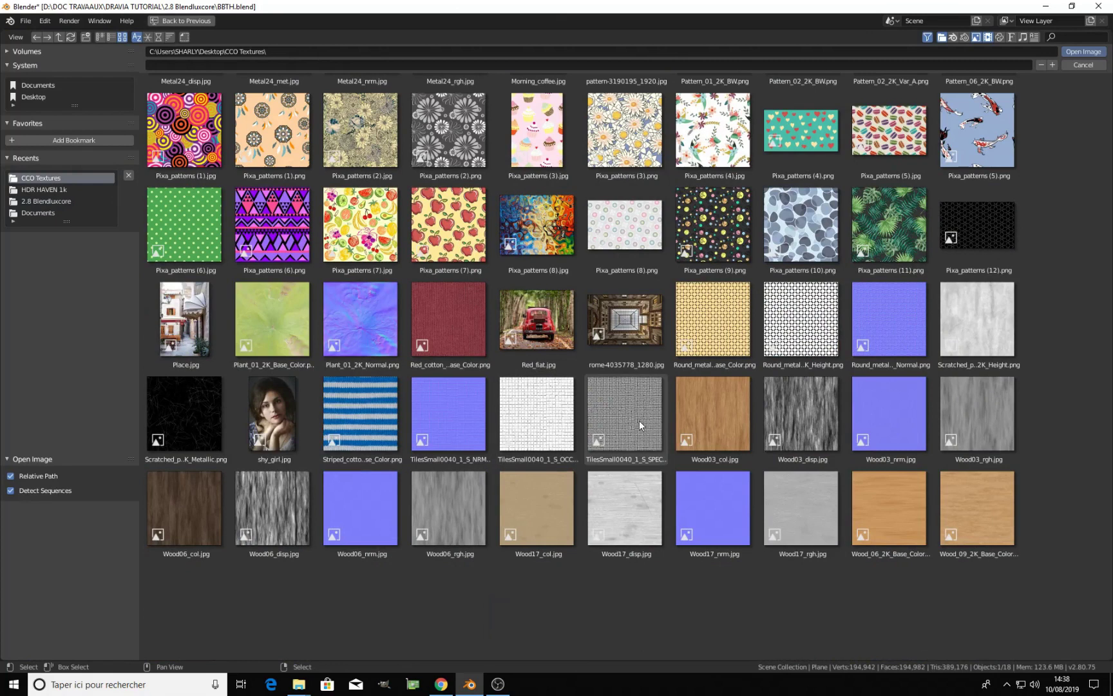
click(639, 412)
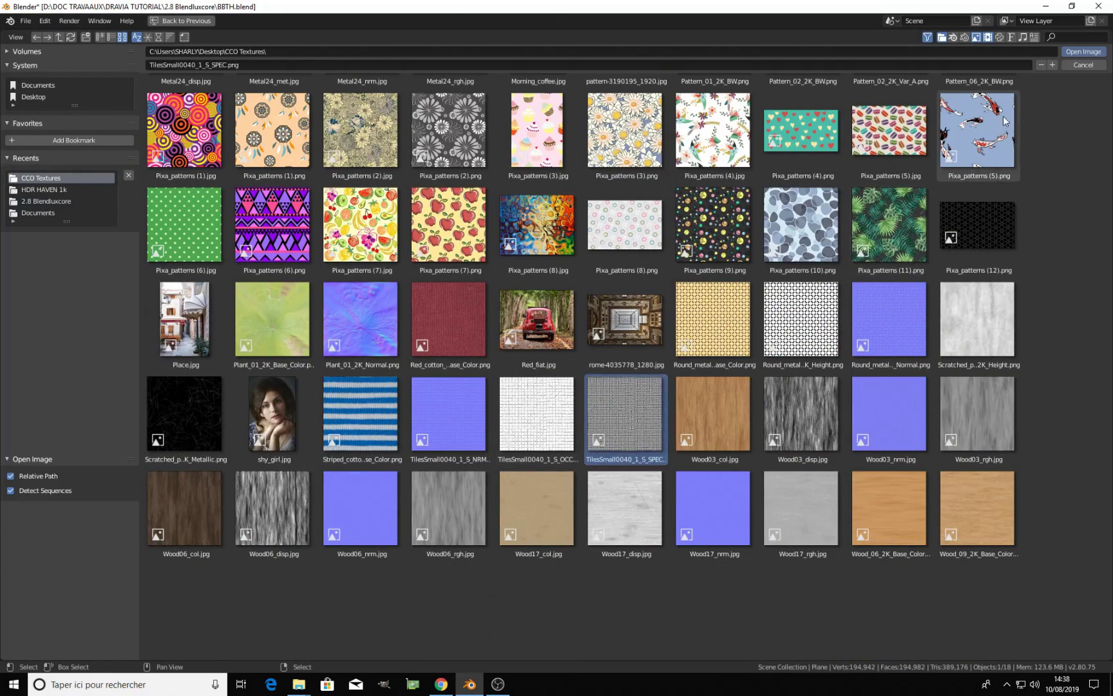
click(1076, 53)
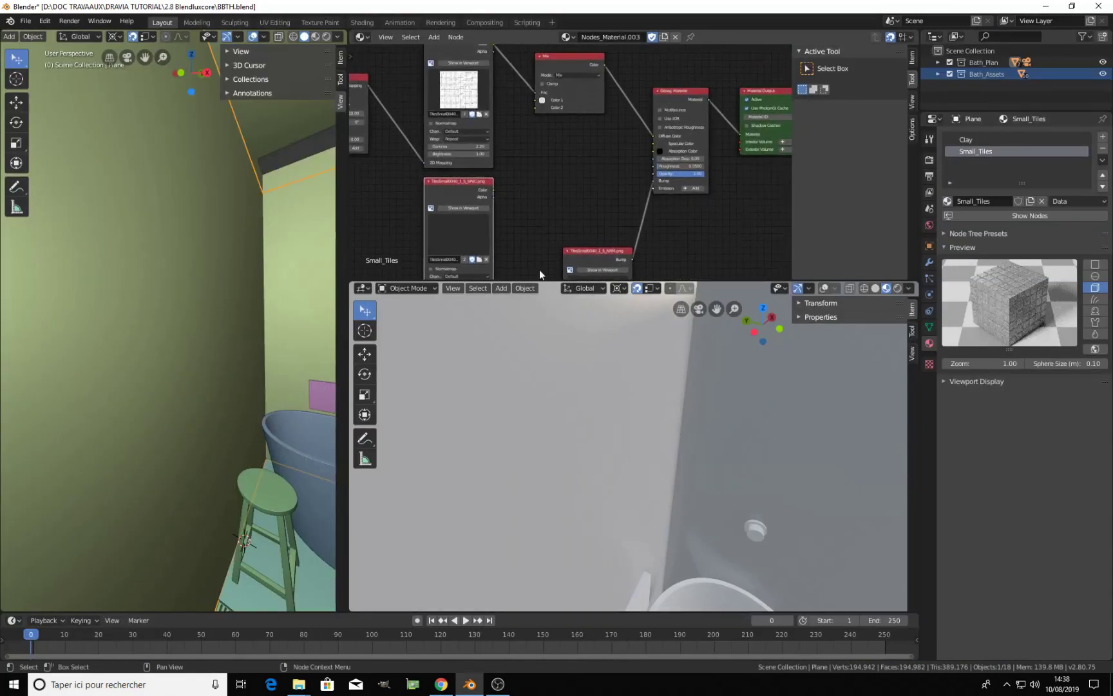
drag(464, 200, 687, 167)
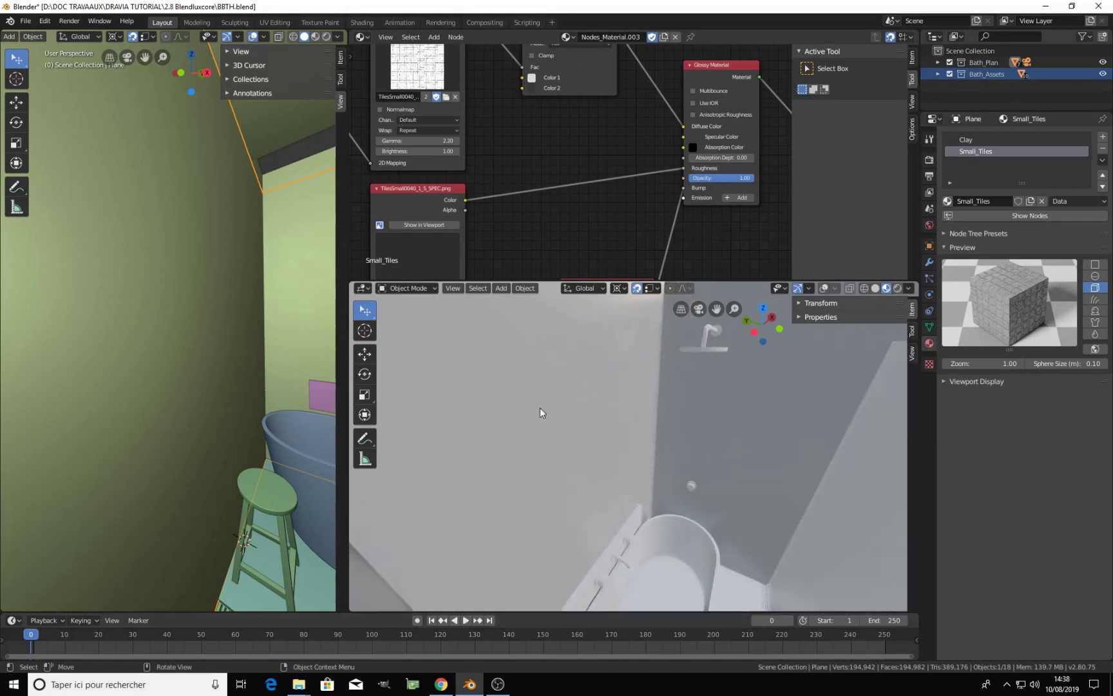
key(KP_Divide)
scroll(617, 465, up, 4)
key(KP_Divide)
Exclude the Bath_Assets collection from the view layer and preview the upper wall corner in rendered shading
click(950, 73)
drag(785, 308, 653, 451)
middle_drag(653, 451, 644, 483)
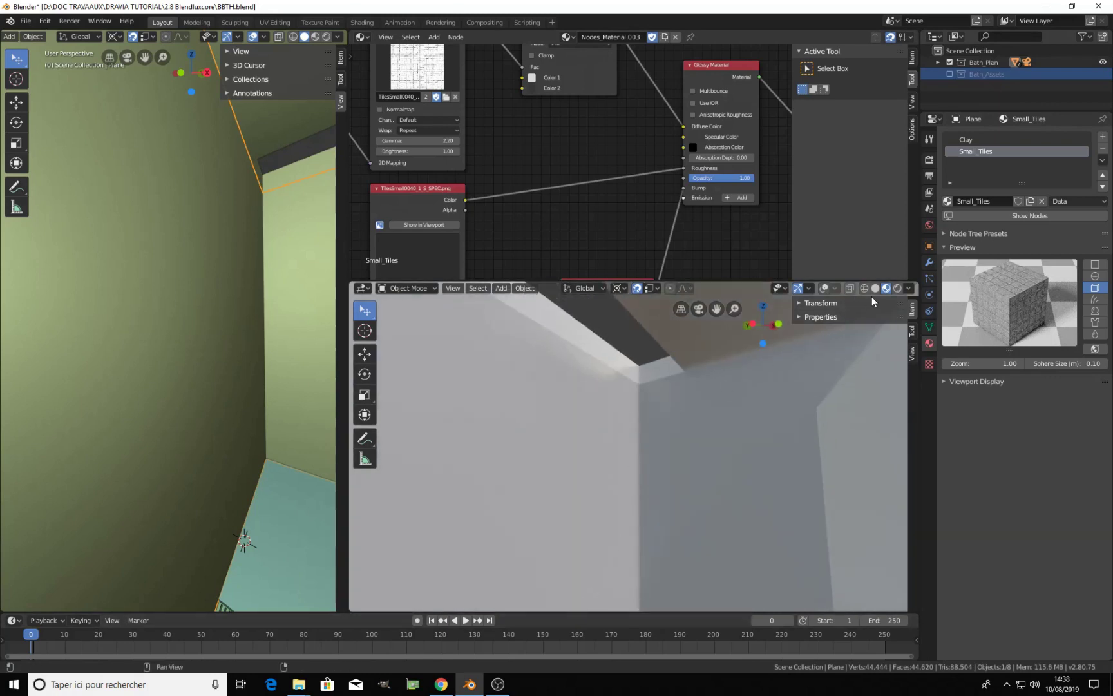
click(898, 288)
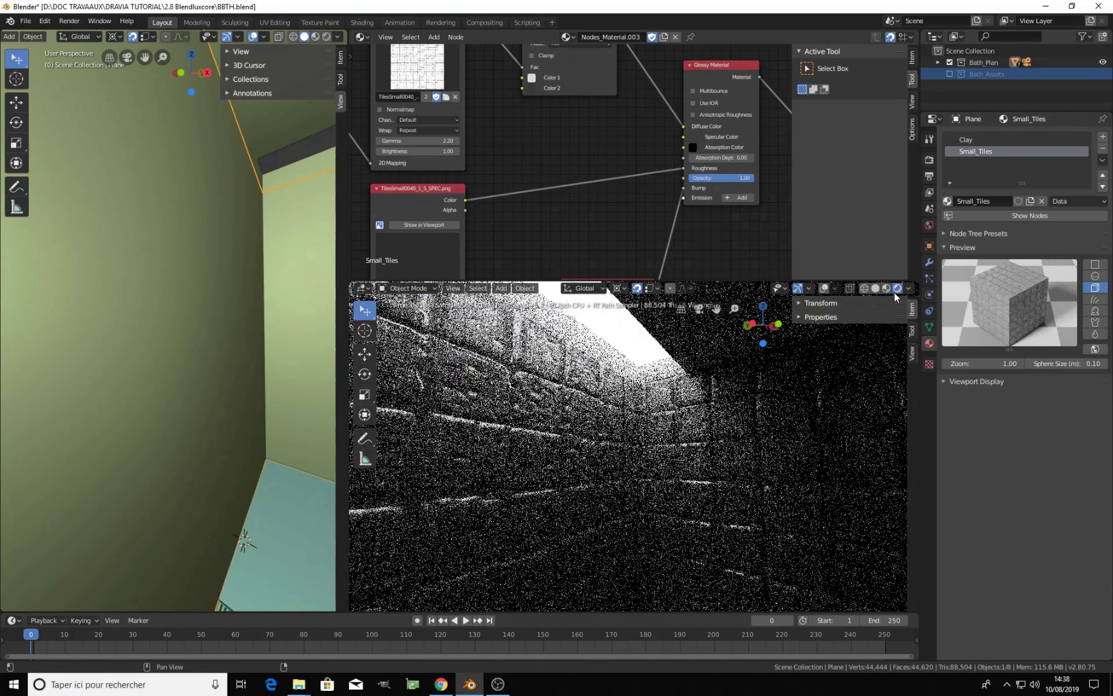
Move the 2D Mapping node down beside the TilesSmall0040_1_S_SPEC.png node, leaving room between them for its links
scroll(619, 215, down, 3)
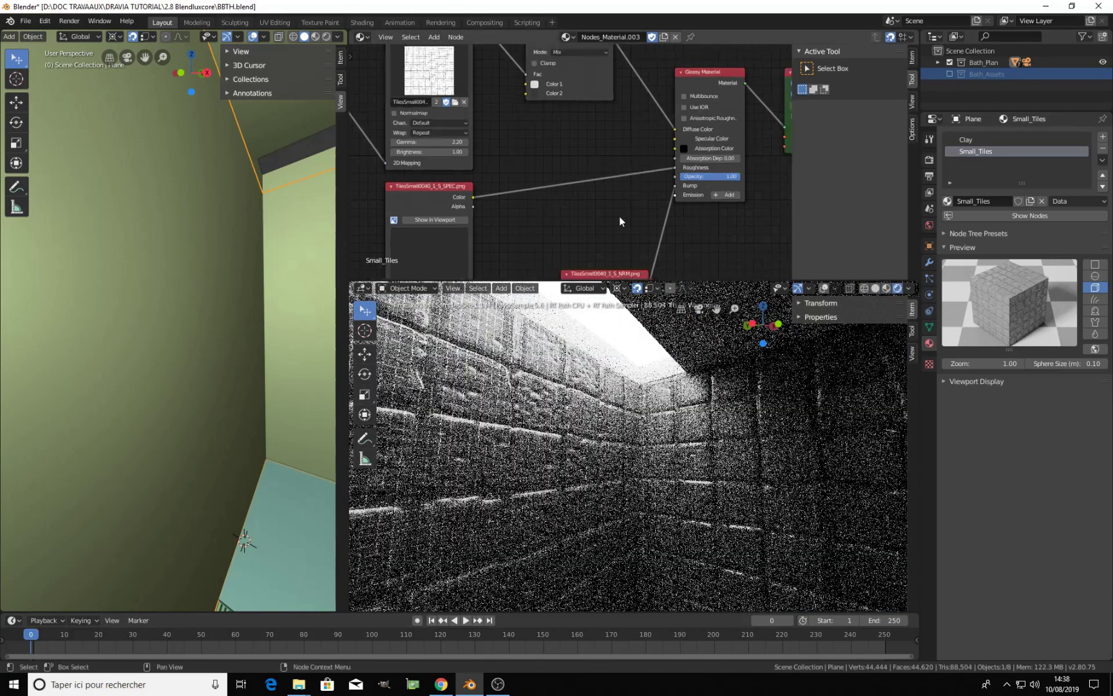
middle_drag(601, 216, 607, 205)
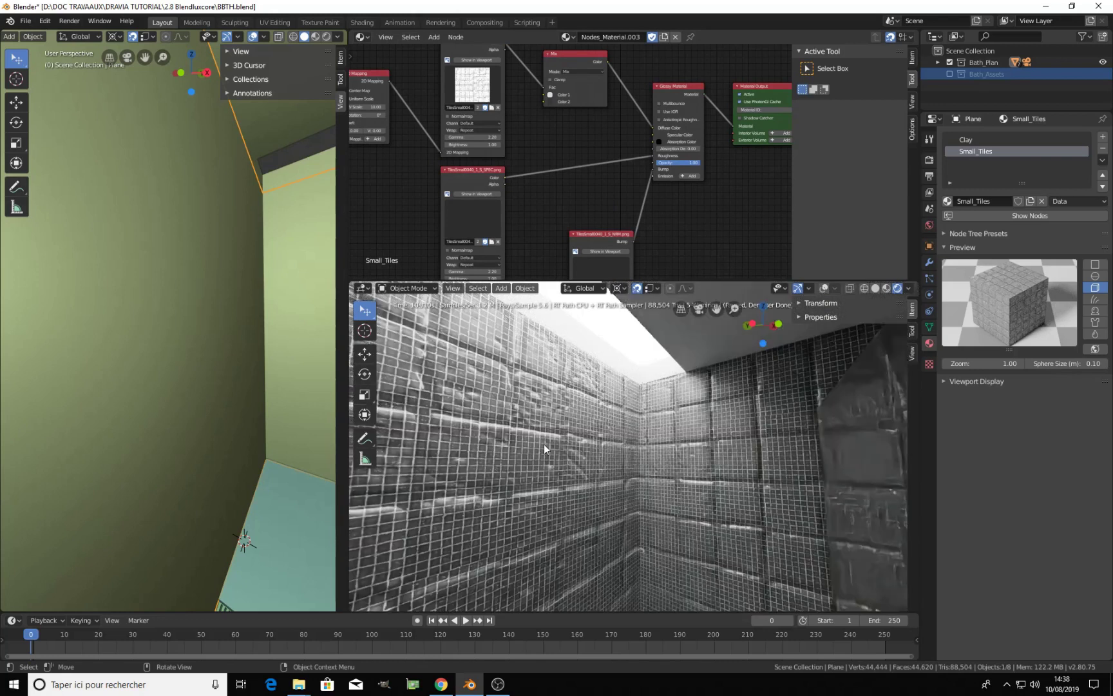
scroll(537, 192, down, 1)
middle_drag(535, 199, 667, 183)
scroll(602, 146, up, 4)
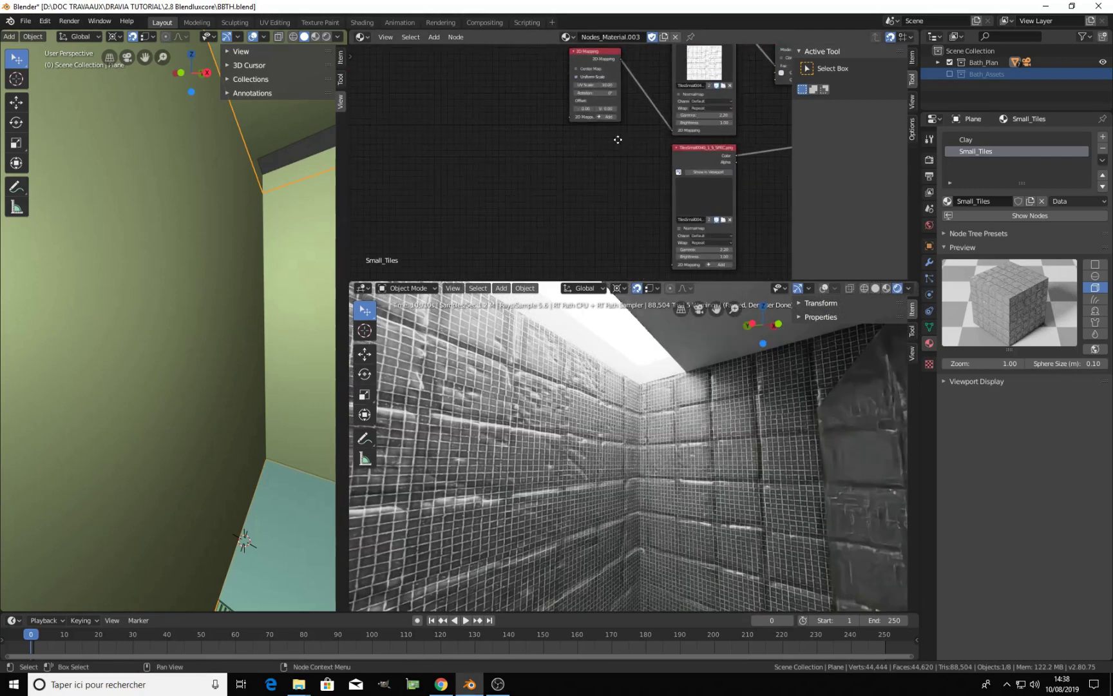
drag(574, 58, 485, 145)
scroll(507, 172, up, 3)
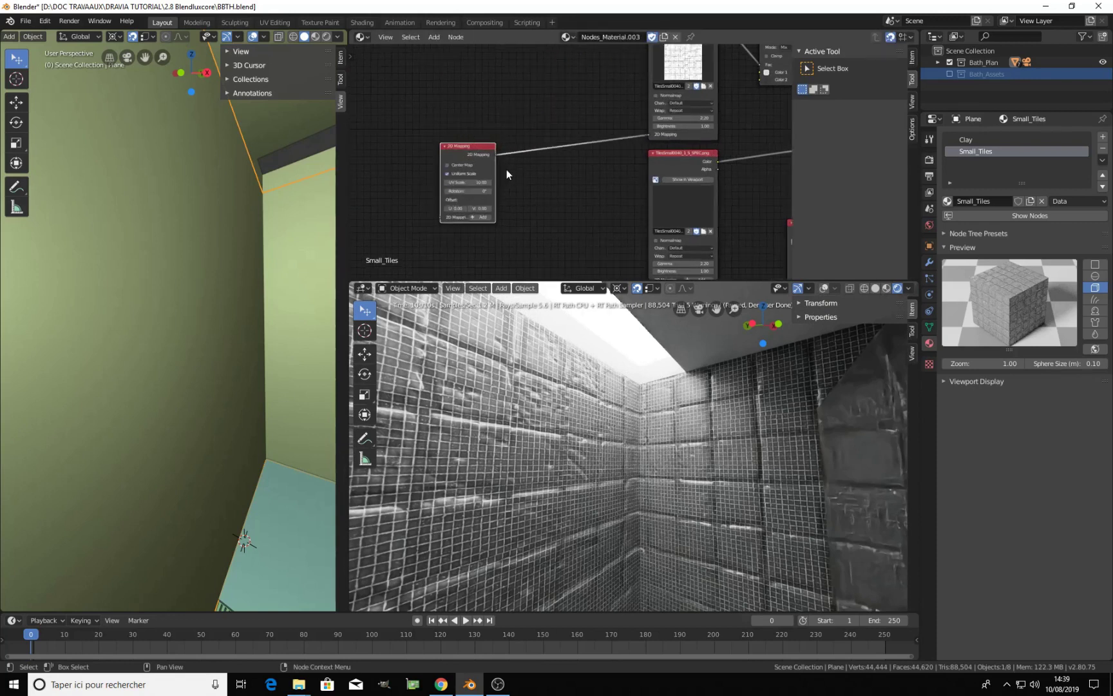
Connect the 2D Mapping output to the SPEC and NRM image nodes' 2D Mapping inputs, then move the mapping node closer to the images
middle_drag(568, 177, 534, 90)
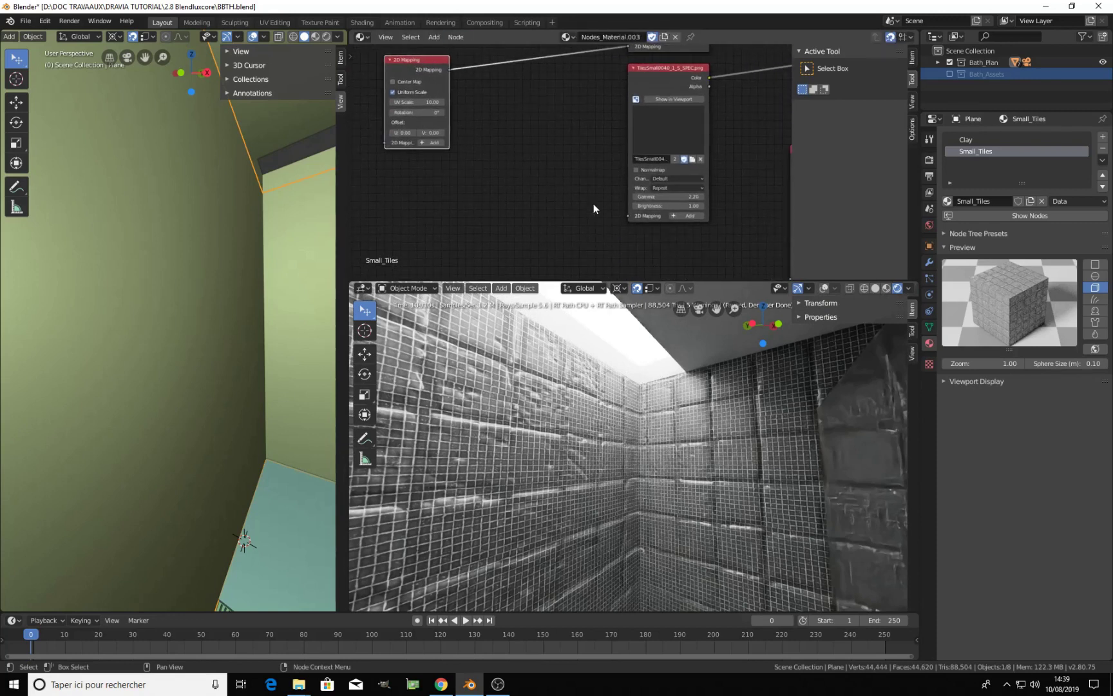
scroll(592, 202, down, 2)
middle_drag(565, 133, 513, 145)
drag(430, 107, 562, 213)
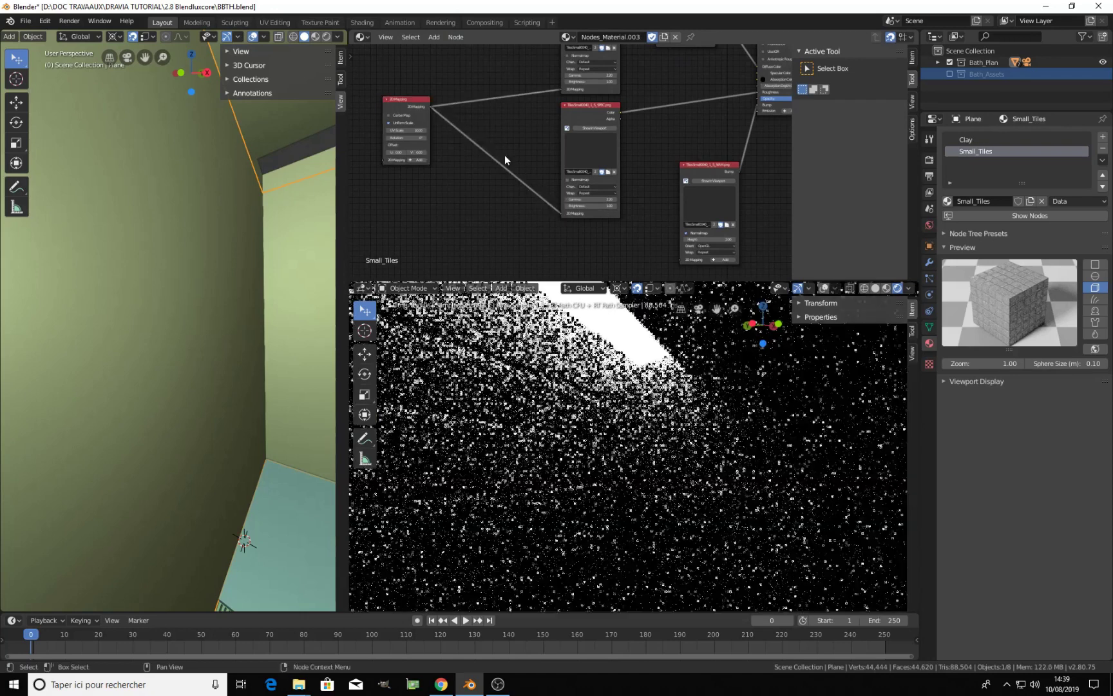
drag(451, 120, 679, 258)
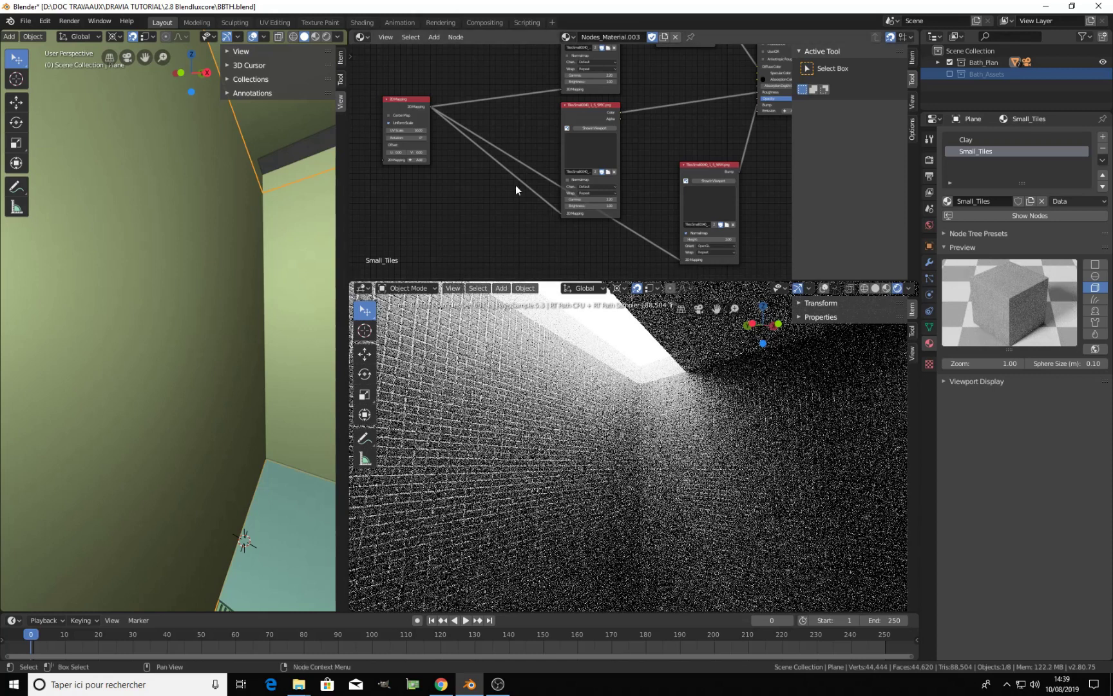
drag(413, 105, 454, 97)
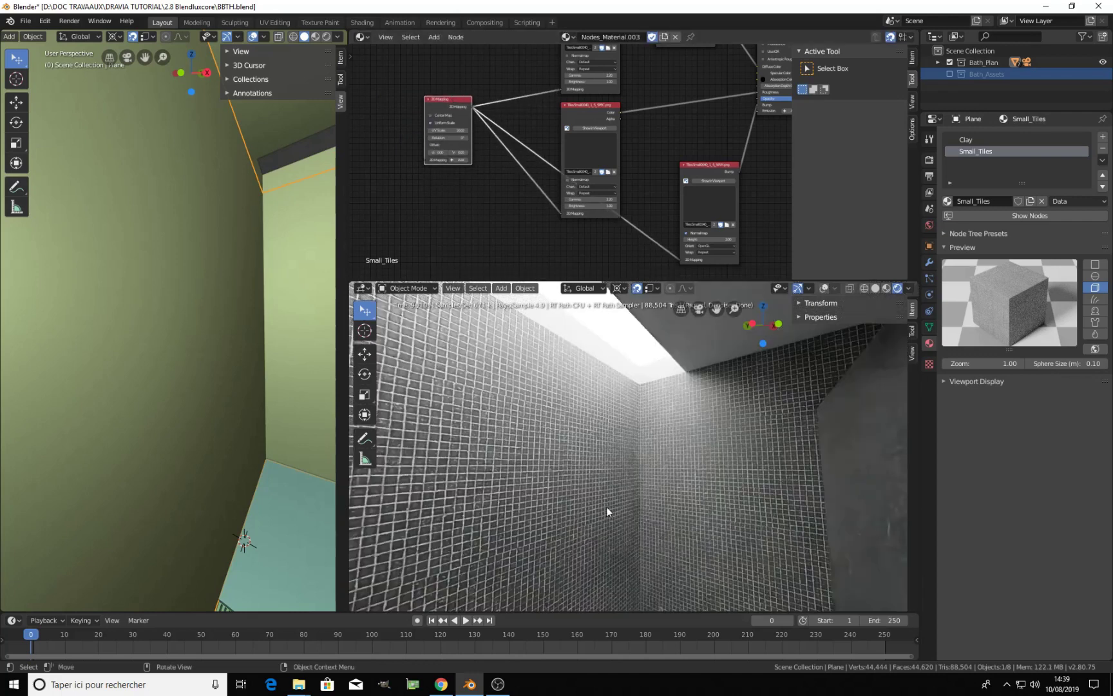
Inspect the tiled wall corner, set the World surface lighting to None, and return the preview viewport to solid shading
middle_drag(674, 466, 635, 457)
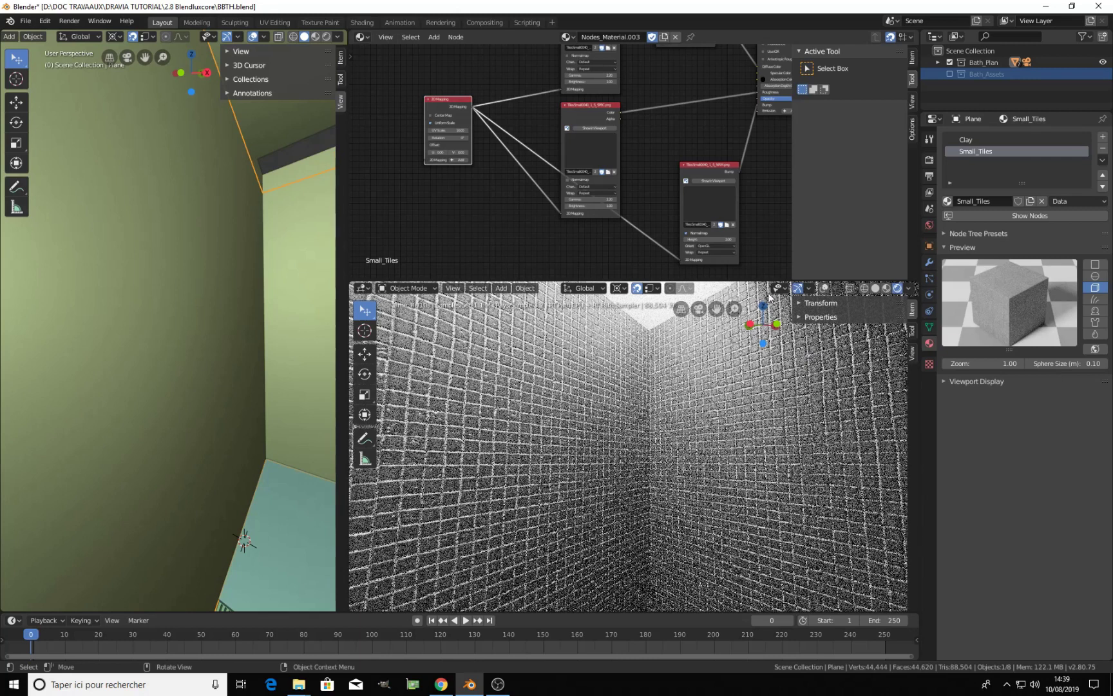
click(929, 225)
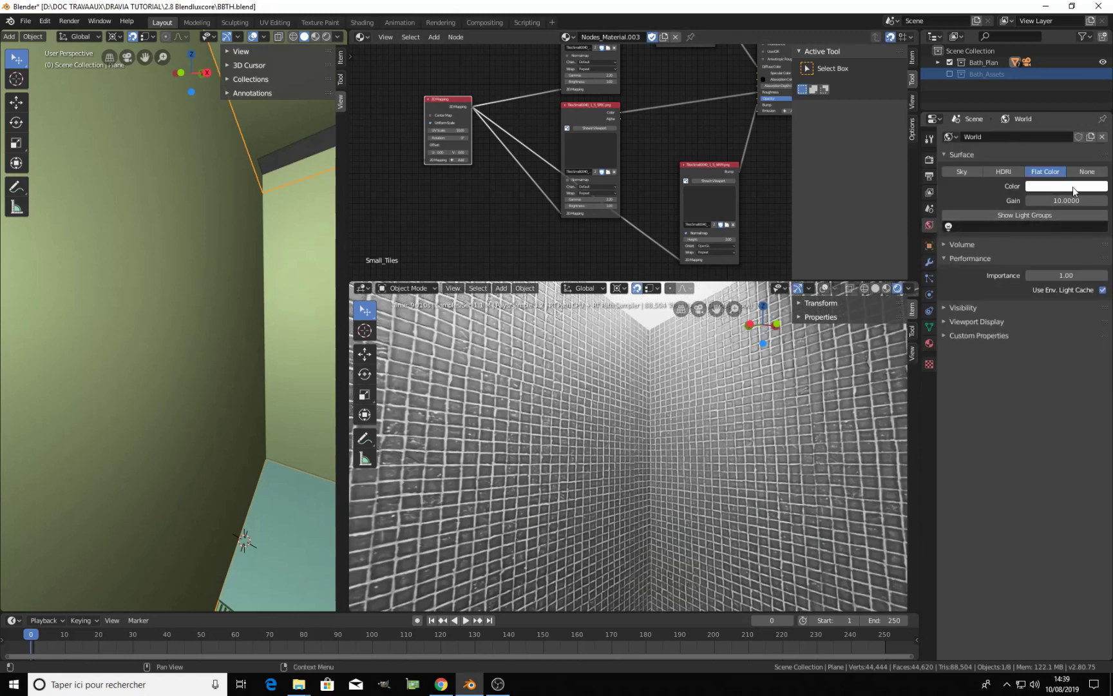
click(1086, 172)
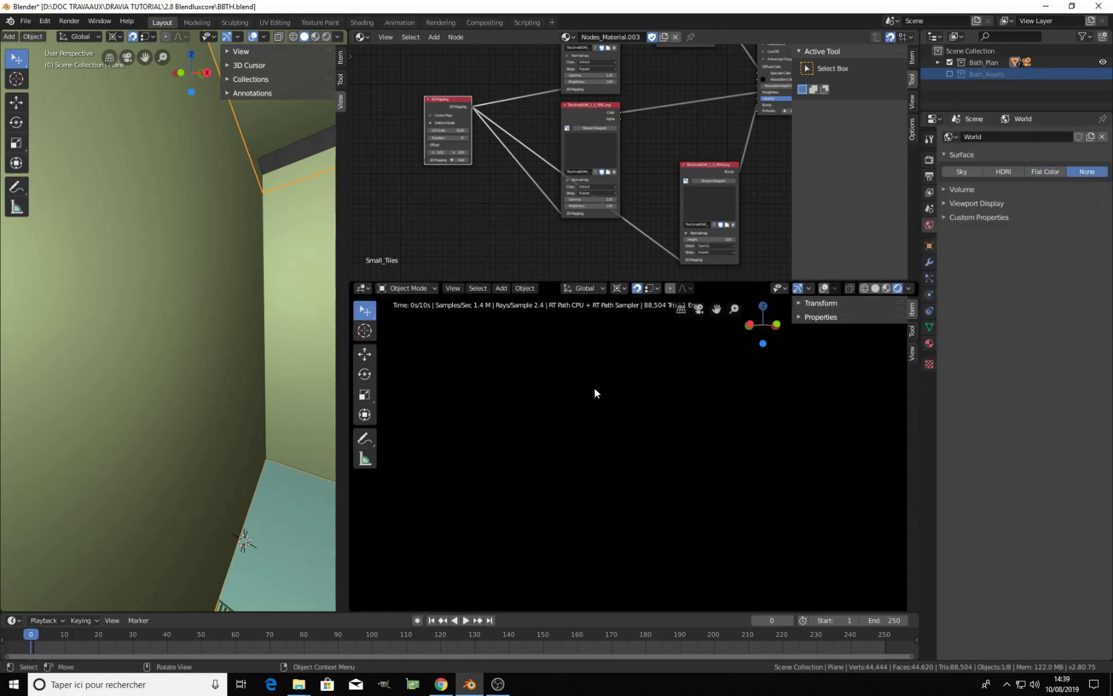
click(875, 288)
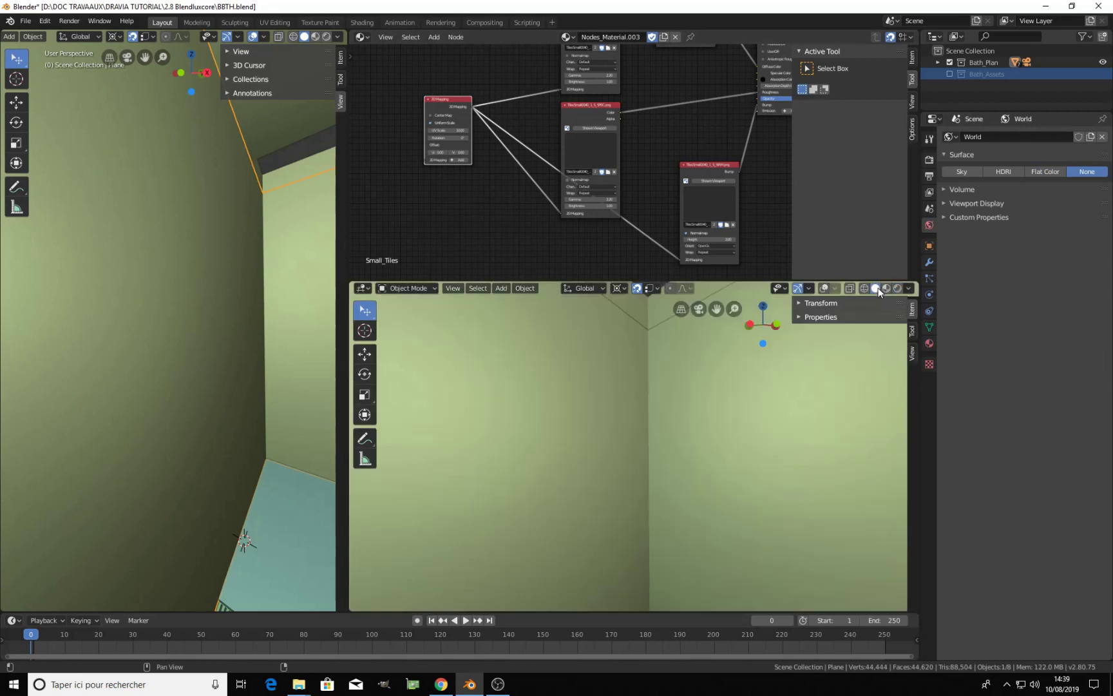
Show the viewport overlays, place the 3D cursor on the wall near the room corner, and open the list of objects to add
middle_drag(576, 420, 638, 443)
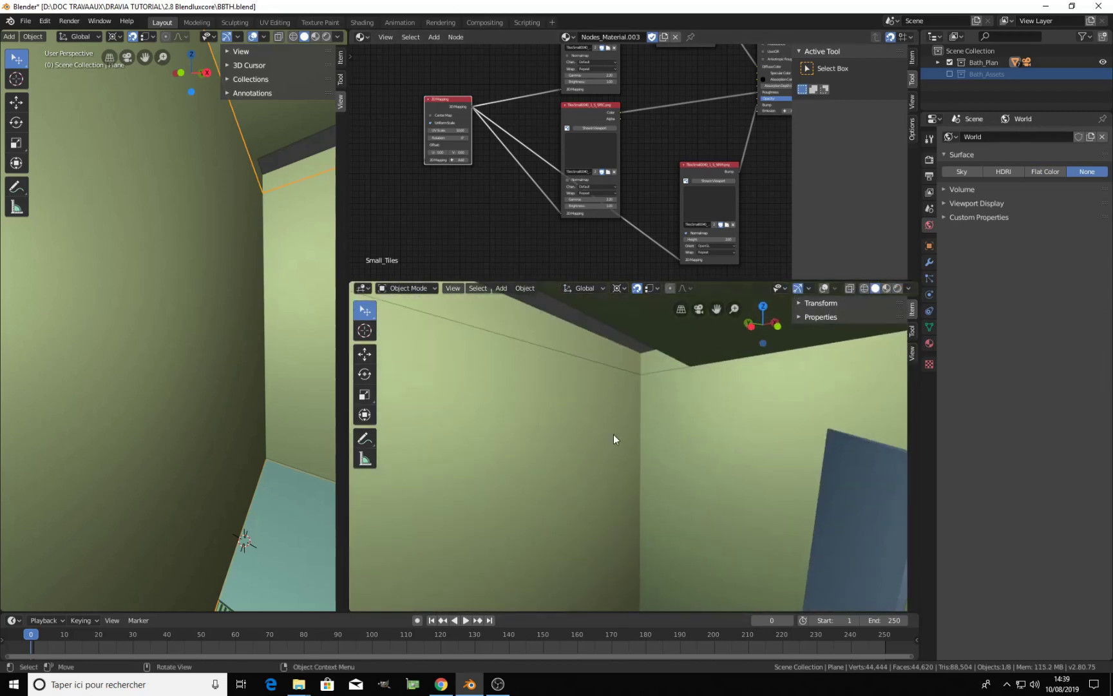
click(824, 288)
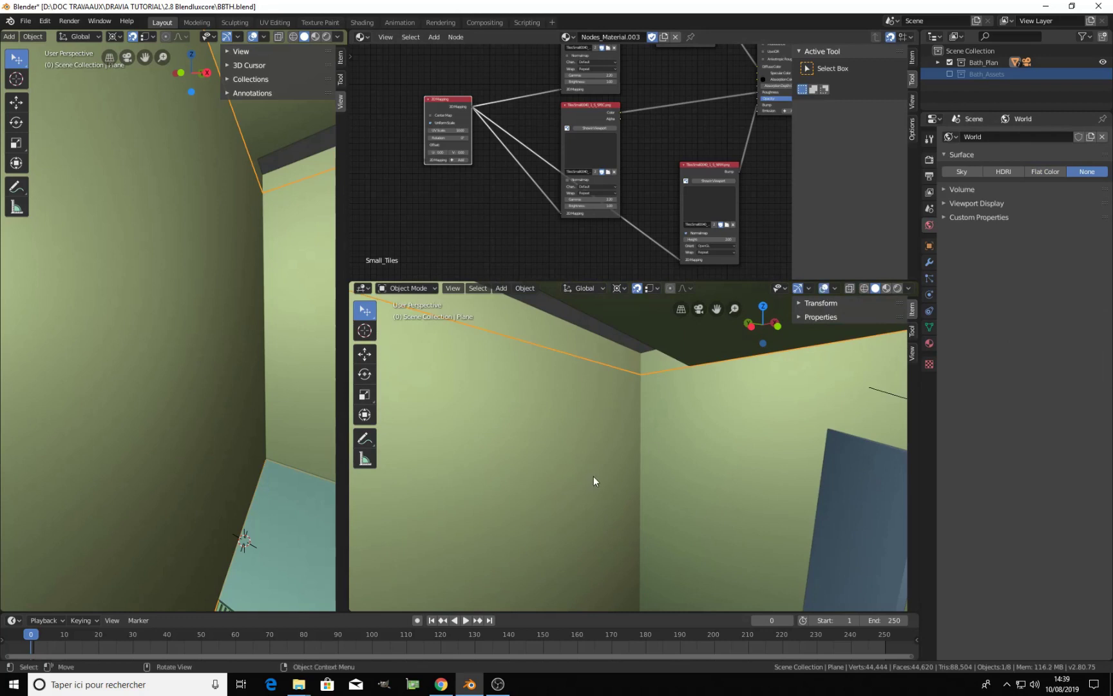
click(365, 330)
click(615, 510)
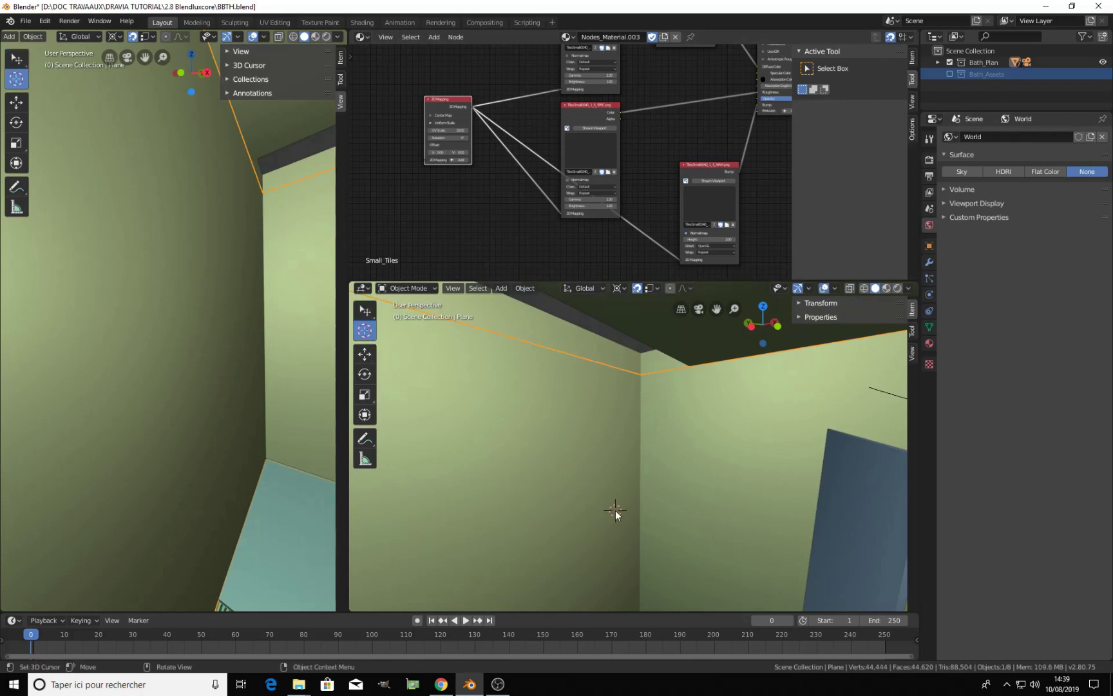
key(shift+a)
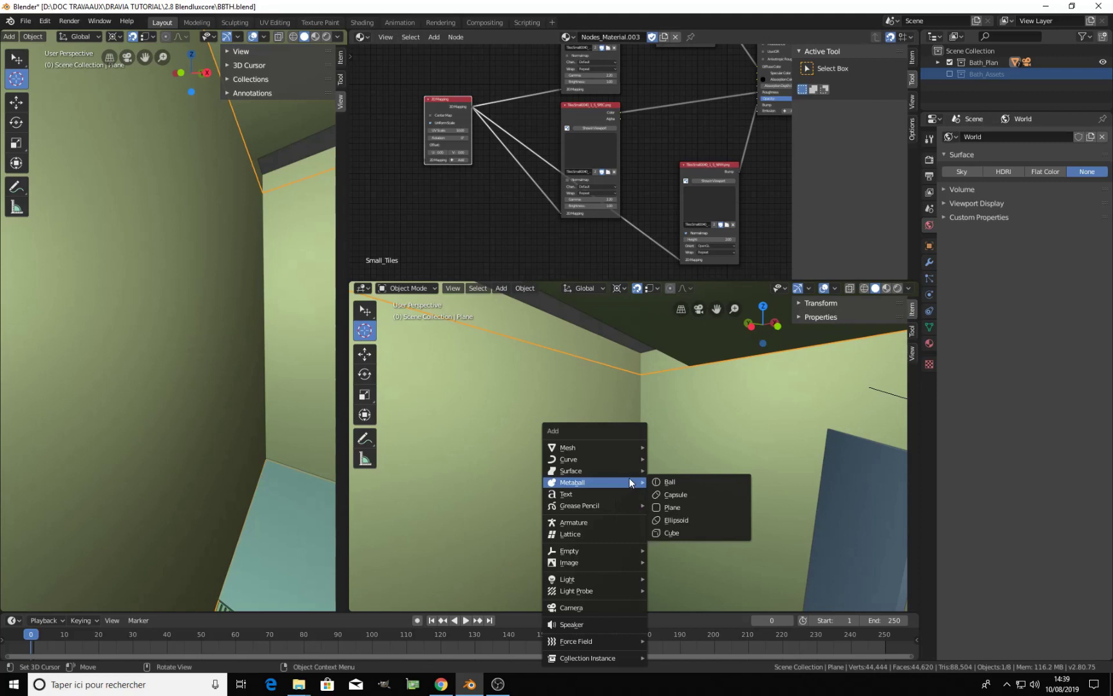
Add an area light and move it inside the bathroom, near the wall corner
mouse_move(647, 582)
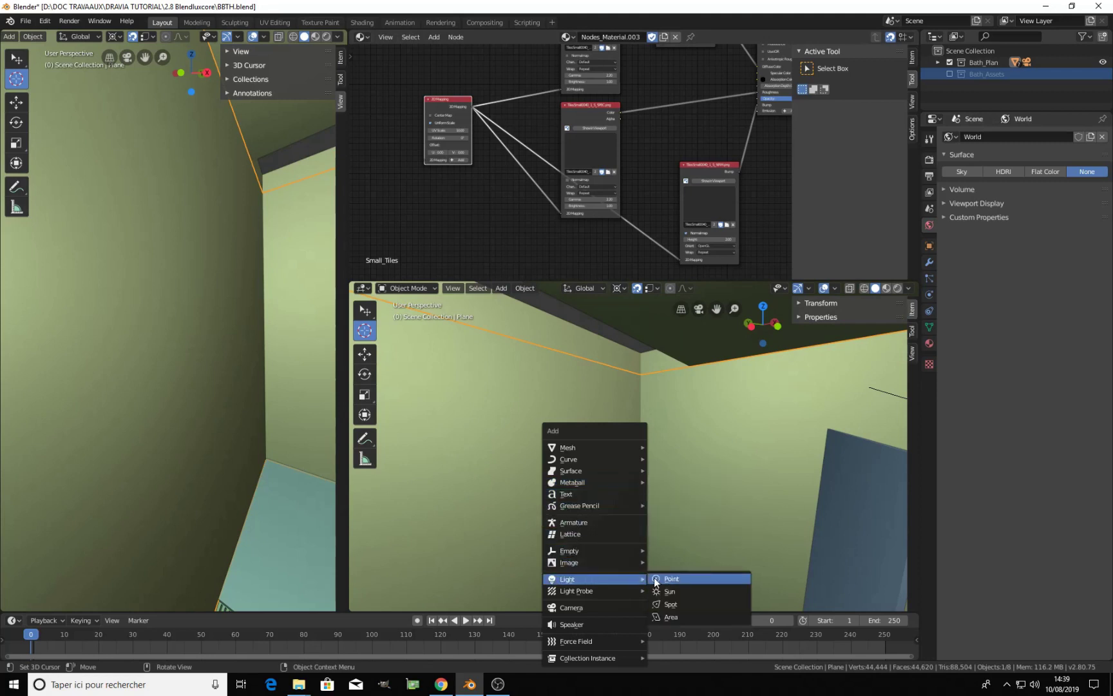
click(670, 617)
middle_drag(662, 571, 628, 487)
key(g)
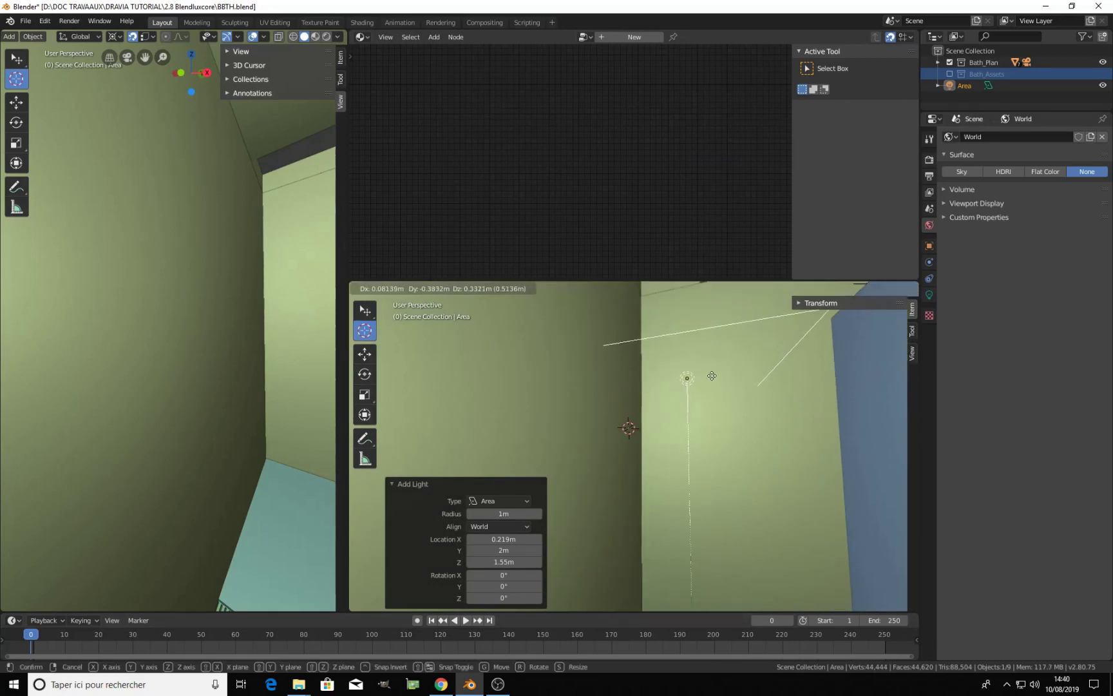
click(705, 422)
middle_drag(705, 422, 670, 515)
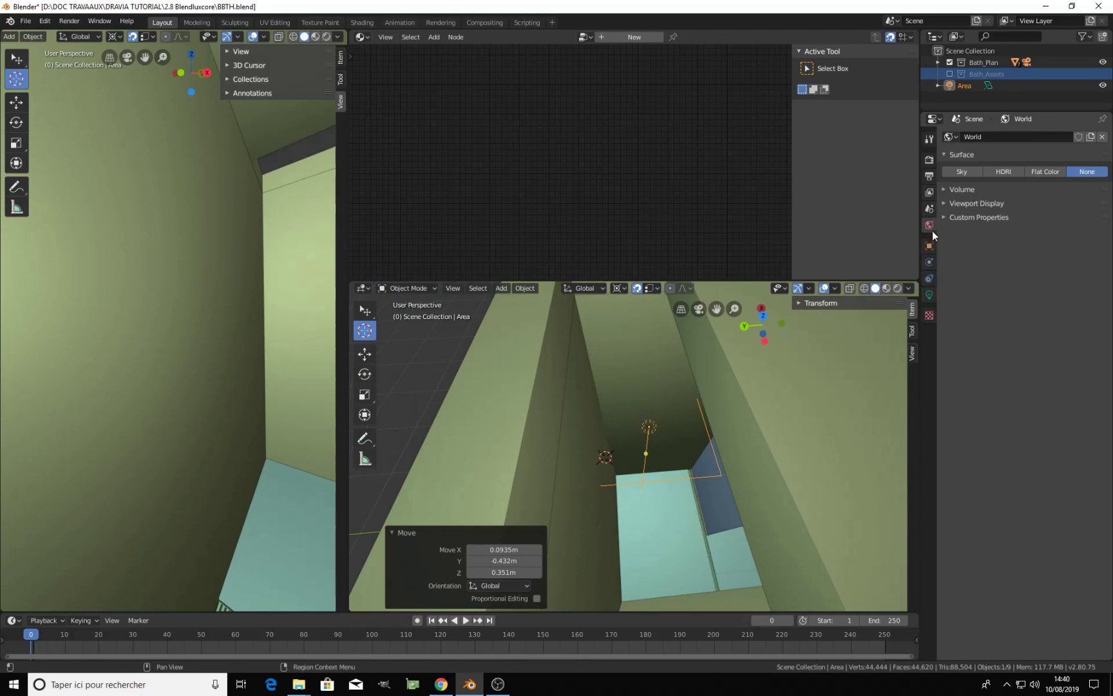
Set the area light's size to 0.3 m in its light settings
click(929, 294)
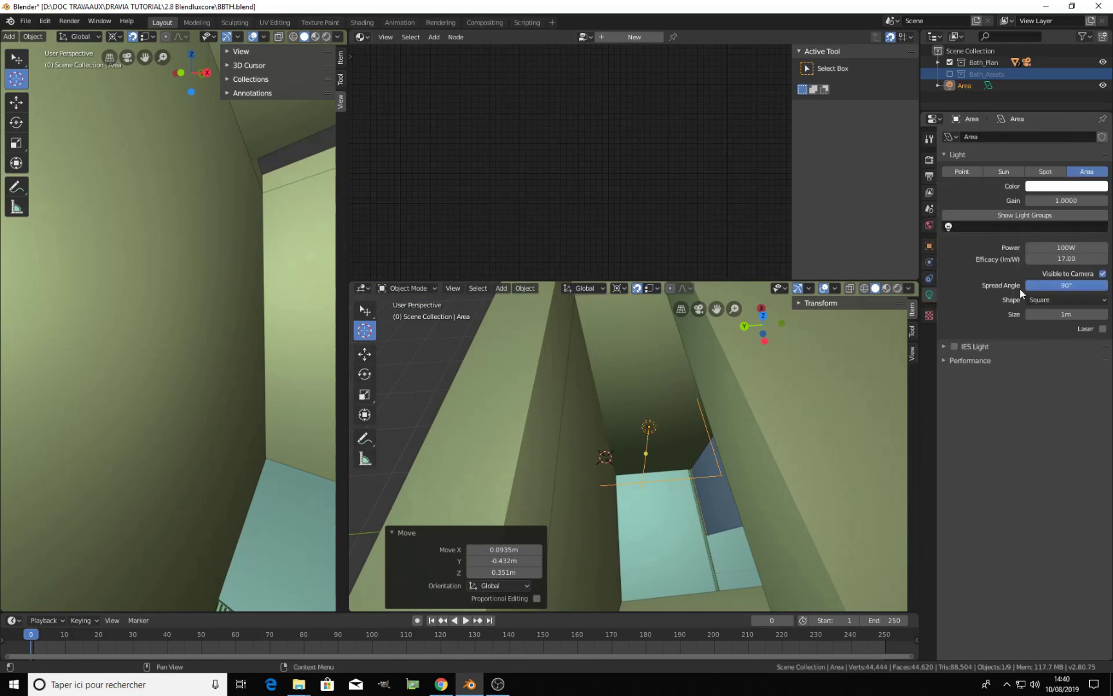
middle_drag(621, 455, 615, 445)
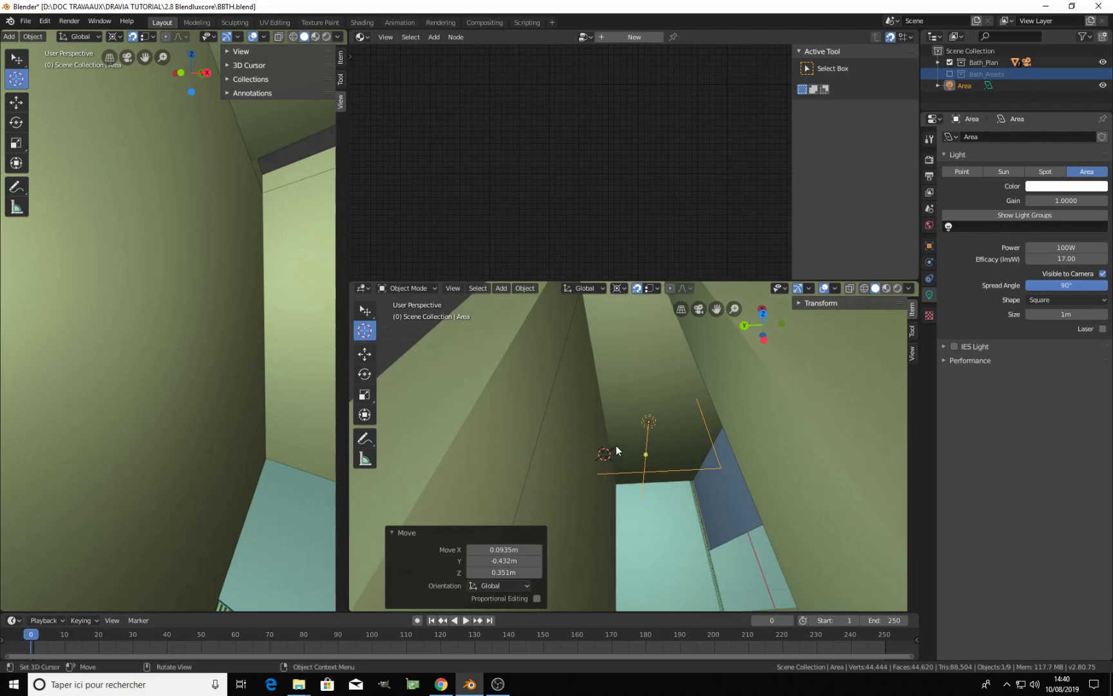
click(1066, 314)
key(Return)
scroll(577, 436, up, 5)
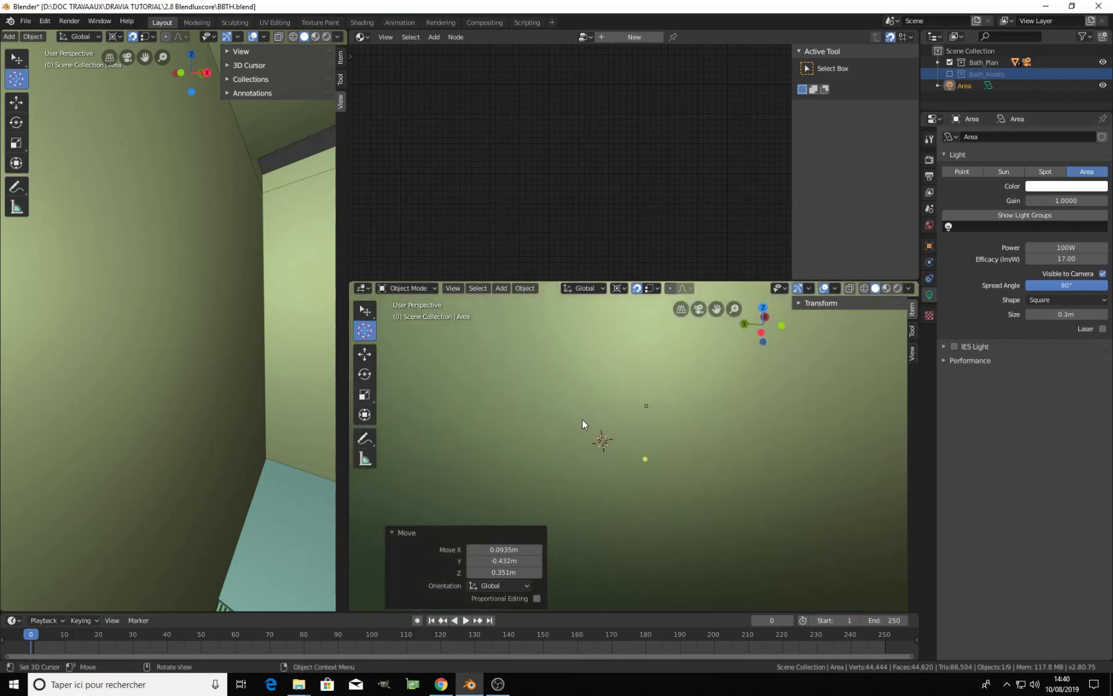
Tilt the area light towards the adjacent wall and reposition it high in the wall corner
middle_drag(582, 425, 666, 444)
key(r)
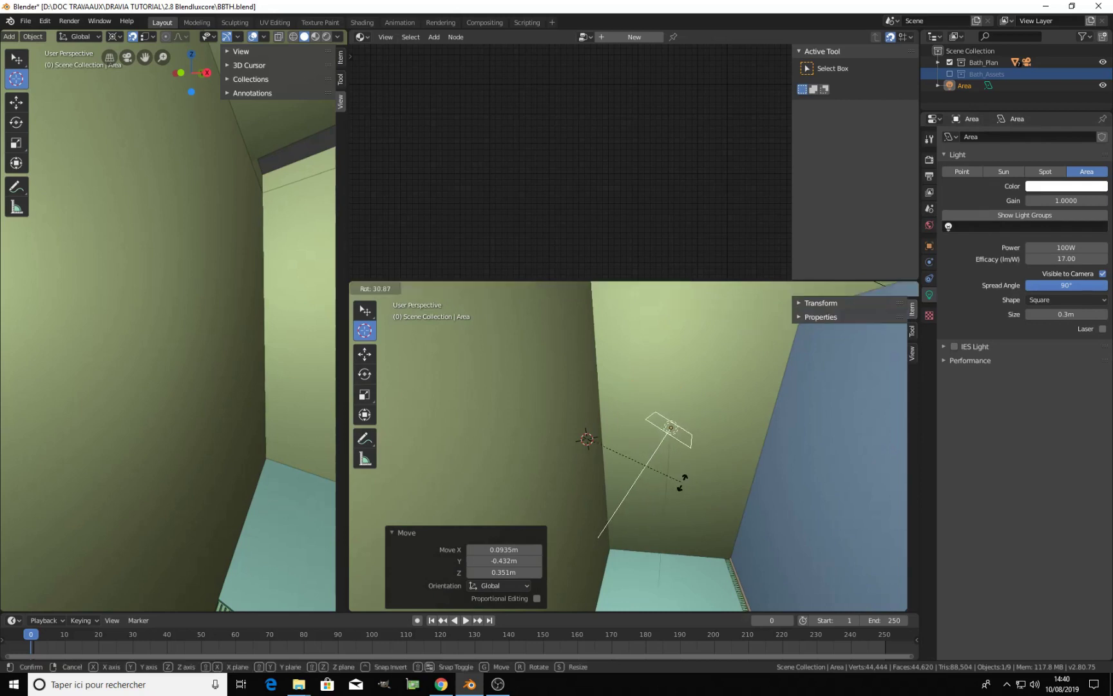
click(681, 490)
key(g)
click(675, 444)
middle_drag(675, 444, 838, 359)
key(g)
click(630, 449)
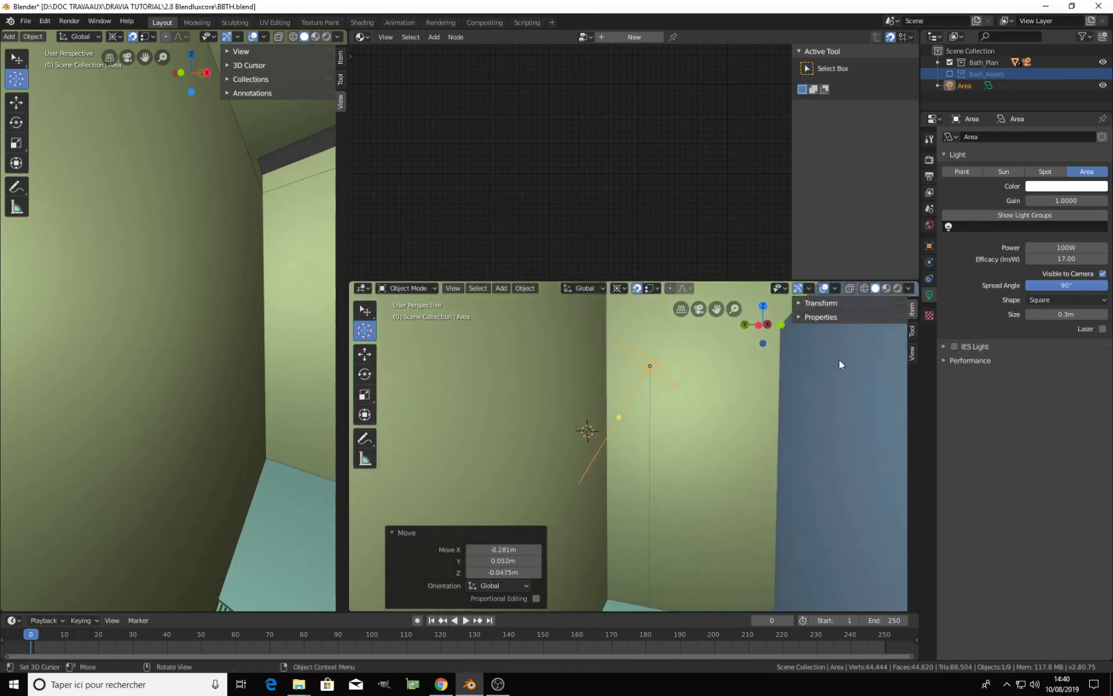
Show the viewport in rendered shading and set the area light's efficacy to 1 and power to 10 W
click(897, 288)
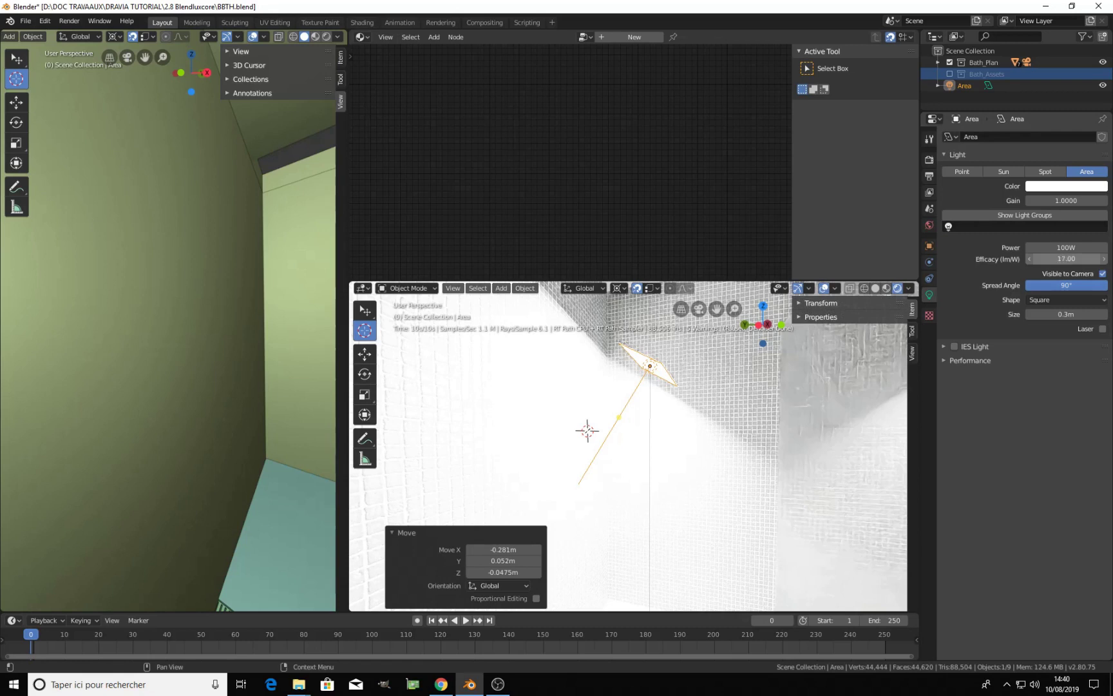
click(1063, 258)
text(1)
key(Return)
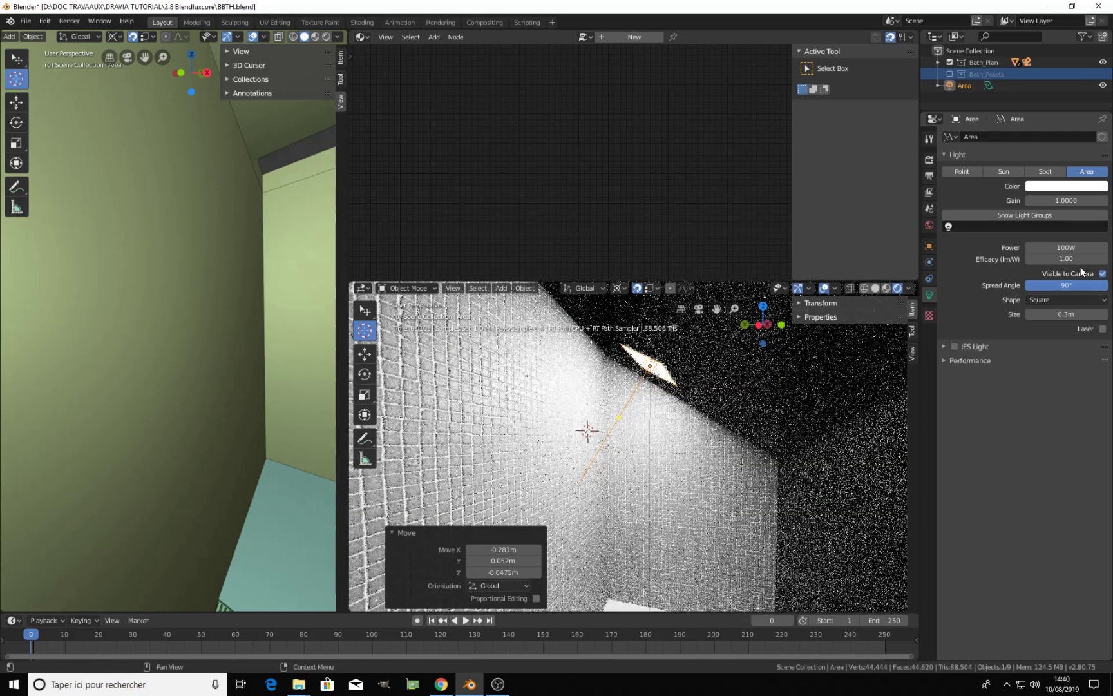
click(1064, 247)
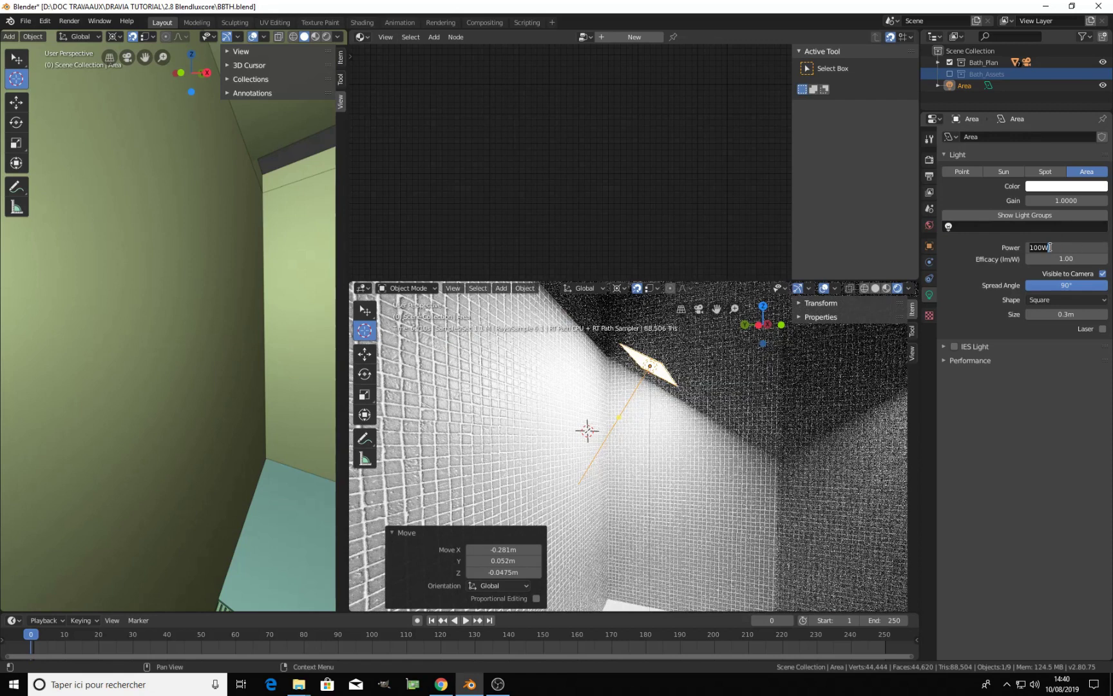
text(10)
key(Return)
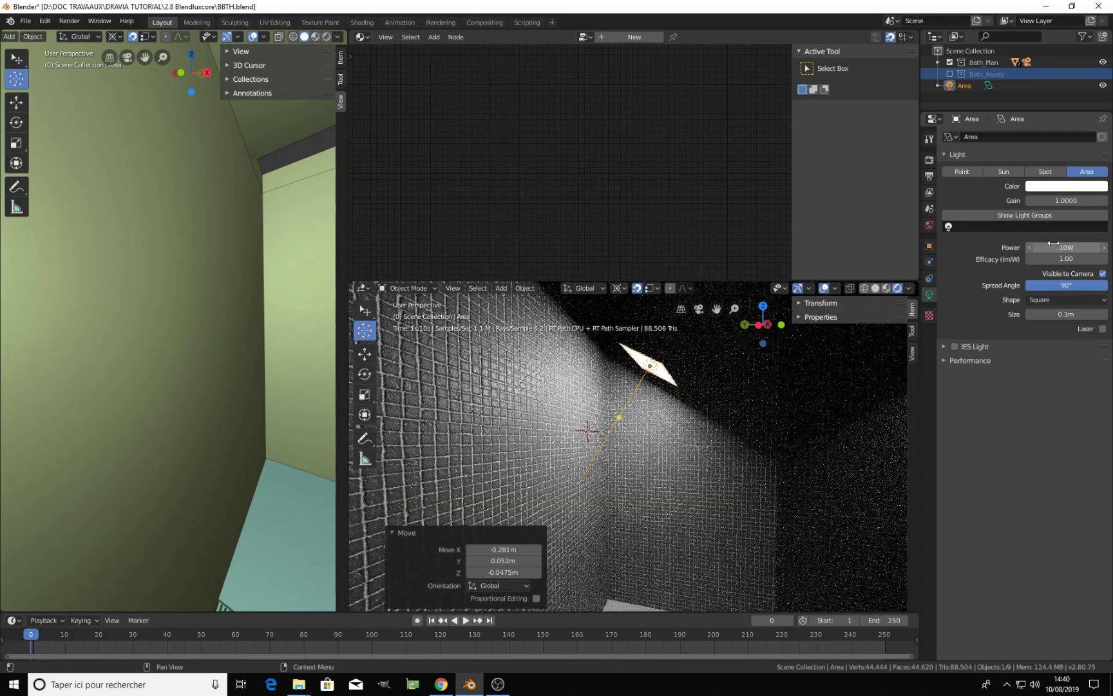
Try reducing the area light's power to 5 W and its efficacy to 0
click(1066, 248)
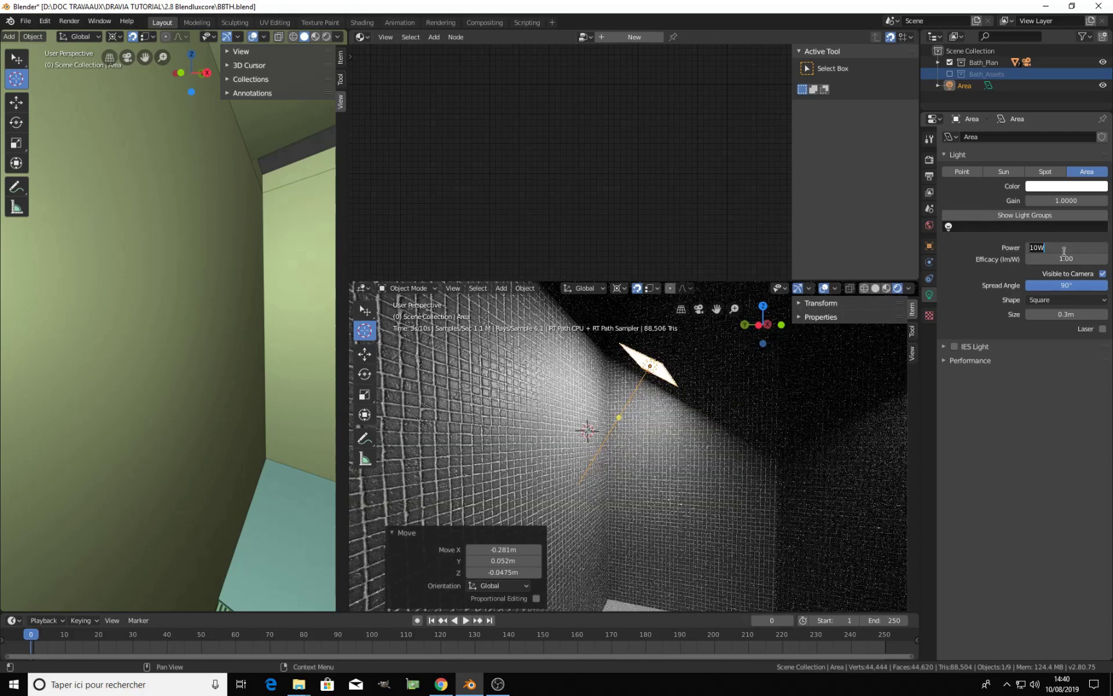
text(5)
key(Return)
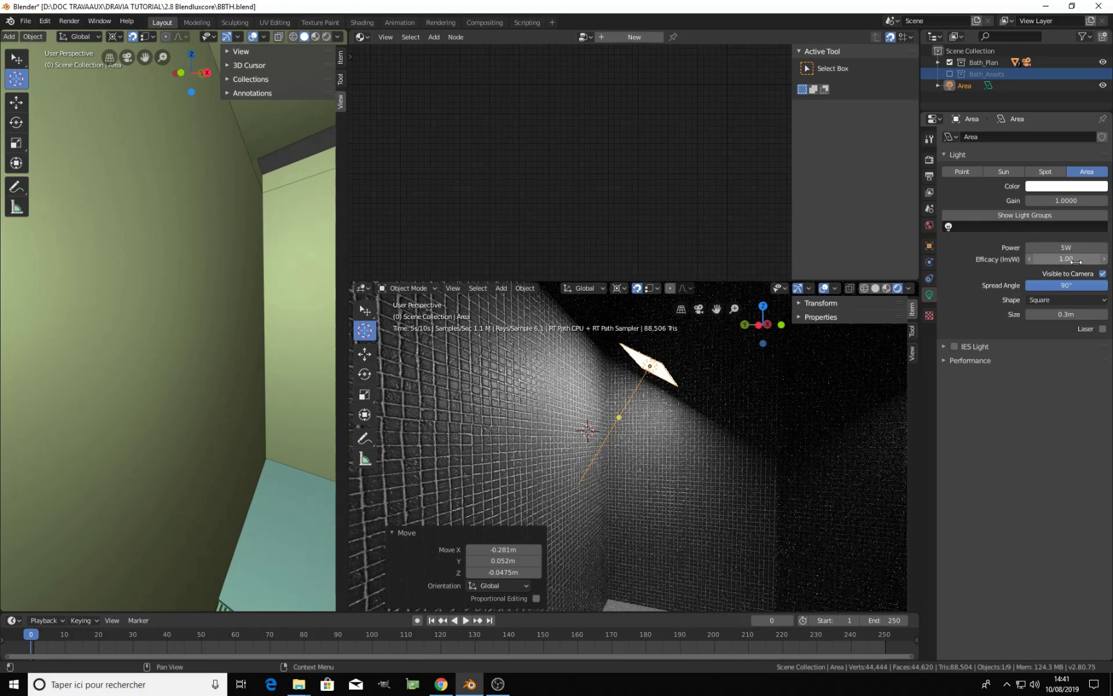
mouse_move(1071, 258)
mouse_down()
mouse_move(1050, 258)
mouse_move(1074, 258)
mouse_up()
click(1062, 248)
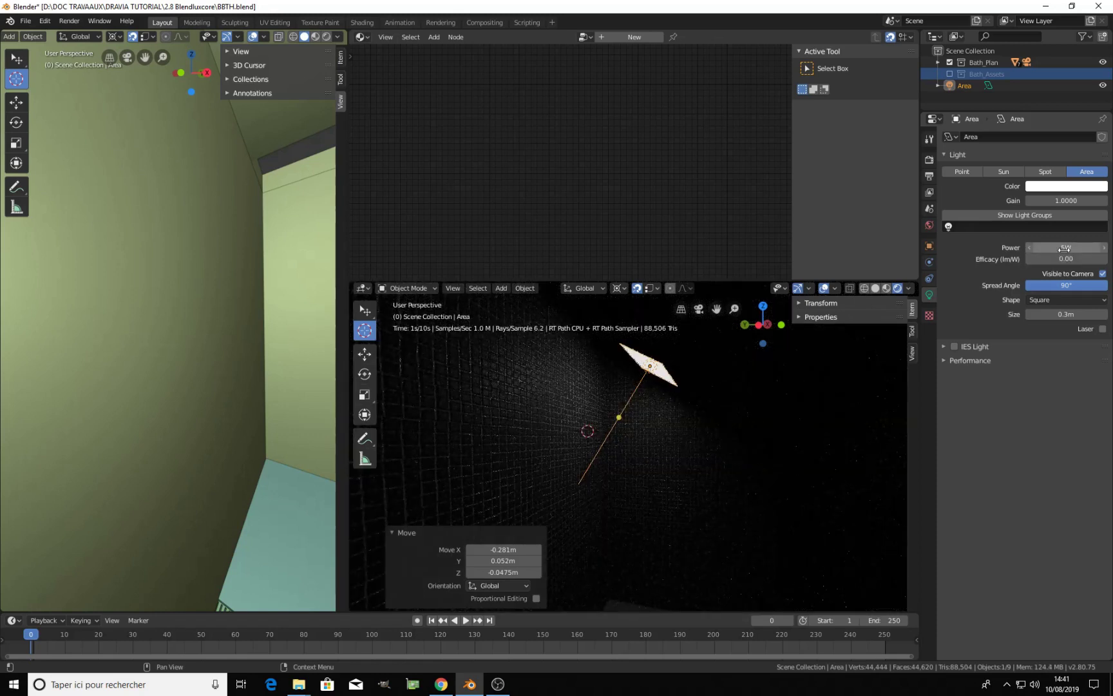
text(5)
key(Return)
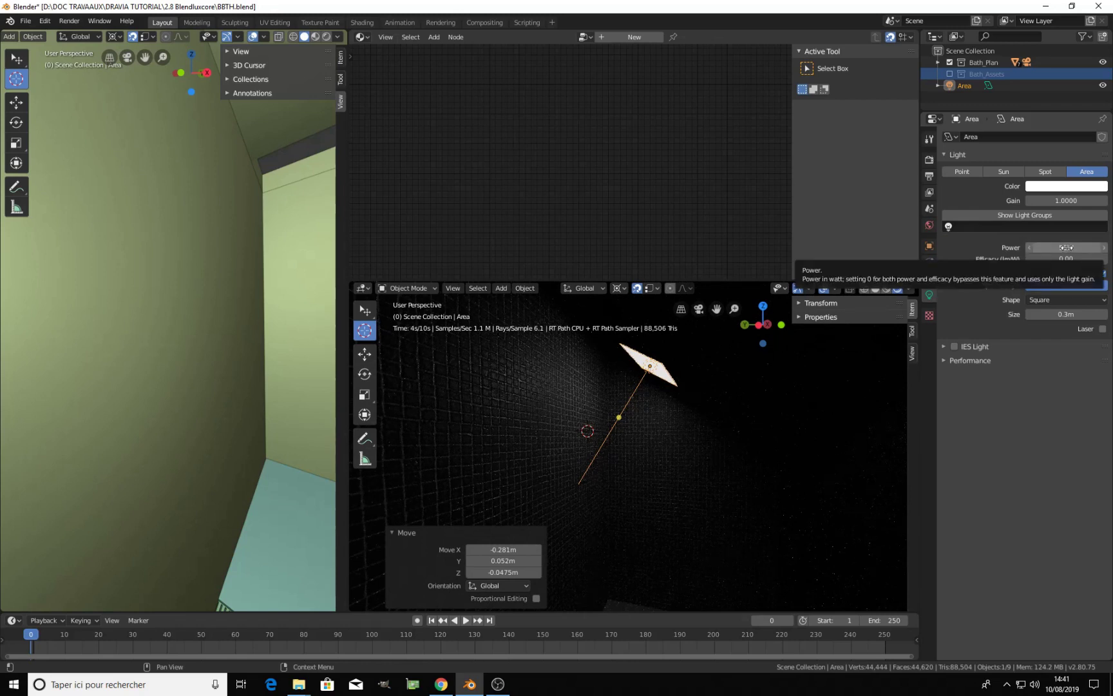
Try the area light with a power of 200 W and an efficacy of 1
click(1066, 247)
text(2)
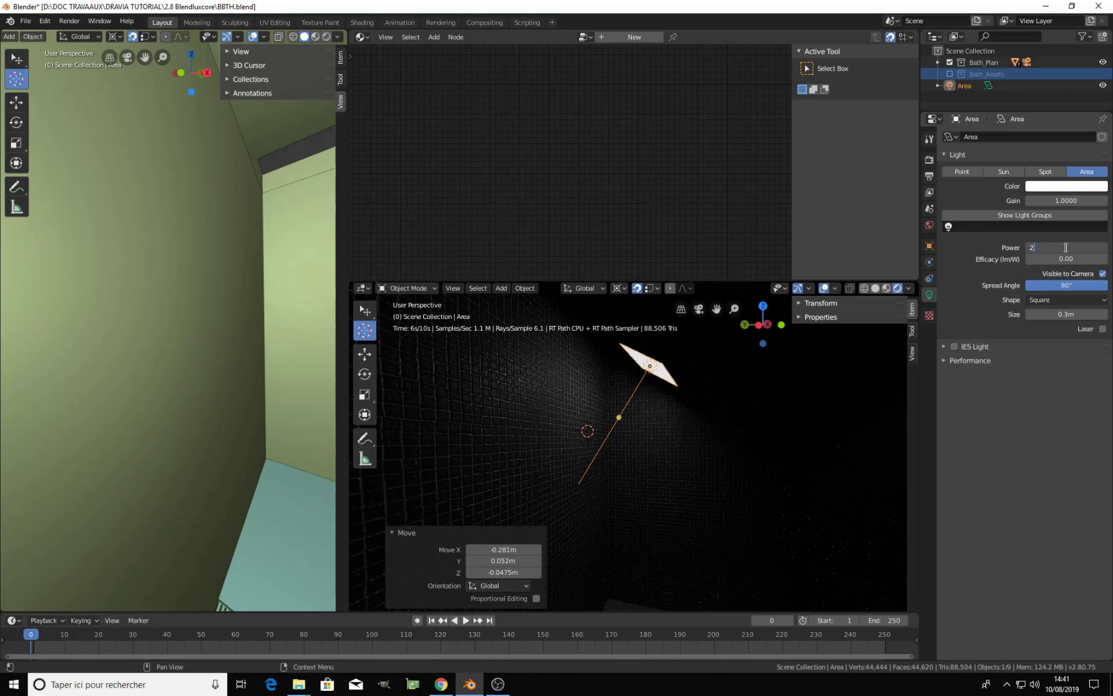
text(00)
key(Return)
click(1067, 259)
text(1)
key(Return)
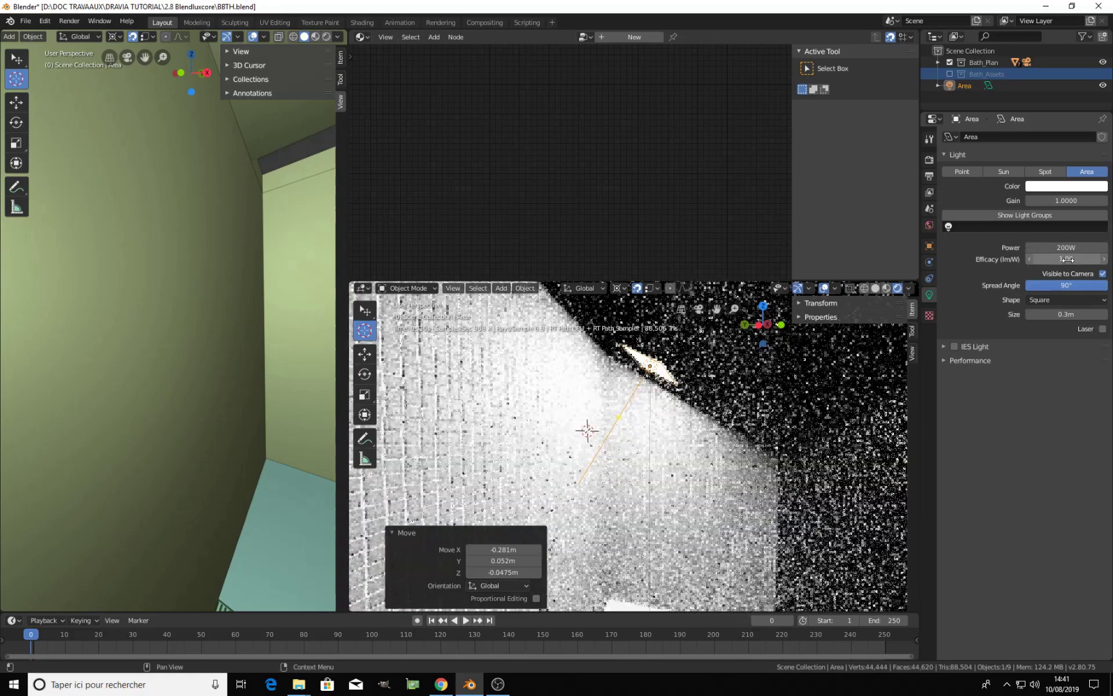
Set the area light's power to 10 W and inspect the lit tiles in the wall corner
click(1063, 248)
text(20)
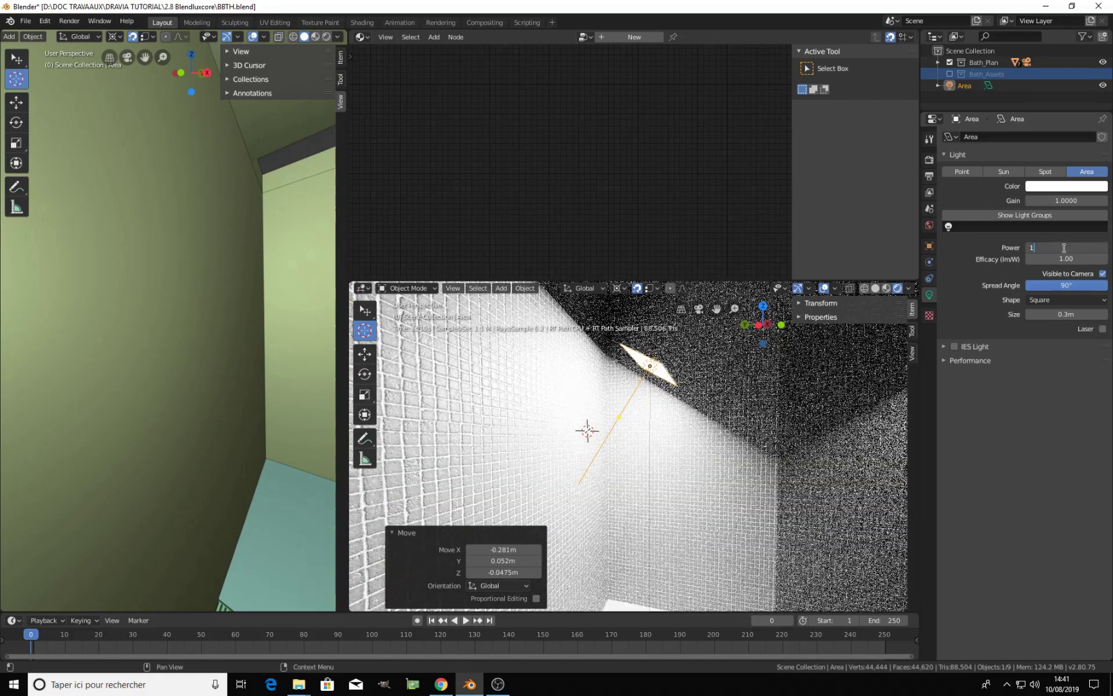
key(Return)
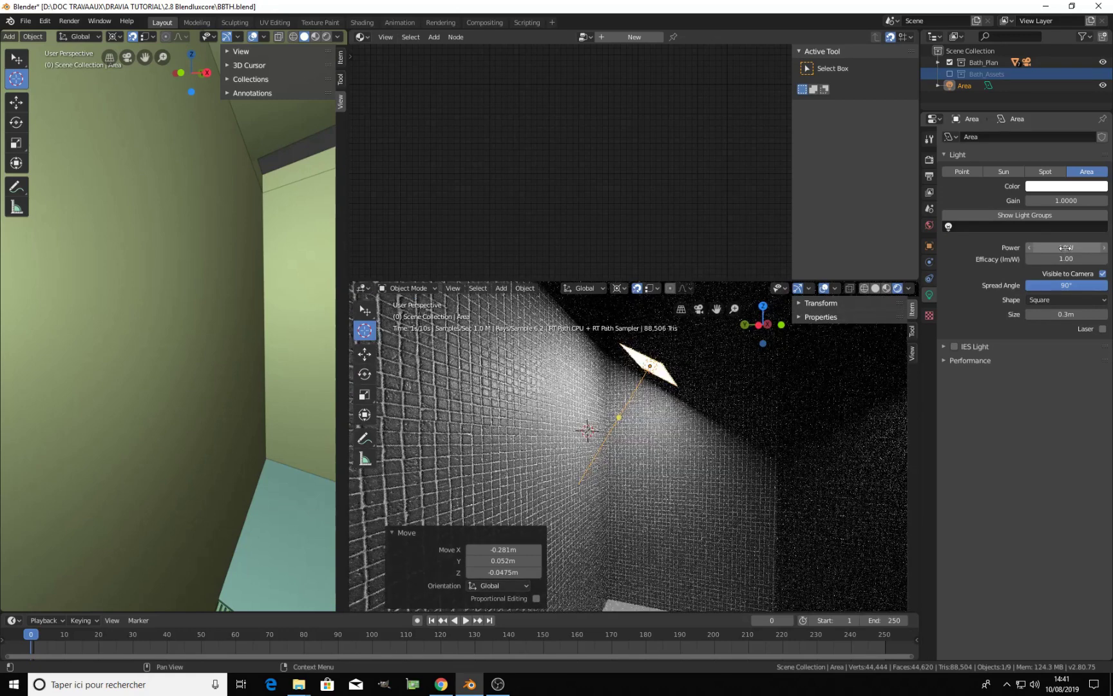
middle_drag(686, 429, 654, 420)
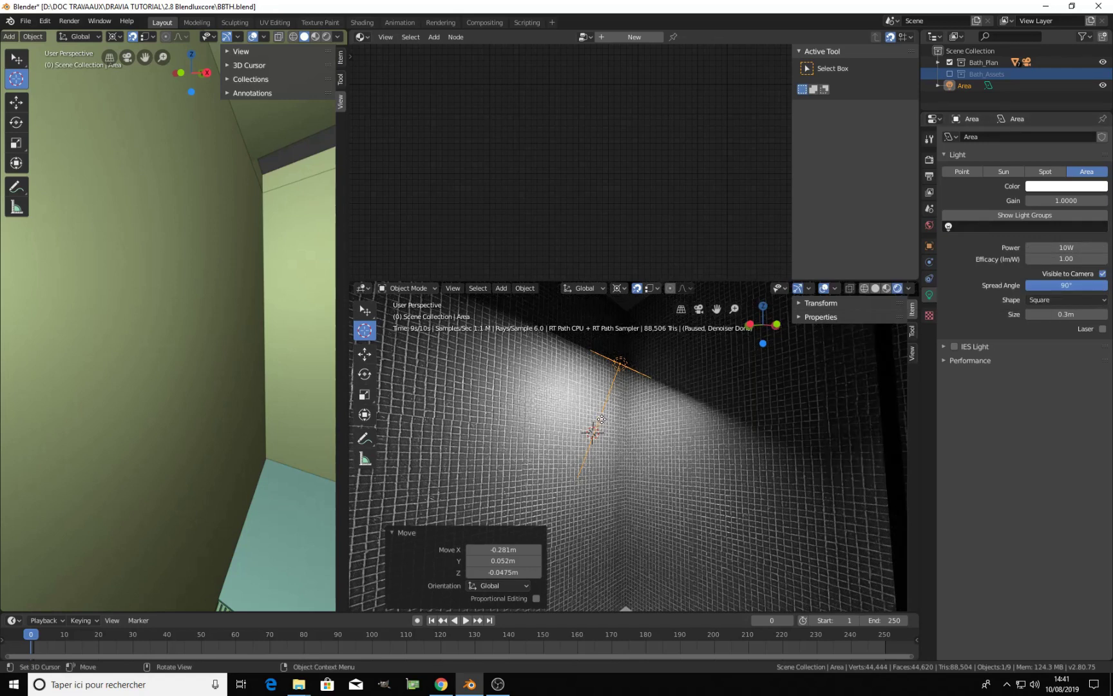
scroll(618, 429, up, 2)
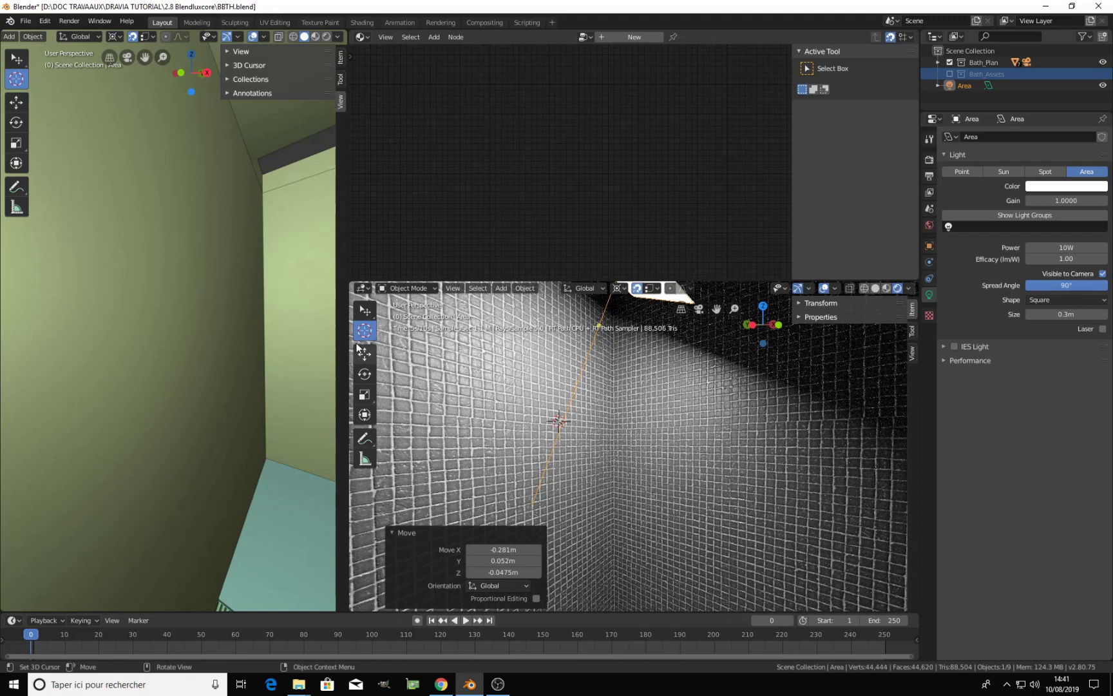
Switch from the 3D cursor to the selection tool and select the tiled wall object
click(304, 283)
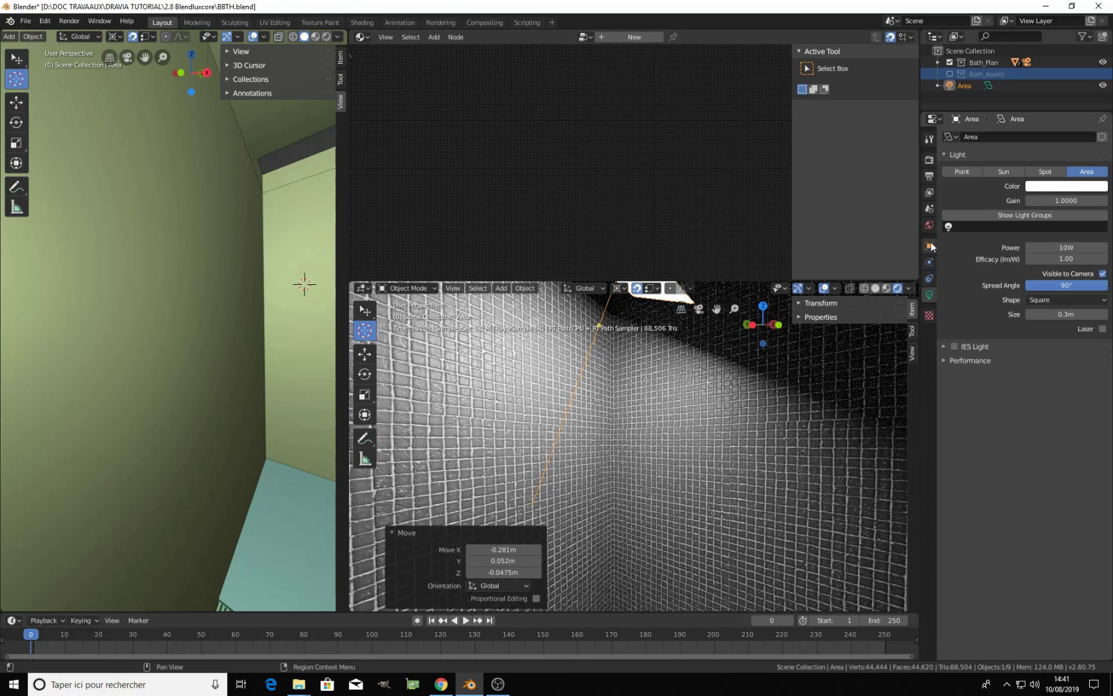
click(929, 226)
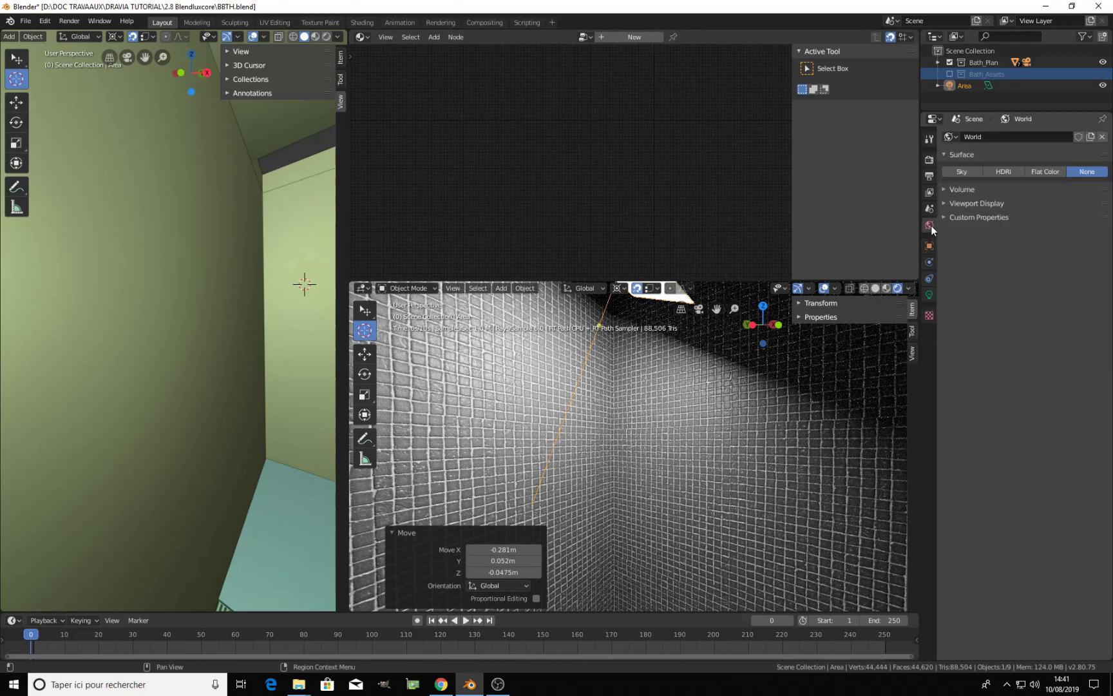
click(520, 376)
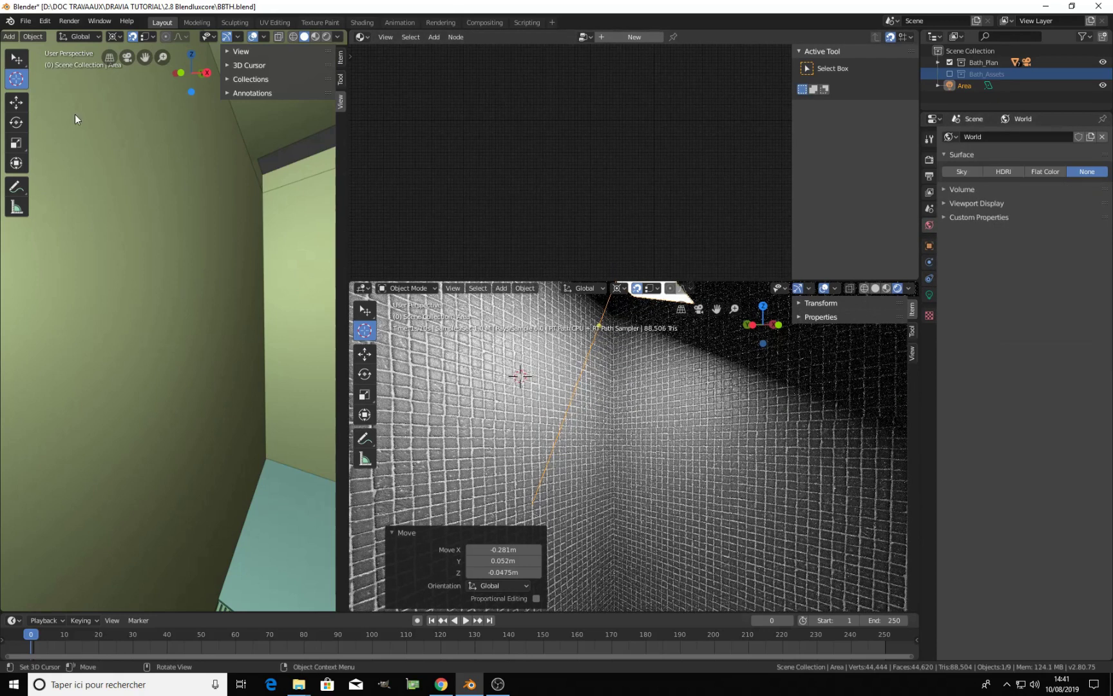
click(16, 58)
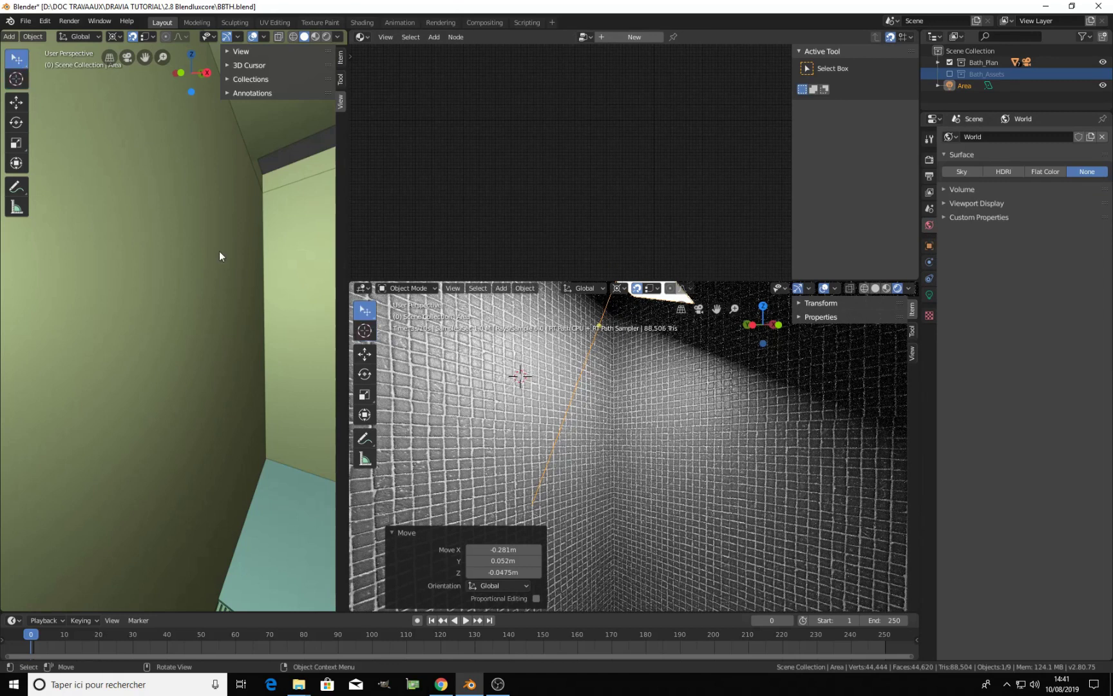
click(464, 355)
Insert a Band node between the SPEC texture's colour output and the material's roughness input
scroll(583, 155, up, 3)
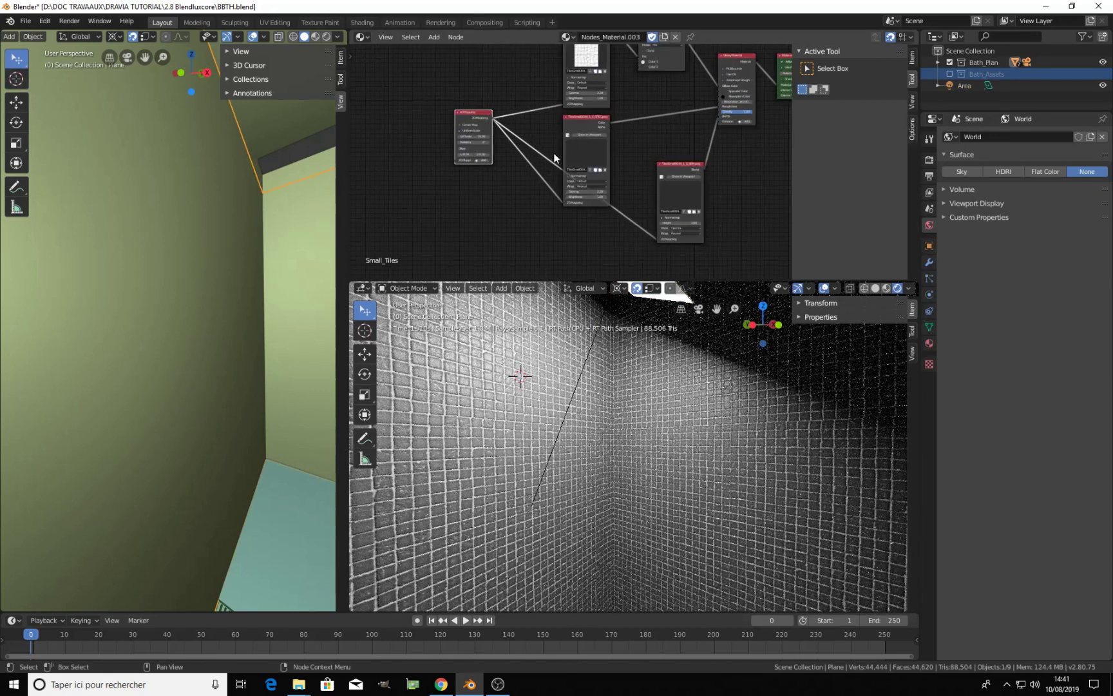
scroll(561, 181, up, 3)
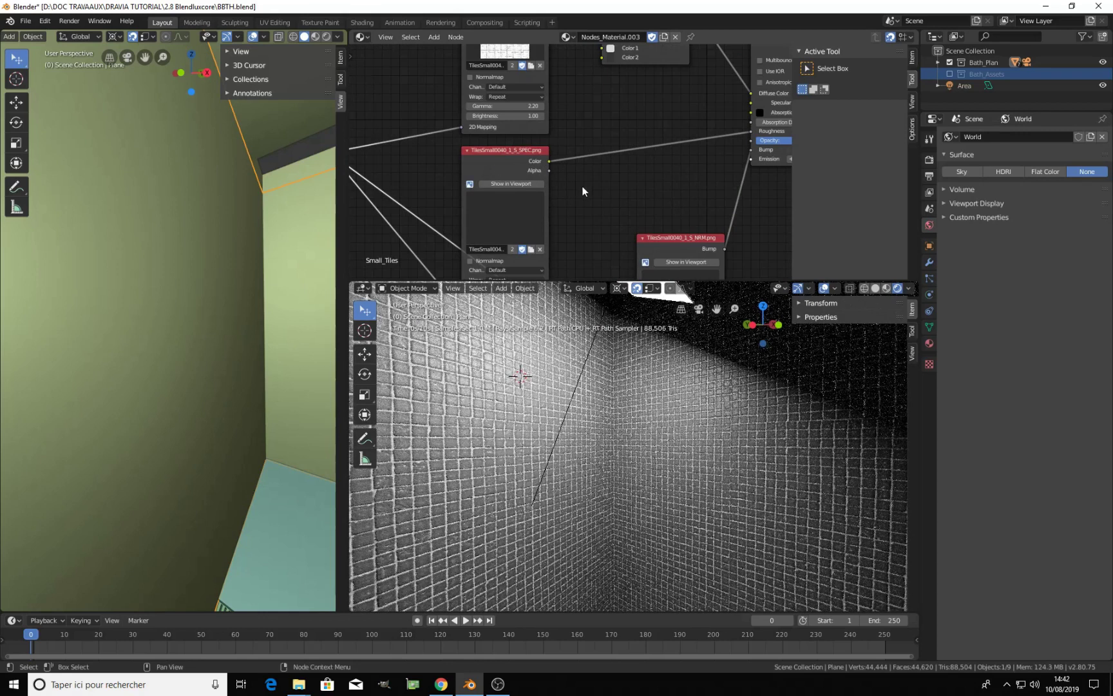
scroll(599, 174, down, 2)
scroll(586, 186, up, 2)
key(shift+a)
mouse_move(590, 184)
mouse_move(549, 162)
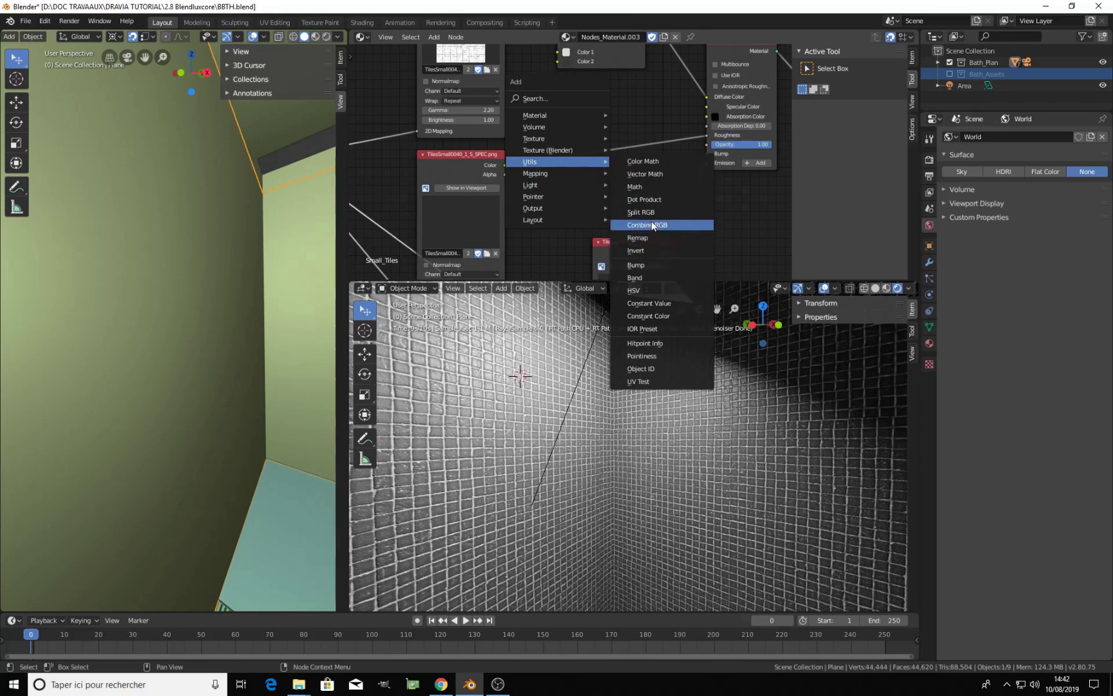
click(662, 279)
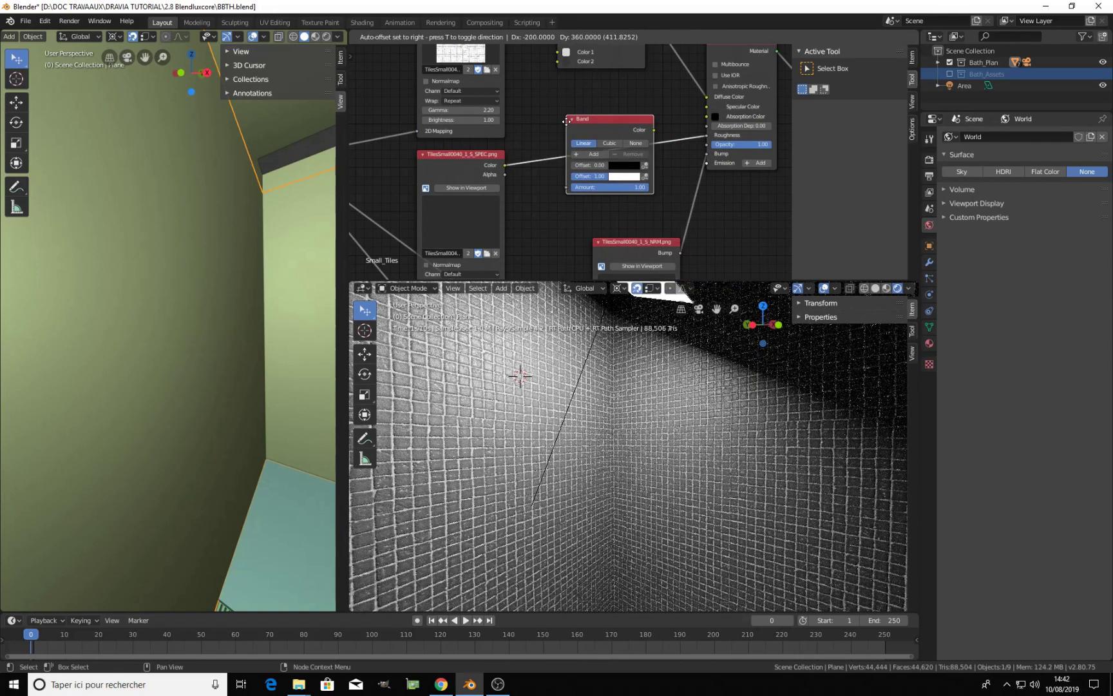
click(565, 121)
Set the offset of the Band node's black stop to 0.09
scroll(609, 153, up, 5)
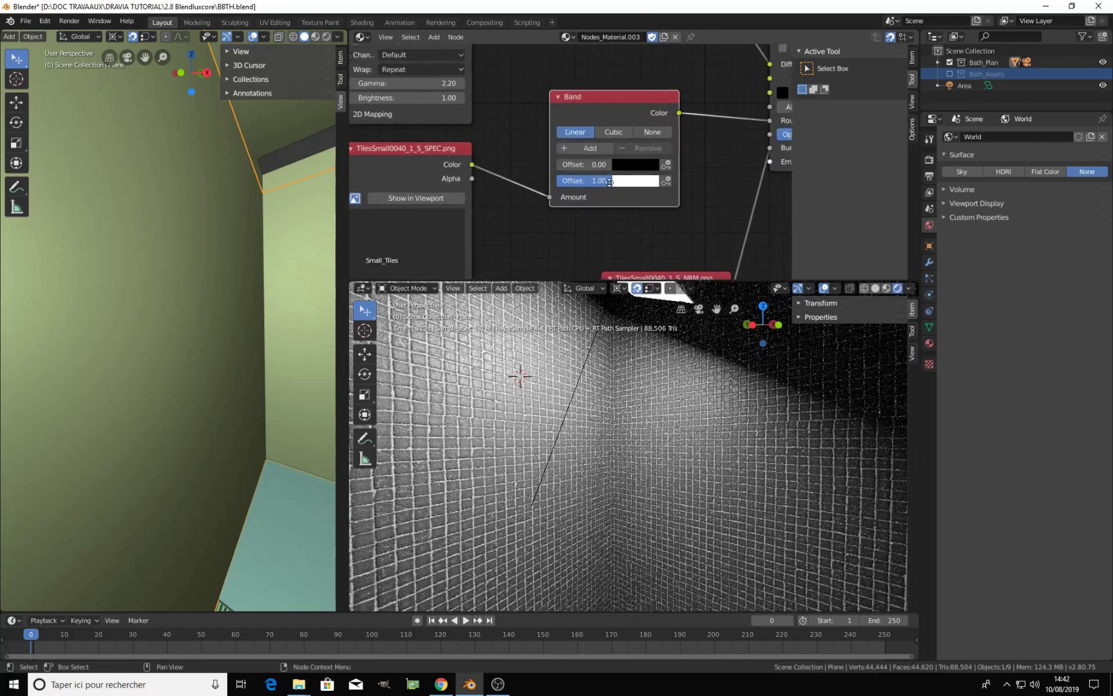
scroll(609, 148, up, 4)
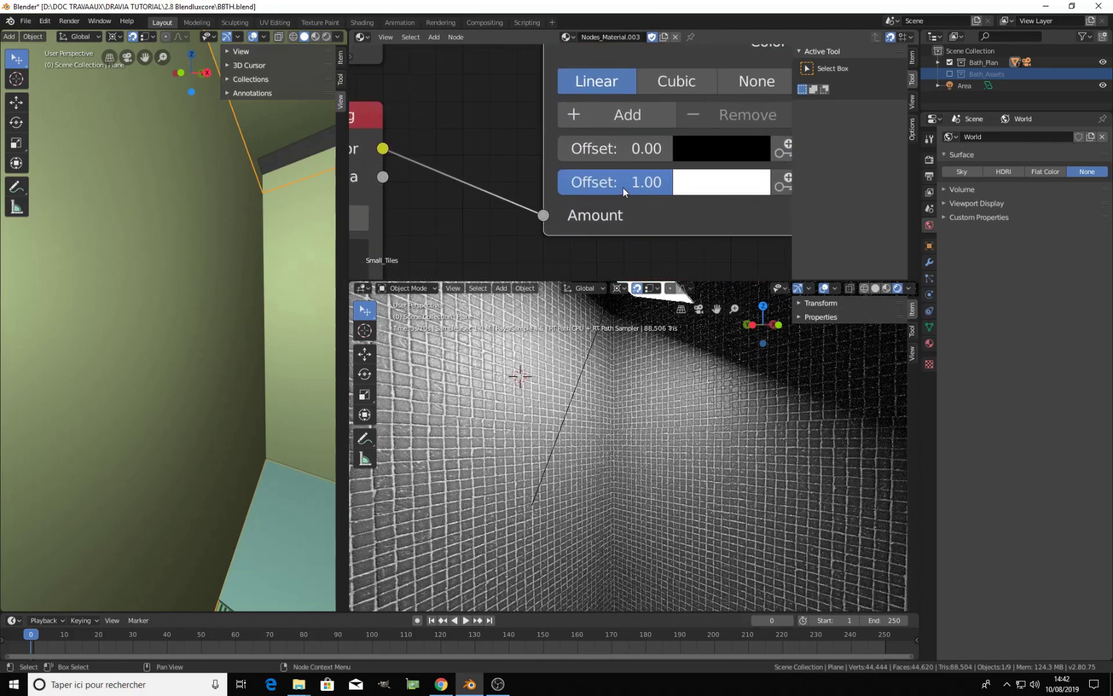
mouse_move(575, 154)
mouse_down()
mouse_move(691, 154)
mouse_move(594, 154)
mouse_up()
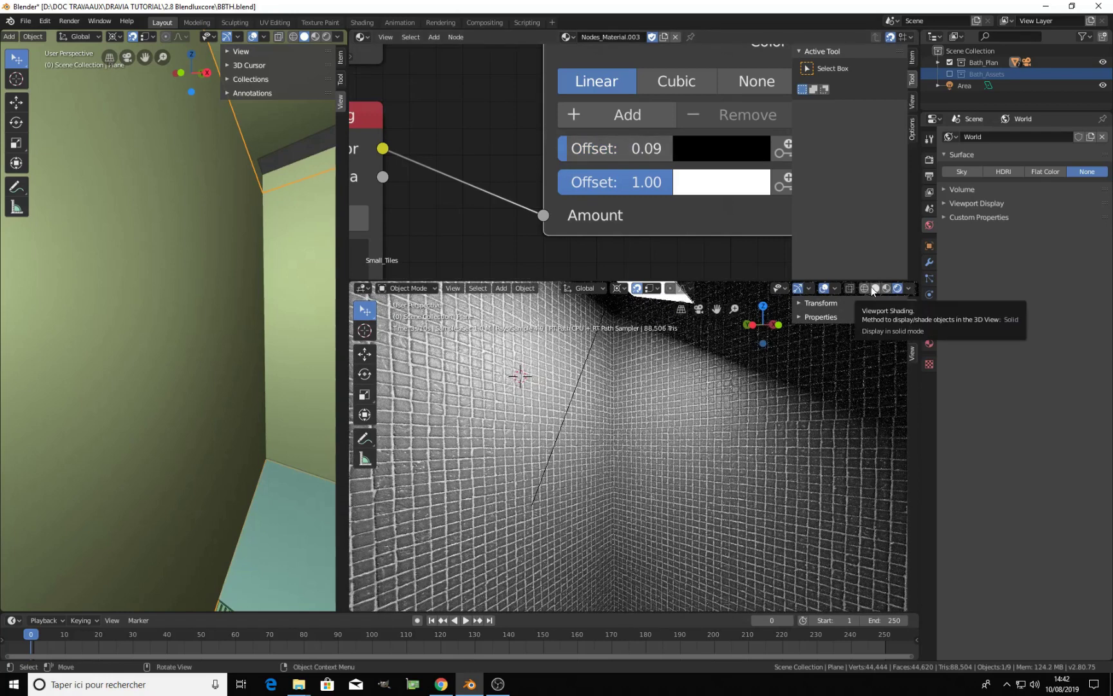
Return the viewport to solid shading and show the Small_Tiles material's properties and preview
click(875, 289)
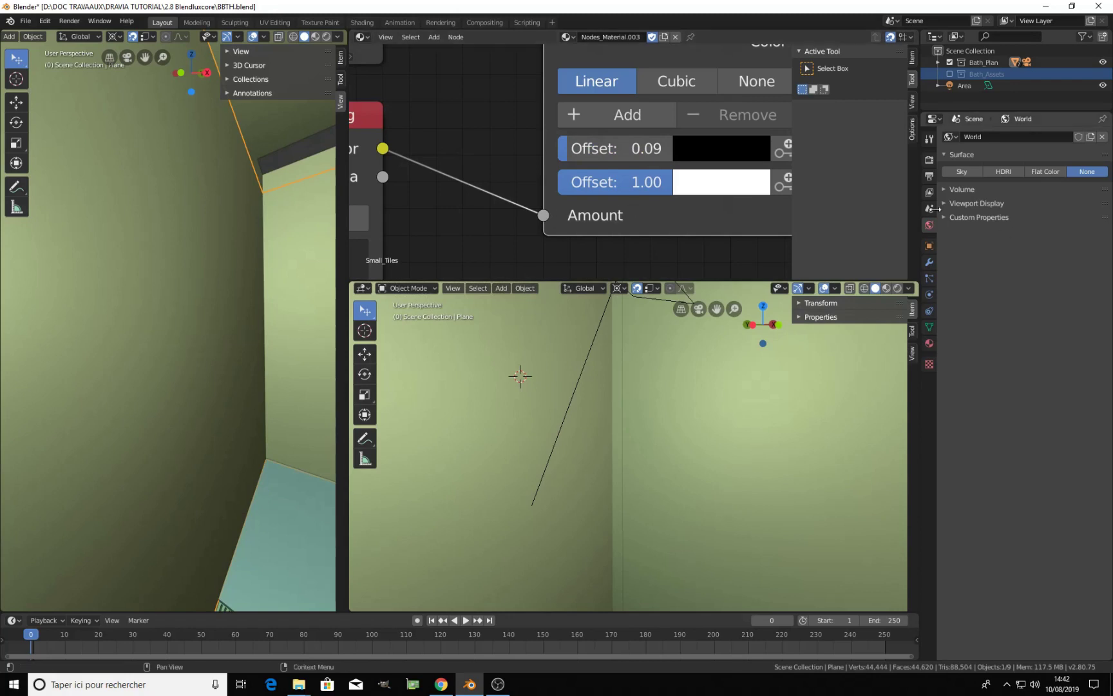
click(929, 343)
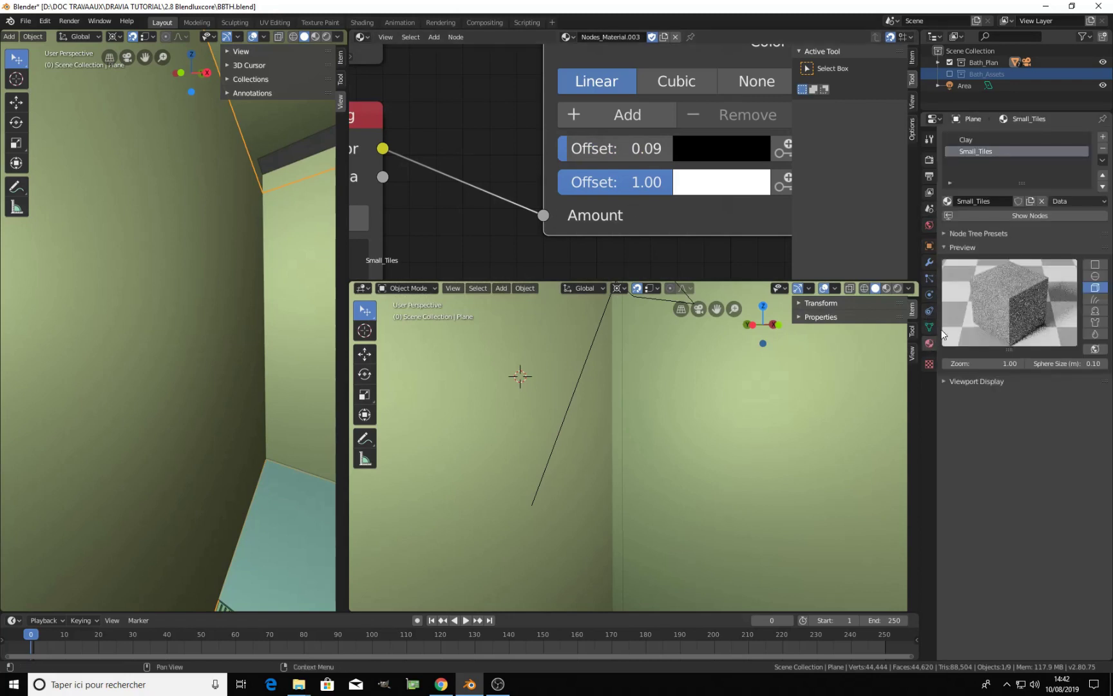
Show the material preview on a sphere and set the 2D Mapping node's UV Scale to 1
click(1095, 276)
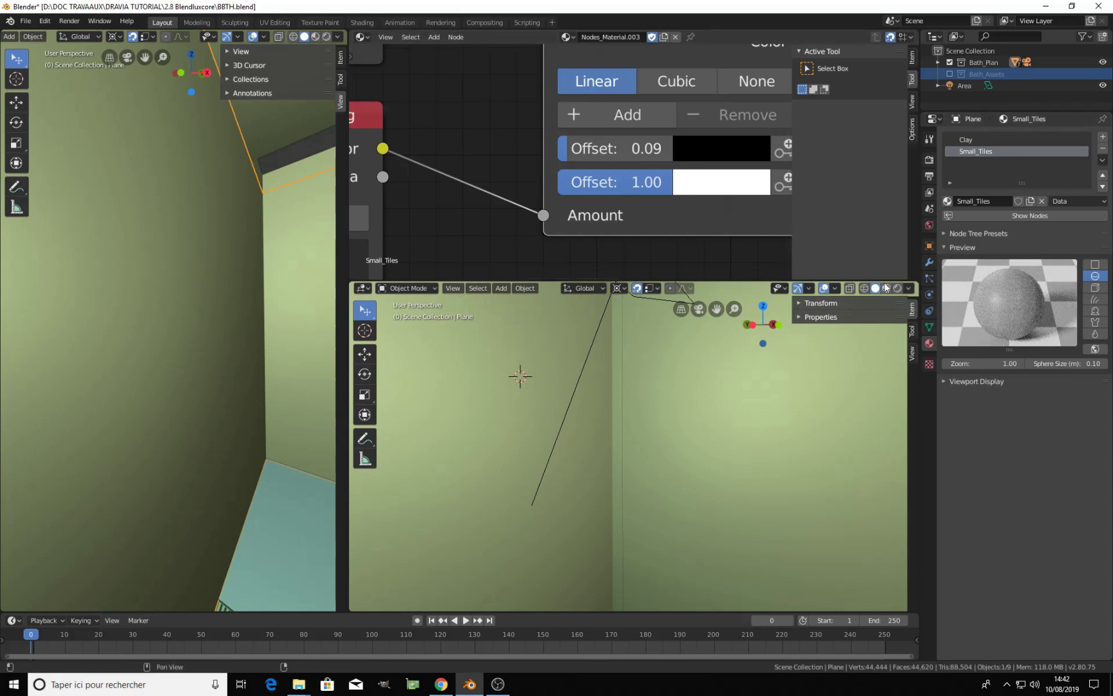
scroll(572, 159, down, 9)
middle_drag(380, 223, 584, 196)
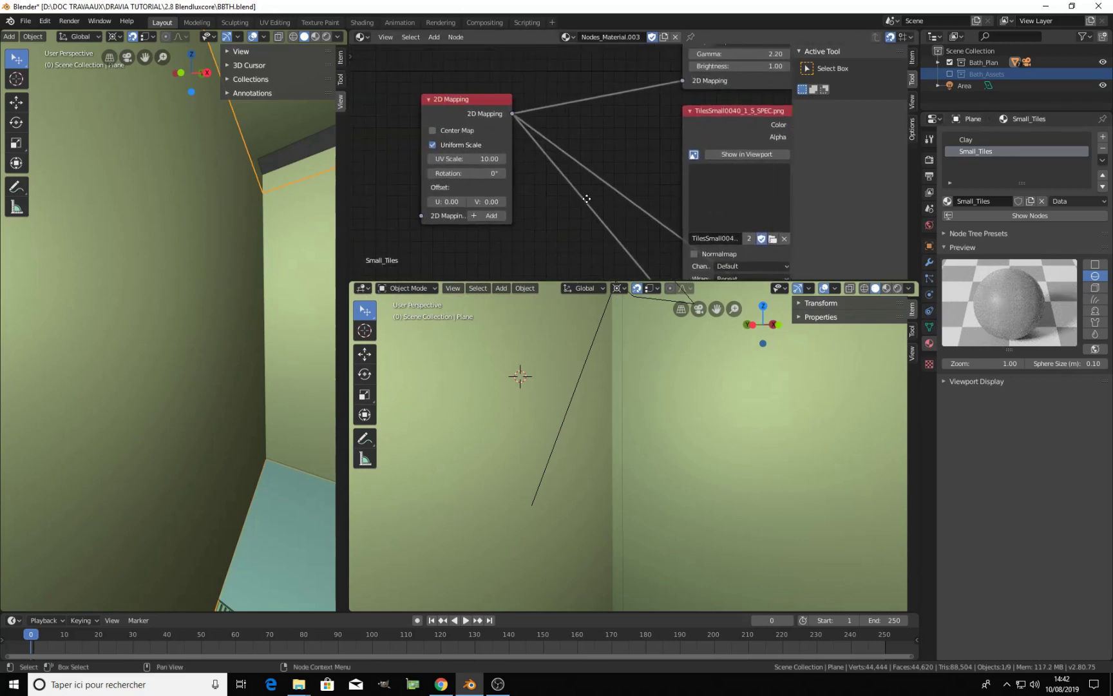
scroll(570, 187, up, 3)
scroll(451, 183, up, 1)
click(440, 160)
text(1)
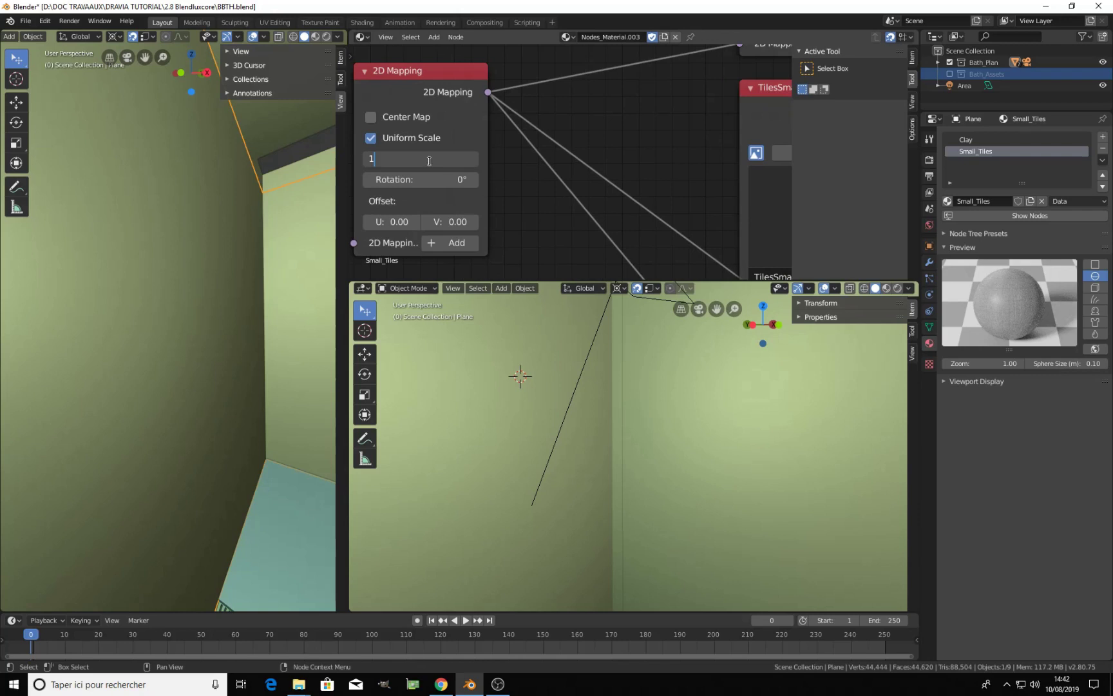
key(Return)
Set the 2D Mapping node's UV Scale to 0.30 to enlarge the tiles in the preview
middle_drag(695, 193, 527, 193)
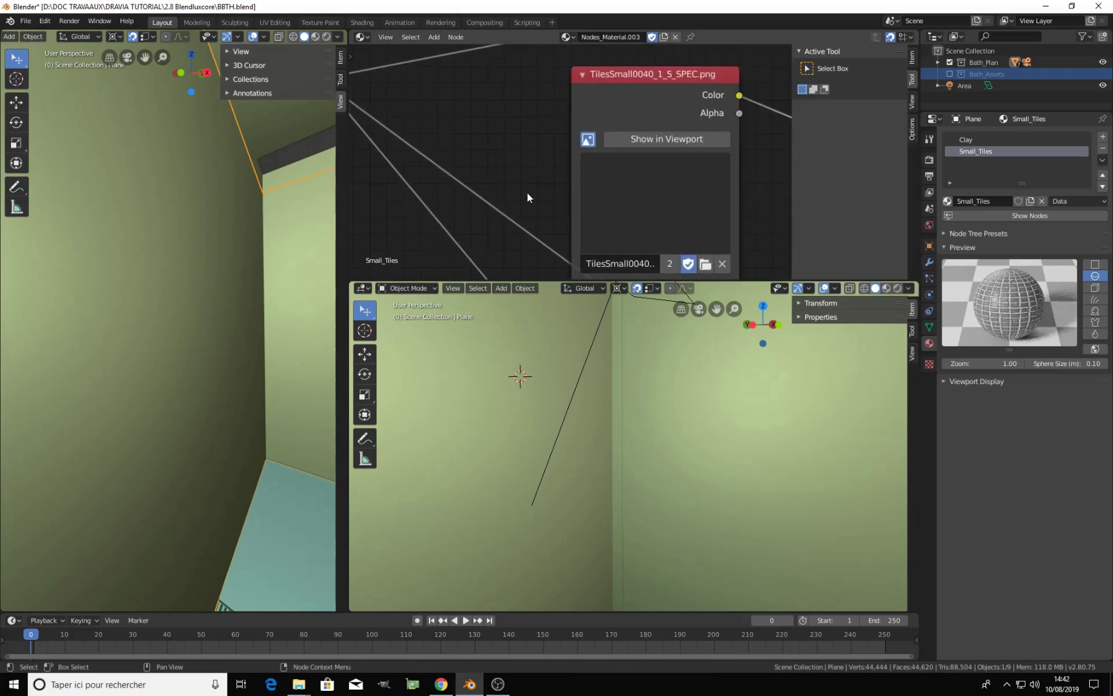
scroll(557, 193, down, 1)
middle_drag(716, 222, 601, 249)
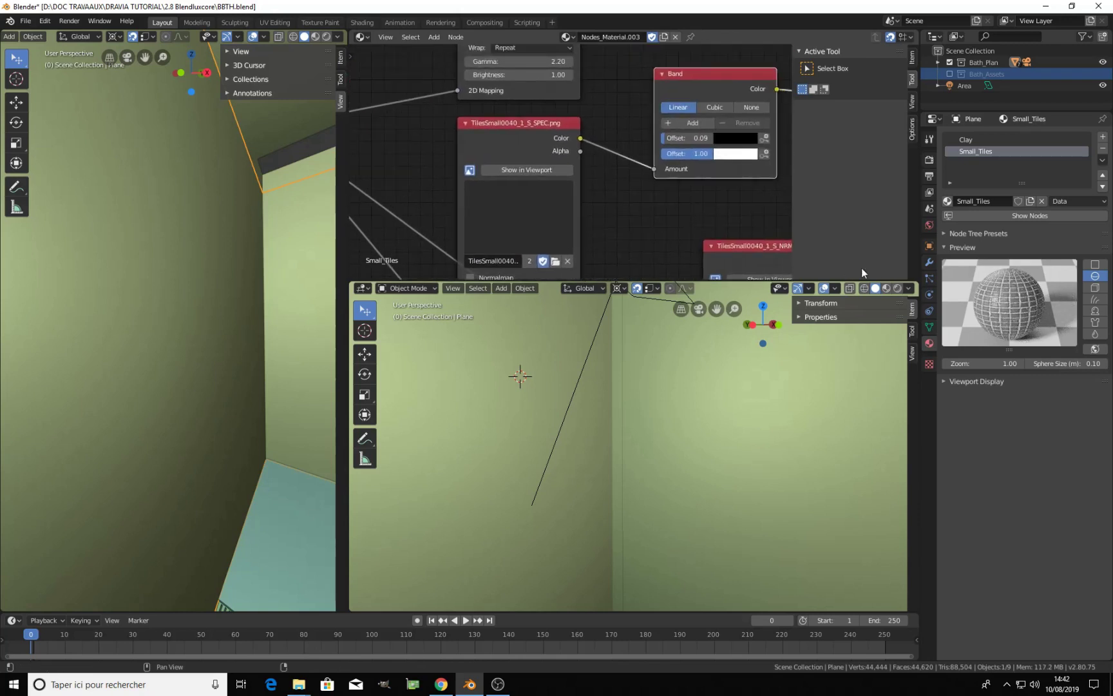
middle_drag(379, 187, 748, 192)
scroll(616, 193, up, 3)
click(614, 188)
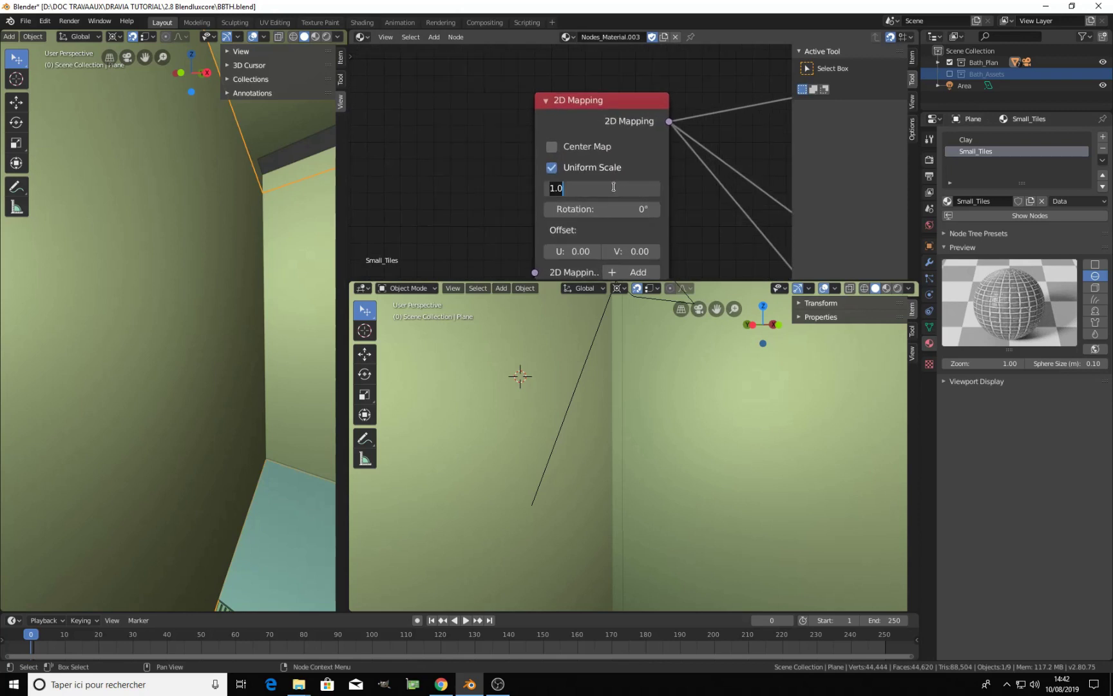
text(.003)
key(Return)
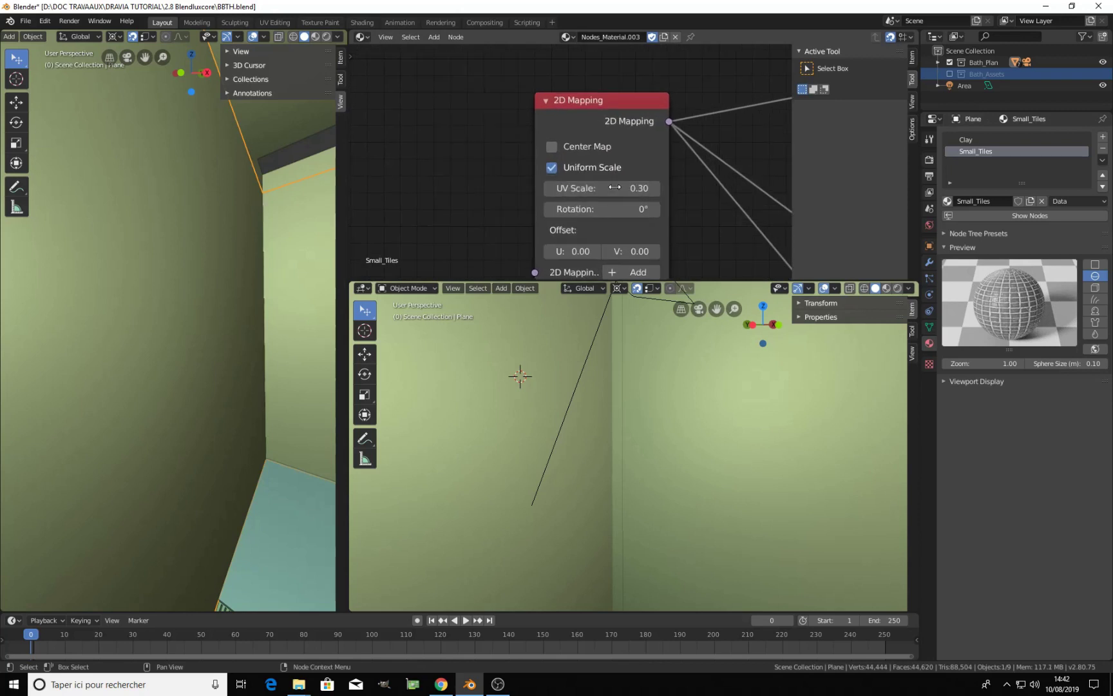
Set the Band node's black stop offset to 0.26 and its white stop offset to 0.72
middle_drag(717, 175, 399, 205)
scroll(527, 180, down, 3)
middle_drag(698, 217, 522, 159)
scroll(712, 139, down, 1)
middle_drag(712, 139, 662, 205)
scroll(671, 206, up, 3)
scroll(679, 200, up, 3)
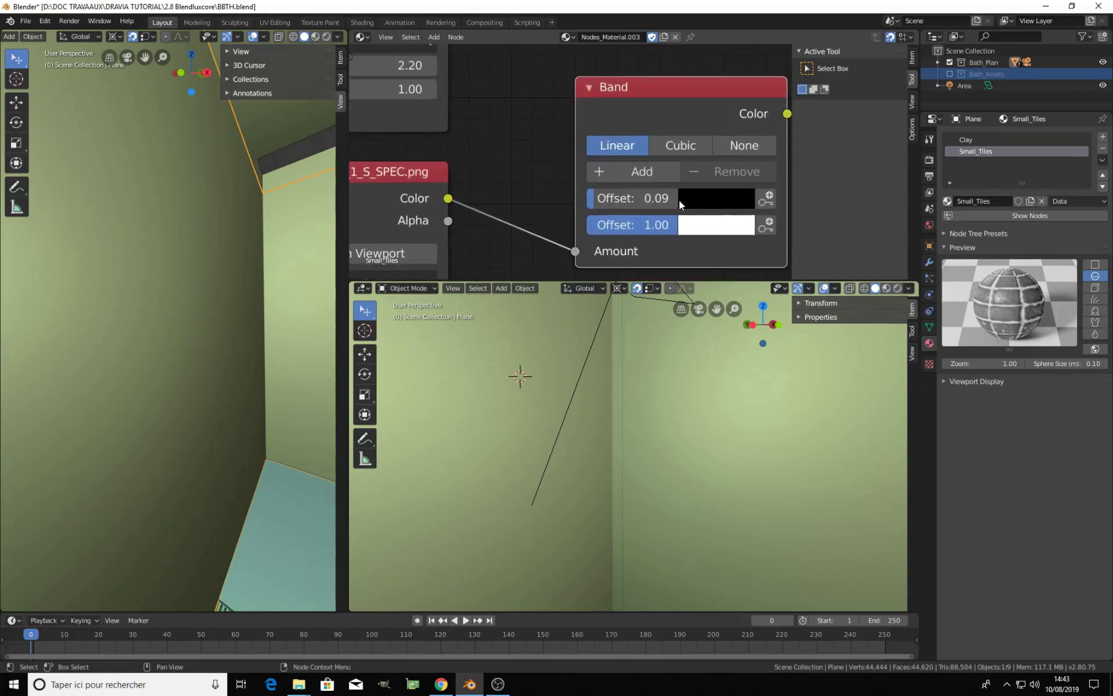
drag(609, 208, 648, 208)
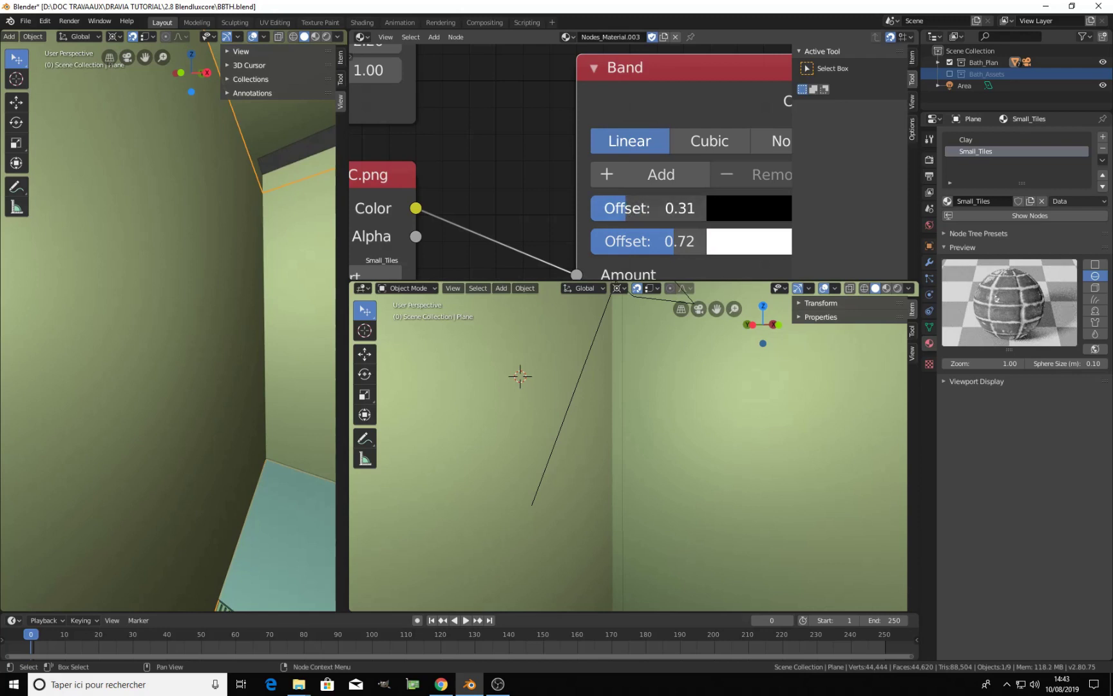
drag(624, 208, 618, 208)
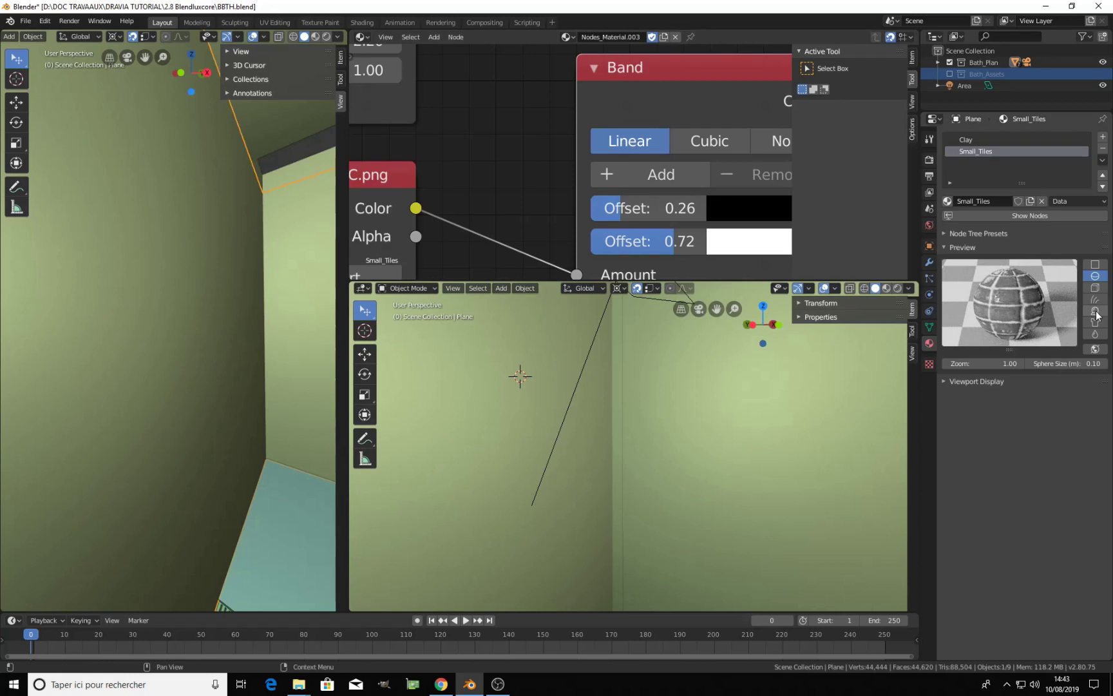
Enlarge the material preview and compare the tiles on a cube and on a sphere
click(1095, 287)
drag(1016, 348, 1018, 420)
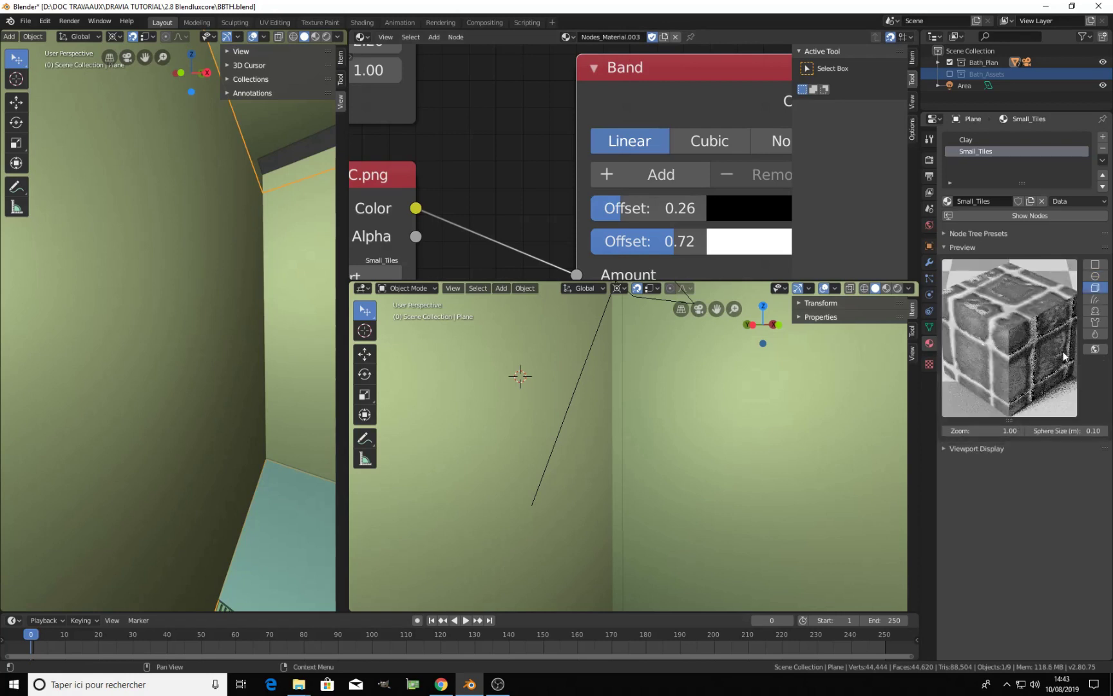
click(1095, 275)
Set the Band node's white stop offset to 0.59 and lighten its black stop to a dark grey
drag(675, 241, 658, 245)
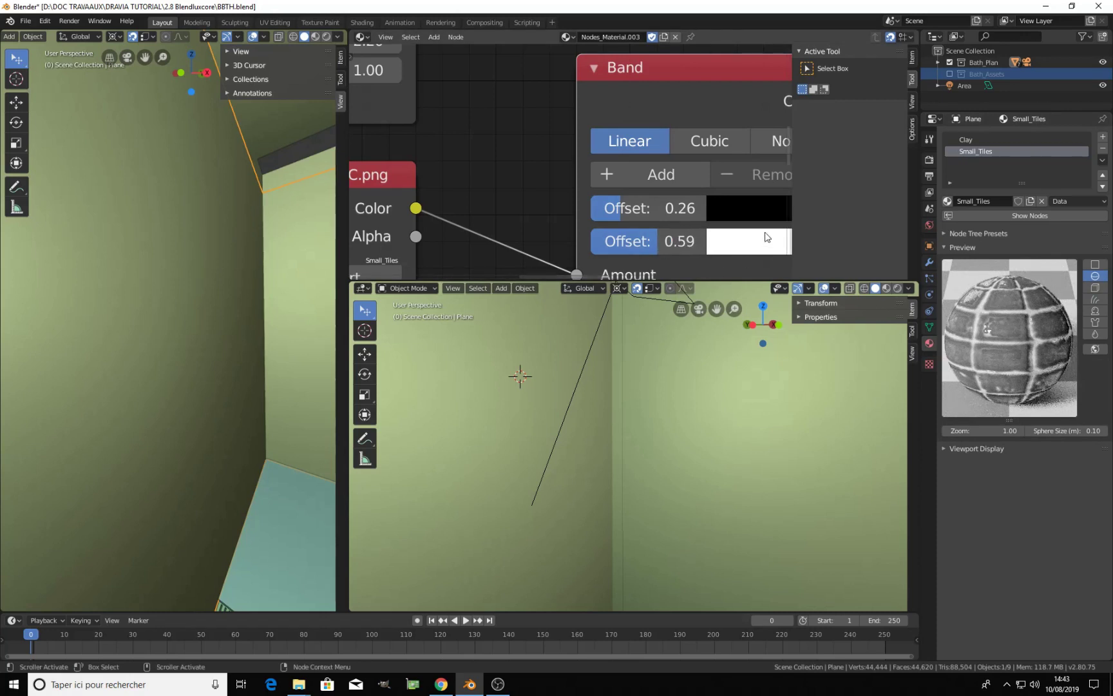
click(746, 209)
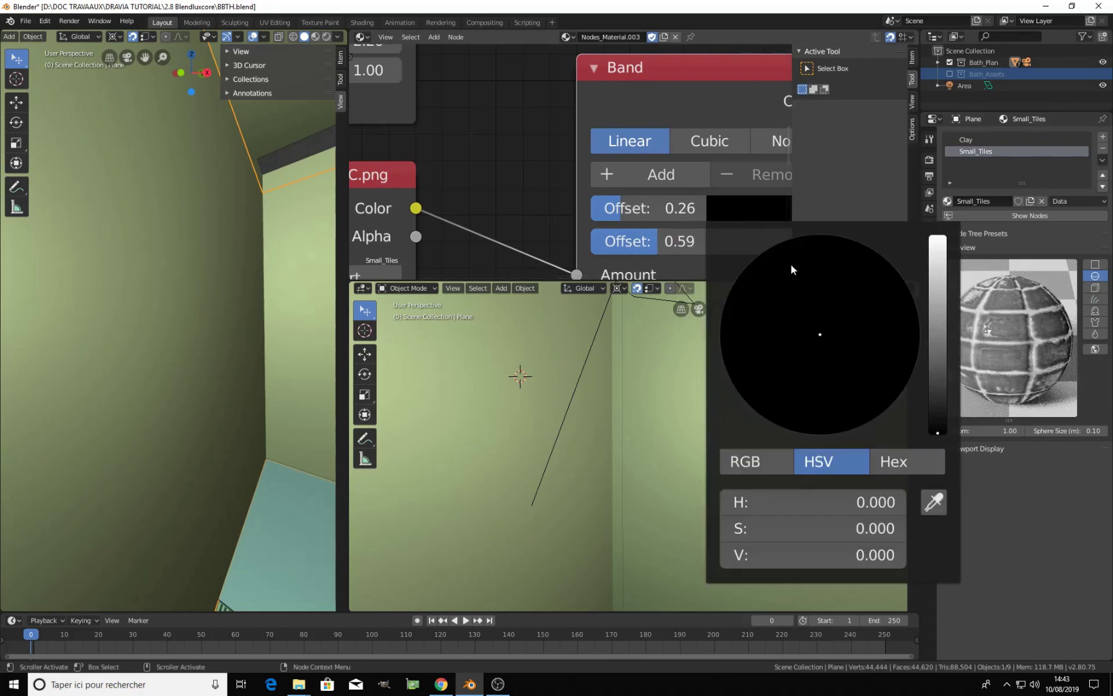
click(939, 411)
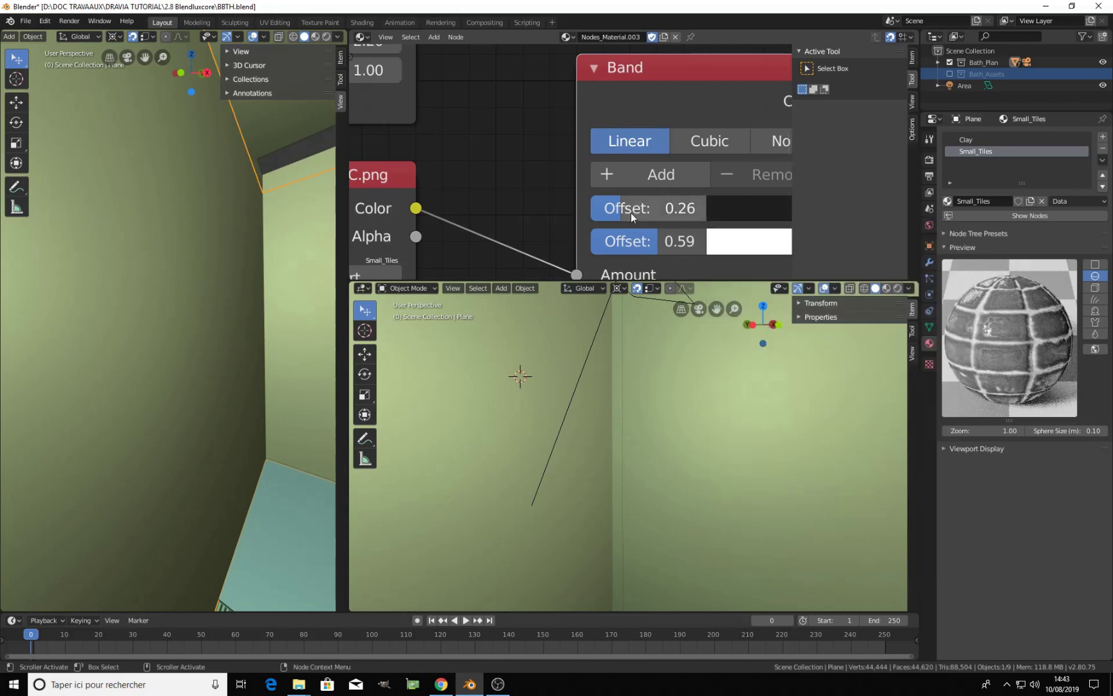
Collapse the material preview and switch the 3D viewport to rendered shading to check the tiled corner
scroll(721, 229, down, 5)
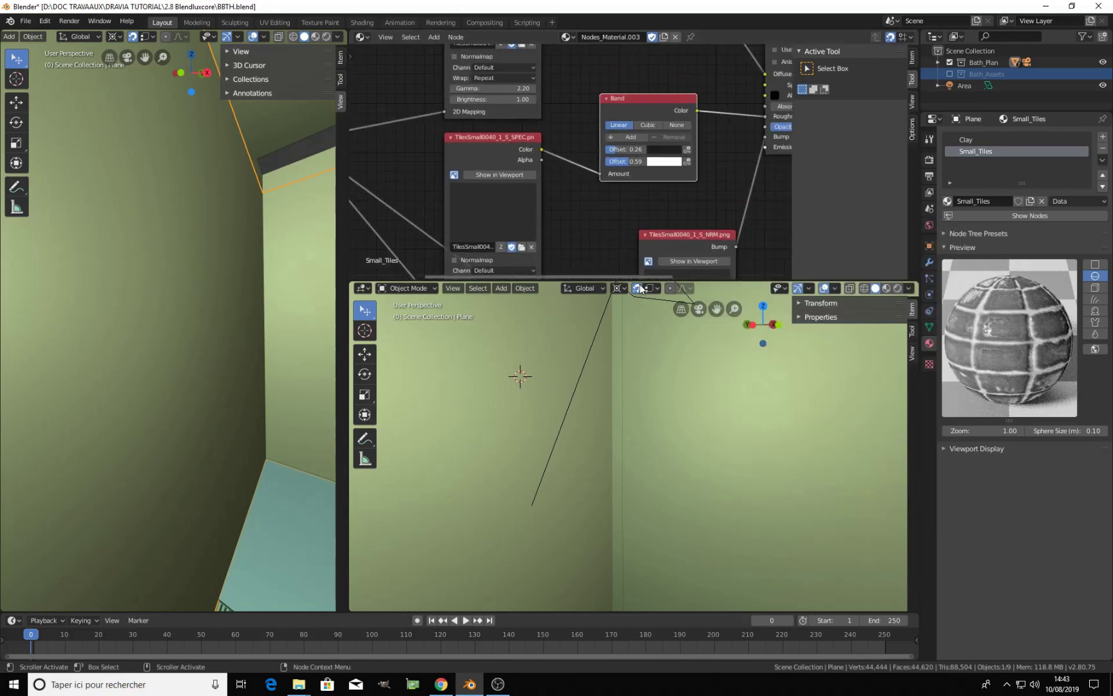
scroll(666, 167, up, 1)
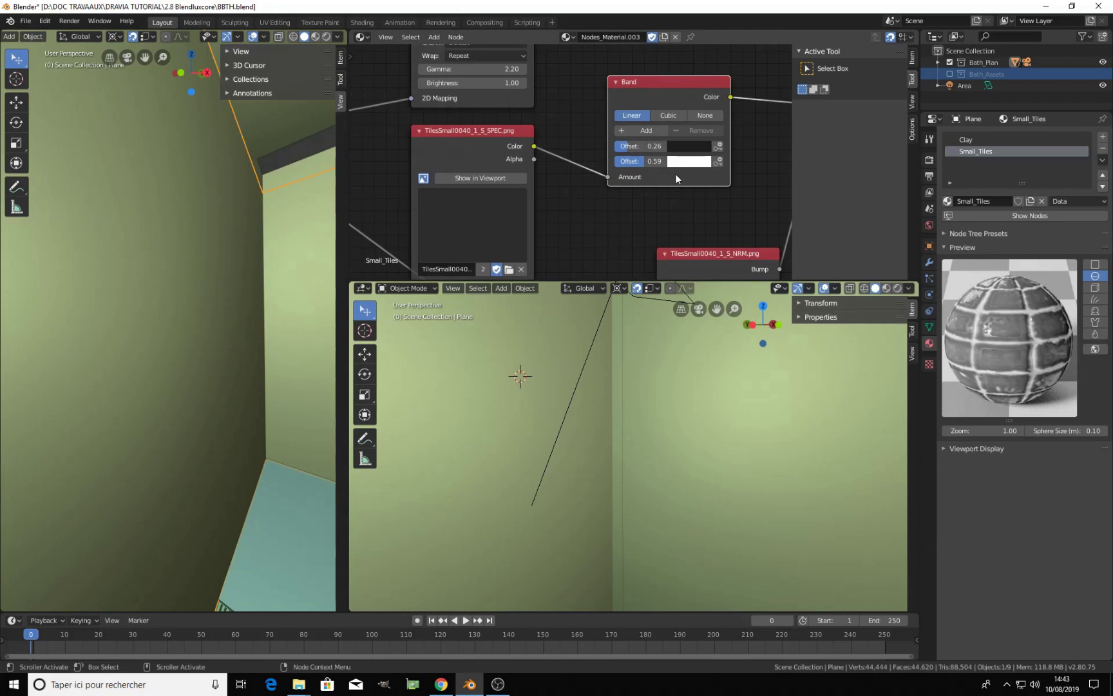
scroll(676, 179, down, 5)
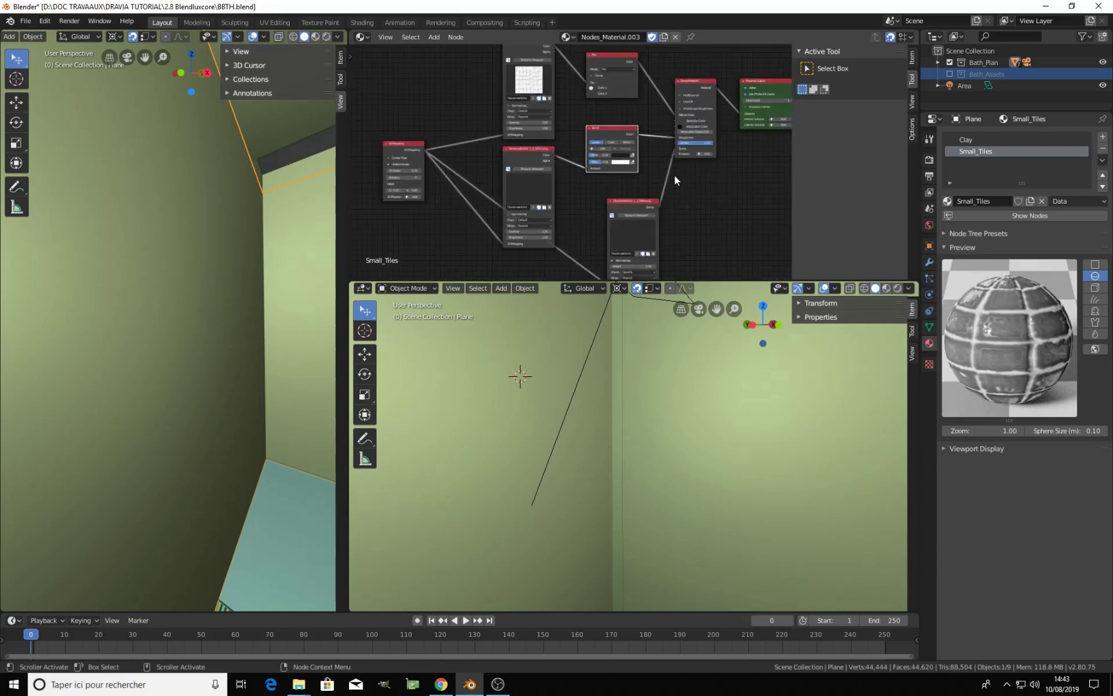
scroll(644, 128, up, 1)
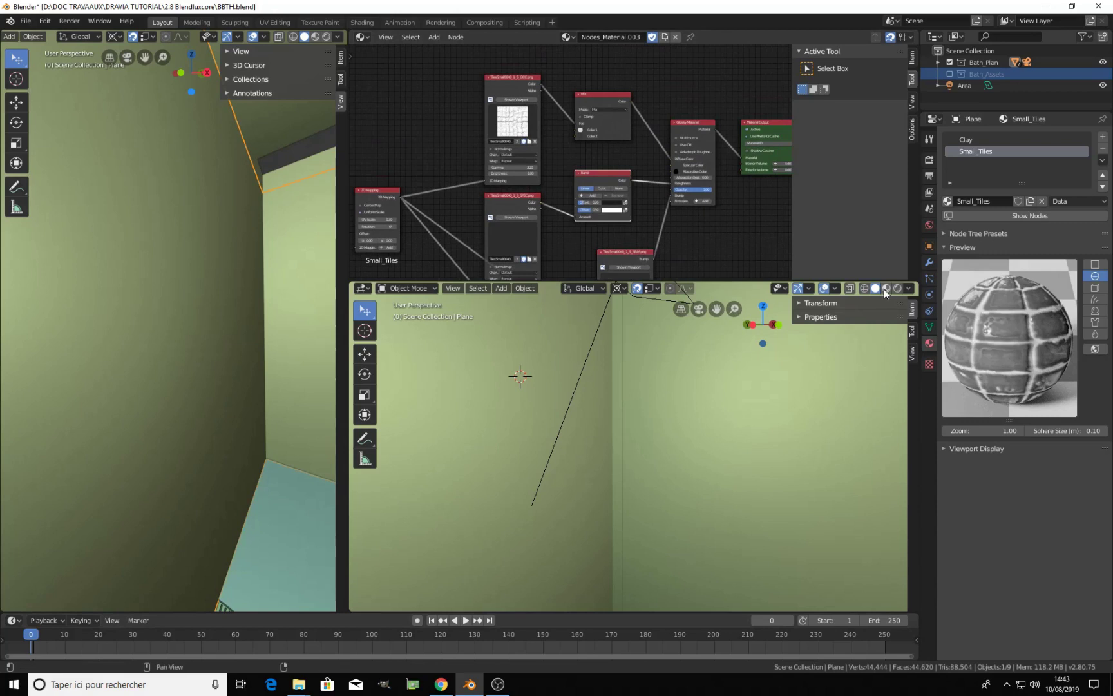
click(959, 249)
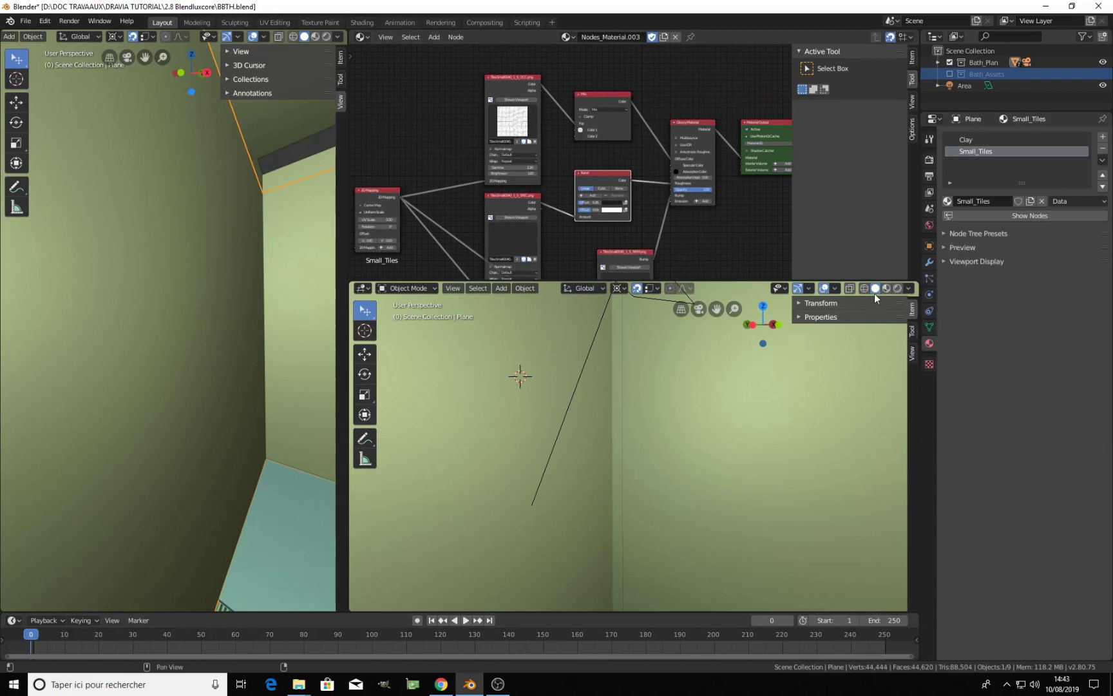
click(897, 288)
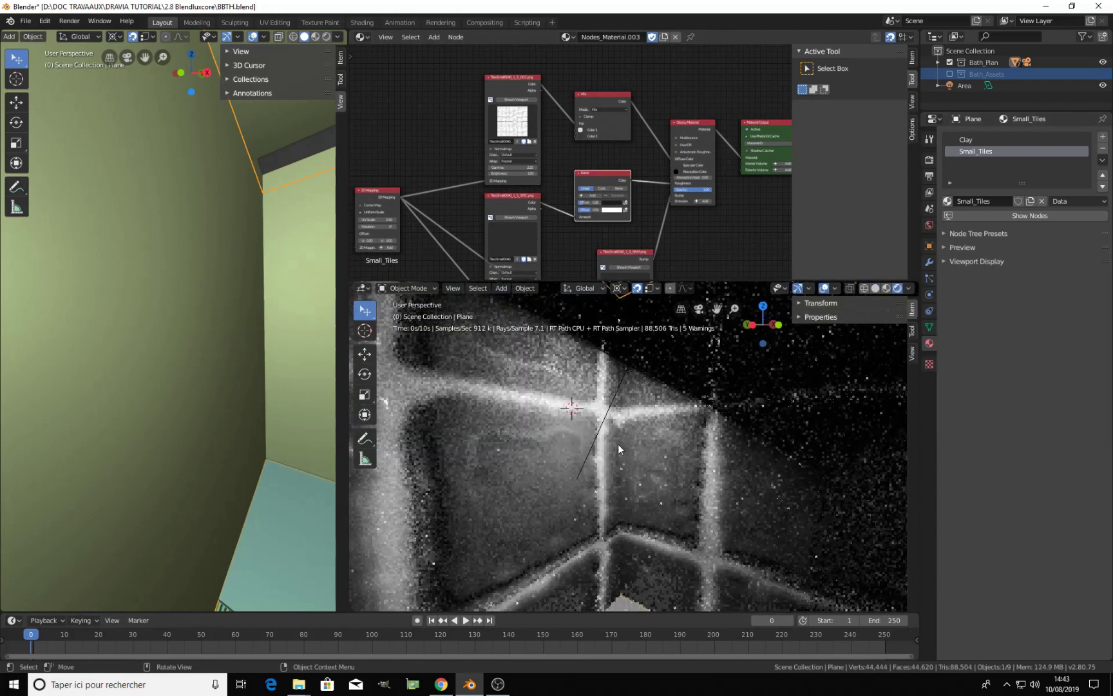
middle_drag(618, 442, 608, 475)
scroll(608, 475, down, 1)
Set the 2D Mapping node's UV Scale to 10 and restart the viewport render through solid shading
middle_drag(539, 135, 796, 76)
scroll(633, 164, up, 12)
click(641, 153)
text(10)
key(Return)
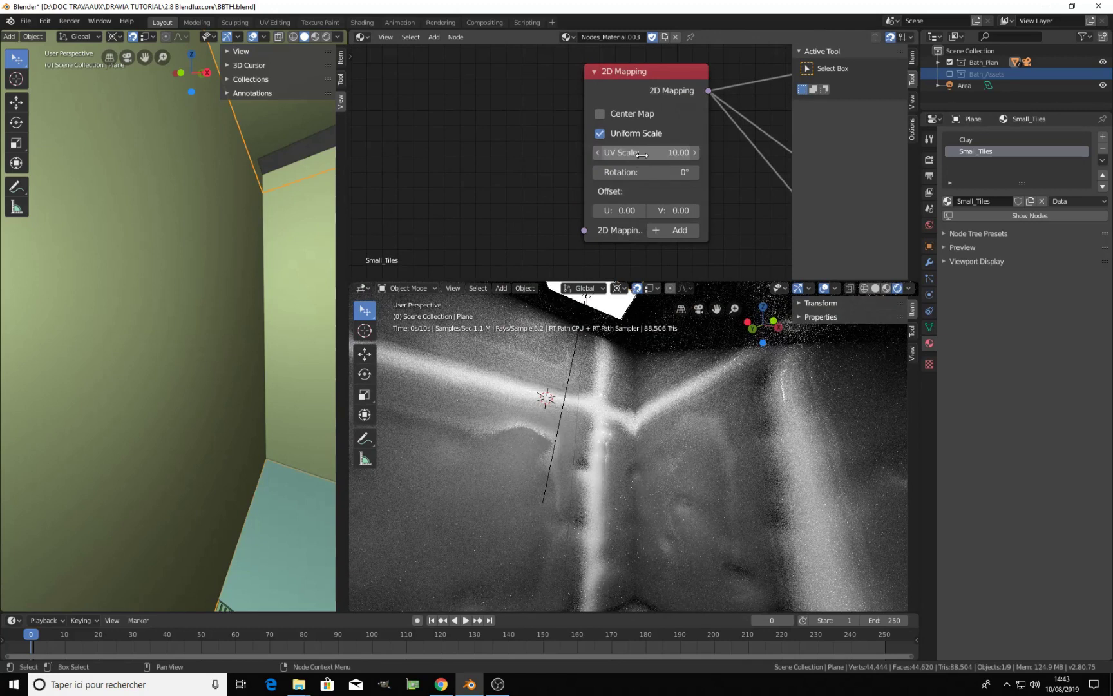
click(874, 288)
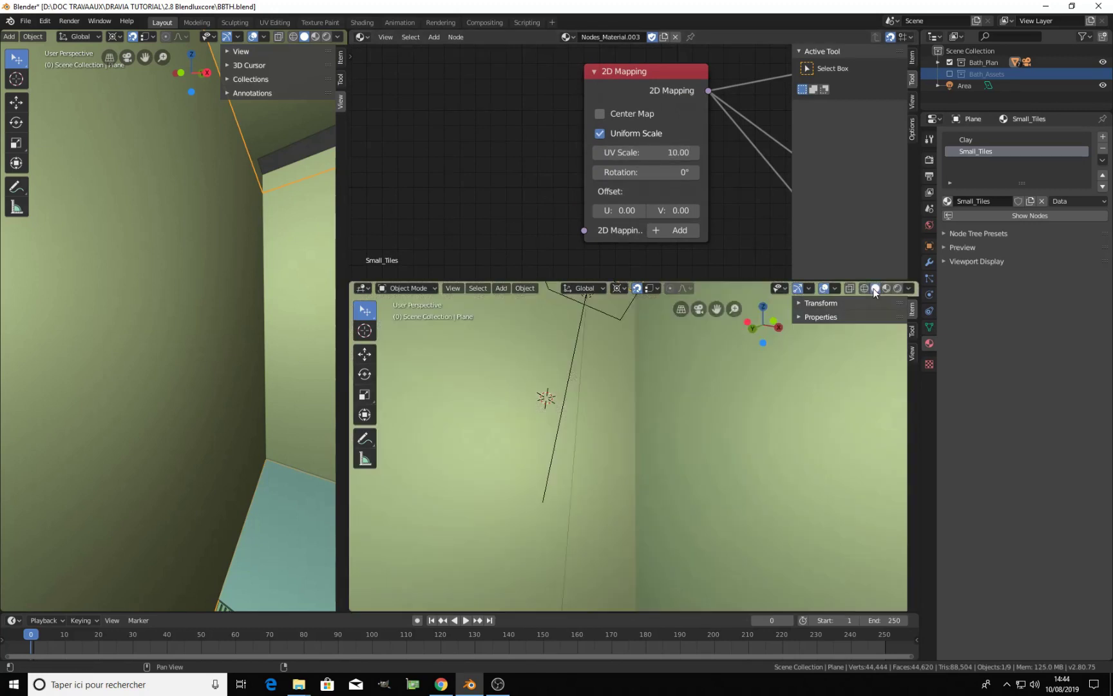
click(897, 288)
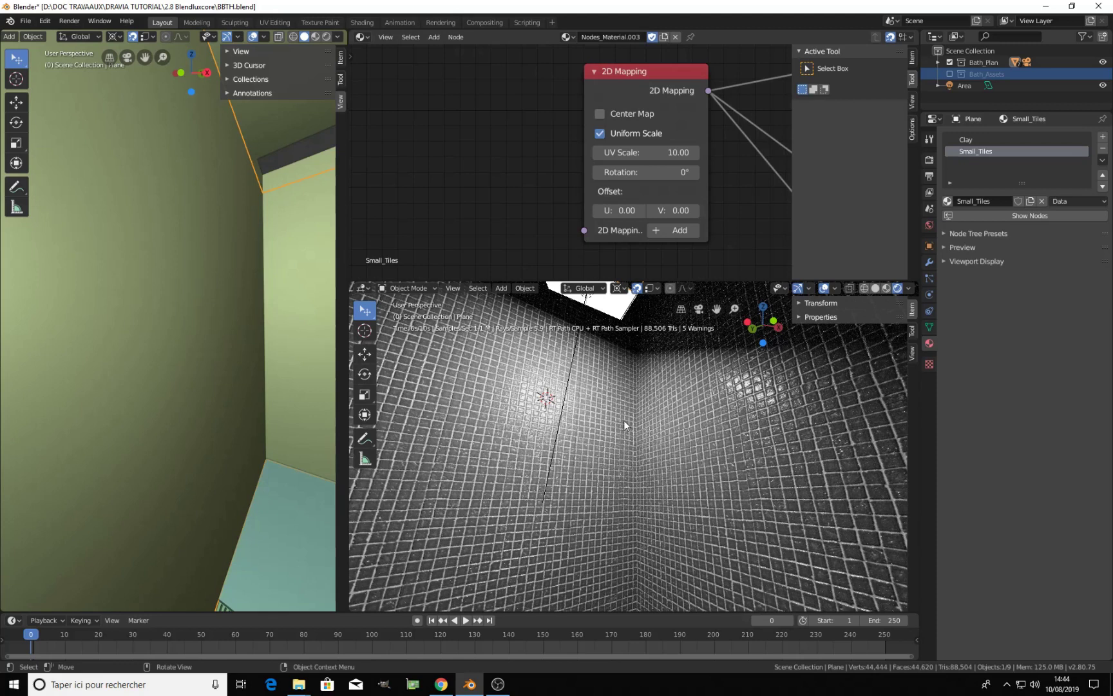
Brighten the Glossy Material node's Specular Color to a value of 0.404
scroll(752, 171, down, 3)
scroll(720, 200, up, 3)
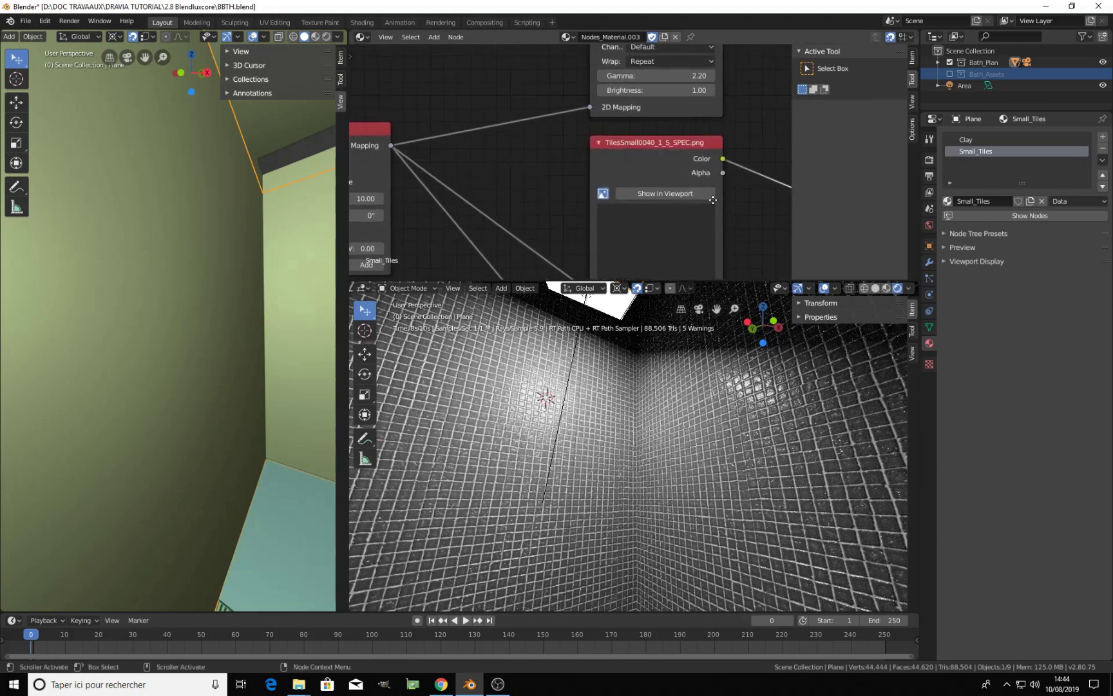
middle_drag(720, 199, 566, 196)
scroll(661, 187, down, 2)
middle_drag(661, 187, 619, 234)
scroll(644, 187, down, 1)
scroll(618, 234, up, 4)
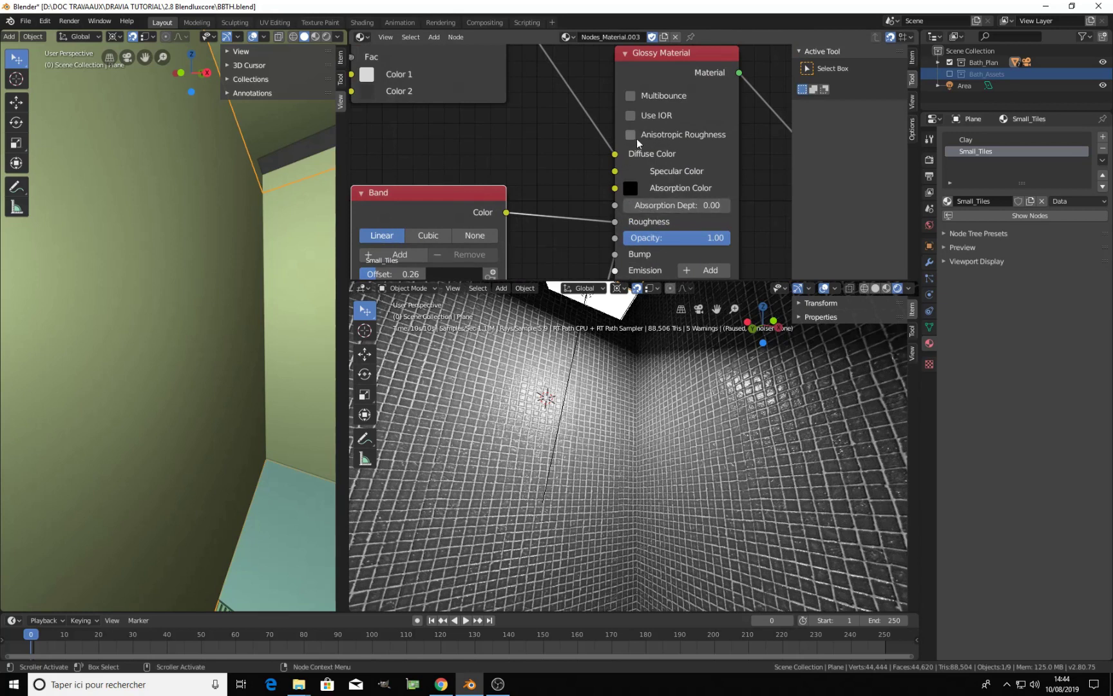
scroll(641, 143, down, 2)
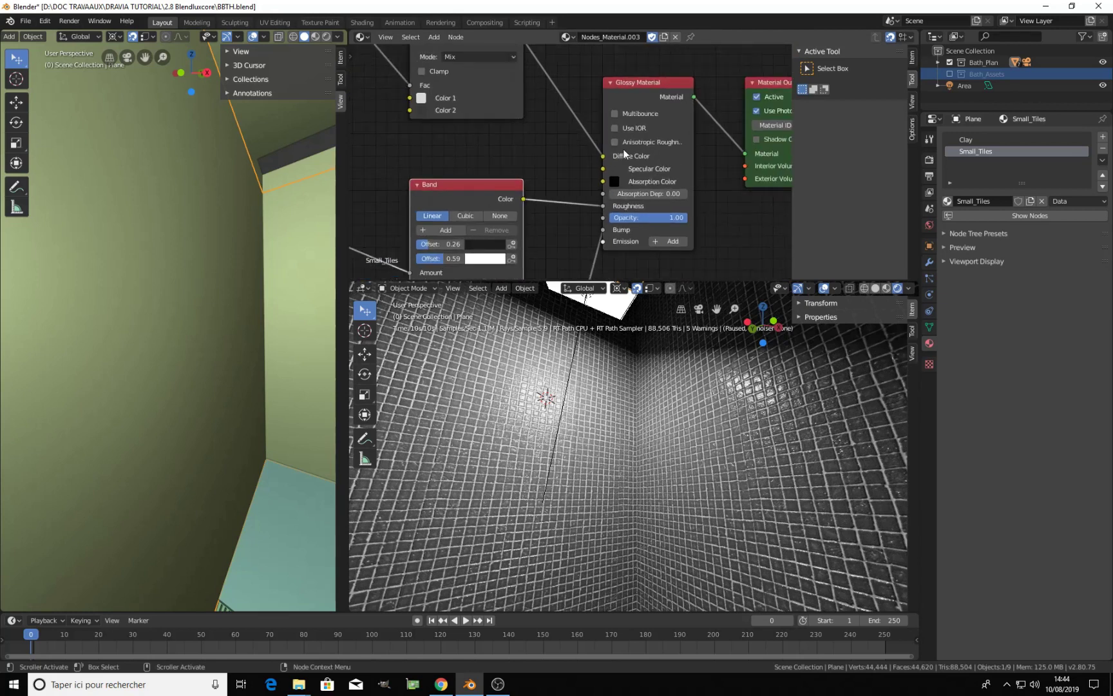
scroll(620, 173, up, 2)
click(633, 168)
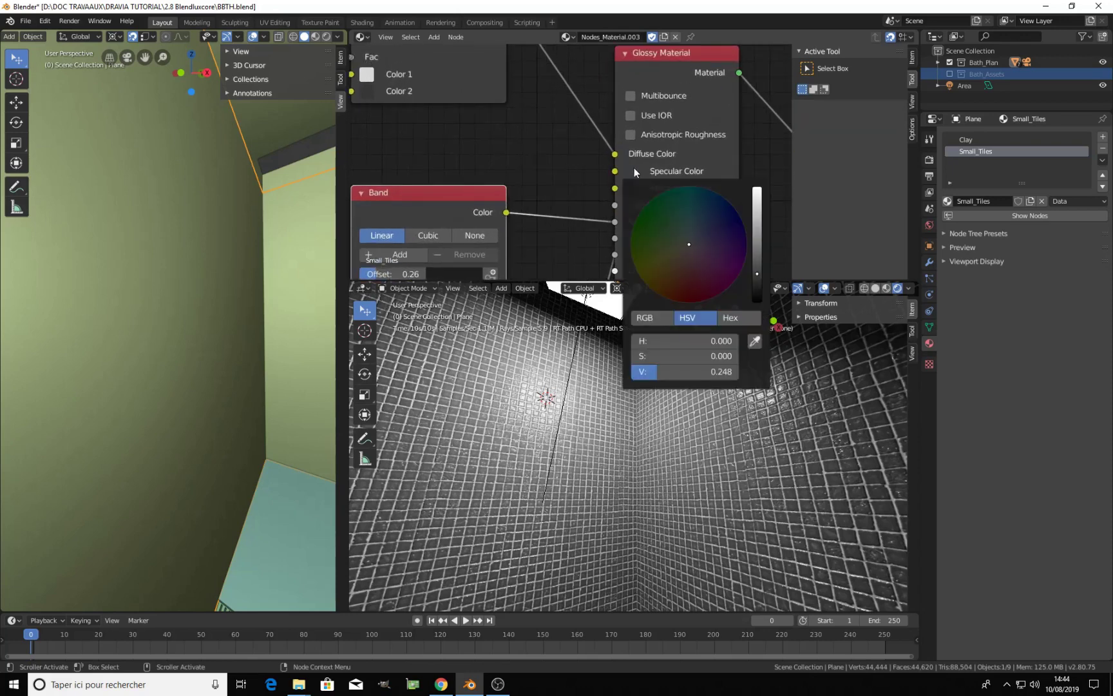
drag(754, 275, 757, 215)
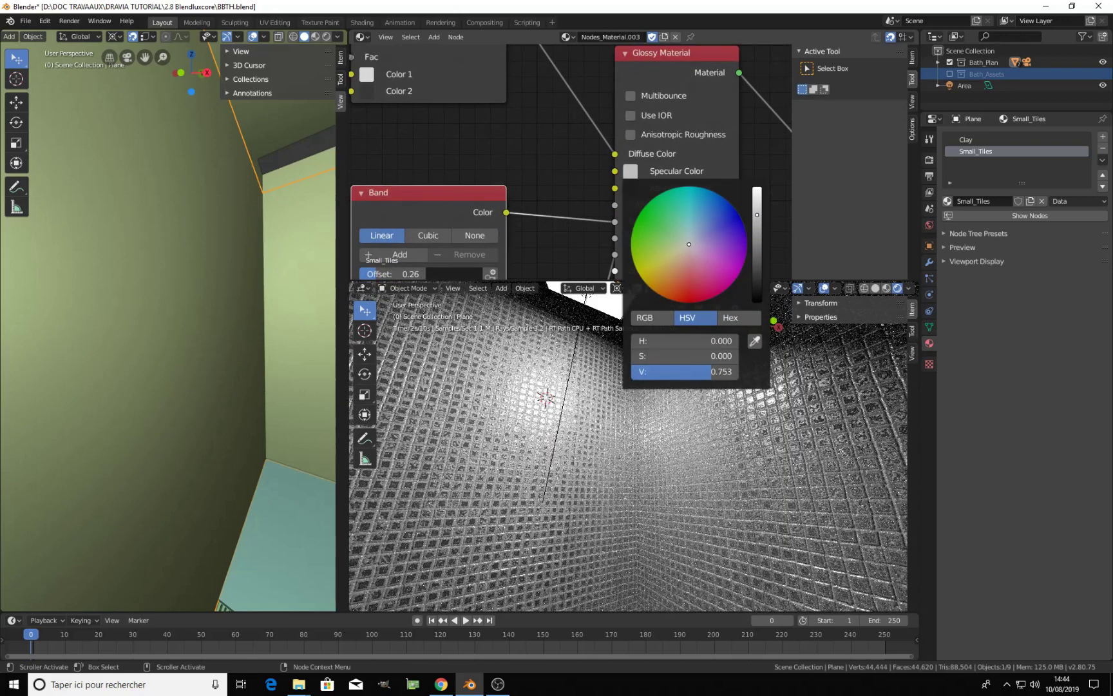
drag(756, 215, 757, 252)
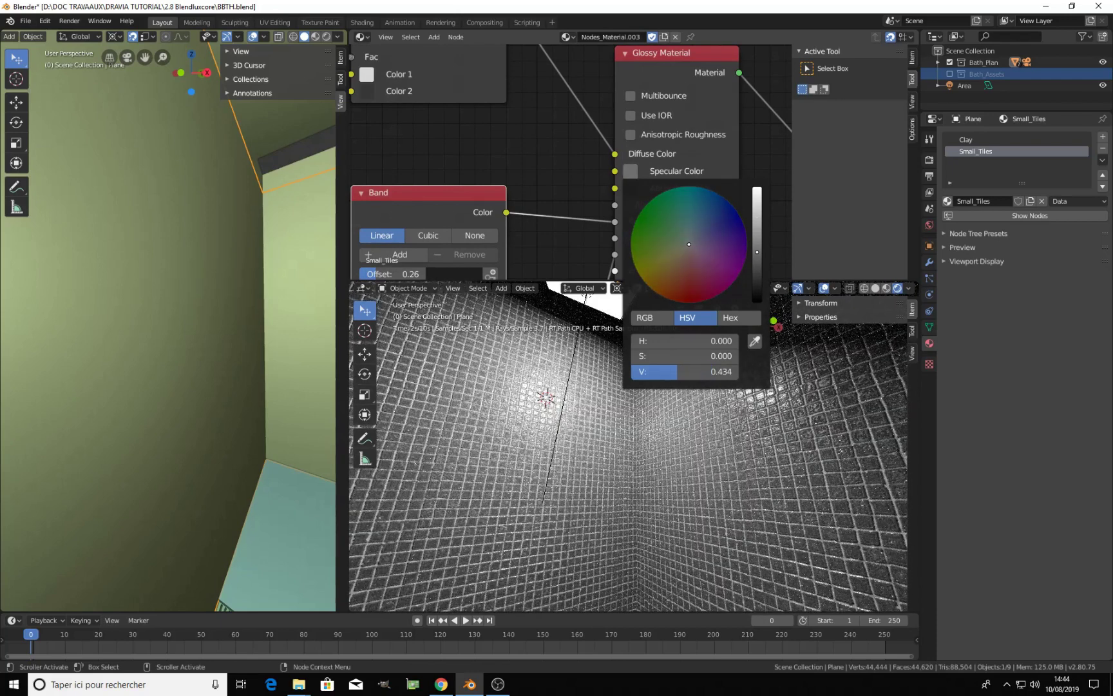
drag(757, 252, 756, 256)
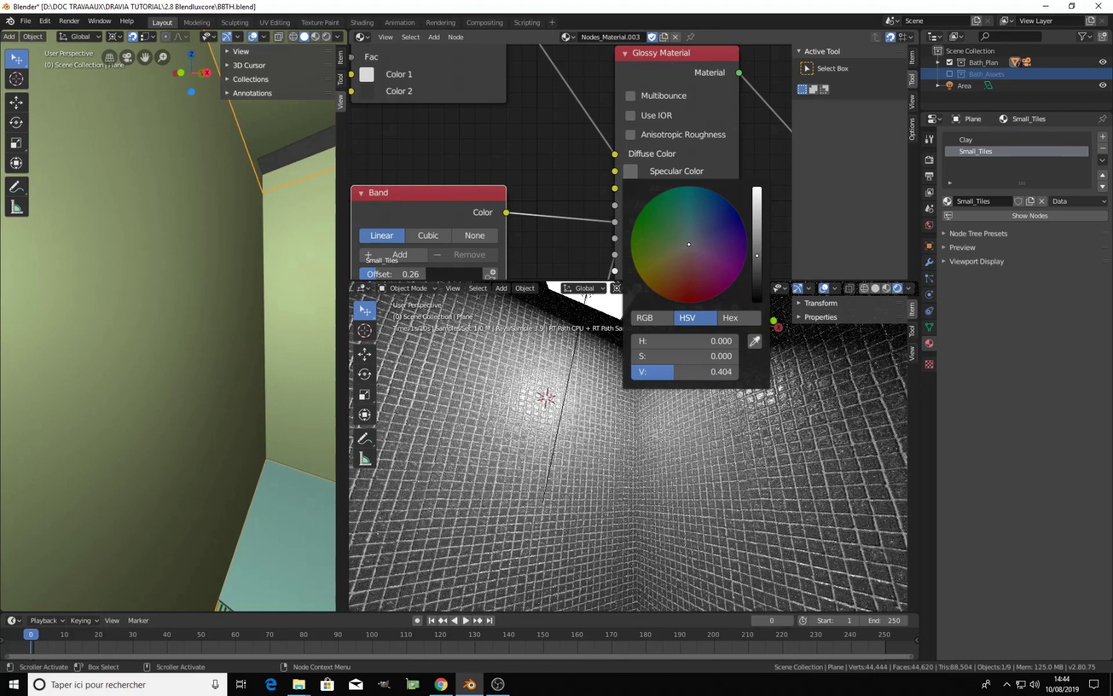
Examine the rendered tile walls from another angle and review the Small_Tiles node tree around the NRM texture
middle_drag(629, 430, 615, 461)
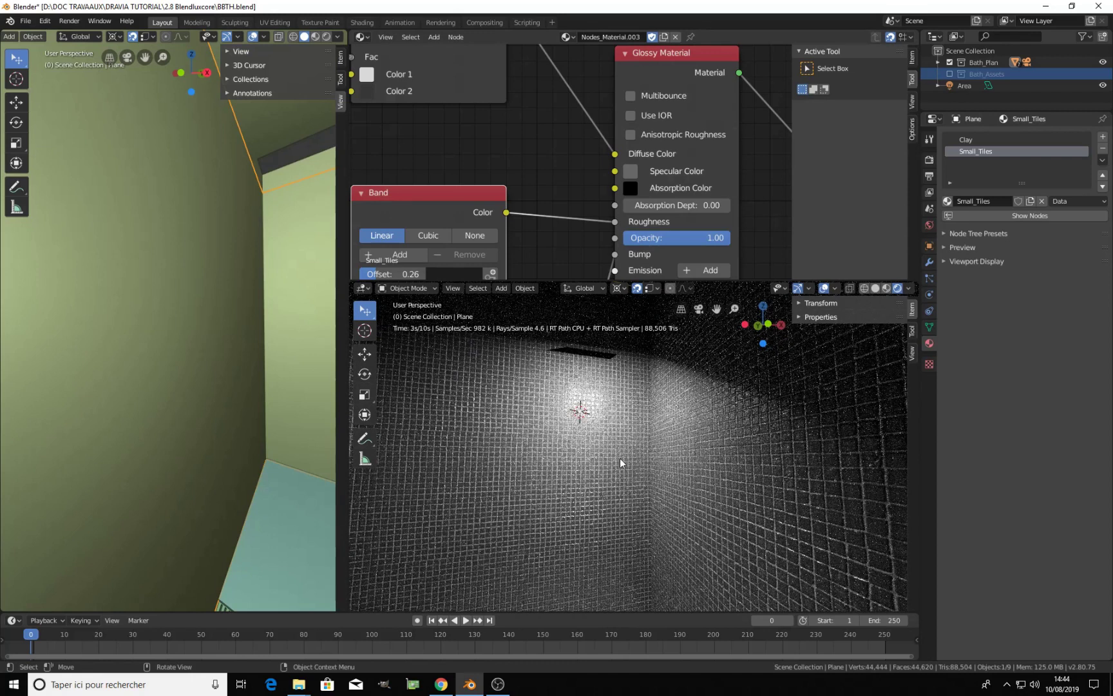
scroll(644, 137, down, 6)
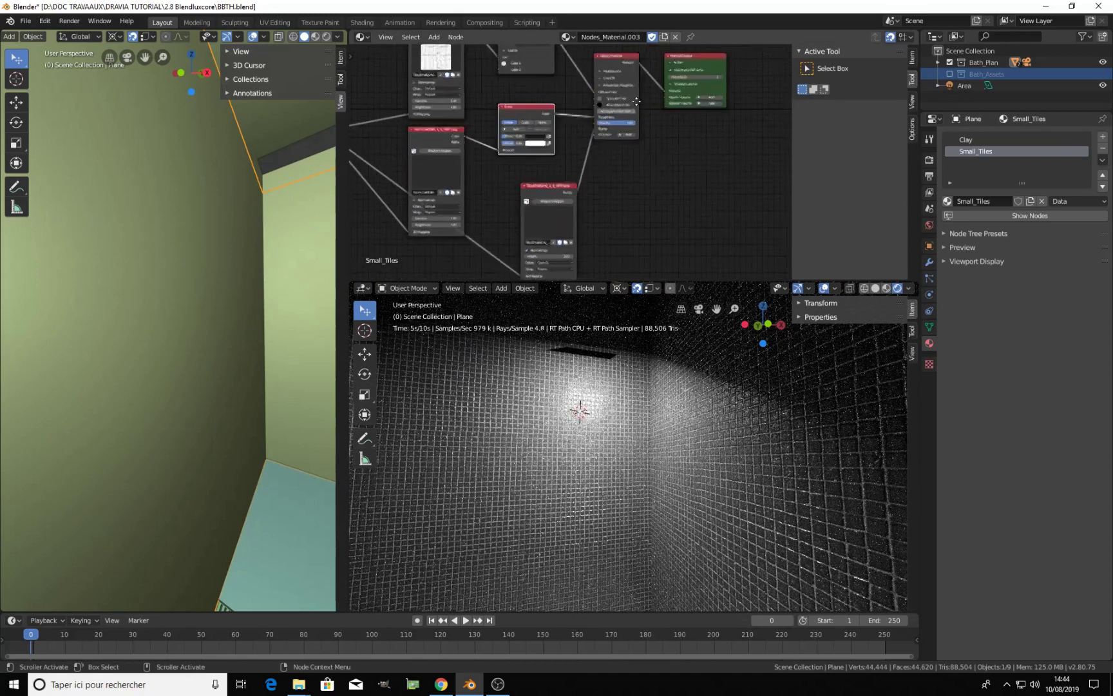
scroll(606, 190, down, 1)
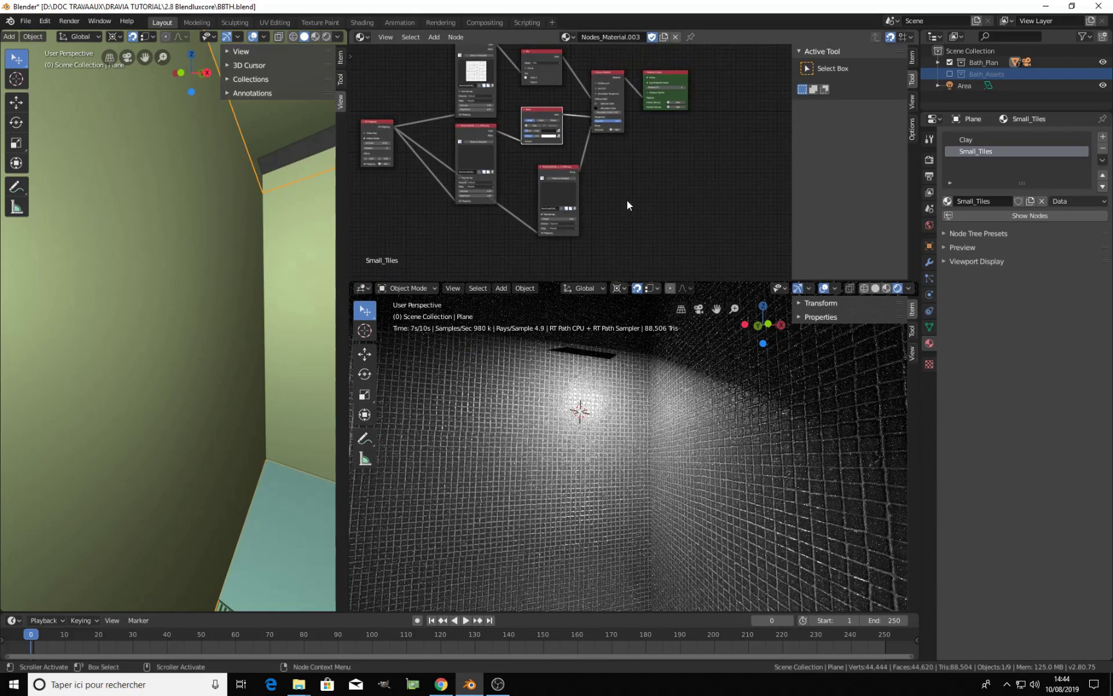
scroll(630, 191, up, 1)
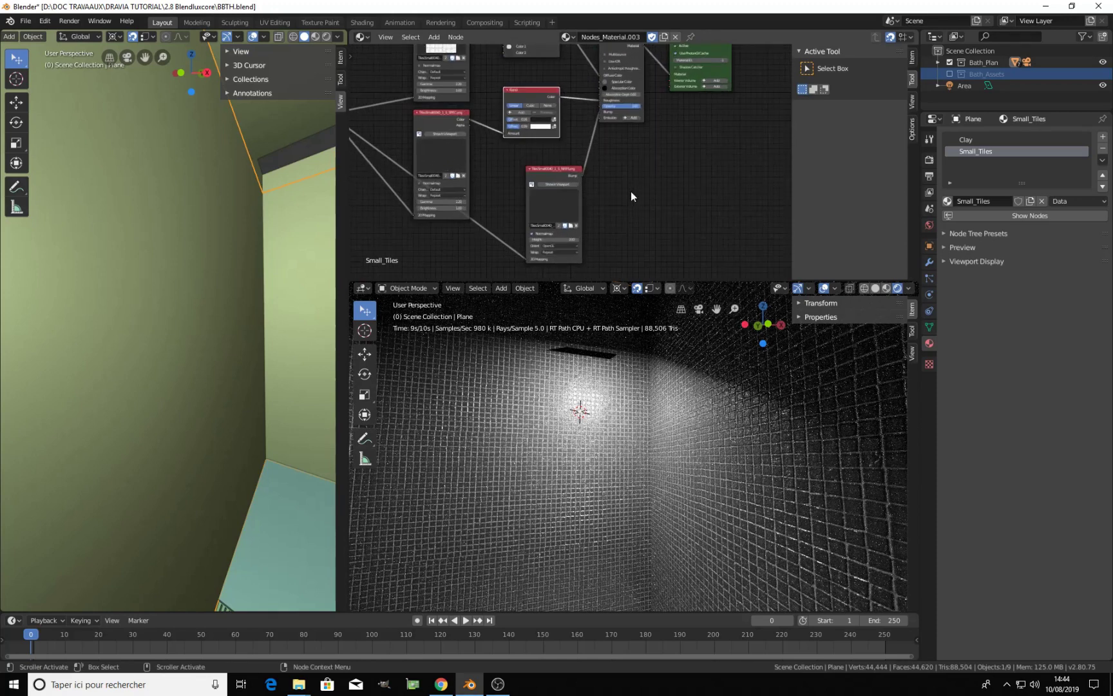
scroll(638, 176, up, 1)
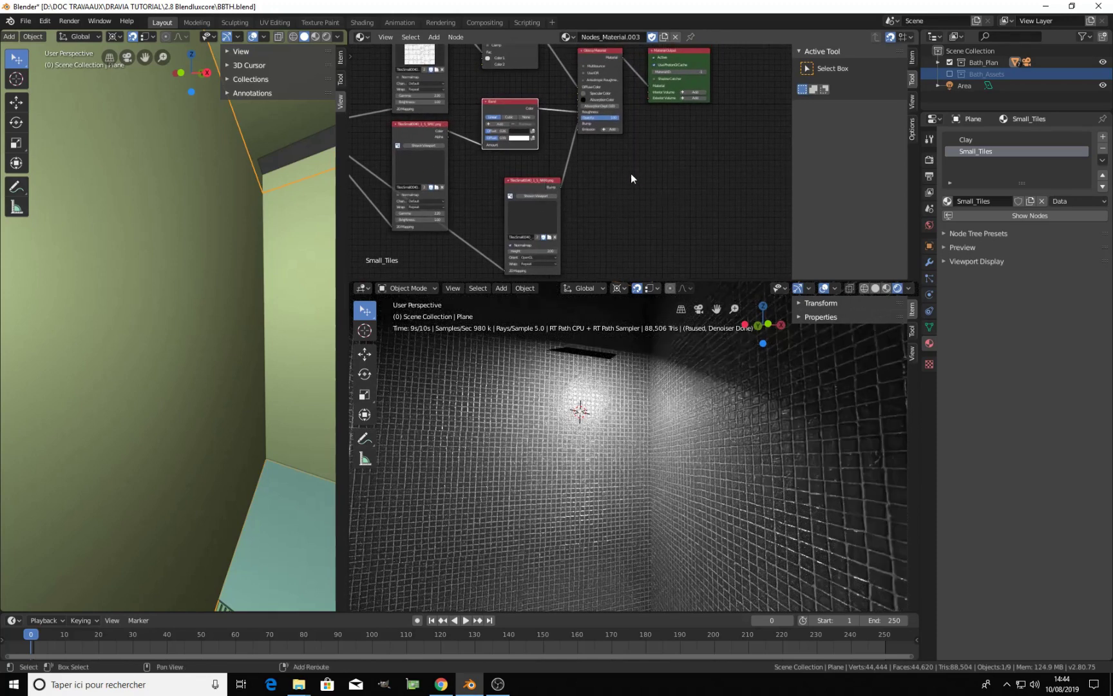
key(shift+a)
mouse_move(630, 173)
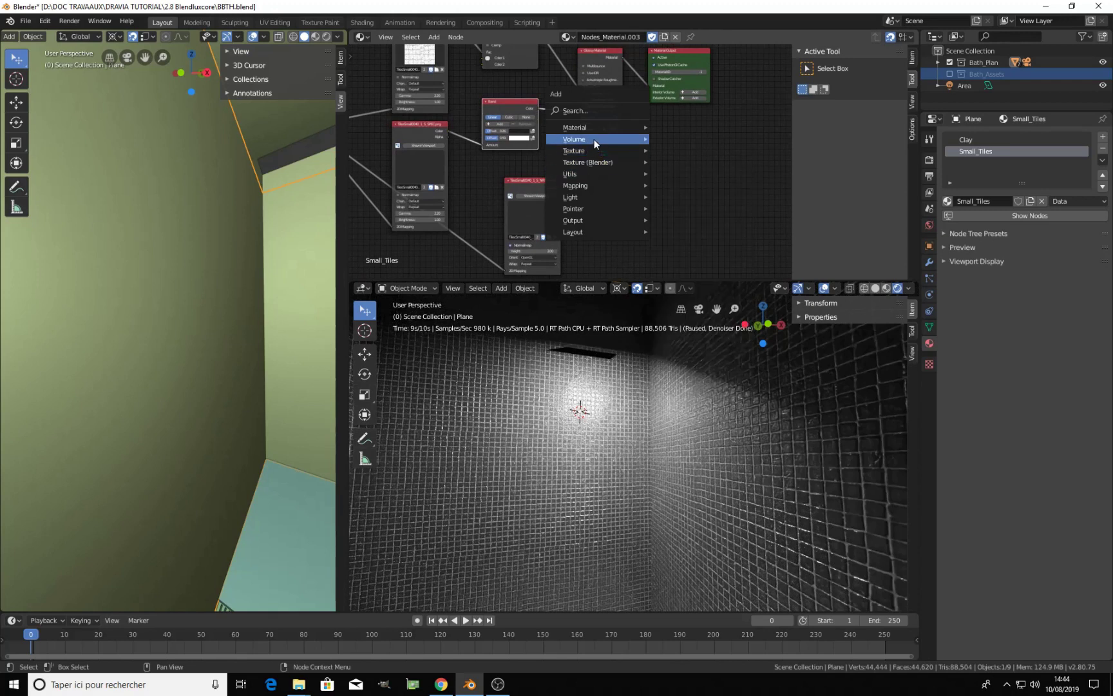
mouse_move(583, 128)
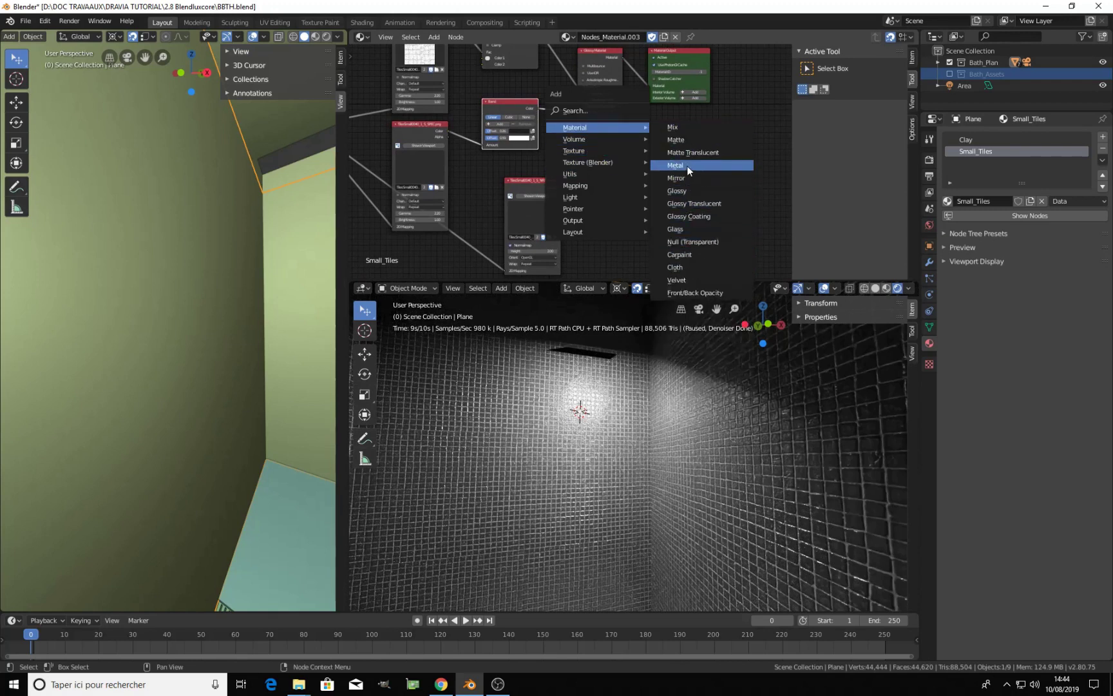
scroll(536, 164, down, 5)
key(shift+a)
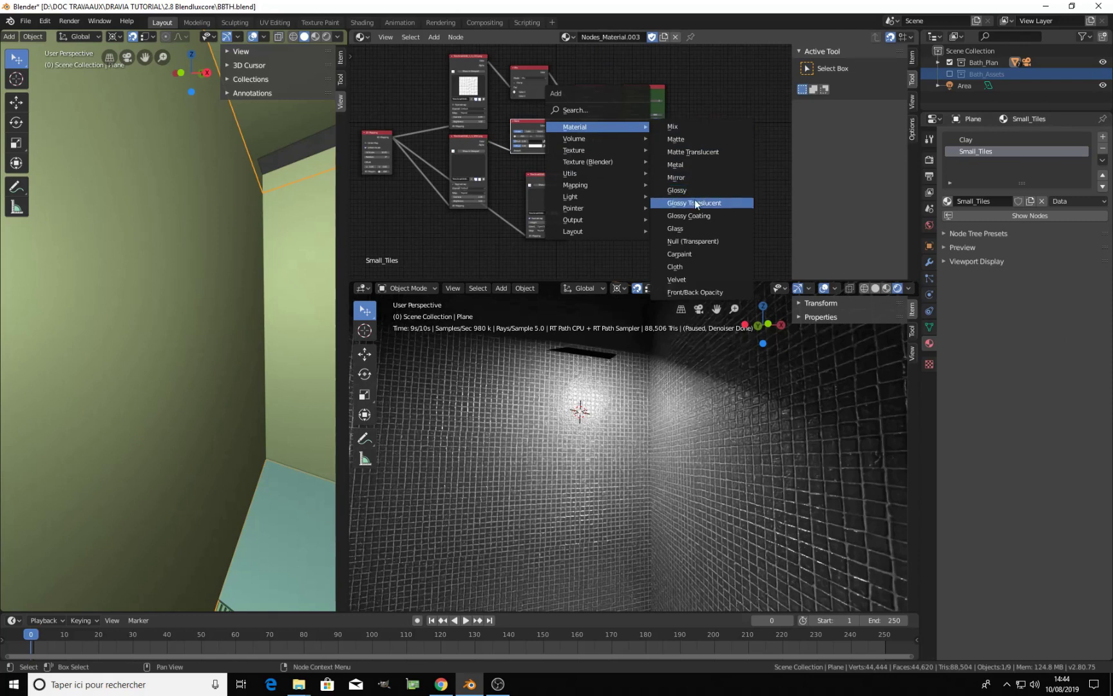
scroll(703, 270, down, 7)
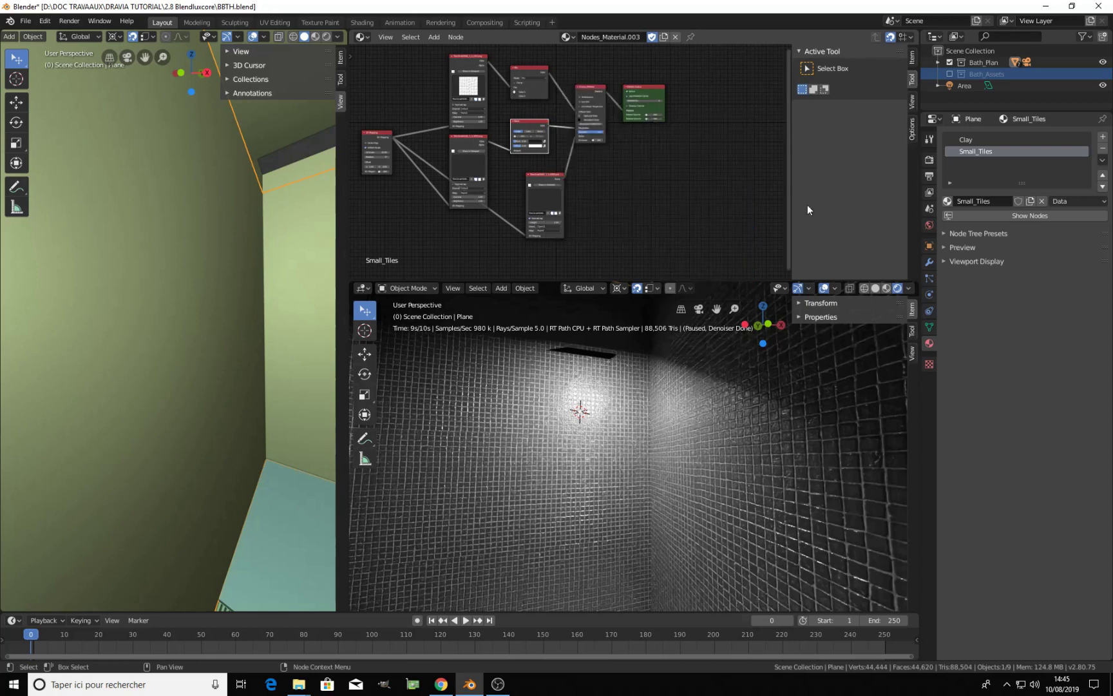
Add the Disney node tree preset to Small_Tiles and move its Disney Material and Material Output nodes up beside the existing nodes
click(964, 234)
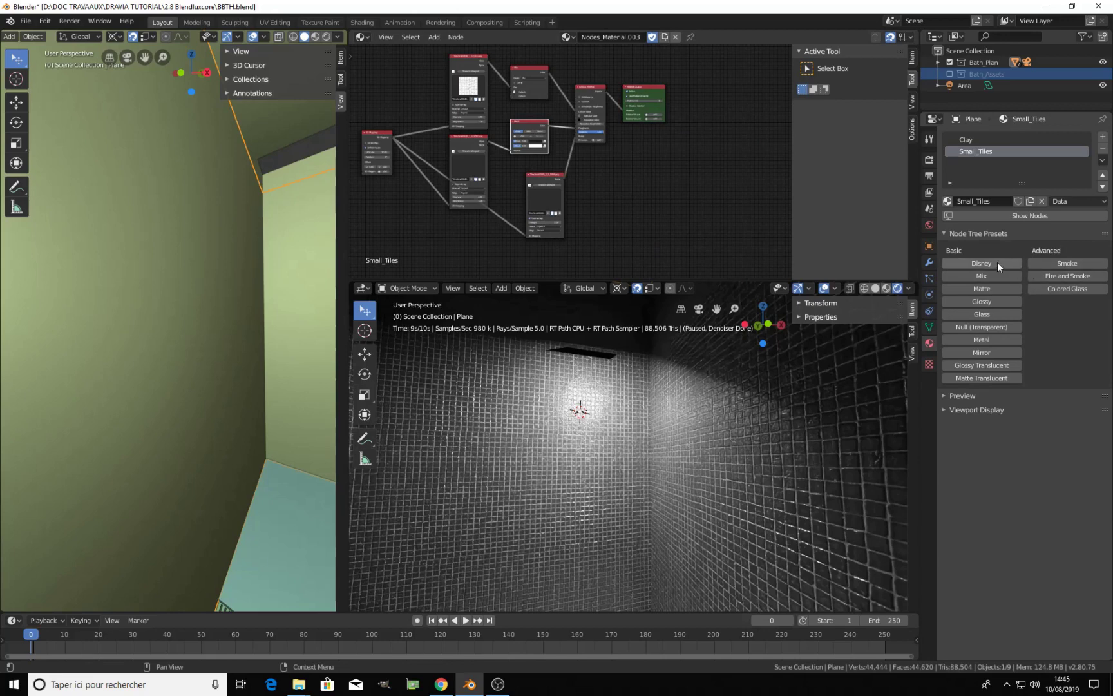
click(996, 262)
middle_drag(620, 208, 625, 150)
scroll(625, 153, up, 5)
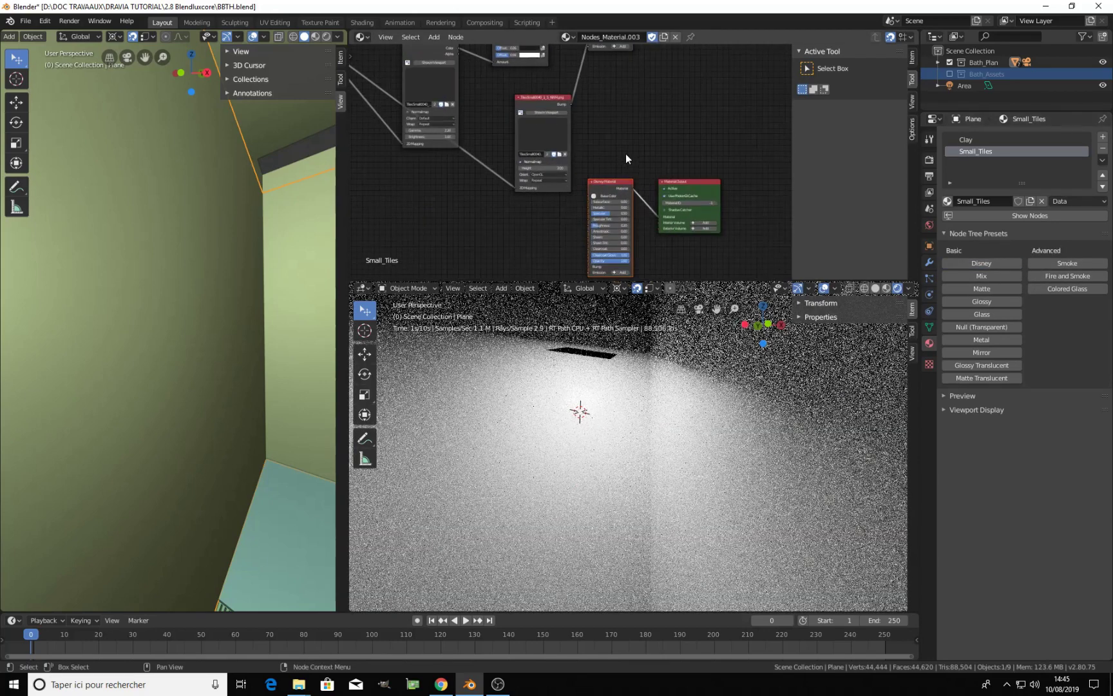
drag(618, 181, 624, 91)
drag(701, 182, 731, 70)
scroll(657, 149, up, 3)
middle_drag(596, 134, 602, 95)
scroll(600, 93, up, 2)
scroll(599, 90, down, 2)
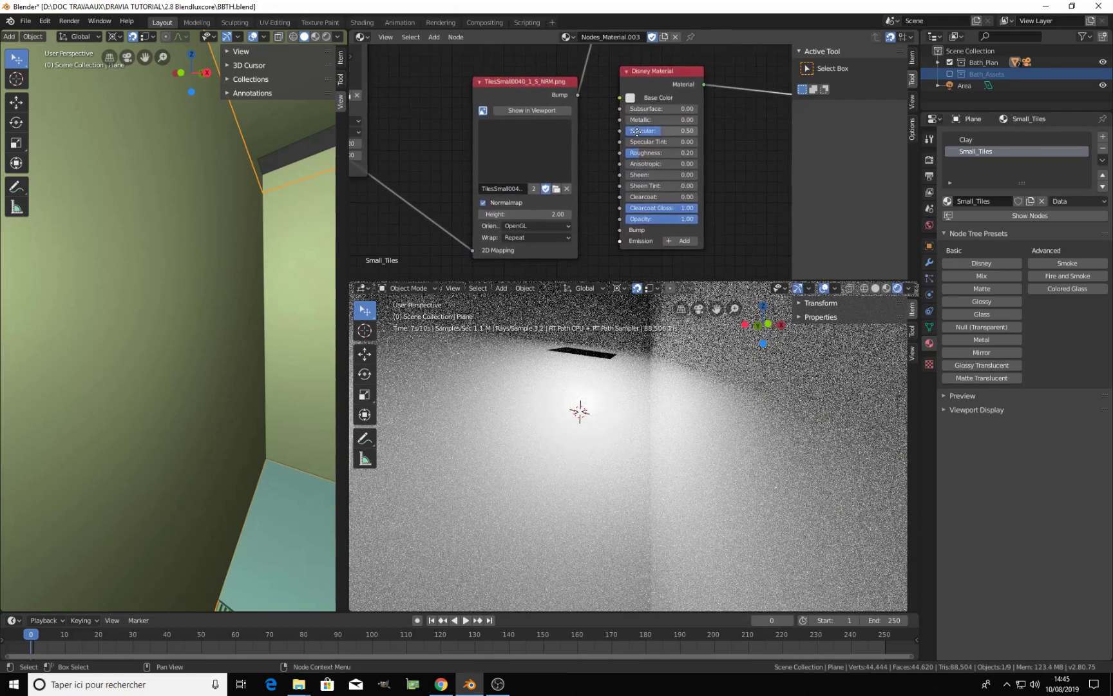
Switch the viewport to solid shading and link the repositioned NRM texture's Bump output to the Disney Material's Bump input
drag(560, 124, 442, 205)
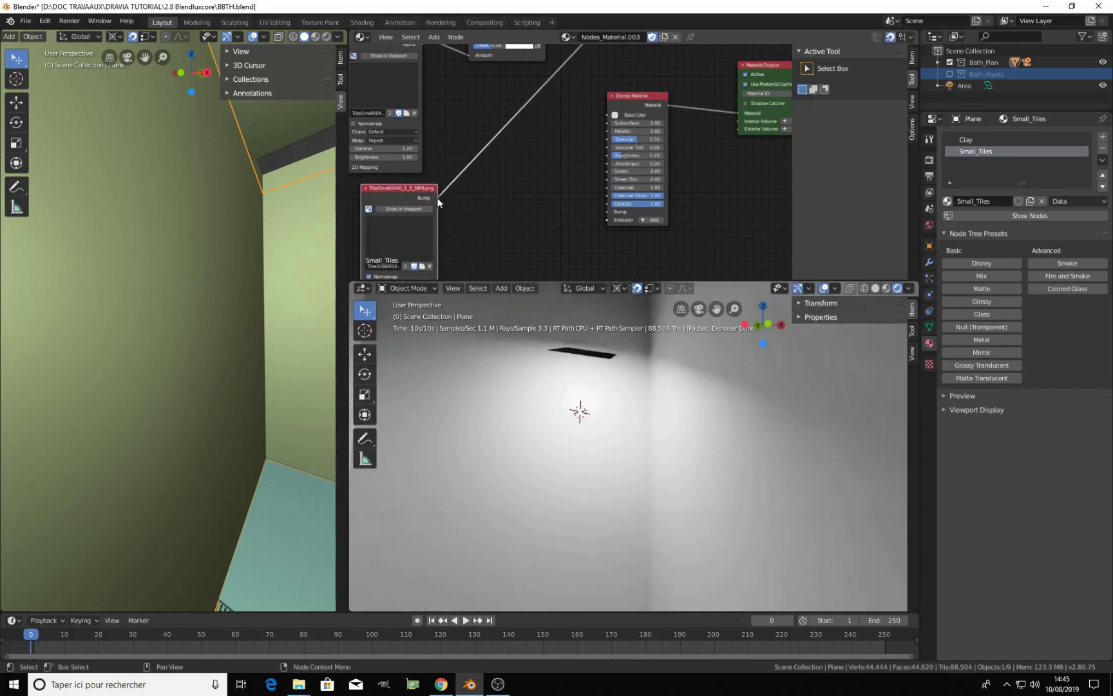
key(z)
click(749, 418)
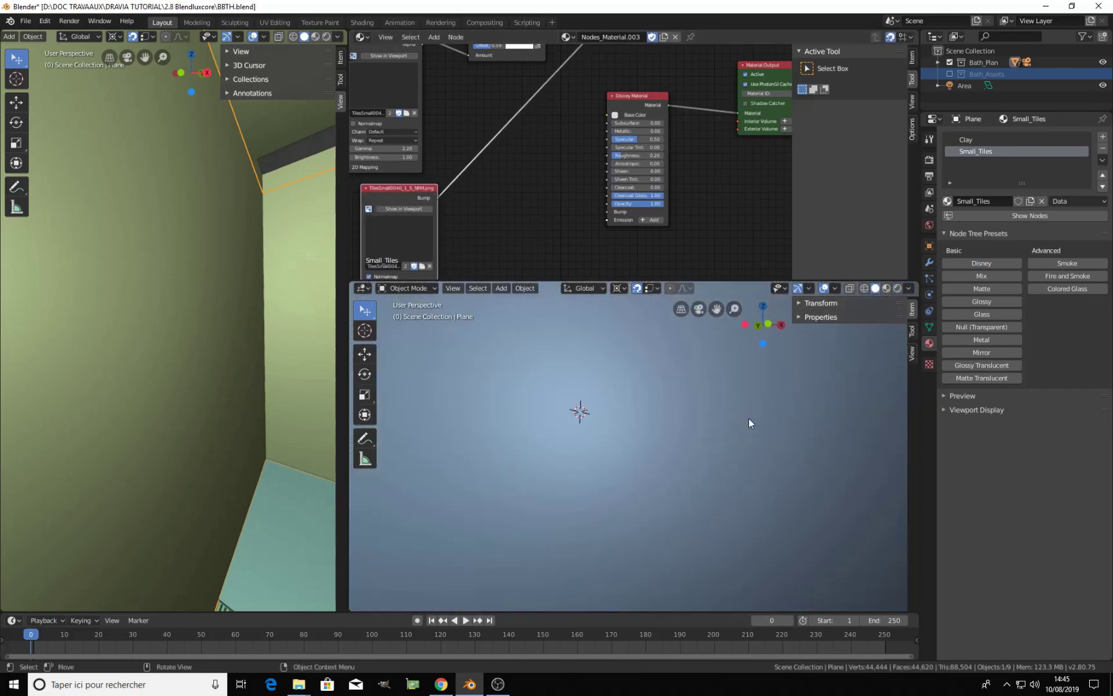
scroll(550, 151, down, 2)
scroll(454, 148, up, 2)
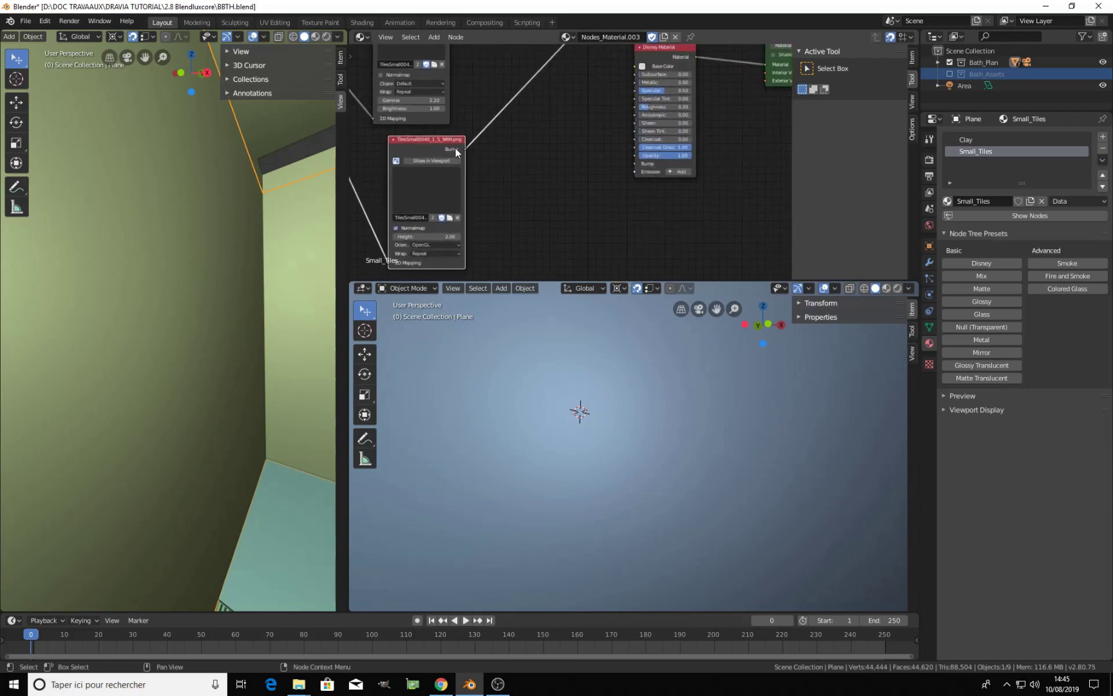
scroll(464, 152, up, 1)
drag(458, 149, 640, 165)
Link the Band node's Color output to the Disney Material's Roughness input
scroll(593, 165, down, 4)
middle_drag(581, 156, 618, 266)
middle_drag(576, 228, 534, 165)
middle_drag(494, 120, 507, 169)
scroll(507, 168, up, 1)
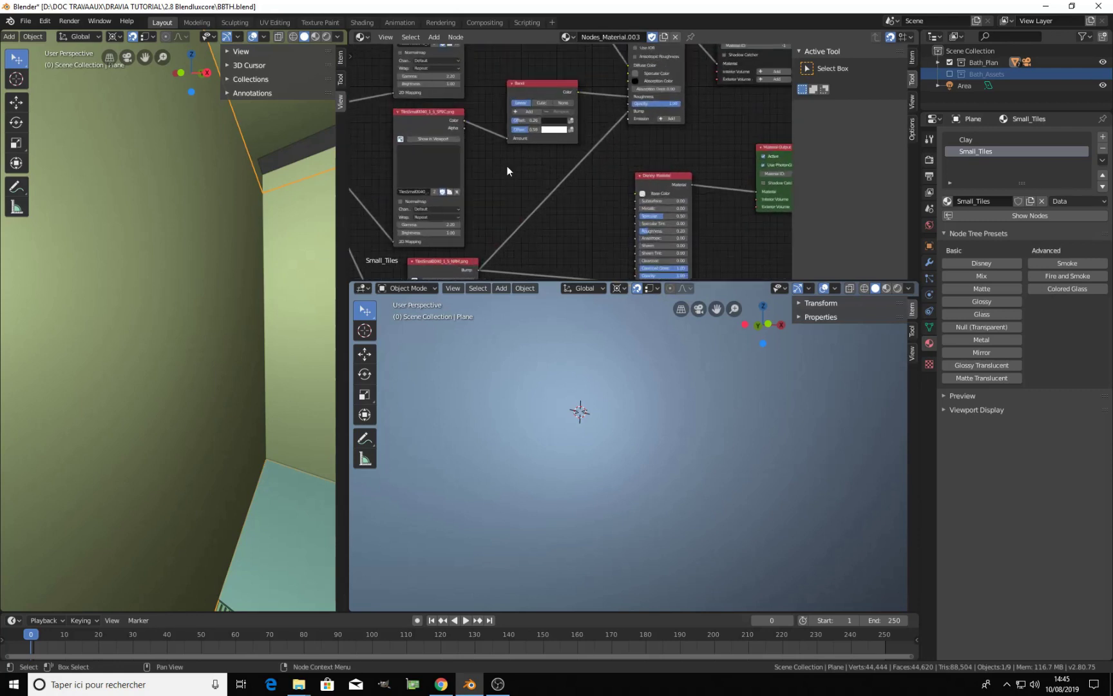
drag(577, 92, 635, 231)
Enlarge the node editor and link the Mix node's Color output to the Disney Material's Base Color
scroll(640, 145, down, 3)
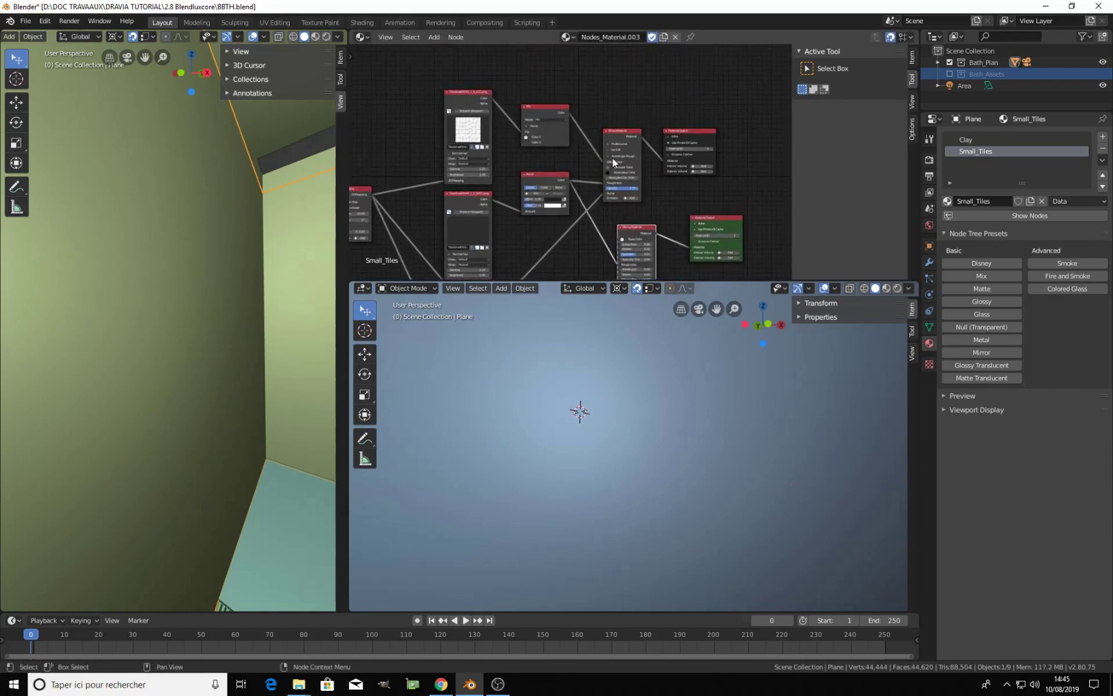
scroll(640, 232, up, 4)
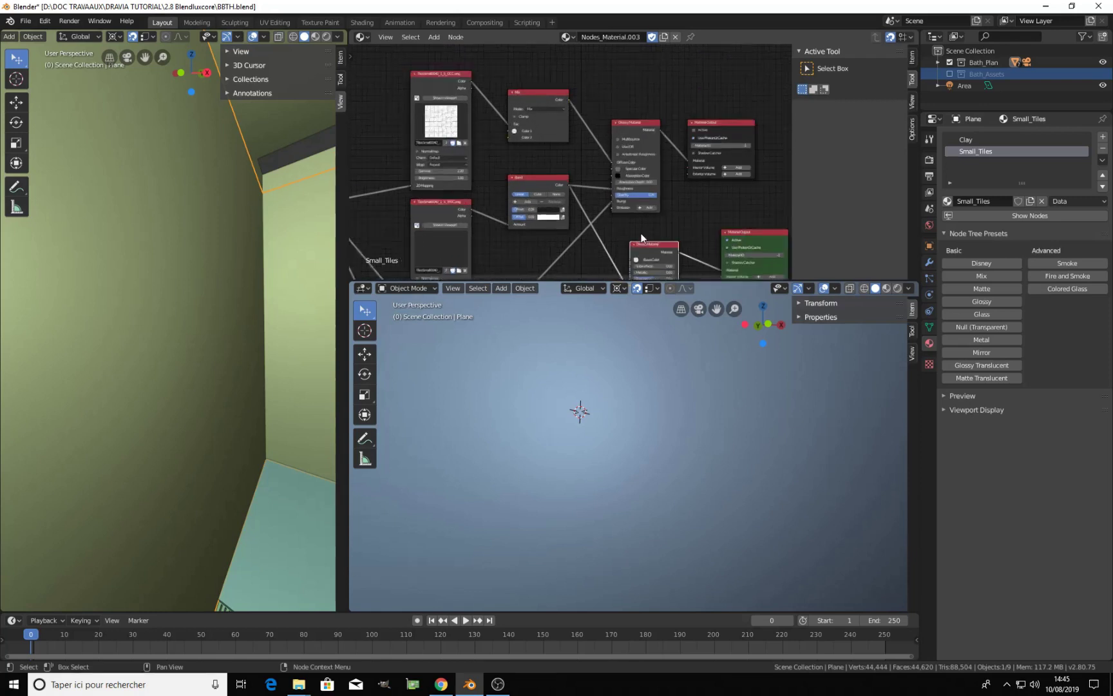
middle_drag(641, 236, 578, 176)
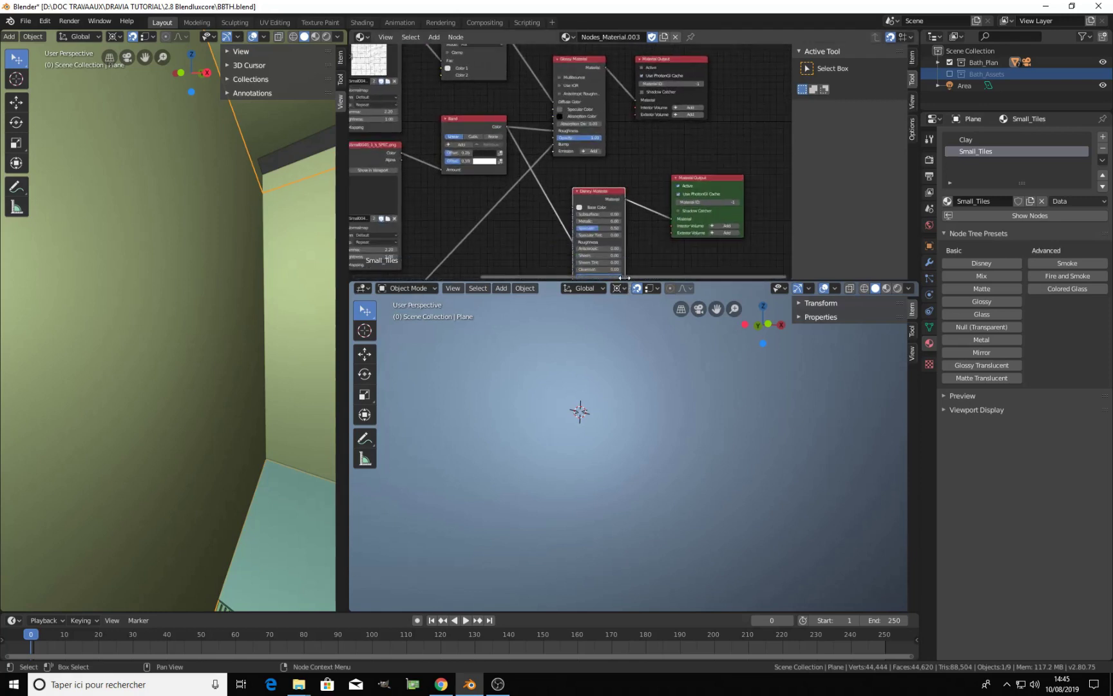
drag(618, 281, 602, 567)
scroll(588, 345, up, 2)
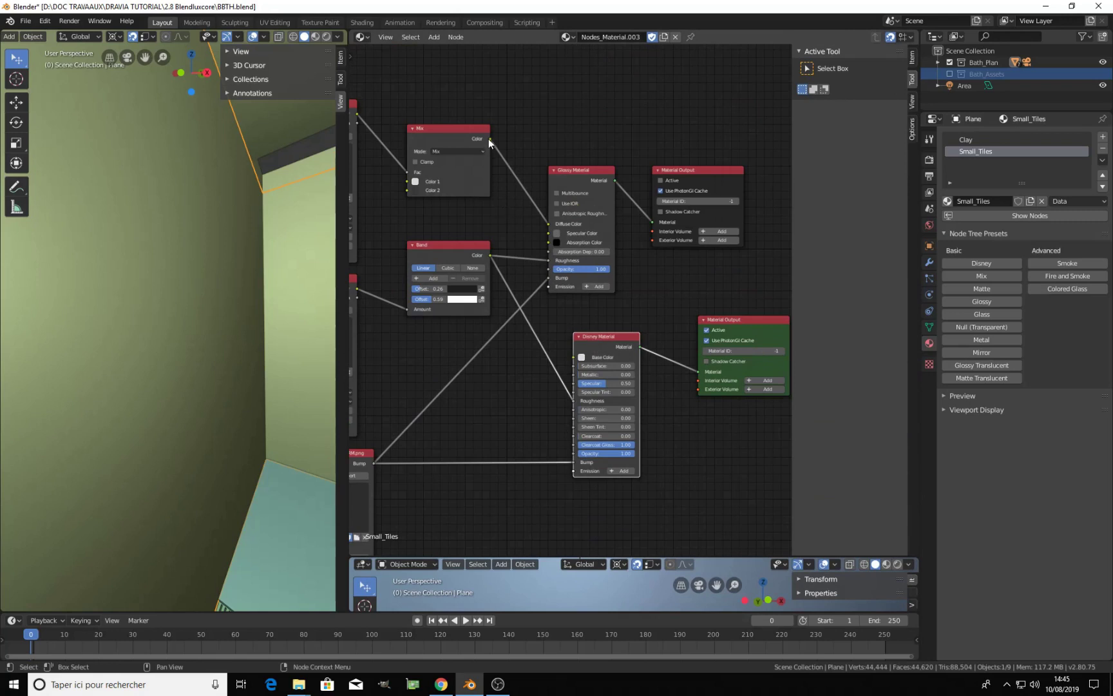
drag(490, 140, 492, 161)
drag(521, 257, 572, 356)
Unlink the Glossy Material from its Material Output node and link it again
middle_drag(577, 365, 535, 270)
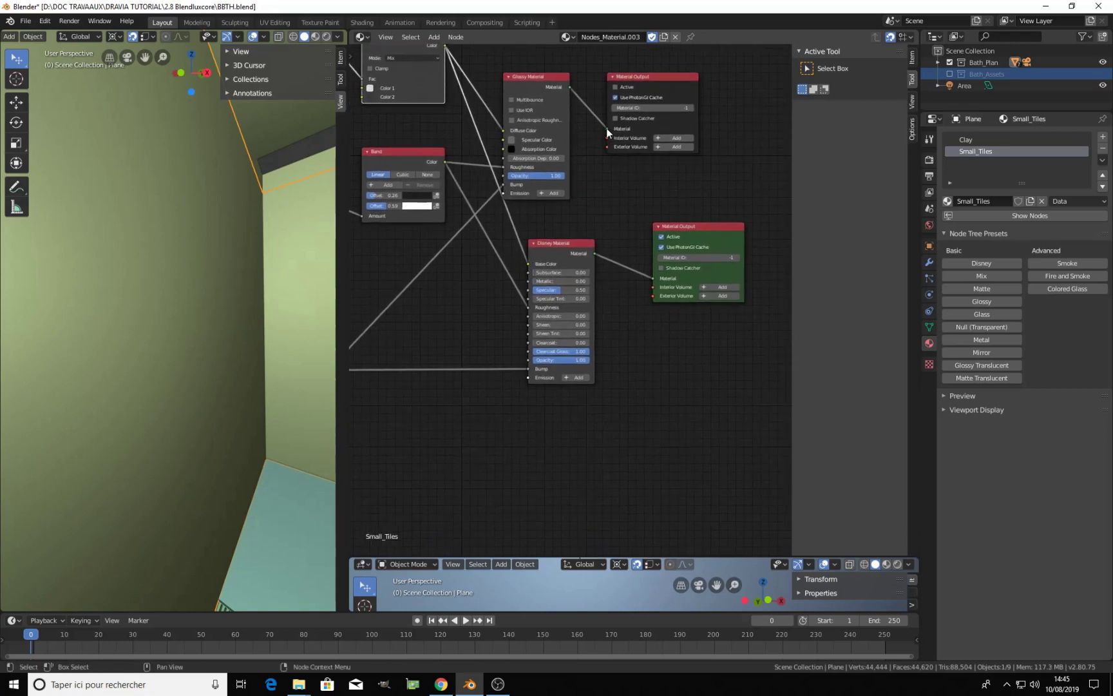
drag(607, 129, 597, 121)
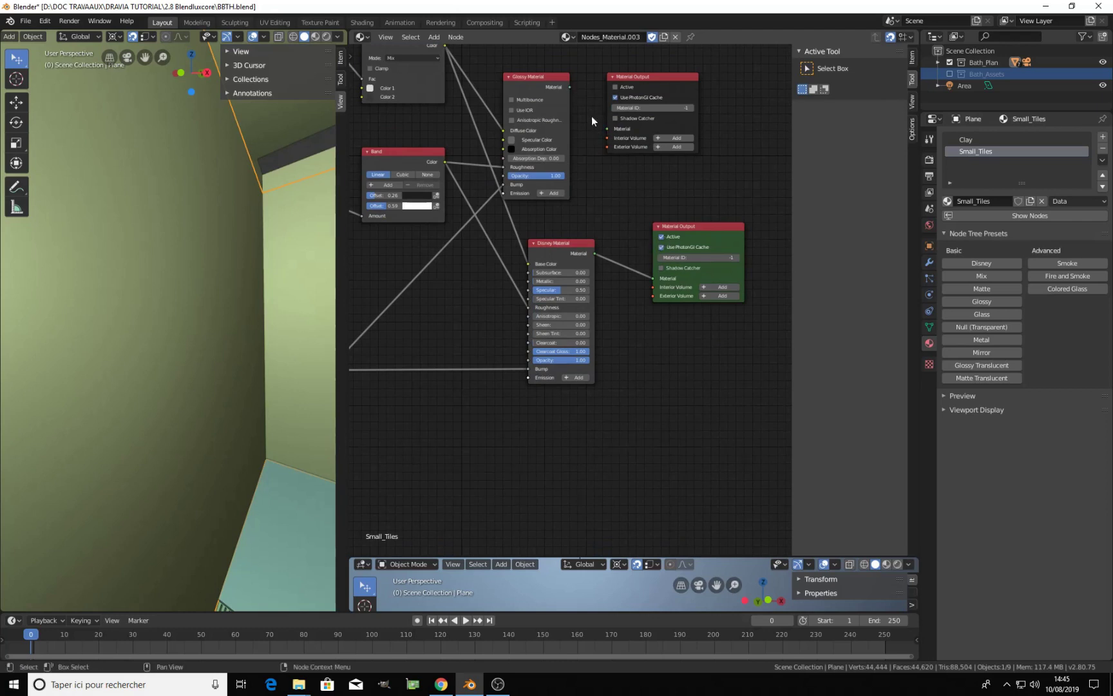
drag(571, 86, 606, 129)
Switch the active Material Output to the Glossy branch and back to the Disney branch
scroll(605, 141, up, 2)
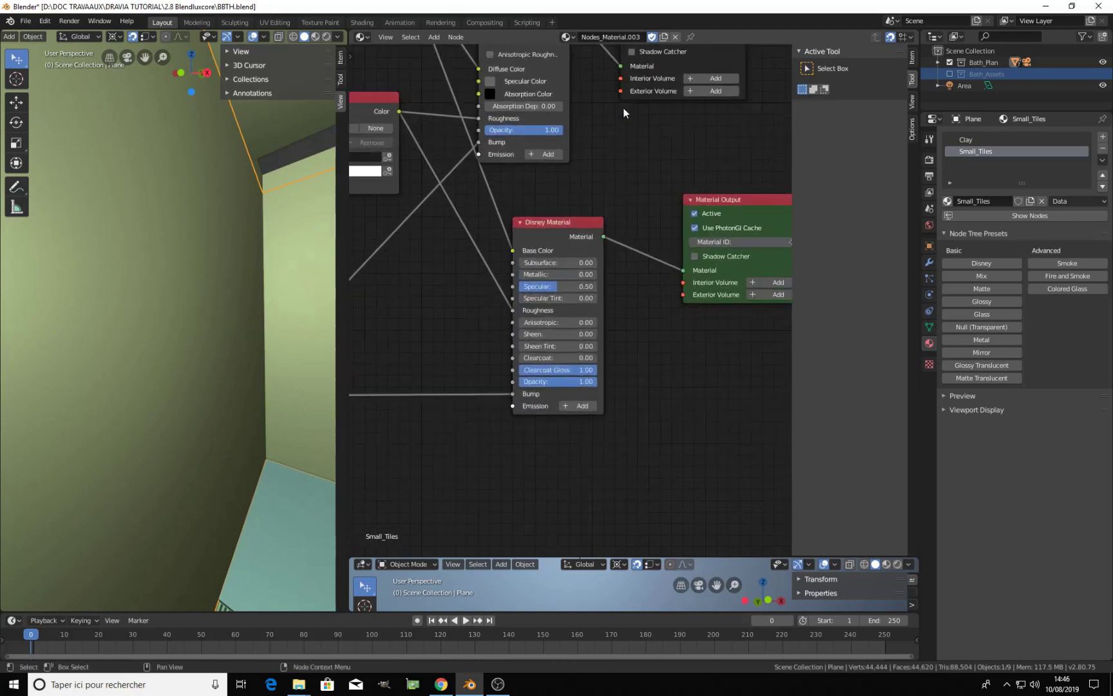
click(574, 60)
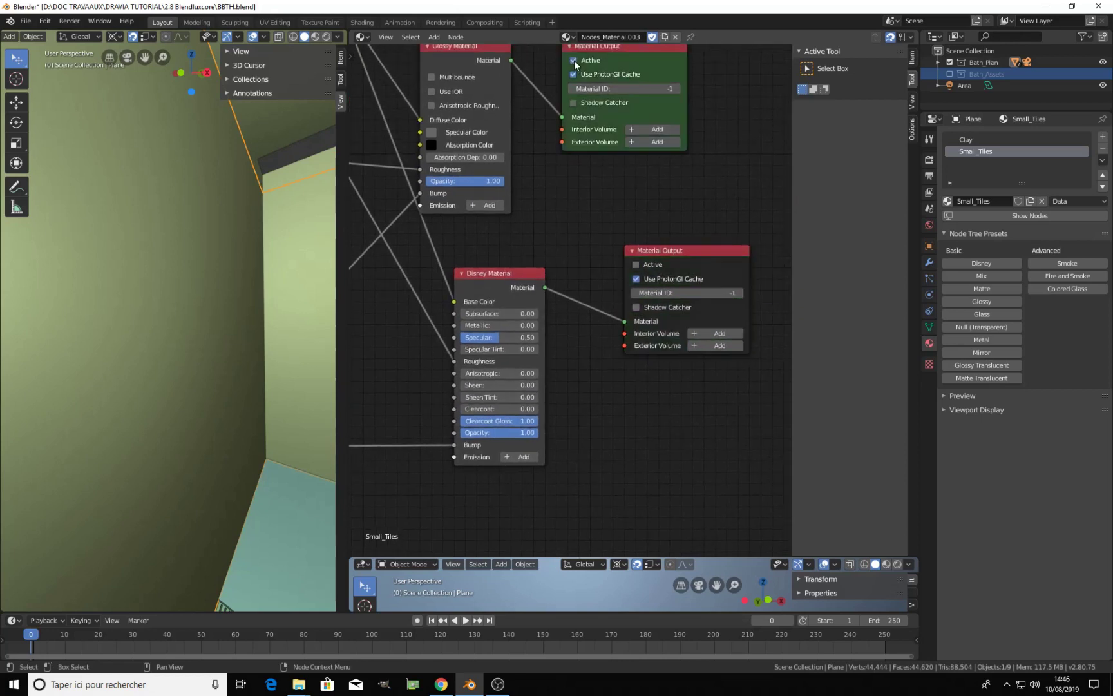
click(636, 264)
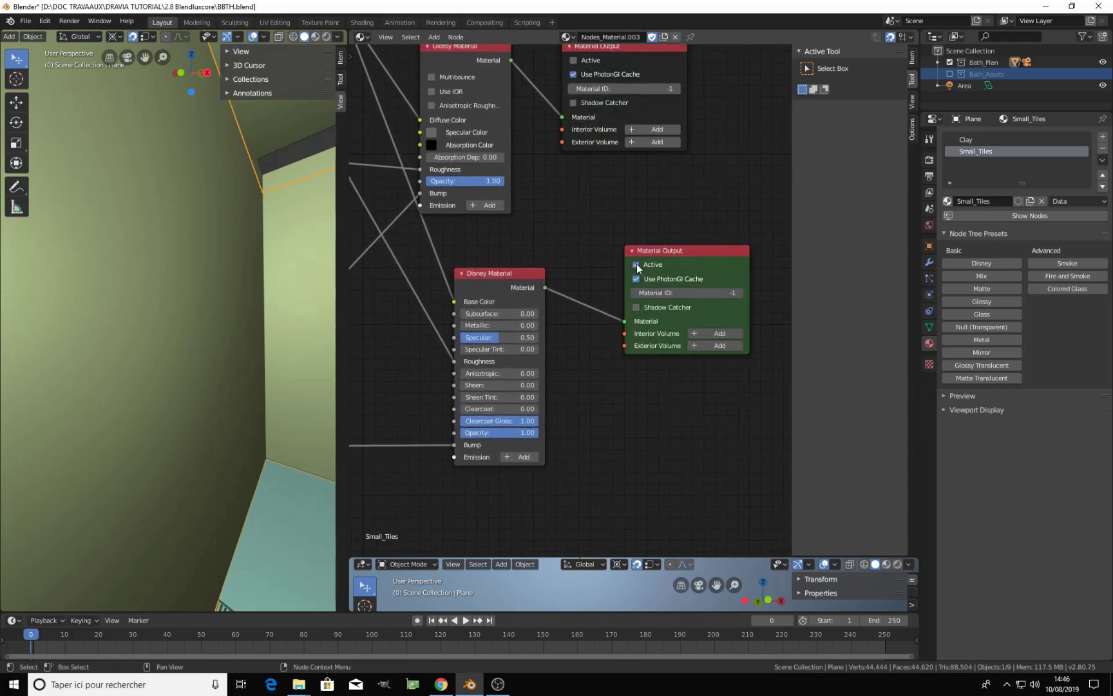
Review the Disney Material node's parameters and shrink the node editor to give the 3D viewport more room
scroll(623, 293, down, 2)
middle_drag(586, 356, 620, 269)
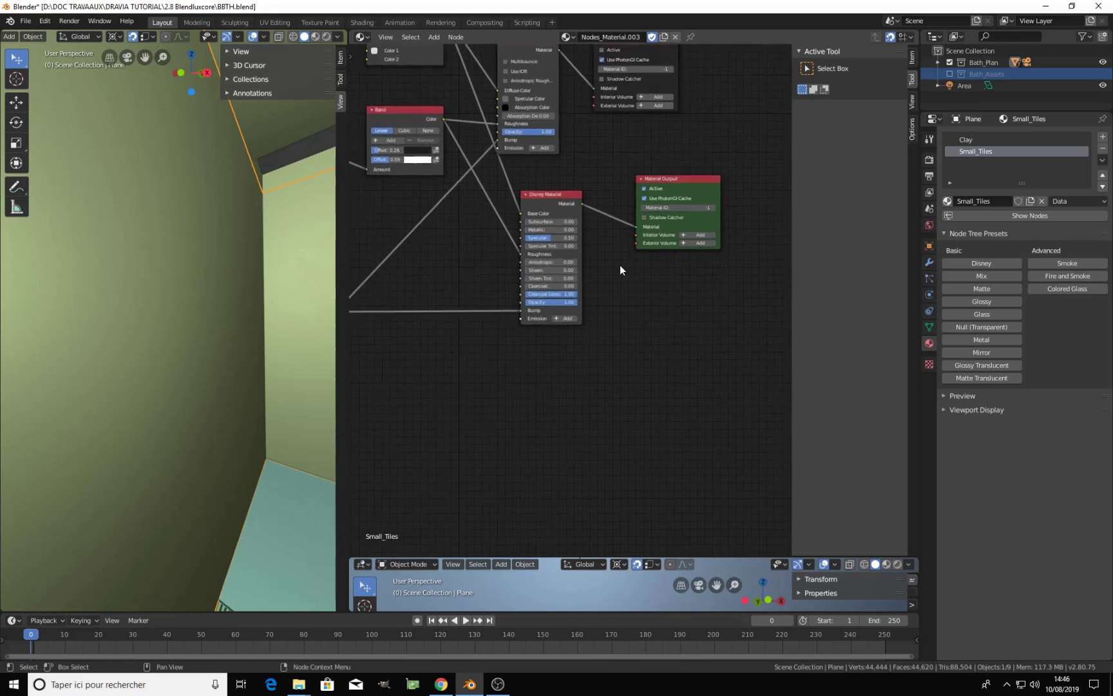
scroll(552, 231, up, 3)
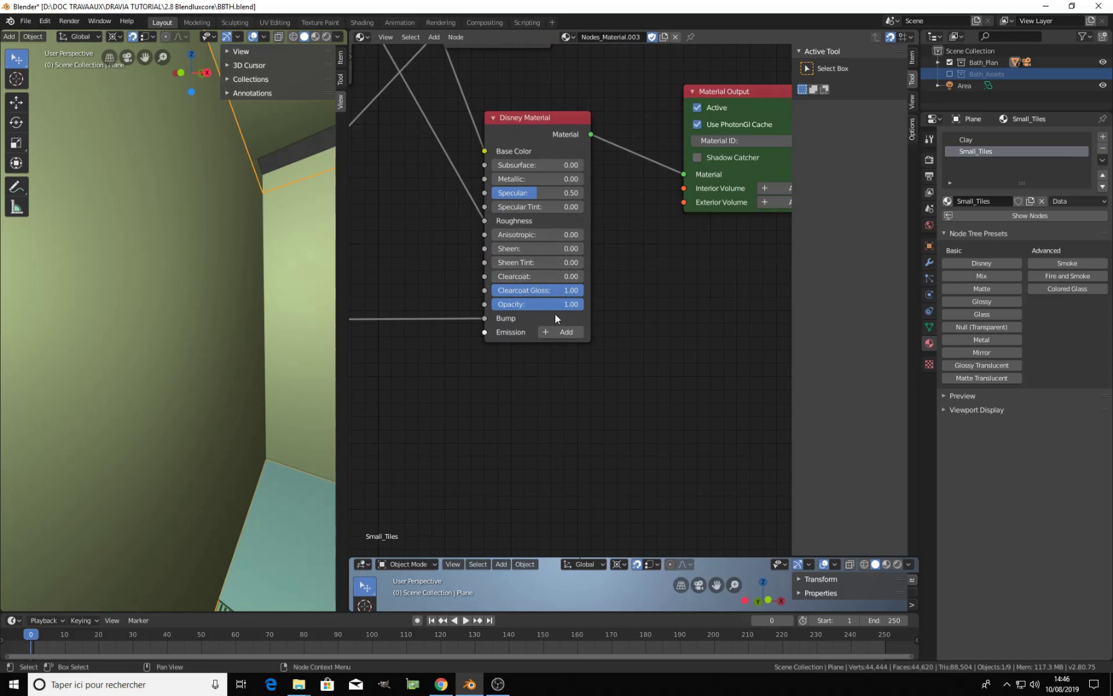
scroll(567, 324, down, 4)
middle_drag(594, 401, 591, 331)
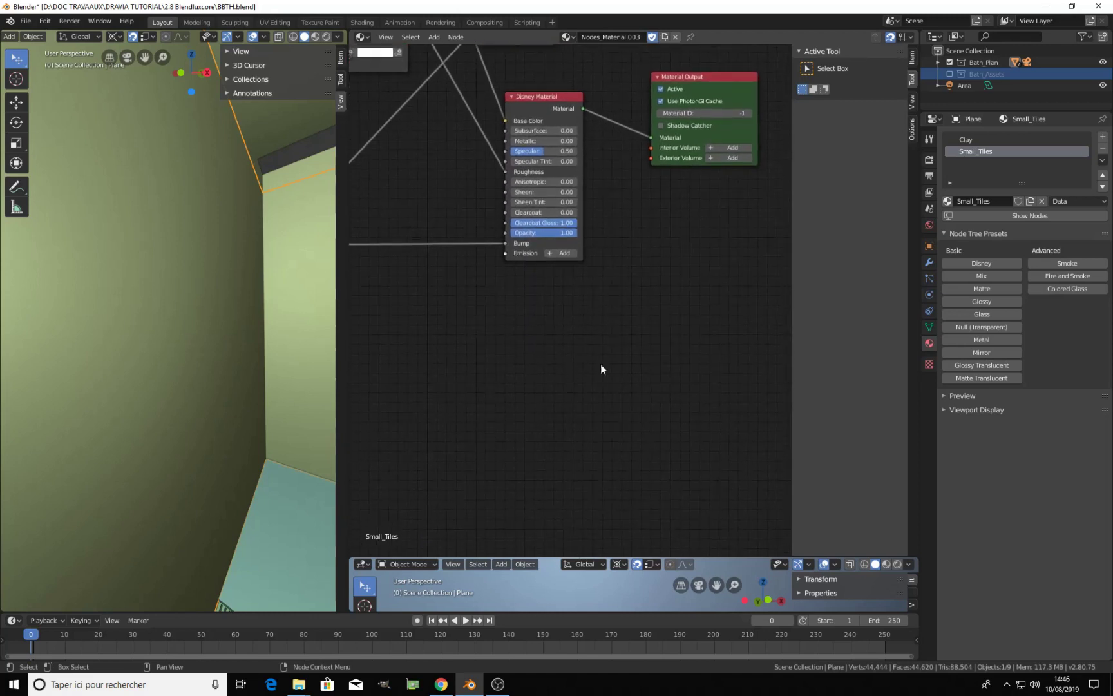
drag(630, 557, 623, 247)
scroll(564, 137, down, 3)
middle_drag(557, 213, 560, 170)
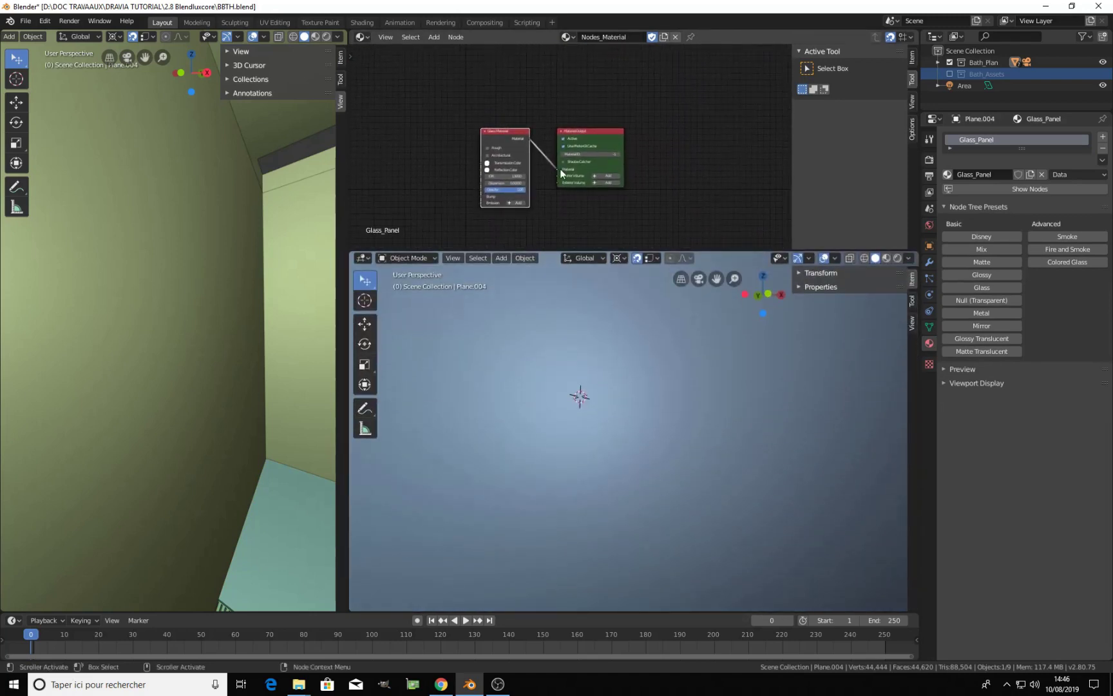
Select the wall plane again so that the node editor shows the Small_Tiles node tree
scroll(559, 168, up, 3)
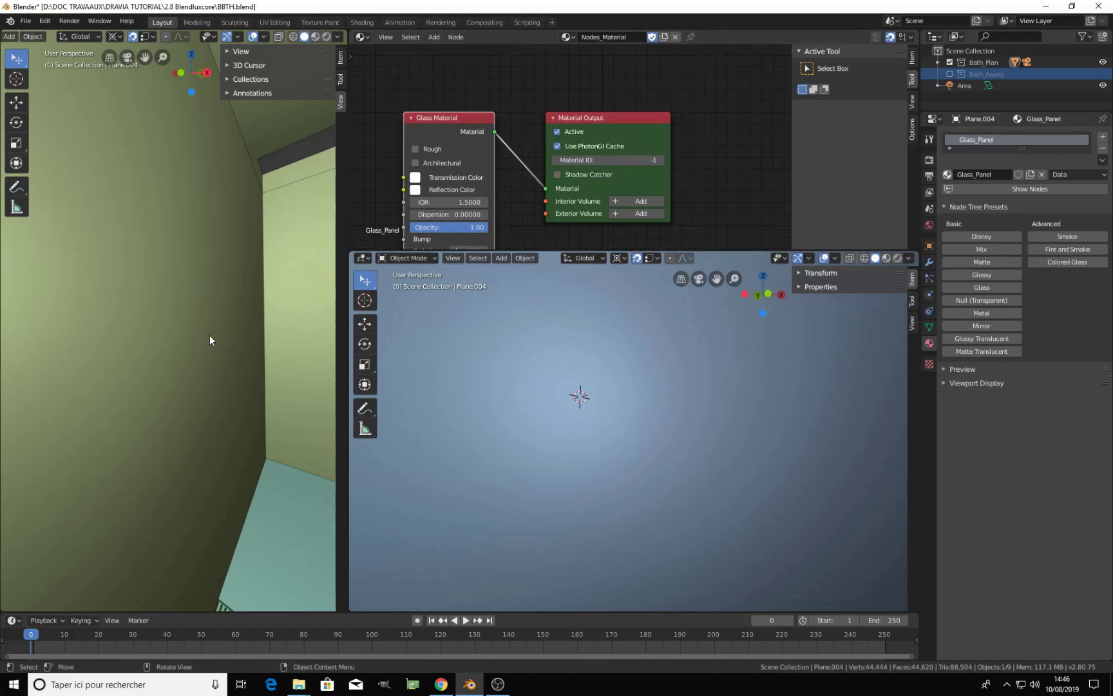
click(216, 303)
scroll(512, 163, down, 3)
scroll(618, 111, up, 1)
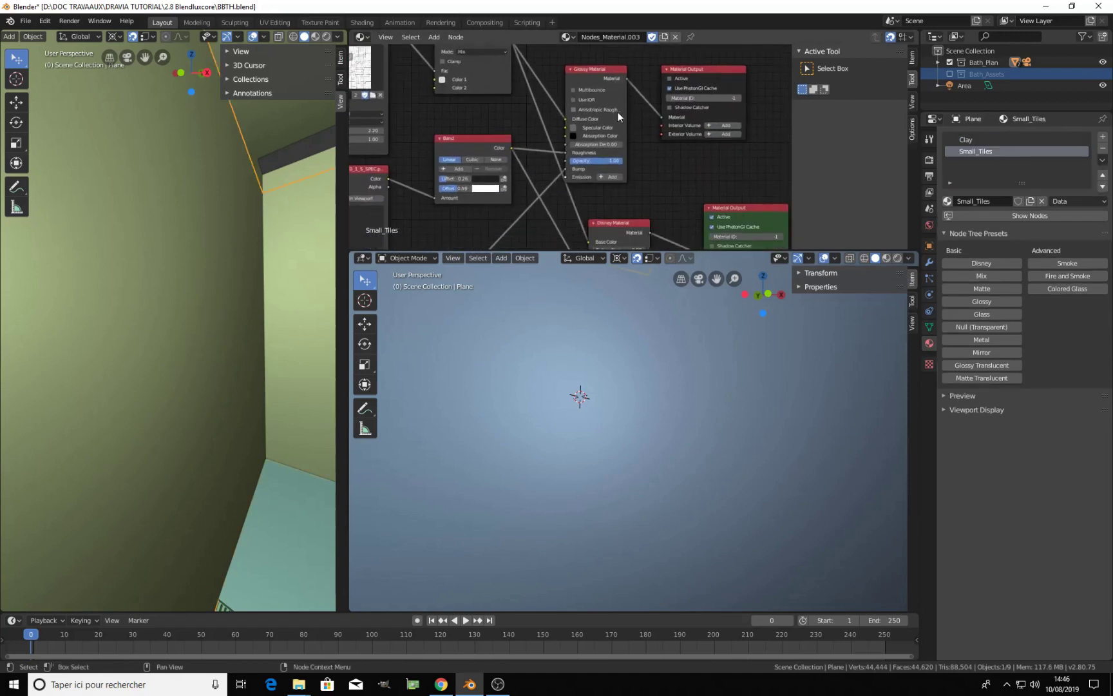
scroll(586, 149, down, 4)
middle_drag(641, 158, 532, 106)
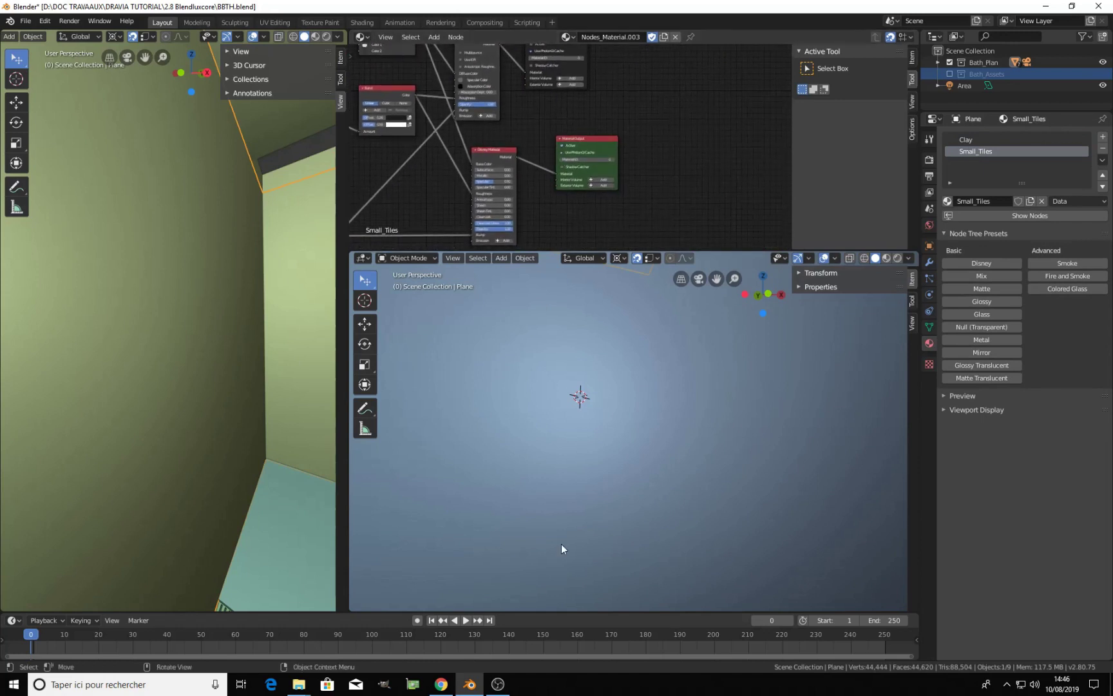
Switch the viewport to rendered shading and view the tiled corner with the Disney material from inside the shower
scroll(605, 490, down, 4)
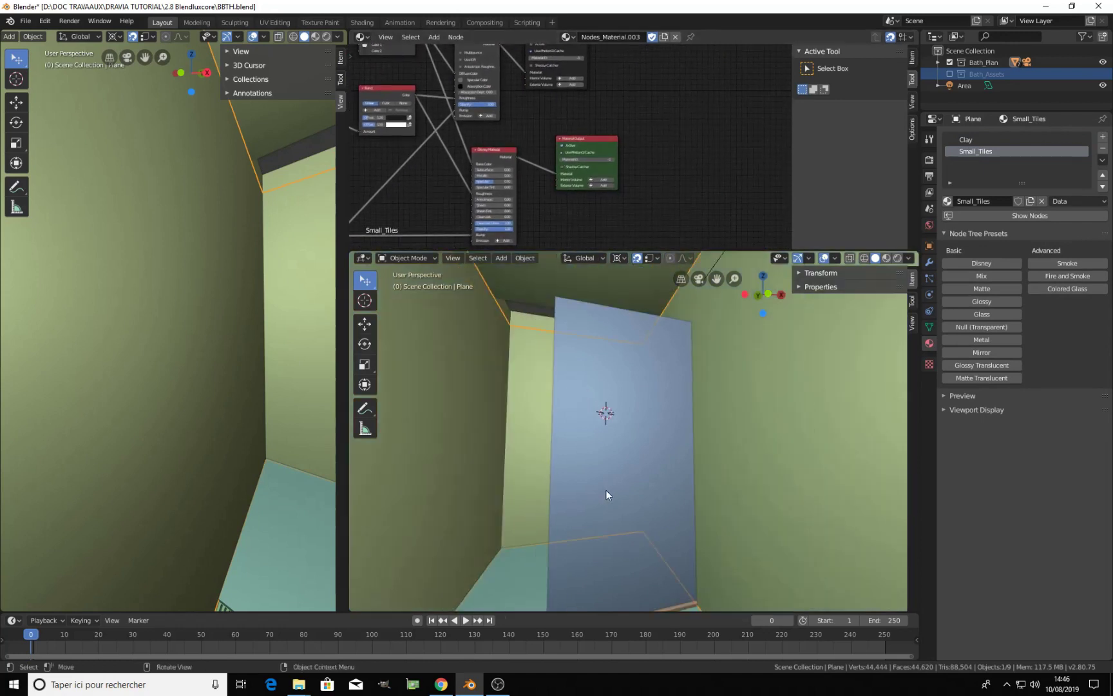
click(897, 259)
middle_drag(505, 497, 620, 486)
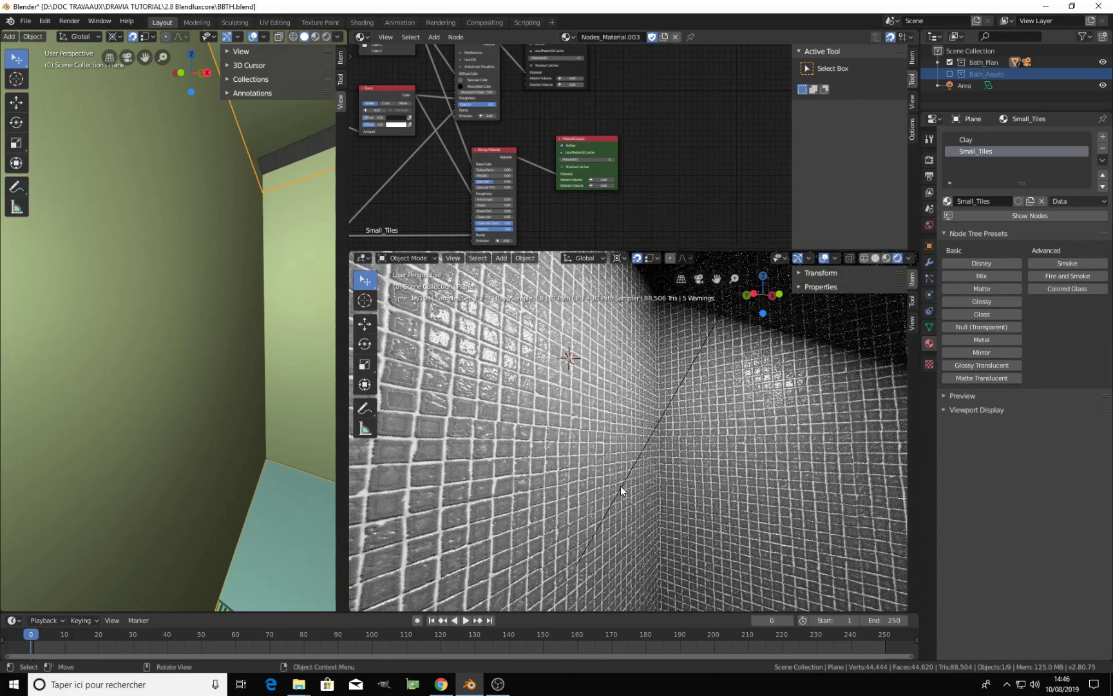
middle_drag(649, 470, 623, 412)
Set the Mix node's Color 2 to a pale green with hue 0.453, saturation 0.139 and value 0.656
middle_drag(576, 166, 629, 169)
scroll(628, 169, up, 4)
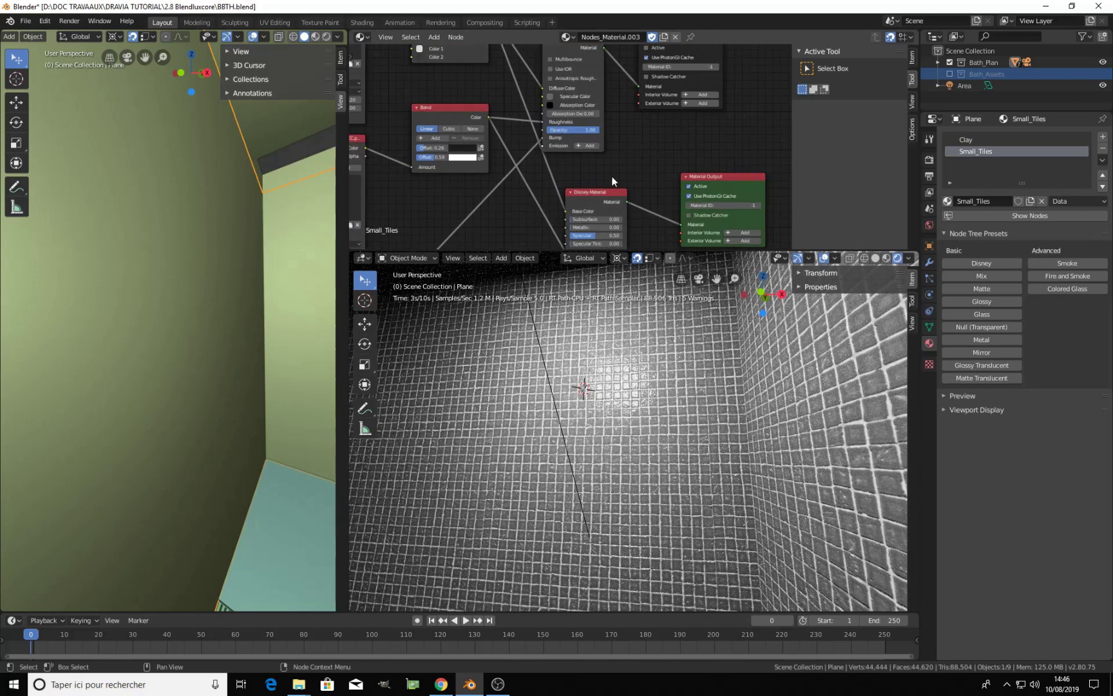
middle_drag(560, 53, 549, 140)
scroll(567, 156, down, 4)
middle_drag(596, 203, 647, 169)
scroll(591, 114, up, 1)
scroll(675, 108, down, 1)
scroll(585, 122, up, 3)
scroll(547, 178, up, 2)
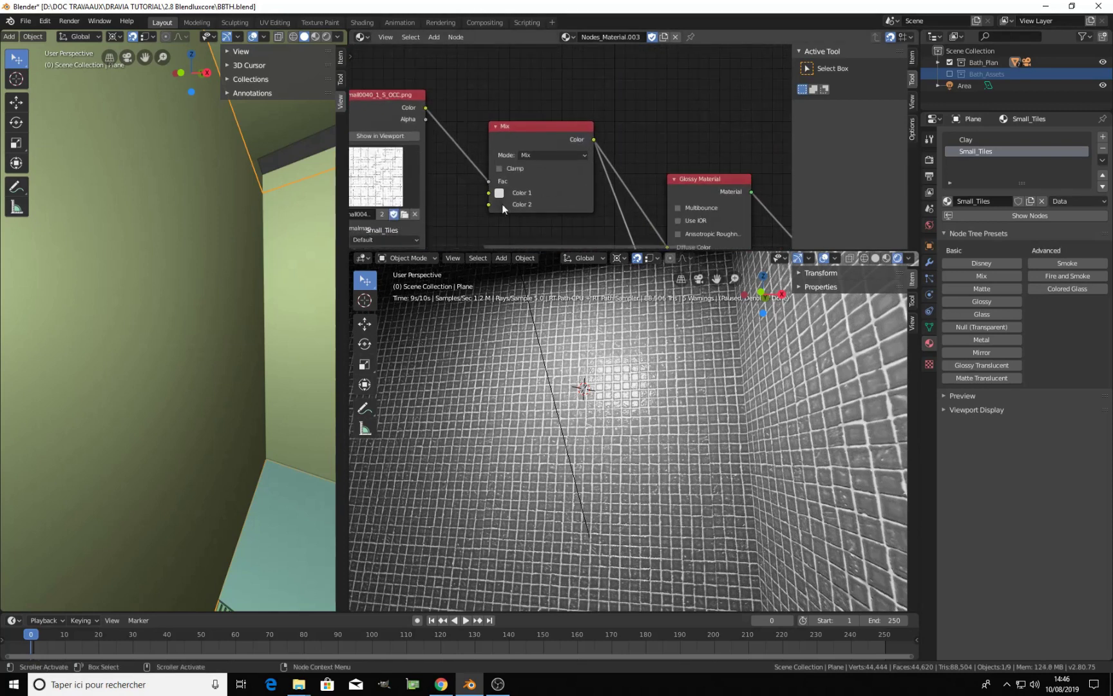
scroll(547, 184, up, 4)
middle_drag(533, 194, 573, 171)
scroll(567, 185, up, 3)
click(553, 165)
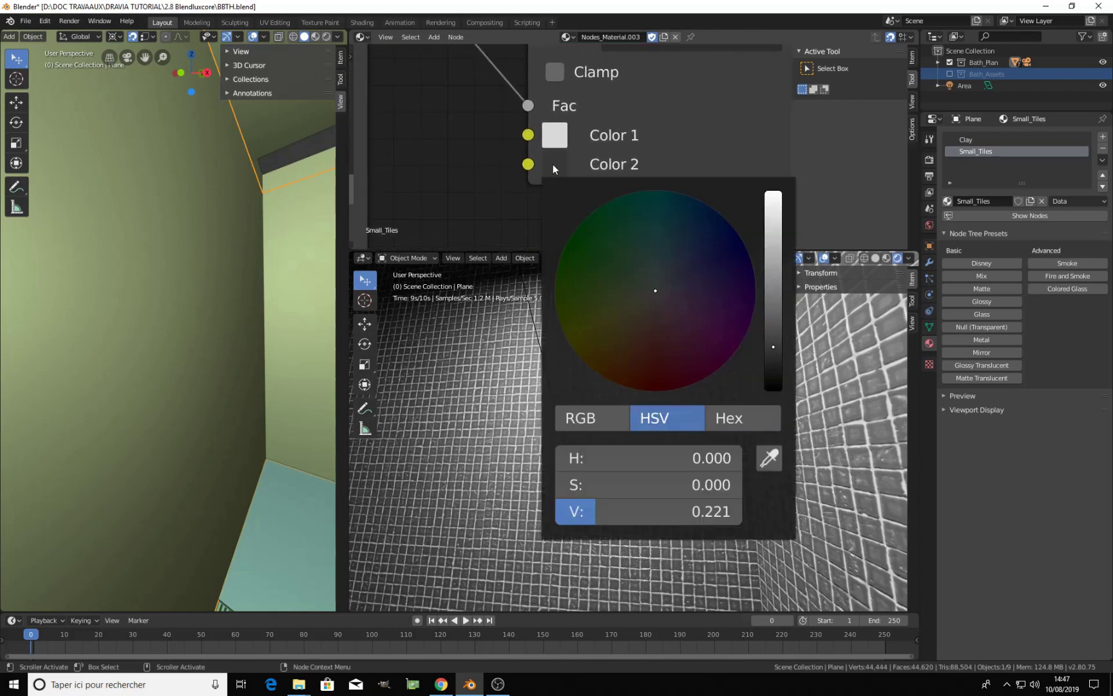
drag(772, 363, 775, 259)
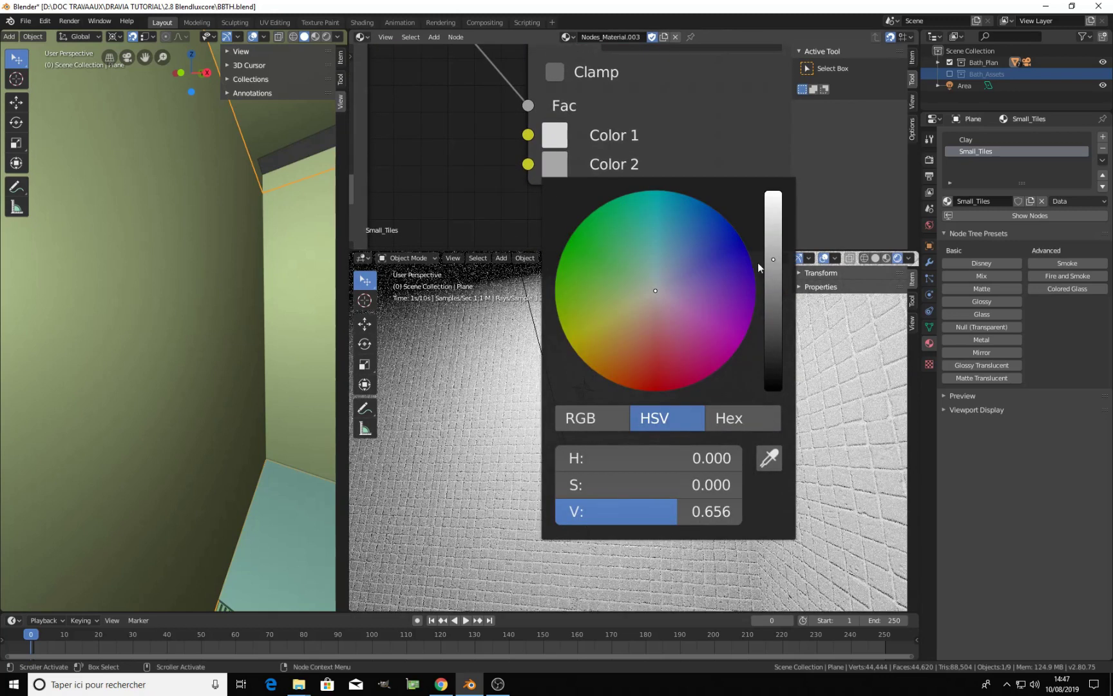
click(652, 282)
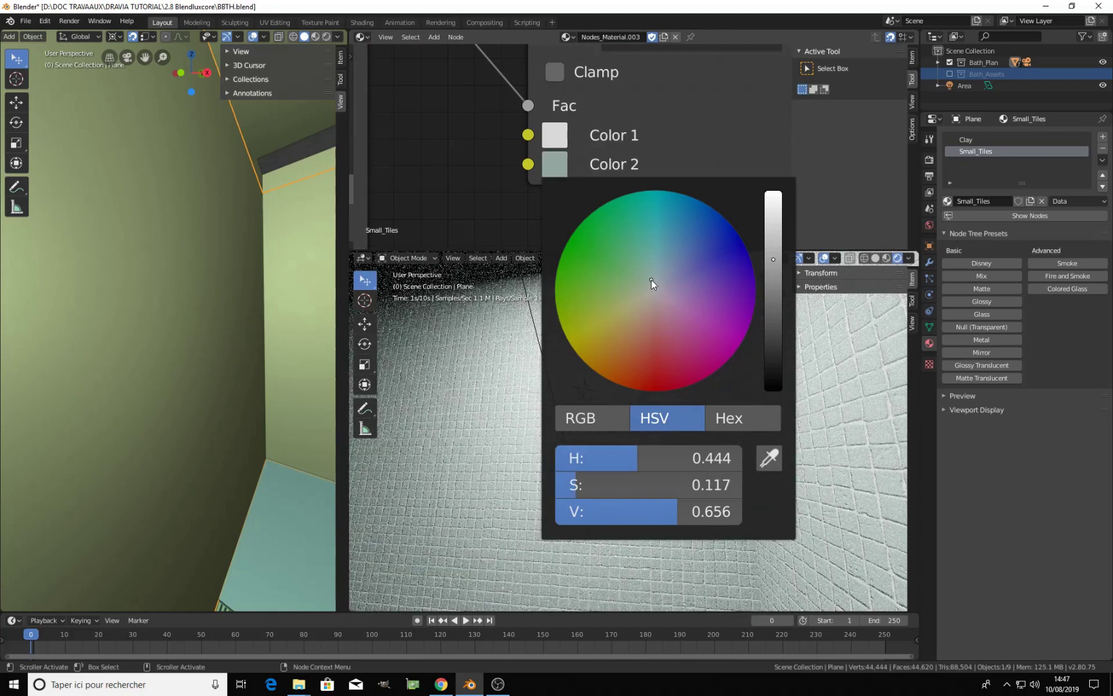
click(651, 277)
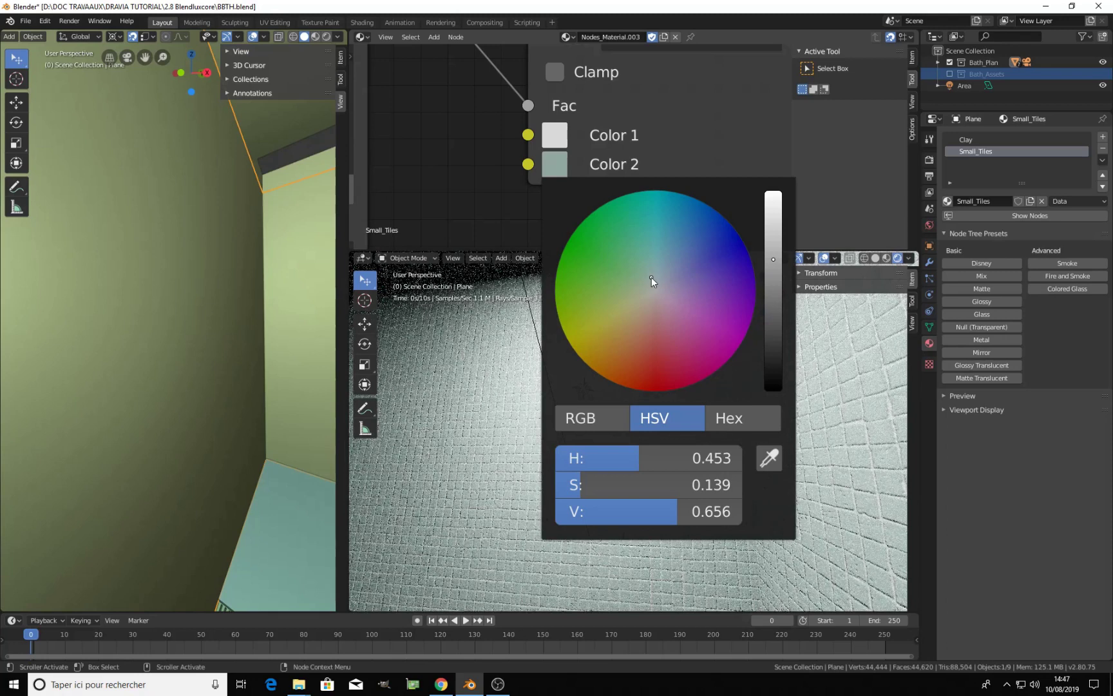
Darken the Mix node's Color 2 to a grey-green with hue 0.415, saturation 0.148 and value 0.480
click(649, 282)
click(648, 281)
drag(648, 281, 646, 280)
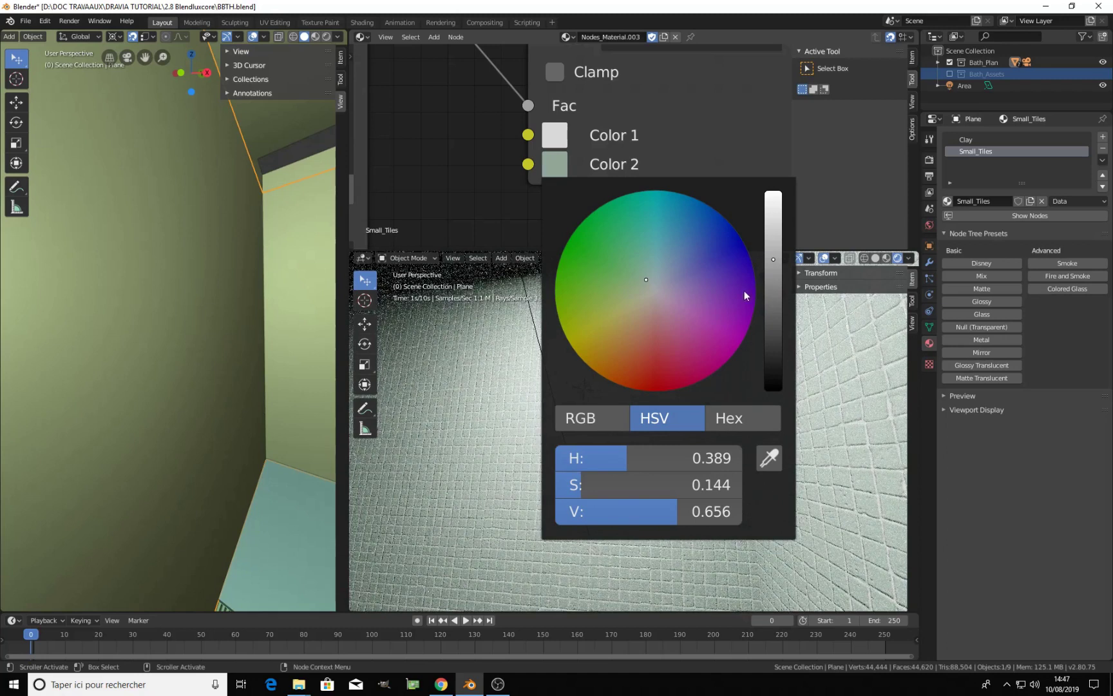
click(770, 265)
click(772, 270)
drag(772, 270, 772, 295)
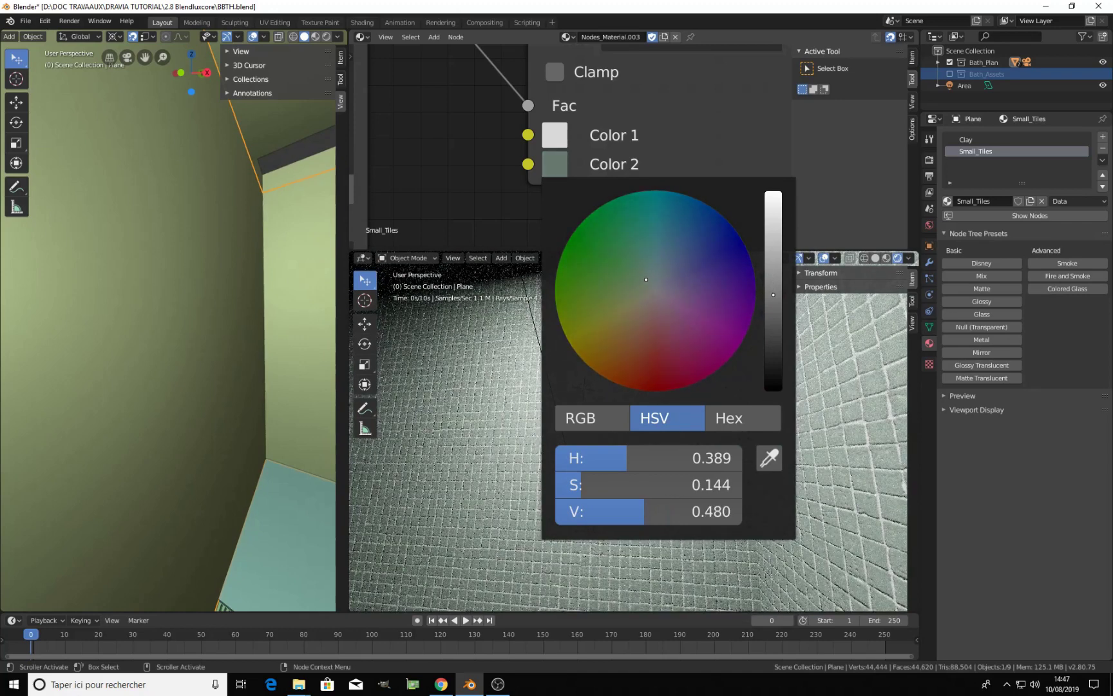
click(647, 279)
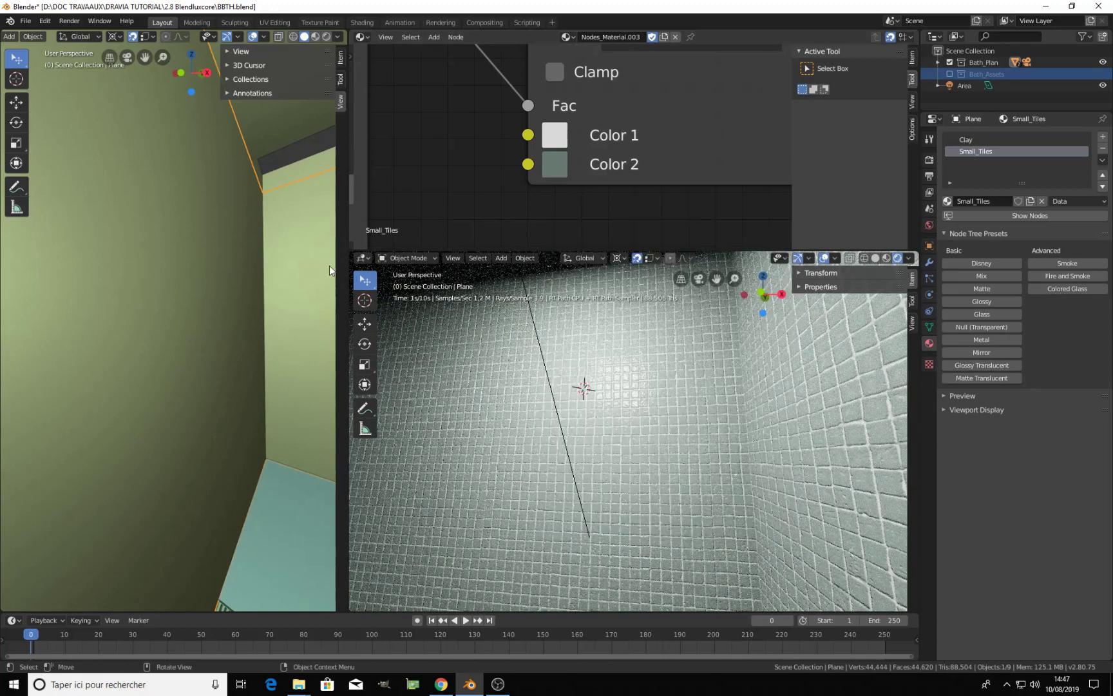
Try a pink tint and then pure black as the Mix node's Color 1
middle_drag(626, 418, 670, 443)
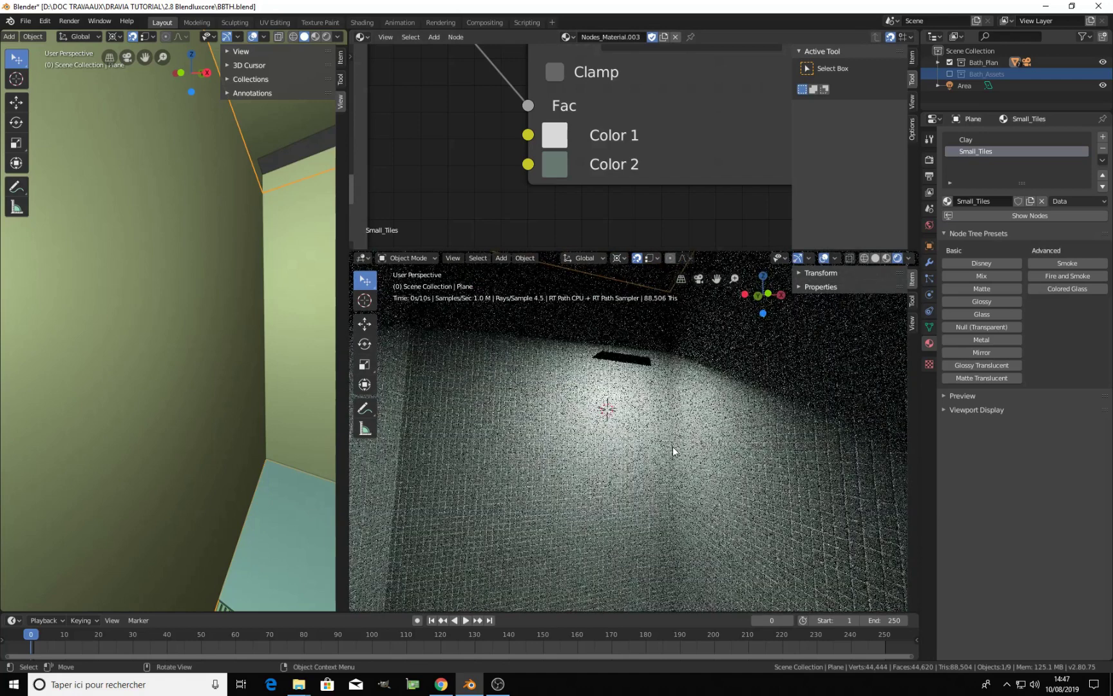
scroll(614, 132, down, 4)
middle_drag(593, 157, 599, 183)
scroll(597, 182, up, 4)
click(575, 174)
mouse_move(667, 303)
mouse_down()
mouse_move(647, 374)
mouse_move(625, 280)
mouse_move(678, 290)
mouse_move(670, 313)
mouse_up()
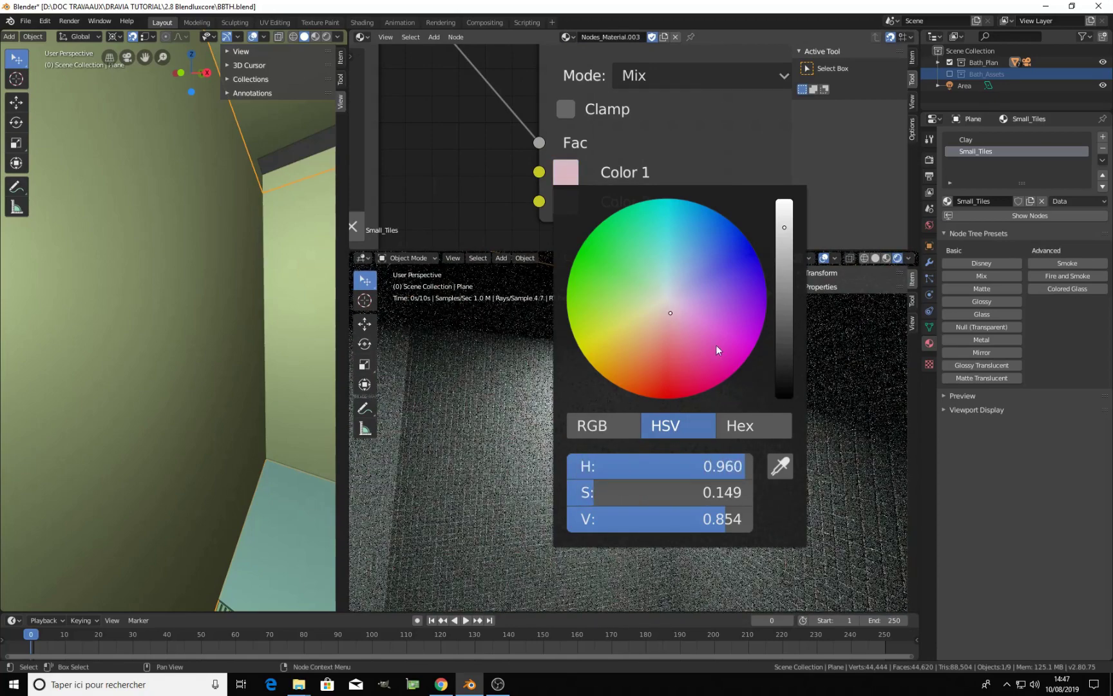
drag(779, 329, 782, 401)
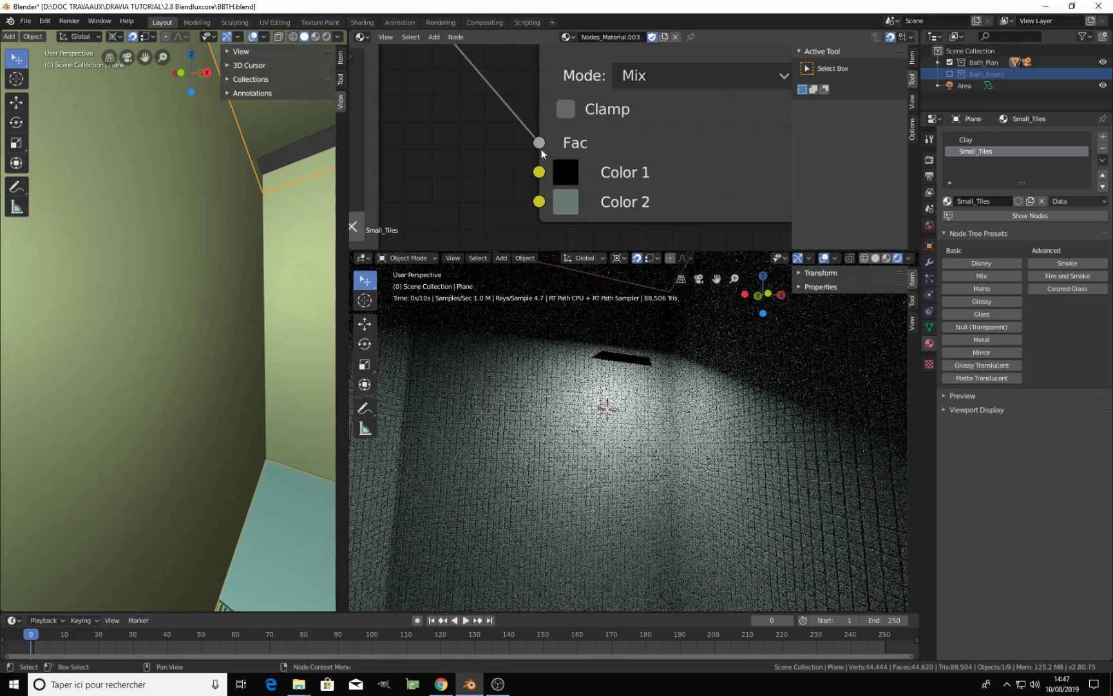
Set the Mix node's Color 1 to a neutral light grey with a value of about 0.821
click(566, 172)
click(790, 236)
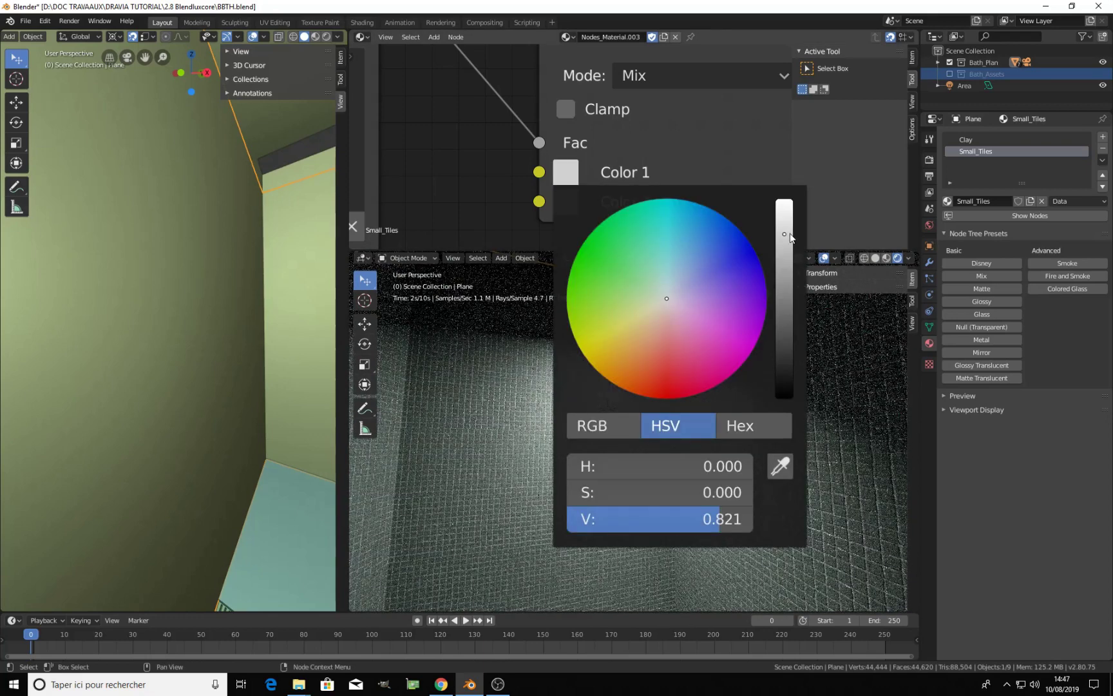
click(790, 235)
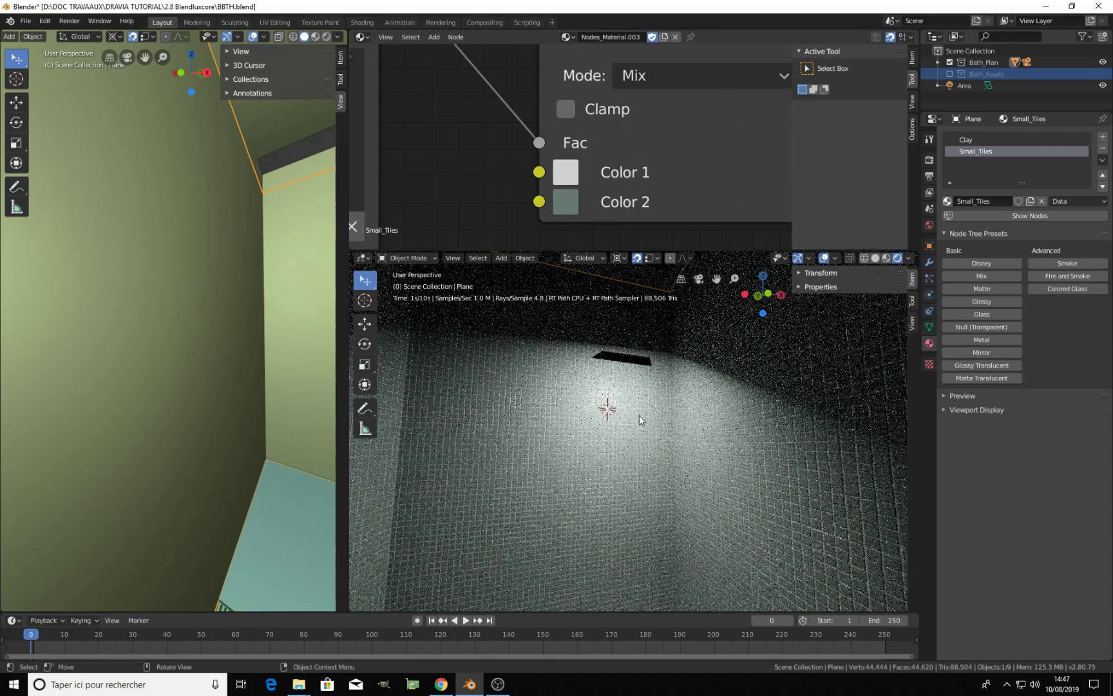
Brighten the Mix node's Color 2 to a pale green with hue 0.426, saturation 0.136 and a value slightly above 0.731
click(573, 201)
click(785, 305)
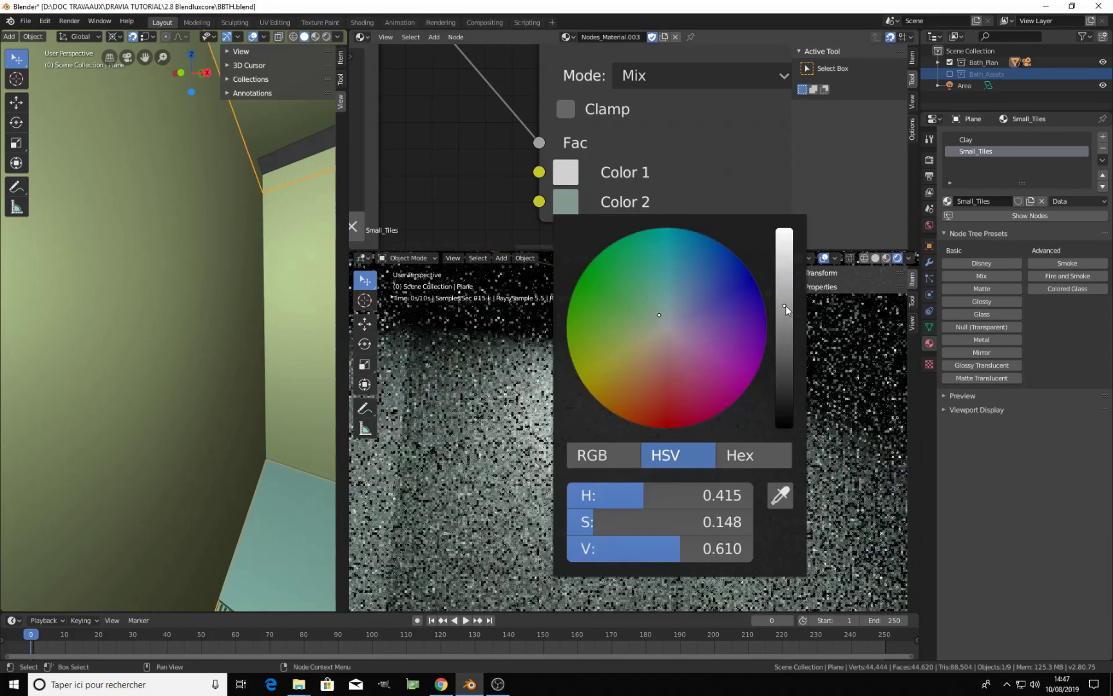
click(786, 296)
click(785, 287)
click(786, 284)
click(785, 283)
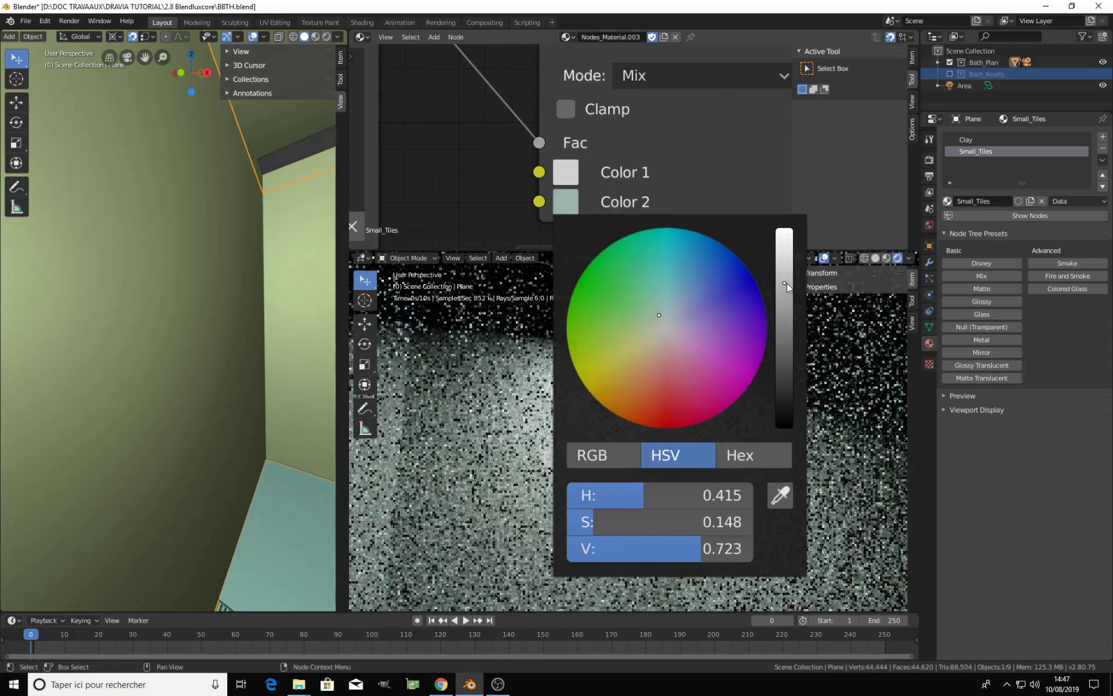
click(787, 281)
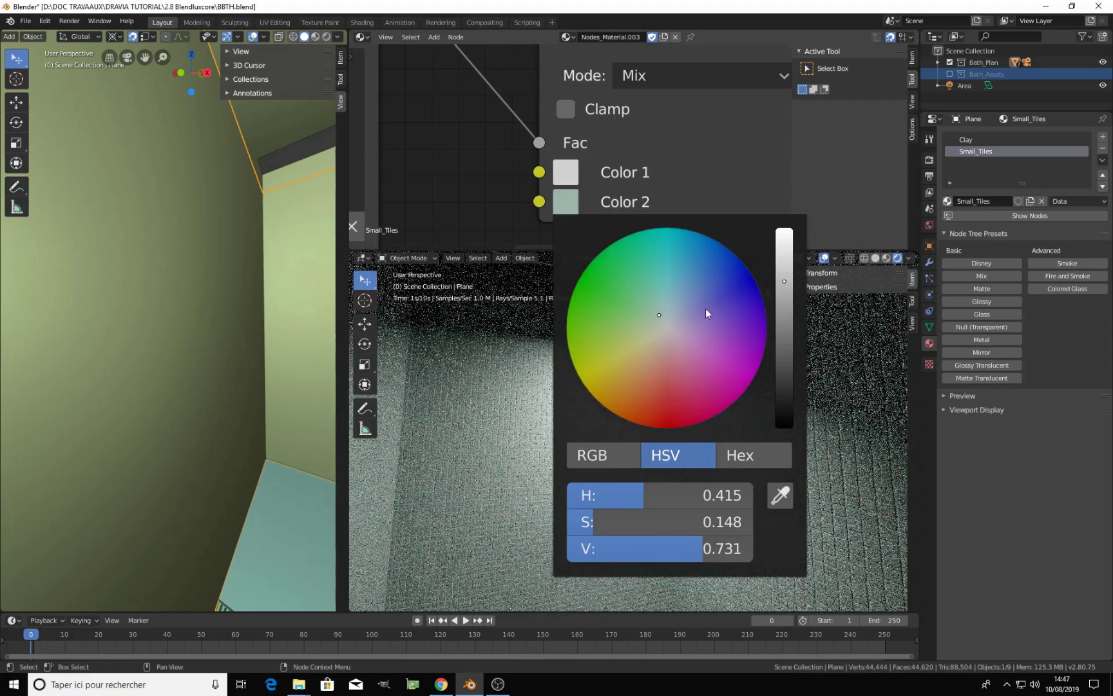
click(660, 315)
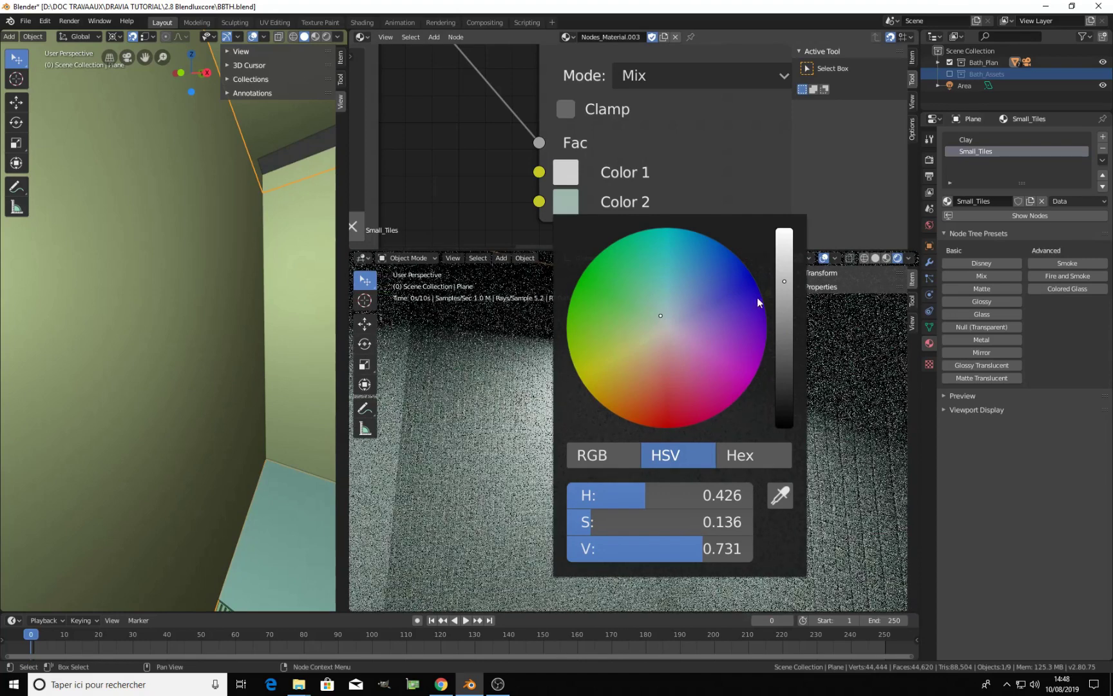
click(785, 275)
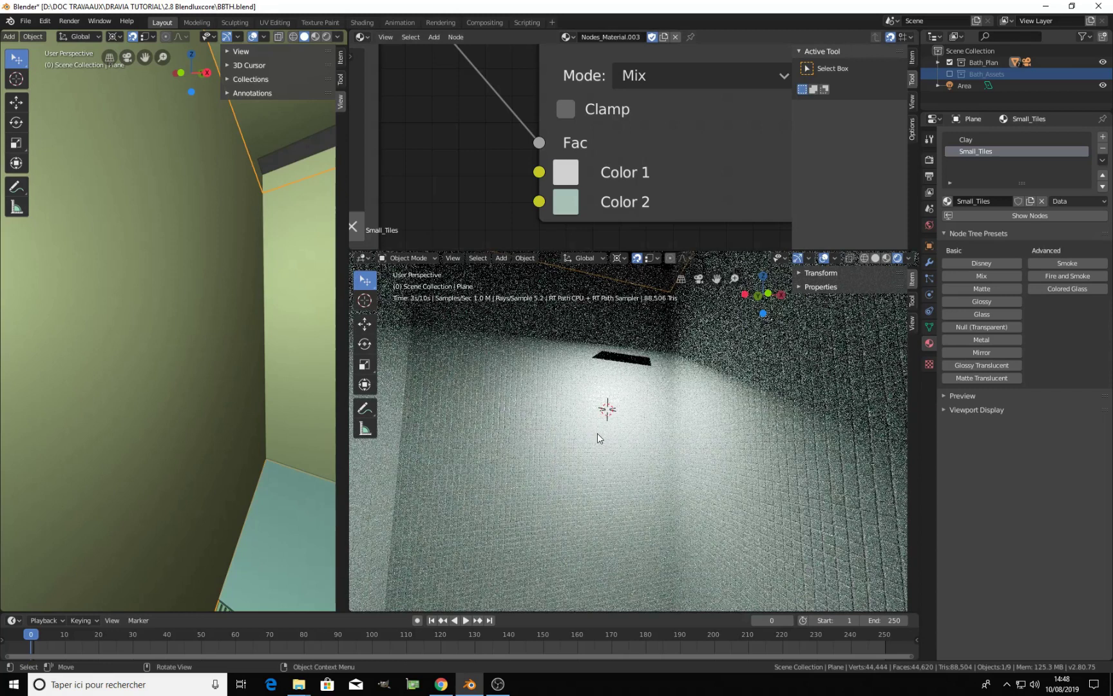
Check the rendered tiled walls through the camera, and return the viewport to solid shading
key(KP_0)
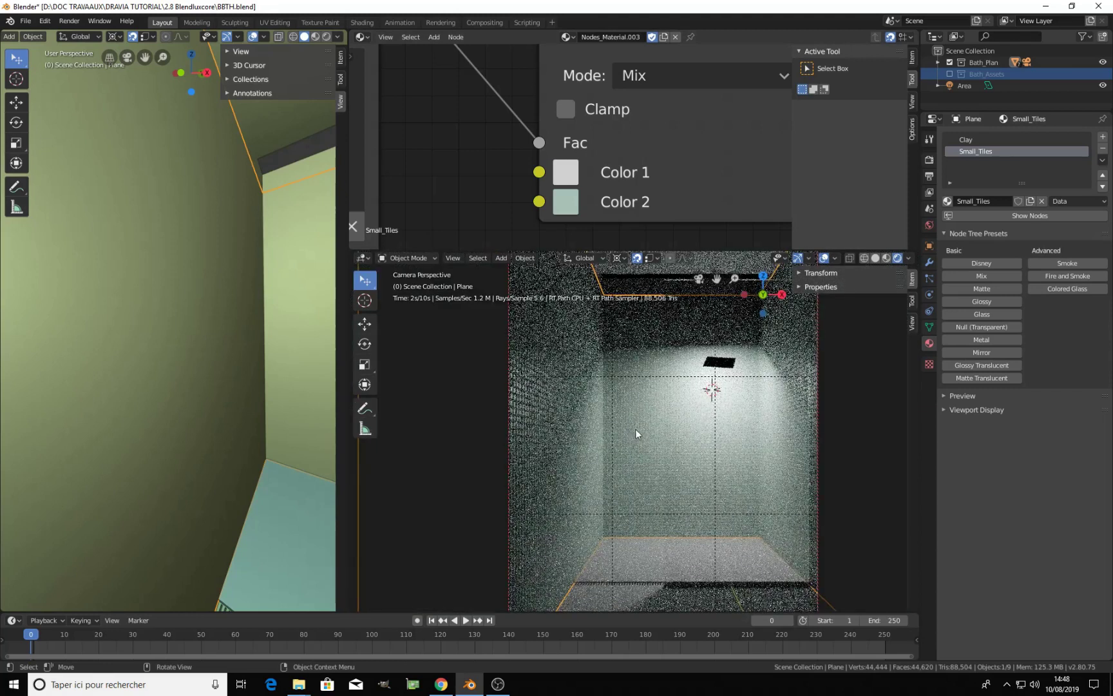
scroll(289, 382, down, 5)
middle_drag(275, 370, 309, 390)
scroll(225, 396, up, 4)
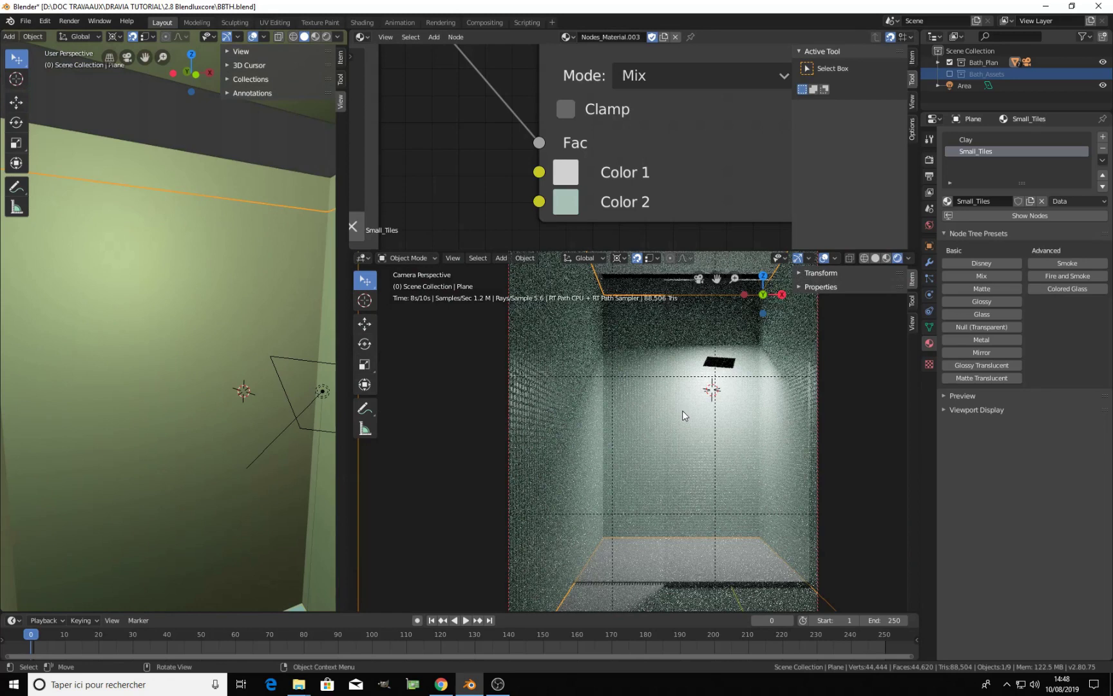
click(874, 257)
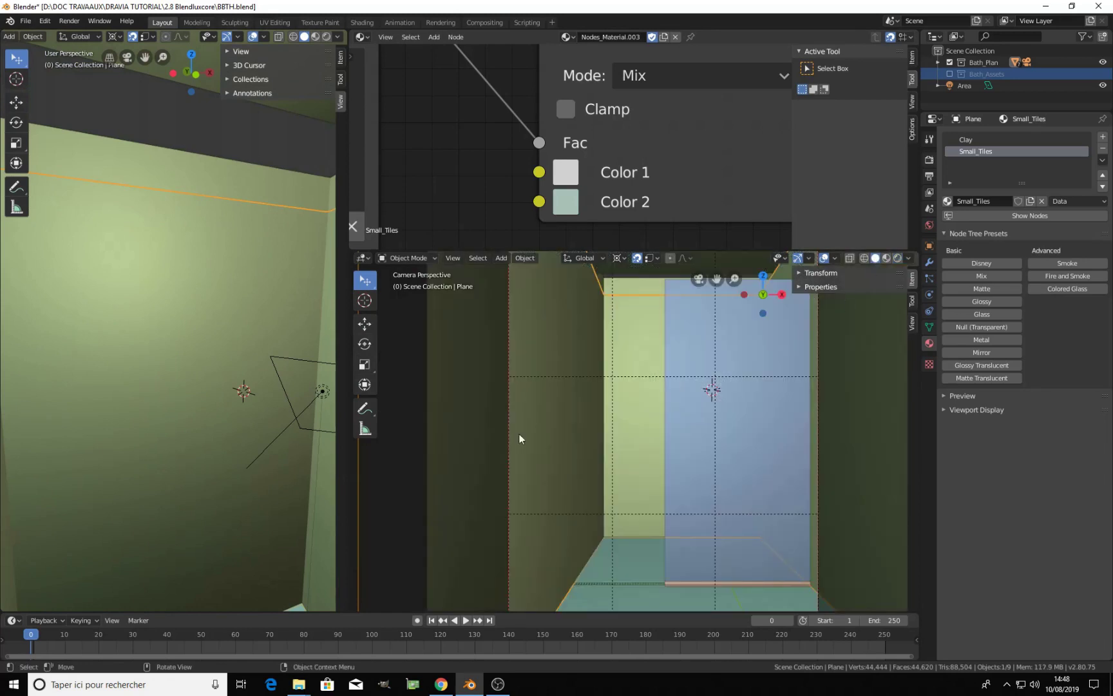
Move the shower's area light into a new collection named Light_viewer and exclude that collection from the view layer
middle_drag(253, 412, 173, 412)
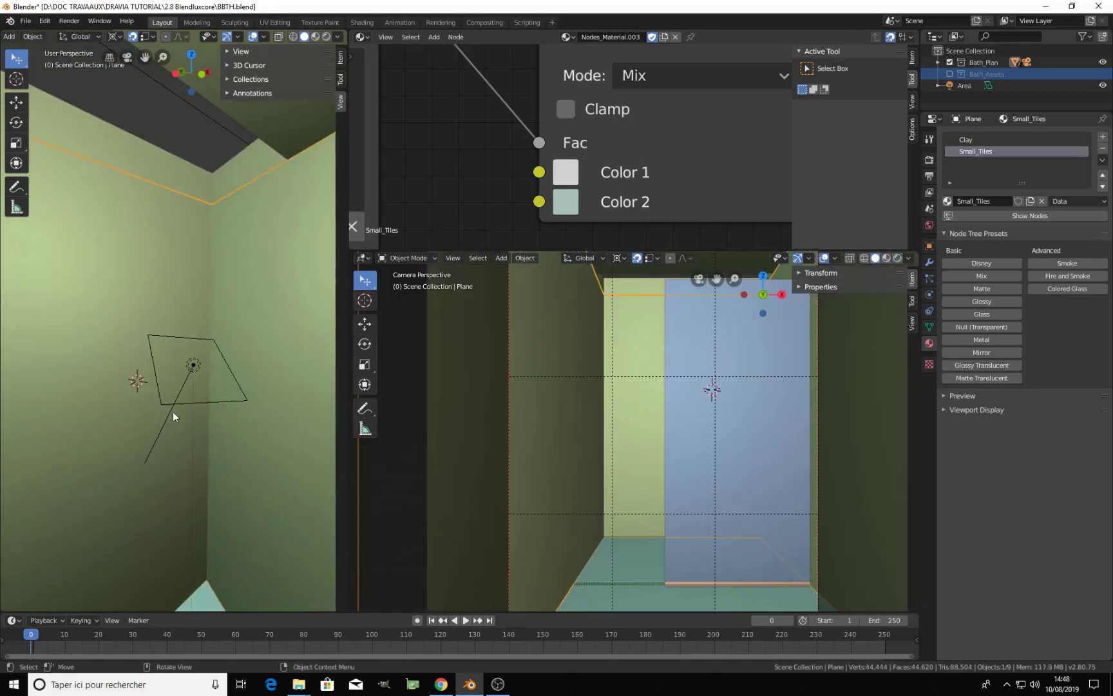
click(193, 366)
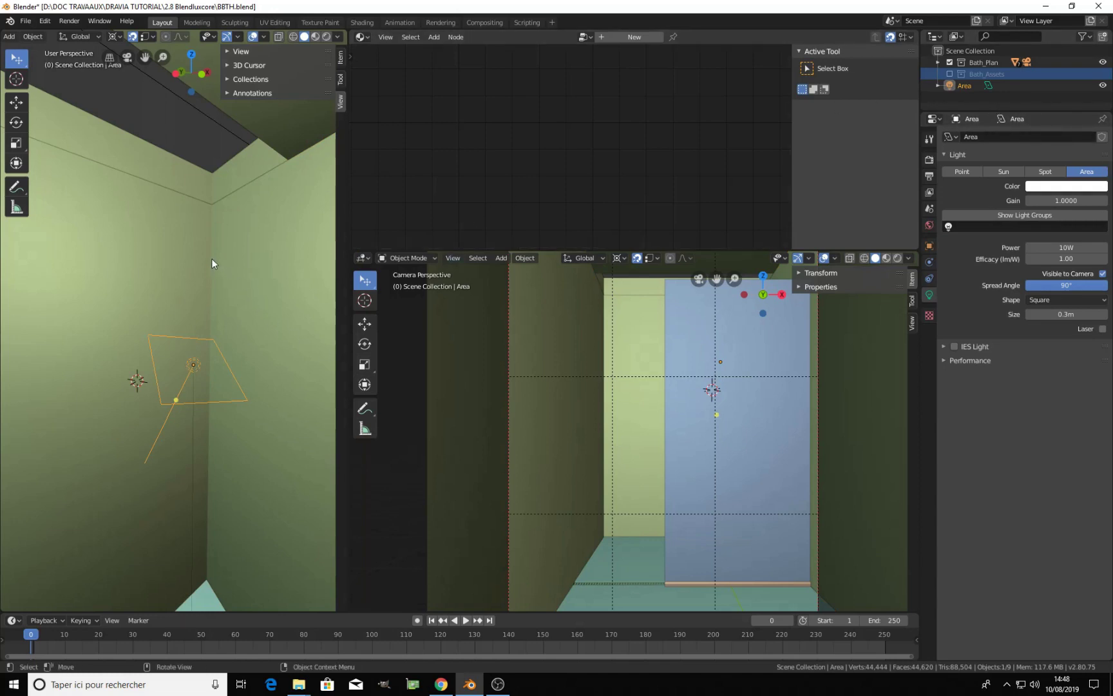
key(m)
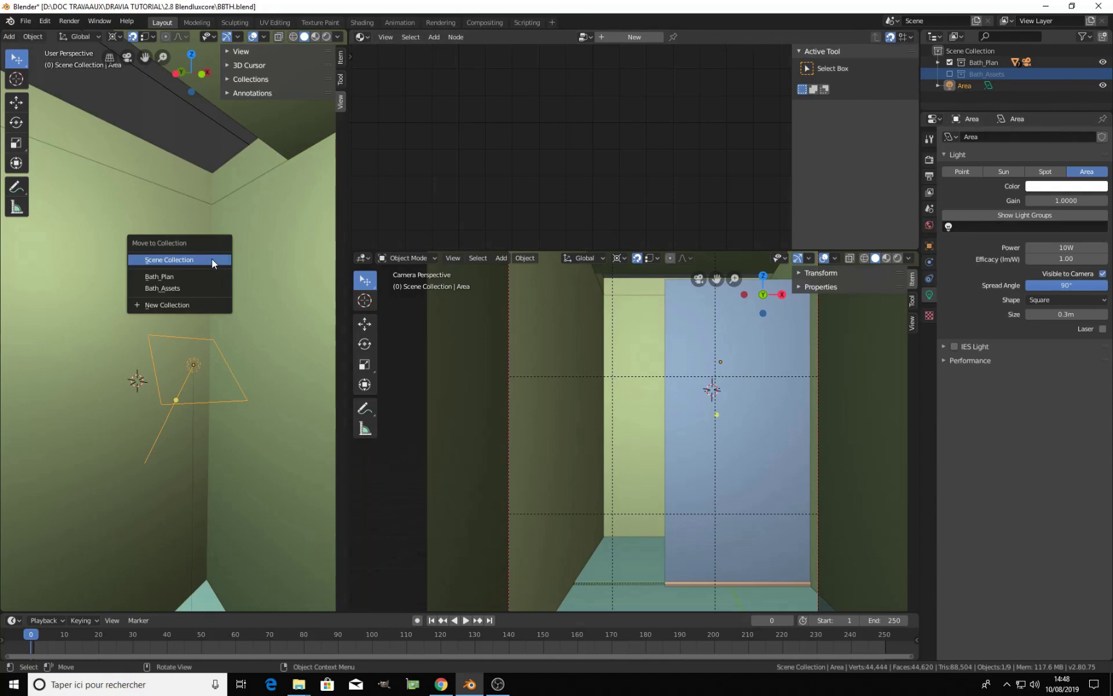
click(189, 303)
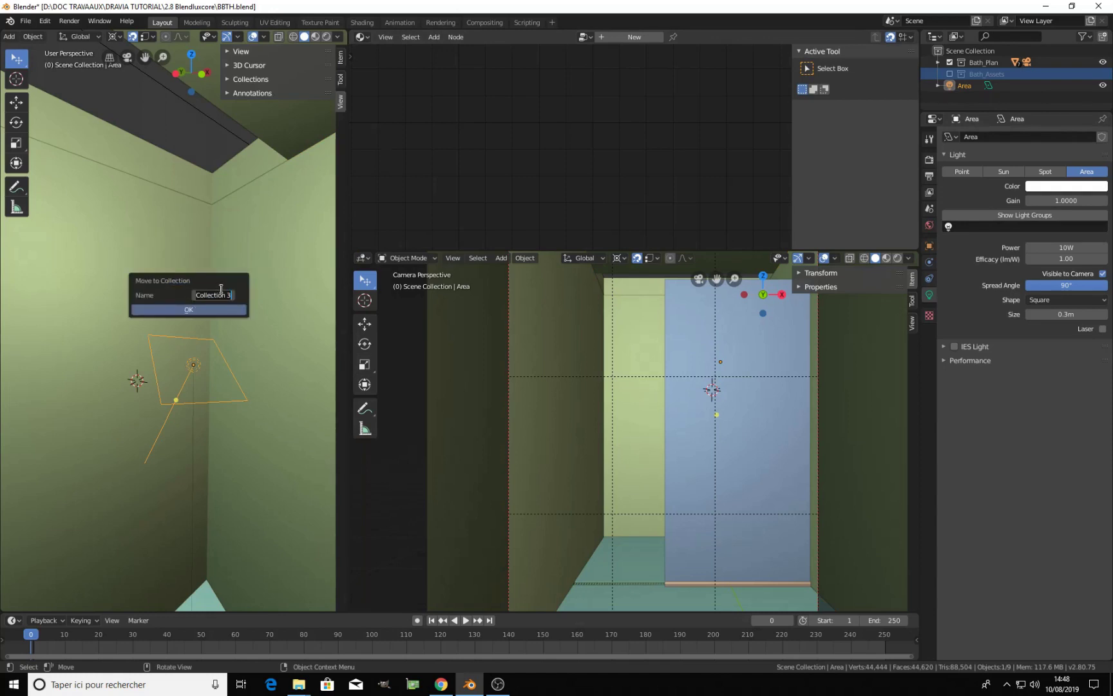
text(Light_viewer)
click(188, 310)
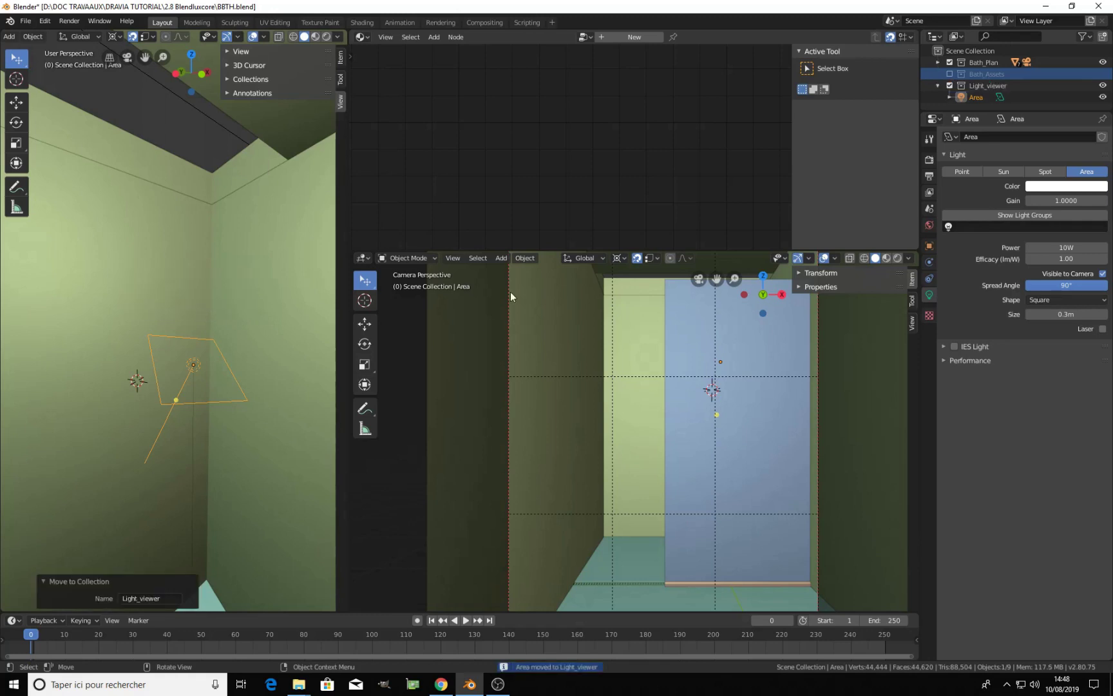
click(950, 86)
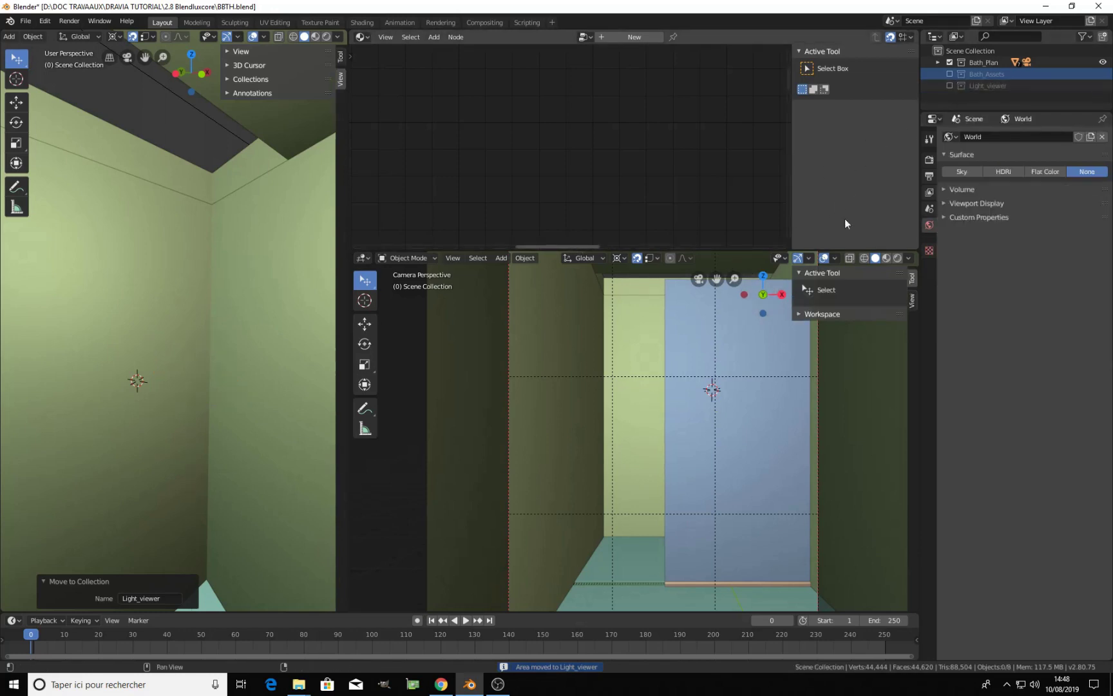
Fit the whole camera frame in the viewport, test rendered shading without the area light, and return to solid shading
shift+middle_drag(707, 413, 671, 412)
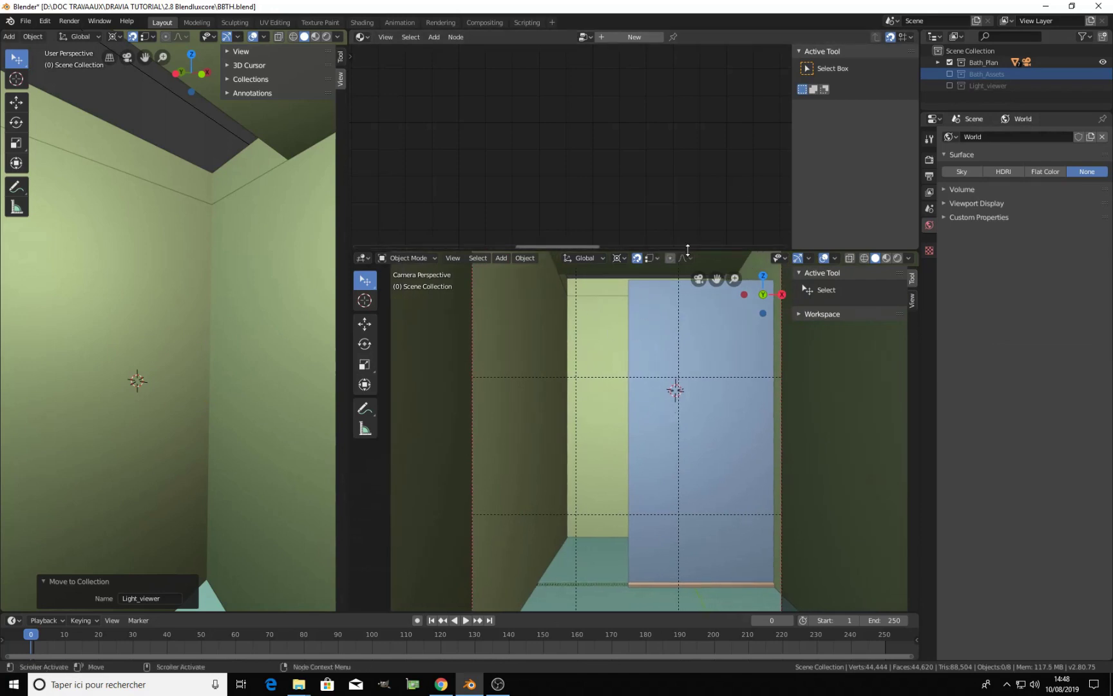
scroll(675, 519, down, 2)
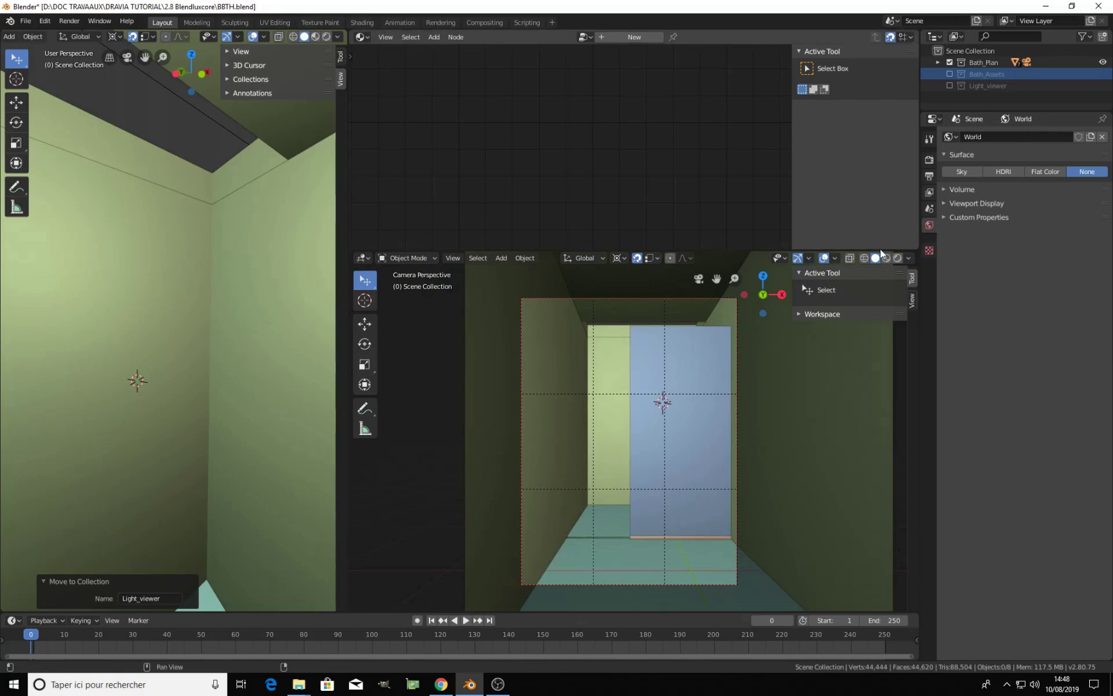
click(896, 258)
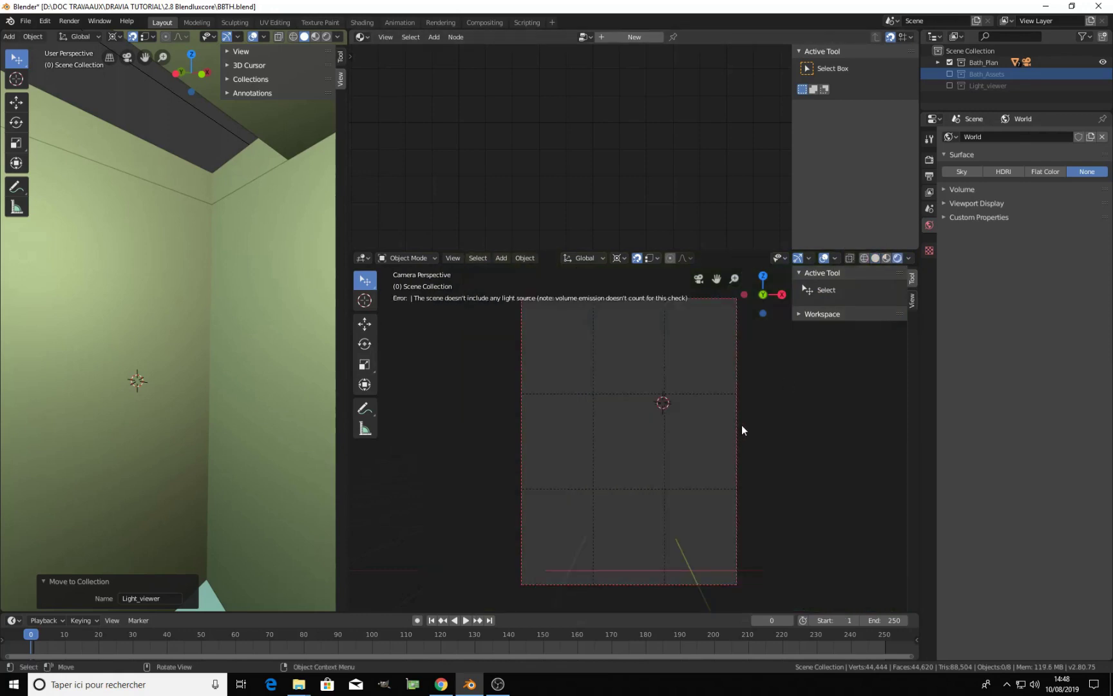
click(886, 258)
click(876, 258)
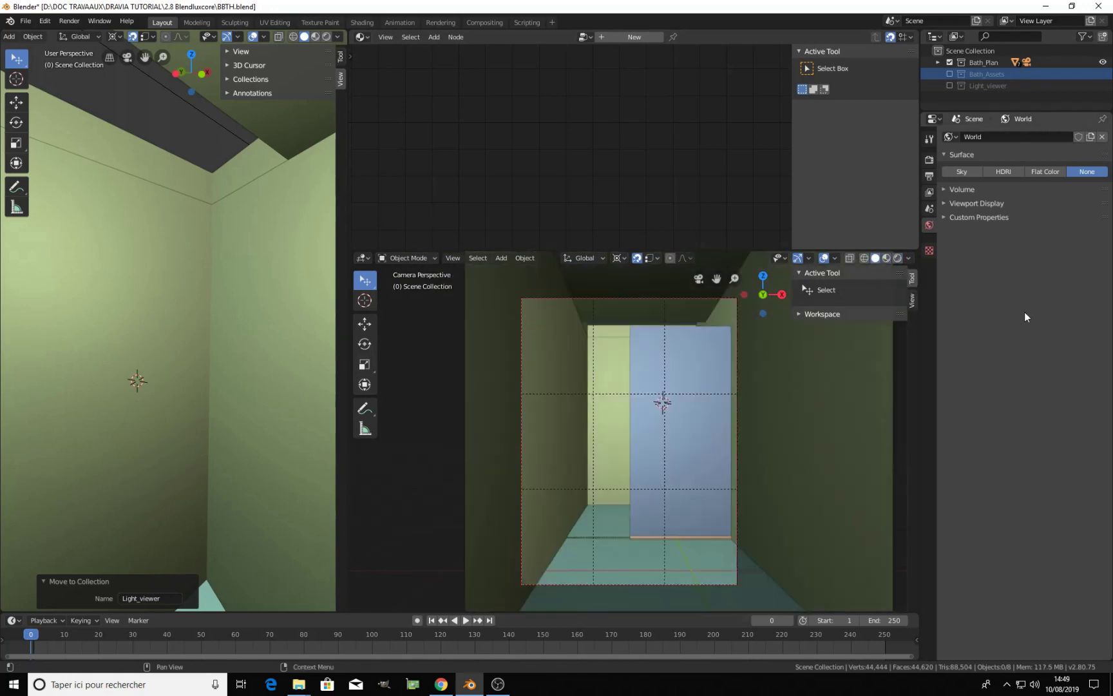
Set the world surface to Flat Color and check its lighting in the rendered camera view before returning to solid shading
click(1049, 171)
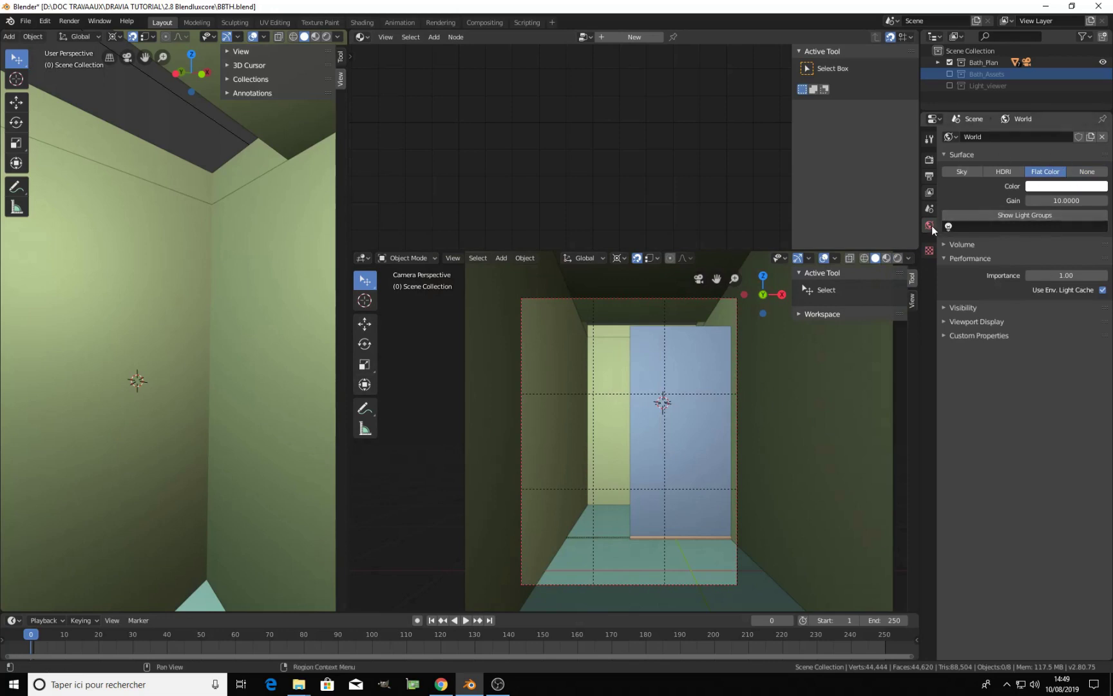
click(897, 258)
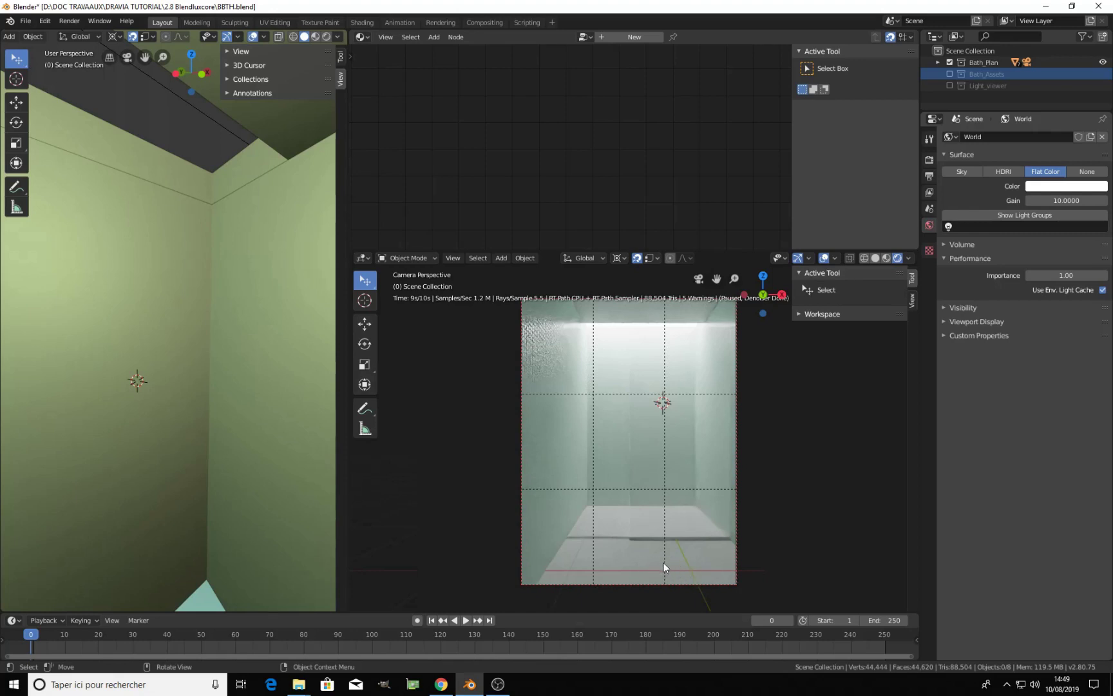
click(876, 258)
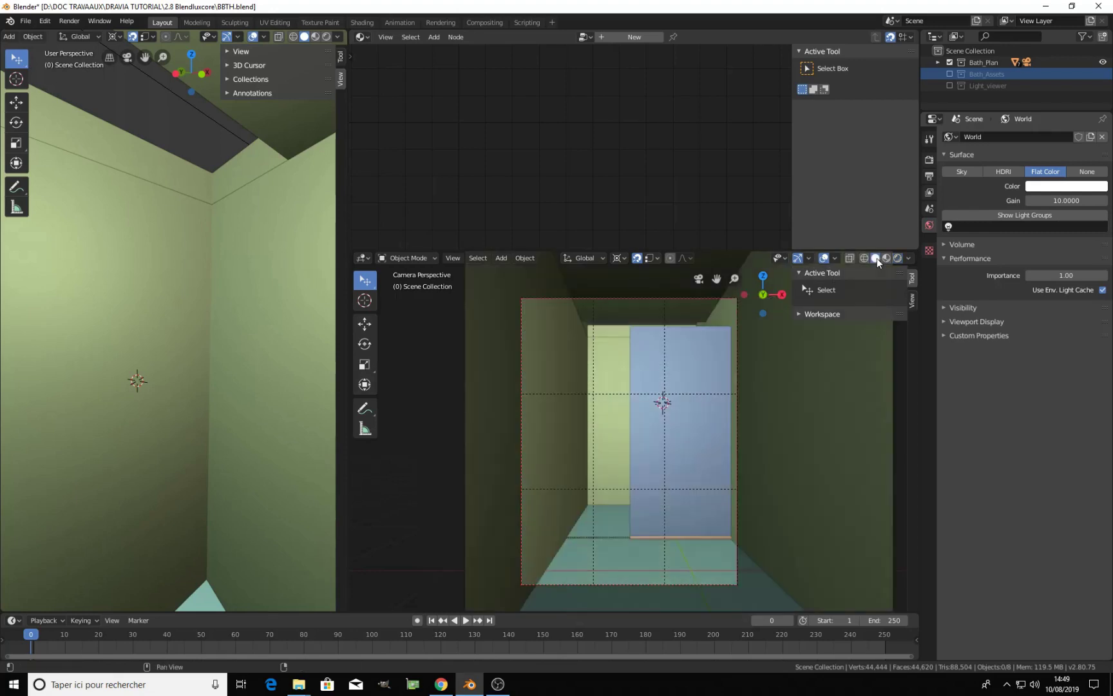
Select the bathroom floor plane and assign the existing Clay material to it
middle_drag(203, 332, 191, 439)
click(192, 441)
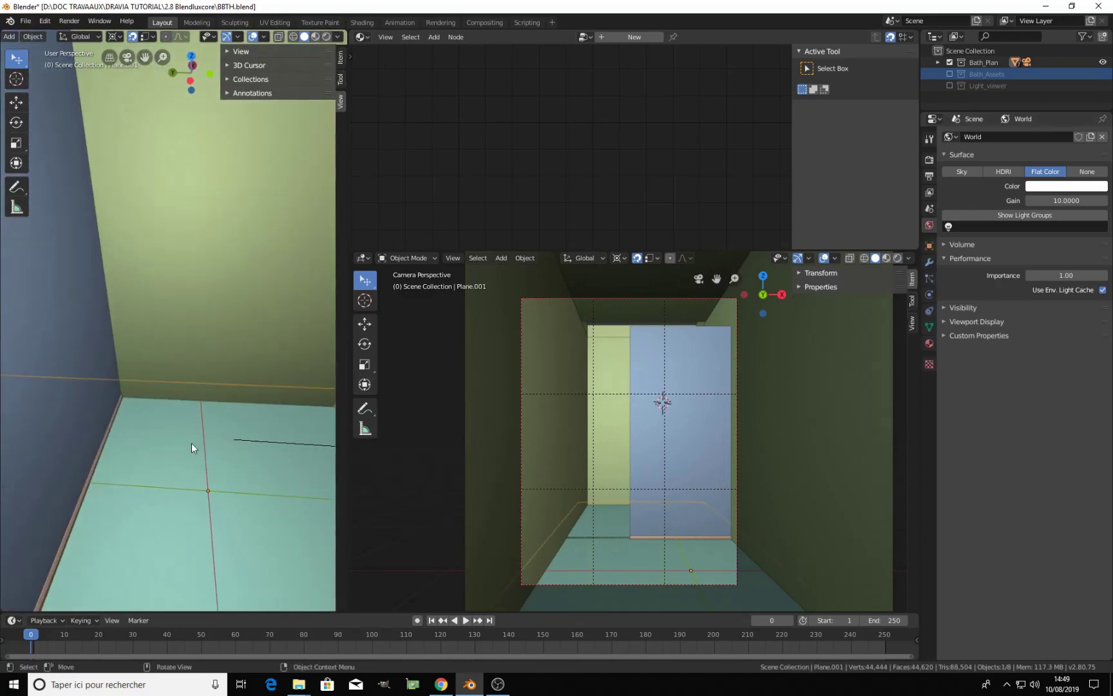
click(929, 342)
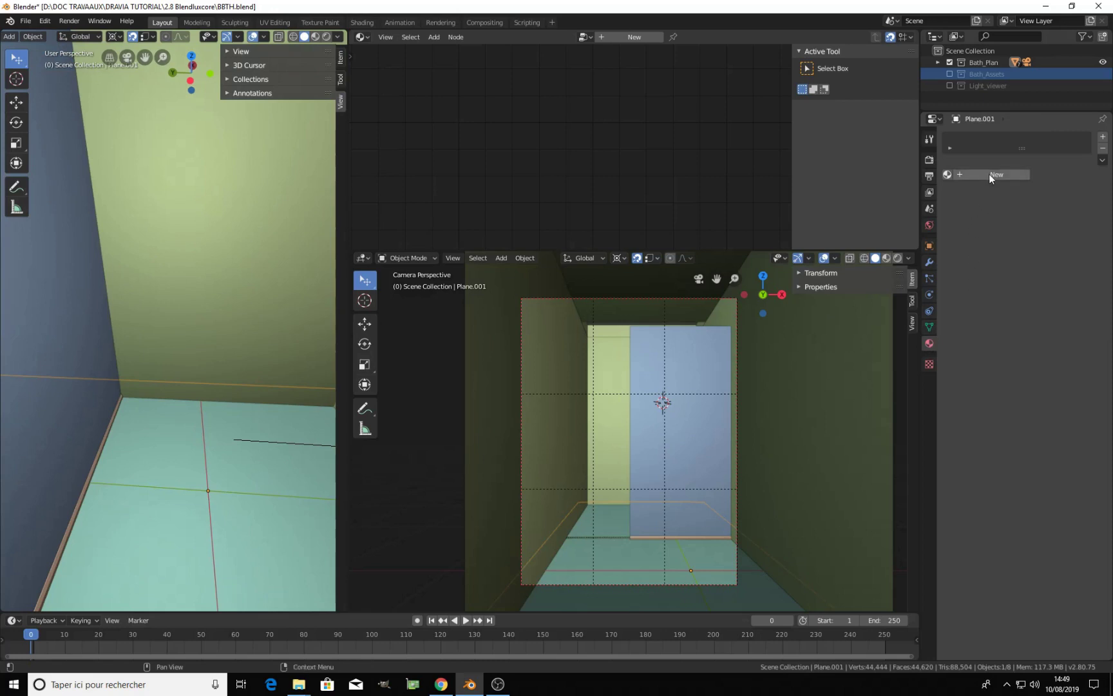
click(947, 174)
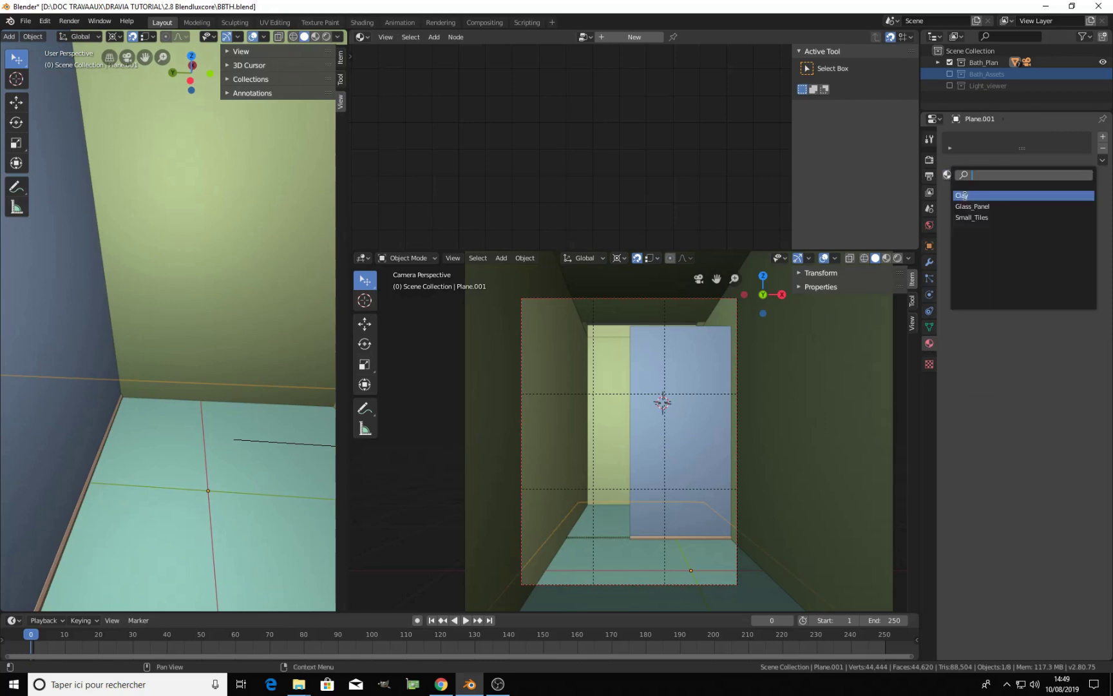
click(965, 196)
Add a second material slot to the floor plane with a new material named Wood_floor
click(1101, 137)
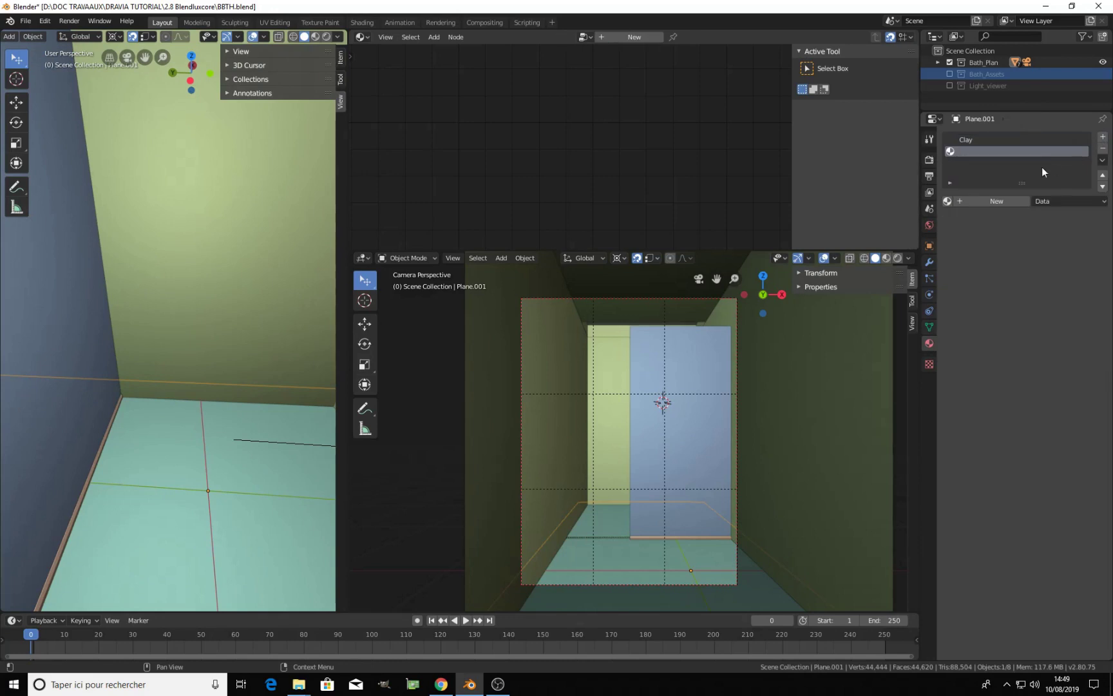
click(981, 202)
text(Wood)
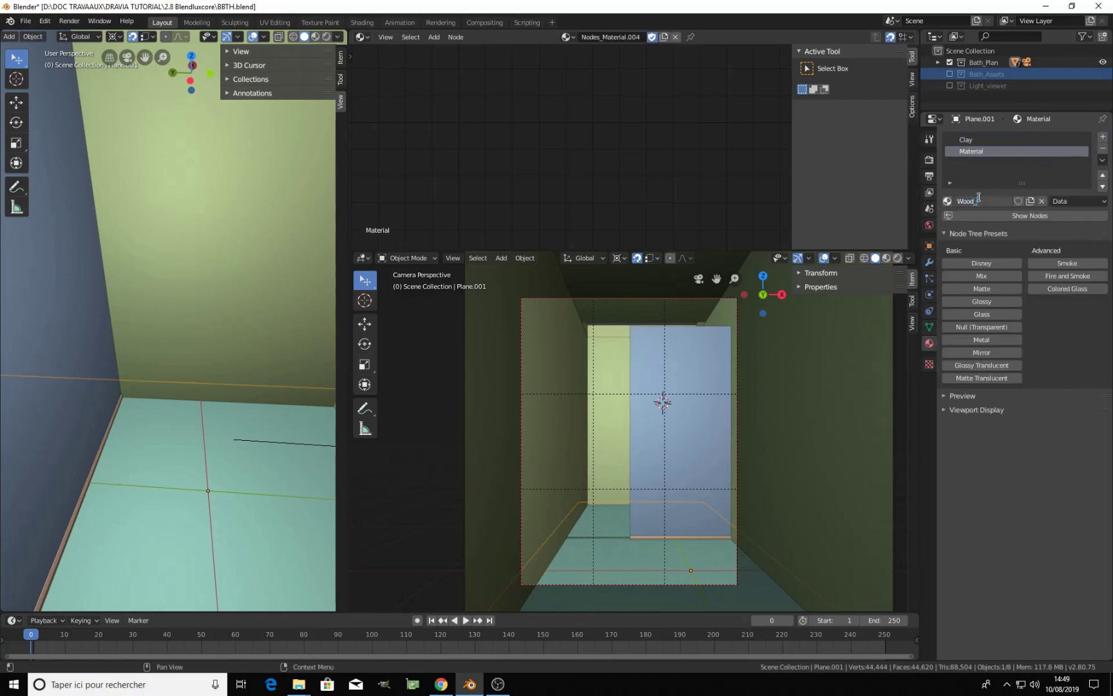
text(_Roo)
key(Return)
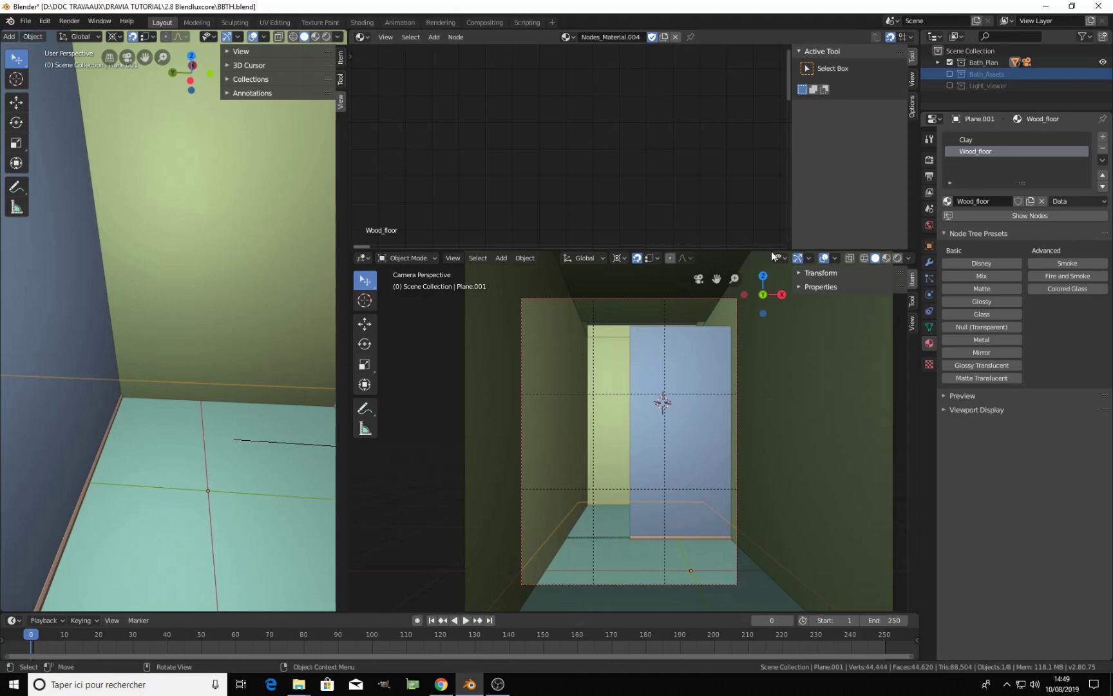
Enlarge the node editor and frame the Wood_floor material's Disney Material and Material Output nodes
drag(777, 249, 776, 449)
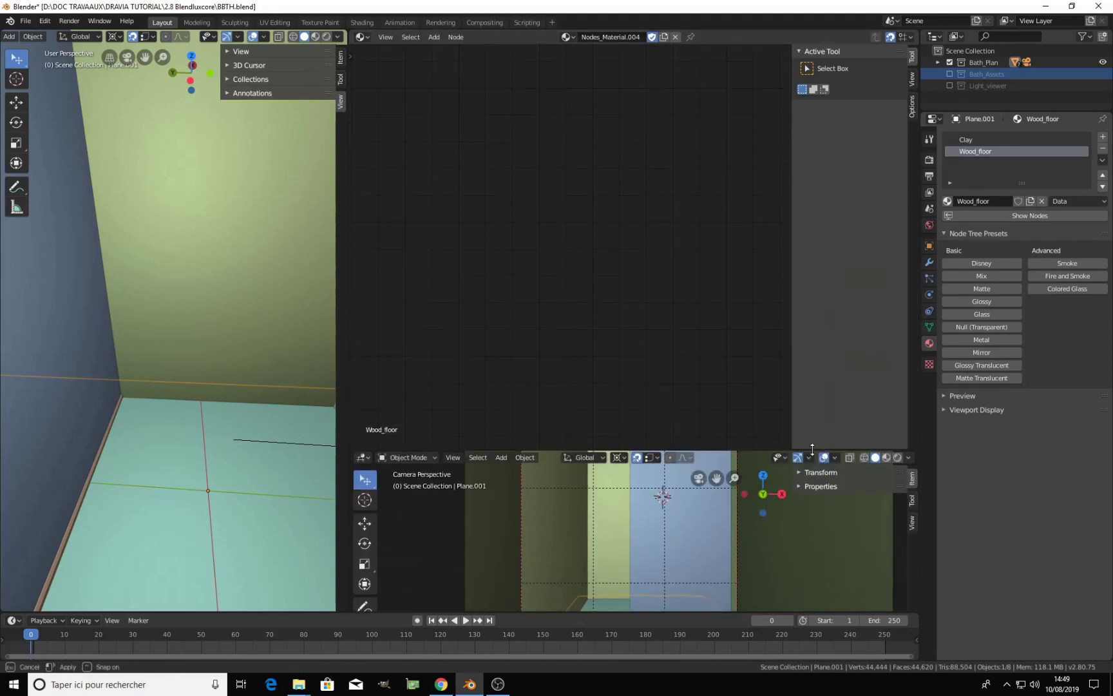
middle_drag(698, 291, 470, 157)
scroll(471, 158, down, 5)
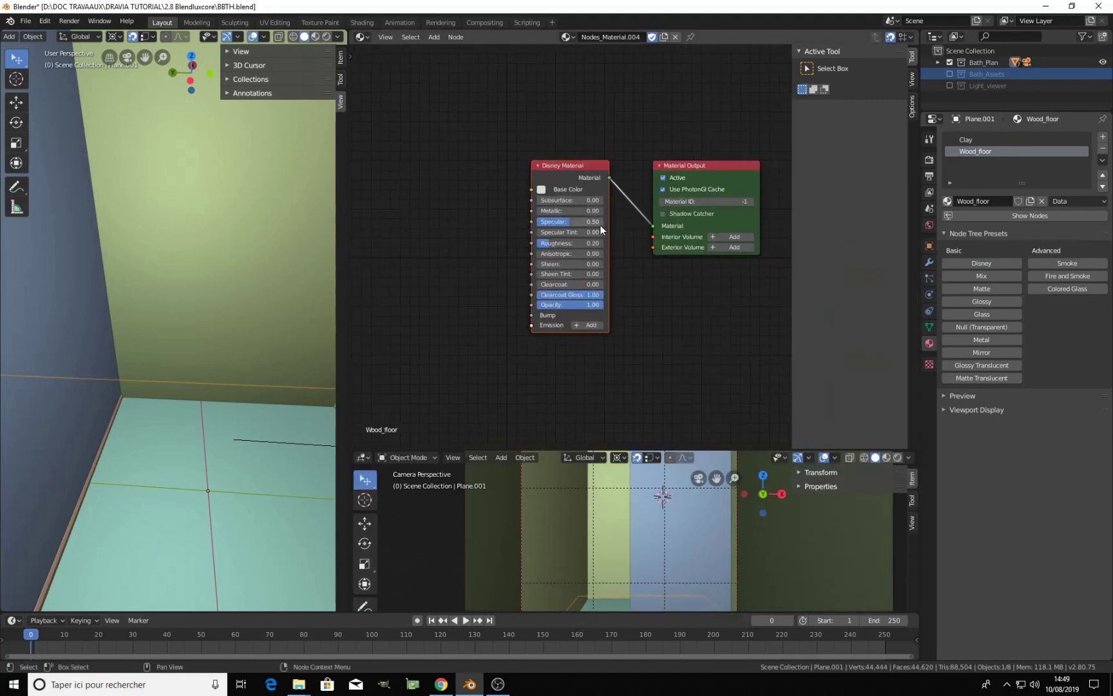
scroll(724, 215, down, 1)
middle_drag(718, 211, 669, 171)
middle_drag(557, 191, 586, 184)
scroll(586, 184, up, 1)
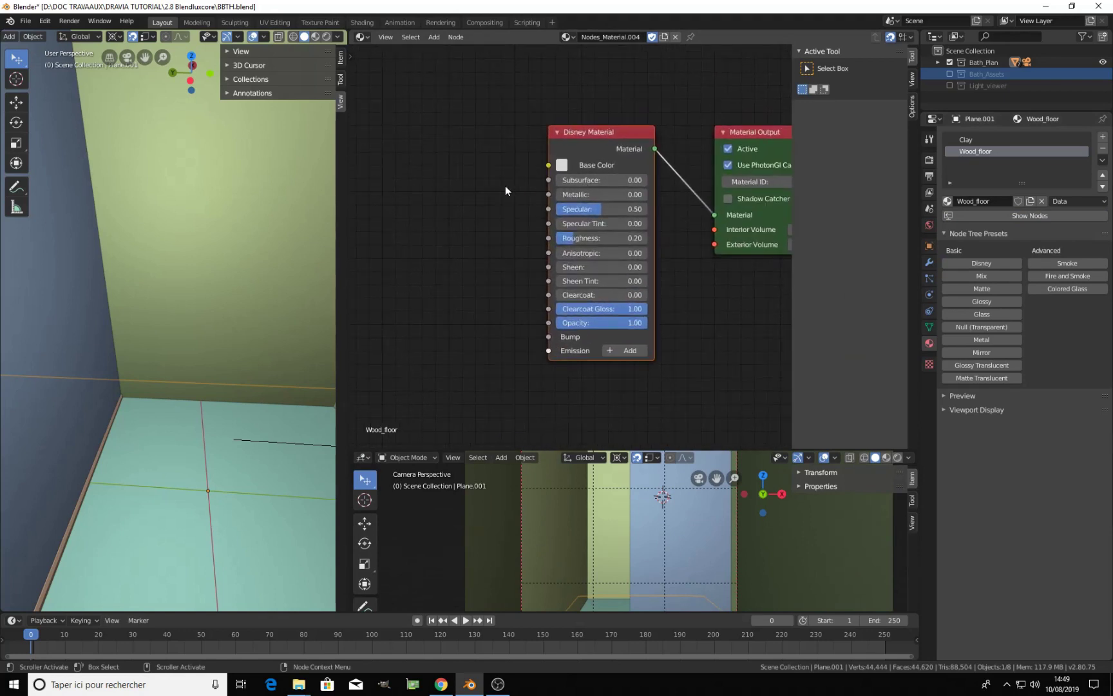
Import Wood_09_2K_Base_Color.png and dark parquet flooring texture-seamless BUMP.JPG from the CCO Textures folder together as image texture nodes
middle_drag(505, 185, 514, 181)
key(shift+a)
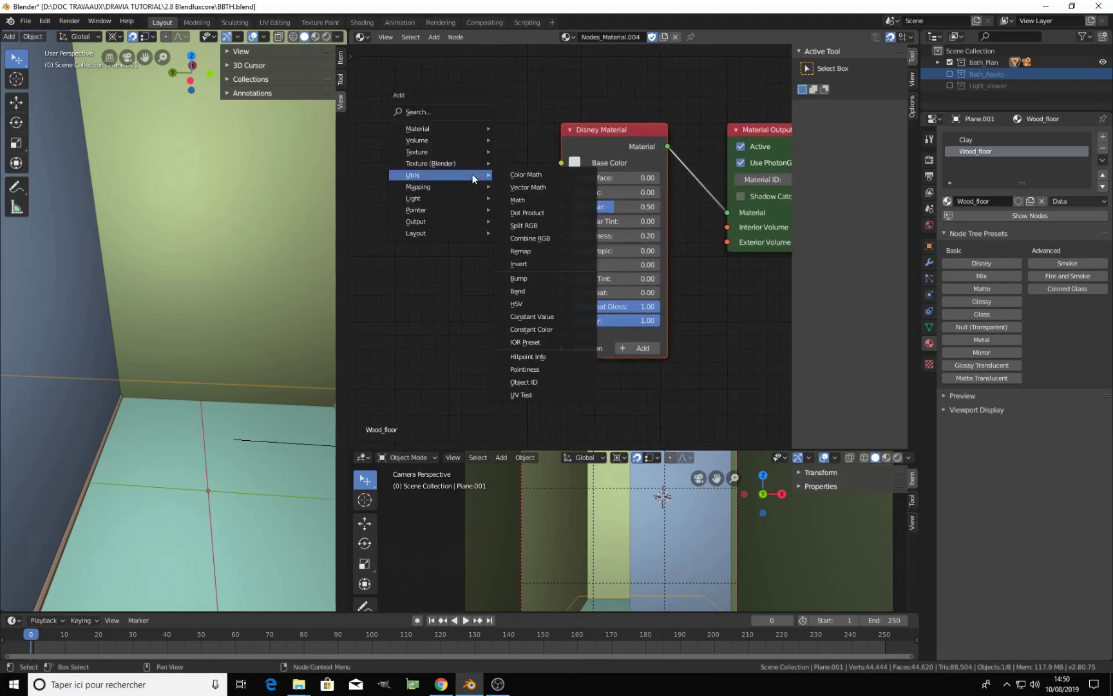
mouse_move(450, 151)
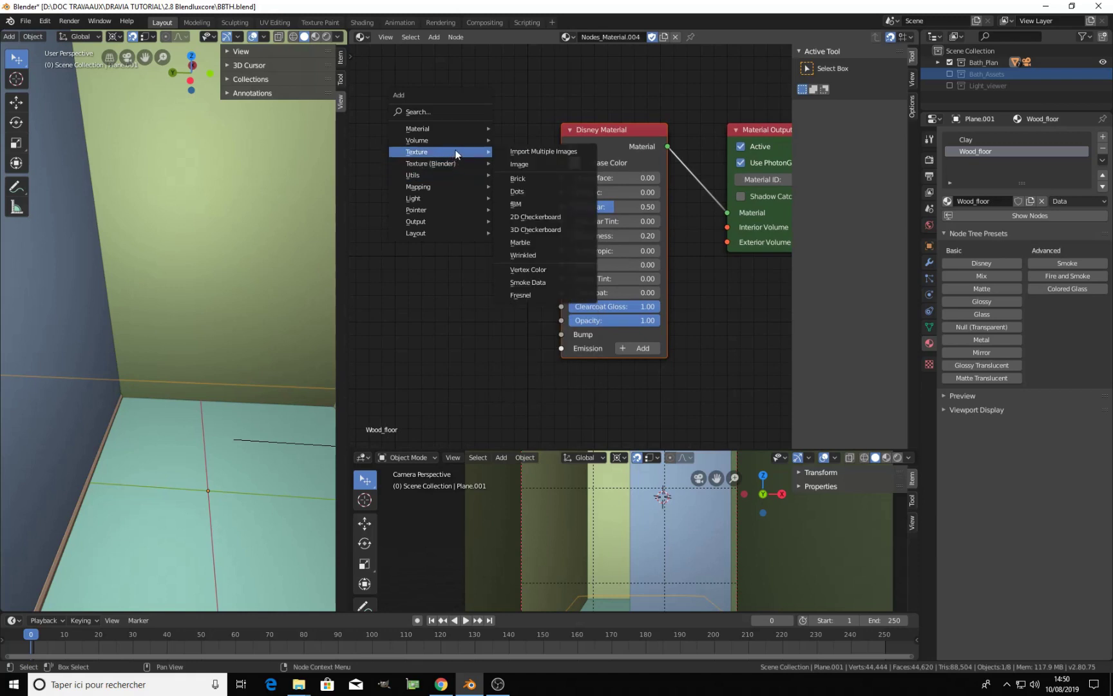
click(532, 150)
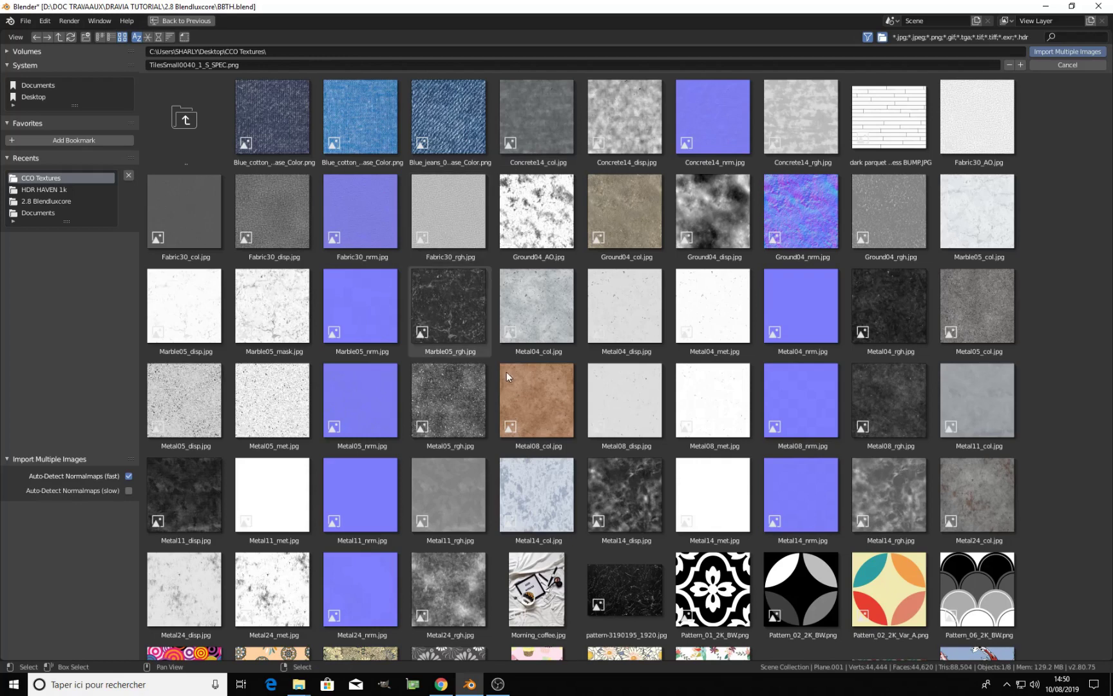
scroll(597, 418, down, 3)
scroll(603, 408, down, 5)
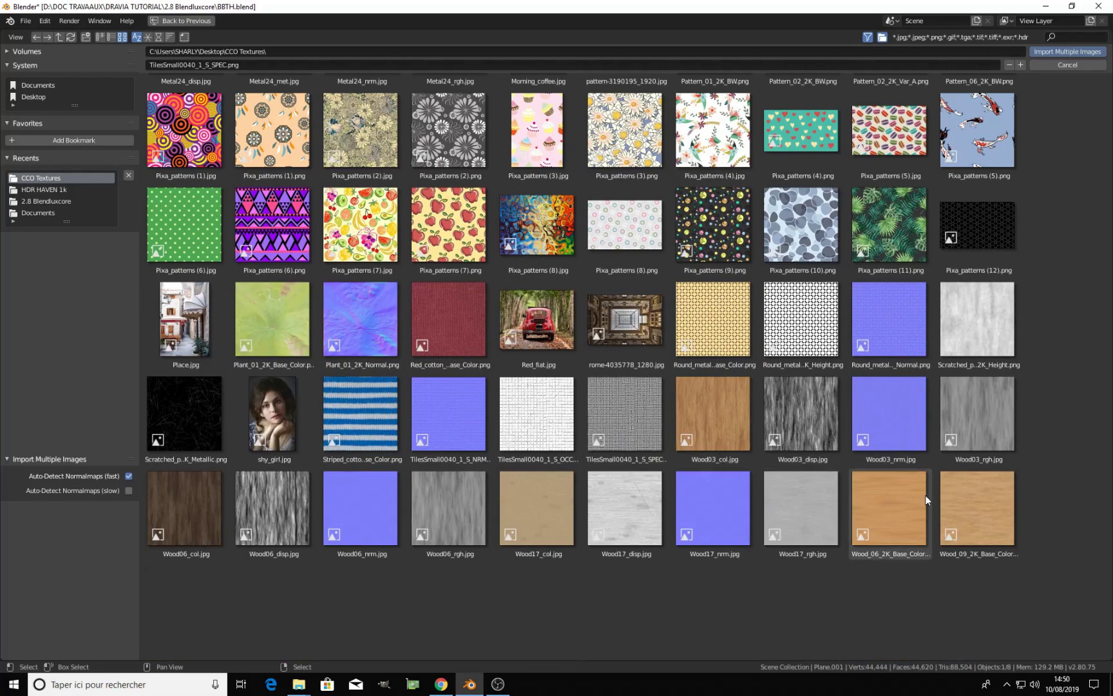
click(981, 493)
scroll(719, 539, up, 8)
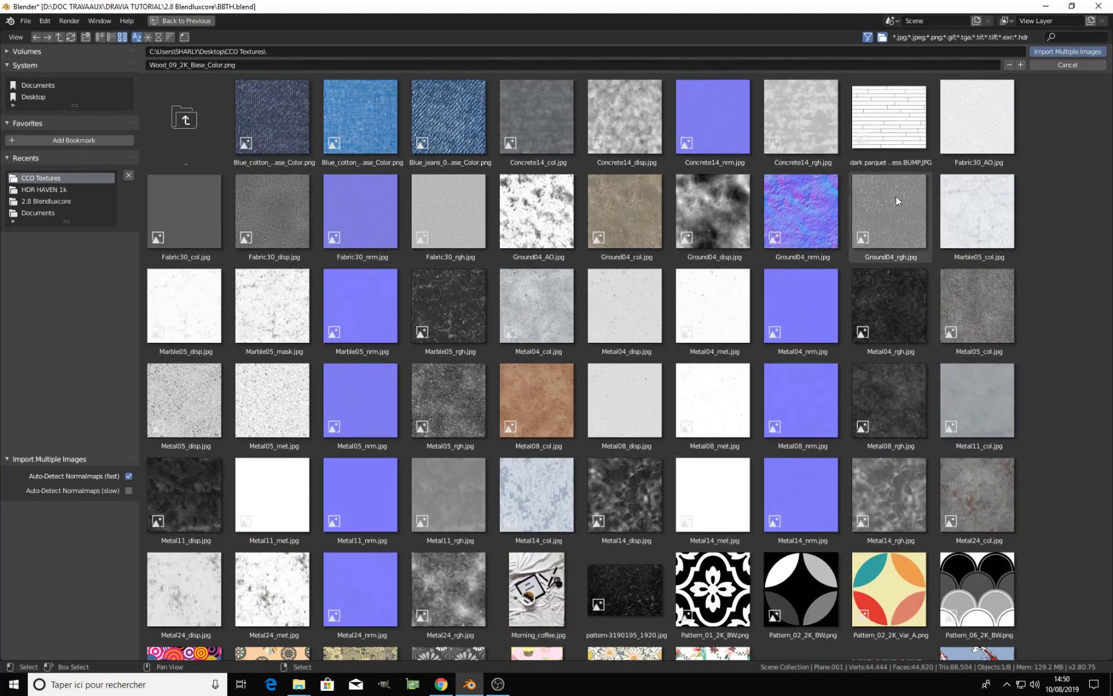
click(888, 135)
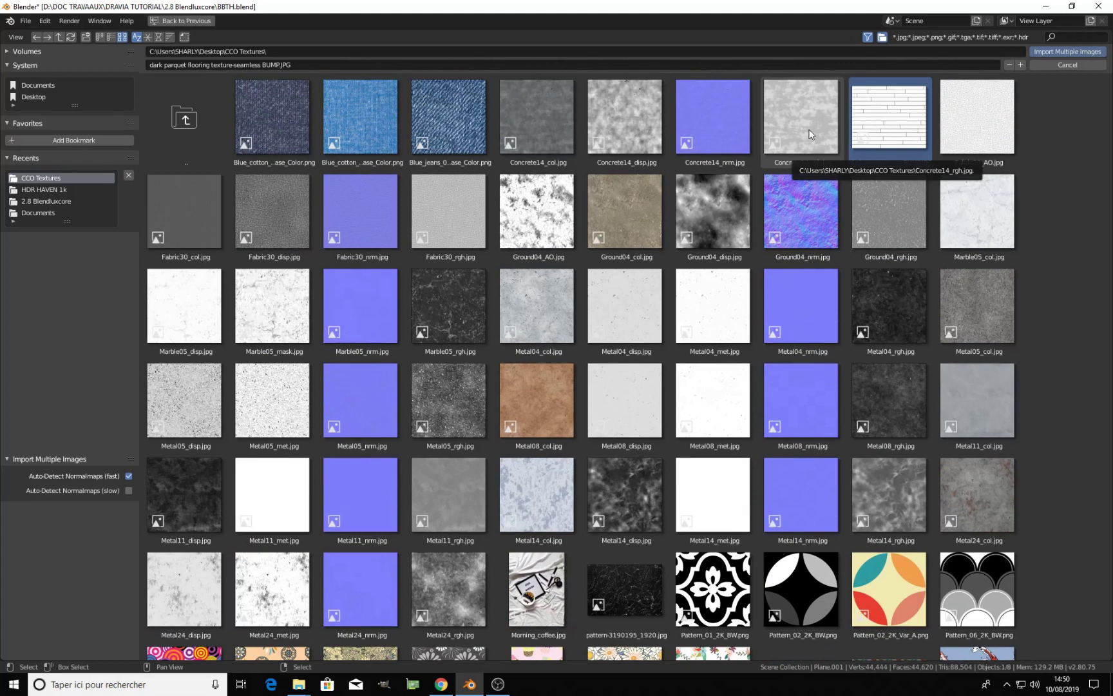
click(1067, 51)
Separate the imported texture nodes from the Disney Material node, placing the wood colour texture above the parquet bump texture
scroll(716, 213, down, 3)
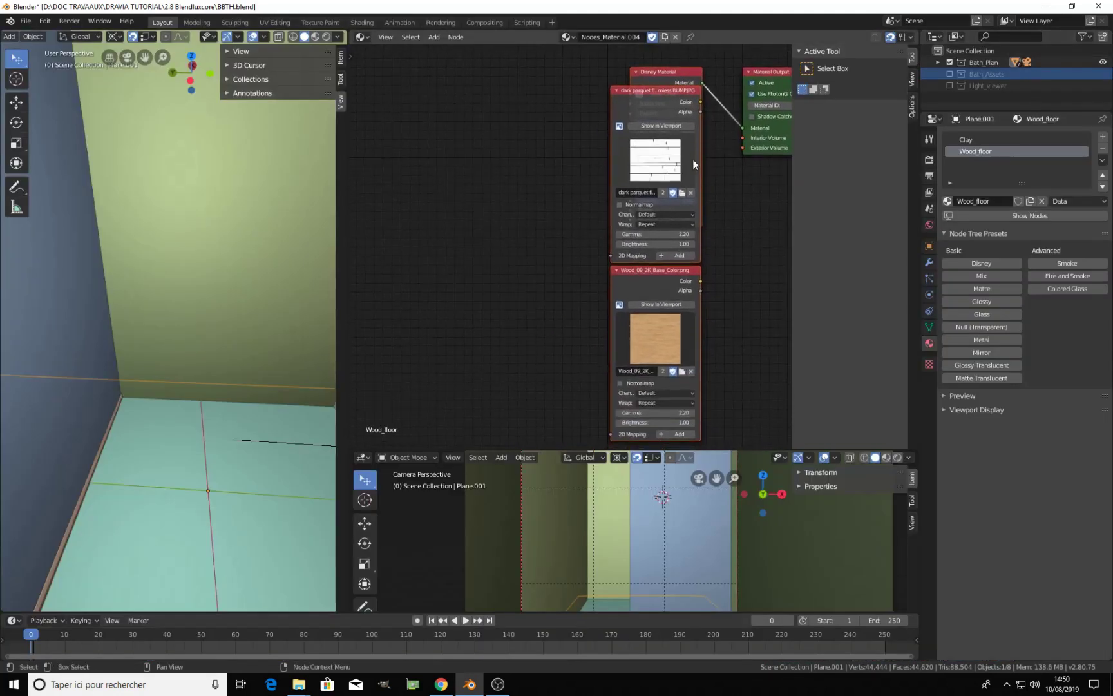
mouse_move(644, 182)
mouse_down()
mouse_move(567, 184)
mouse_move(635, 179)
mouse_up()
shift+click(663, 72)
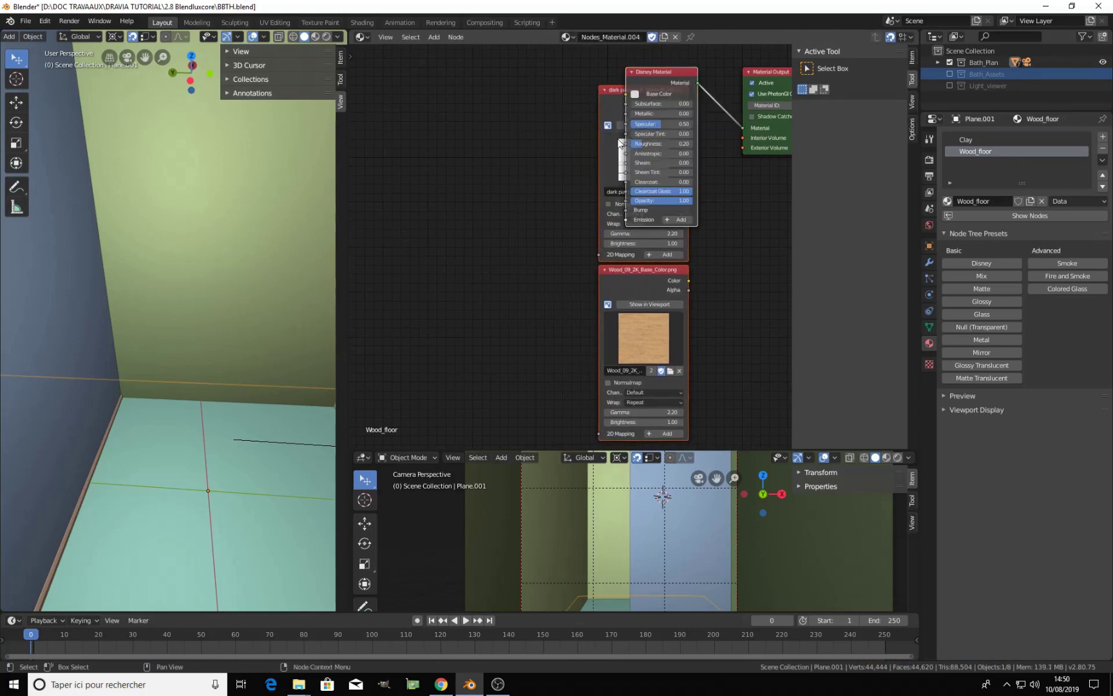
key(g)
click(597, 168)
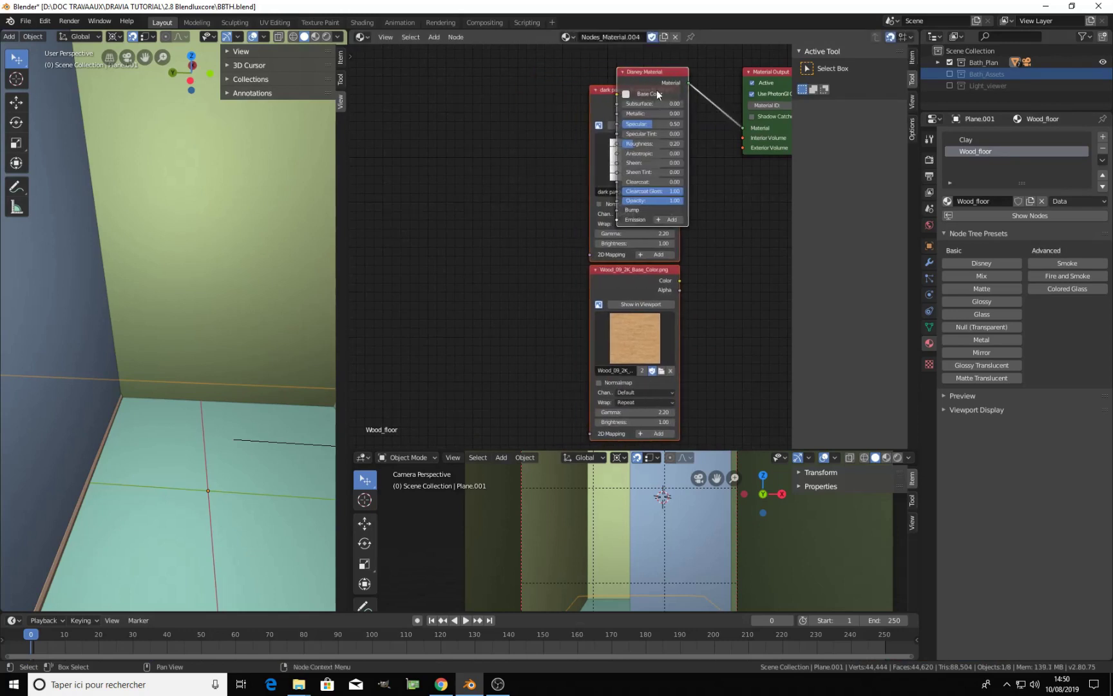
shift+click(660, 74)
shift+click(660, 74)
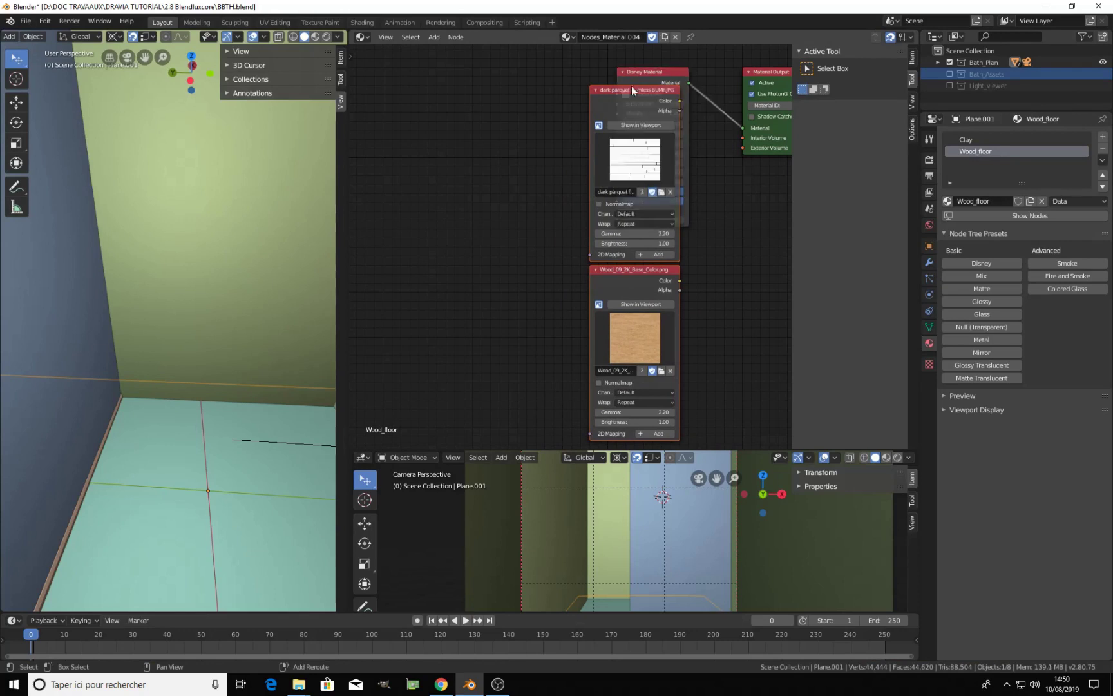
click(609, 92)
drag(609, 93, 454, 75)
drag(620, 273, 419, 66)
drag(499, 78, 445, 249)
Connect the wood texture's Color to the Disney Material's Base Color and the parquet texture's Color to its Bump input
drag(421, 62, 613, 94)
drag(433, 252, 461, 261)
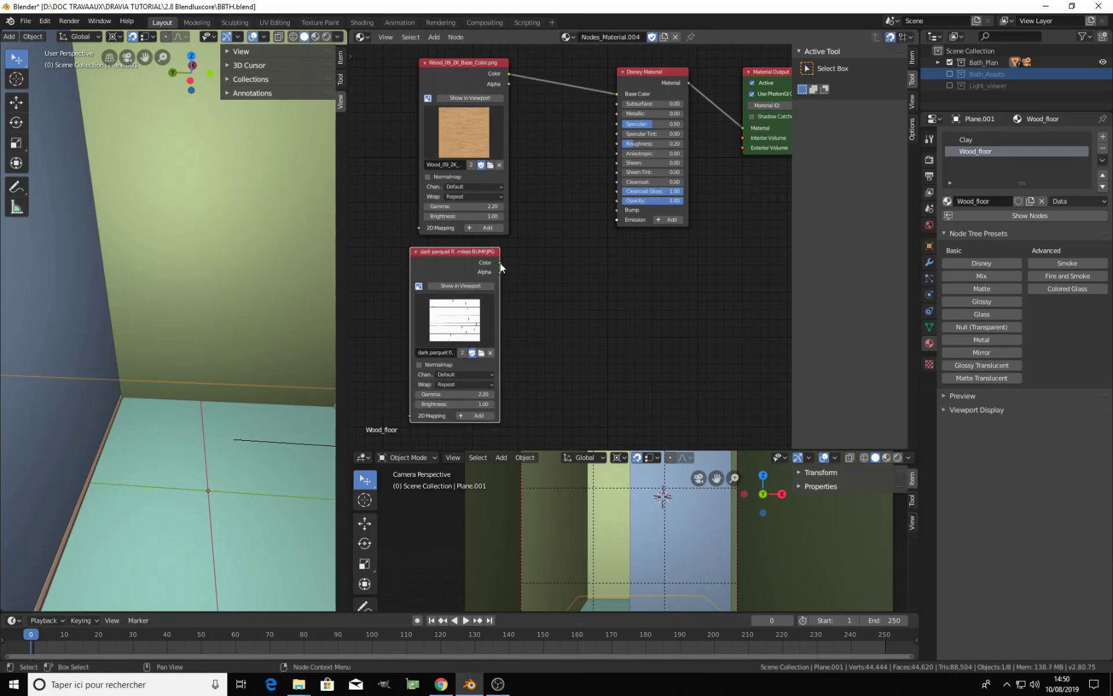
drag(499, 262, 613, 211)
Collapse the node tree presets and show the preview of the Wood_floor material
scroll(325, 365, down, 4)
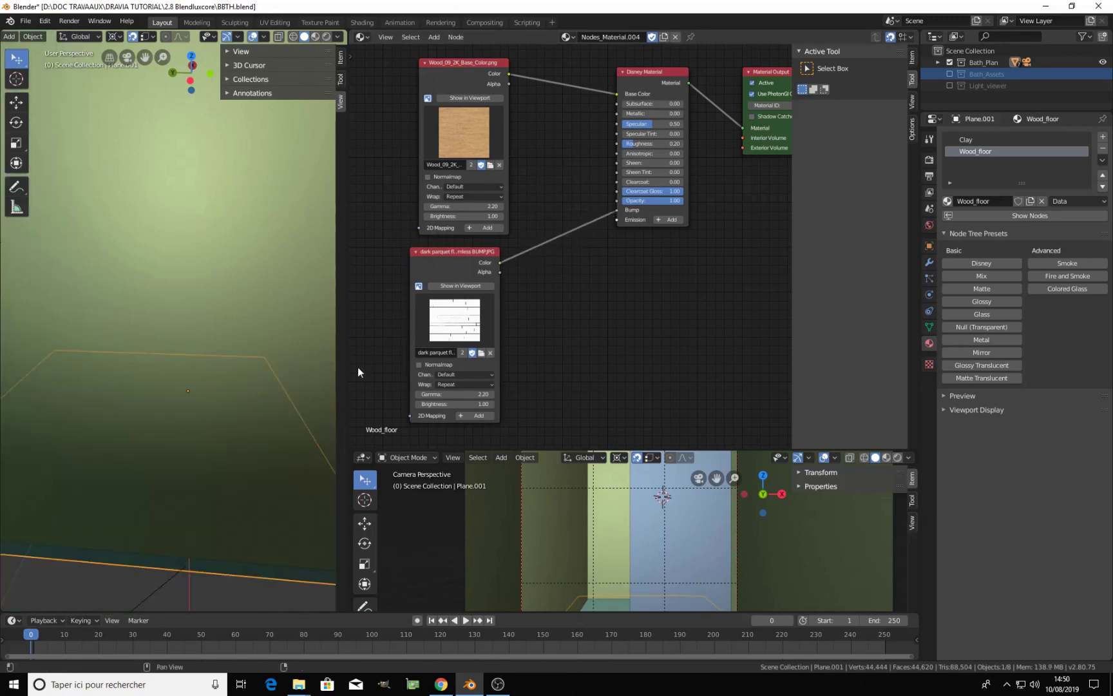
middle_drag(614, 221, 607, 137)
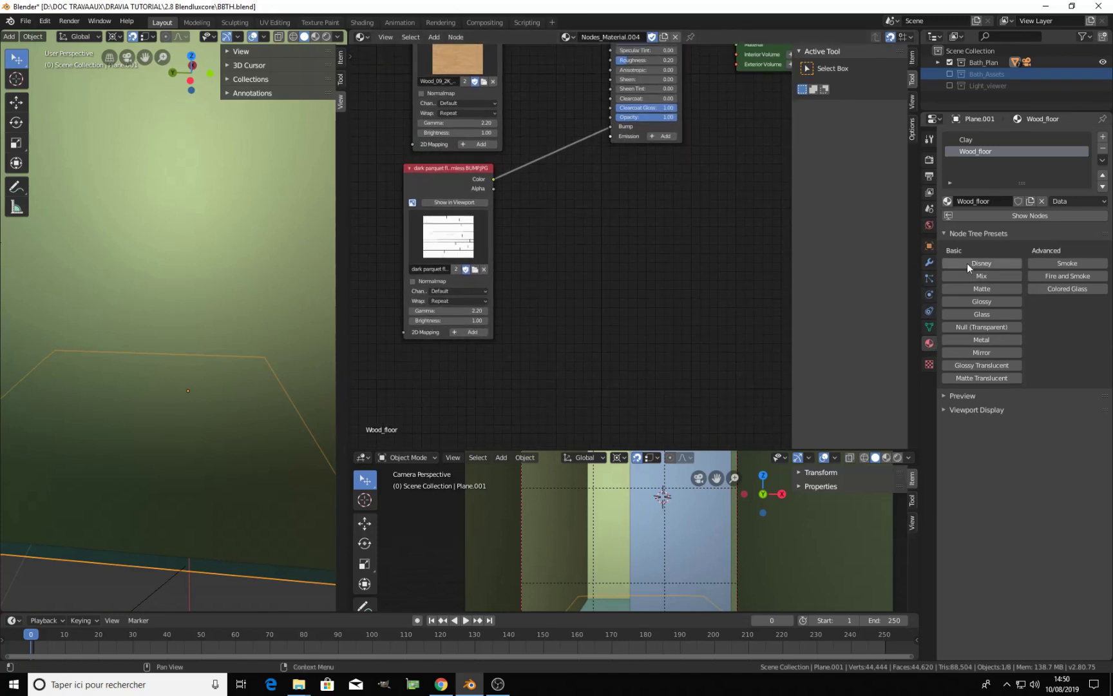
click(960, 234)
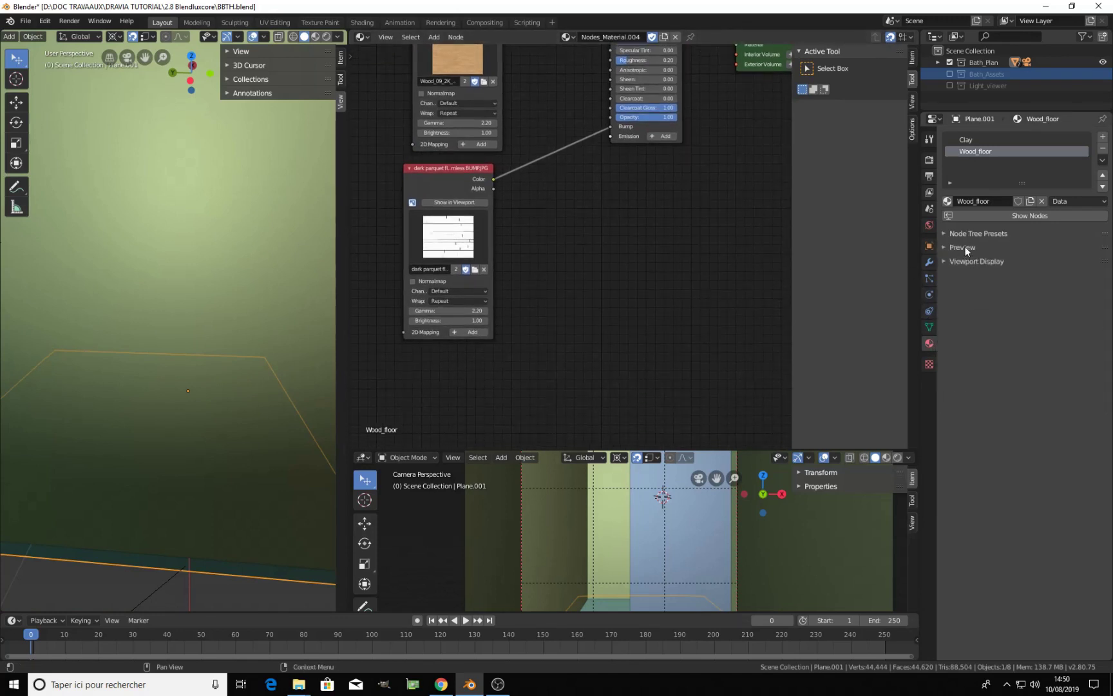
click(965, 247)
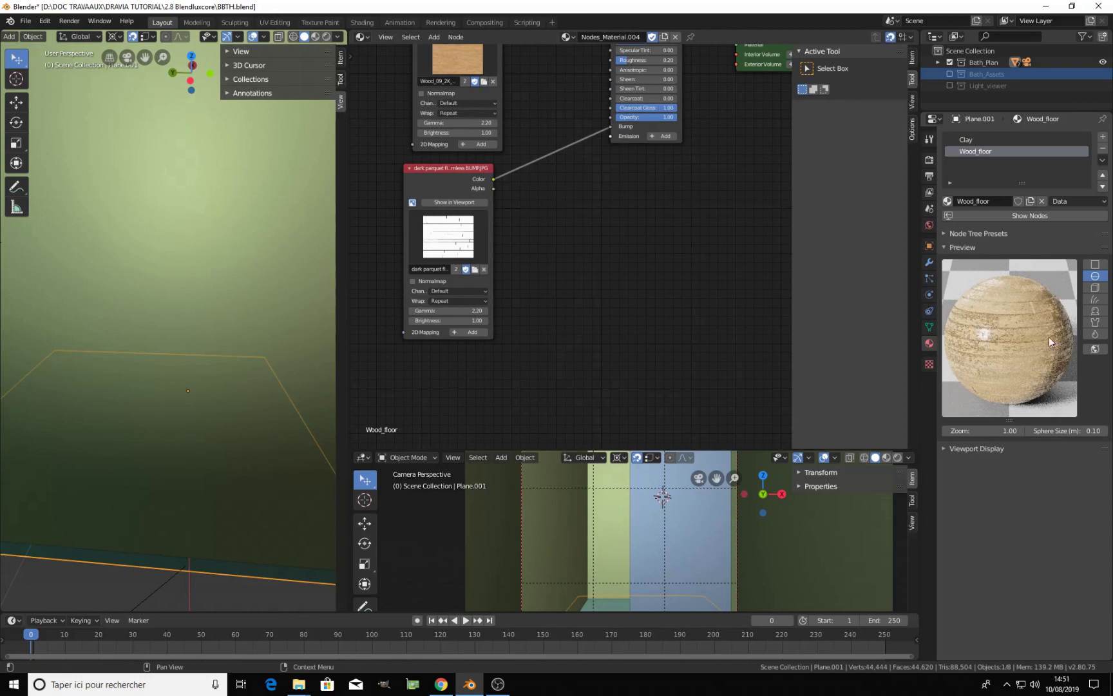
Insert a Bump utility node on the link between the parquet bump texture and the Disney Material
scroll(586, 219, up, 3)
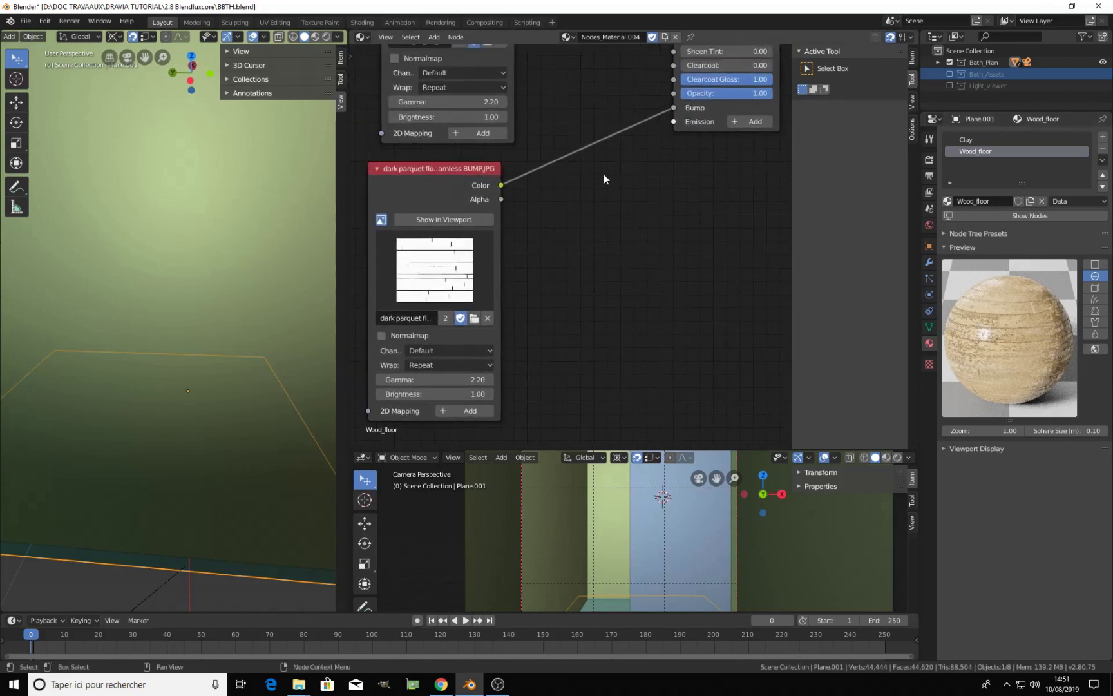
key(shift+a)
mouse_move(604, 174)
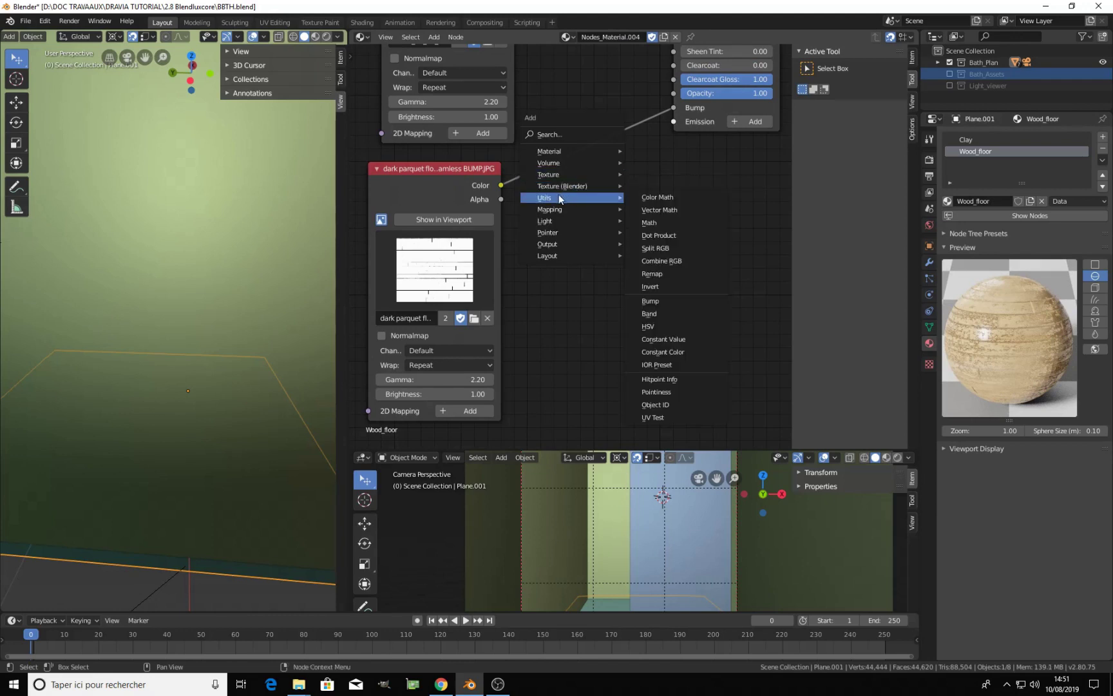
click(656, 301)
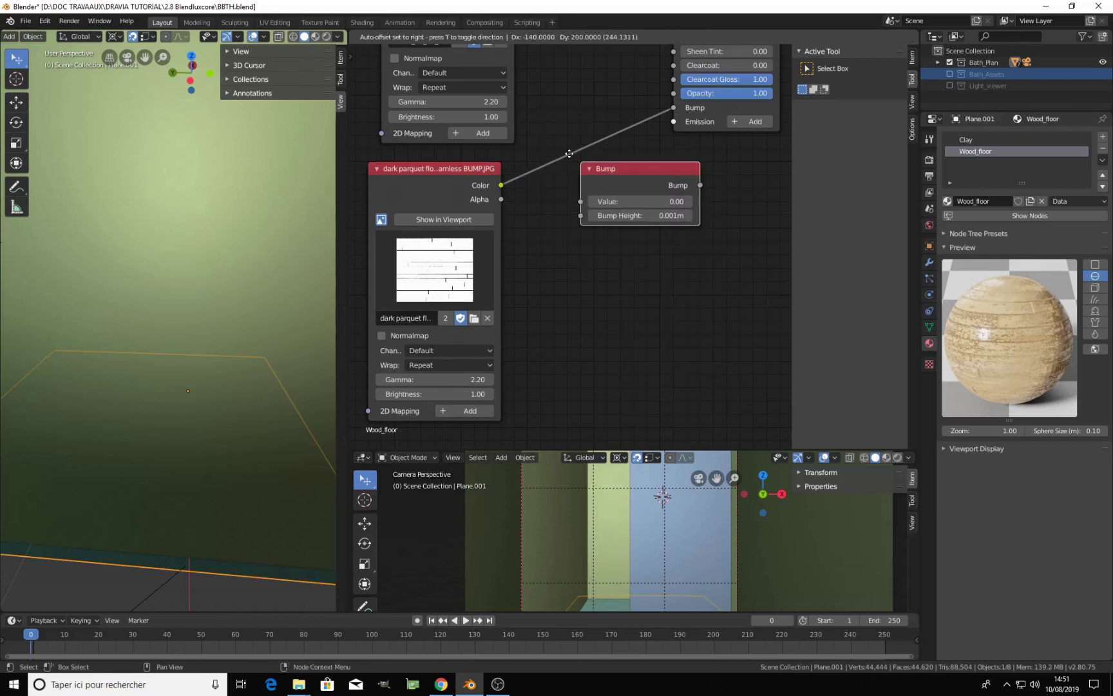
click(555, 139)
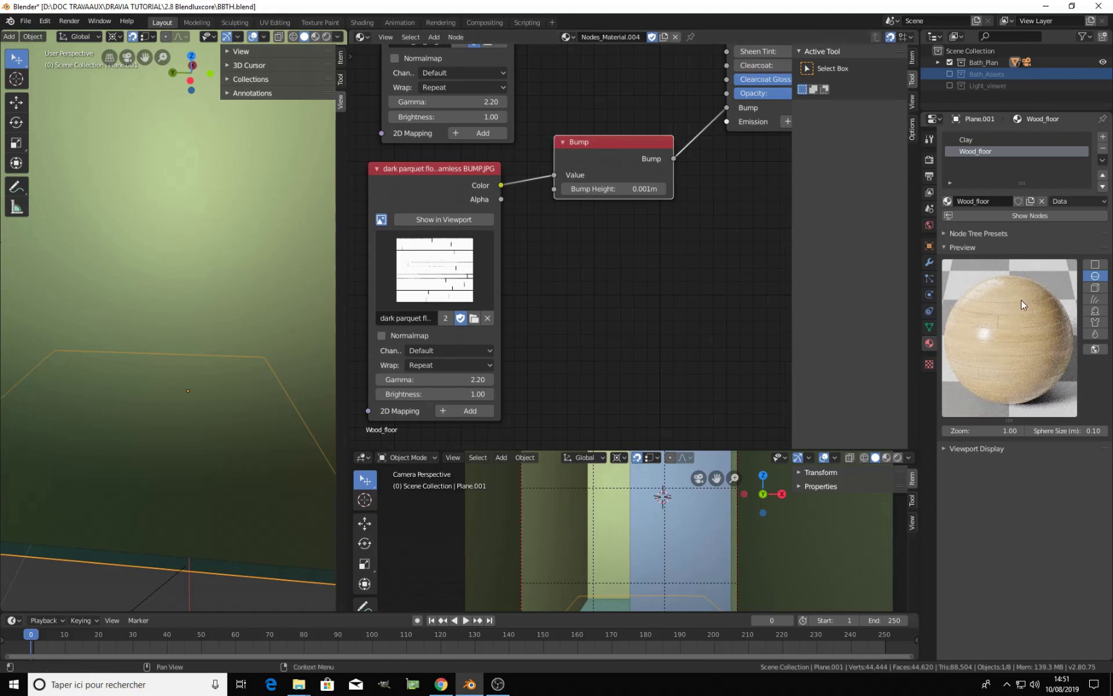
Move the wood colour texture node farther from the Disney Material node to make room between them
scroll(648, 258, down, 2)
middle_drag(646, 256, 542, 280)
scroll(668, 264, up, 2)
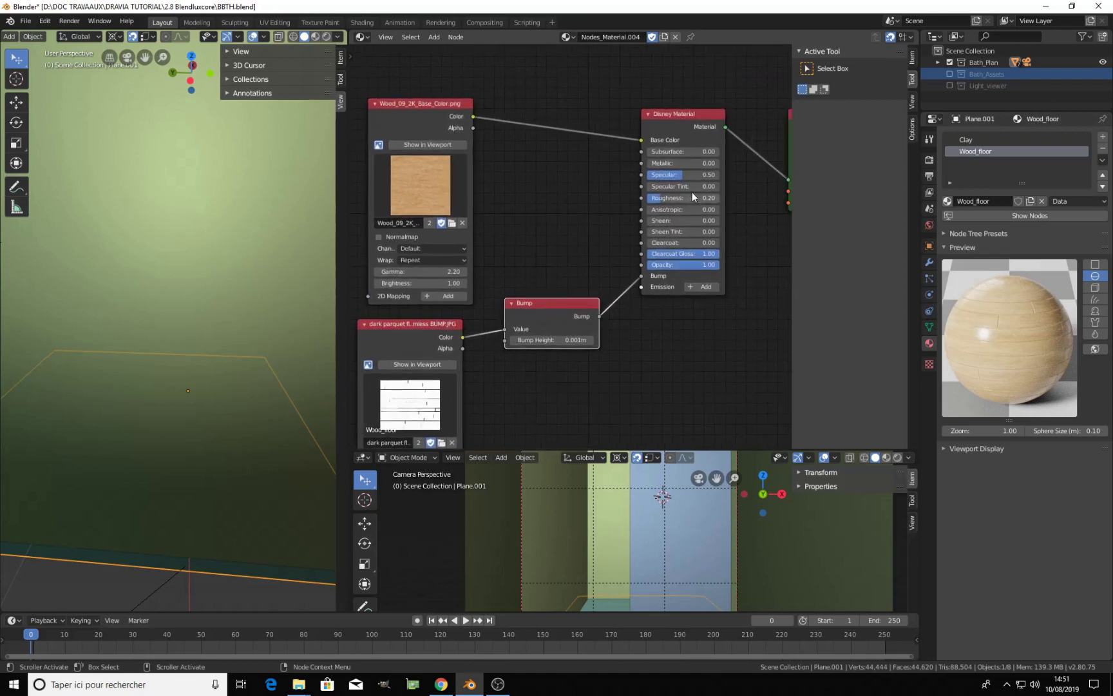
scroll(489, 206, down, 1)
middle_drag(490, 206, 591, 192)
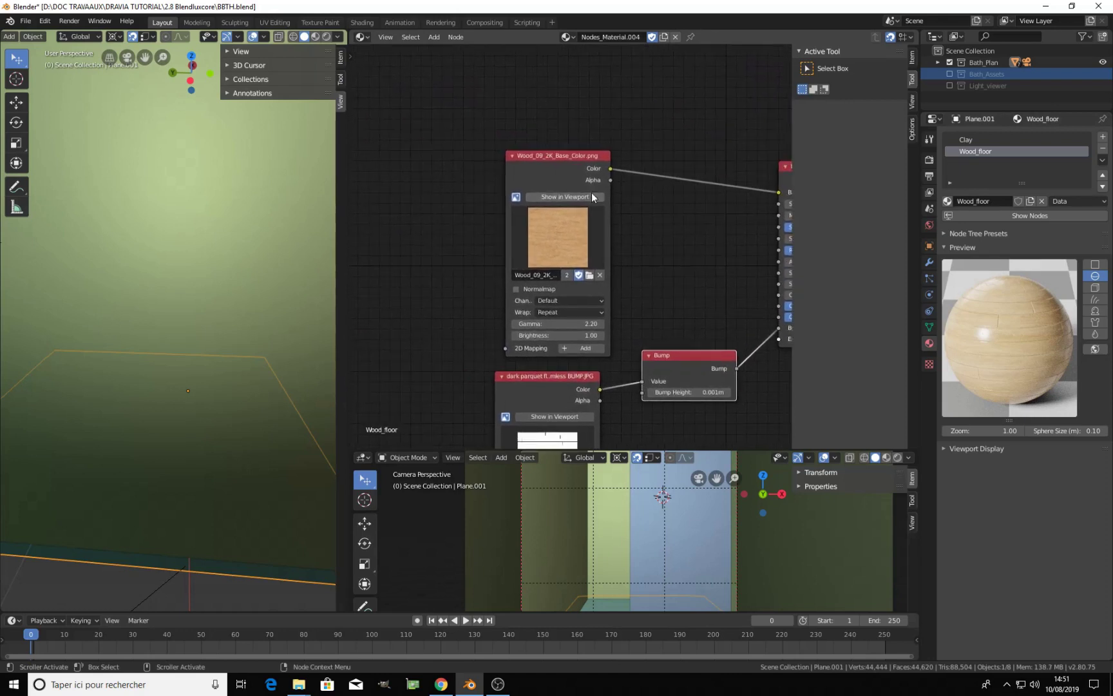
drag(574, 162, 451, 132)
middle_drag(503, 161, 583, 121)
scroll(645, 147, down, 1)
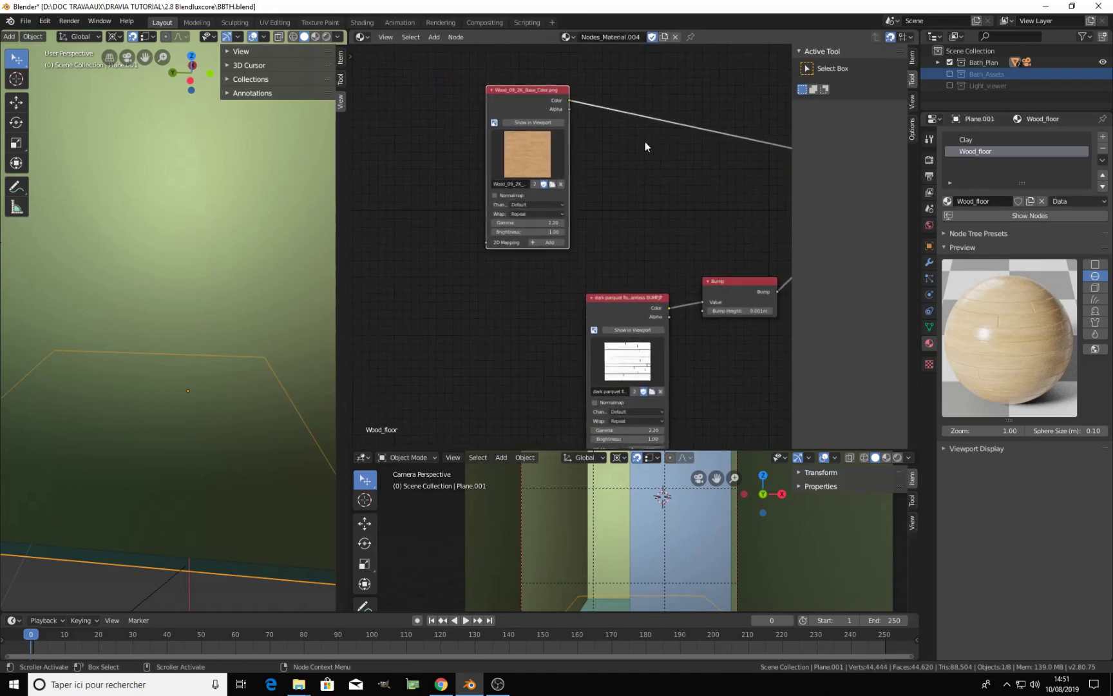
drag(544, 93, 486, 142)
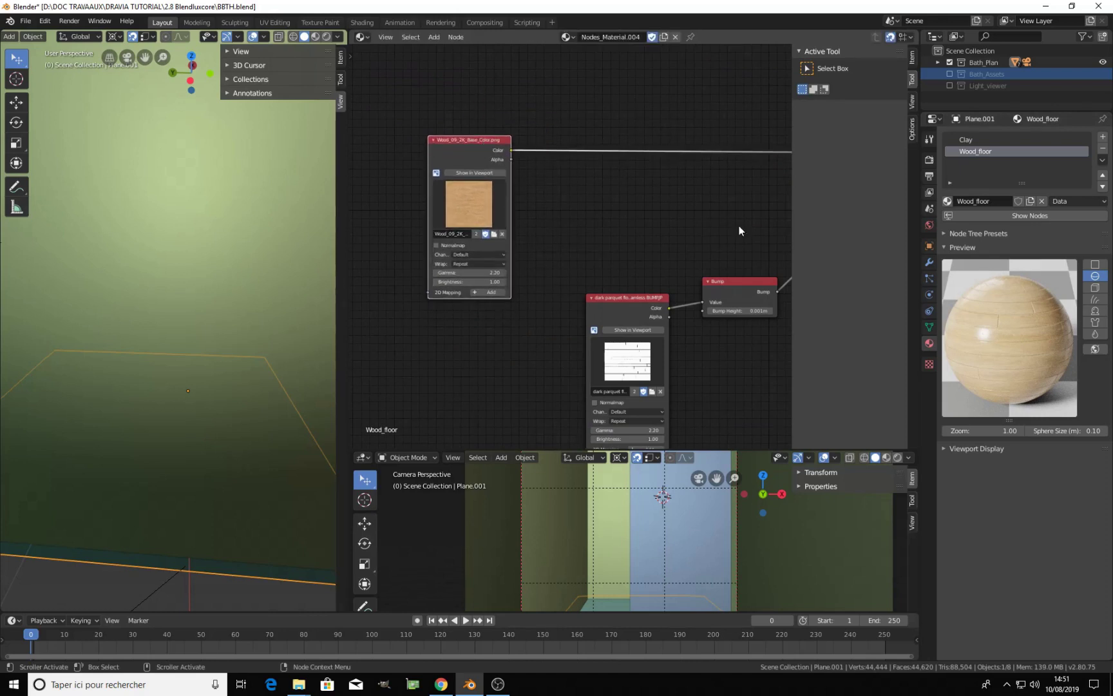
middle_drag(738, 228, 626, 221)
Connect the wood texture's Color to the Disney Material's Roughness and insert a Band node on that link
drag(402, 143, 698, 191)
scroll(603, 223, up, 1)
key(shift+a)
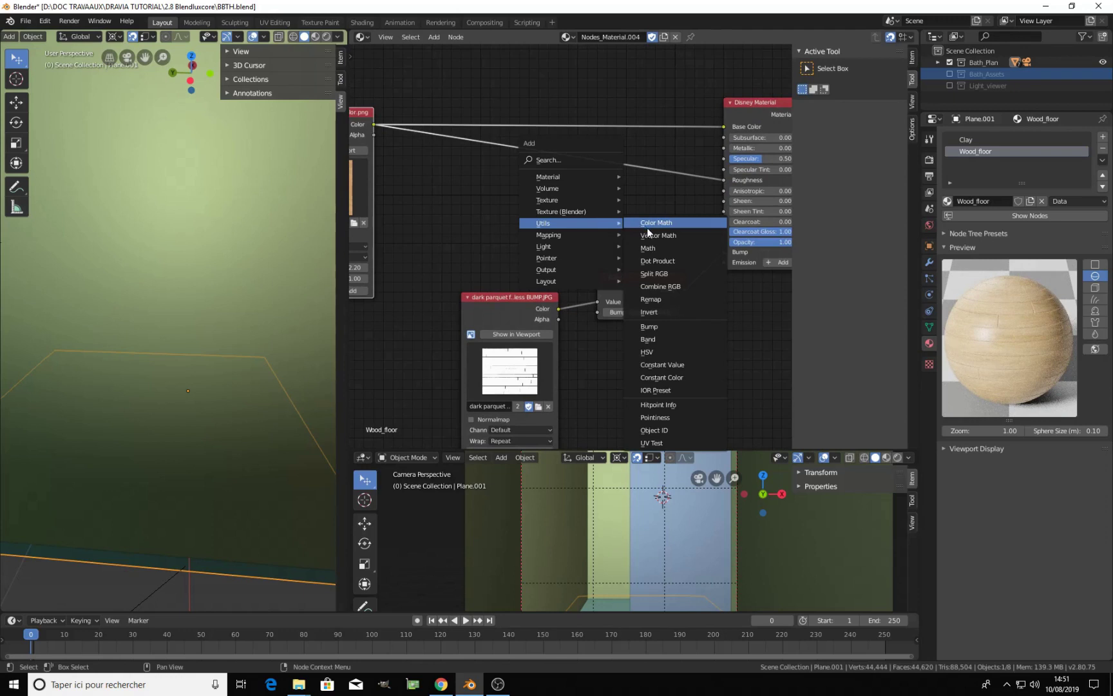
click(653, 339)
click(541, 139)
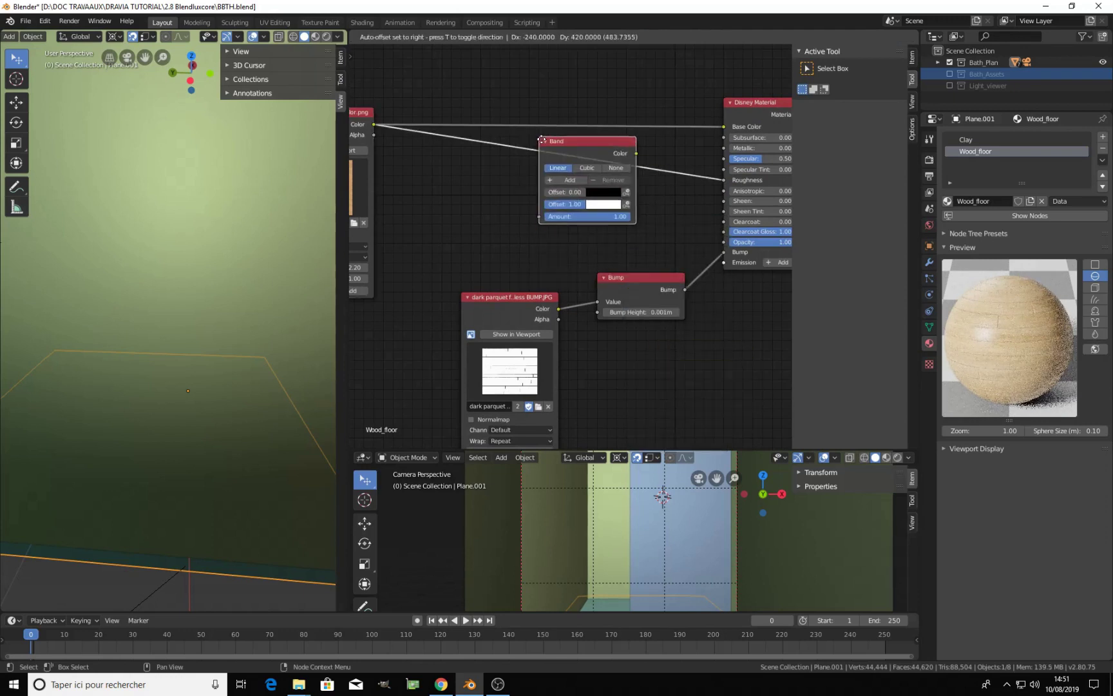
Set the Band node's black stop offset to 0.33 and its white stop offset to 0.46
scroll(640, 184, up, 2)
scroll(604, 242, up, 3)
drag(586, 225, 571, 257)
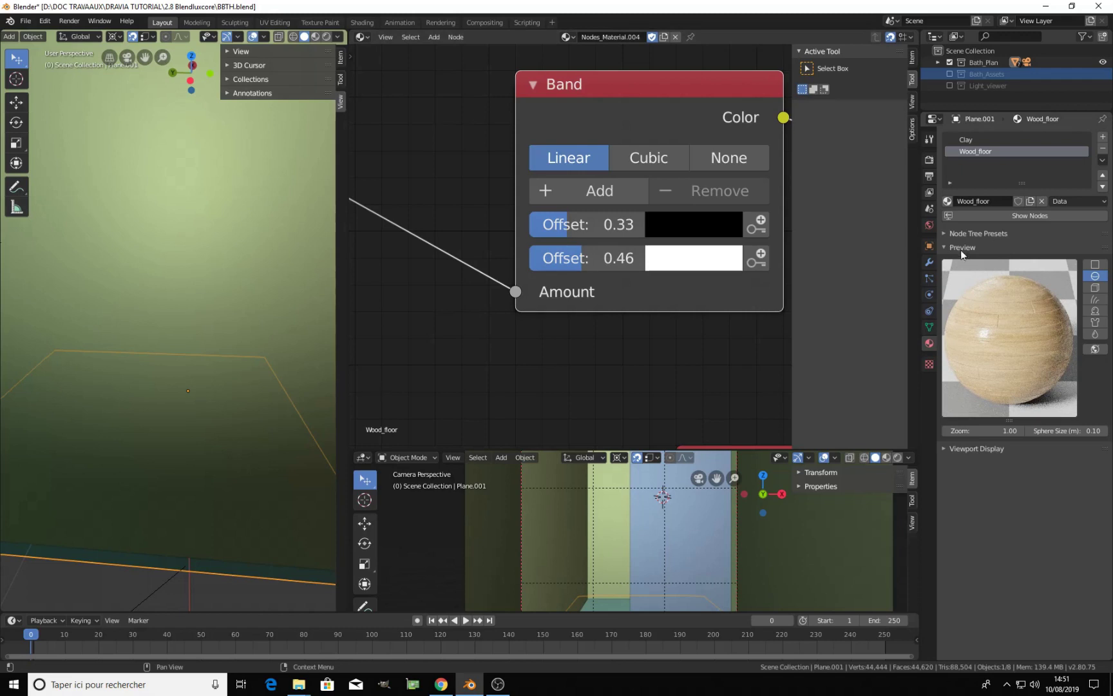
Enable the Light_viewer collection and bring the whole bathroom model into view from outside
scroll(664, 492, down, 3)
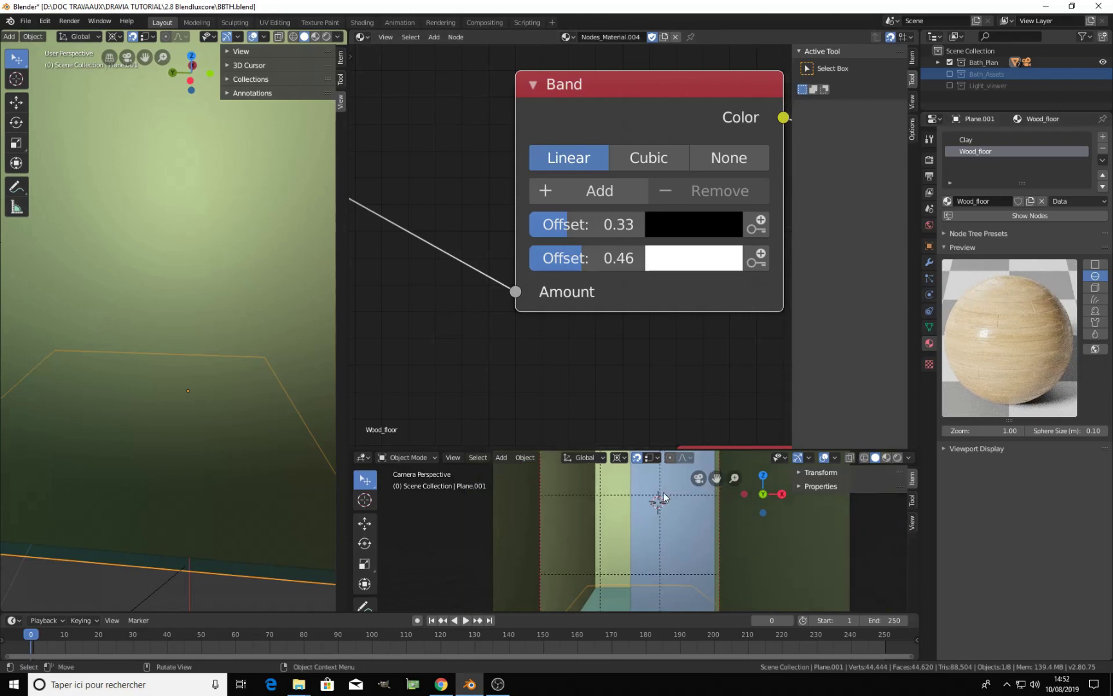
middle_drag(660, 493, 621, 531)
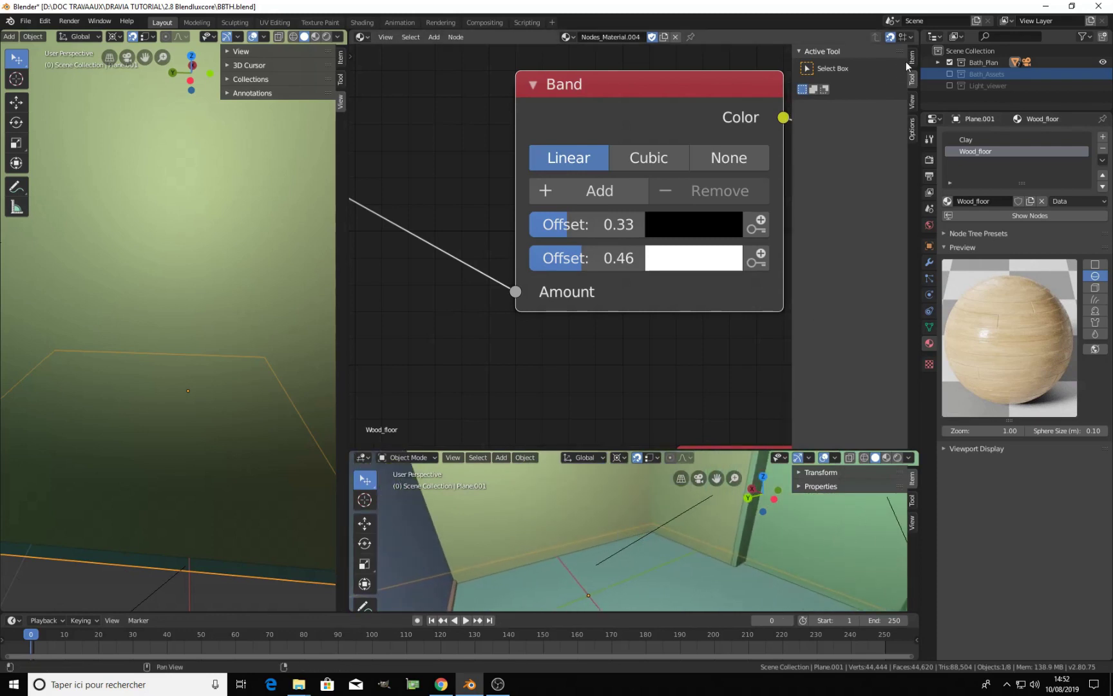
click(949, 84)
scroll(598, 472, down, 10)
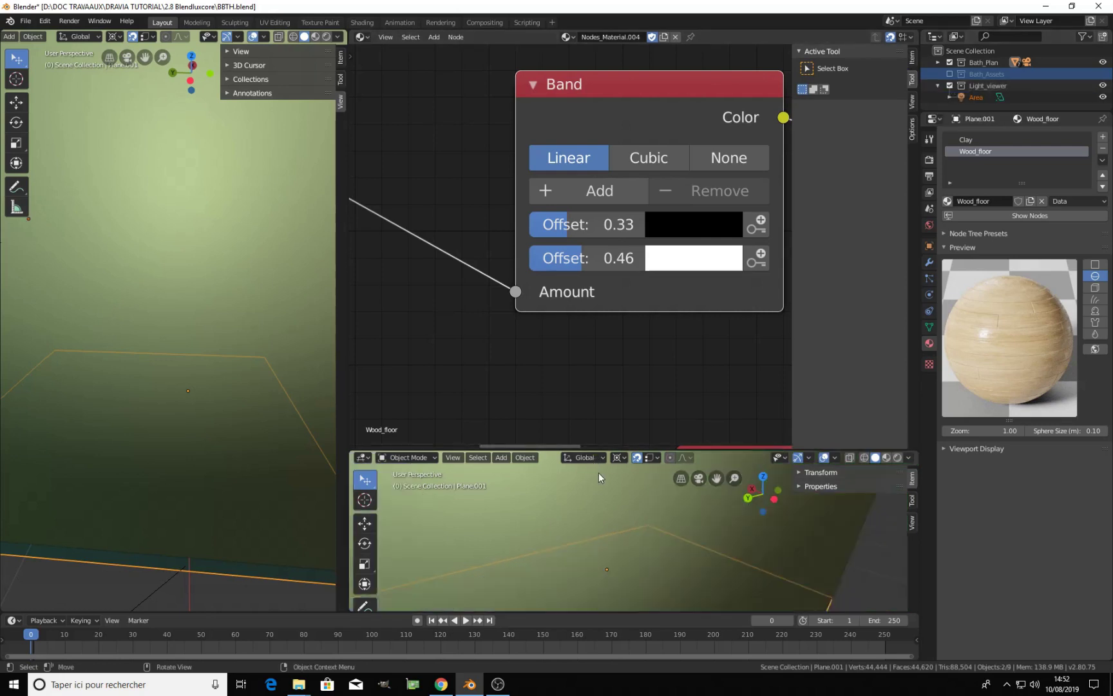
middle_drag(627, 470, 595, 497)
Set the world surface to None and view the scene from the front
click(928, 226)
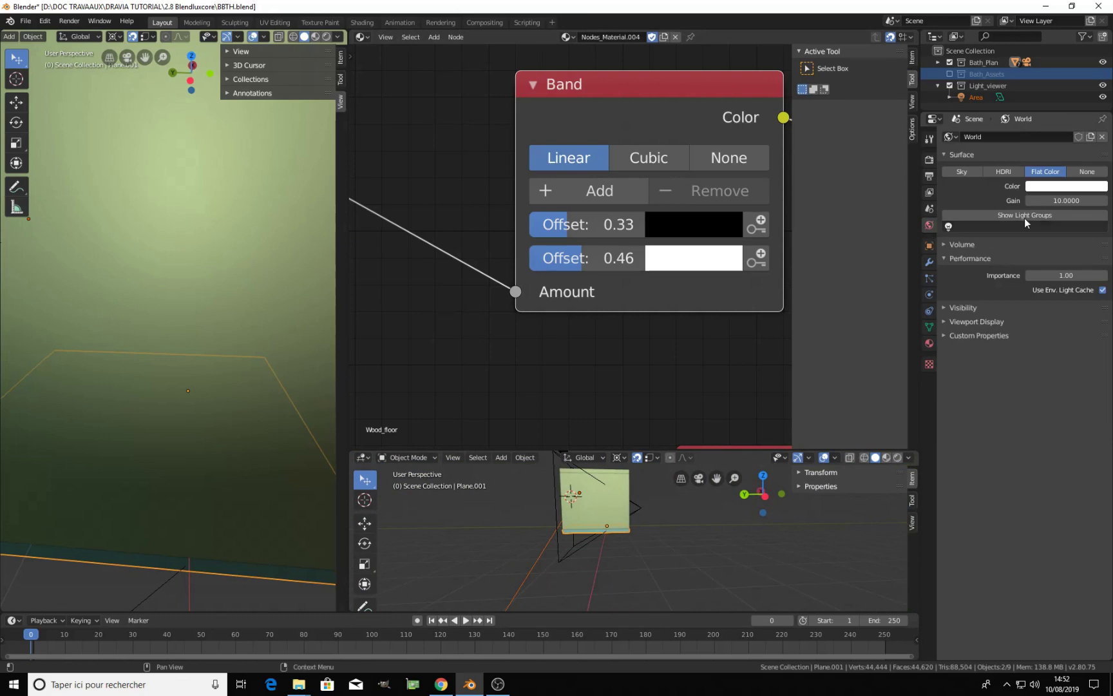
click(1087, 172)
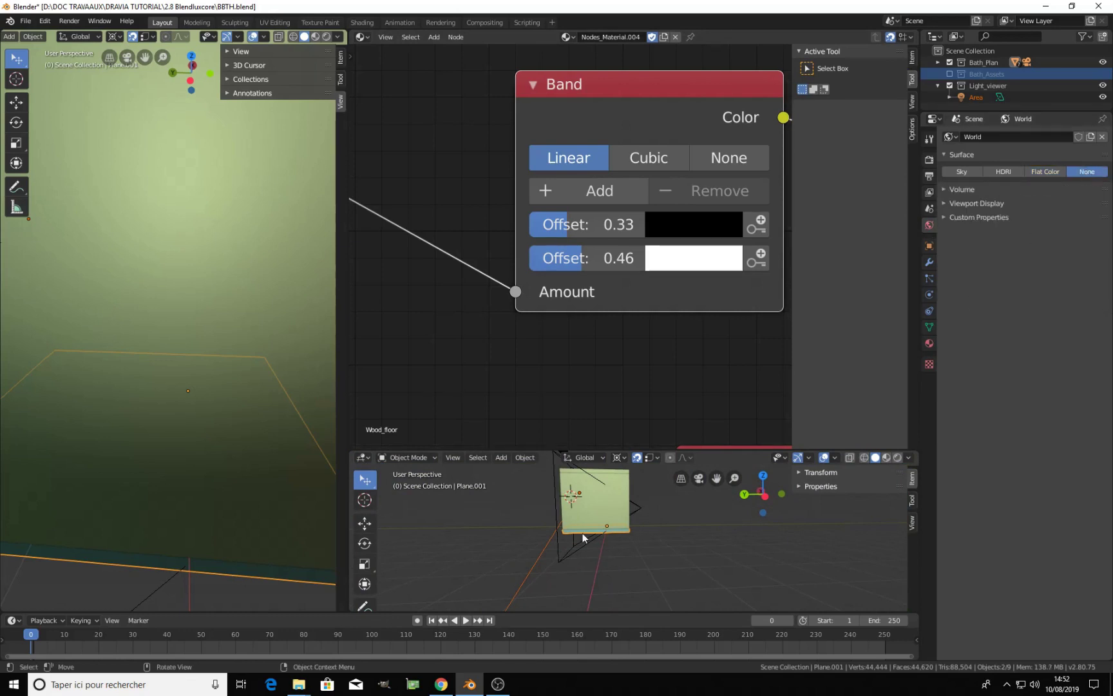
key(KP_1)
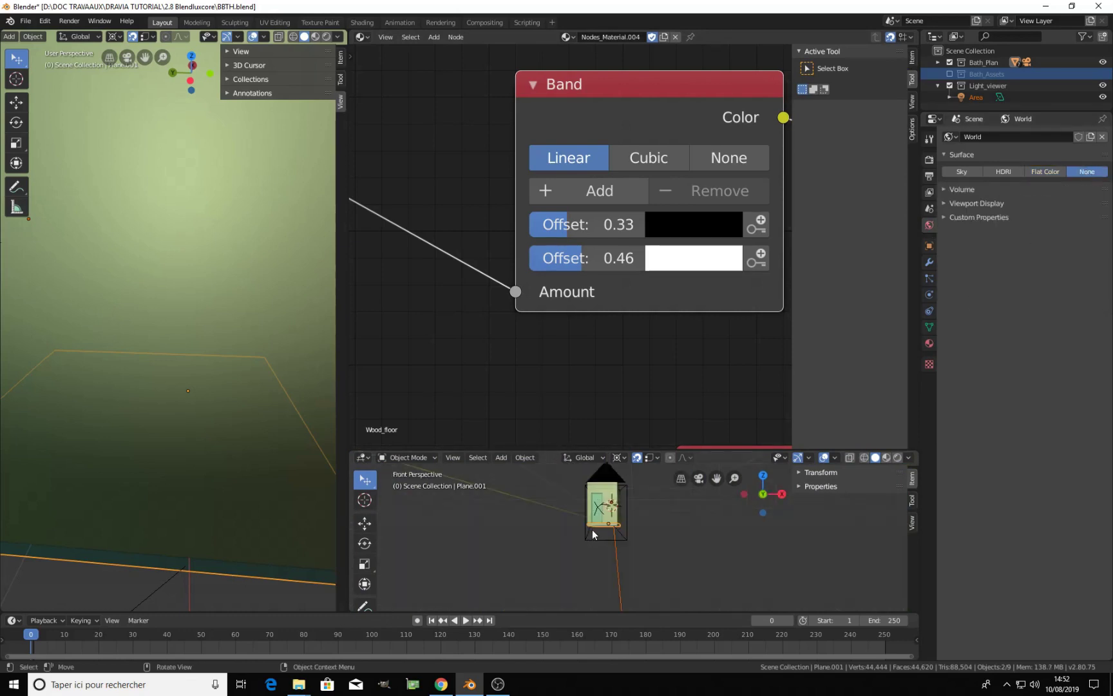
In a wireframe right-side view, move the area light about 2.35 m along negative Y and rotate it about 12.9°
key(KP_3)
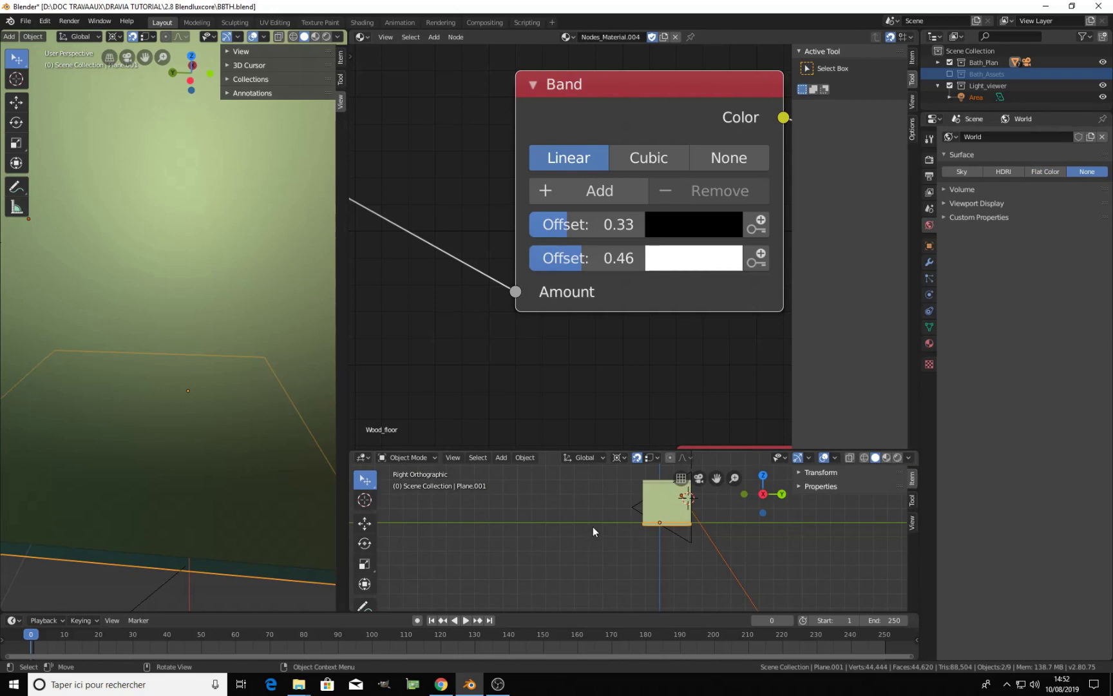
drag(665, 451, 665, 201)
scroll(731, 444, up, 5)
shift+middle_drag(764, 367, 640, 457)
scroll(640, 458, up, 2)
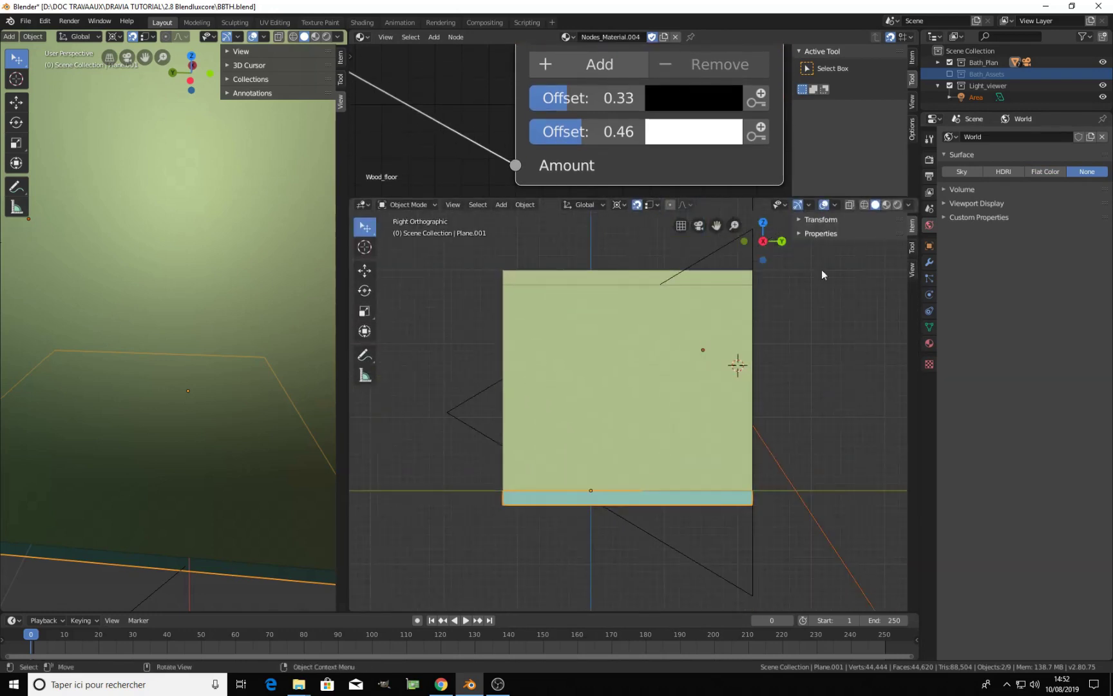
click(866, 206)
click(704, 351)
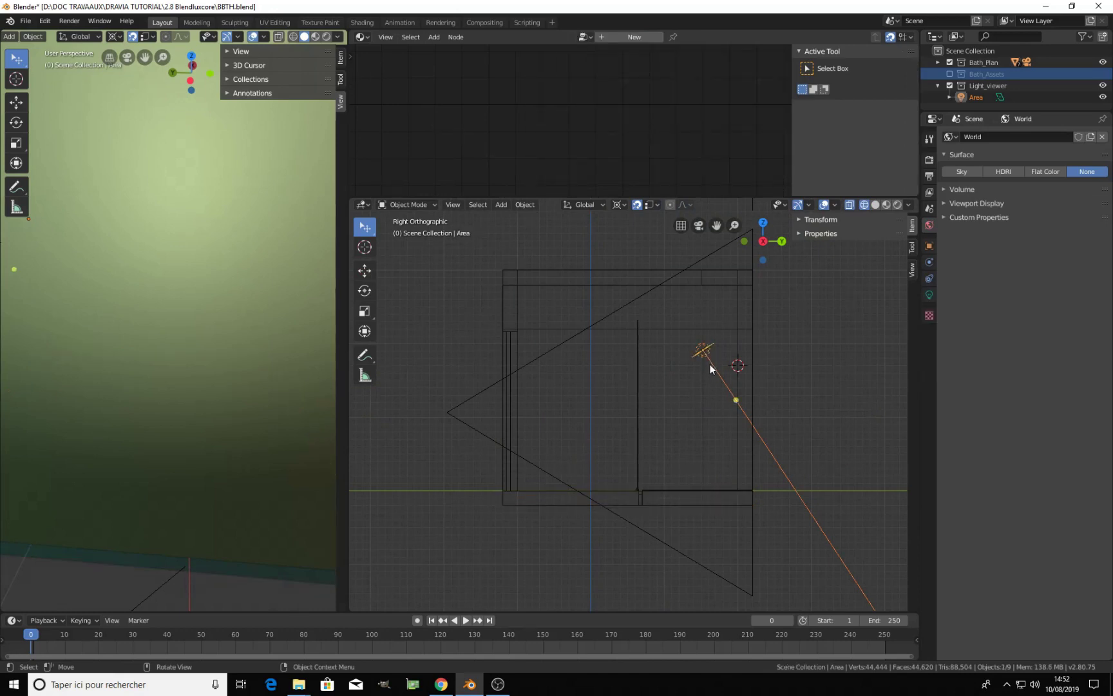
drag(710, 367, 537, 364)
key(r)
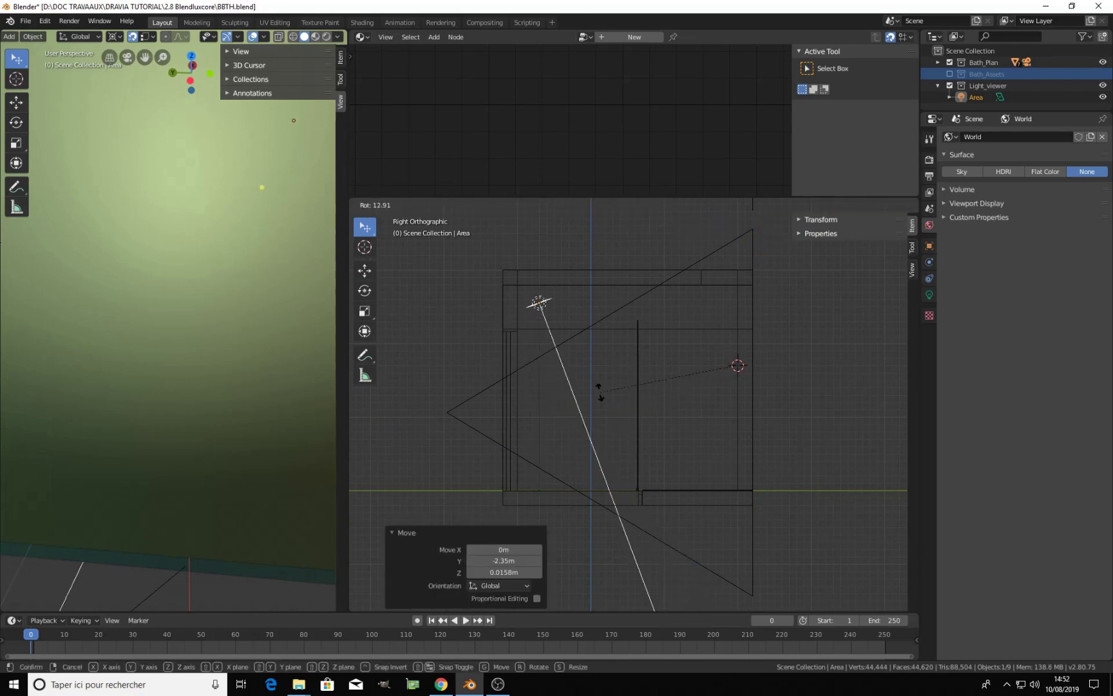
click(585, 359)
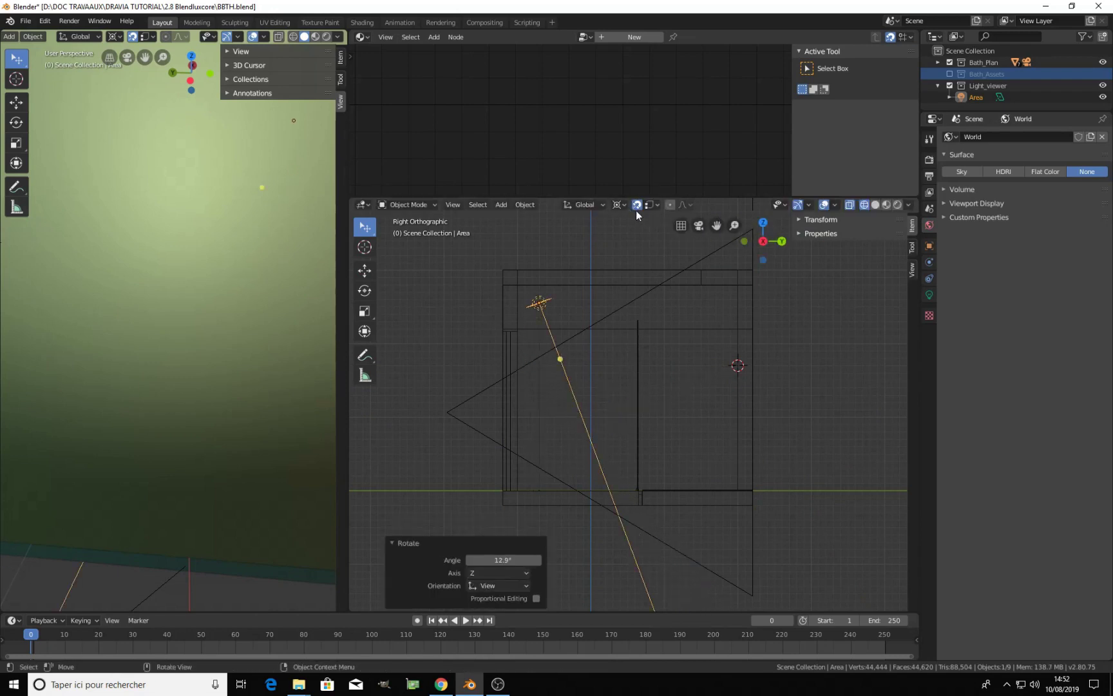
Turn off snapping and set the transform pivot point to Median Point
click(651, 204)
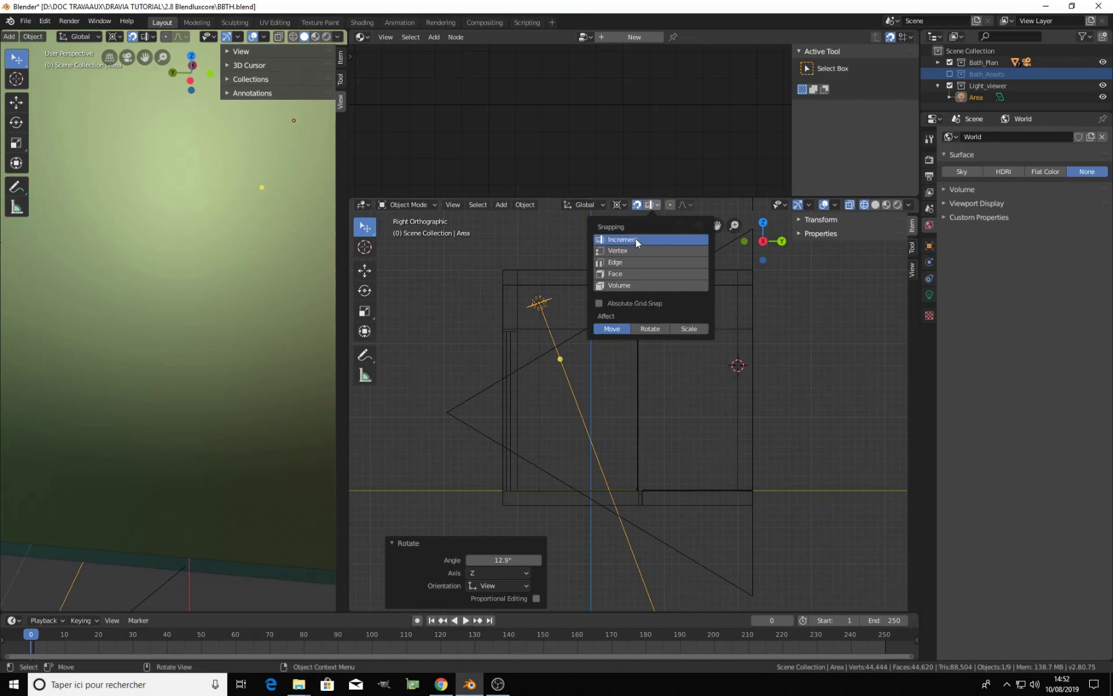
click(625, 206)
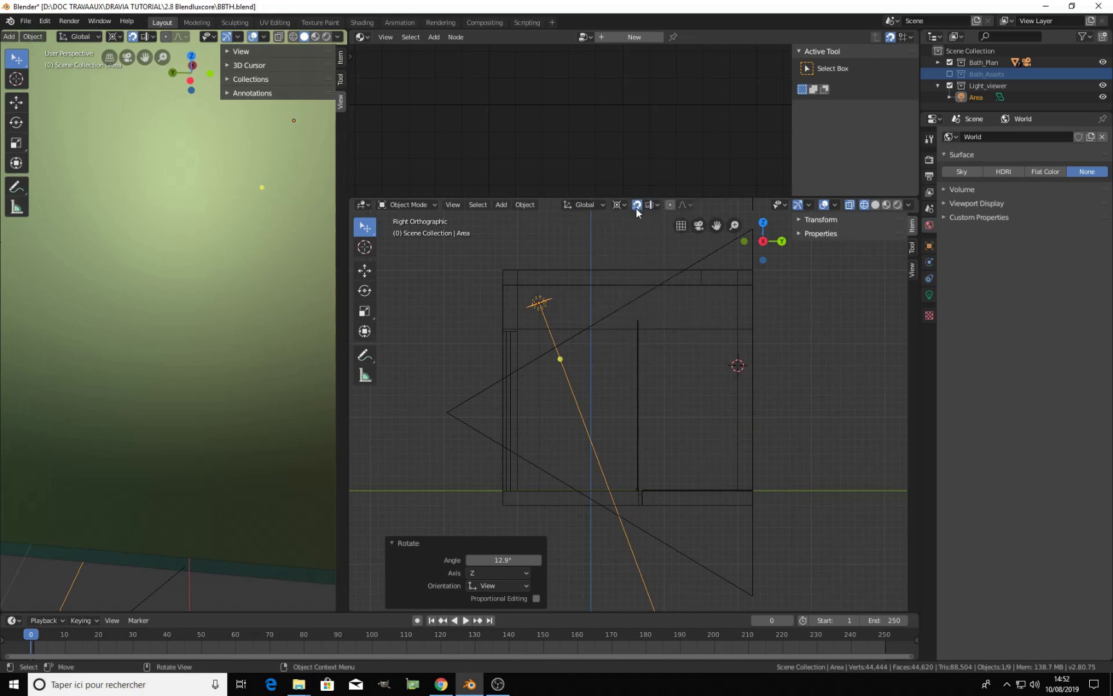
click(621, 205)
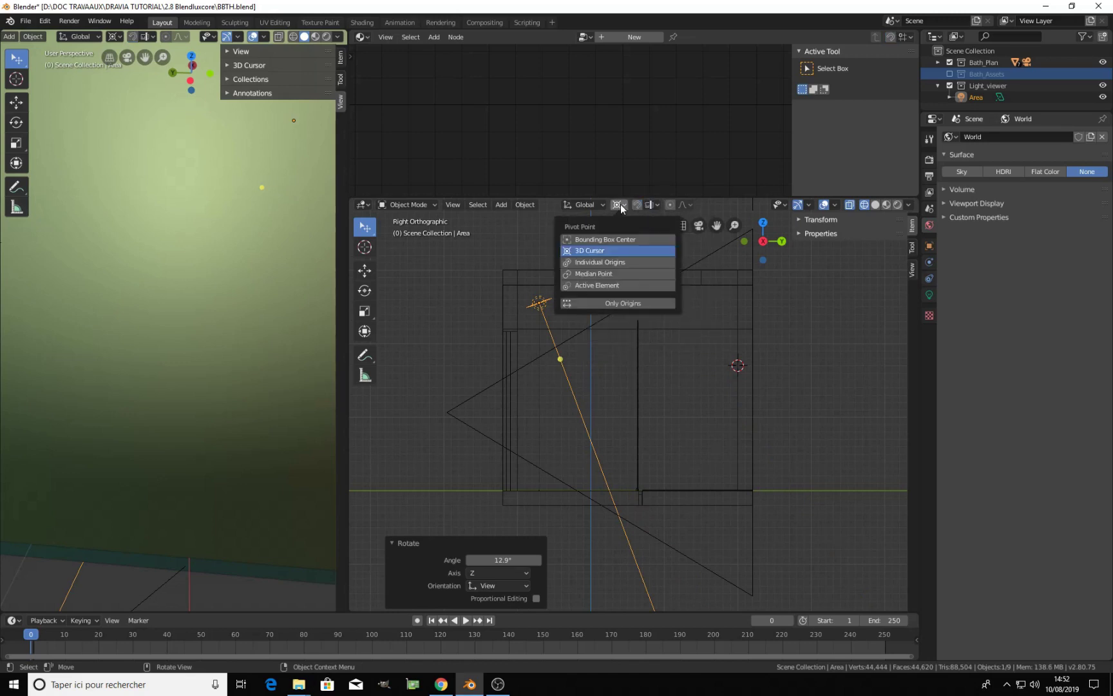
click(598, 273)
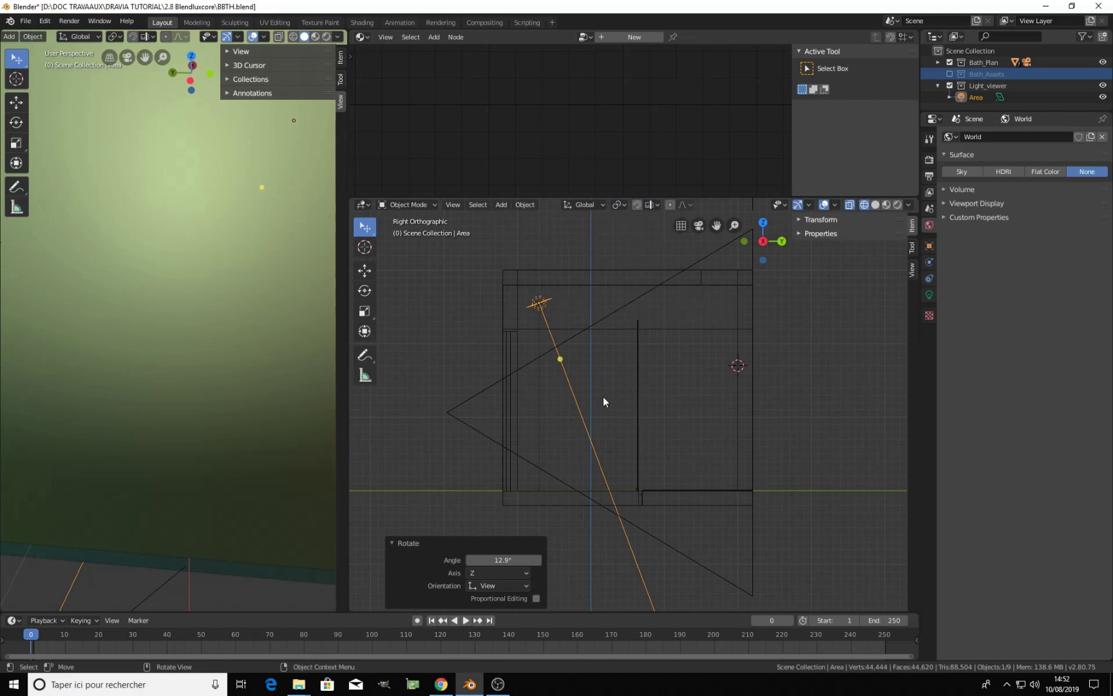
Lower the area light about 0.88 m and shift it about 0.17 m along positive Y
key(g)
click(649, 467)
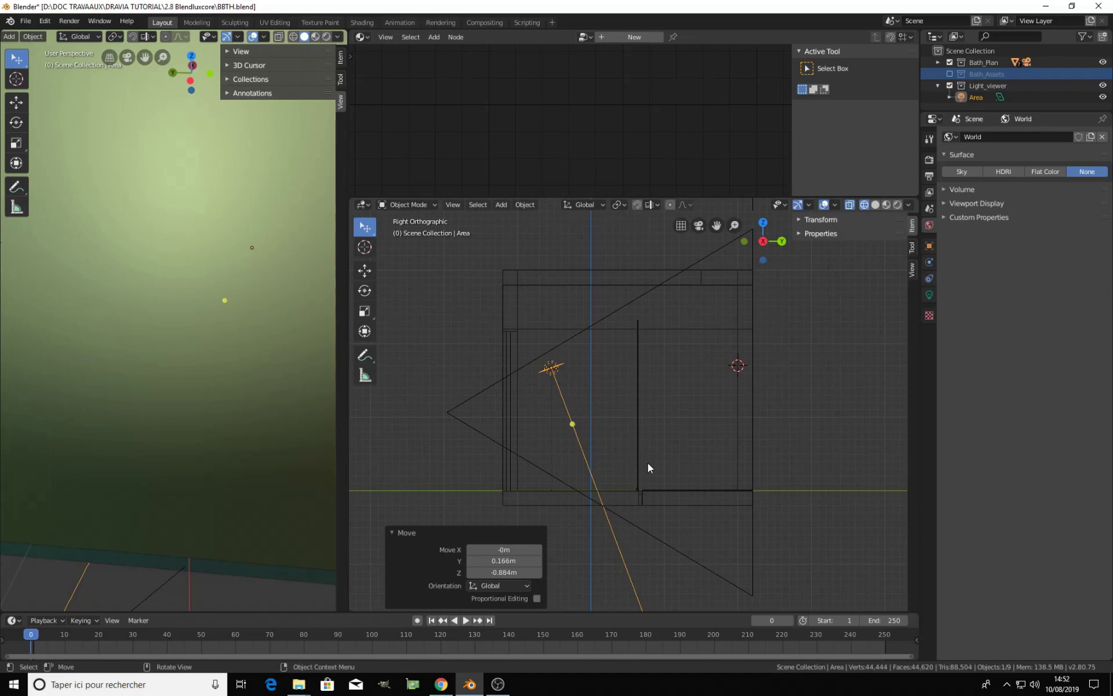
middle_drag(648, 466, 716, 495)
scroll(563, 425, up, 4)
middle_drag(551, 416, 711, 419)
scroll(762, 436, down, 3)
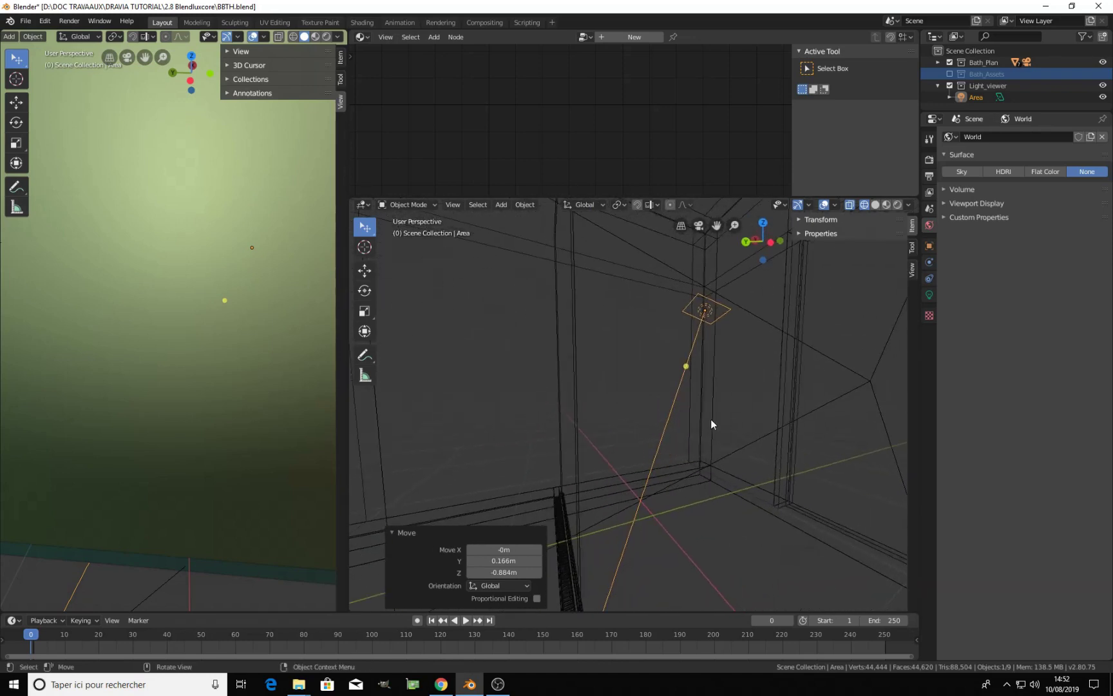
Preview the room interior in rendered shading, looking toward the floor and the tiled wall
click(874, 204)
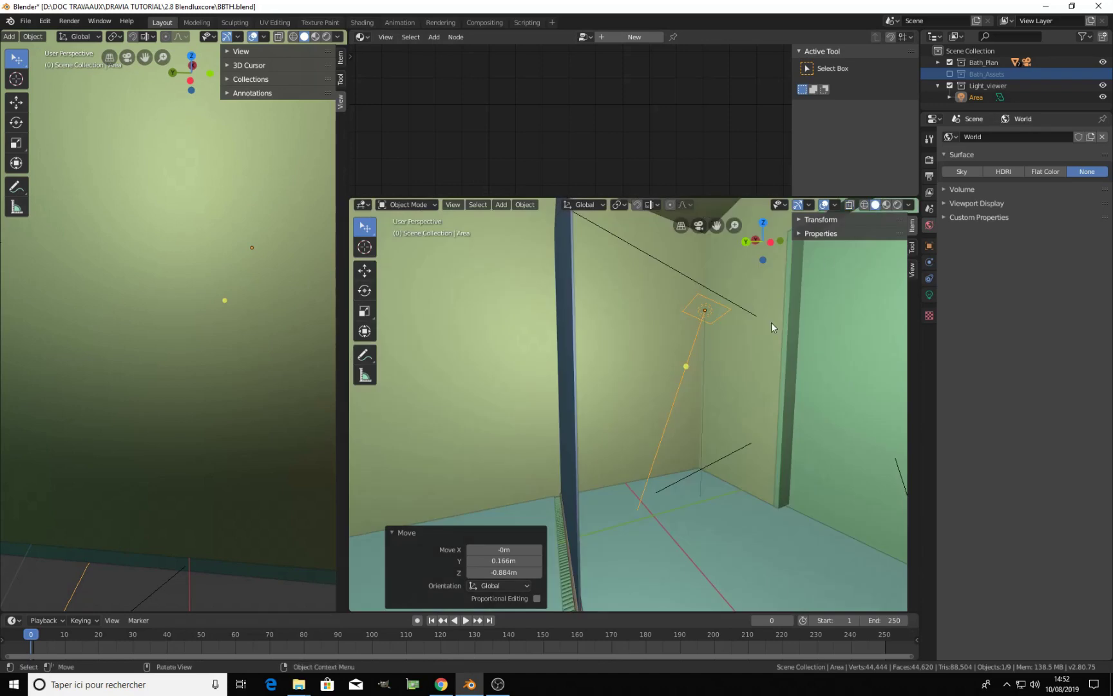
mouse_move(770, 322)
middle_down()
mouse_move(649, 451)
mouse_move(646, 434)
middle_up()
scroll(646, 445, up, 3)
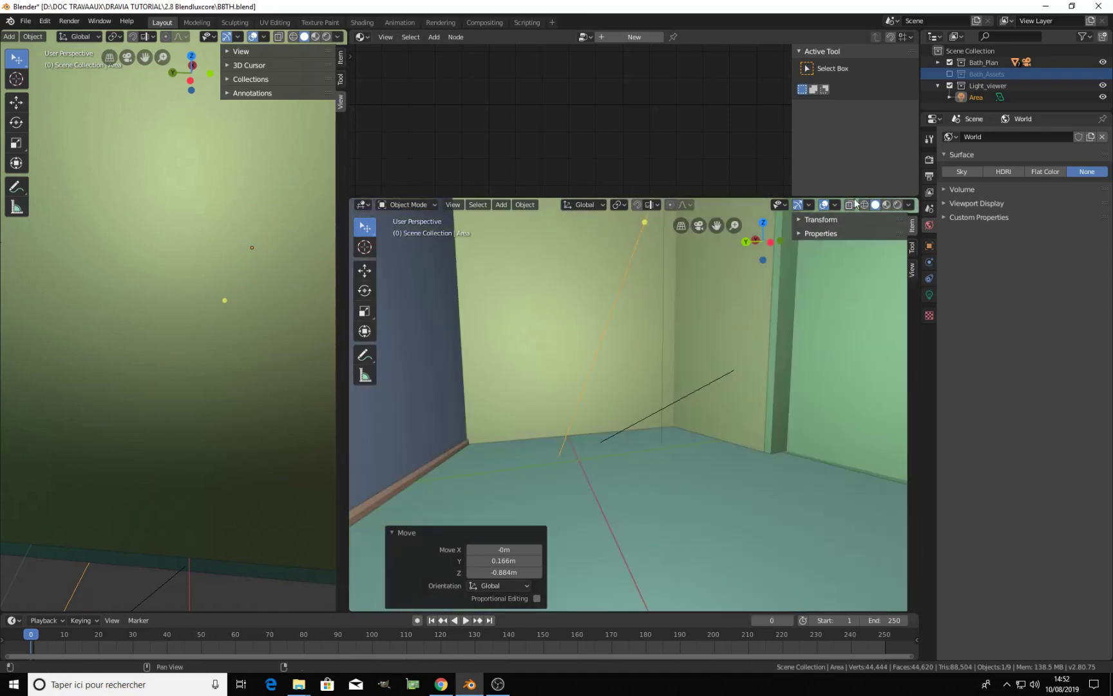
click(899, 205)
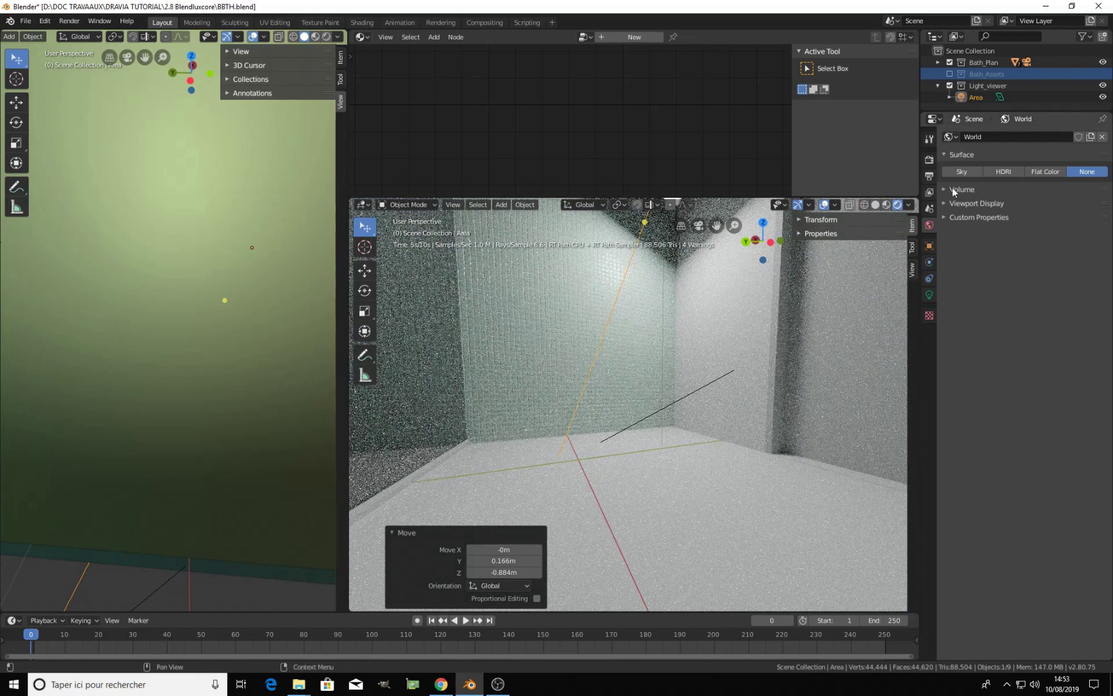
Select the top face of the floor object in Edit Mode and assign the Wood_floor material to it
click(686, 488)
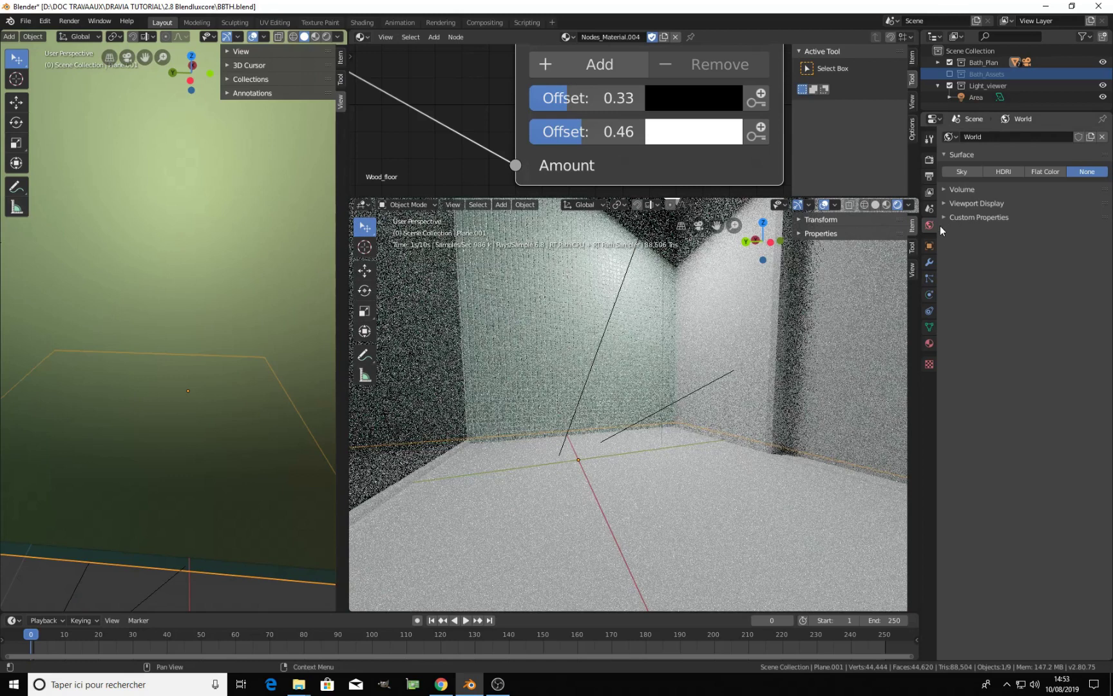
click(930, 346)
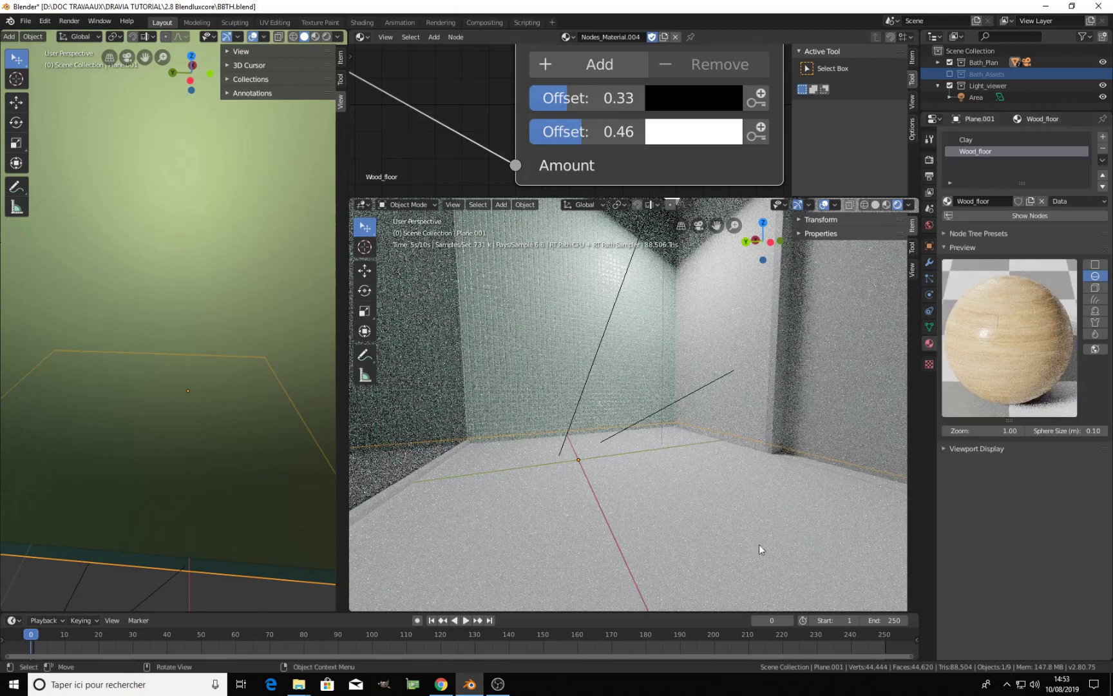
middle_drag(97, 354, 183, 338)
key(Tab)
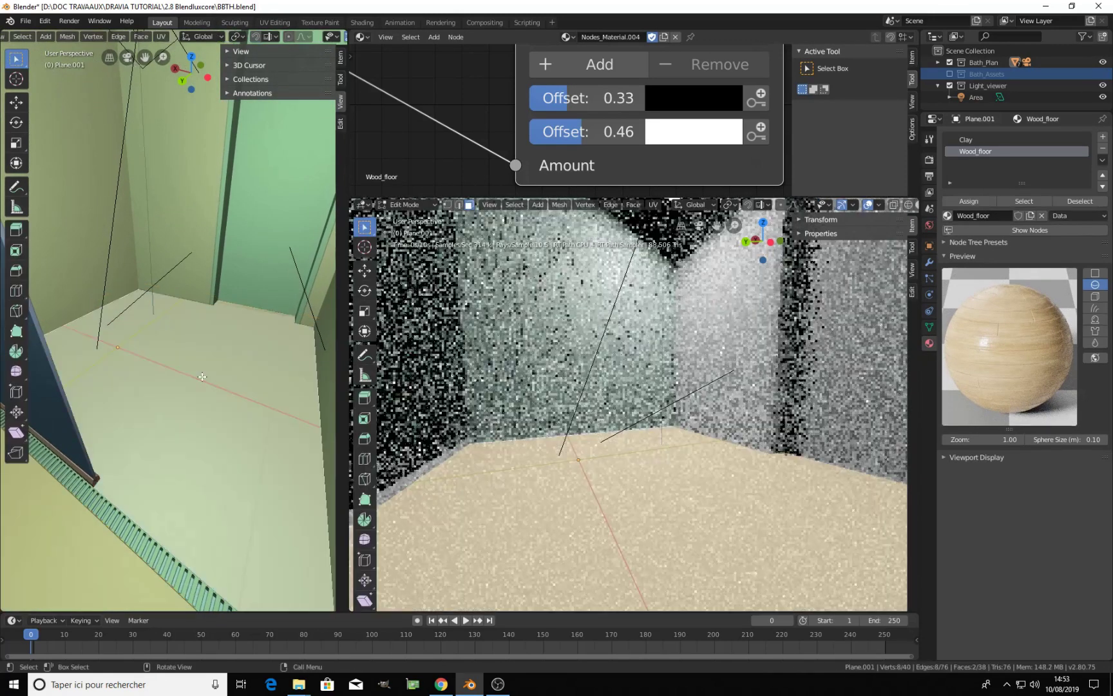
click(198, 367)
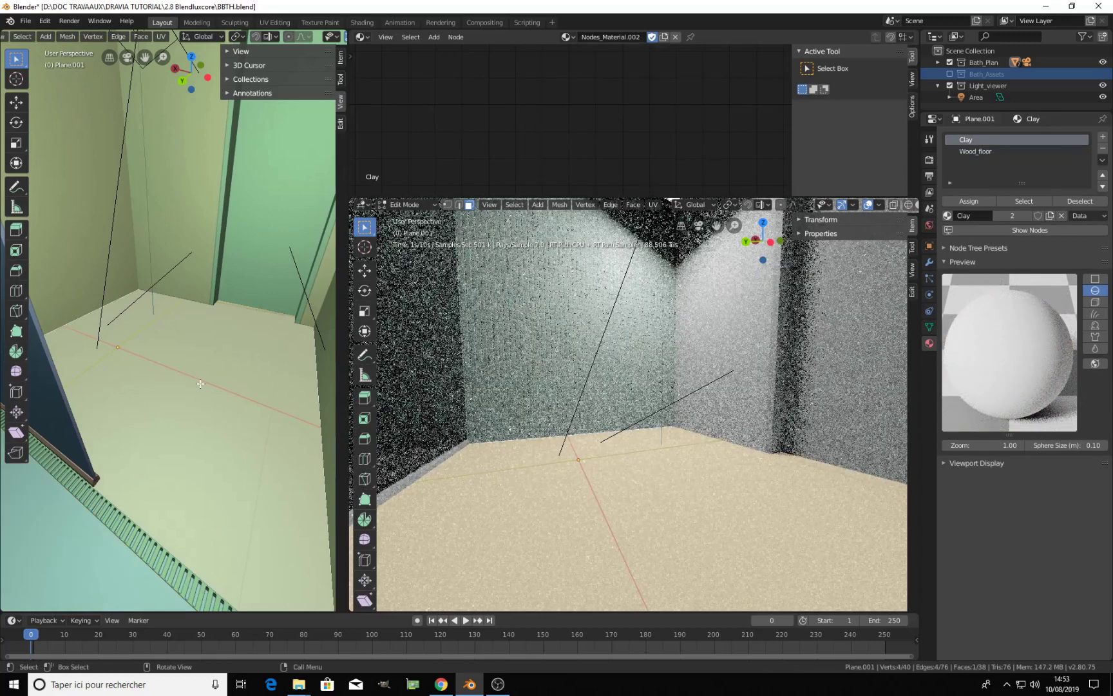
middle_drag(599, 402, 737, 449)
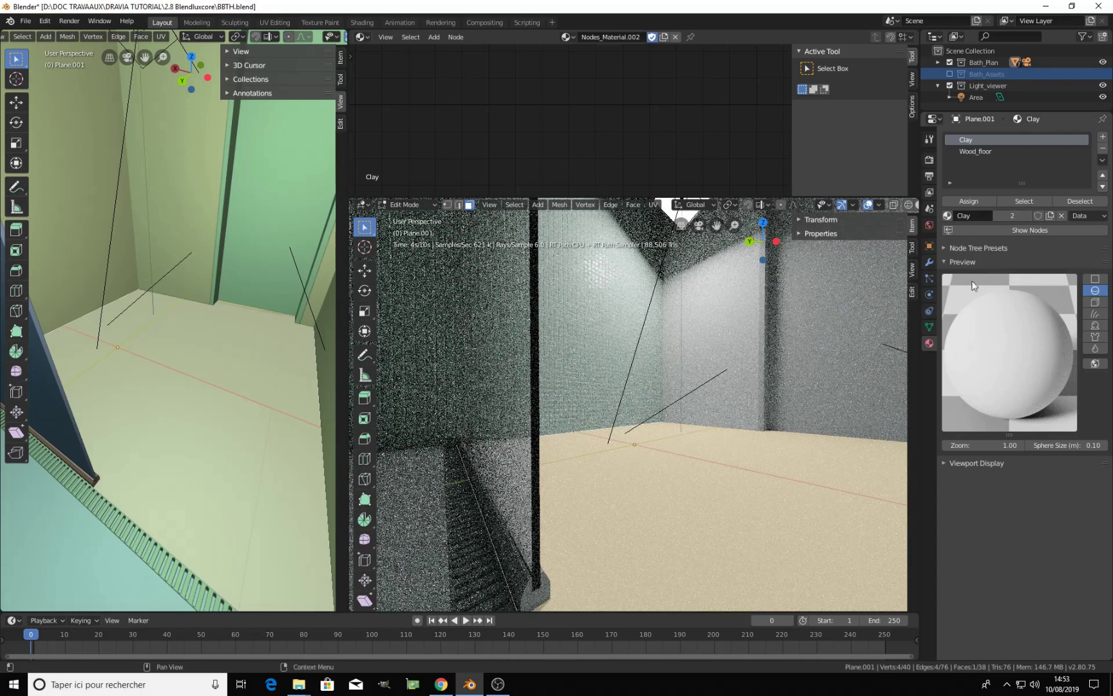
click(981, 150)
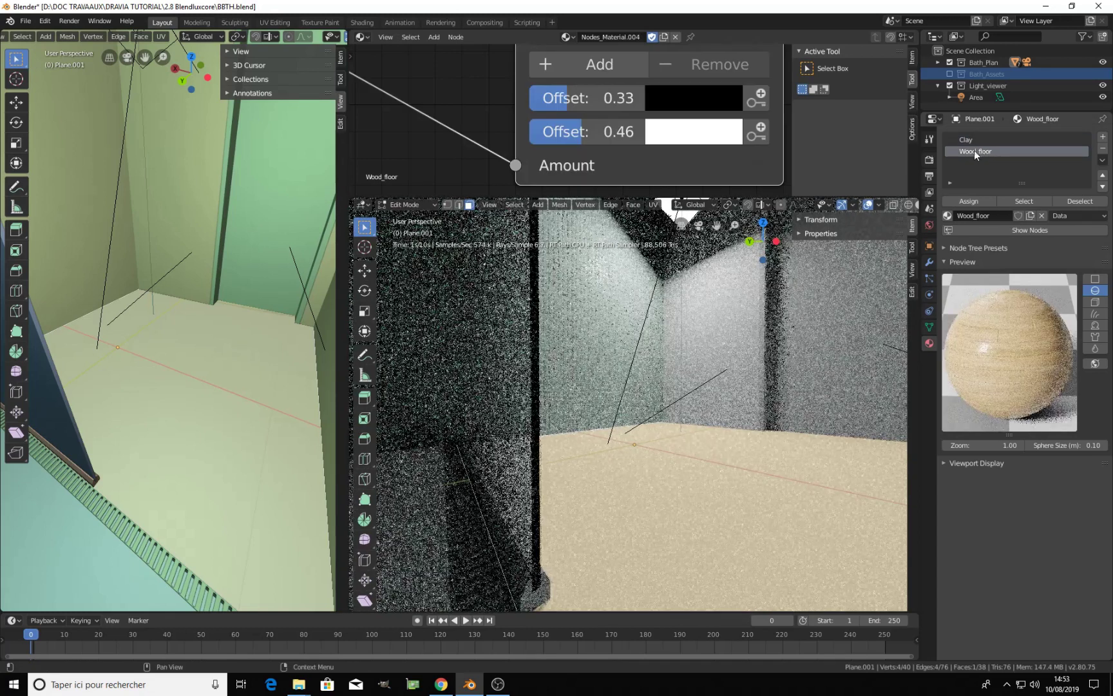
click(978, 199)
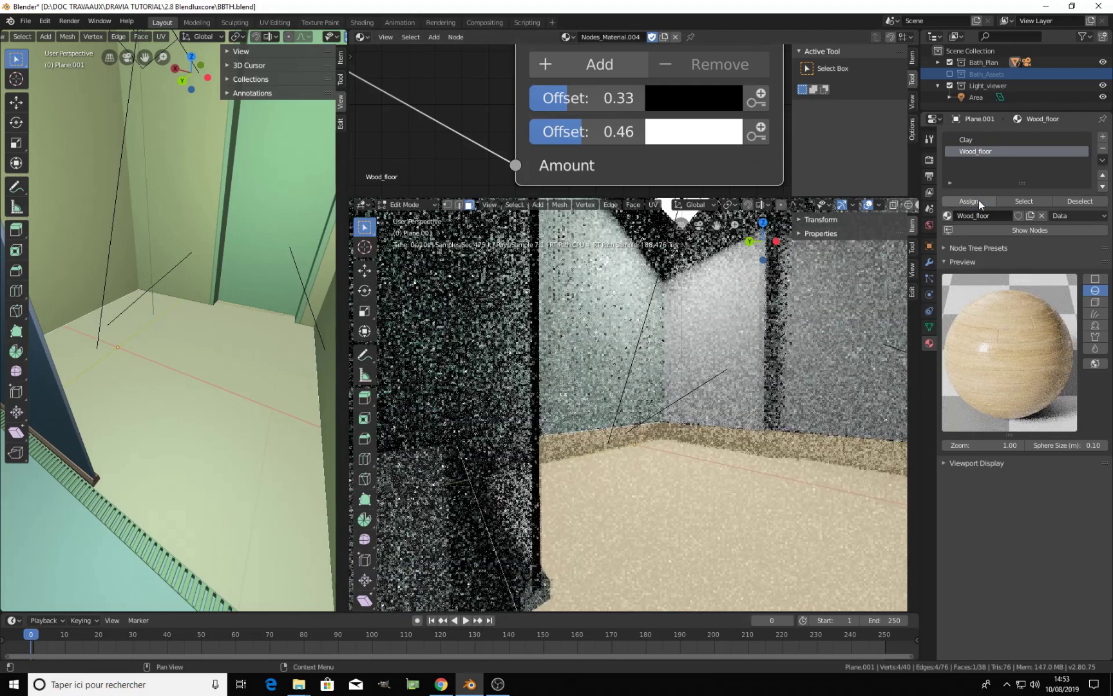
Return to Object Mode and inspect the wood floor in rendered shading from several angles
middle_drag(779, 390, 767, 429)
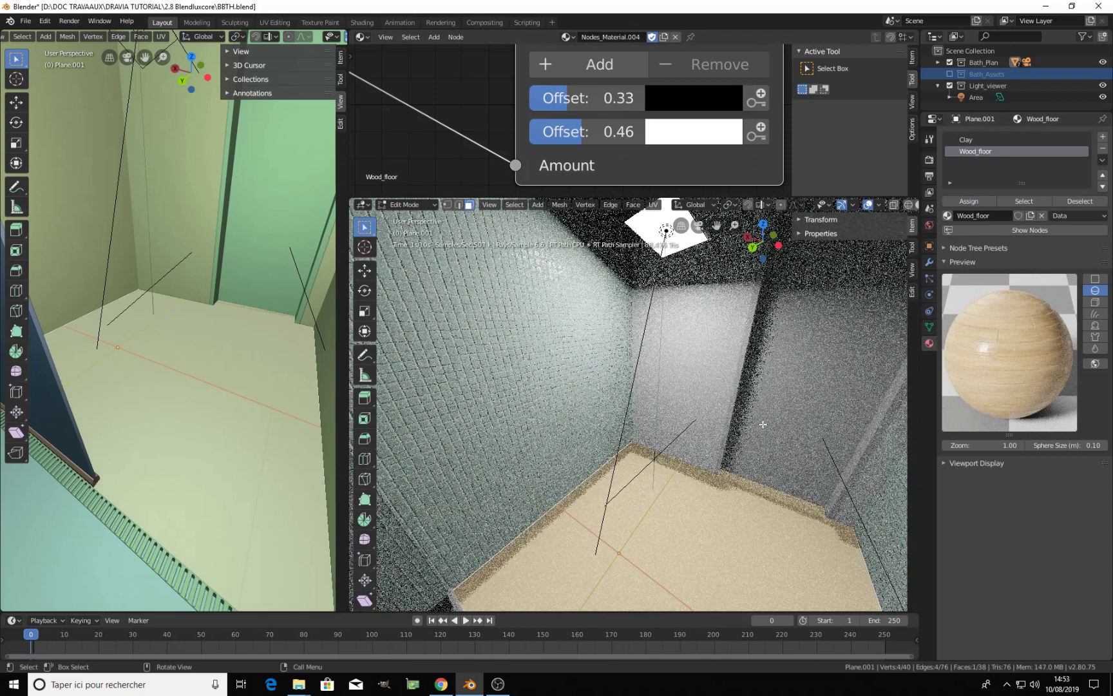
scroll(860, 205, down, 3)
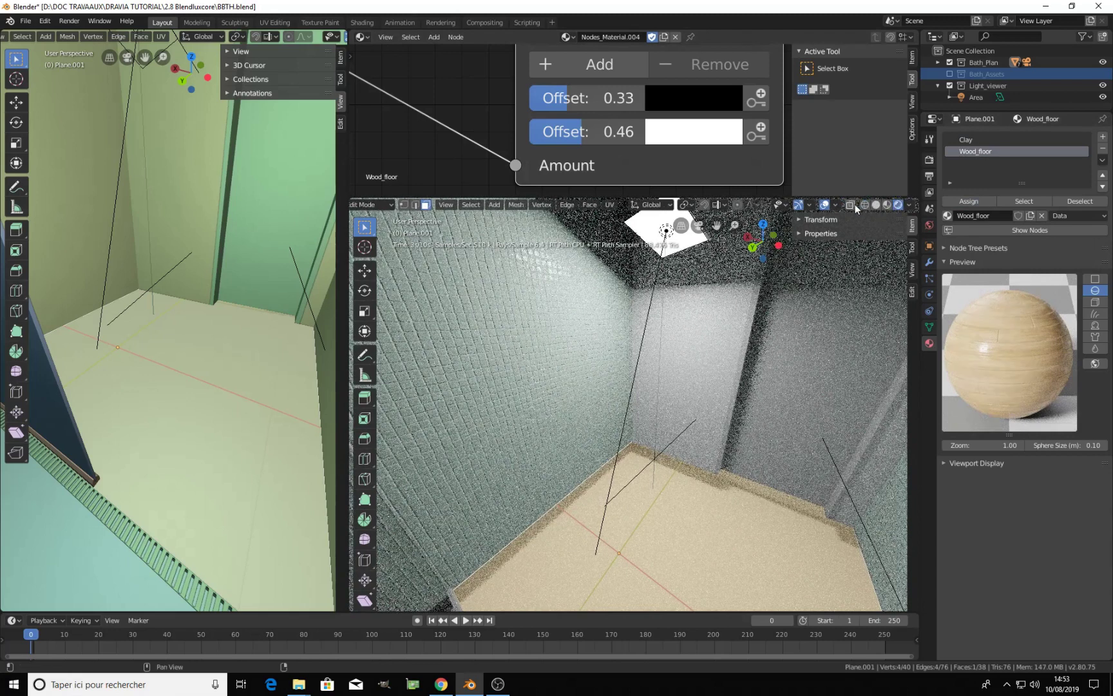
click(876, 204)
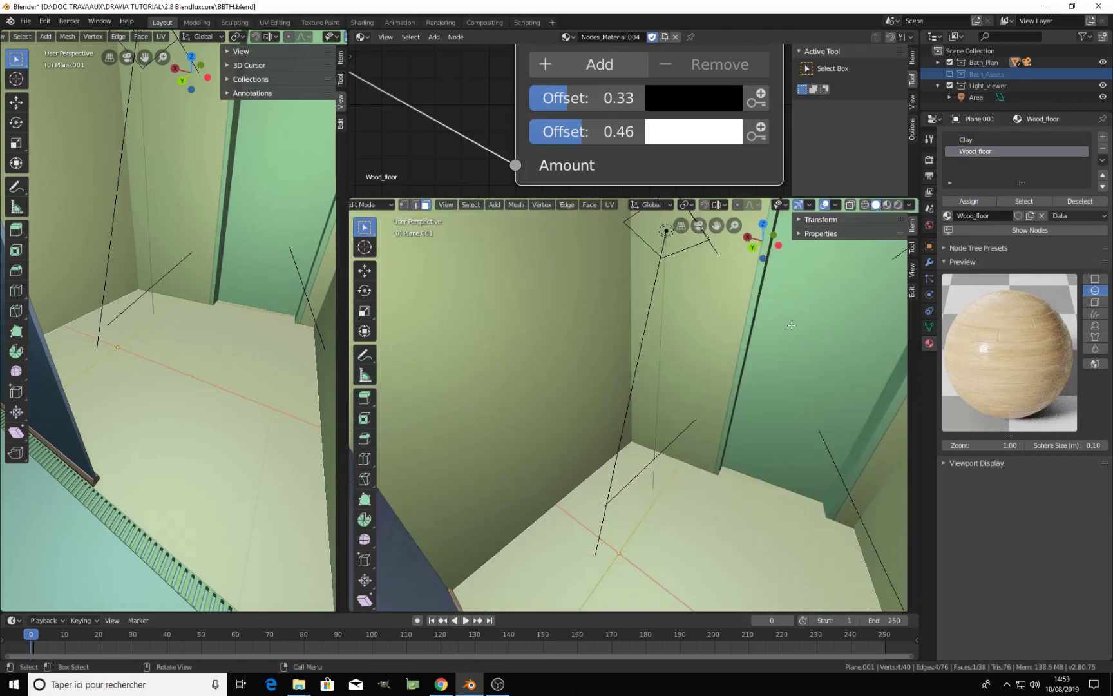
key(Tab)
middle_drag(753, 402, 714, 458)
scroll(898, 203, down, 3)
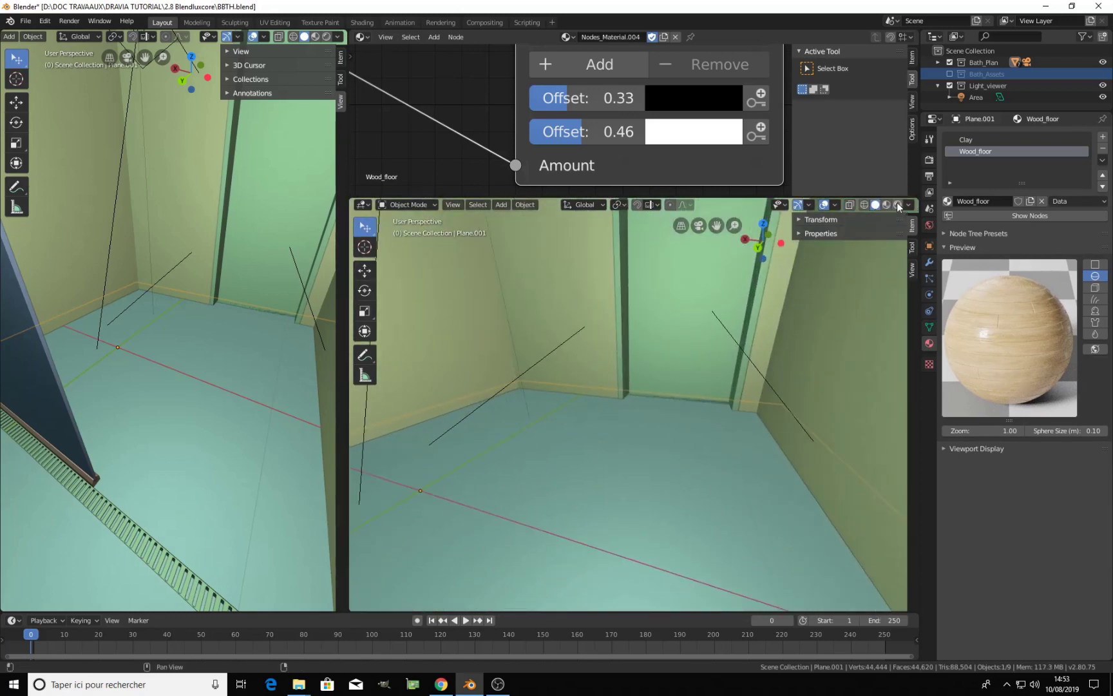
click(896, 205)
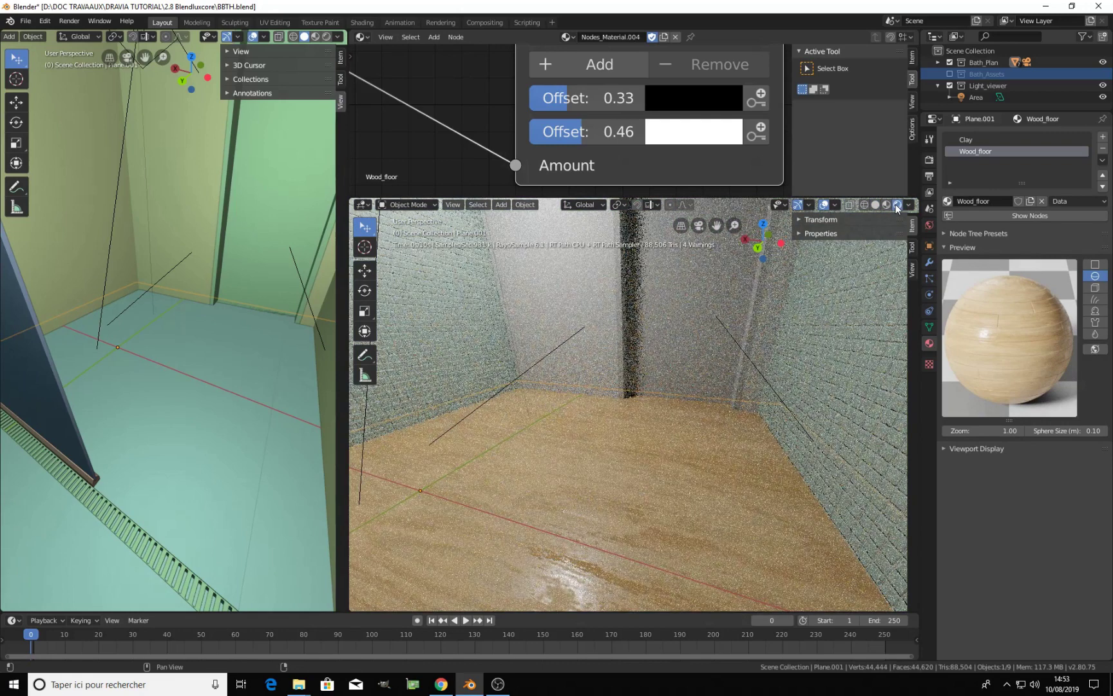
mouse_move(605, 465)
middle_down()
mouse_move(656, 506)
mouse_move(618, 432)
mouse_move(633, 458)
mouse_move(676, 440)
mouse_move(656, 484)
mouse_move(721, 539)
mouse_move(688, 481)
mouse_move(698, 457)
middle_up()
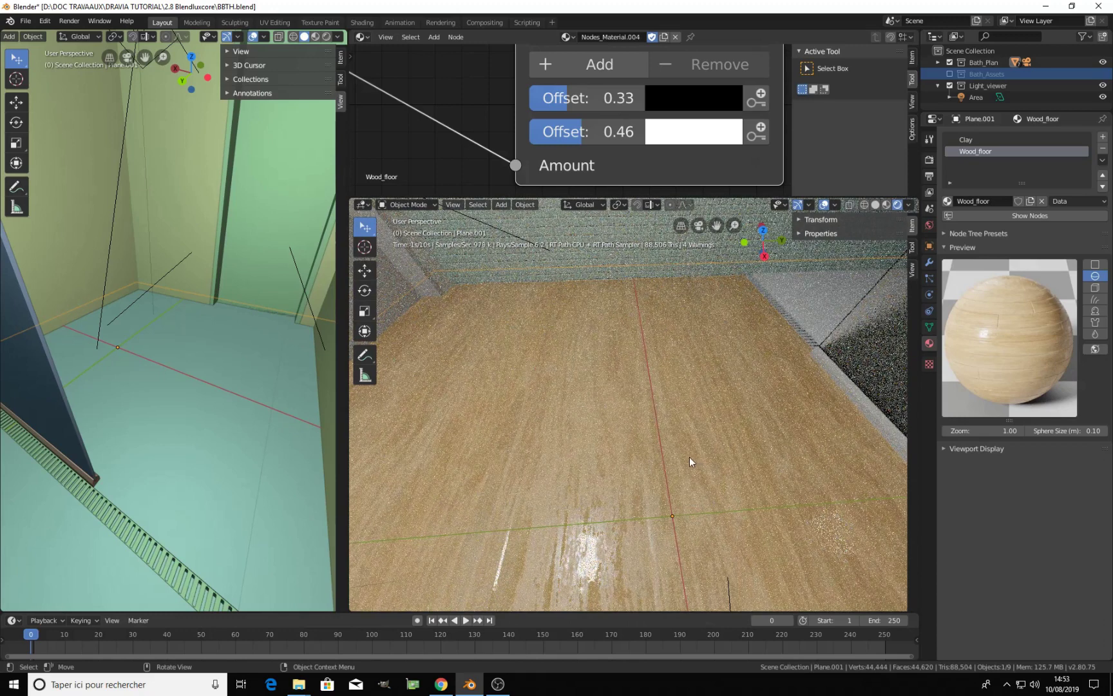
middle_drag(654, 473, 685, 468)
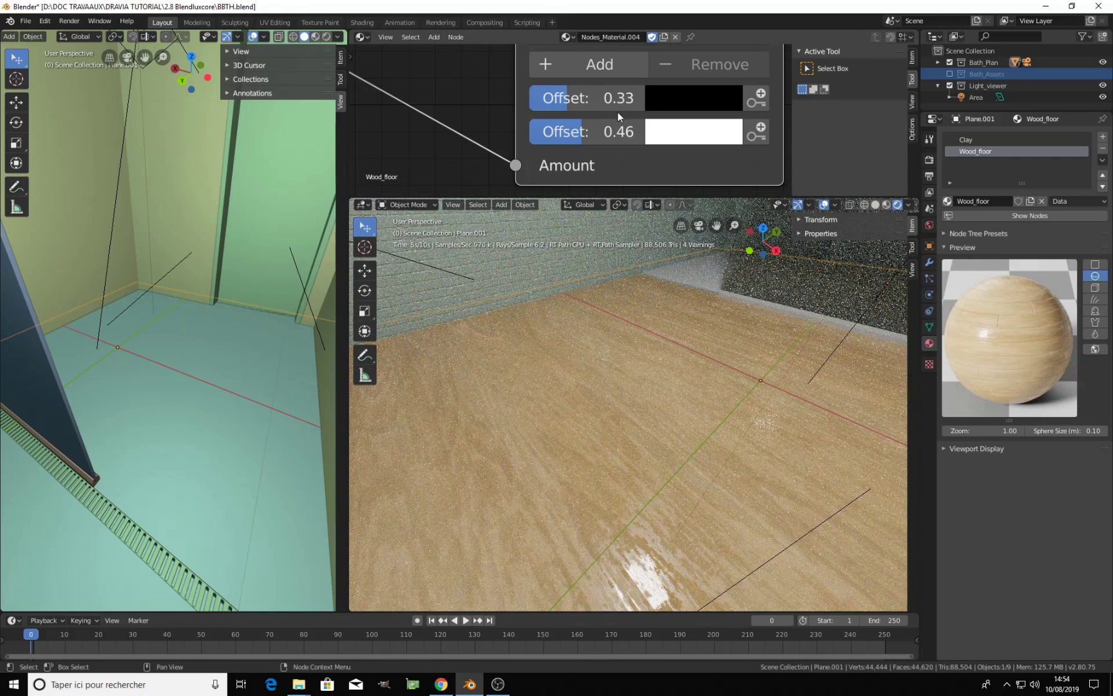
Add a 2D Mapping node to the Wood_09_2K image texture of the Wood_floor material
scroll(618, 111, down, 8)
scroll(611, 124, up, 3)
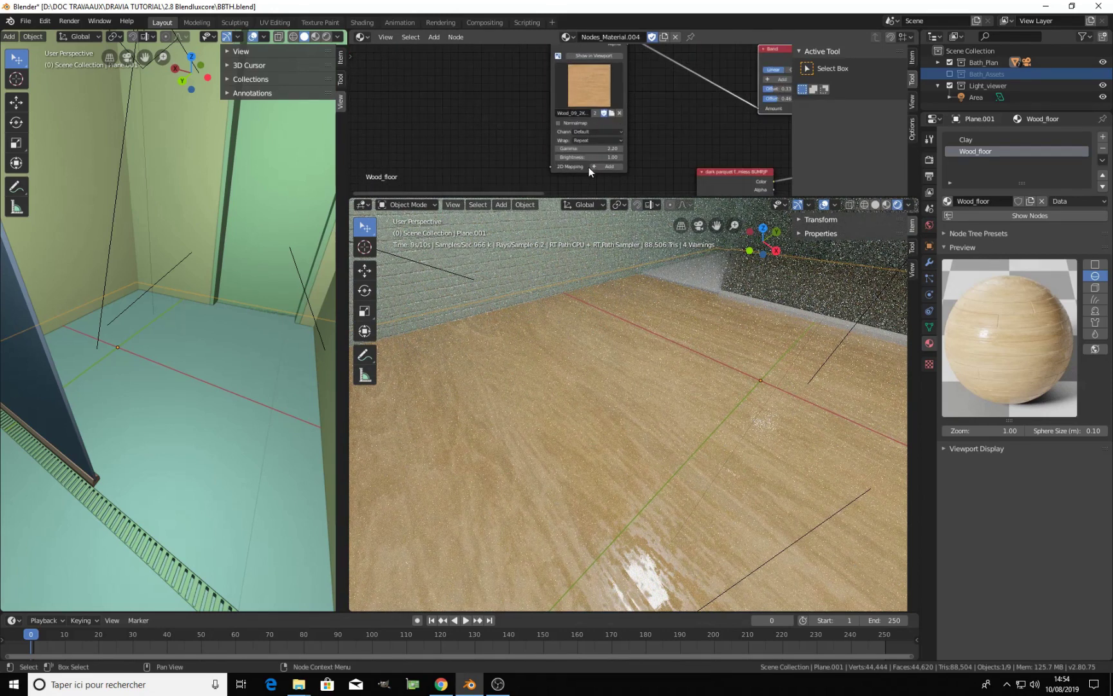
scroll(618, 142, up, 2)
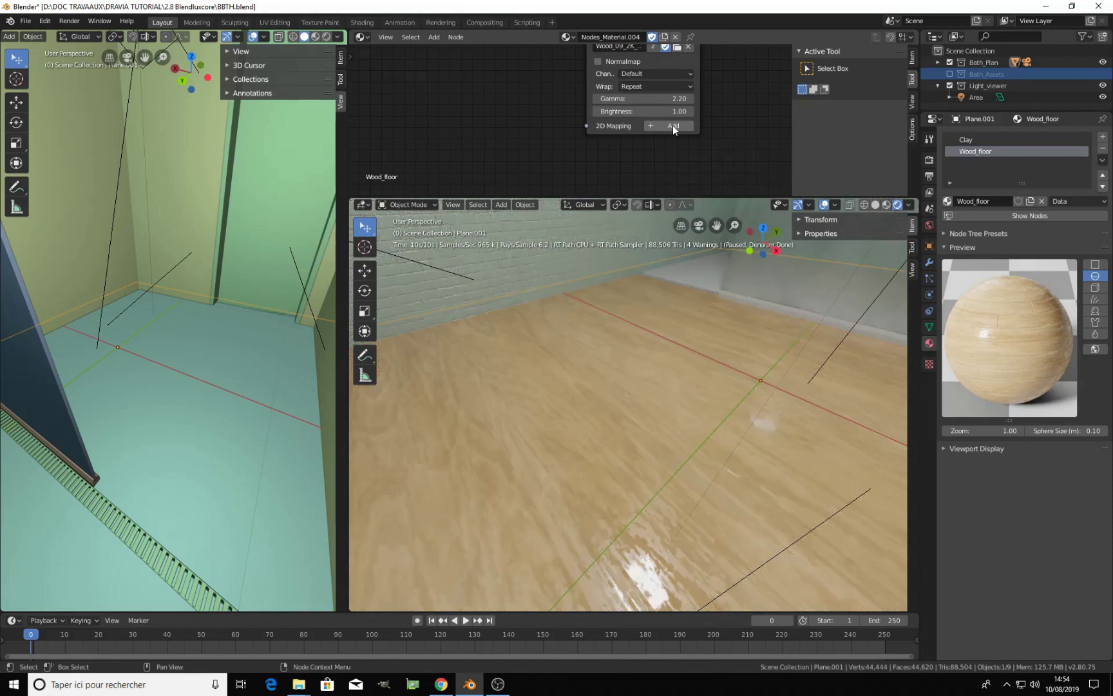
click(672, 125)
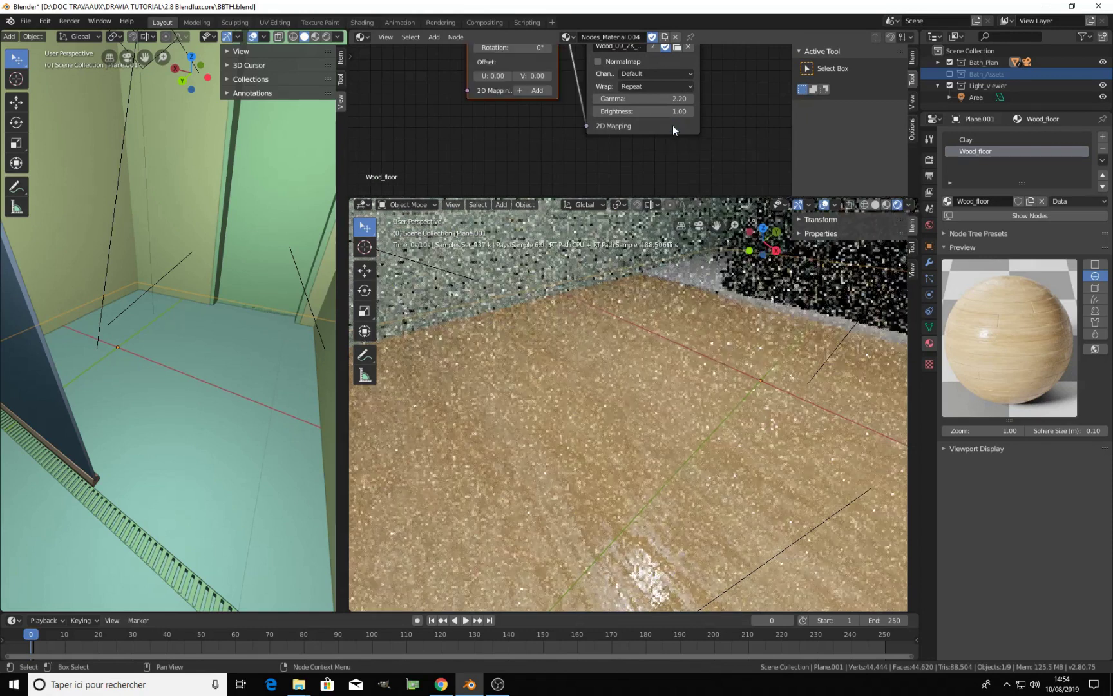
Move the 2D Mapping node clear of the texture node, set its rotation to 90° and preview the floor rendered
click(876, 204)
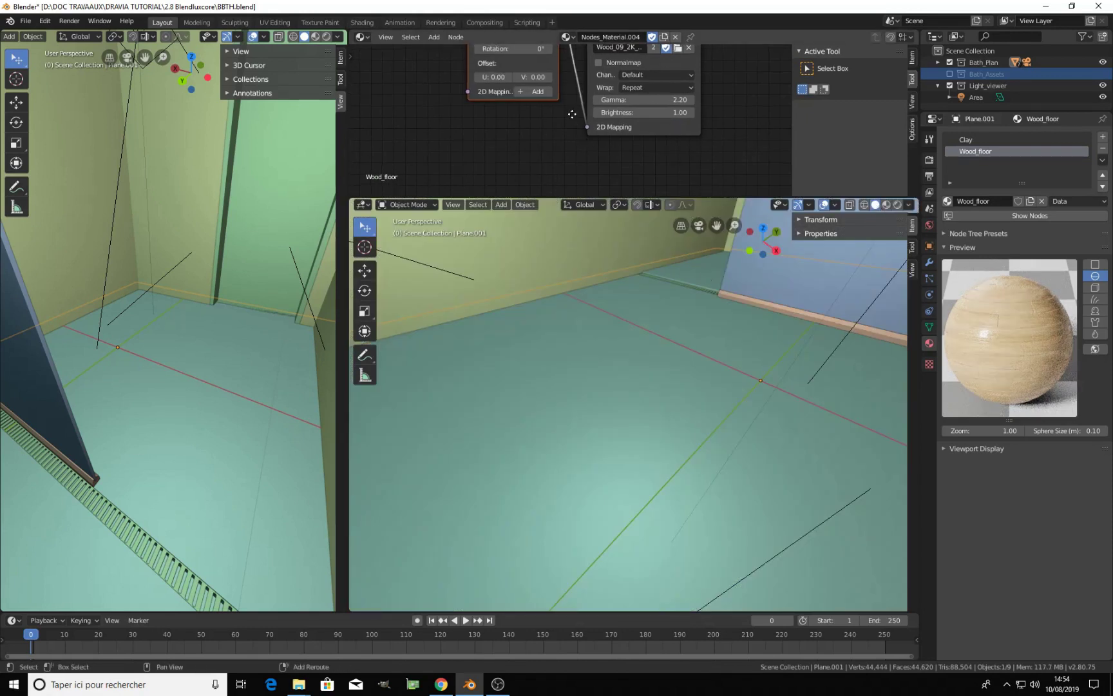
middle_drag(528, 48, 613, 119)
drag(603, 59, 526, 102)
scroll(580, 129, down, 3)
middle_drag(571, 158, 572, 123)
scroll(618, 73, up, 3)
scroll(571, 122, up, 1)
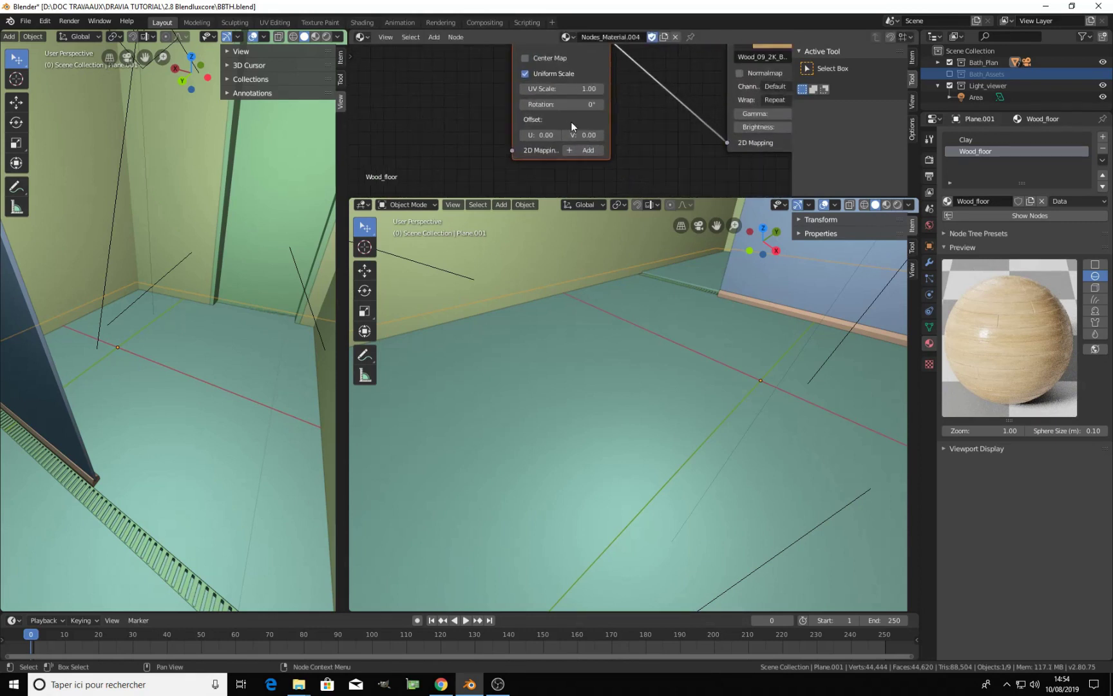
click(566, 106)
click(897, 204)
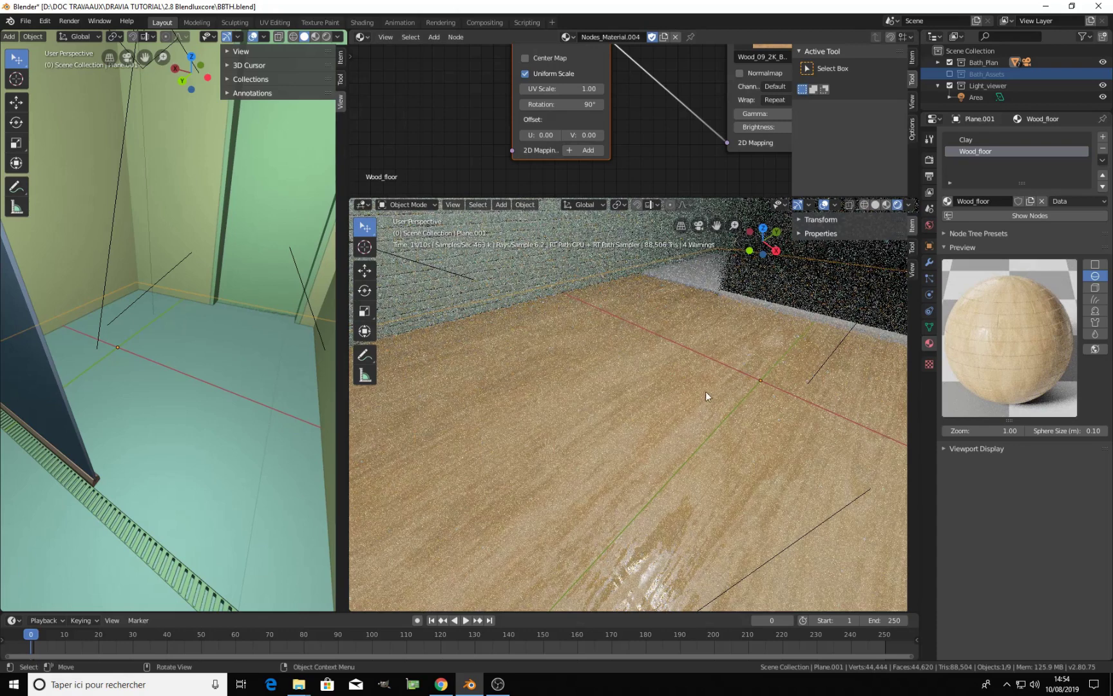
middle_drag(671, 416, 741, 399)
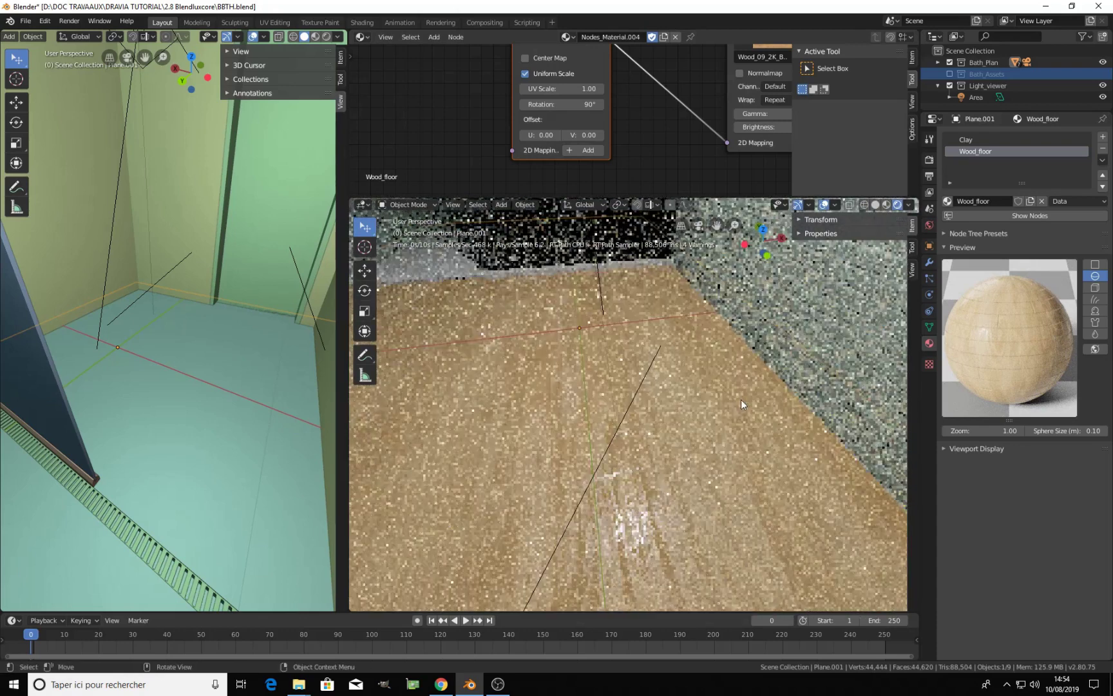
Inspect the rendered wood floor and look over the texture and bump nodes of the Wood_floor material
middle_drag(675, 411, 721, 397)
scroll(653, 101, down, 5)
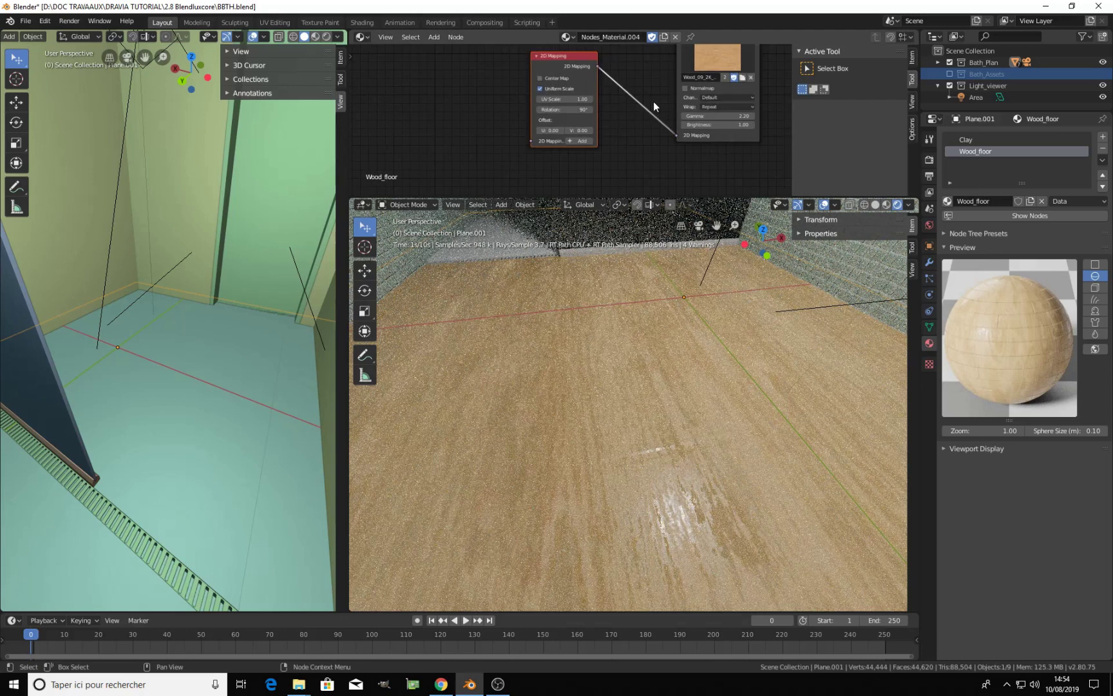
drag(686, 108, 614, 121)
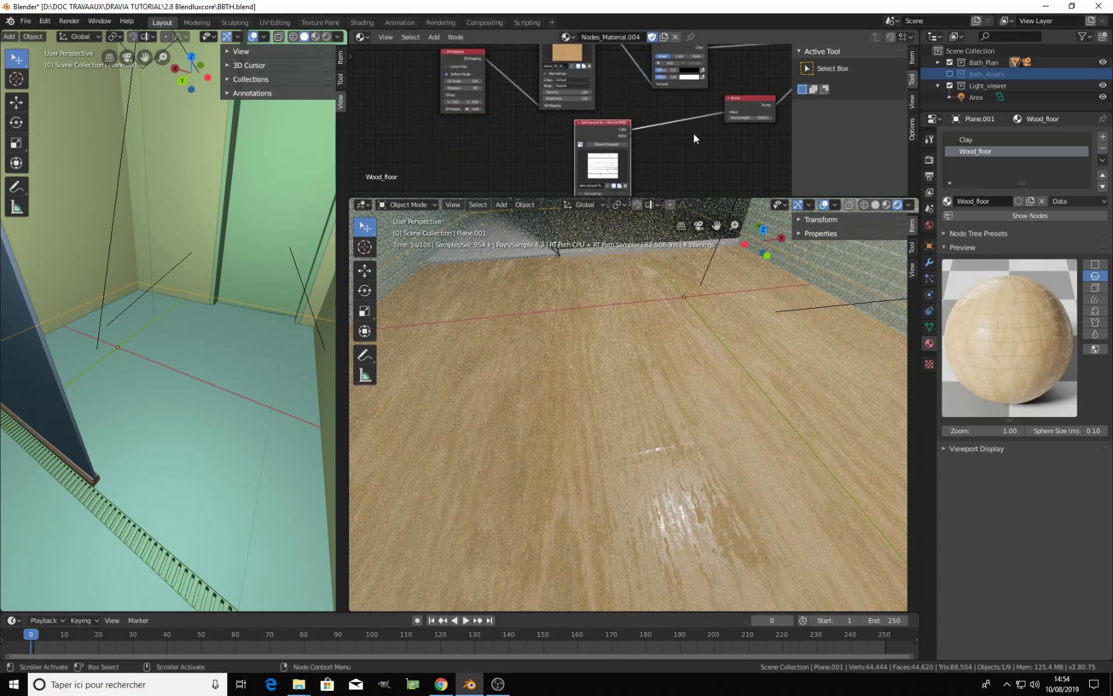
middle_drag(686, 128, 613, 164)
middle_drag(661, 132, 655, 140)
drag(527, 167, 585, 145)
scroll(617, 152, up, 2)
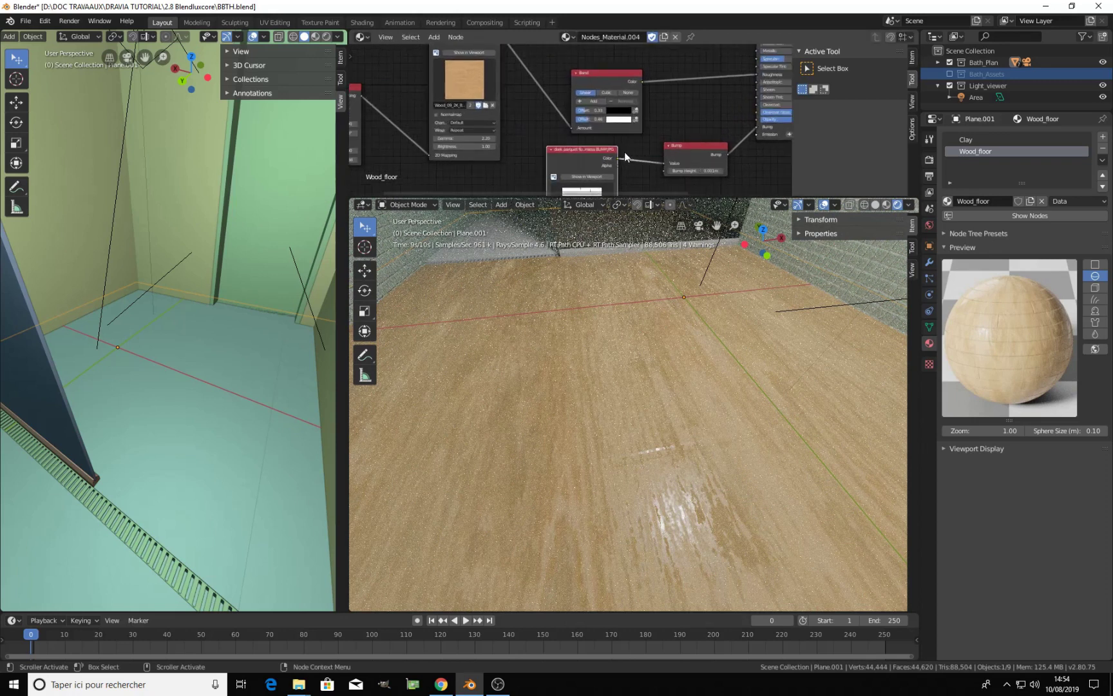
Link the Color output of the dark parquet BUMP image to the Disney material's Base Color and preview the floor in rendered shading
click(874, 204)
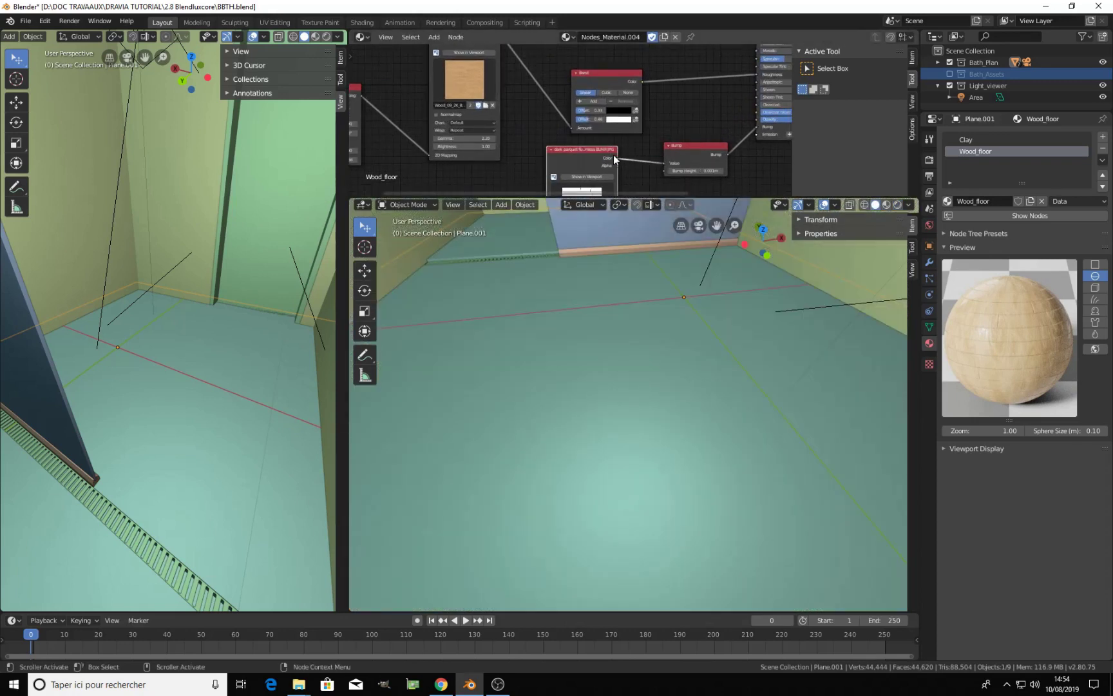
scroll(591, 150, up, 2)
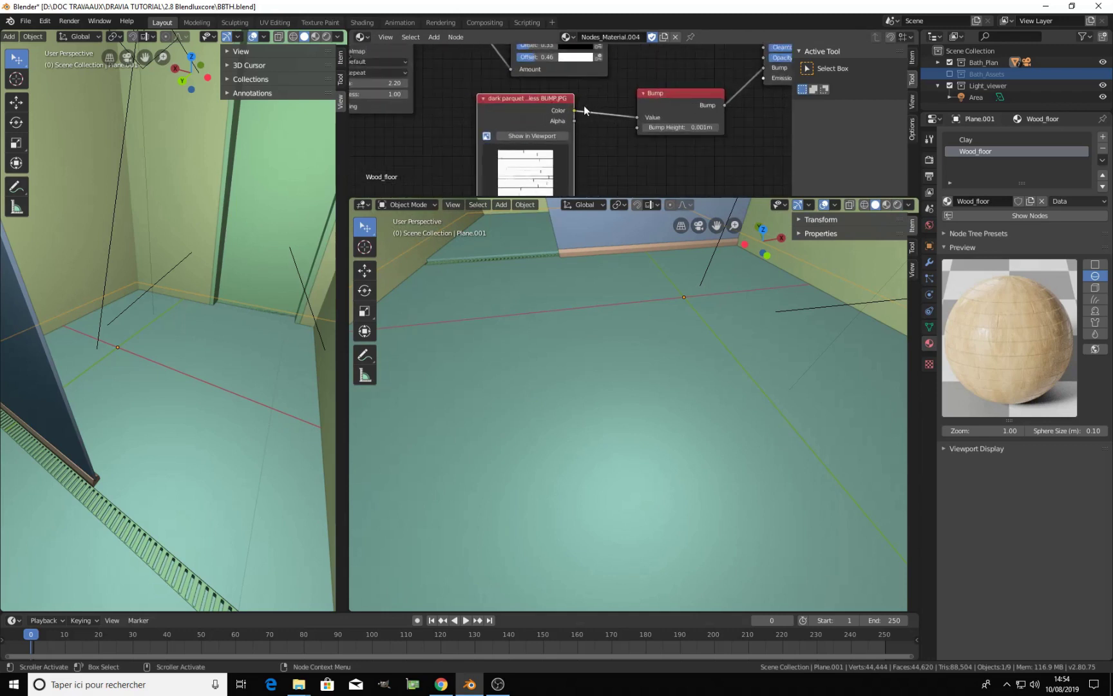
scroll(584, 110, down, 2)
drag(542, 163, 641, 91)
scroll(634, 104, down, 3)
middle_drag(634, 104, 640, 144)
drag(559, 187, 663, 88)
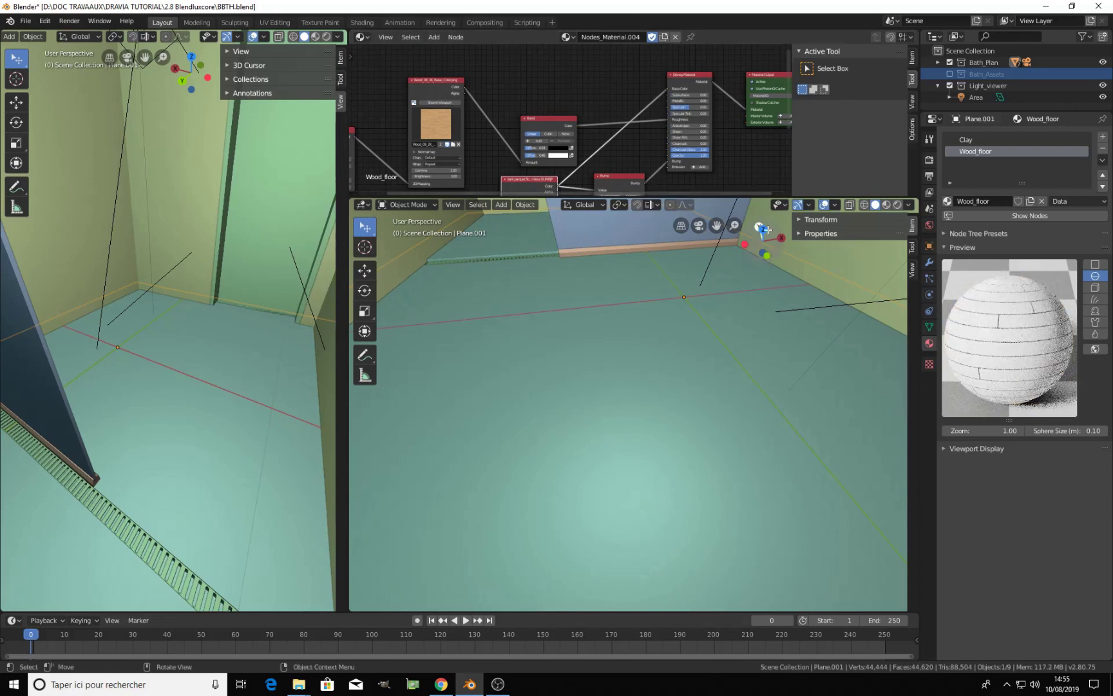
click(896, 205)
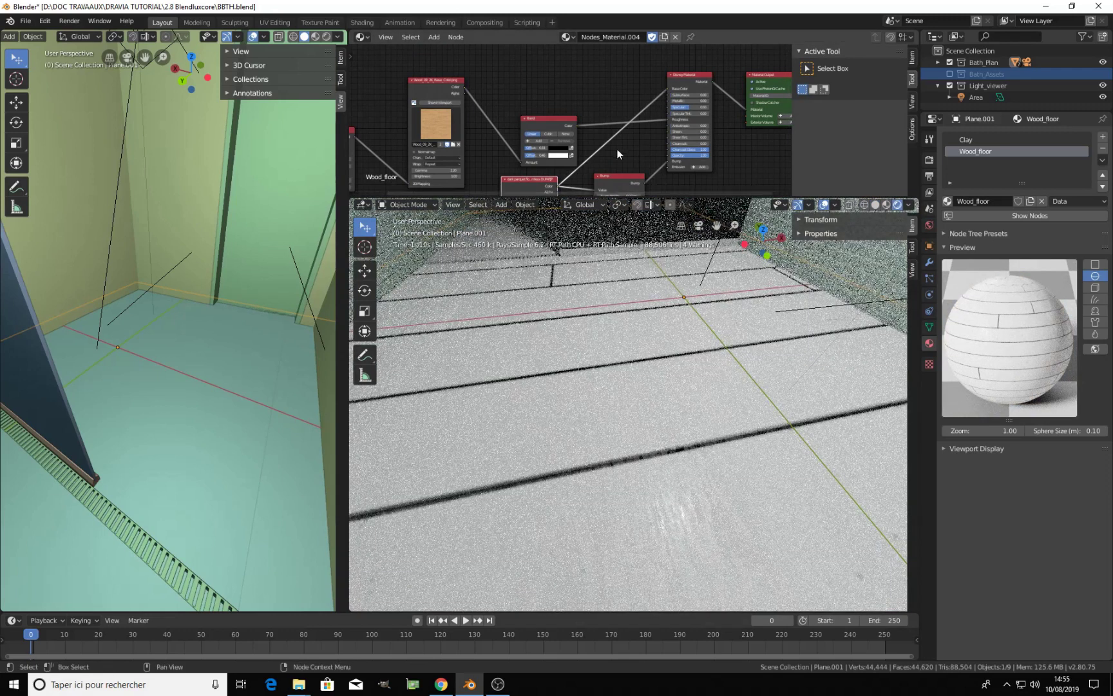
Move the 2D Mapping node below the wood texture and connect it to the 2D Mapping input of the dark parquet BUMP image
scroll(583, 136, down, 3)
middle_drag(597, 174, 643, 114)
middle_drag(566, 144, 618, 121)
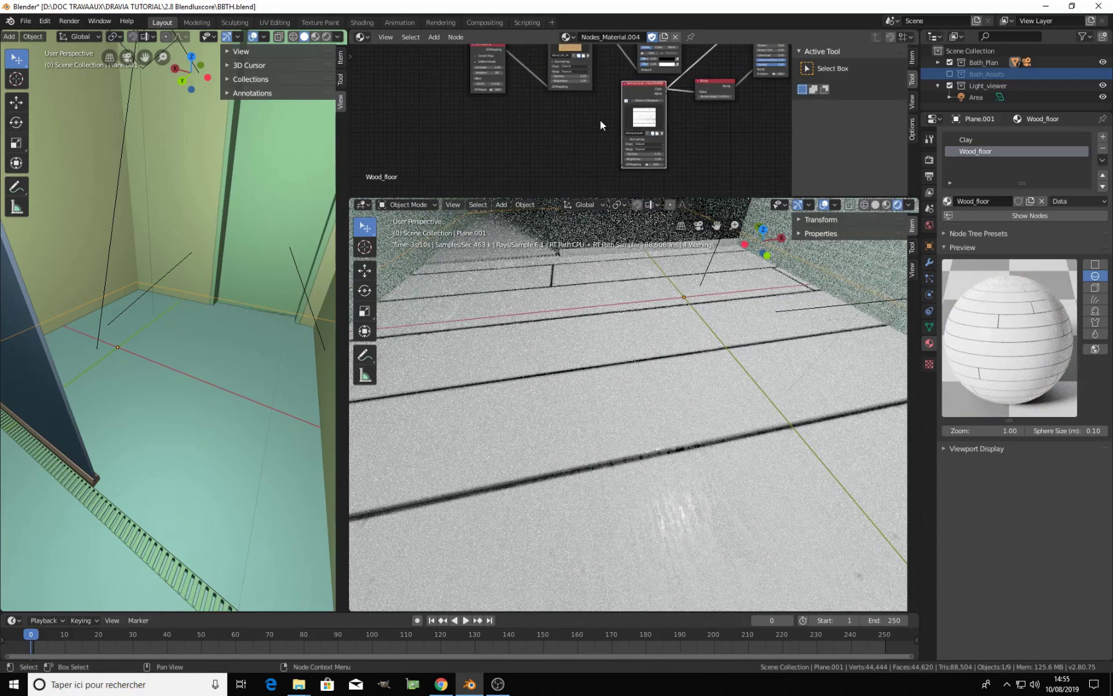
drag(494, 50, 500, 126)
scroll(540, 152, up, 3)
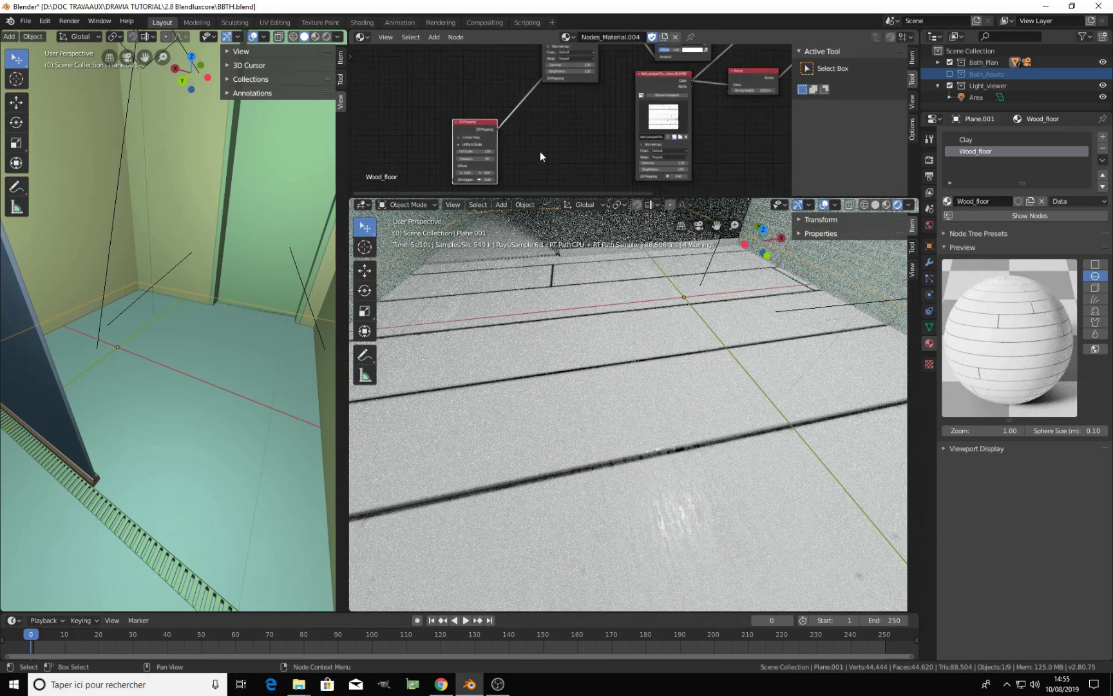
middle_drag(541, 144, 534, 98)
scroll(516, 101, up, 2)
drag(458, 73, 644, 141)
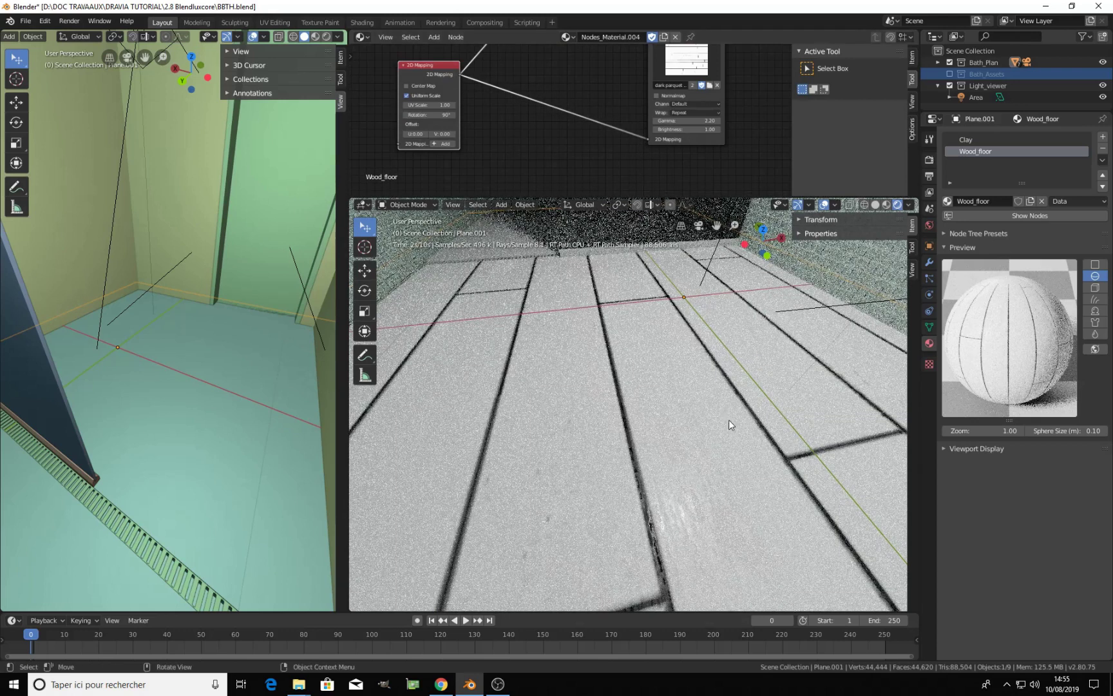
Set the UV scale of the 2D Mapping node to 2 and refresh the rendered preview of the floor
middle_drag(724, 406, 759, 425)
middle_drag(539, 130, 653, 157)
scroll(606, 130, up, 4)
scroll(605, 144, up, 2)
click(603, 97)
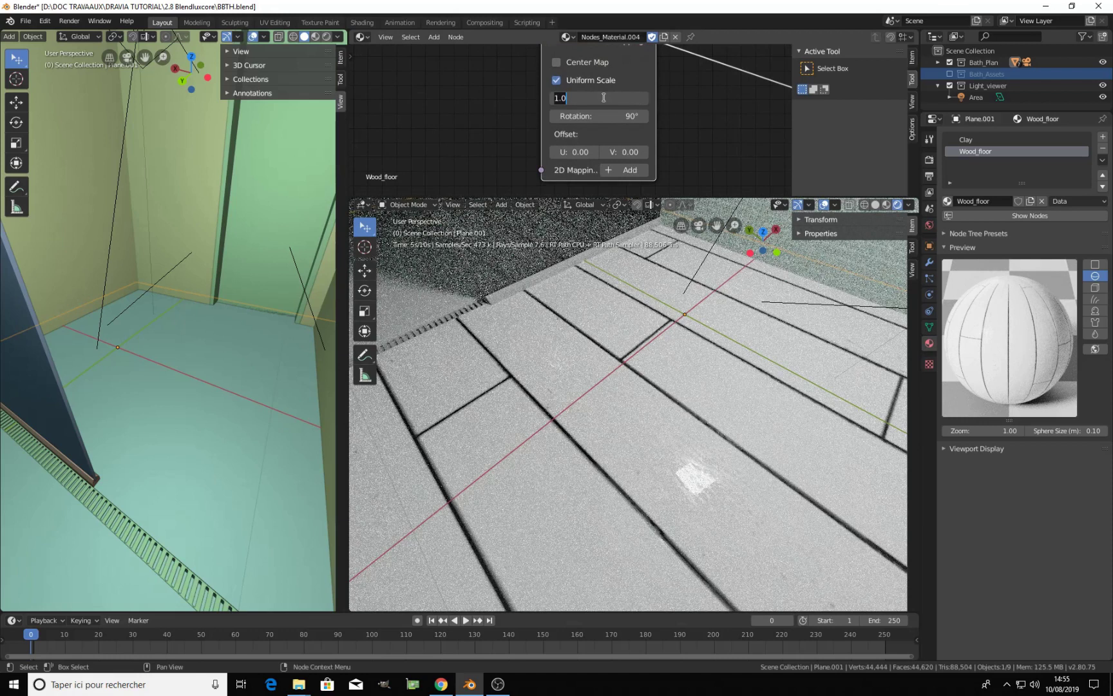
key(Return)
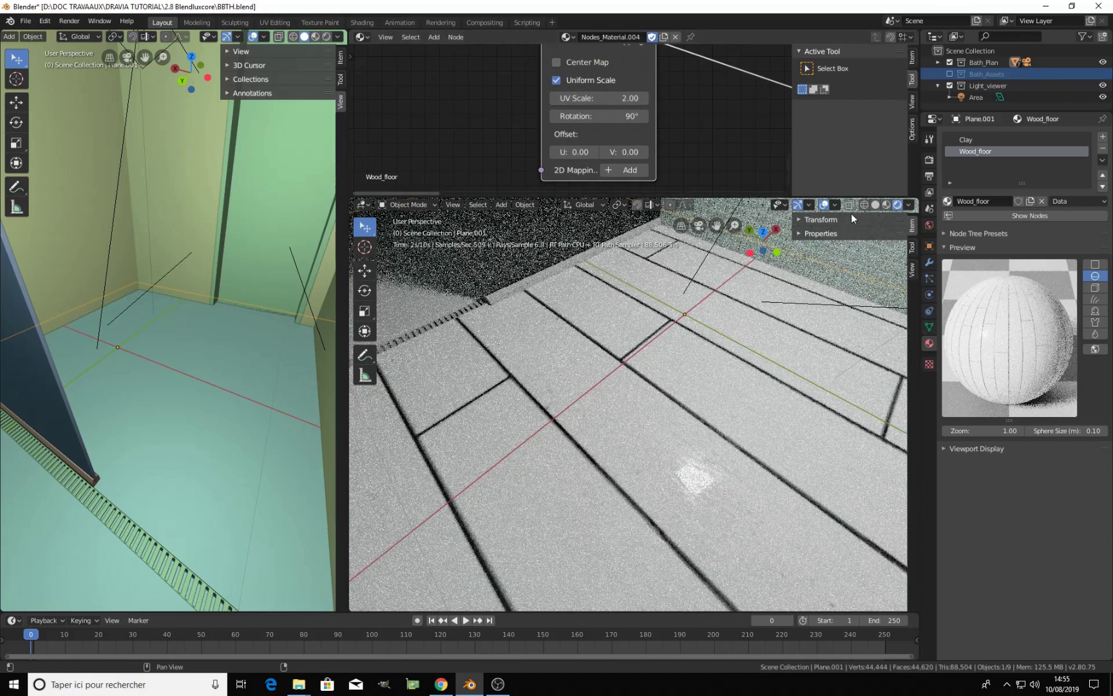
click(875, 205)
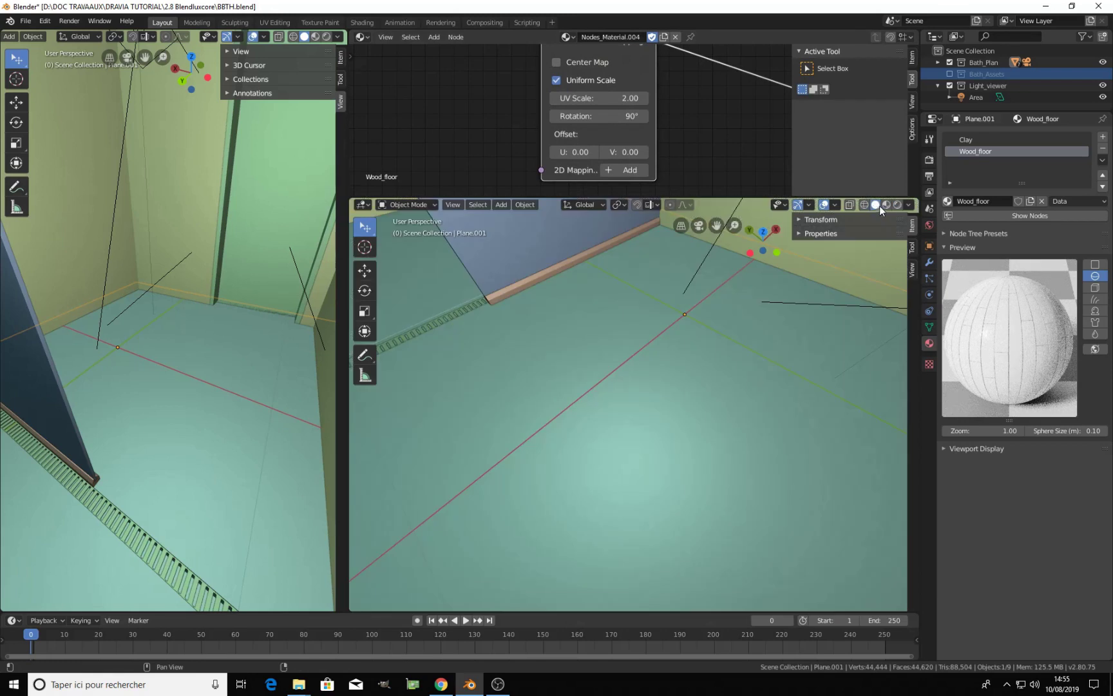
click(896, 205)
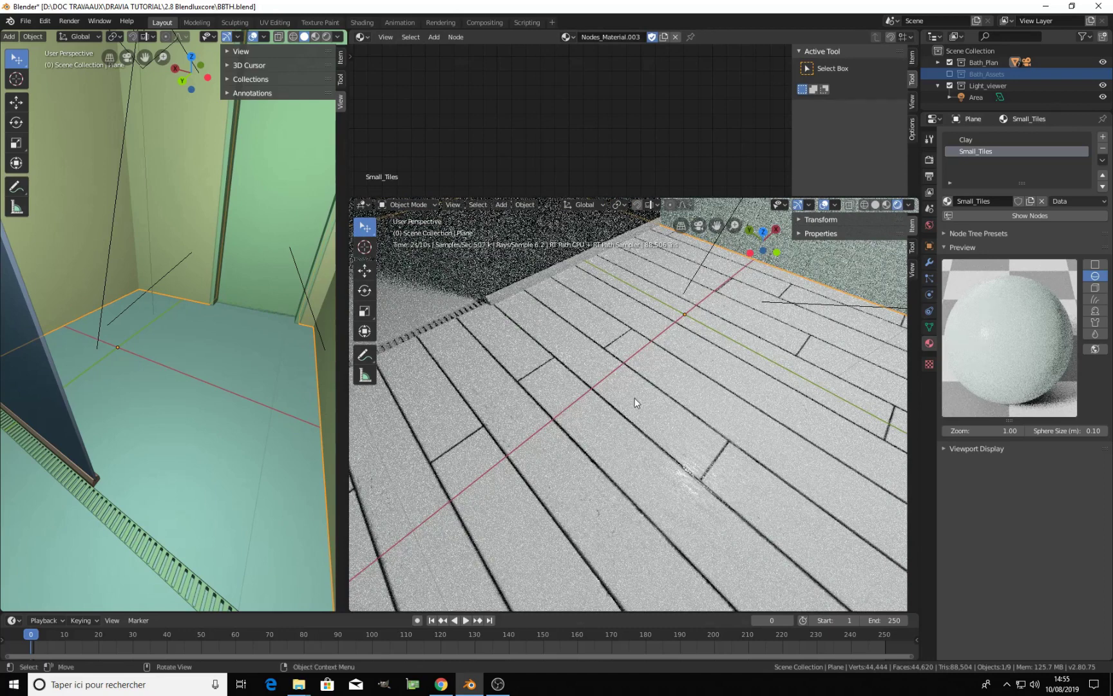
Compare the plank size with the wall tiles and examine the 2D Mapping settings of the Small_Tiles material
scroll(635, 402, down, 4)
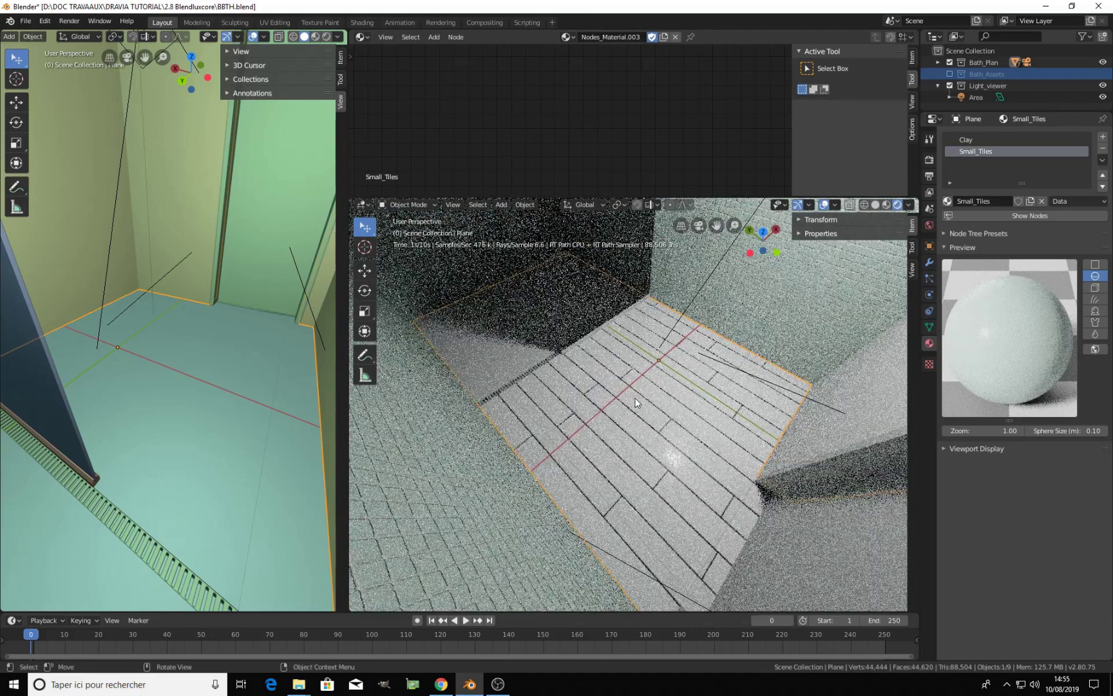
scroll(646, 149, down, 1)
middle_drag(677, 134, 539, 157)
middle_drag(736, 147, 742, 188)
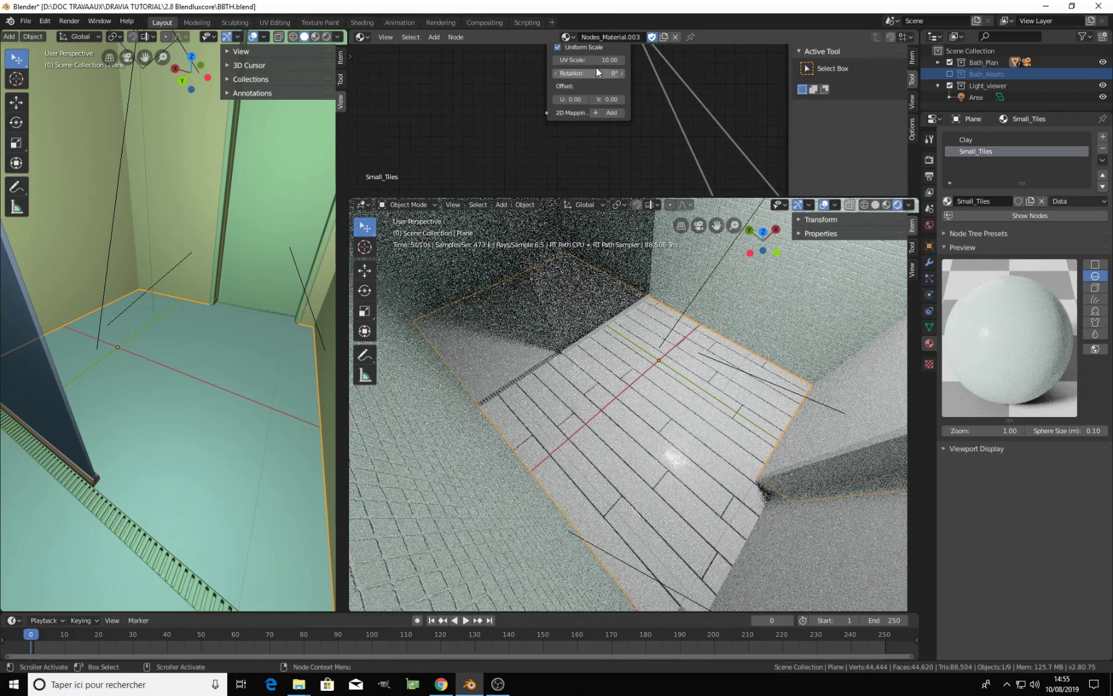
scroll(612, 90, down, 1)
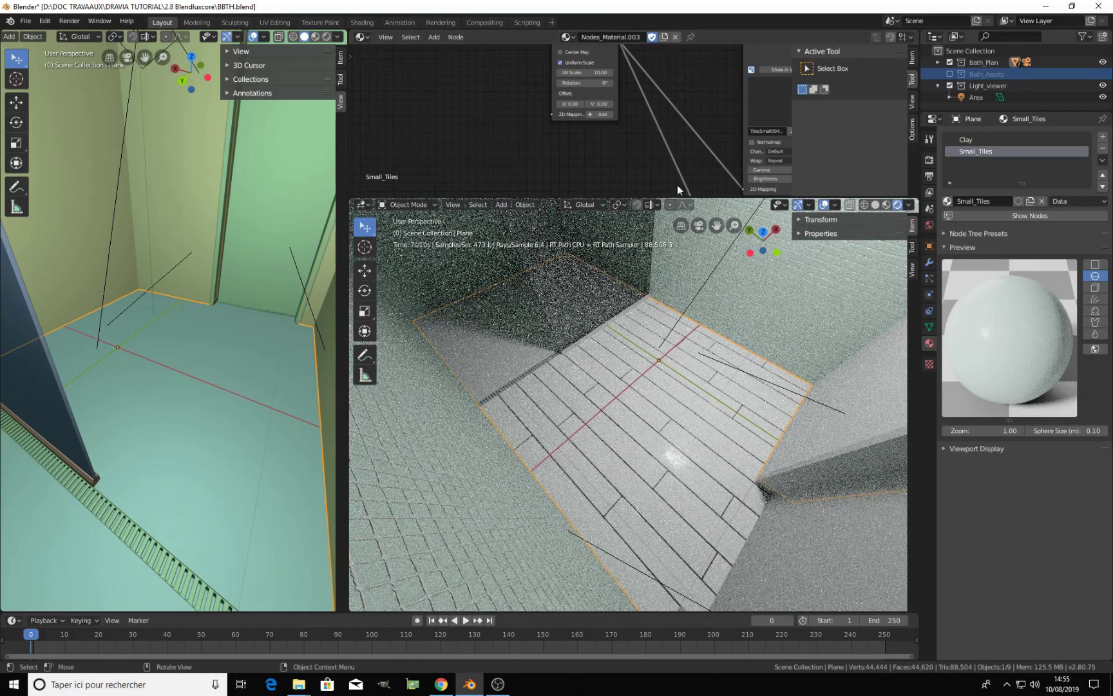
scroll(670, 119, down, 1)
scroll(670, 118, down, 4)
mouse_move(669, 119)
middle_down()
mouse_move(630, 138)
mouse_move(690, 127)
middle_up()
scroll(611, 75, up, 5)
scroll(633, 68, up, 2)
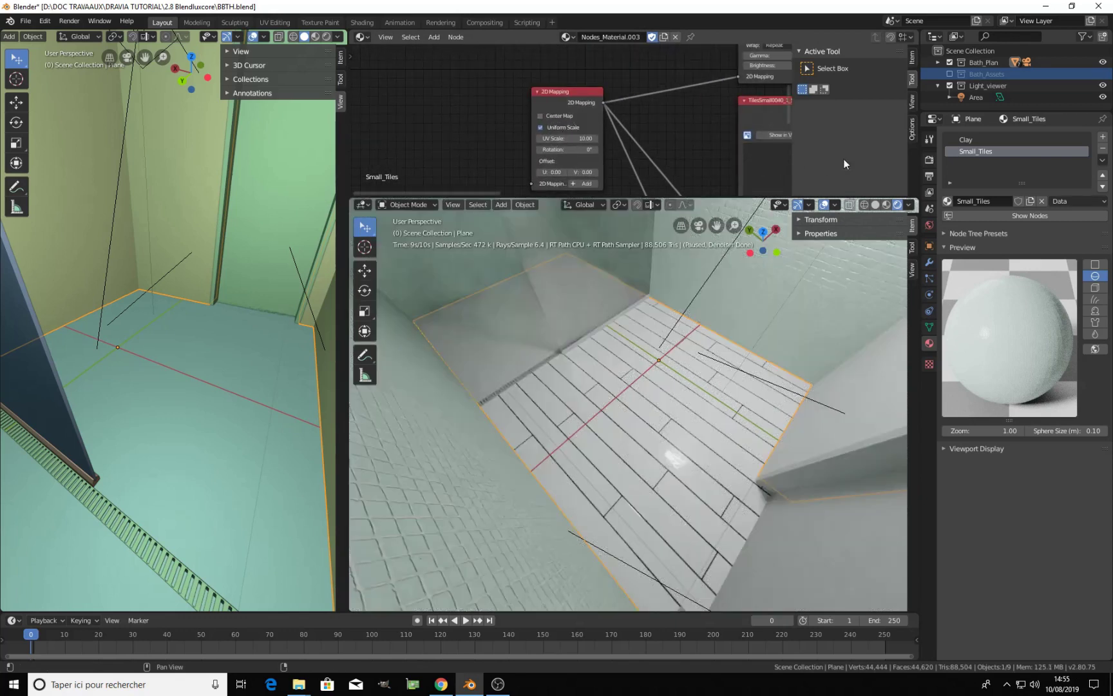
Reselect the wood floor object and set the UV scale of its 2D Mapping node to 3
click(620, 401)
middle_drag(655, 95, 688, 82)
middle_drag(604, 187, 642, 116)
scroll(643, 116, up, 5)
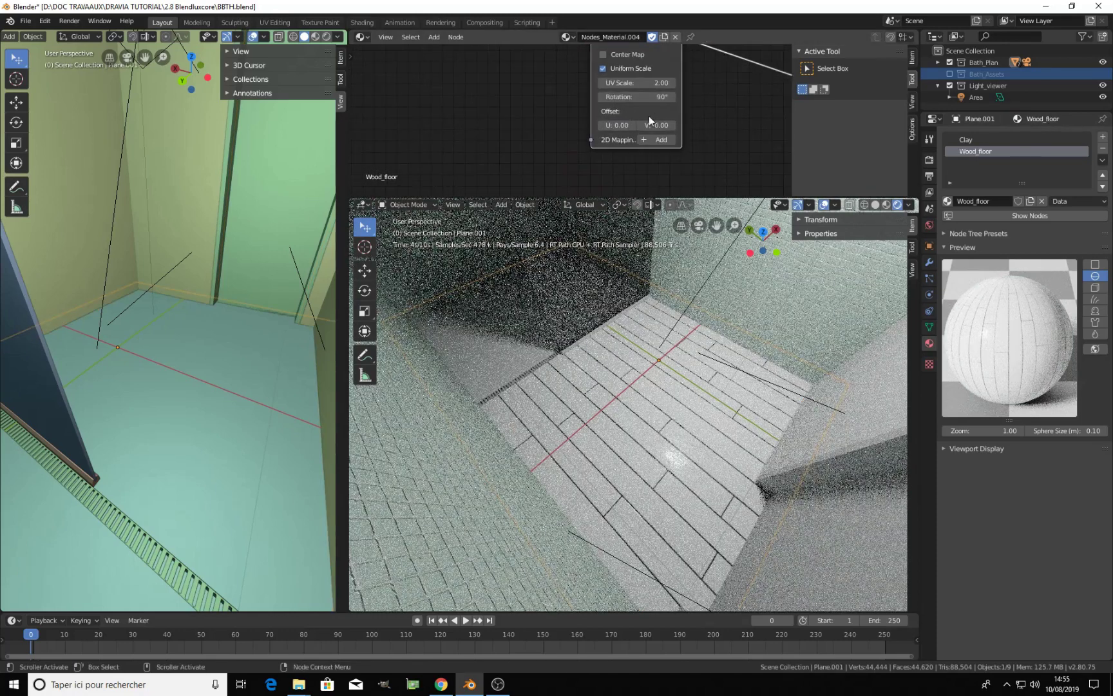
click(651, 84)
text(3)
key(Return)
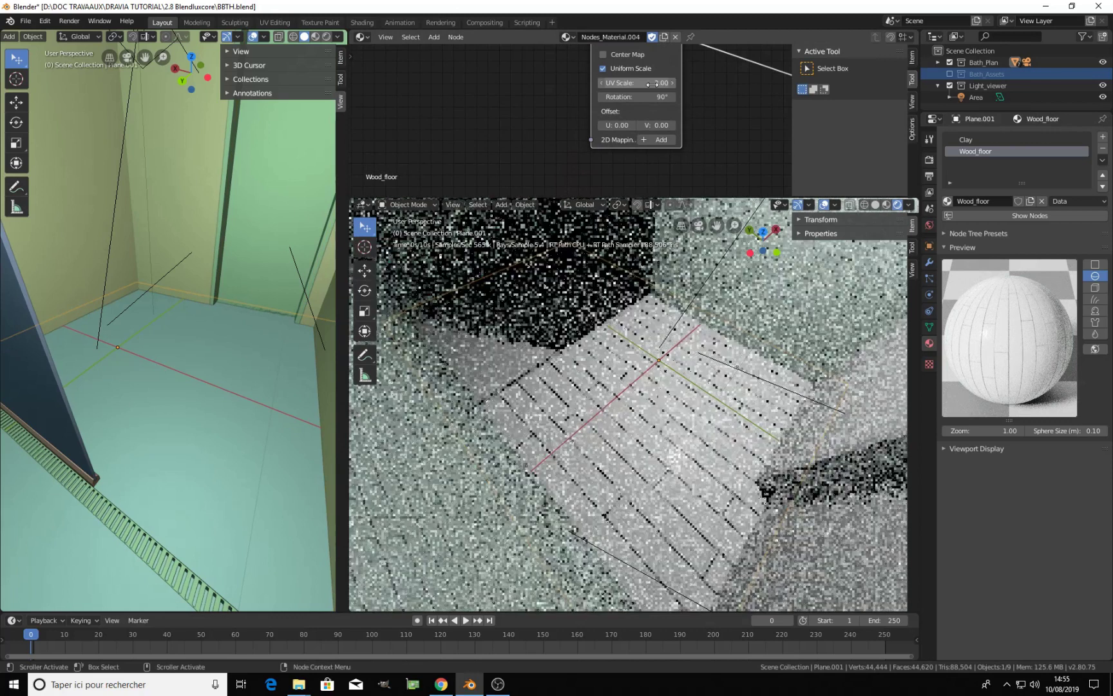
click(874, 204)
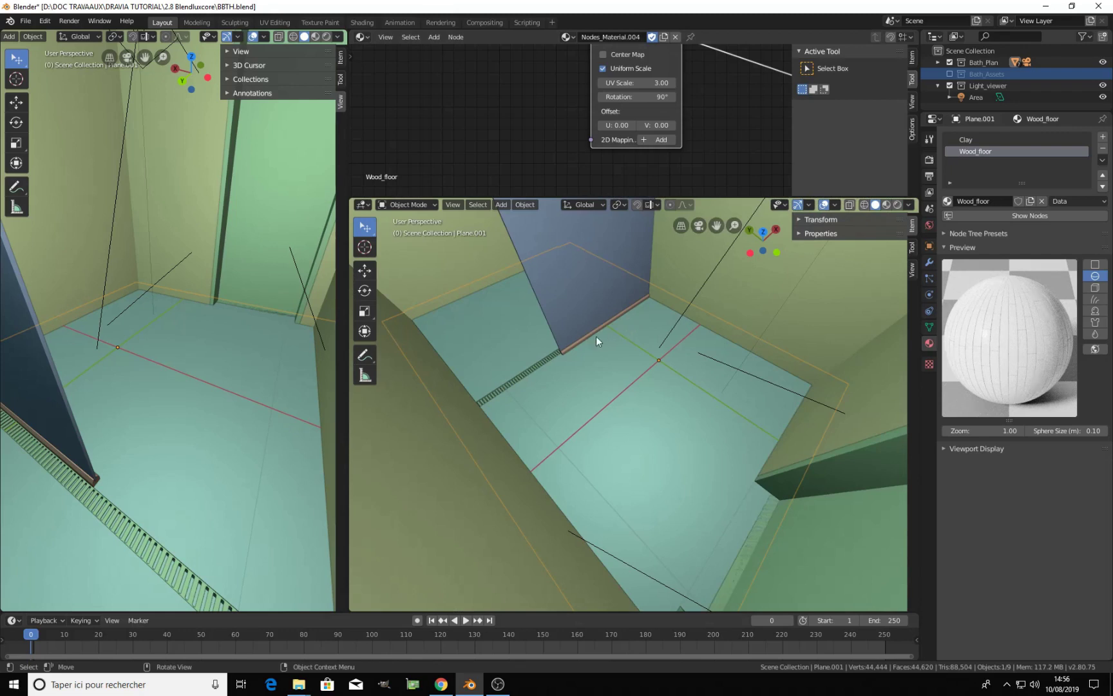
Save the Blender file and preview the rescaled planks up close in rendered shading
scroll(627, 125, down, 3)
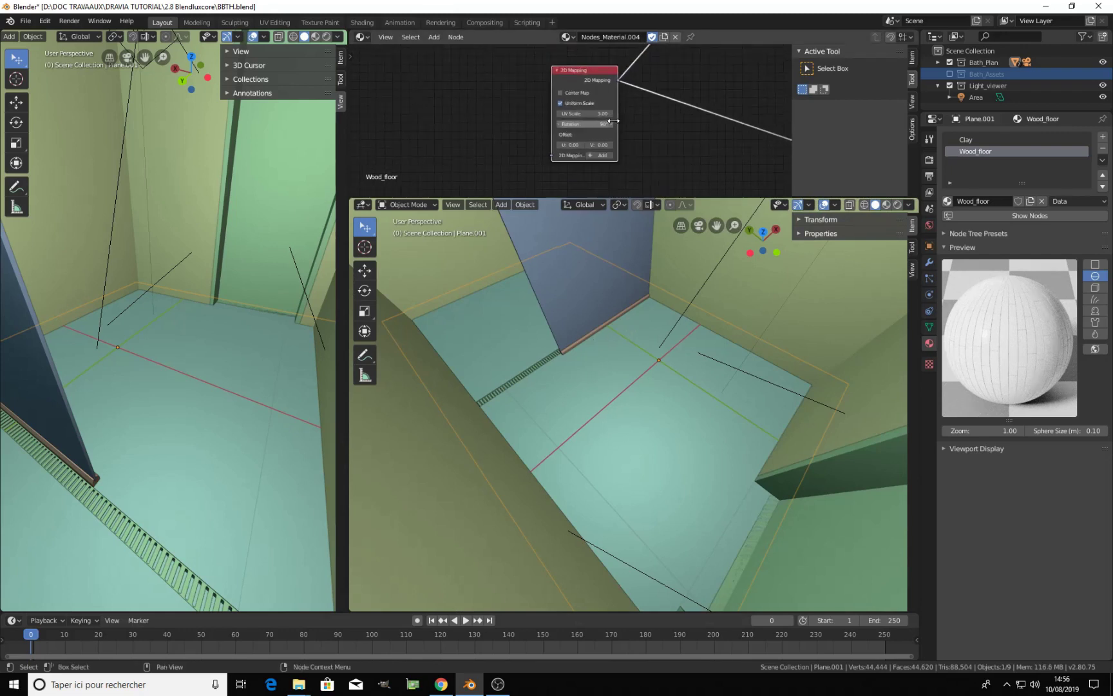
scroll(627, 125, up, 2)
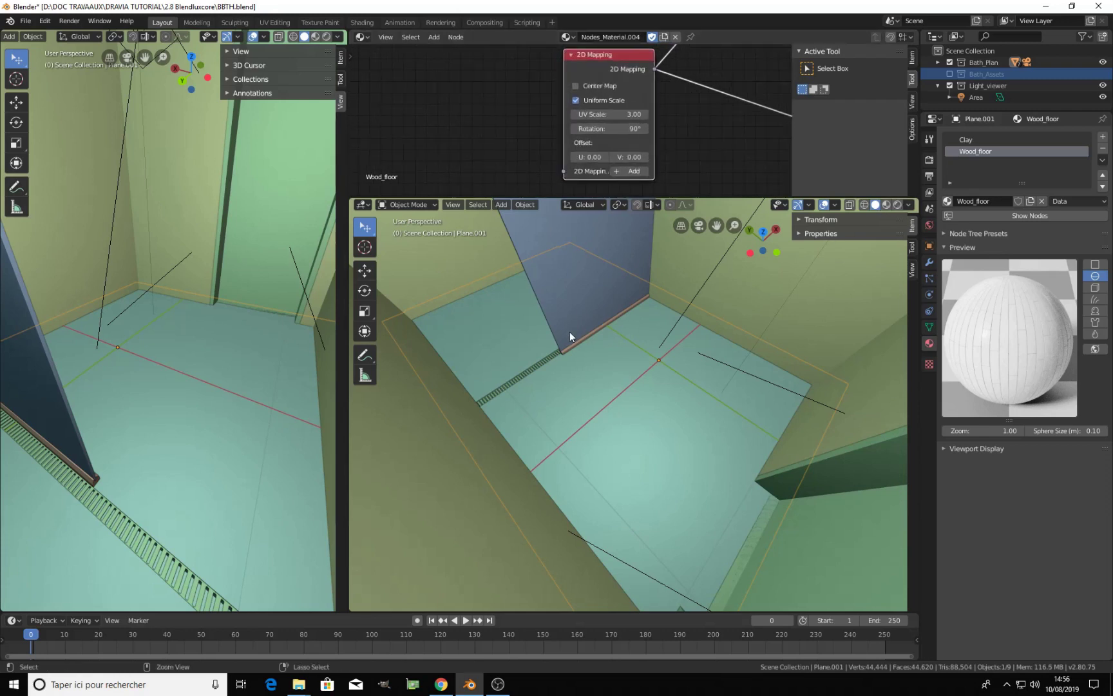
key(ctrl+s)
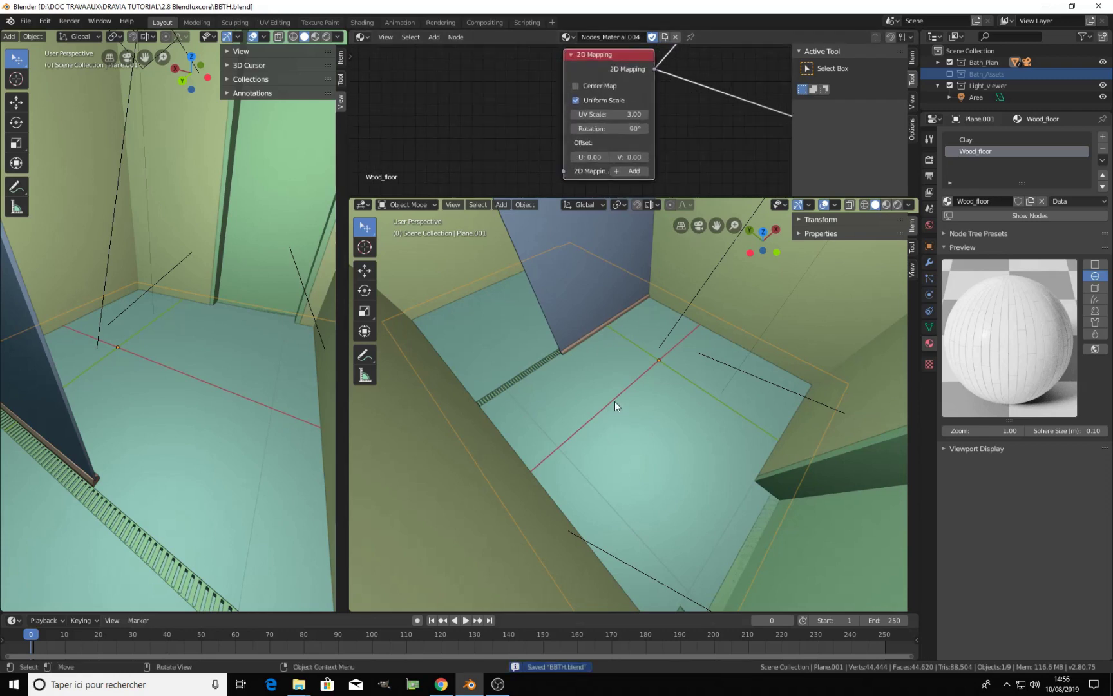
click(897, 205)
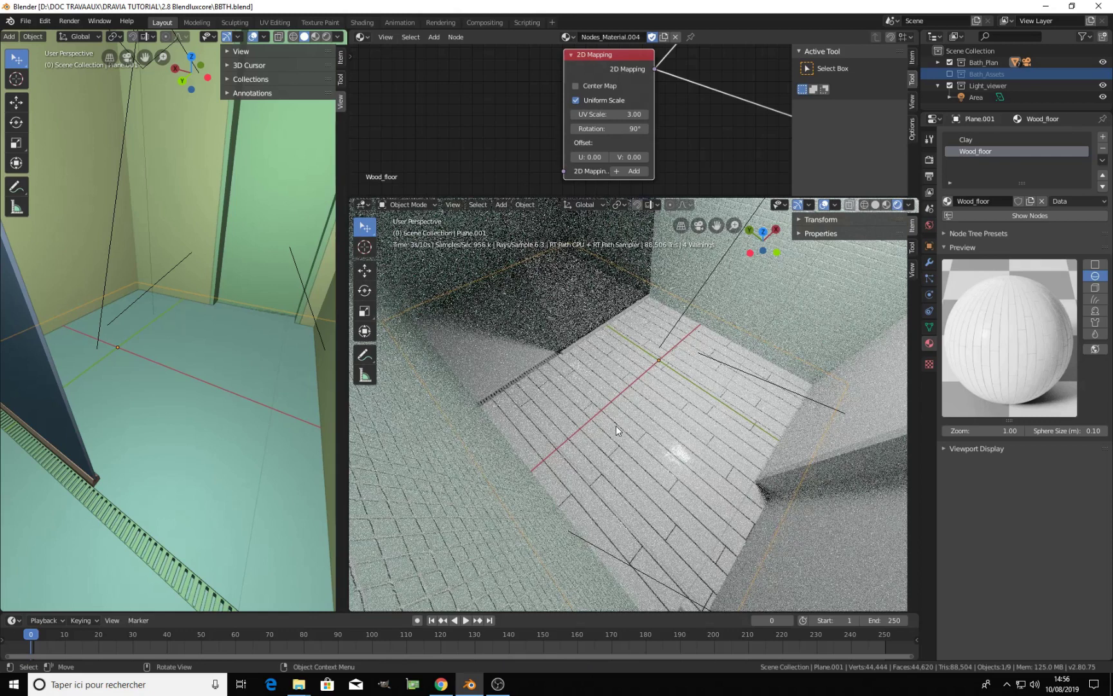
scroll(624, 435, up, 3)
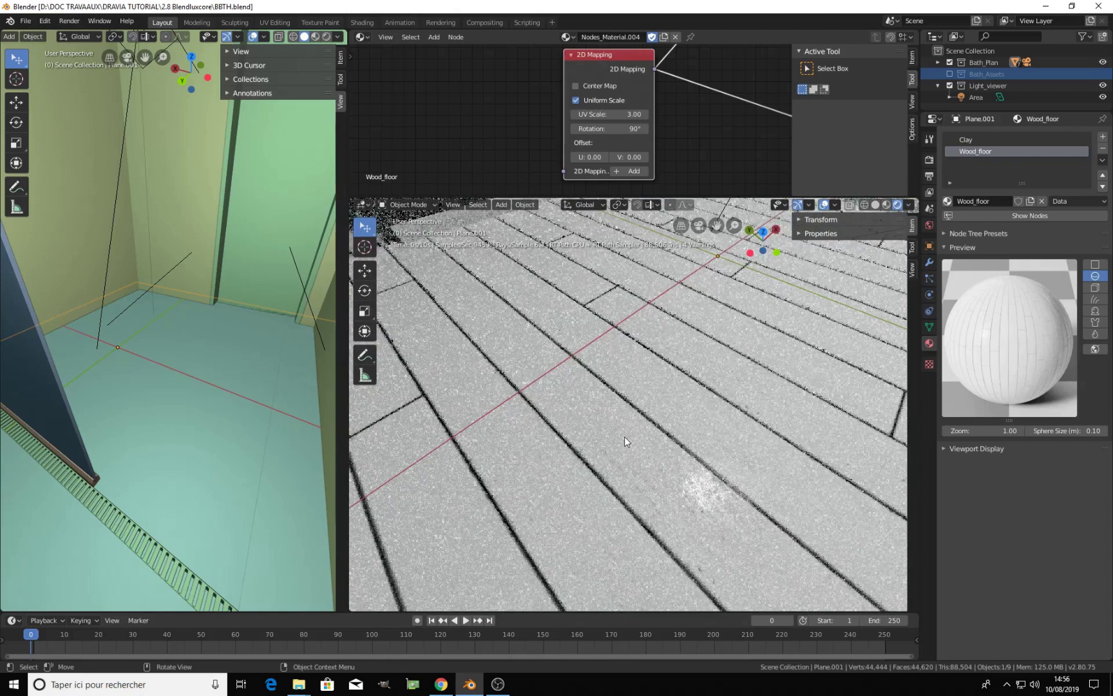
Disconnect the BUMP image from the Disney material's Base Color and link the Wood_09_2K image's Color output there instead
scroll(684, 103, down, 3)
middle_drag(674, 107, 621, 120)
middle_drag(719, 136, 581, 176)
scroll(656, 145, down, 4)
middle_drag(678, 78, 623, 140)
scroll(623, 140, up, 3)
drag(651, 74, 569, 148)
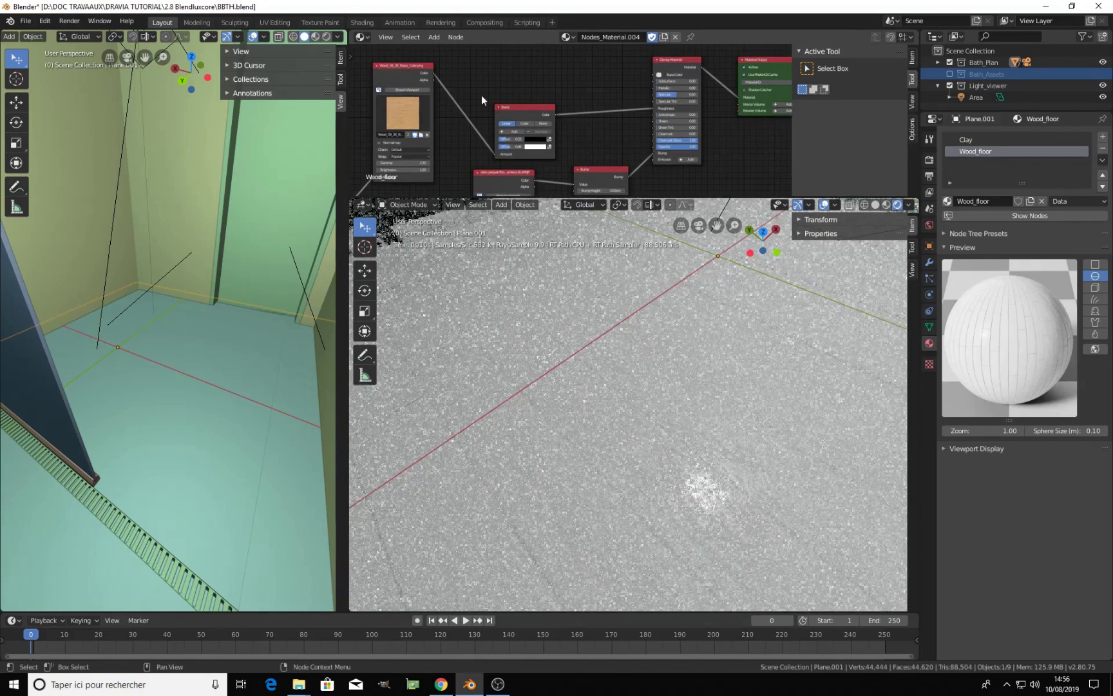
drag(434, 76, 642, 98)
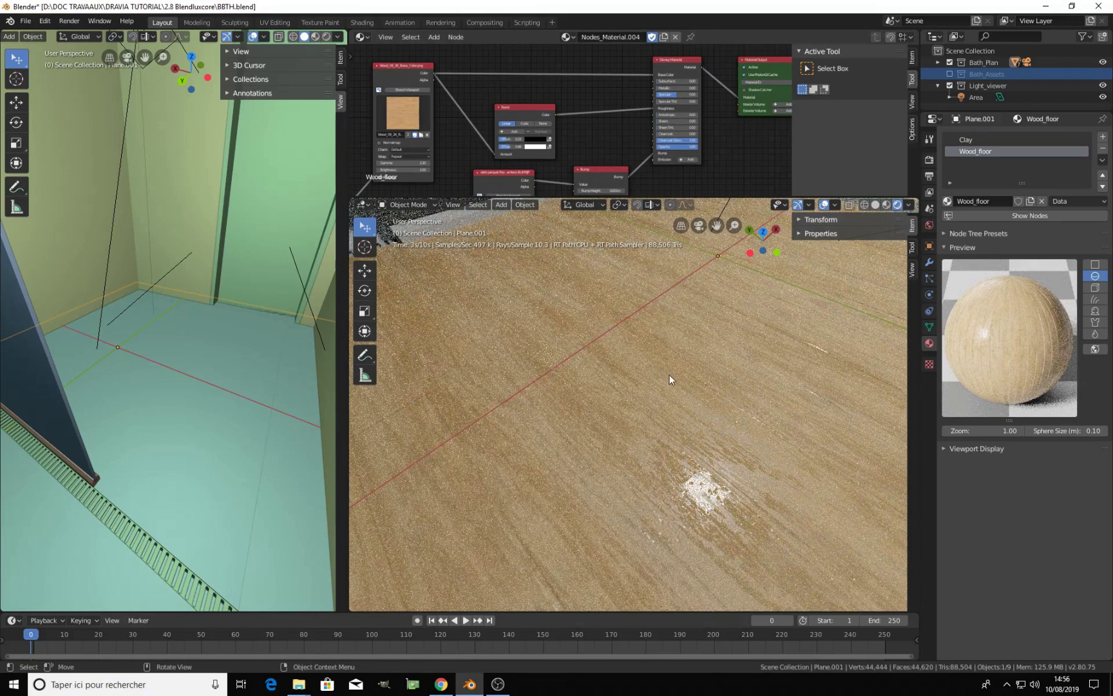
Inspect the dark parquet BUMP image and the Bump node, and collapse the material preview
middle_drag(599, 123, 696, 40)
scroll(636, 110, up, 3)
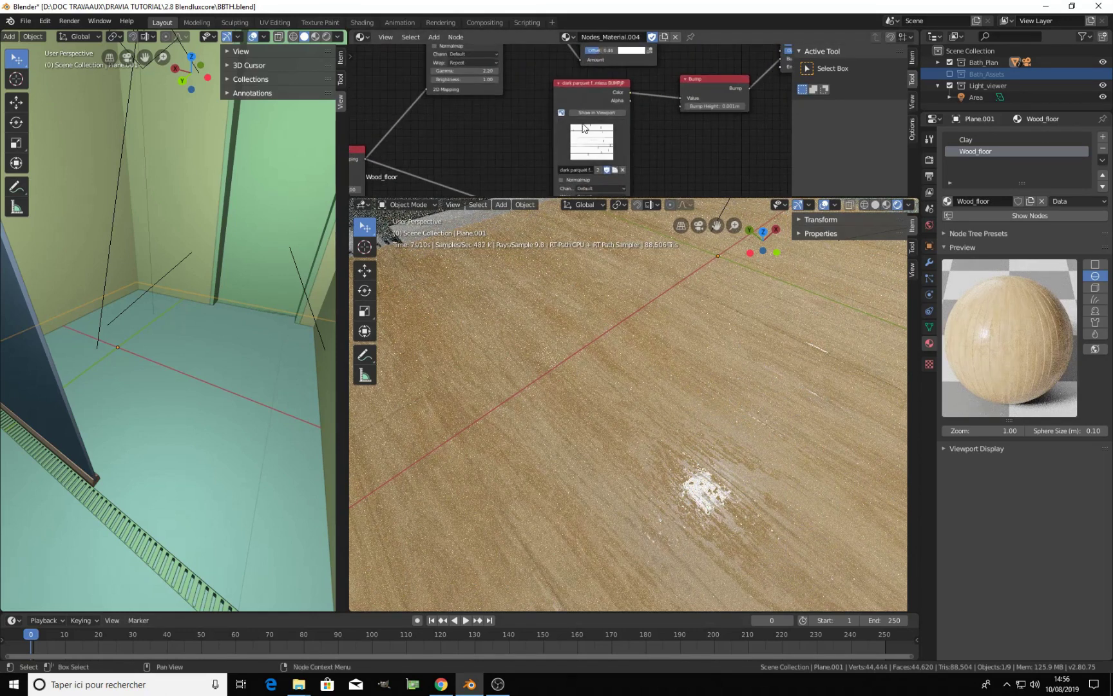
scroll(636, 165, up, 6)
scroll(636, 166, down, 6)
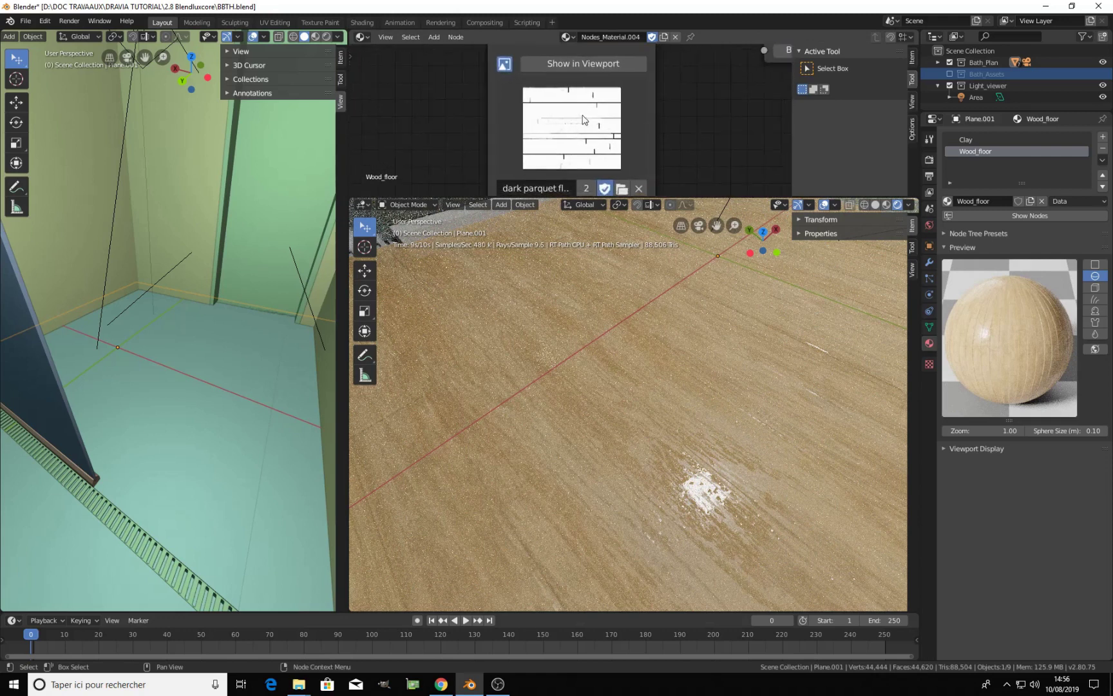
middle_drag(624, 106, 624, 119)
scroll(673, 108, up, 5)
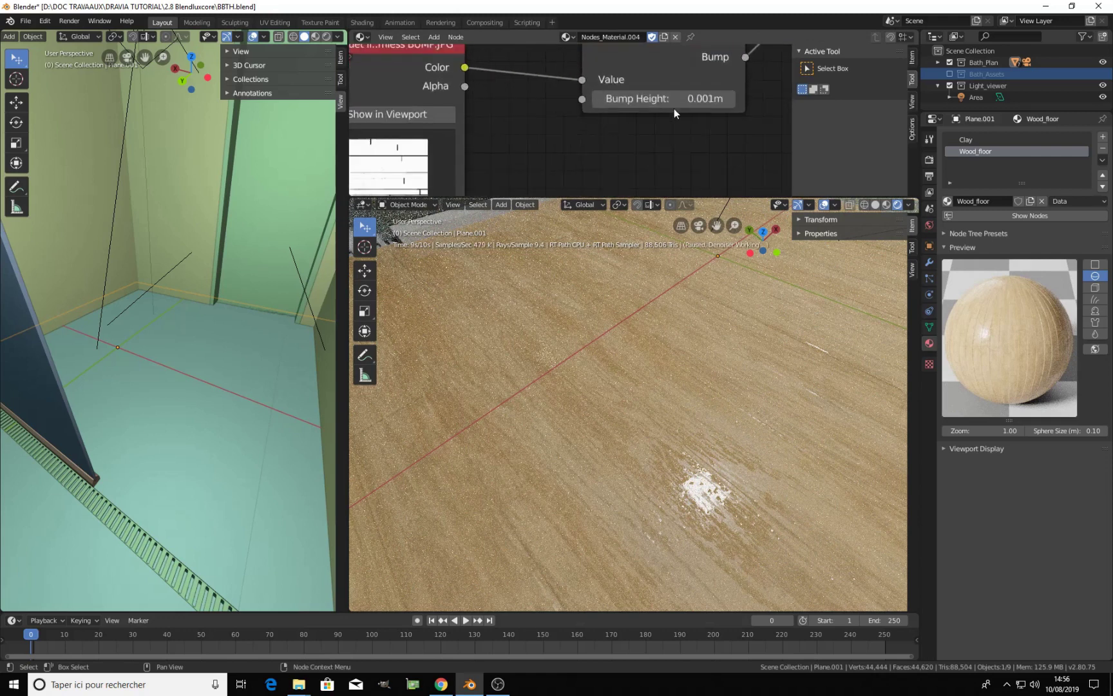
click(949, 247)
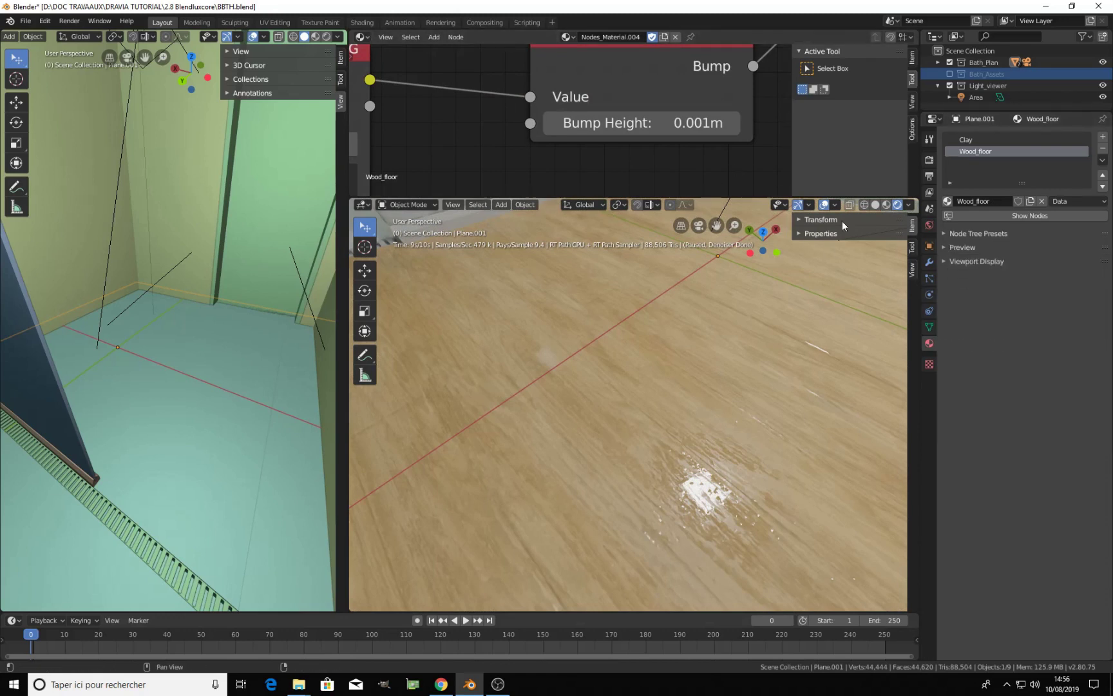
Set the Bump node's height to 0.01 m in solid shading and preview the floor in rendered shading
click(875, 204)
middle_drag(696, 135, 667, 142)
scroll(667, 142, up, 1)
click(667, 142)
key(Left)
key(Left)
key(BackSpace)
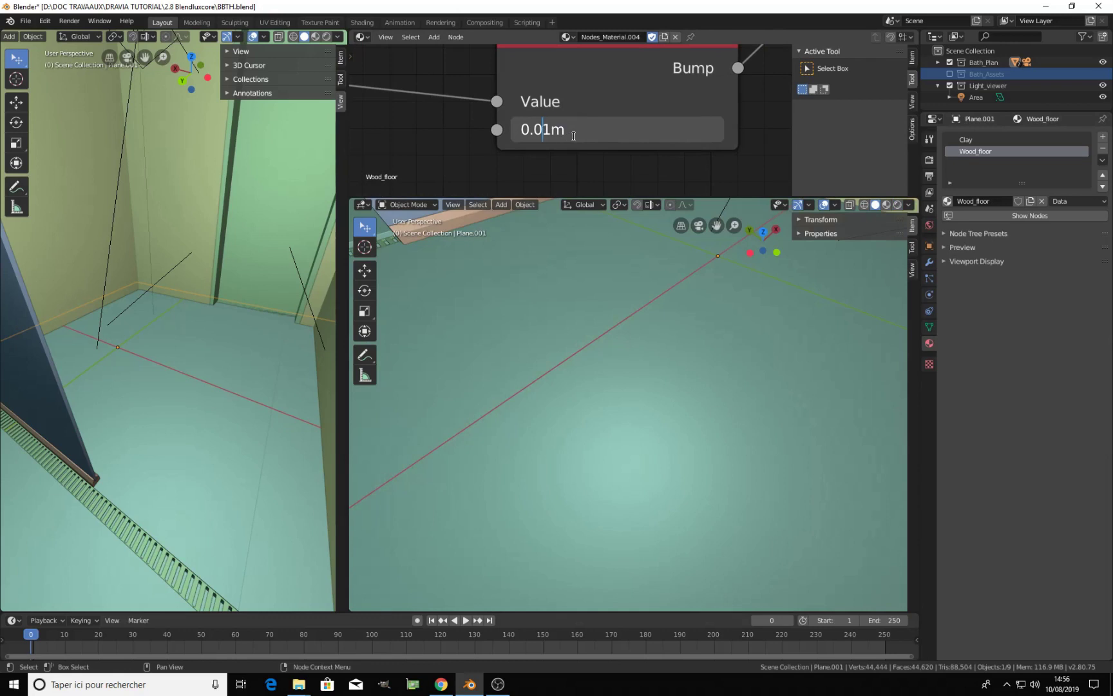
key(Return)
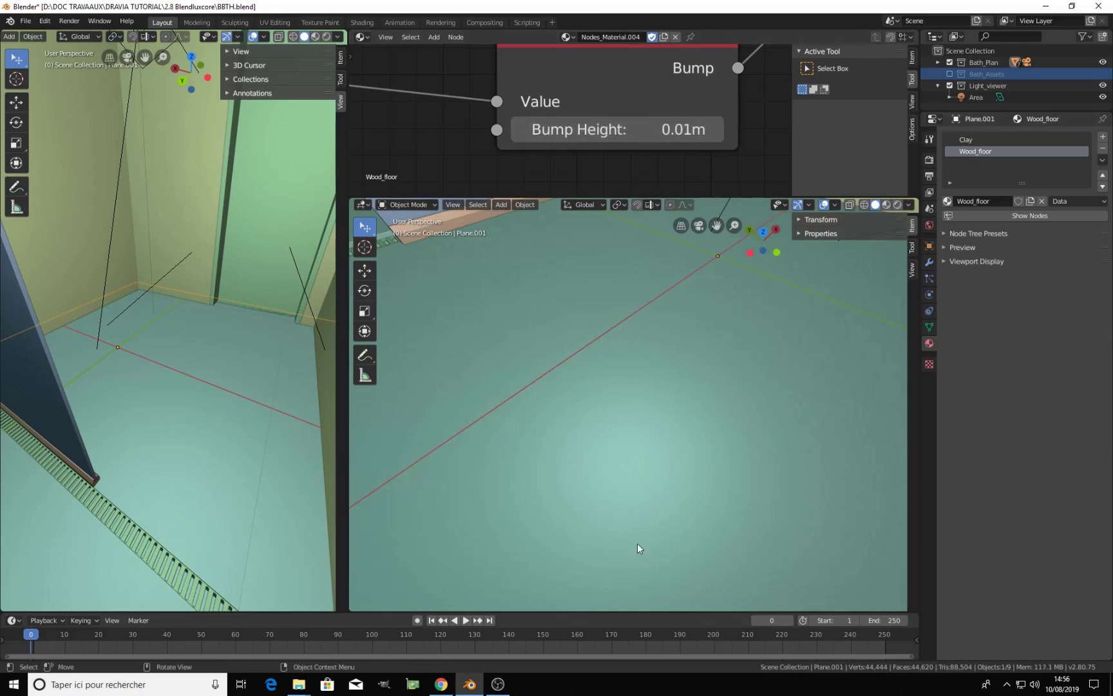
click(897, 205)
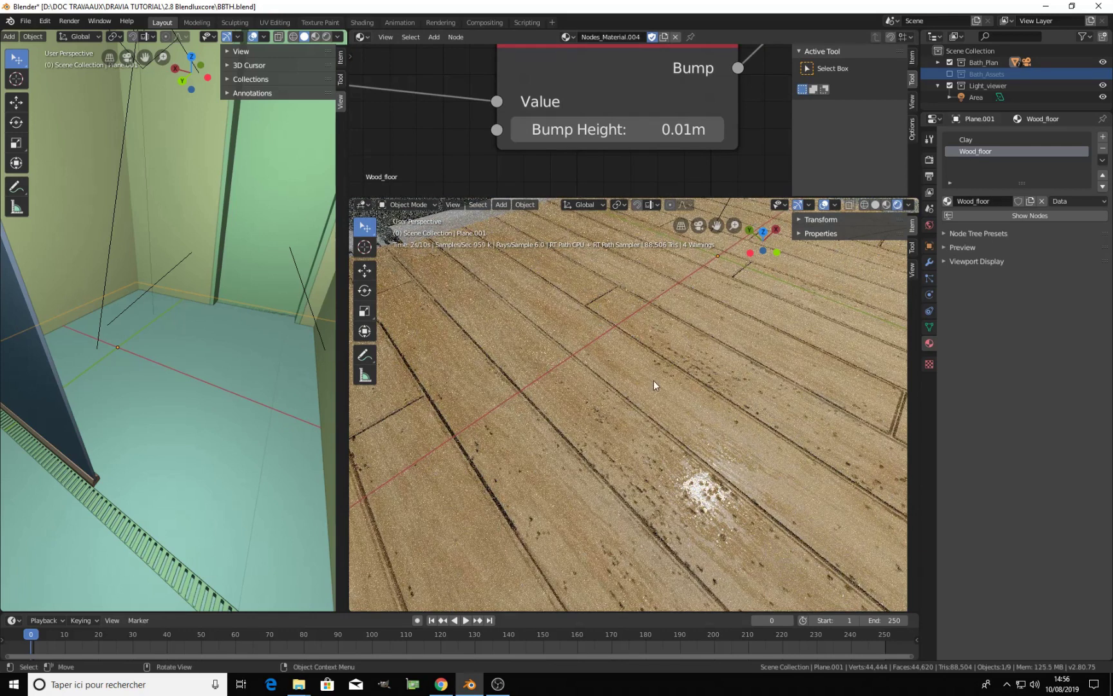
Set the Bump node's height to 0.005 m
click(671, 131)
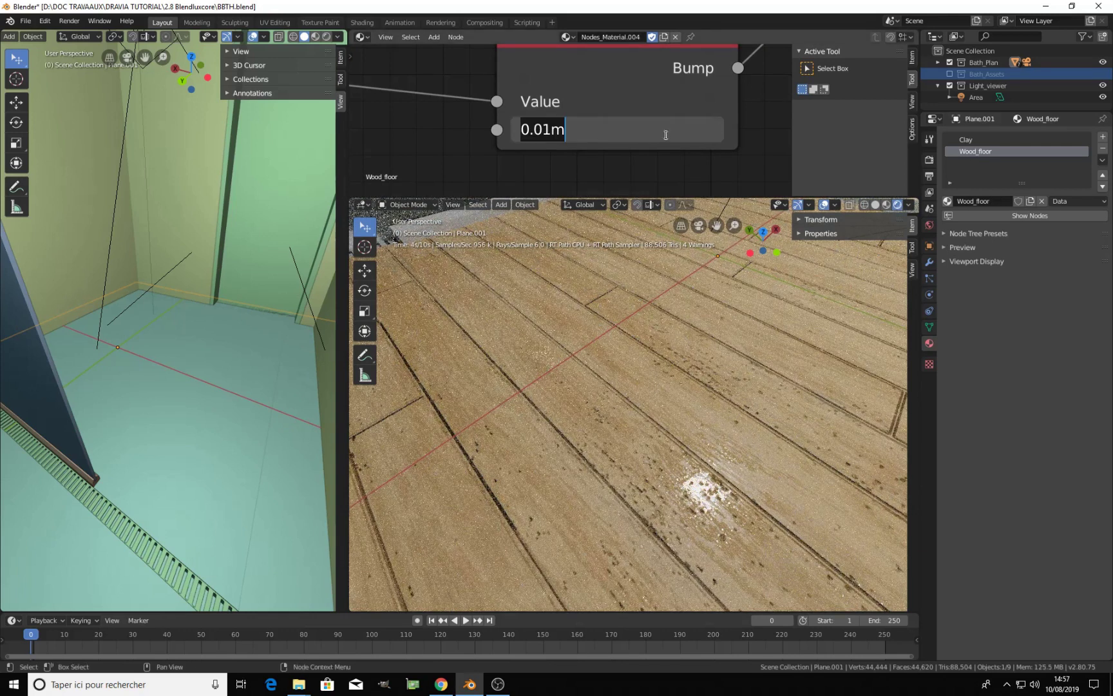
click(542, 132)
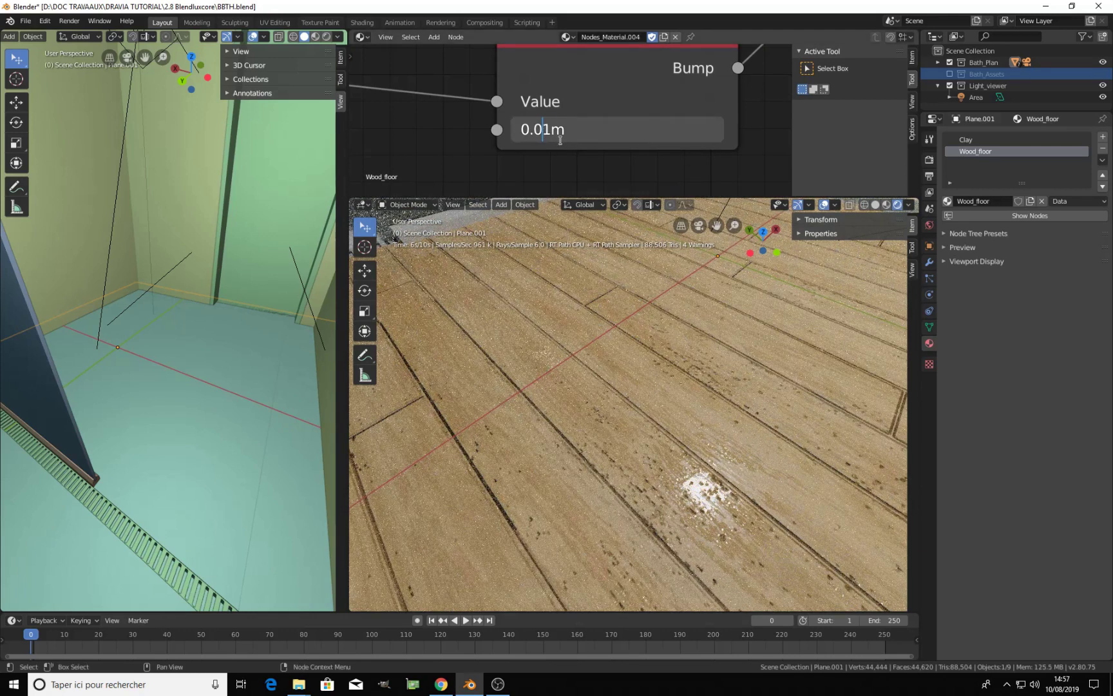
text(0)
key(Delete)
text(5)
key(Return)
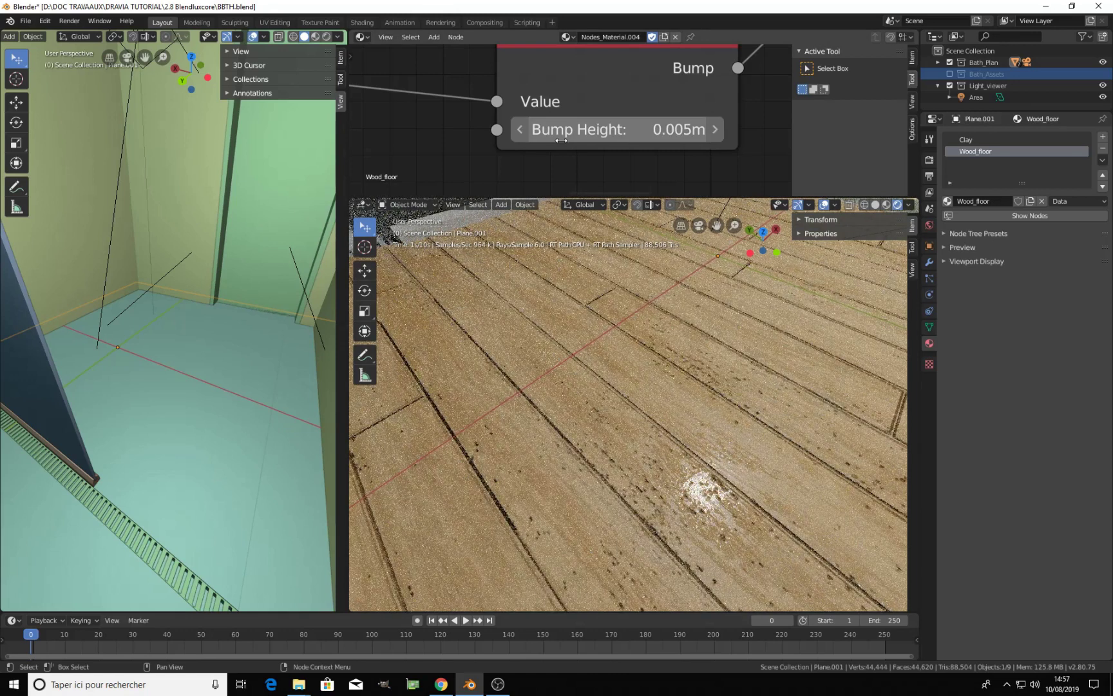
Set the Bump node's height to 0.002 m, then refresh the rendered preview and view the whole floor
click(561, 138)
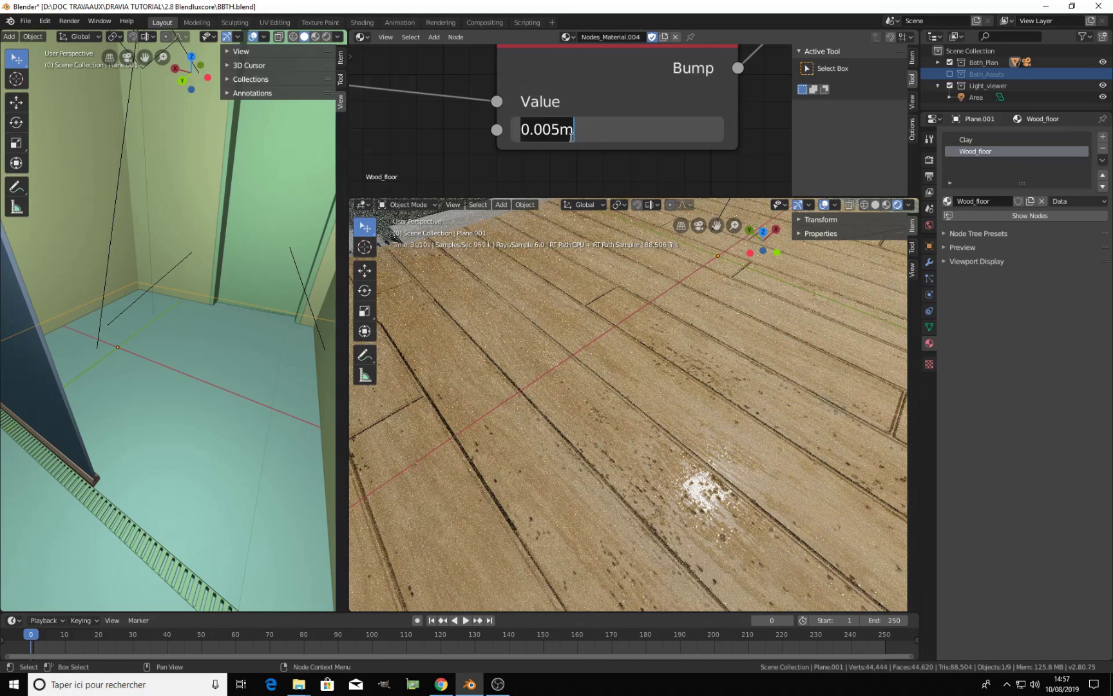
click(557, 132)
key(Delete)
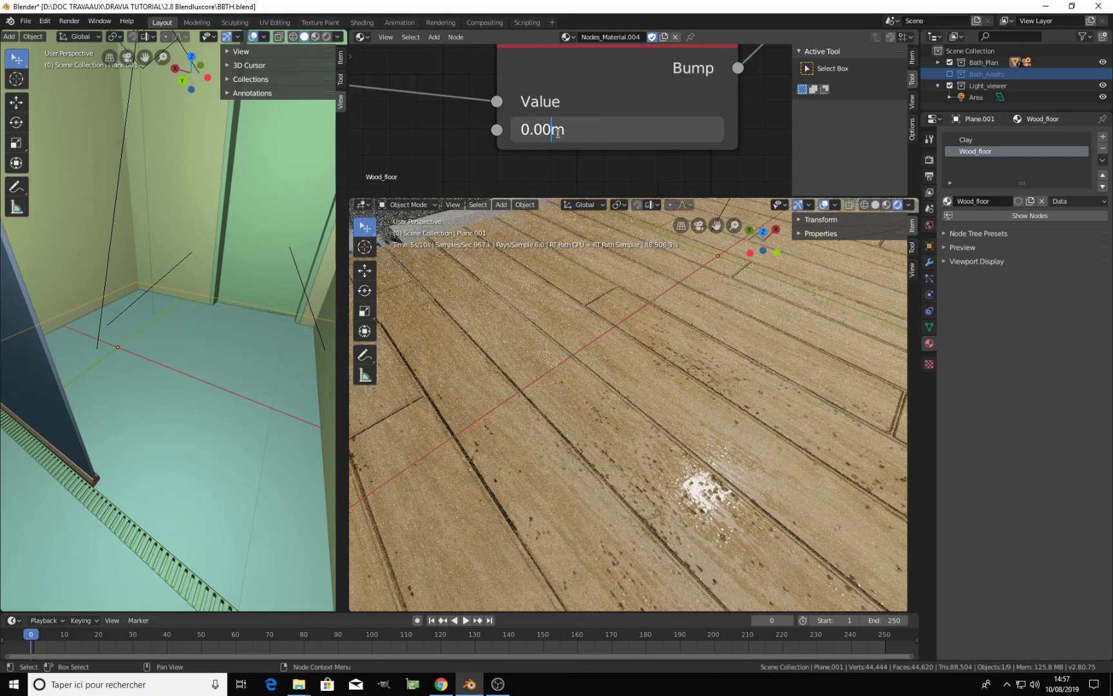
text(2)
key(Return)
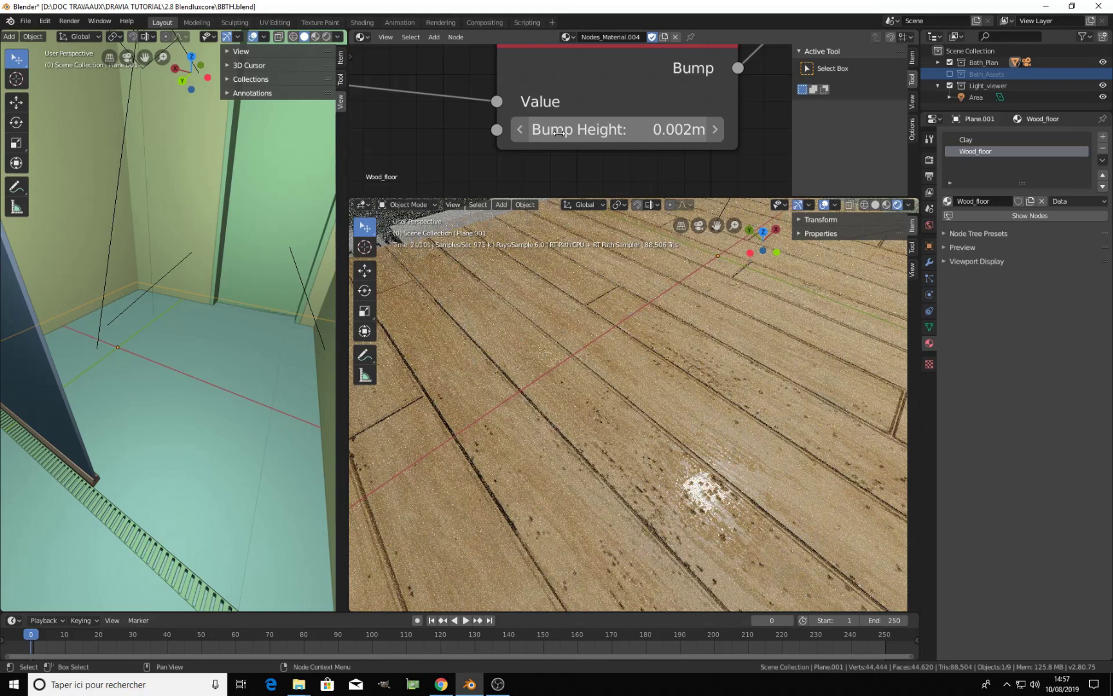
click(875, 204)
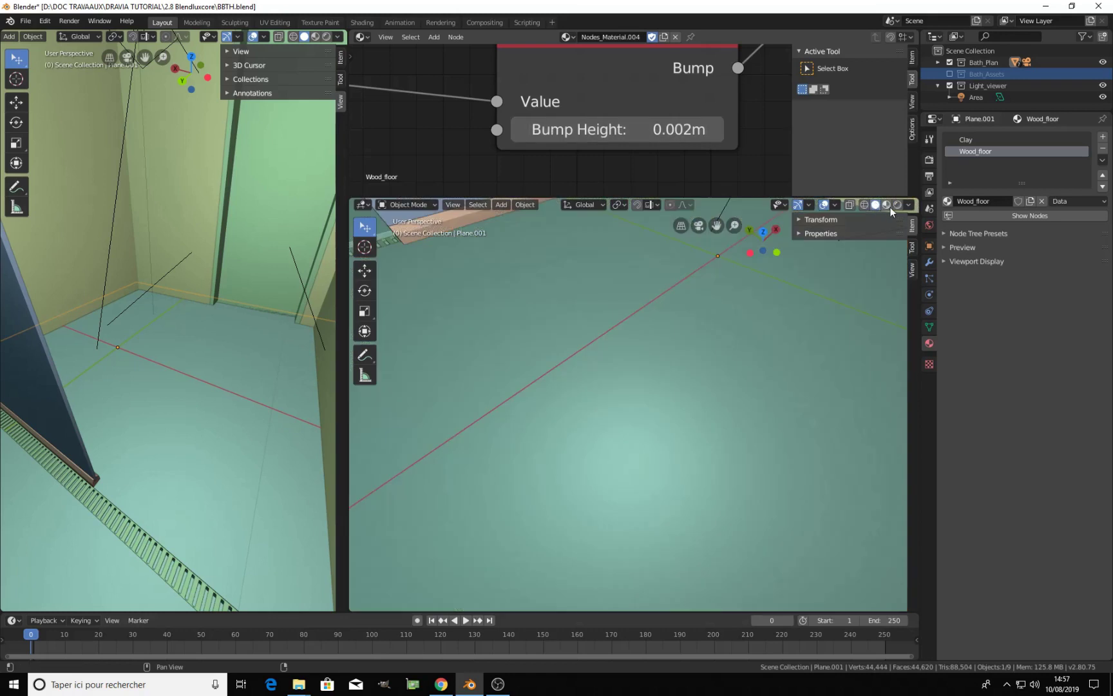
click(897, 204)
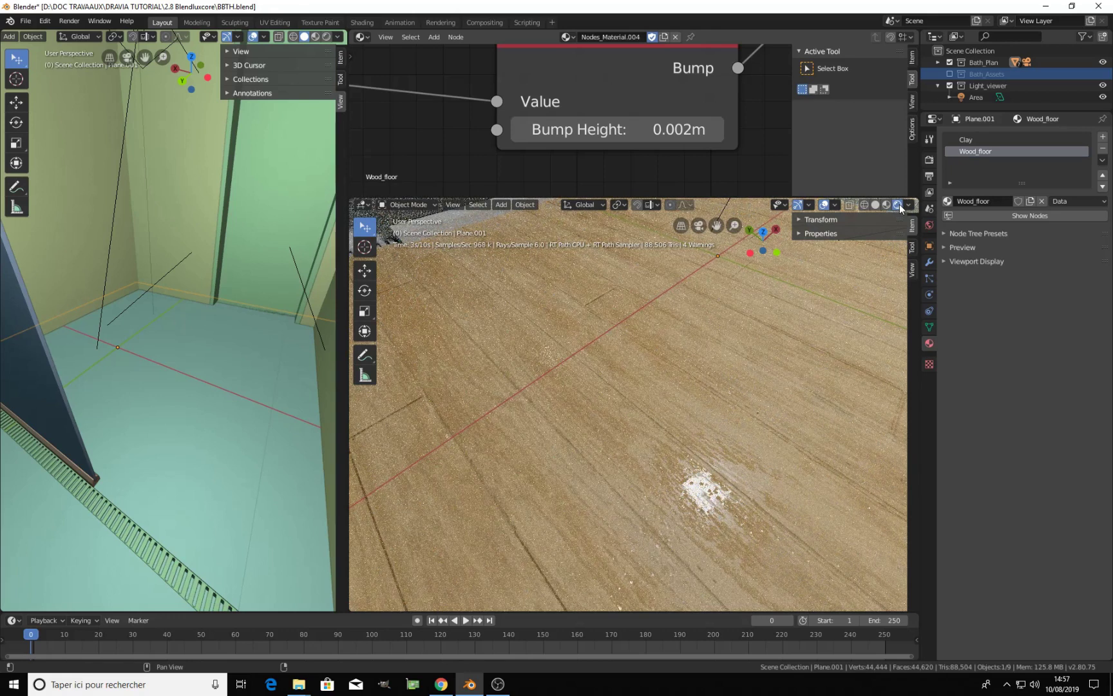
scroll(670, 430, down, 3)
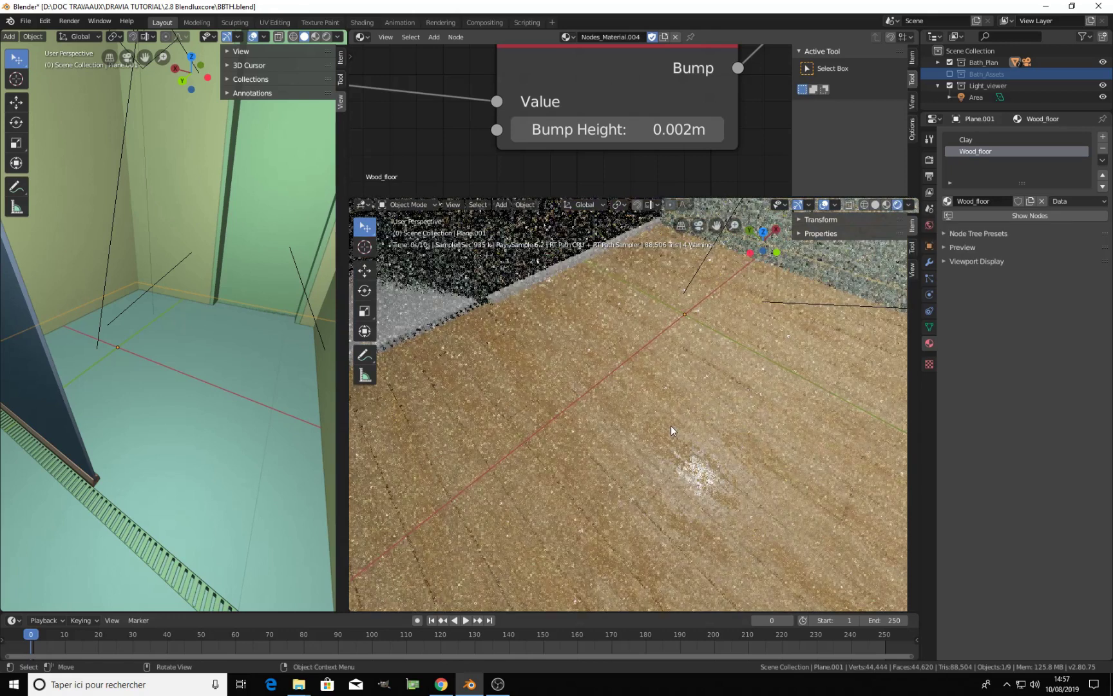
scroll(670, 430, down, 3)
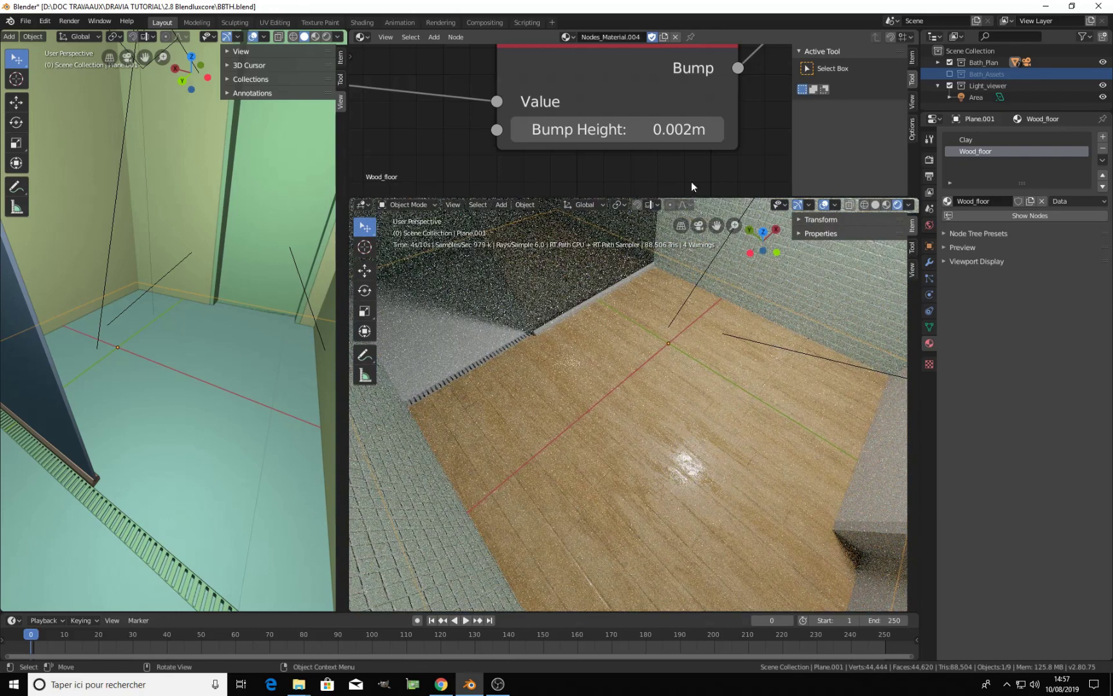
Set the Bump node's height to 0.0035 m in solid shading and preview the room's floor in rendered shading
click(875, 204)
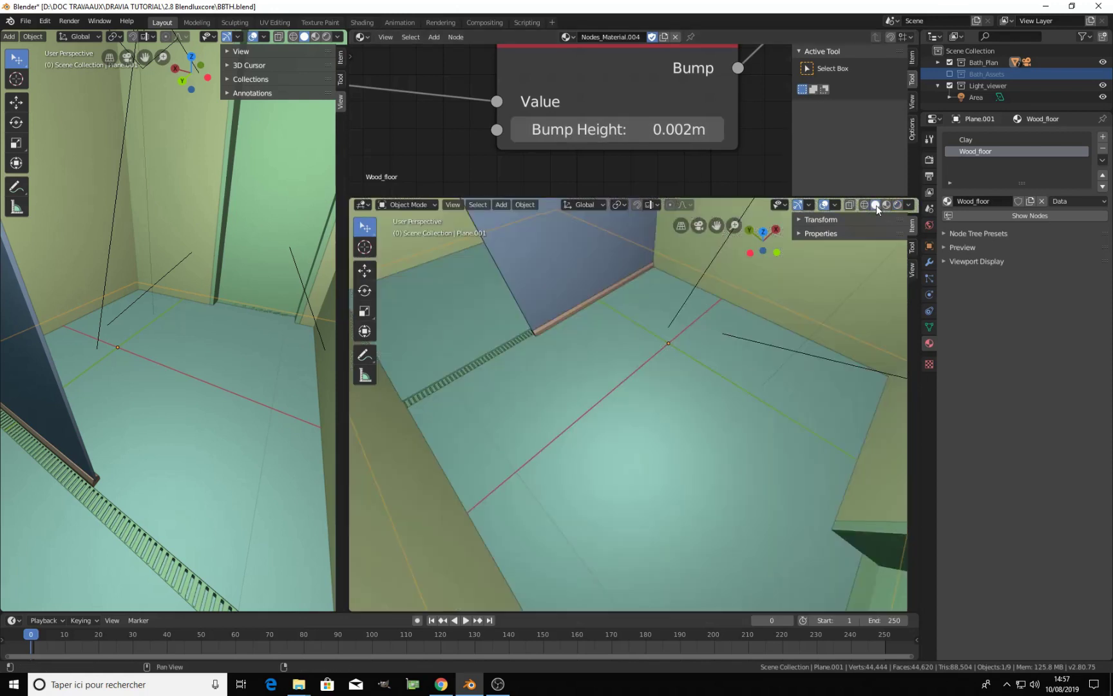
click(554, 131)
click(554, 132)
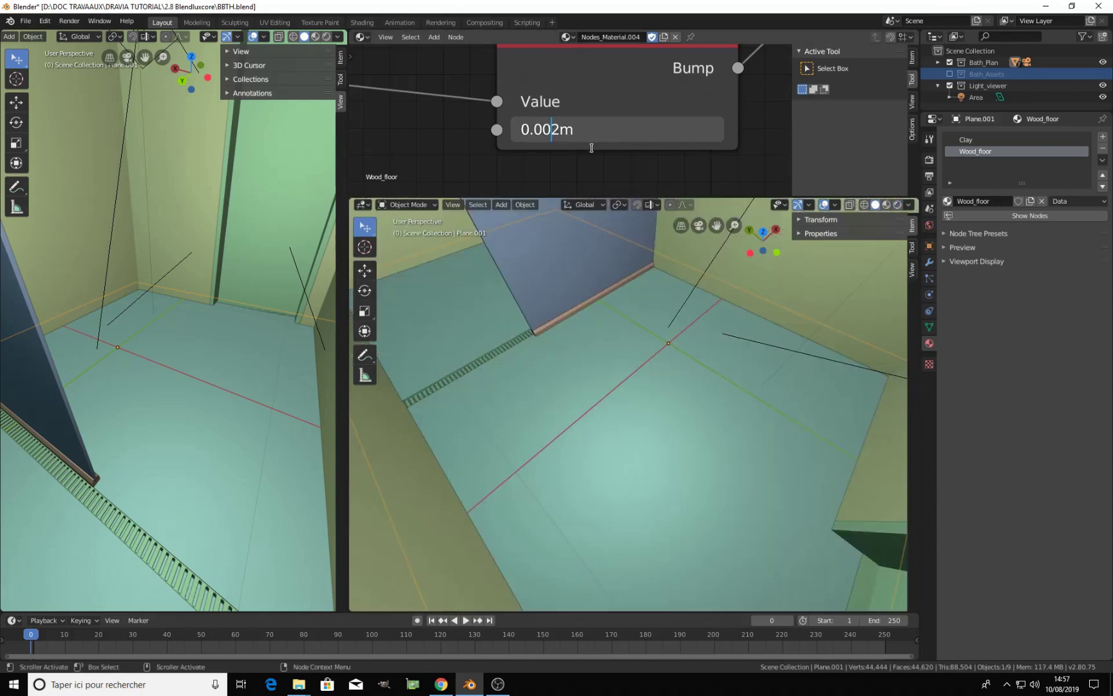
key(BackSpace)
text(35)
key(Return)
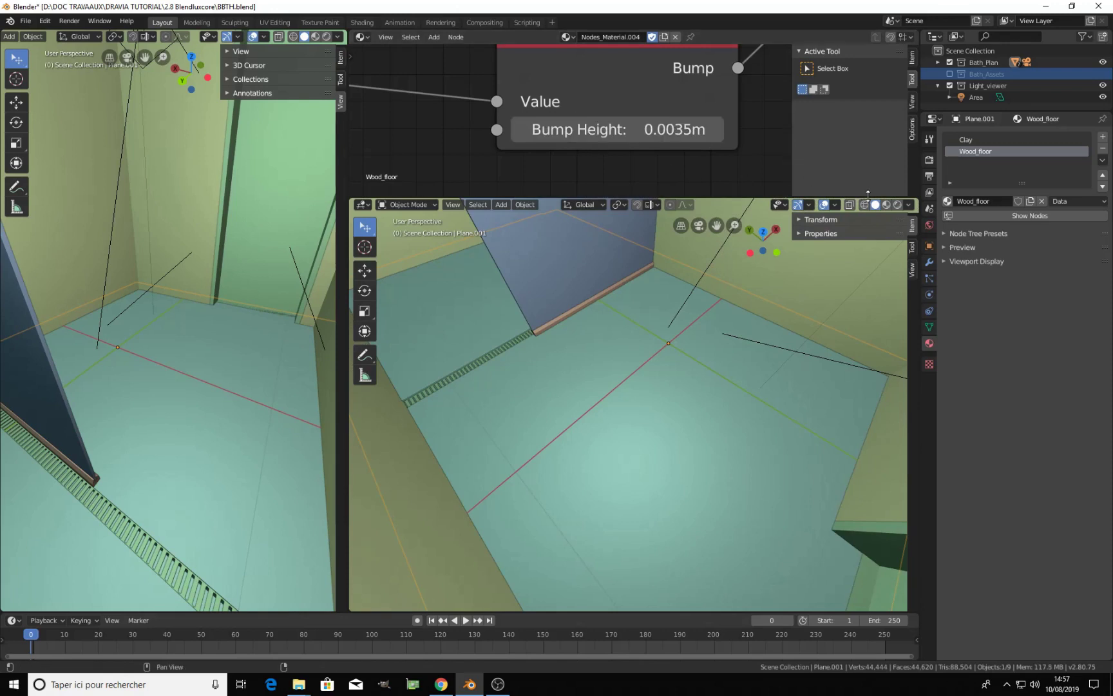
click(897, 205)
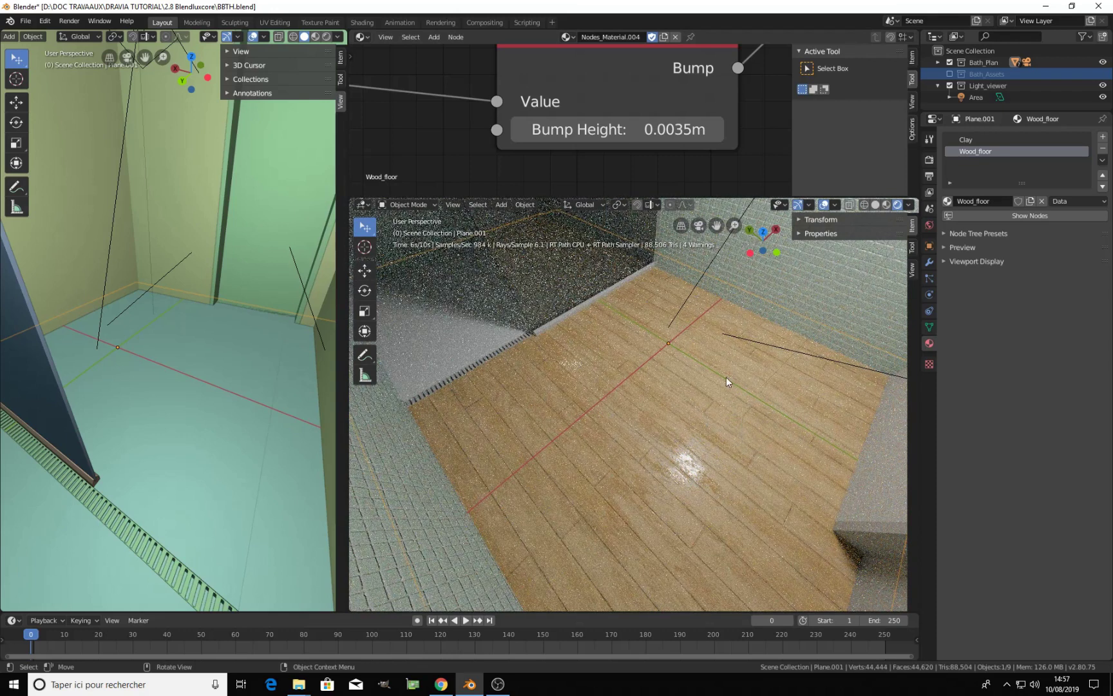
shift+middle_drag(726, 377, 738, 449)
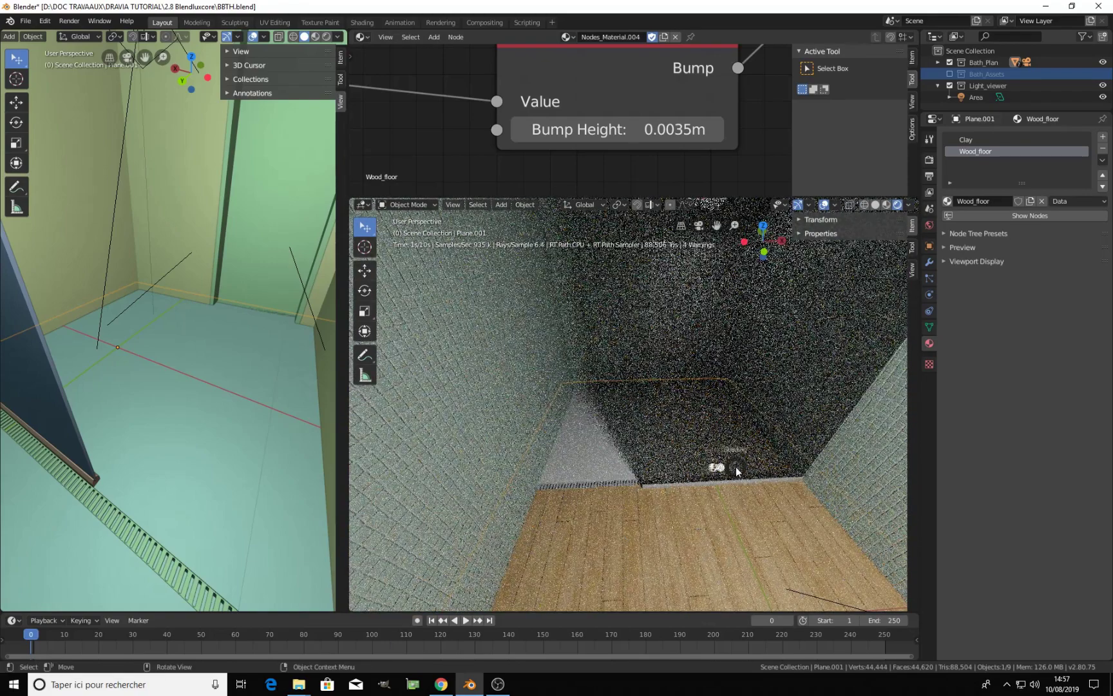
Select the glass shower panel in solid shading and enlarge the node editor to show its Glass Material nodes
key(z)
click(811, 467)
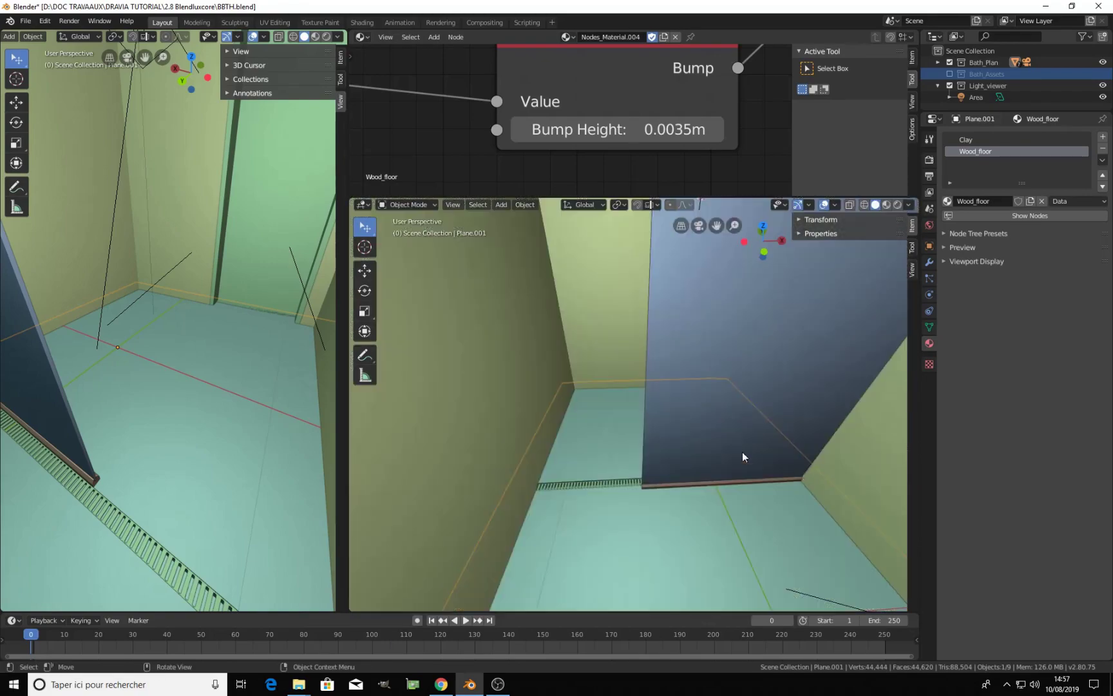
click(723, 323)
scroll(719, 329, down, 3)
shift+middle_drag(698, 322, 701, 412)
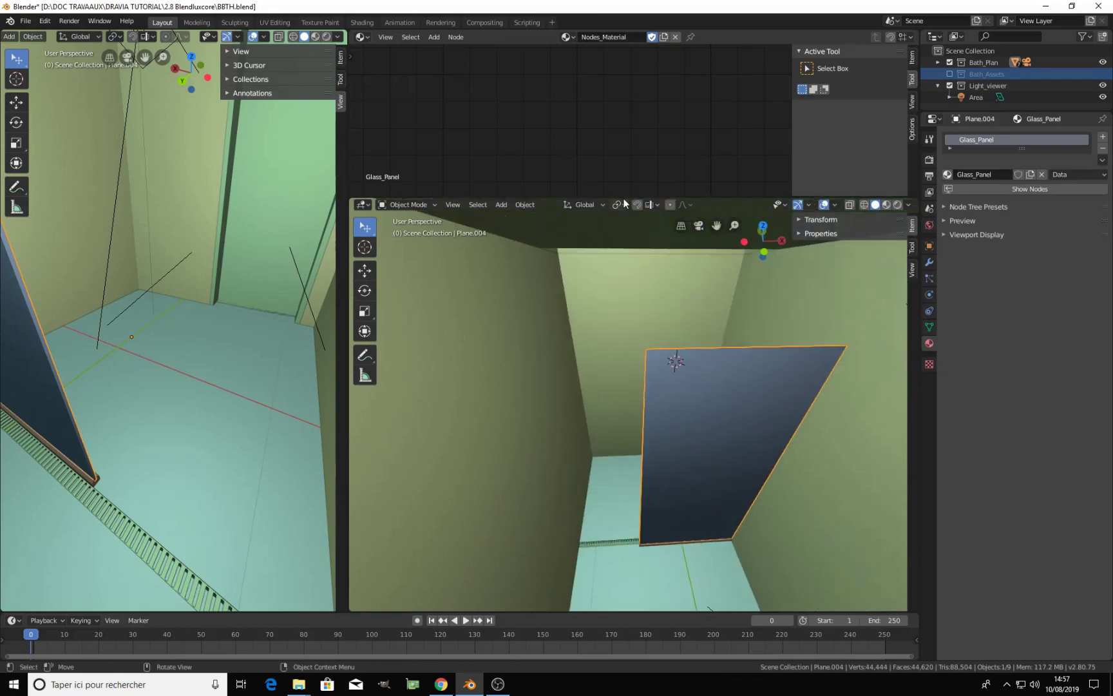
drag(627, 195, 622, 252)
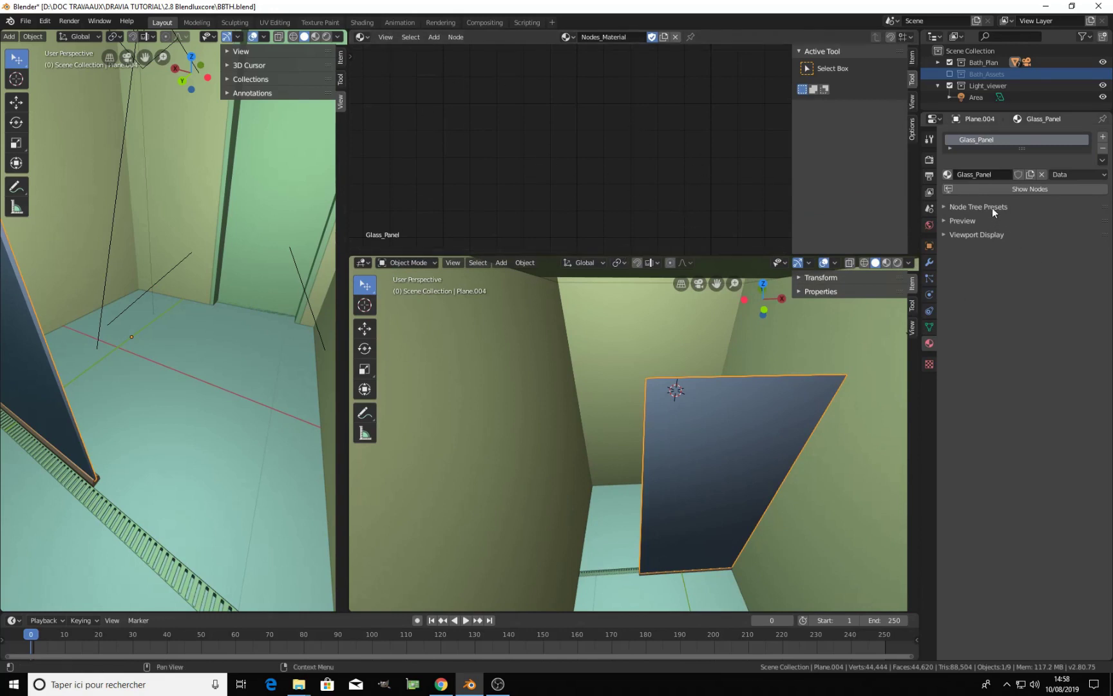
middle_drag(371, 203, 473, 270)
middle_drag(605, 57, 612, 164)
middle_drag(604, 50, 612, 205)
drag(653, 257, 677, 426)
scroll(628, 290, up, 3)
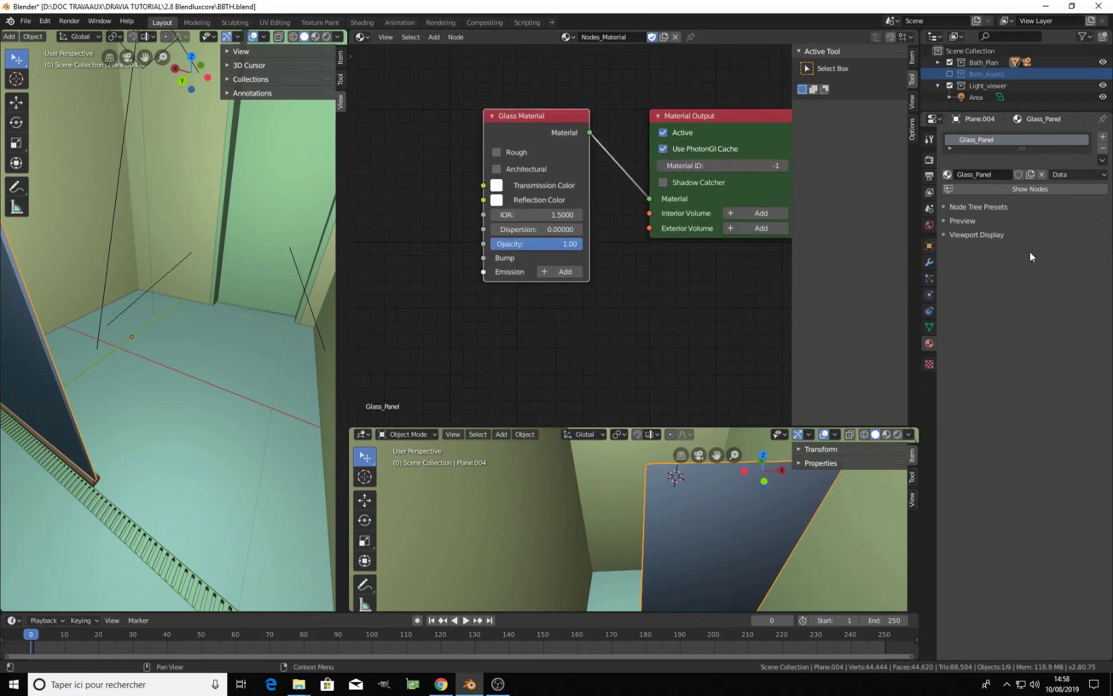
Set the LuxCore light paths' total path depth to 12 and the specular bounces to 12
click(928, 158)
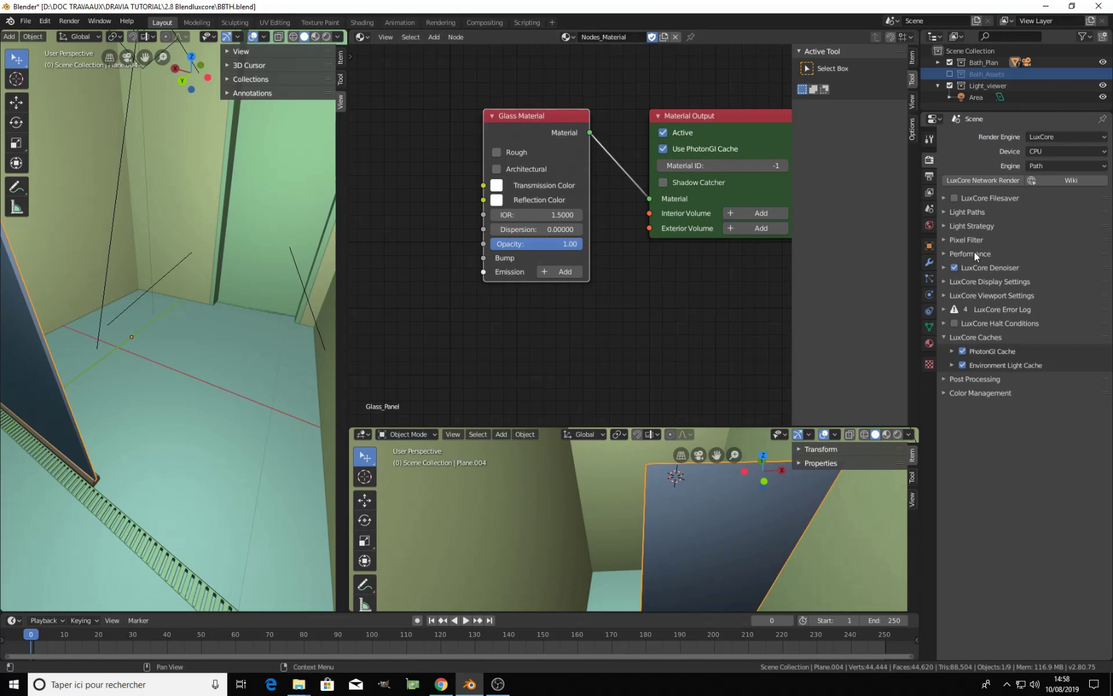
click(962, 212)
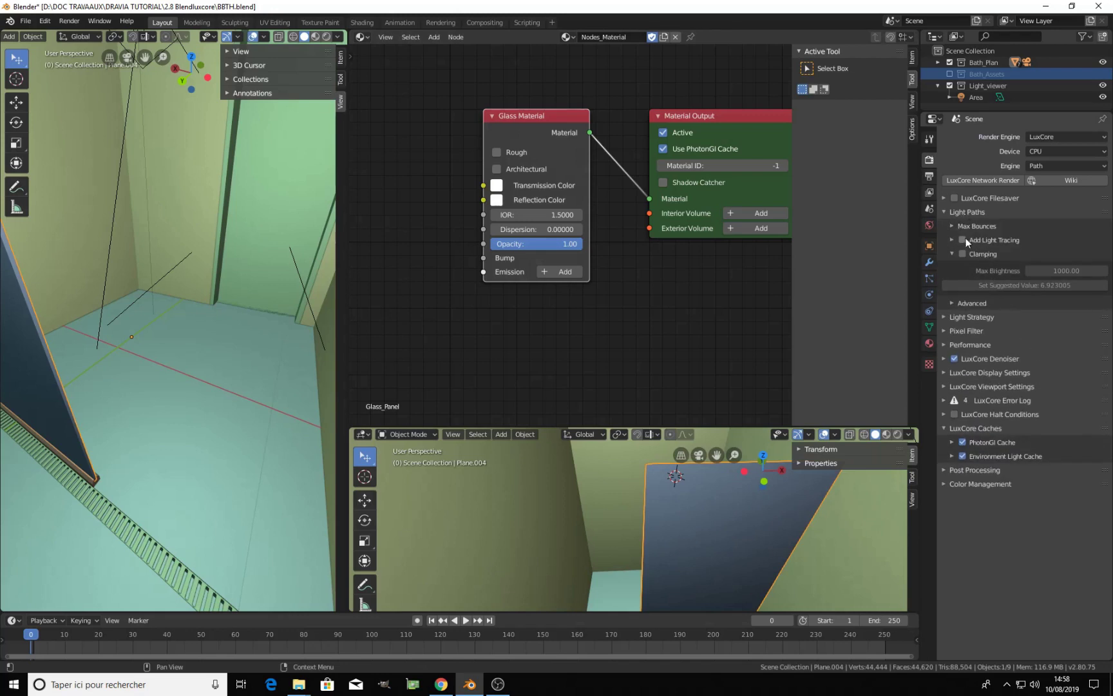
click(961, 225)
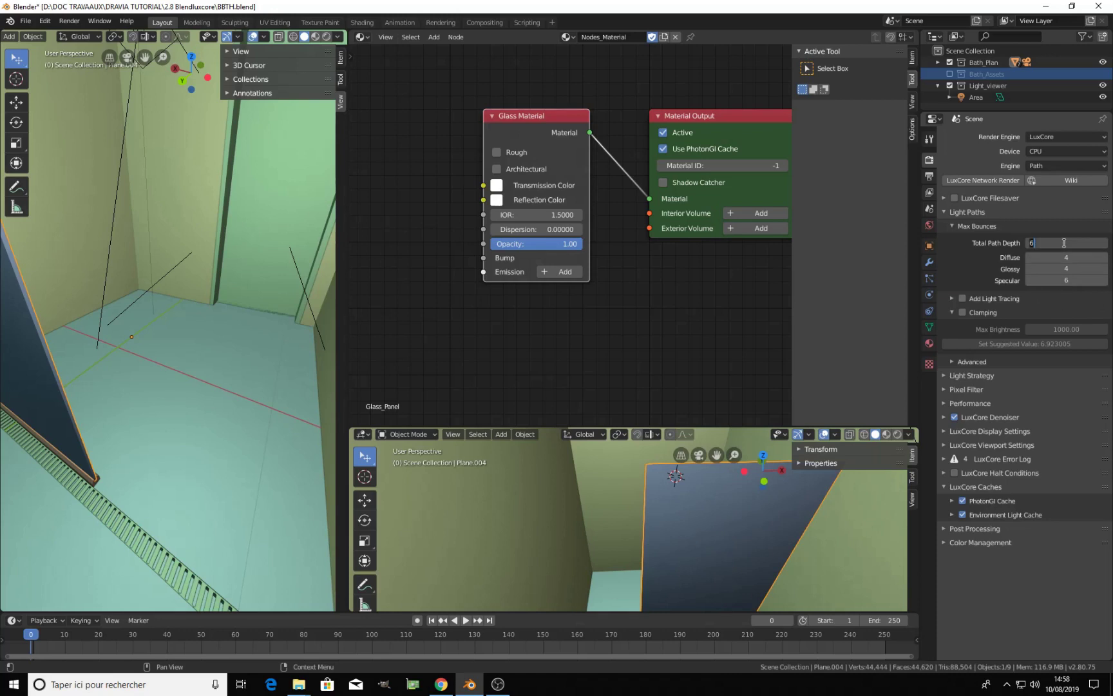
click(1064, 282)
text(1)
key(Return)
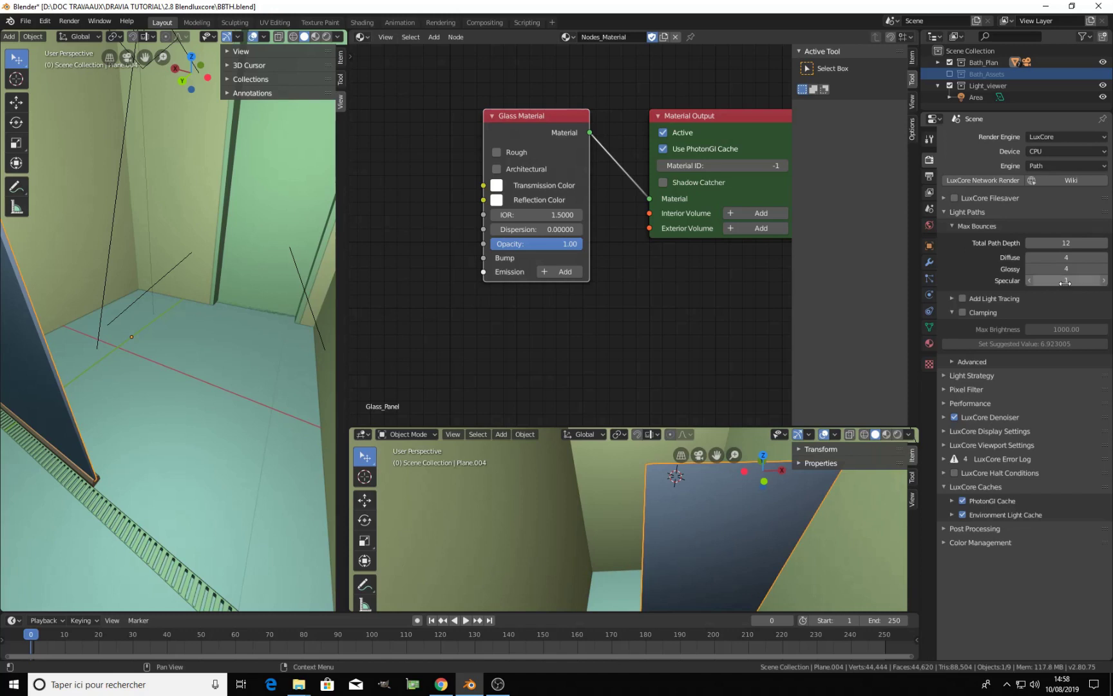
click(1064, 282)
text(12)
key(Return)
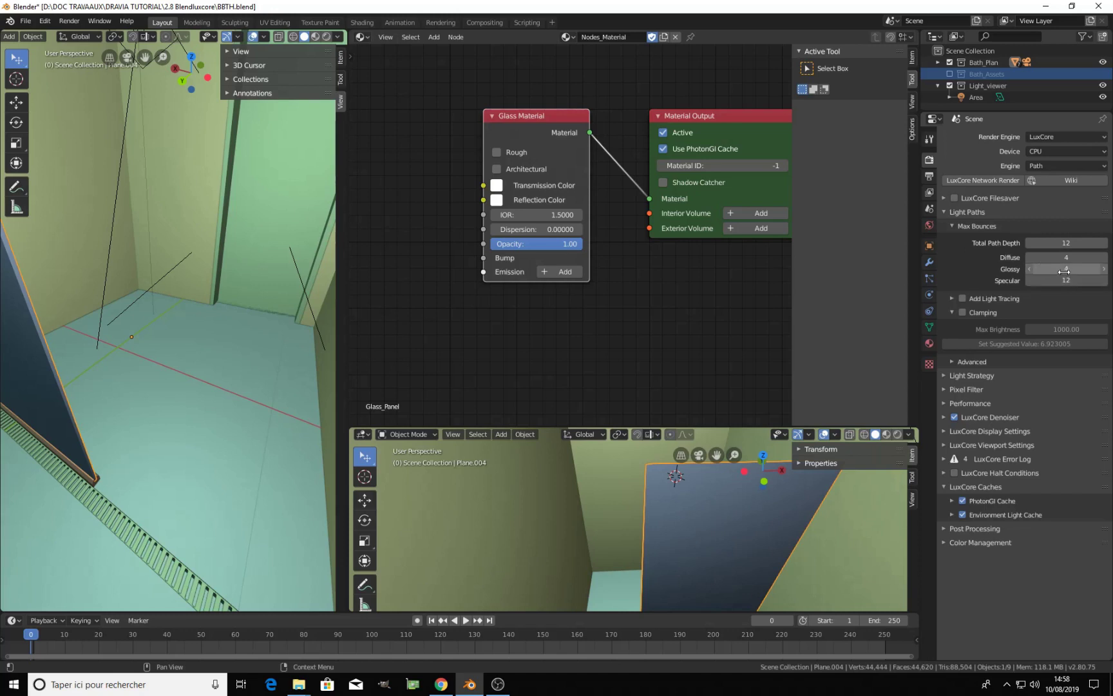
Set the glossy bounces to 6, collapse the max bounces settings and enable clamping
click(1064, 270)
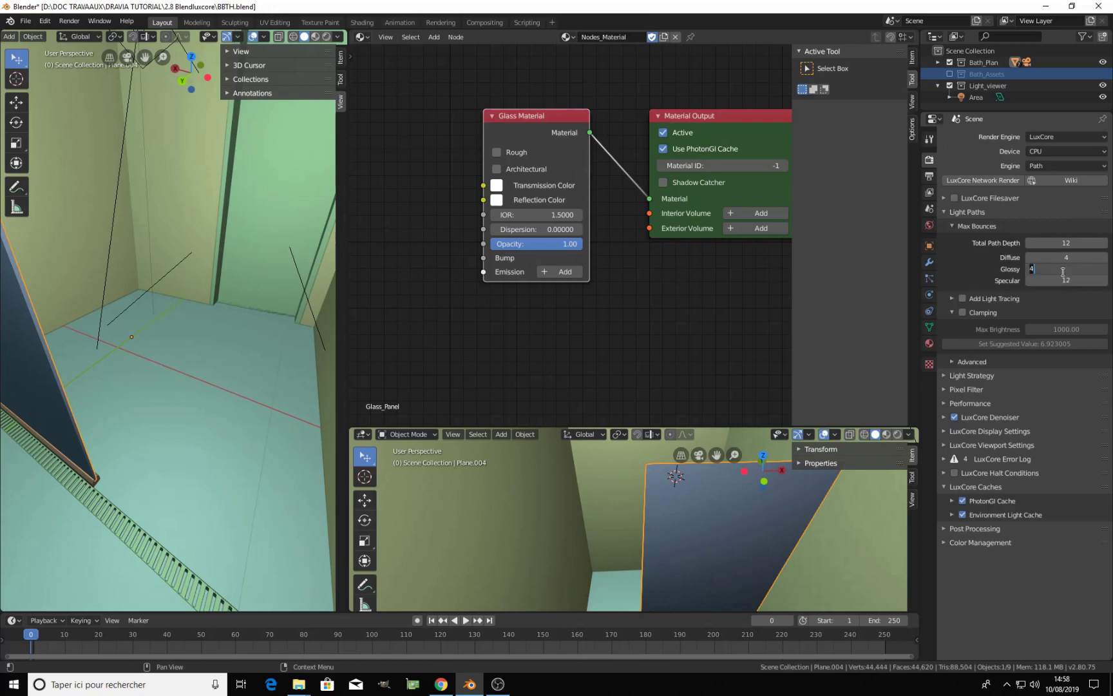
text(6)
key(Return)
click(952, 226)
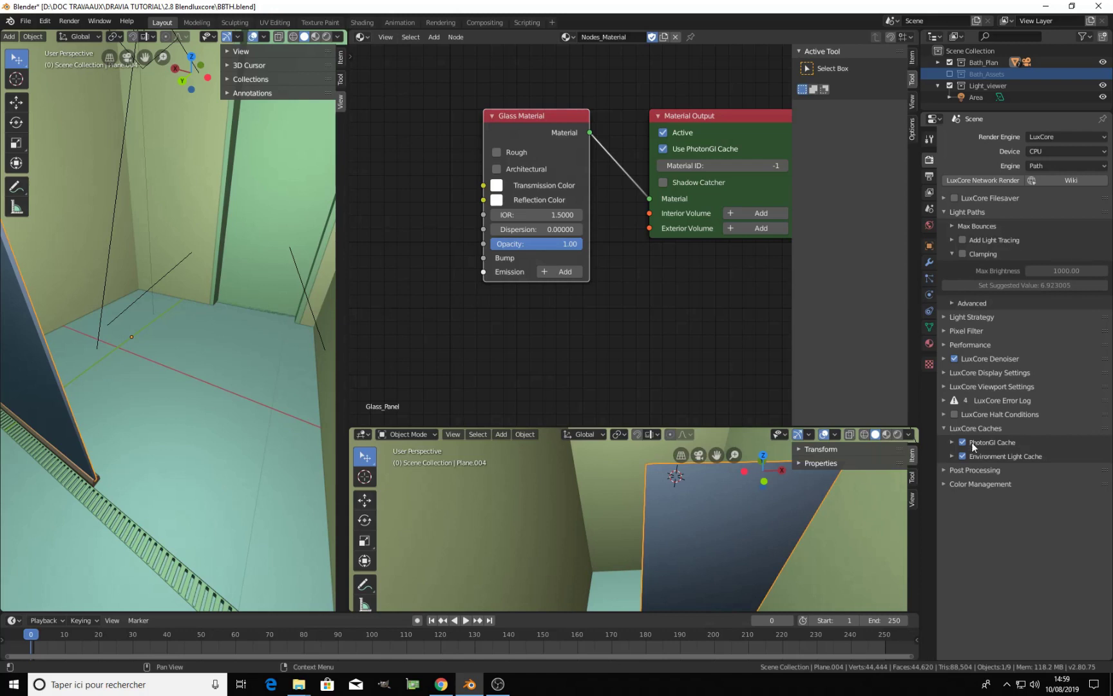
click(962, 254)
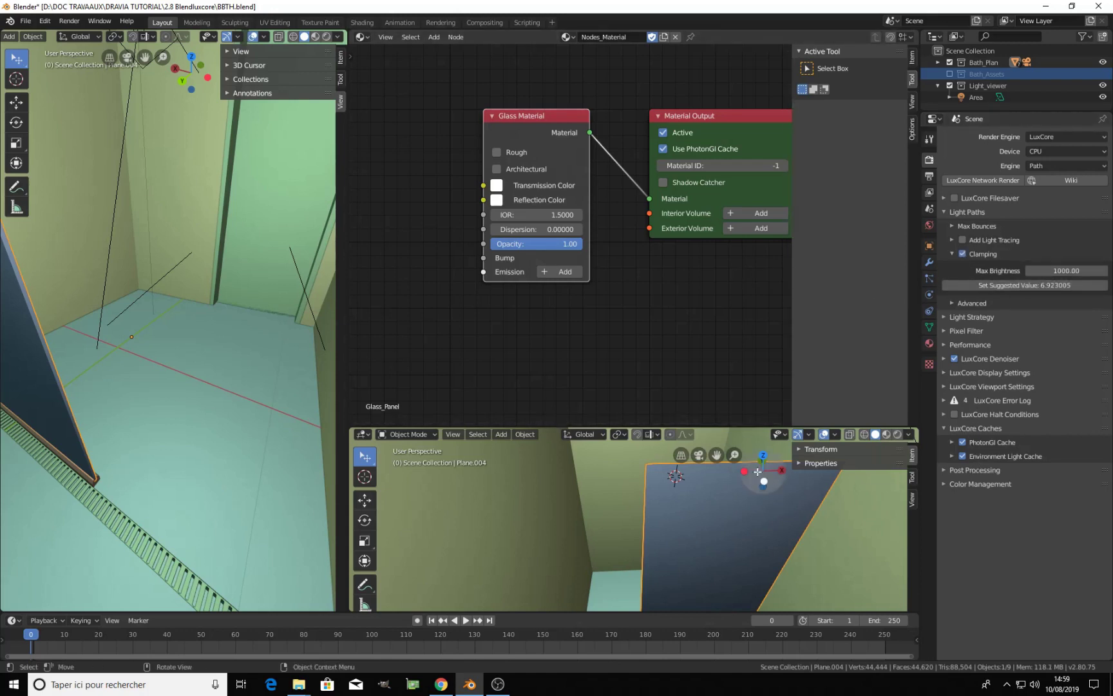
Select the camera and examine the tonemapper settings in its image pipeline
scroll(211, 303, down, 8)
click(190, 231)
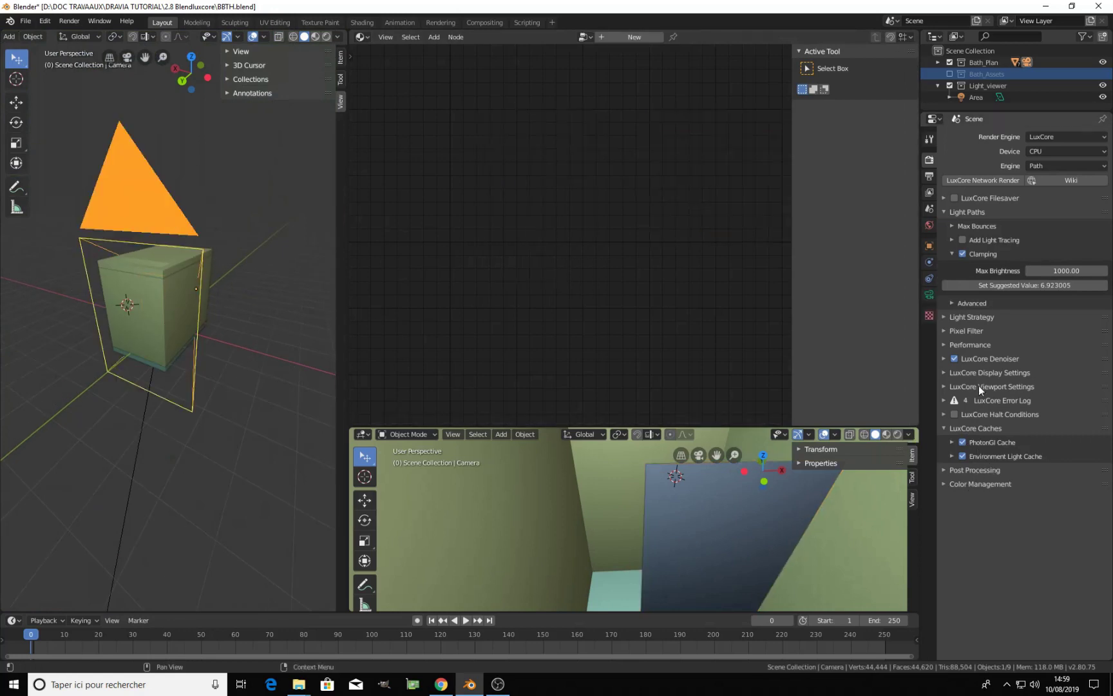
click(928, 294)
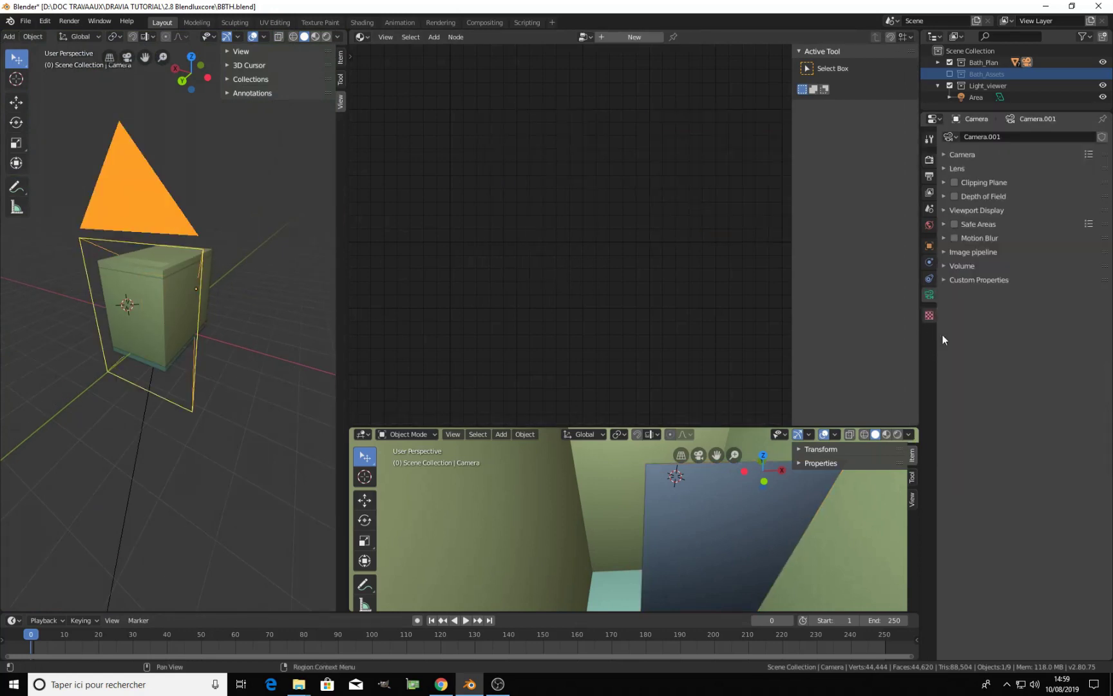
click(948, 252)
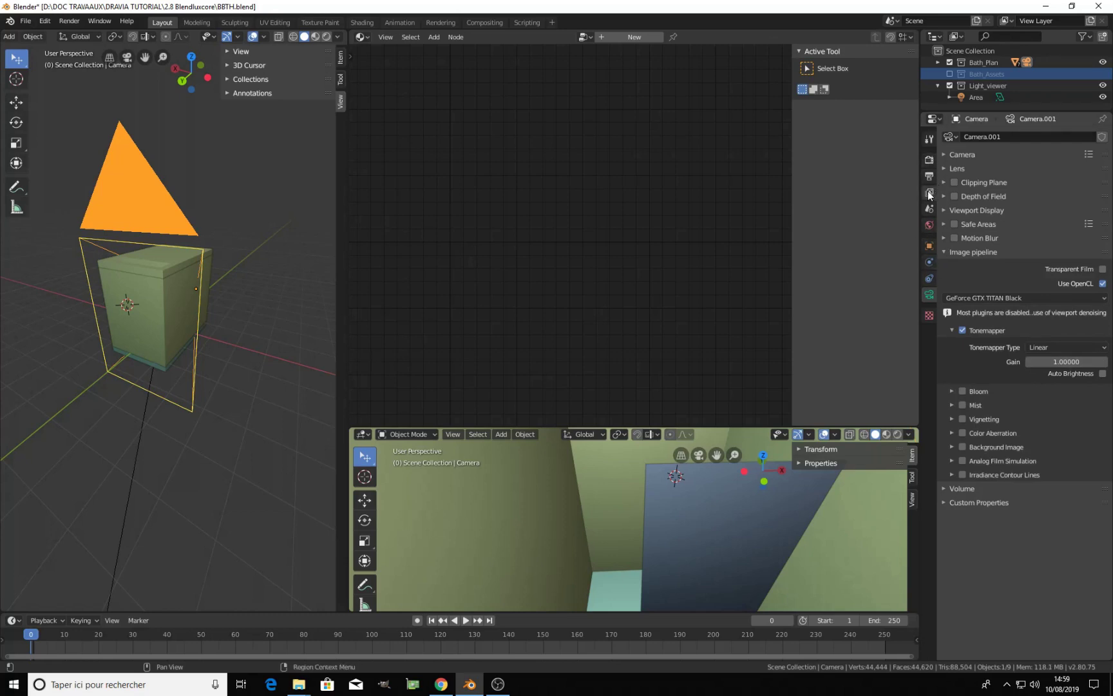
Set the clamping max brightness to 10 in the render settings and collapse the clamping options
click(929, 159)
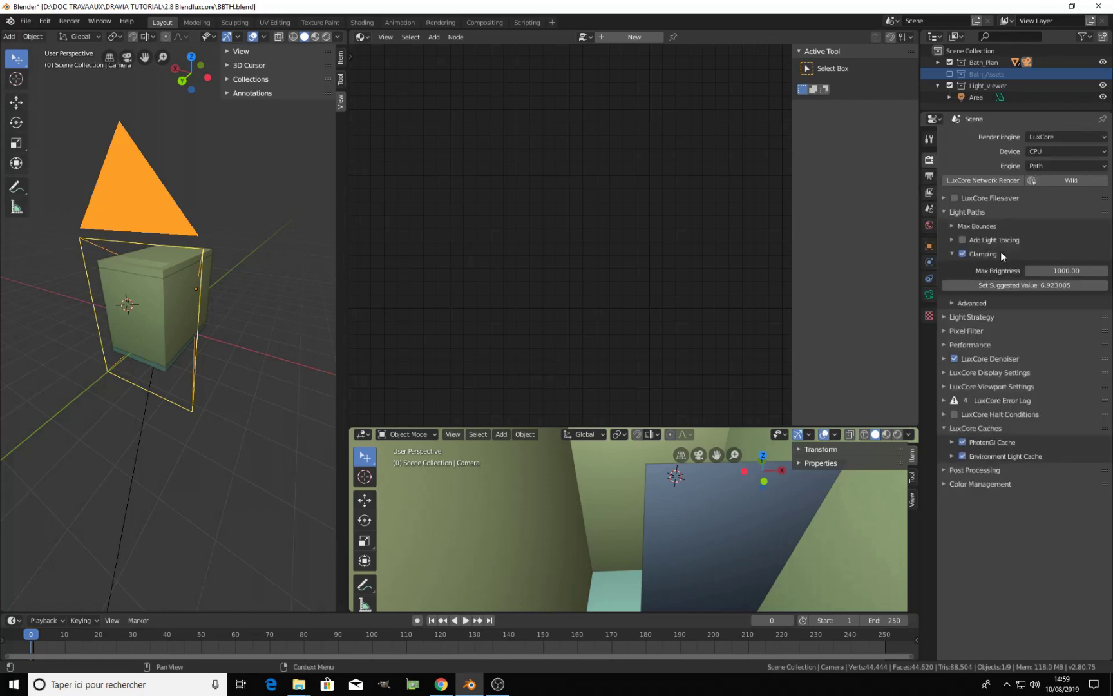
click(1054, 271)
text(10)
key(Return)
click(954, 253)
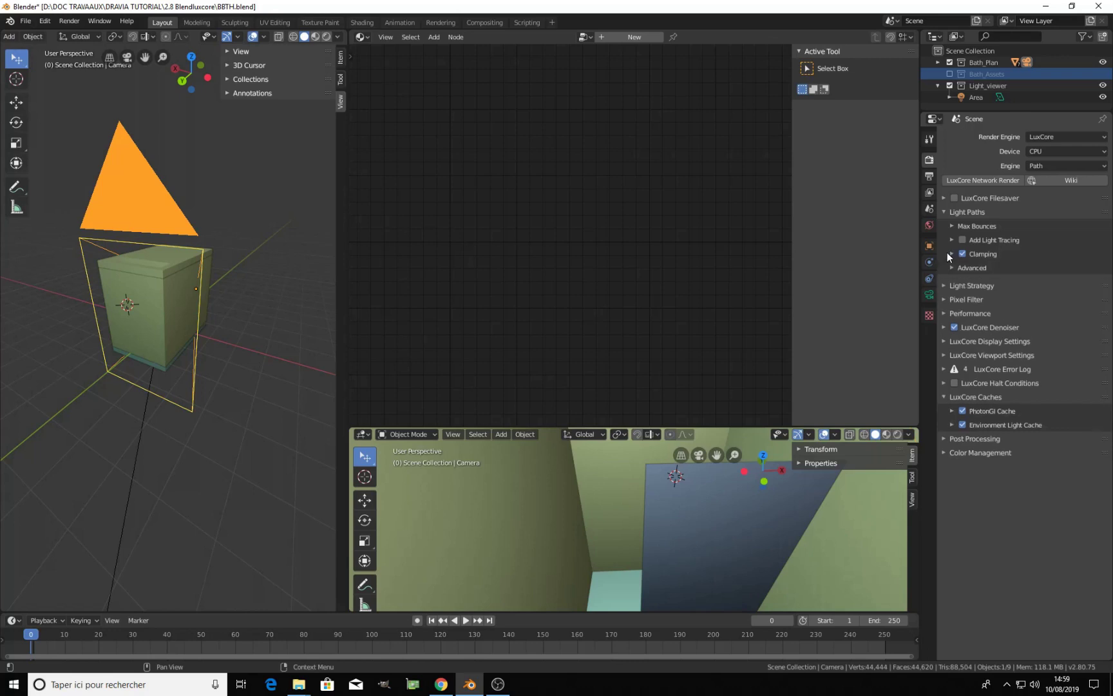
Show the camera view in the lower 3D viewport and reduce that viewport's height to enlarge the node editor
key(KP_0)
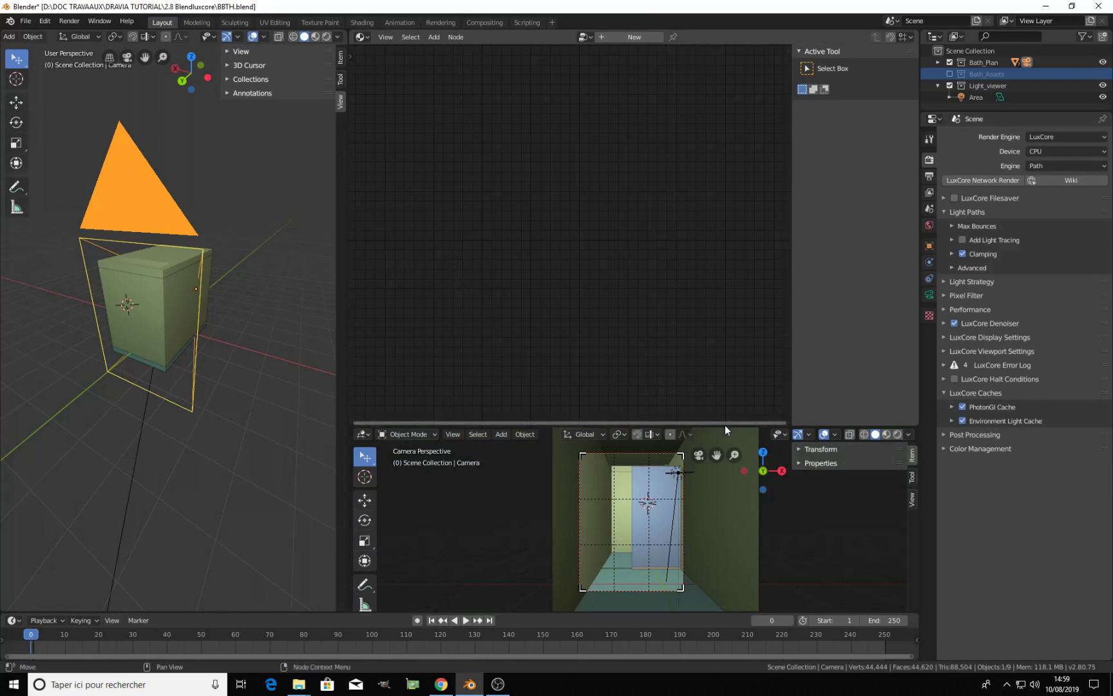
drag(726, 426, 731, 439)
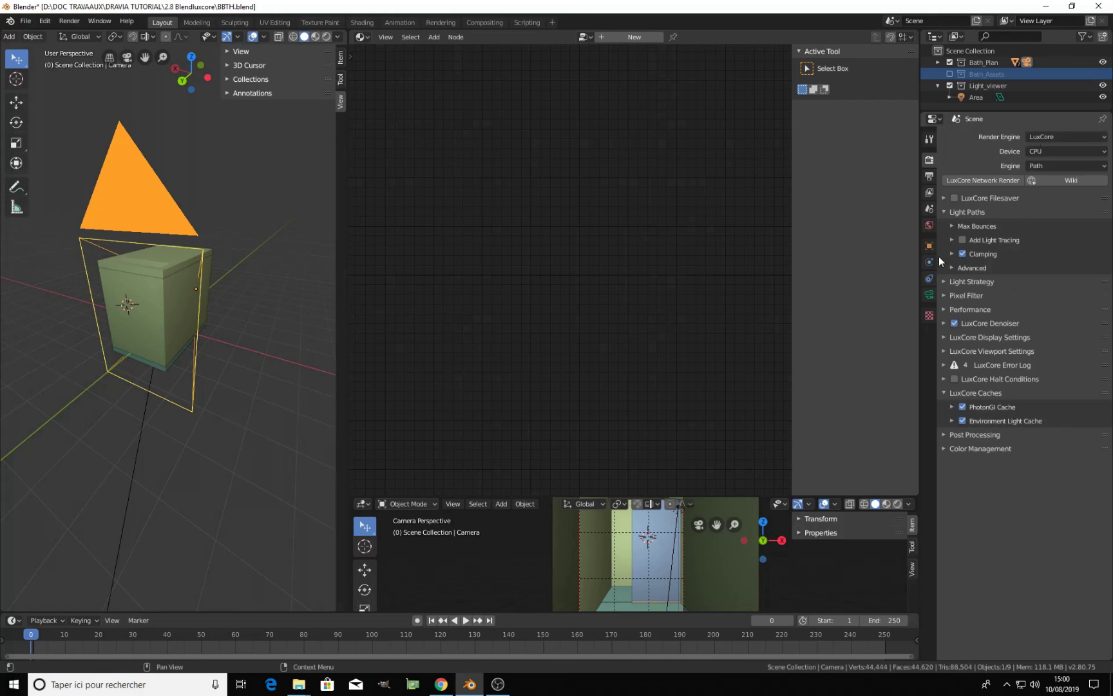
Set the world surface to Flat Color, collapse its performance settings and return to the render settings
click(929, 225)
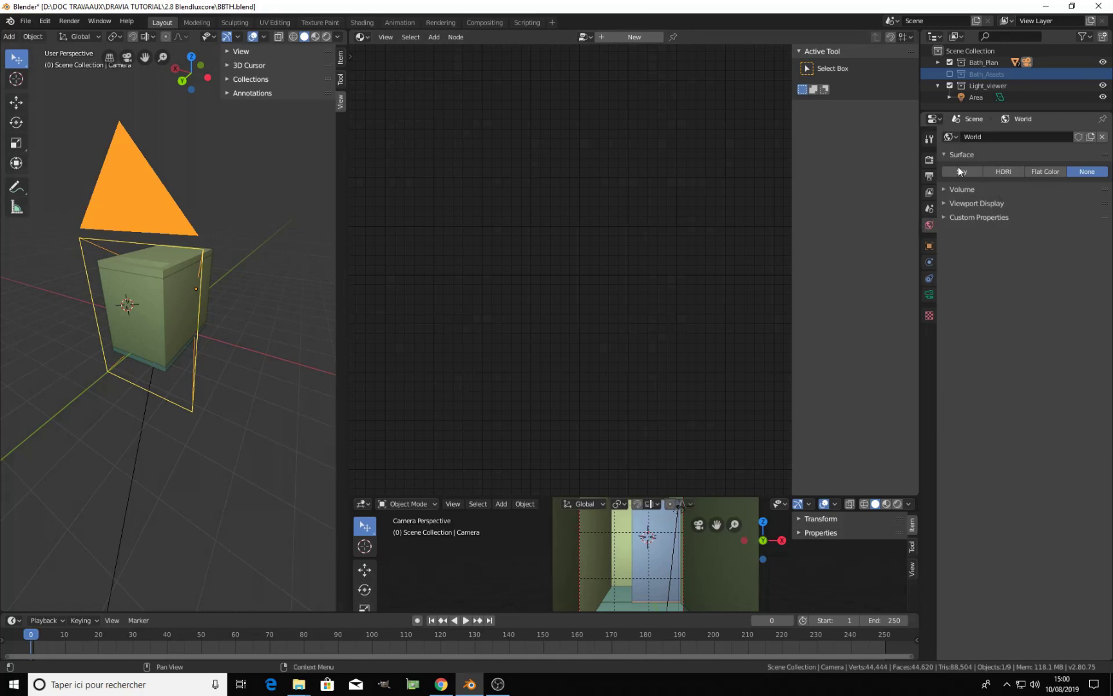
click(1046, 171)
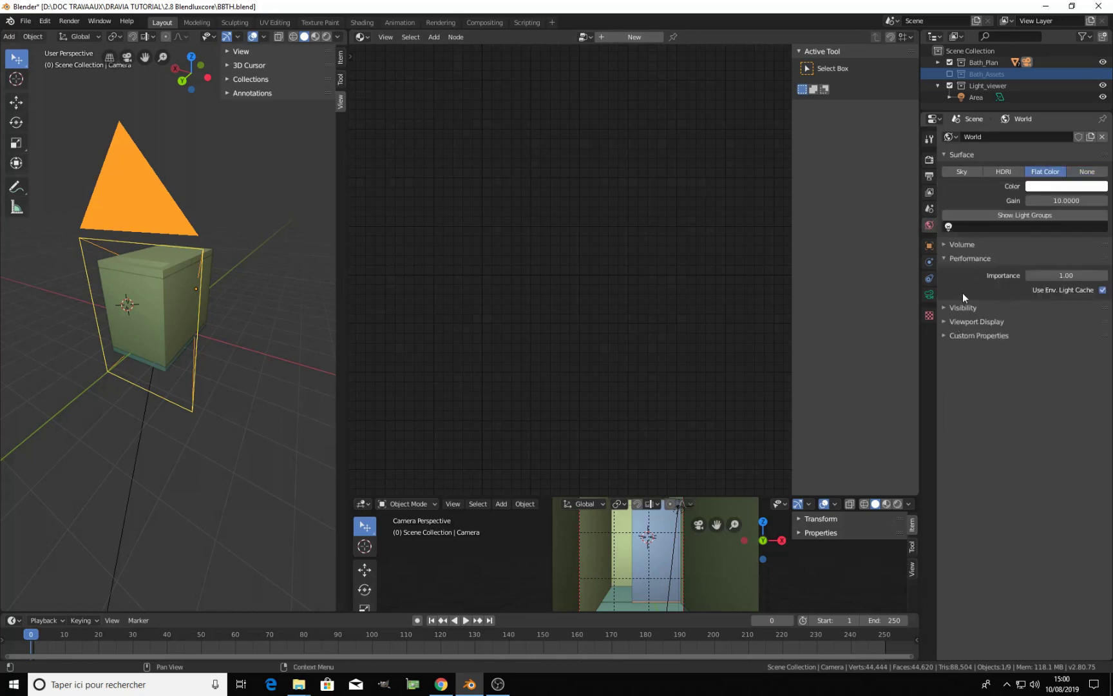
click(953, 259)
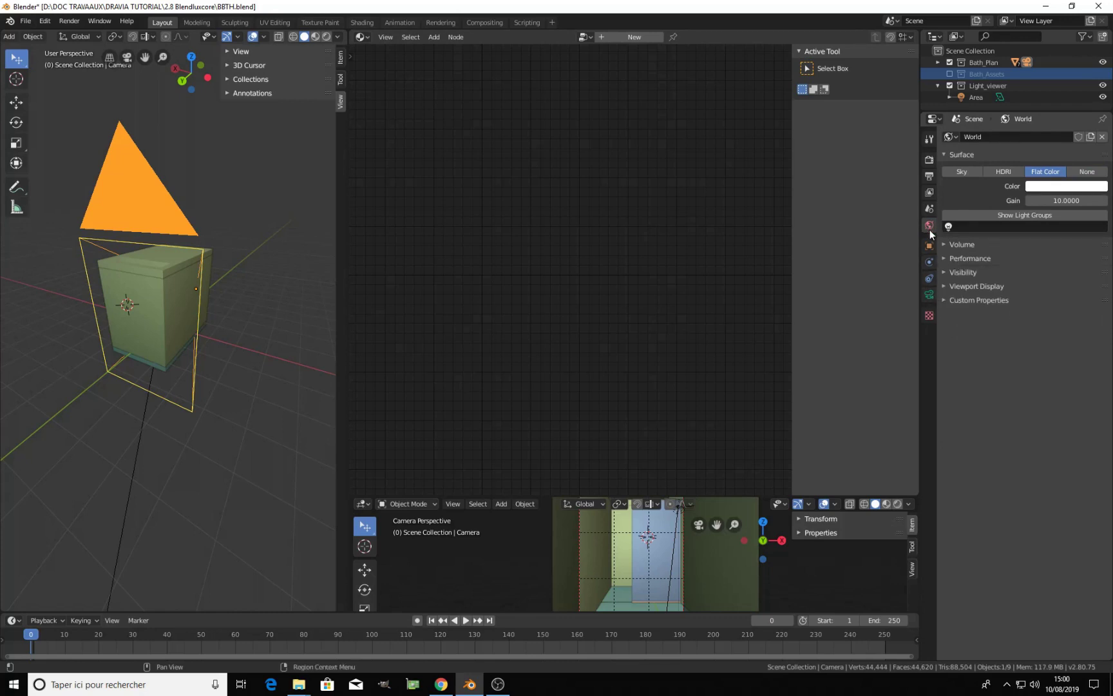
click(929, 161)
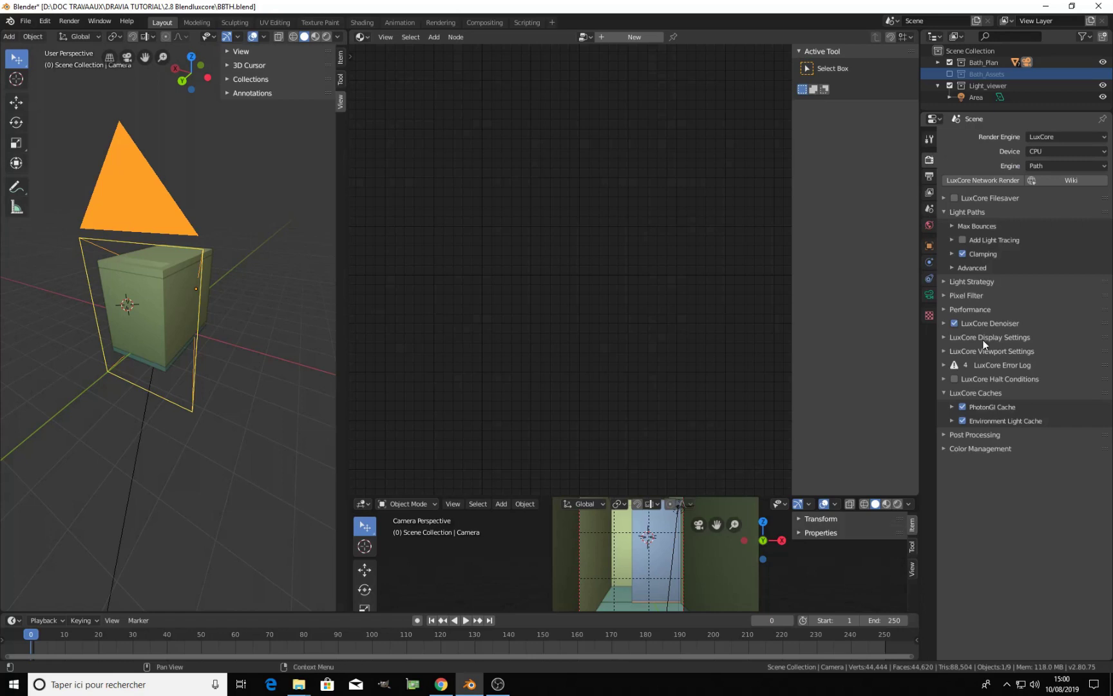
Change the node editor area to an image editor and display the Render Result in it
click(368, 40)
click(392, 93)
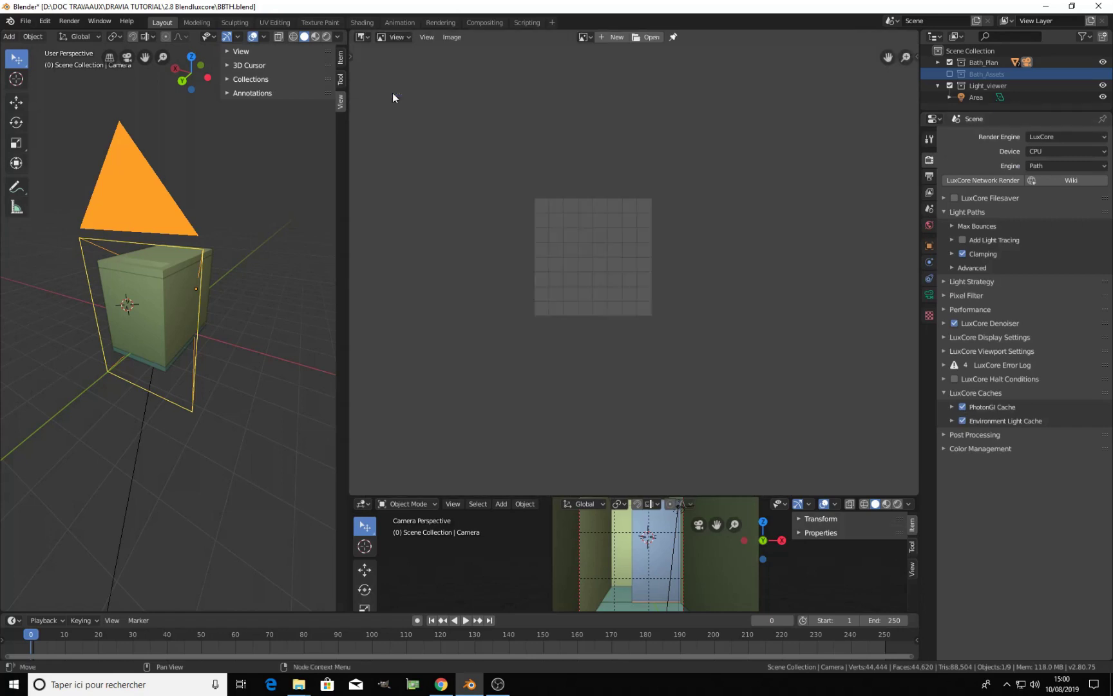
click(584, 38)
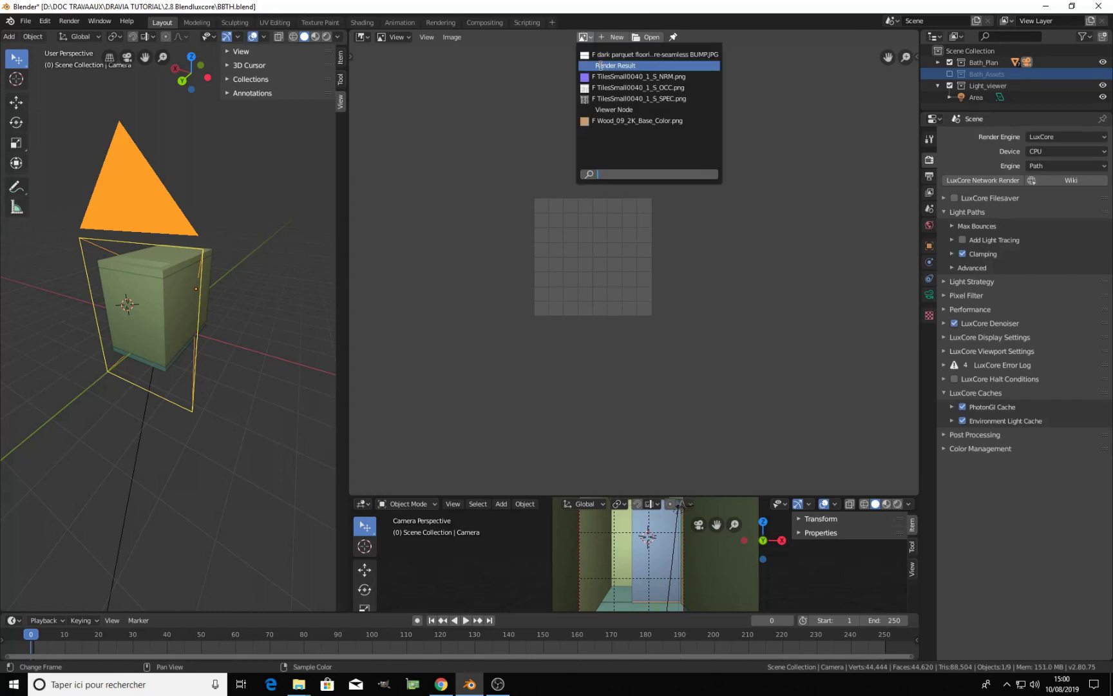
click(596, 55)
scroll(615, 254, down, 2)
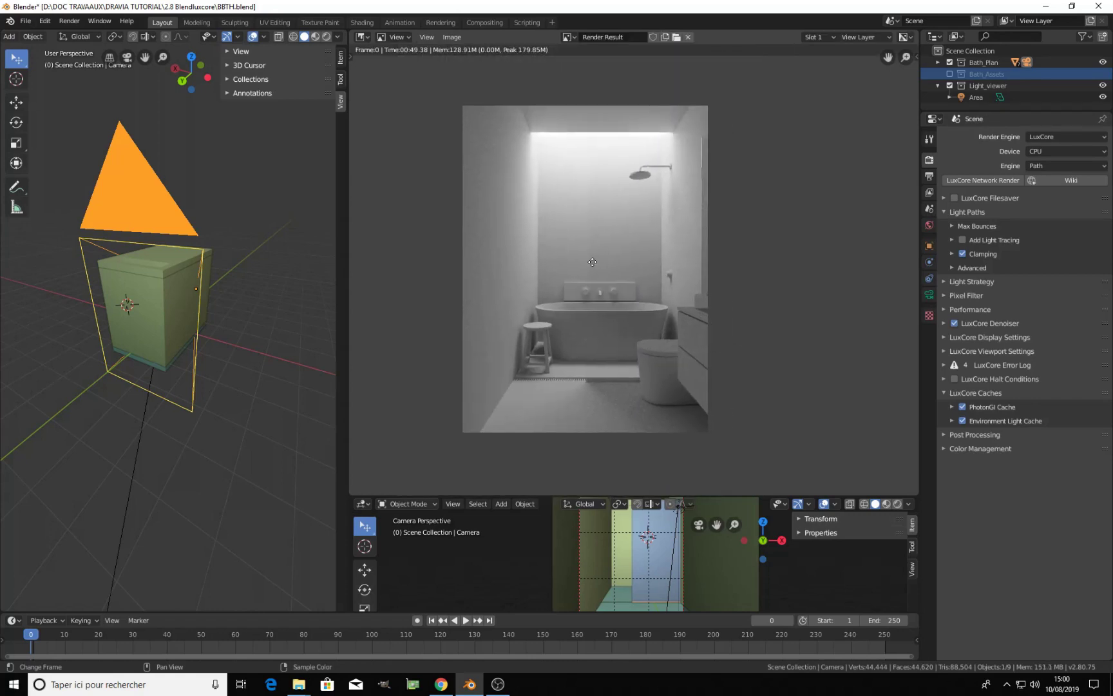
Choose Slot 2 for the render result and render the scene with LuxCore
click(821, 37)
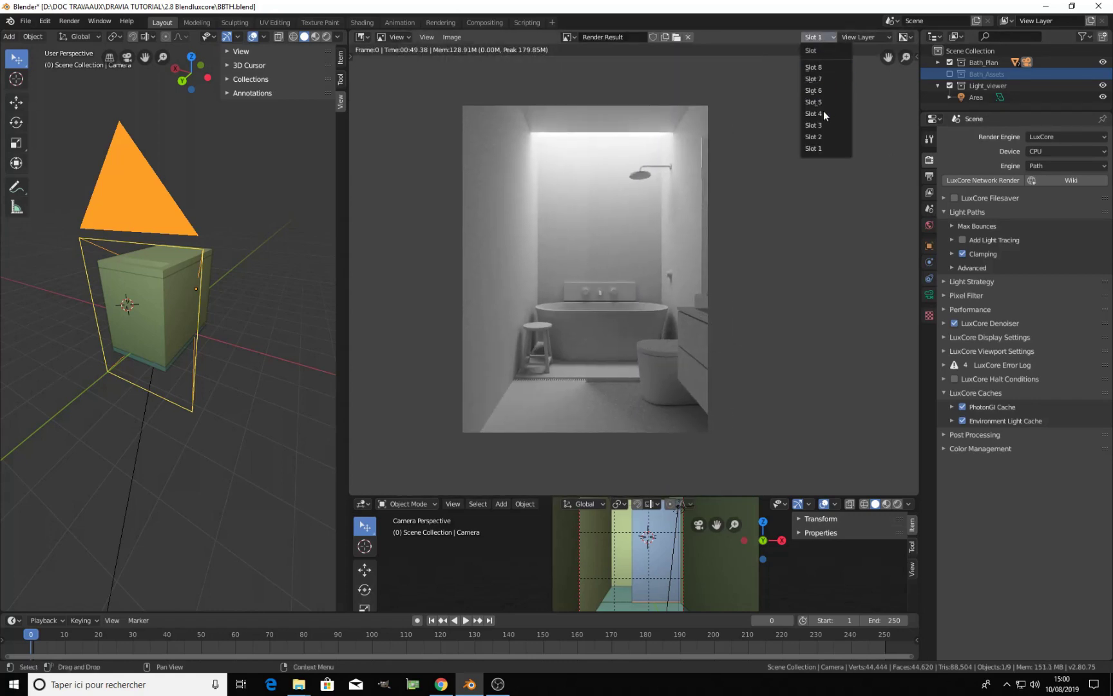
click(823, 137)
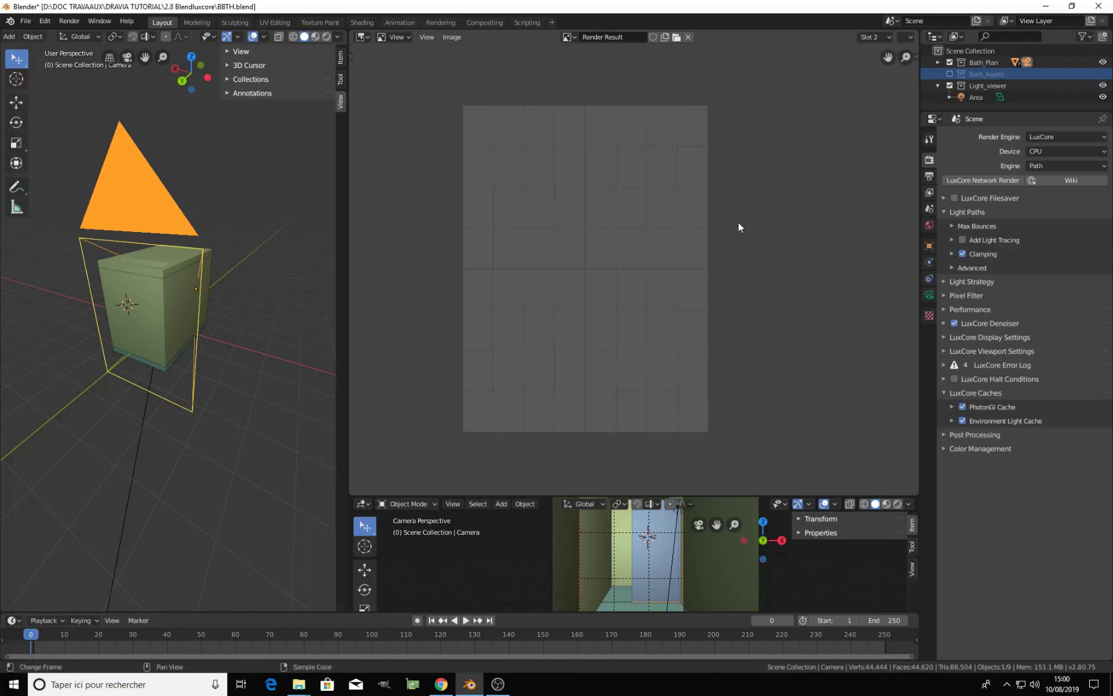
key(F12)
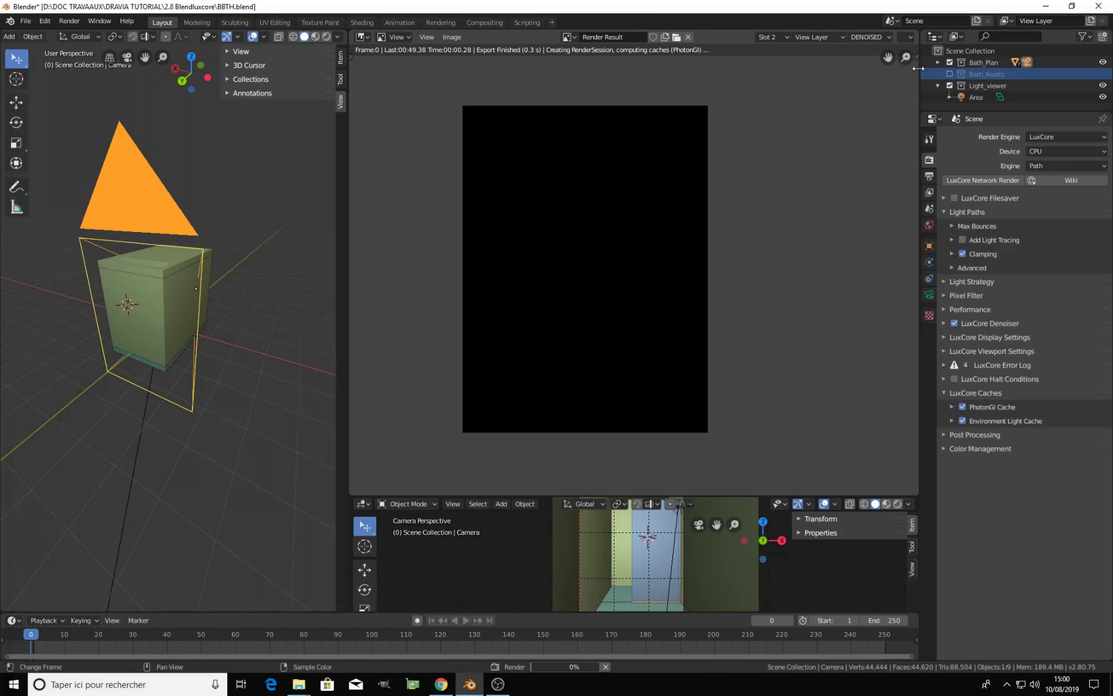
Switch the displayed render pass to Combined and examine the bathroom render in progress
click(880, 36)
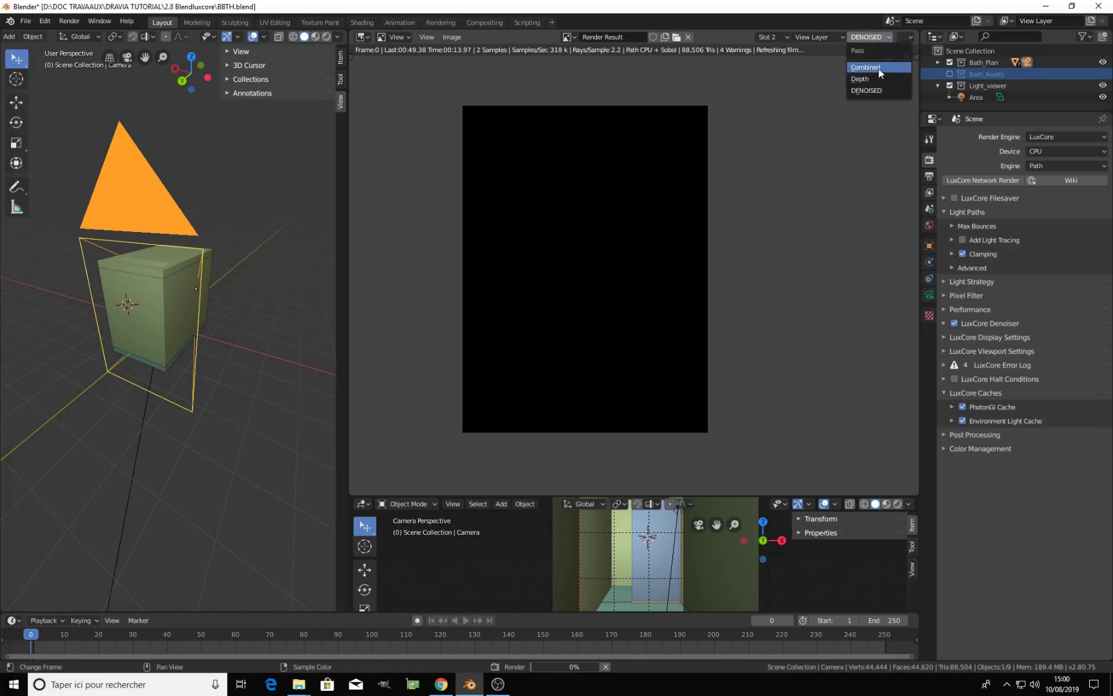
click(878, 68)
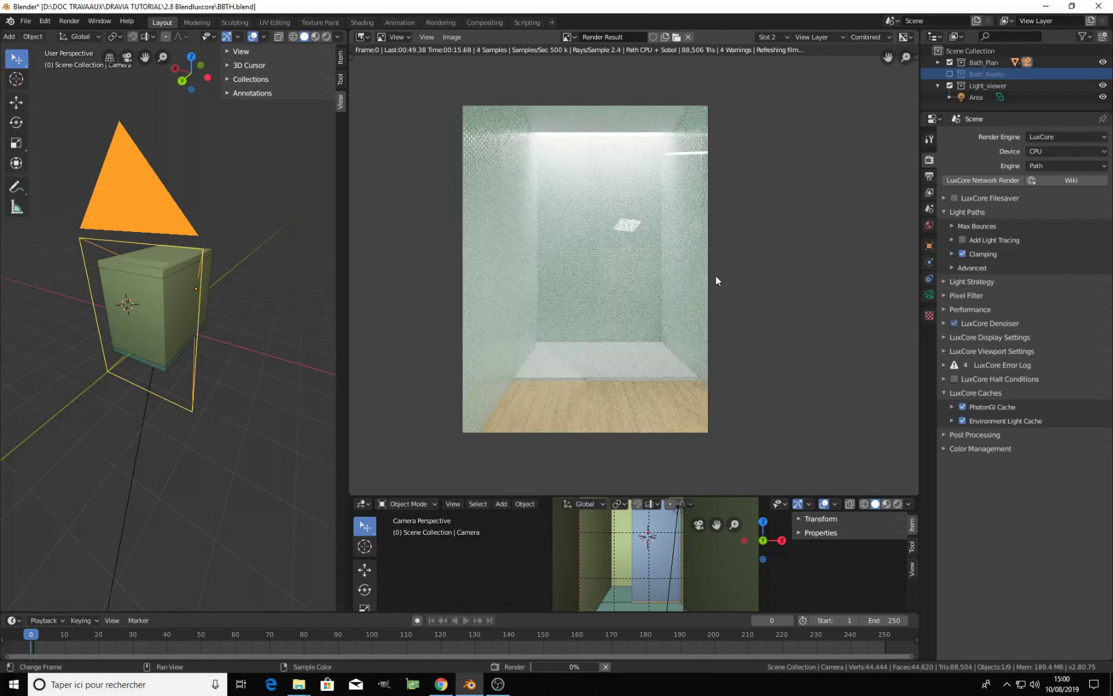
scroll(715, 280, up, 1)
scroll(715, 275, down, 1)
middle_drag(714, 275, 706, 297)
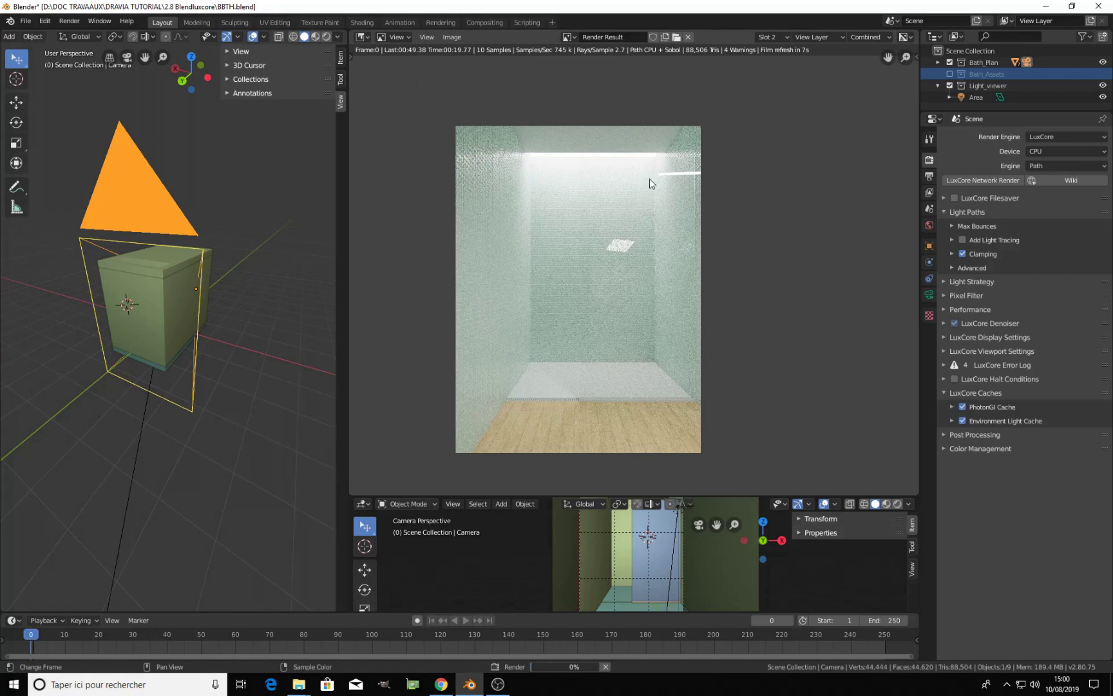
Stop the running render after opening the World settings, and exclude the Light_viewer collection from the view layer
click(927, 224)
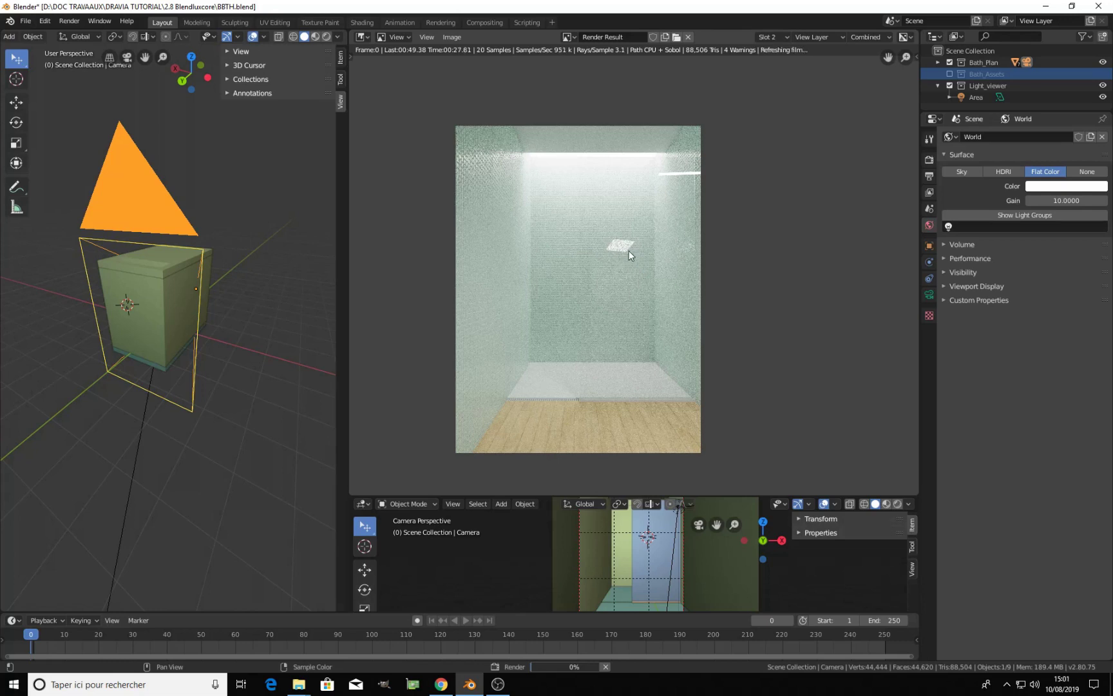
key(Escape)
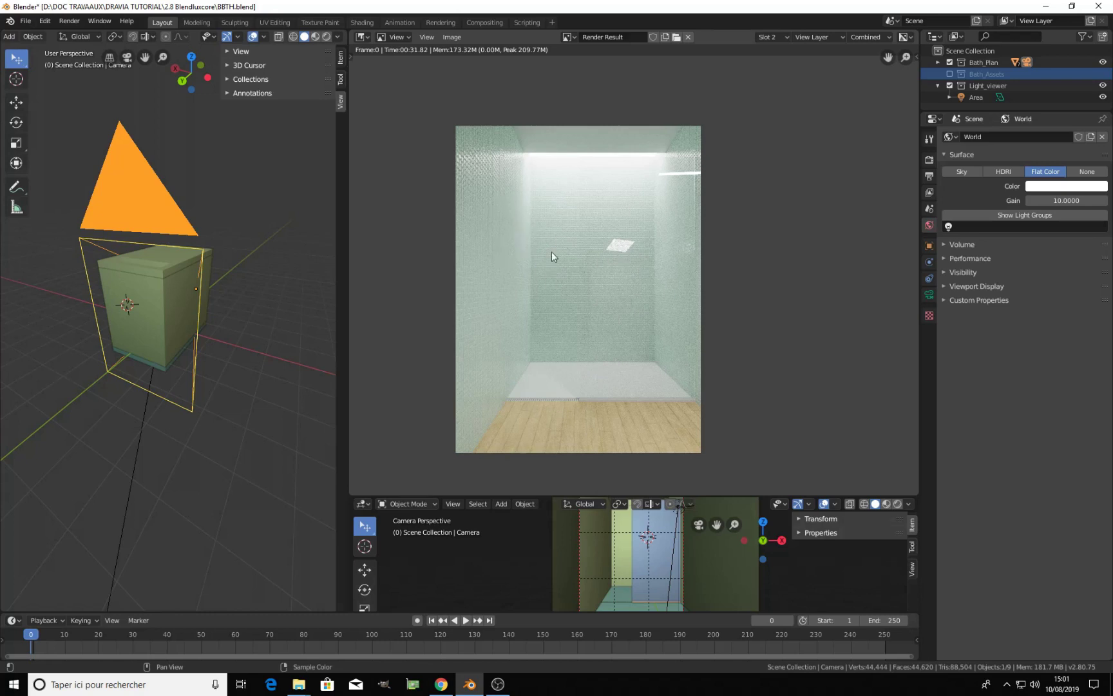
middle_drag(652, 292, 647, 336)
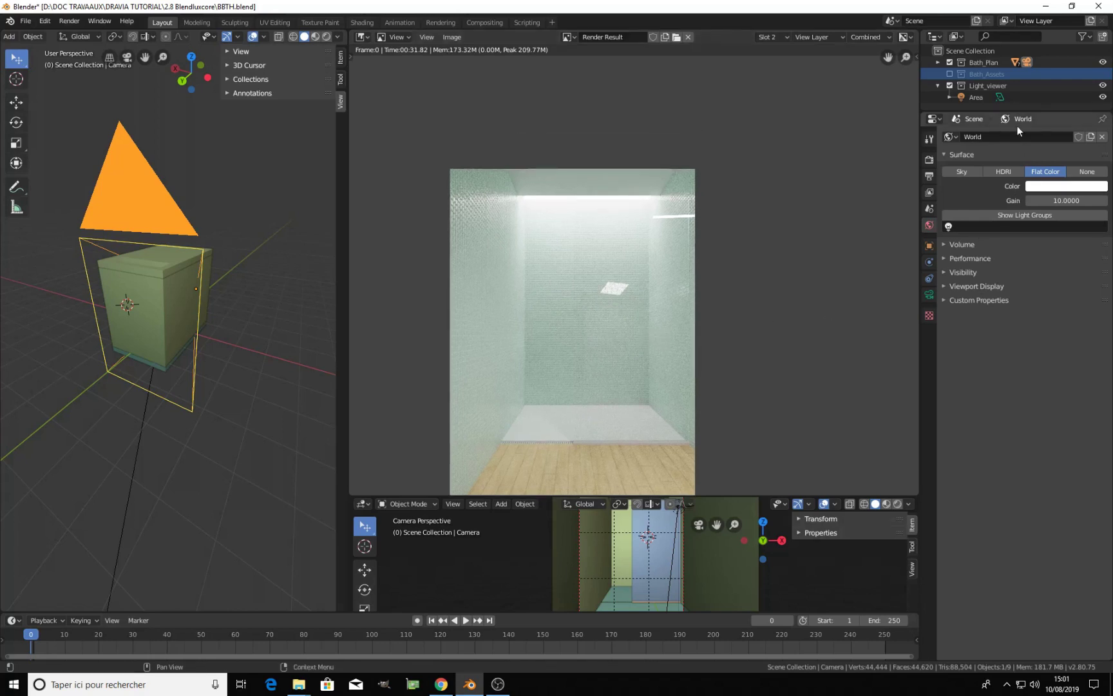
click(950, 85)
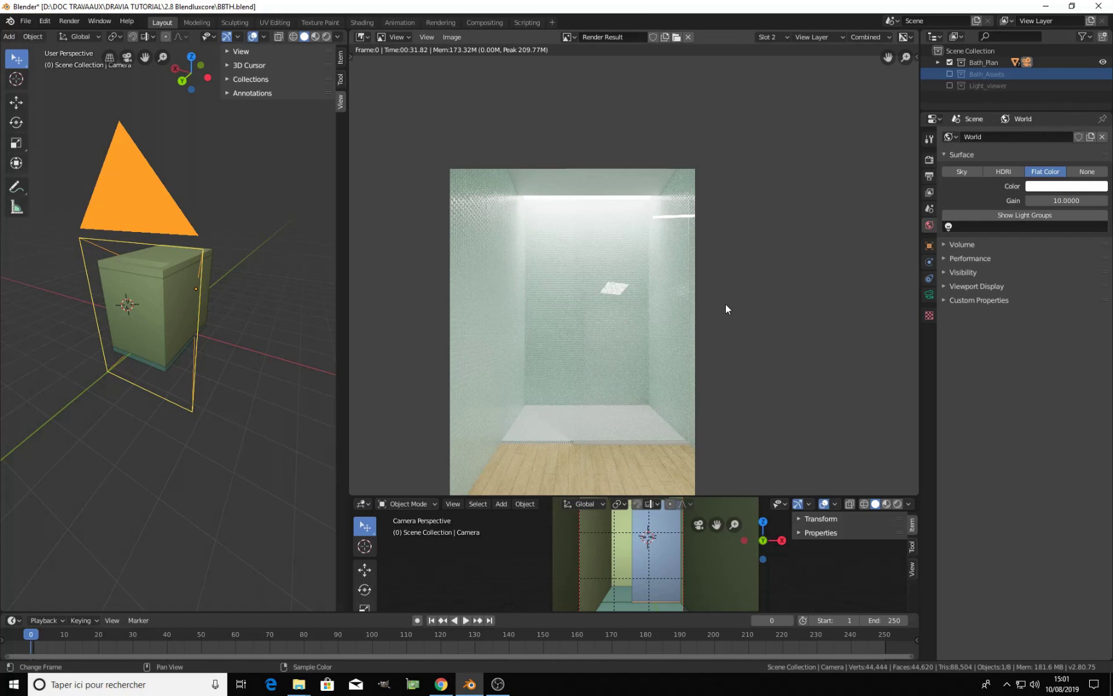
Select the tiled wall object from the camera view and show its Small_Tiles material in the LuxCore Material Nodes editor
scroll(178, 325, up, 5)
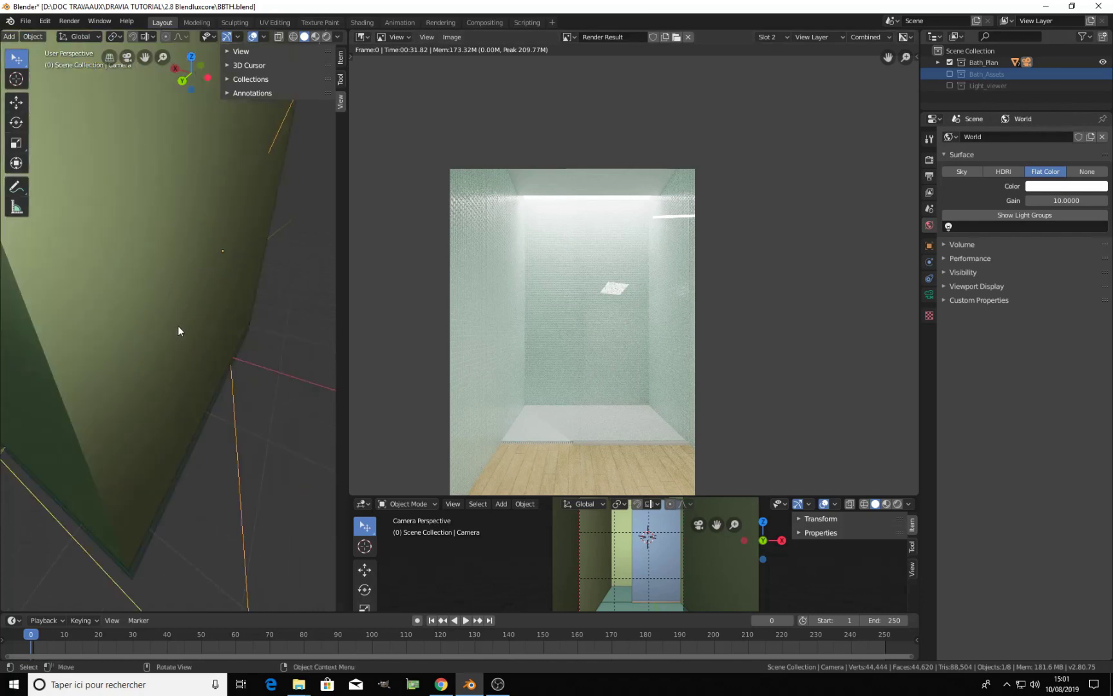
key(KP_0)
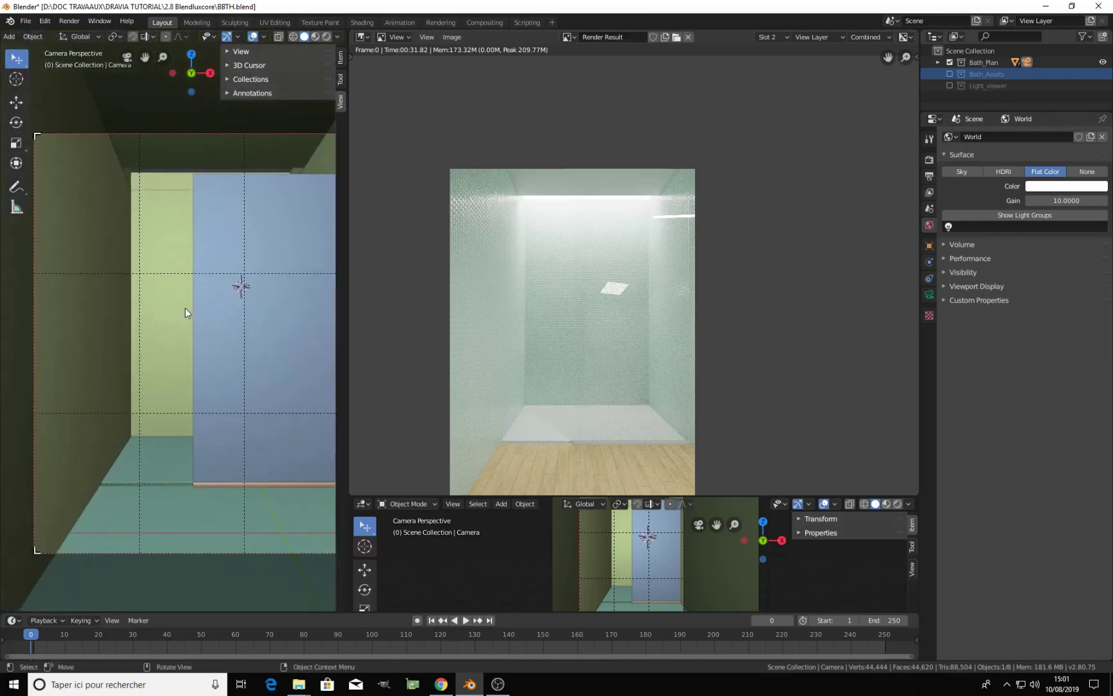
click(154, 231)
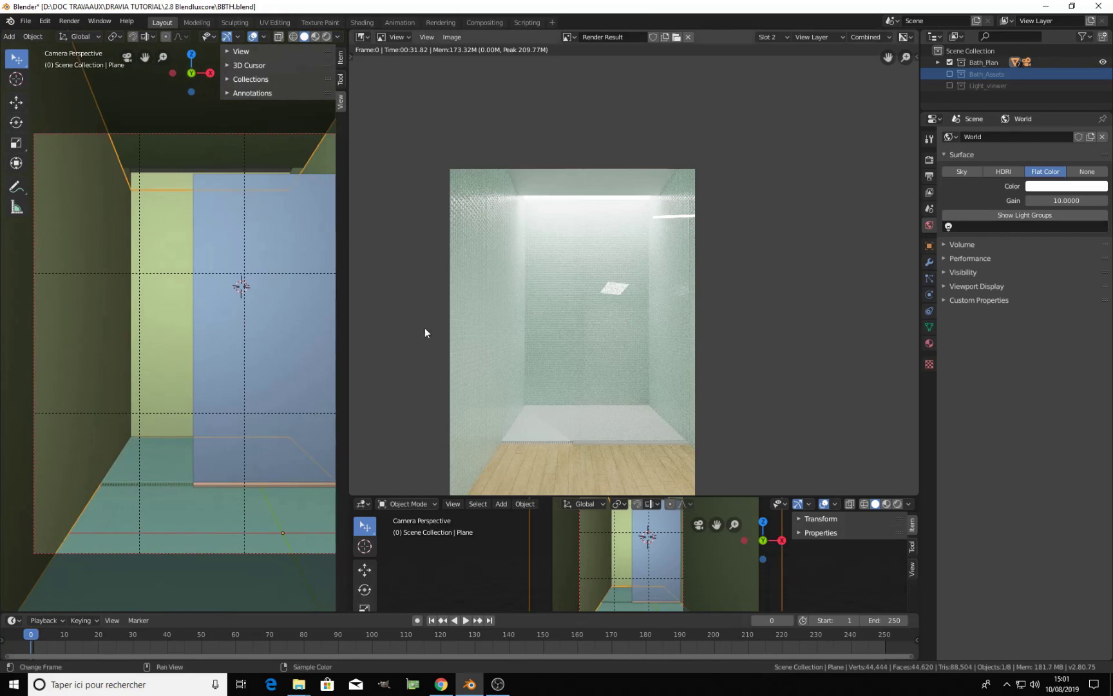
click(928, 343)
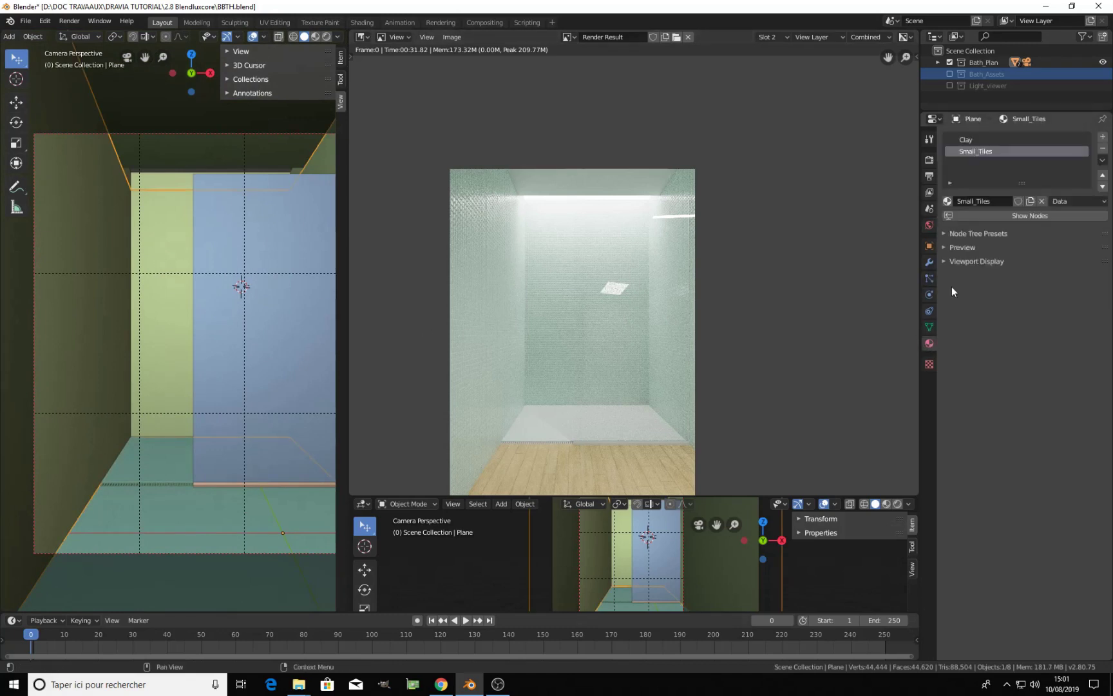
drag(706, 495, 707, 378)
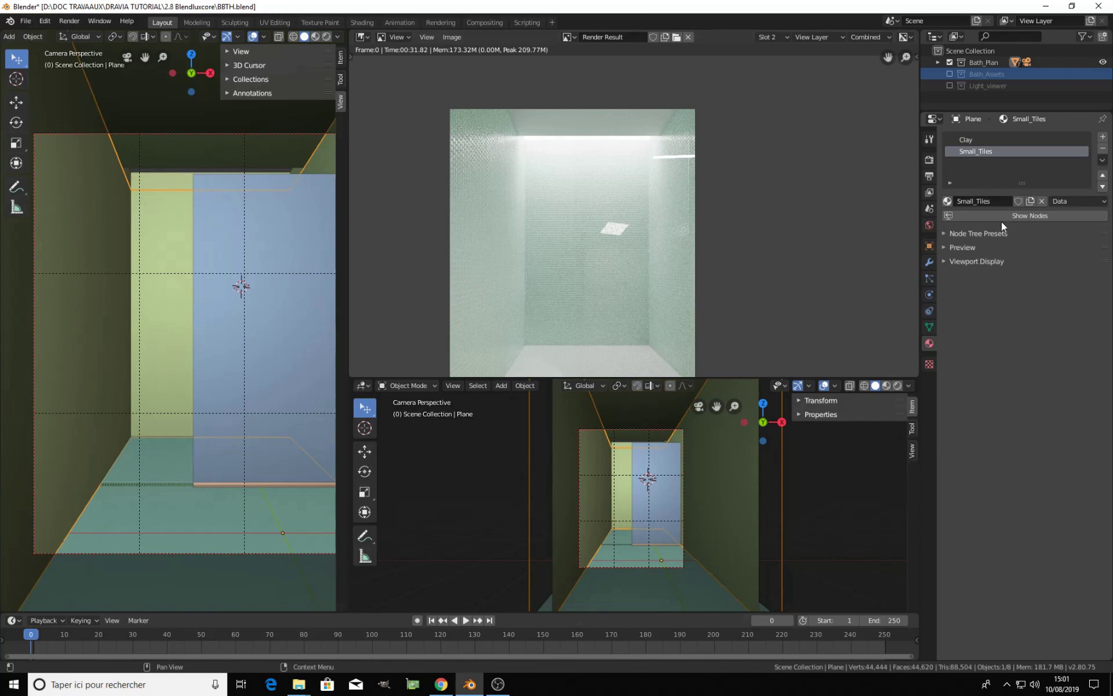
click(364, 36)
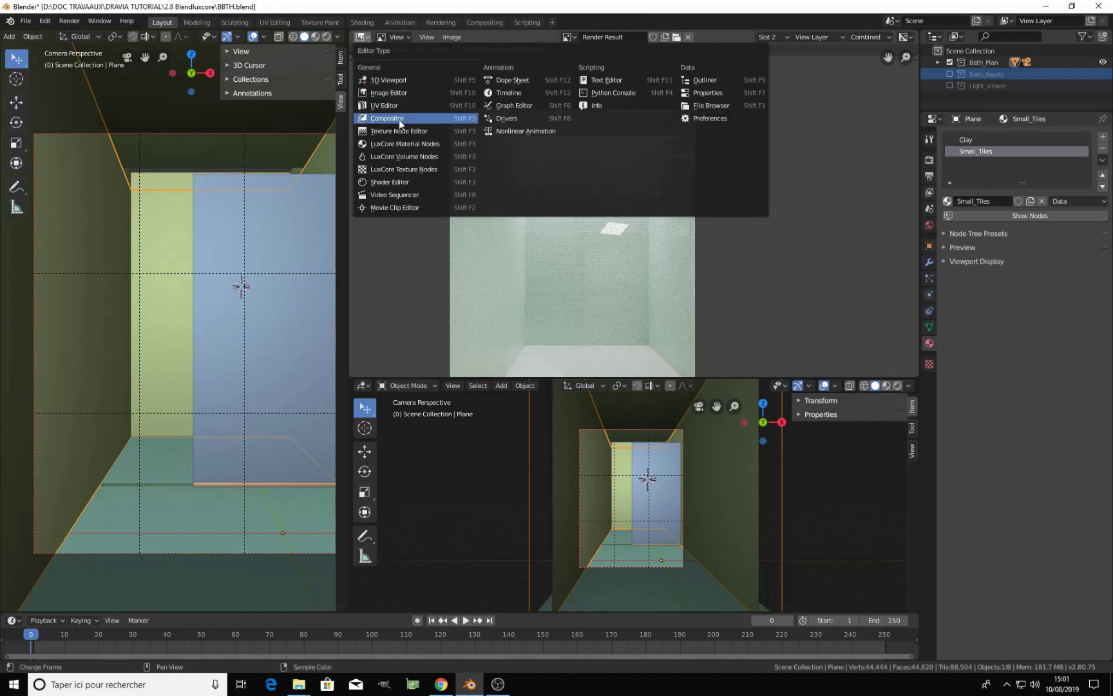
click(401, 143)
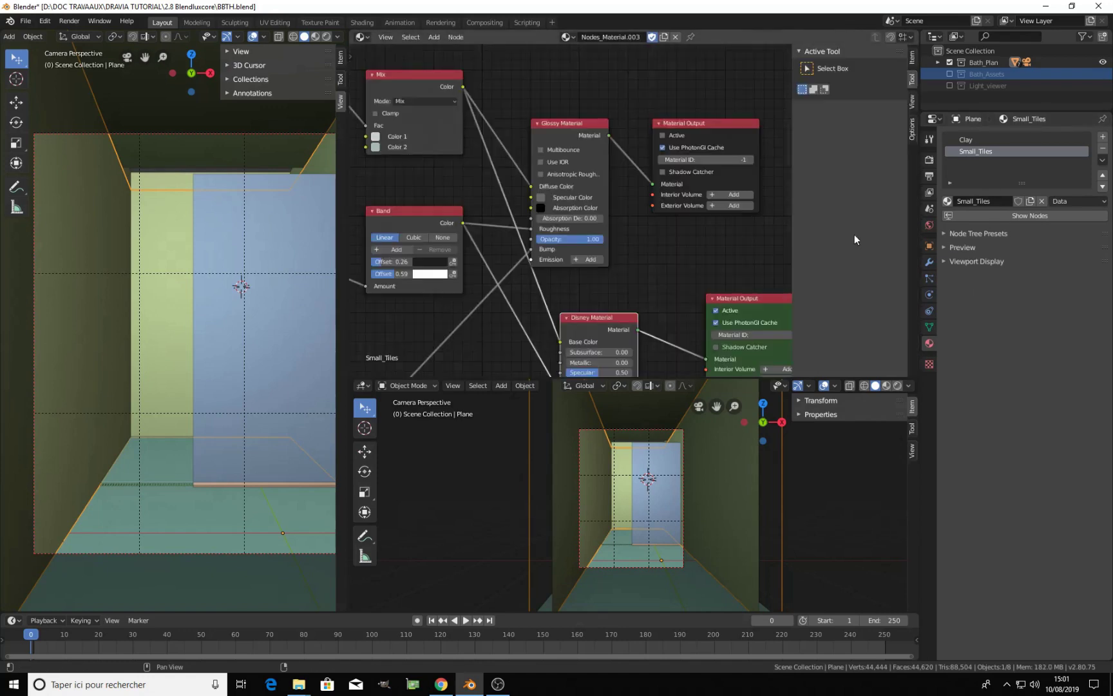
Examine the Small_Tiles node tree, comparing the Glossy Material and Disney Material branches and their Material Output nodes
scroll(639, 224, down, 4)
middle_drag(624, 207, 641, 174)
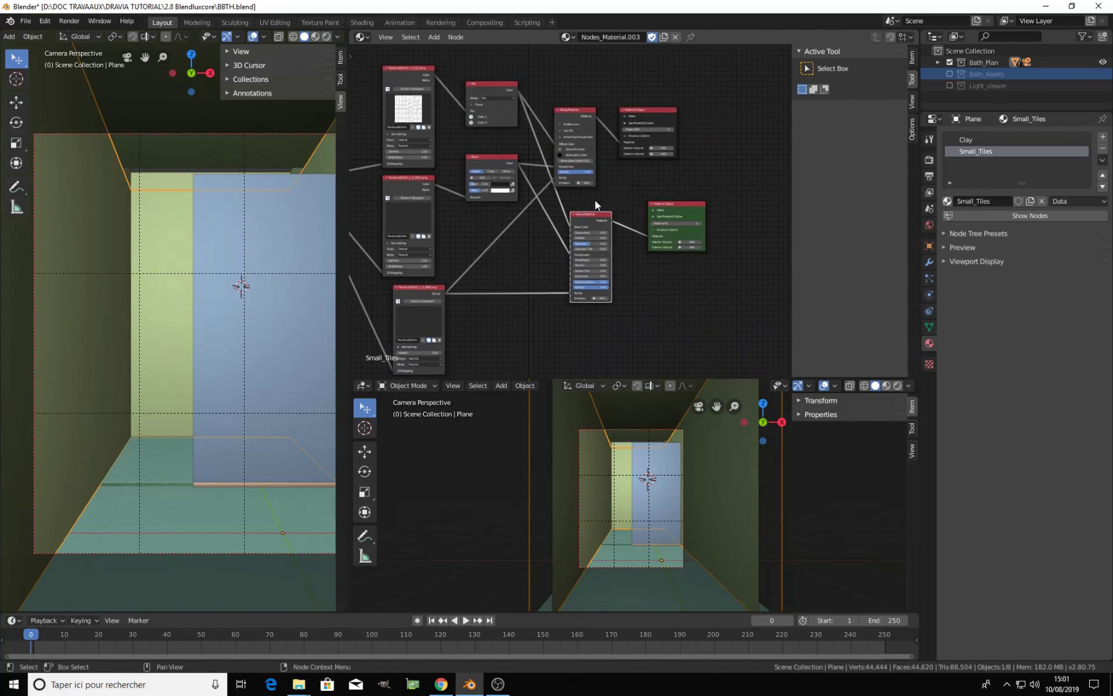
scroll(558, 200, down, 2)
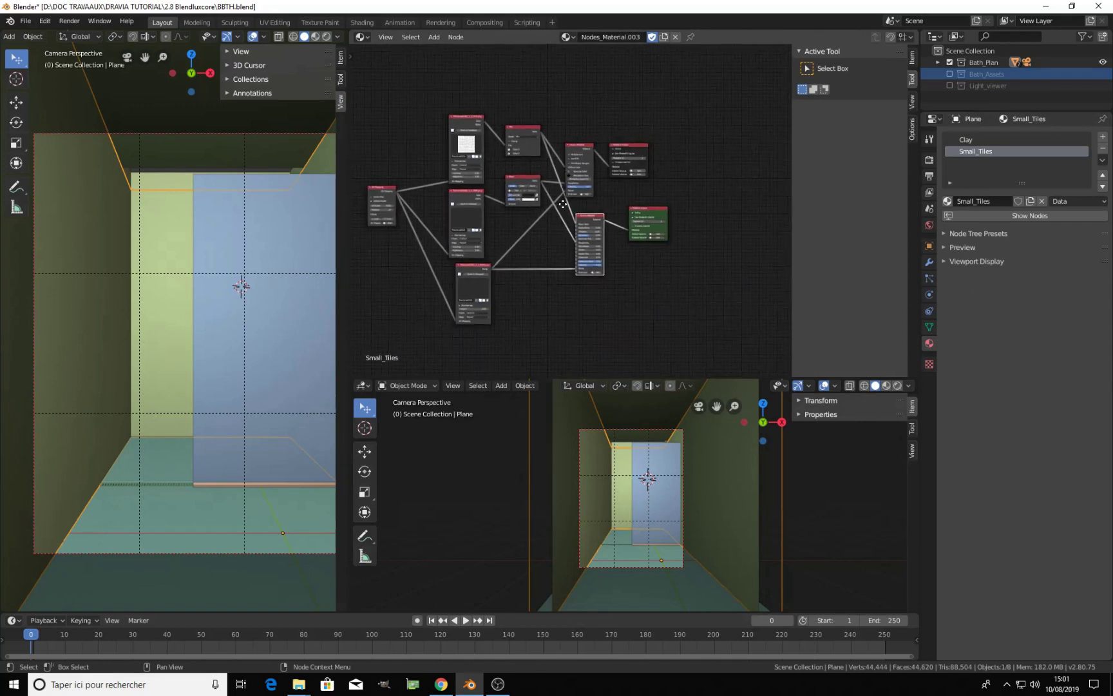
scroll(562, 203, up, 2)
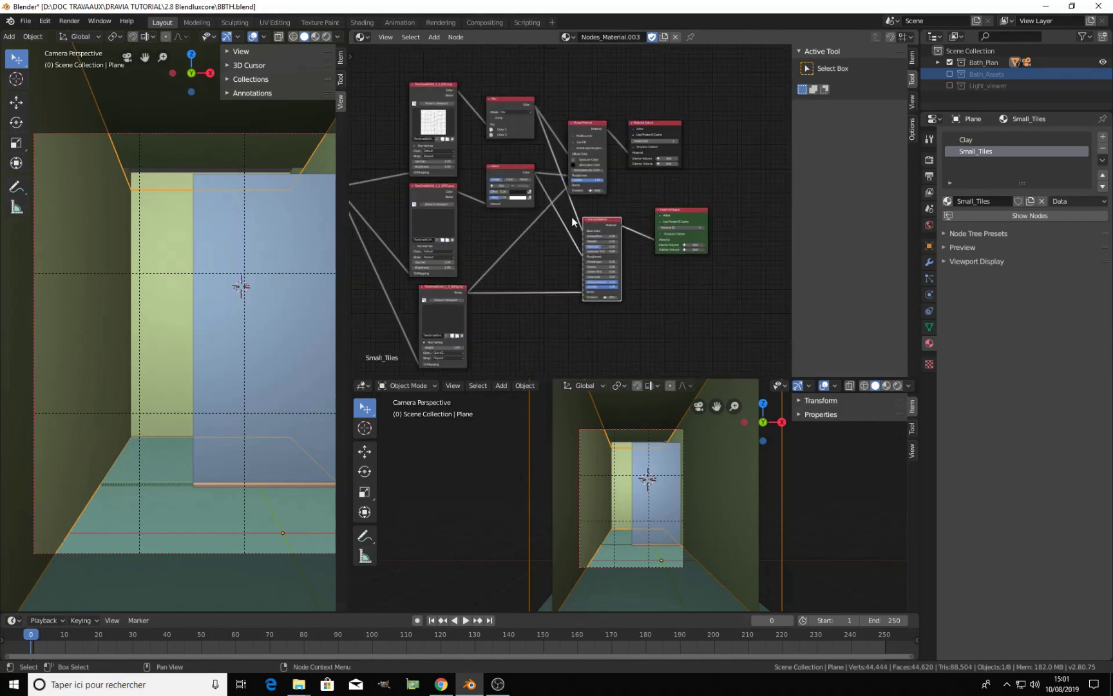
scroll(599, 243, up, 2)
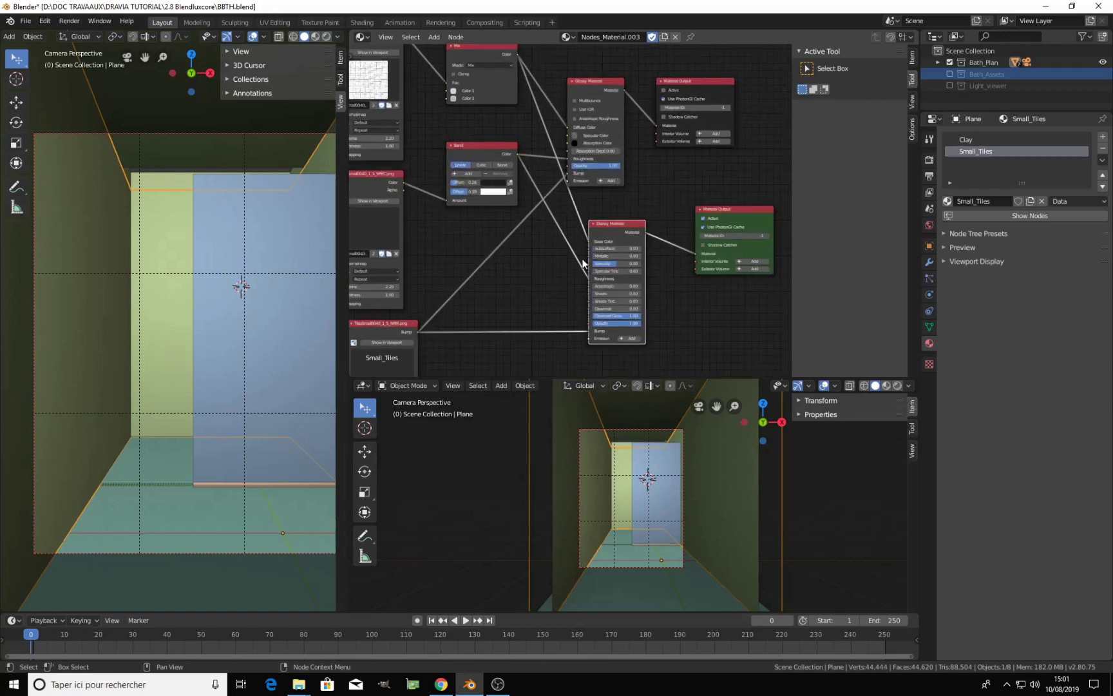
scroll(611, 221, up, 4)
middle_drag(600, 71, 564, 218)
scroll(564, 218, up, 1)
scroll(564, 218, up, 1)
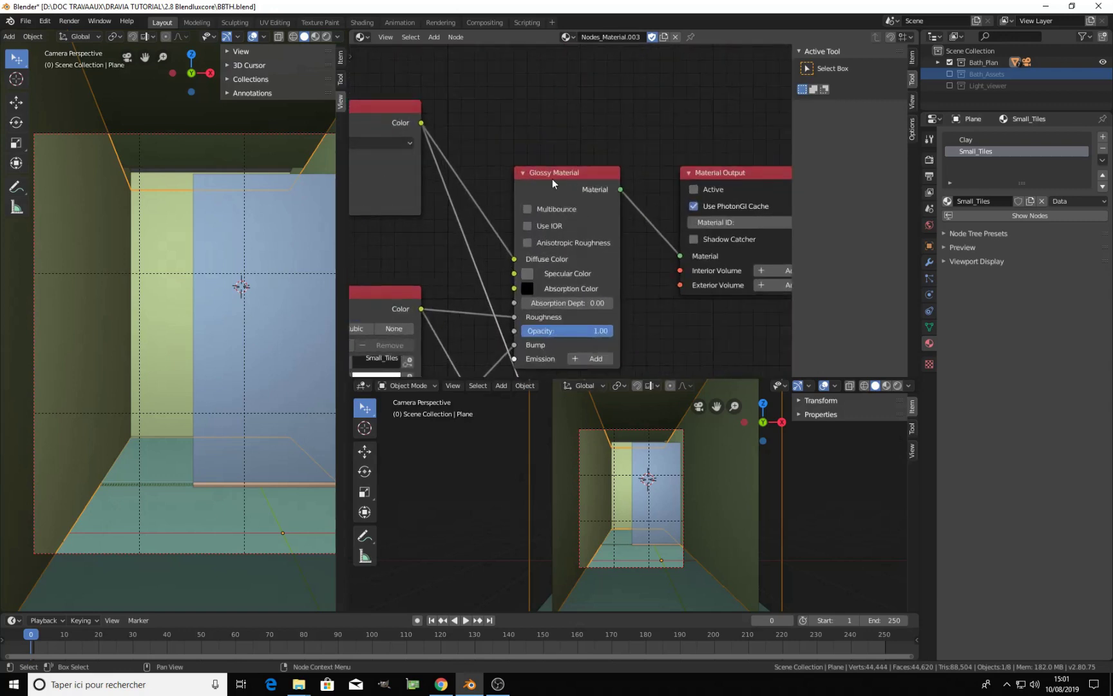
scroll(589, 213, down, 3)
scroll(597, 237, up, 1)
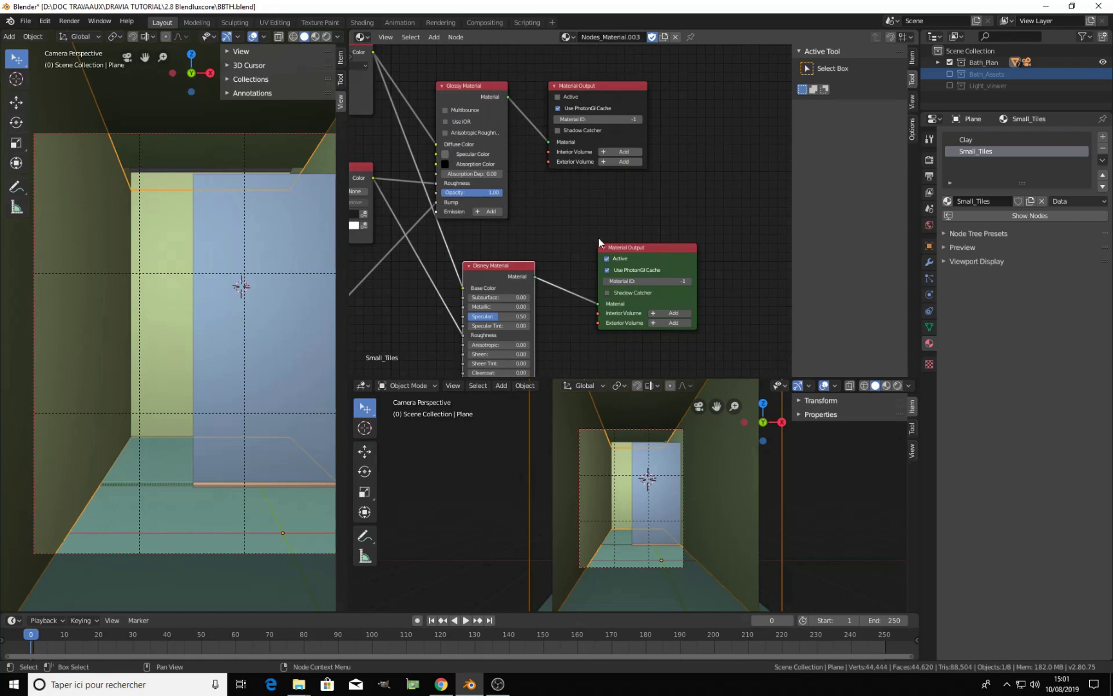
scroll(606, 283, up, 2)
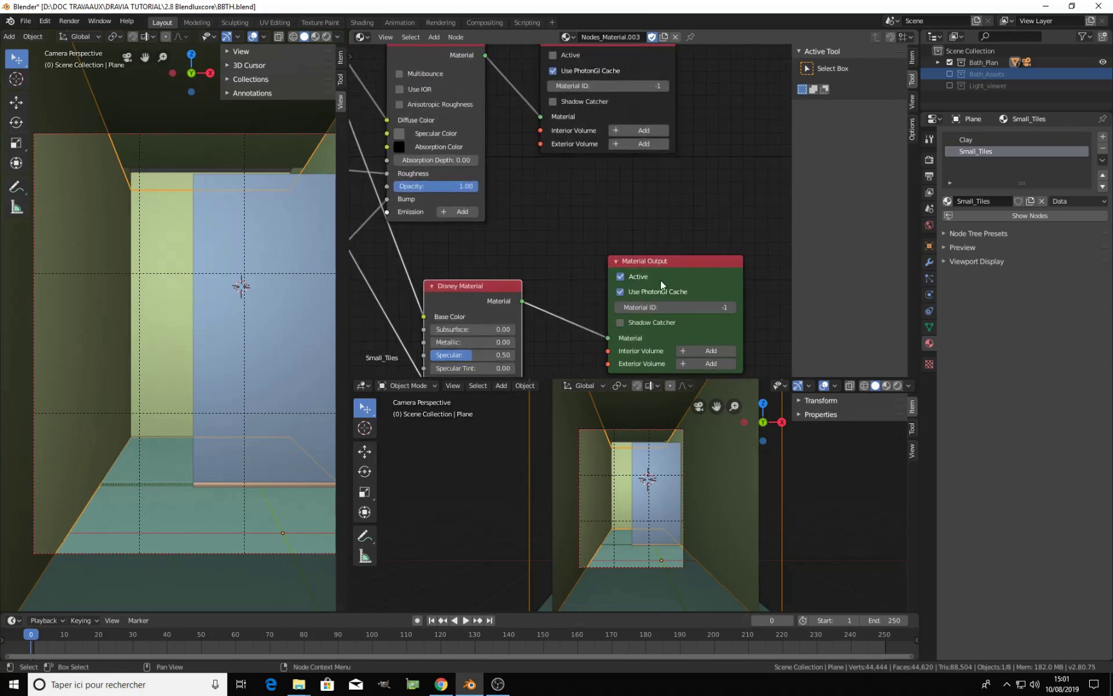
scroll(568, 310, down, 2)
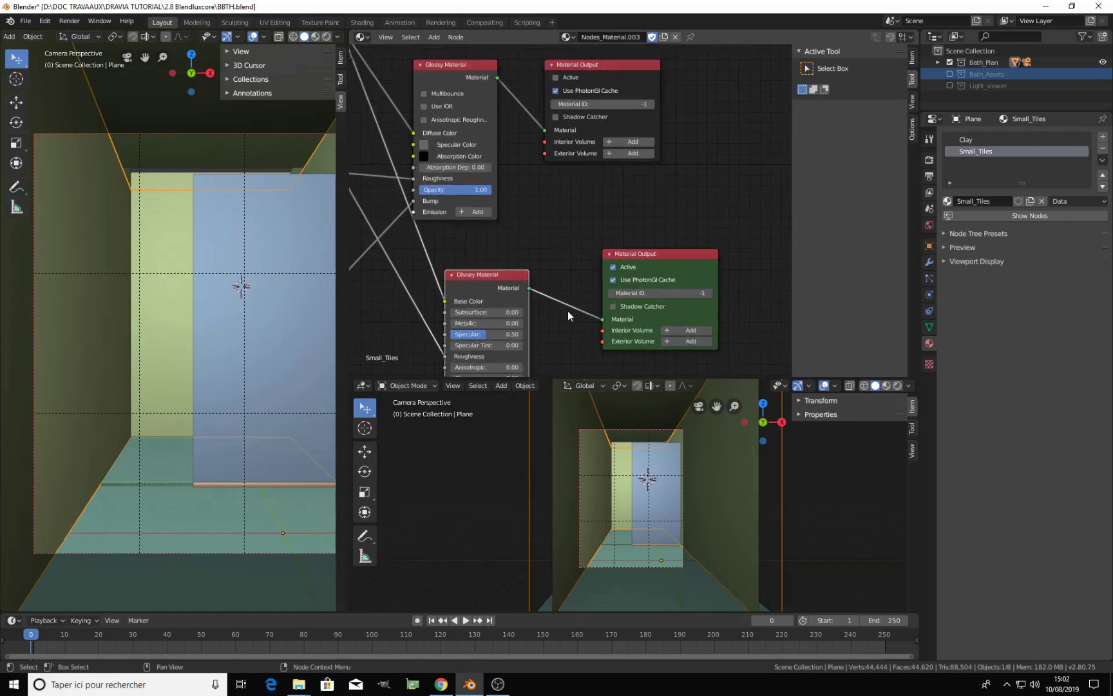
Align the Glossy branch's Material Output above the Disney one, make it active as a test, and reactivate the Disney output
drag(590, 77, 643, 130)
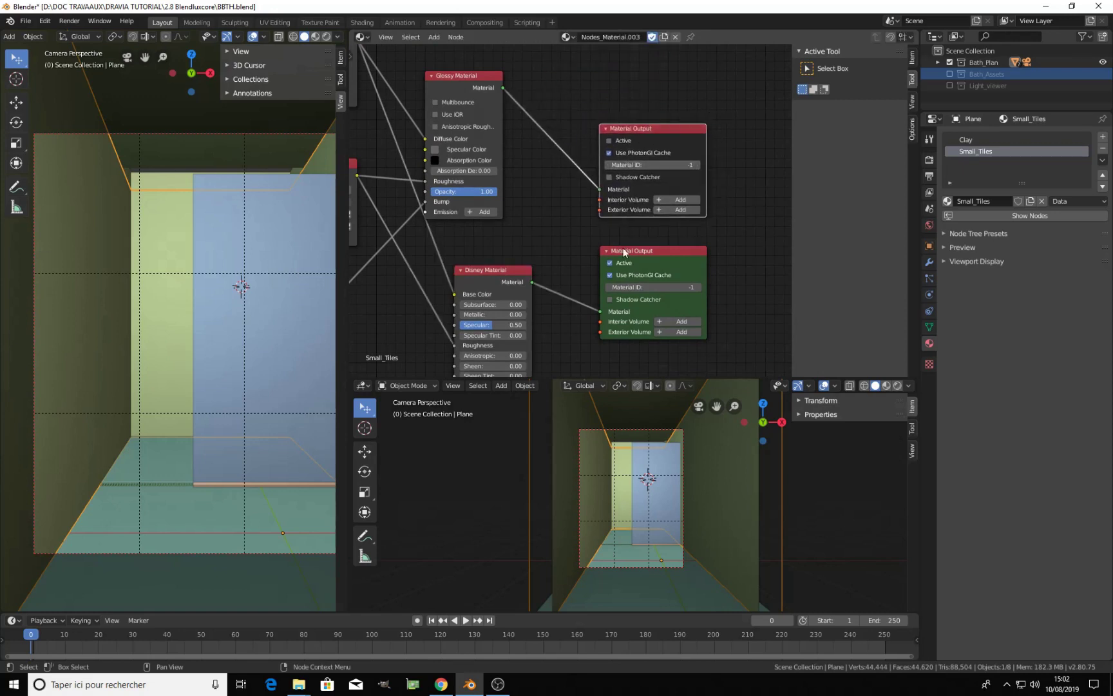
scroll(628, 275, up, 1)
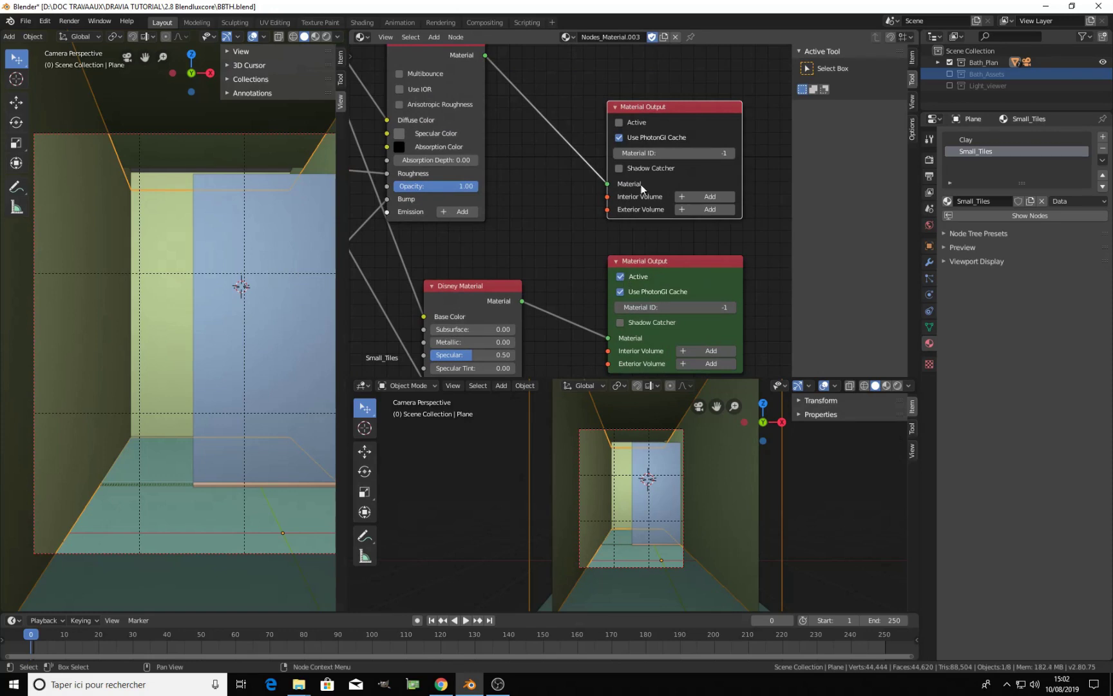
click(619, 122)
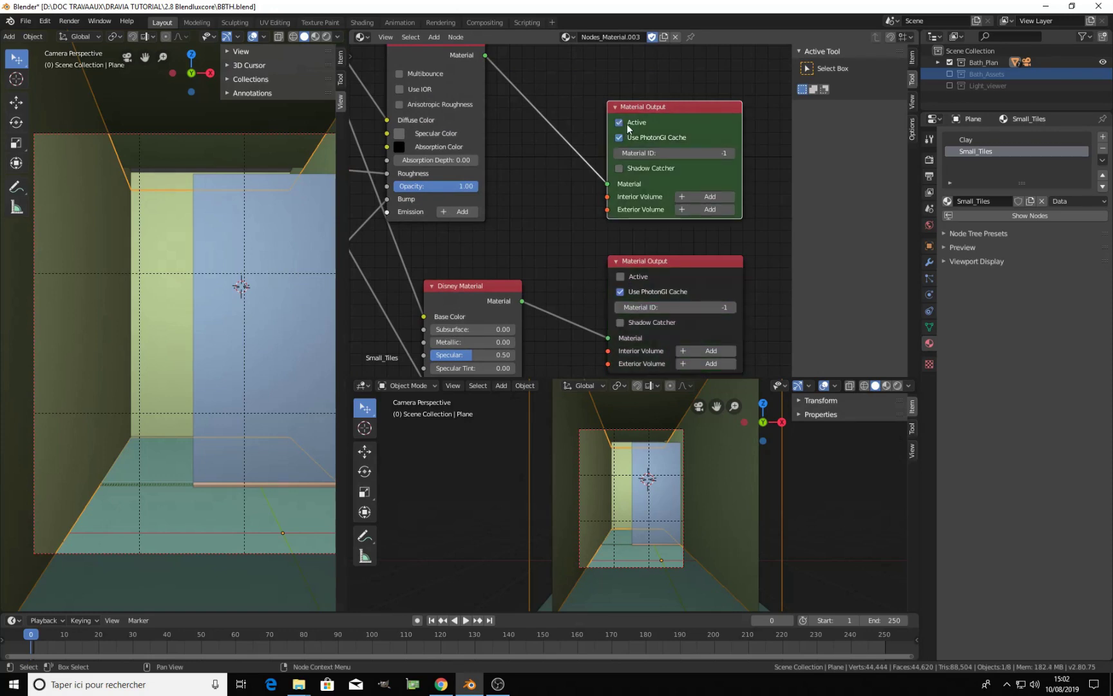
click(620, 276)
Set the Mix node's Color 2 to a paler, less saturated green with H 0.447, S 0.080 and V 0.772
middle_drag(634, 292, 614, 153)
scroll(540, 245, down, 3)
middle_drag(533, 260, 757, 223)
middle_drag(489, 134, 508, 366)
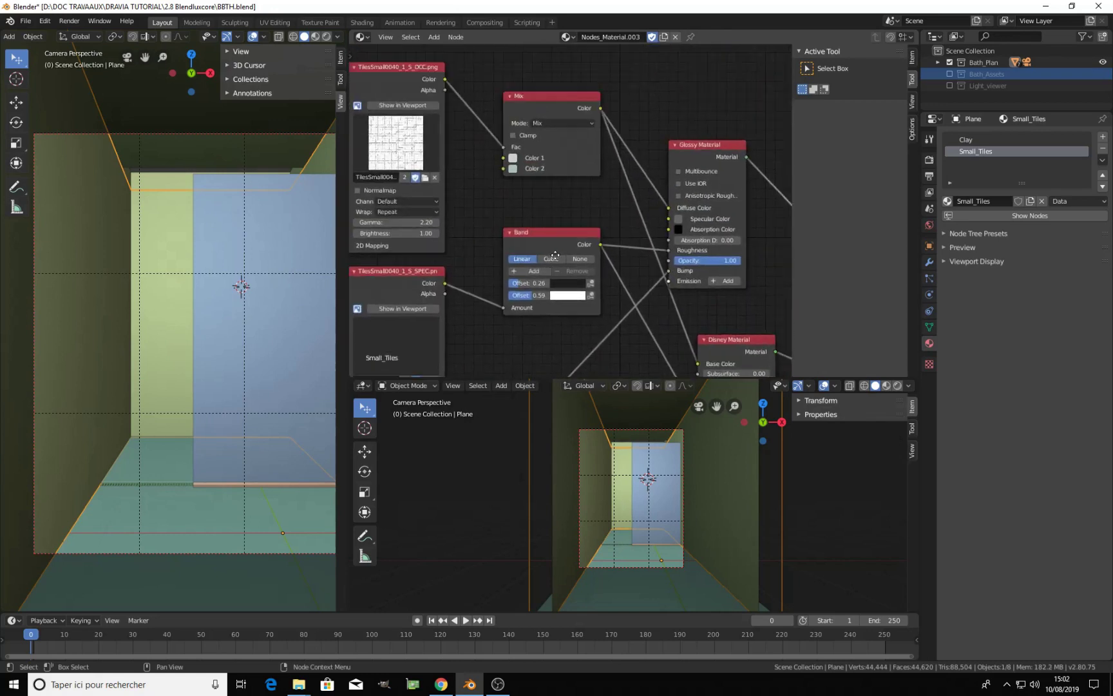
scroll(551, 234, up, 5)
scroll(547, 241, up, 2)
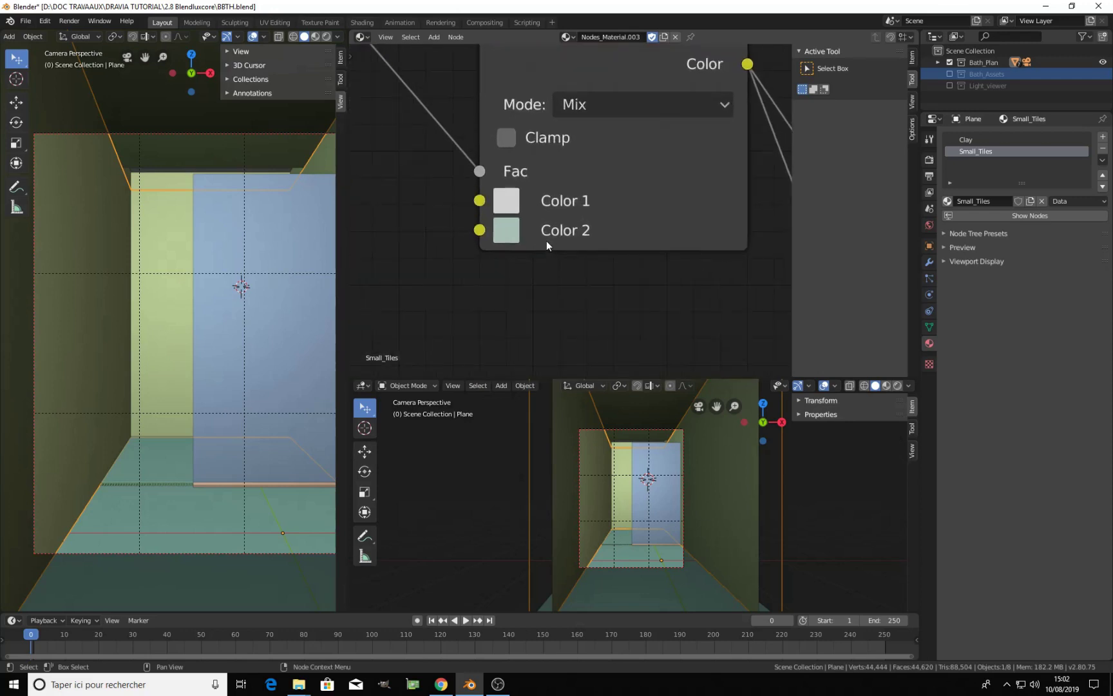
click(506, 230)
drag(600, 345, 602, 348)
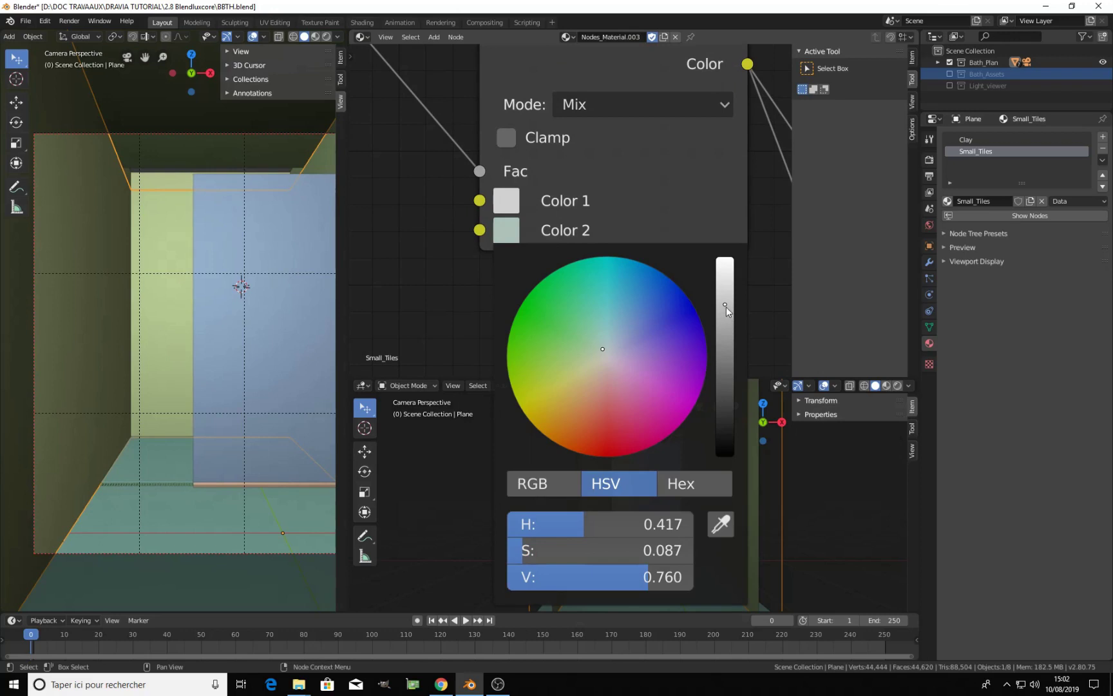
click(726, 301)
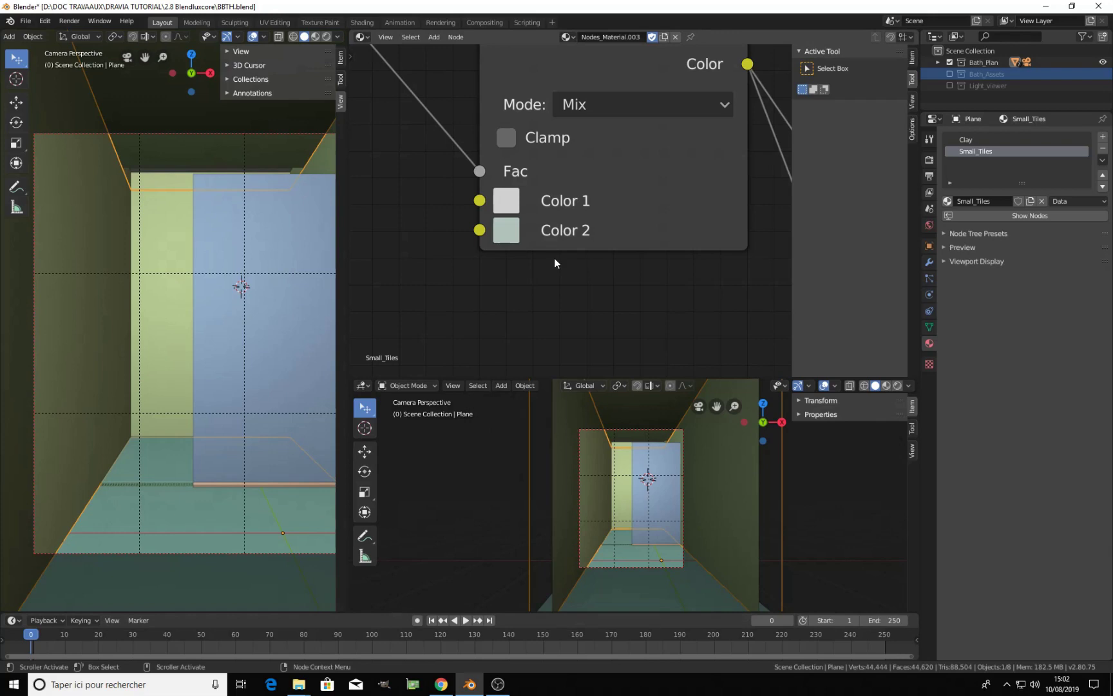
click(506, 230)
drag(603, 348, 604, 348)
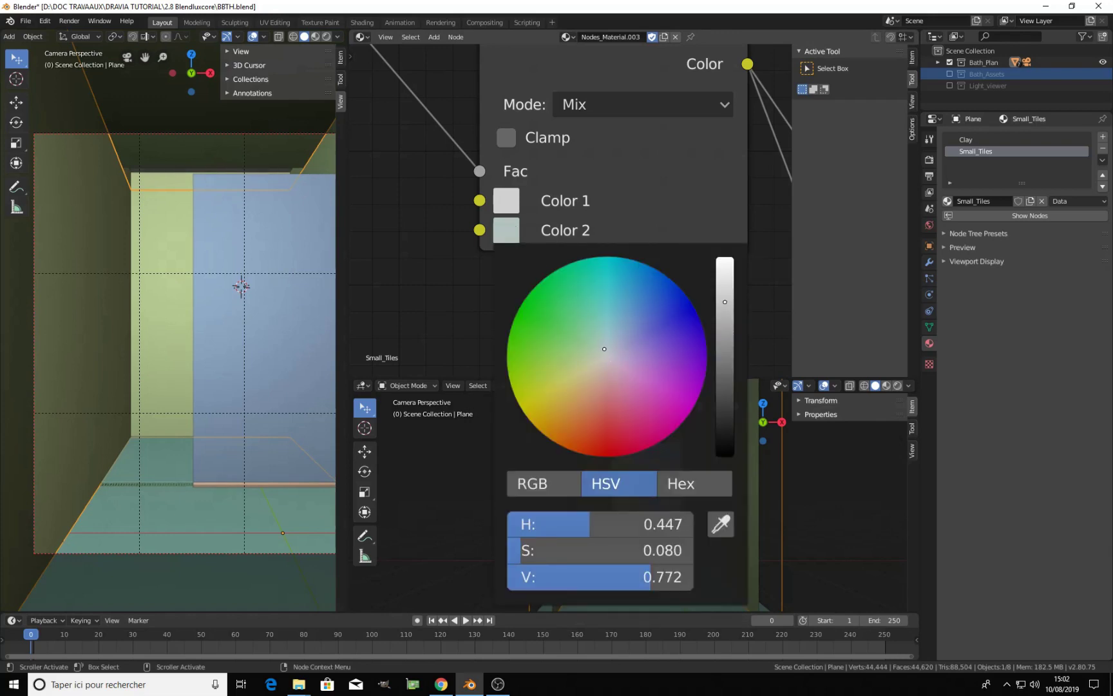
scroll(534, 258, down, 2)
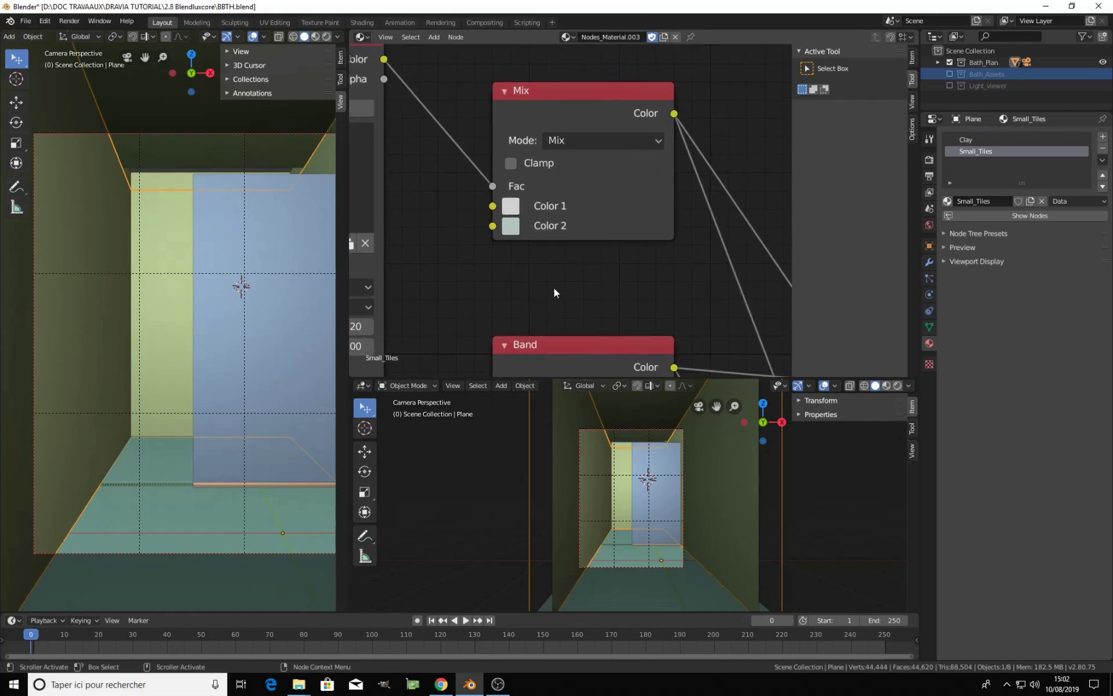
Switch the node editor area back to the Image Editor and render the scene again
click(362, 37)
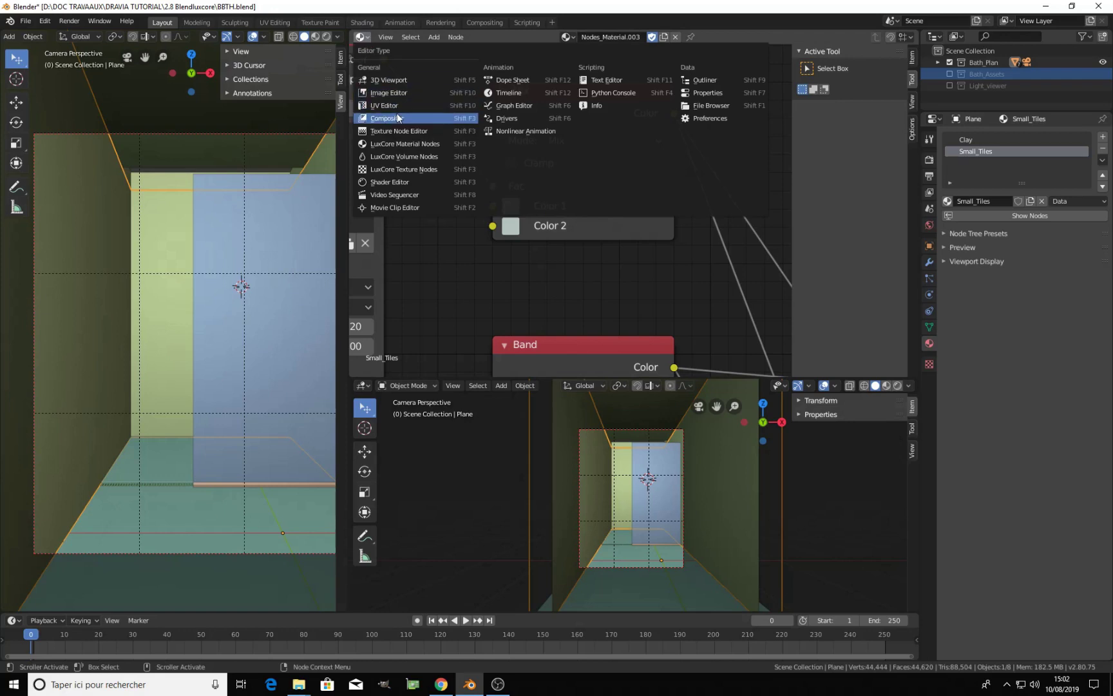
click(390, 93)
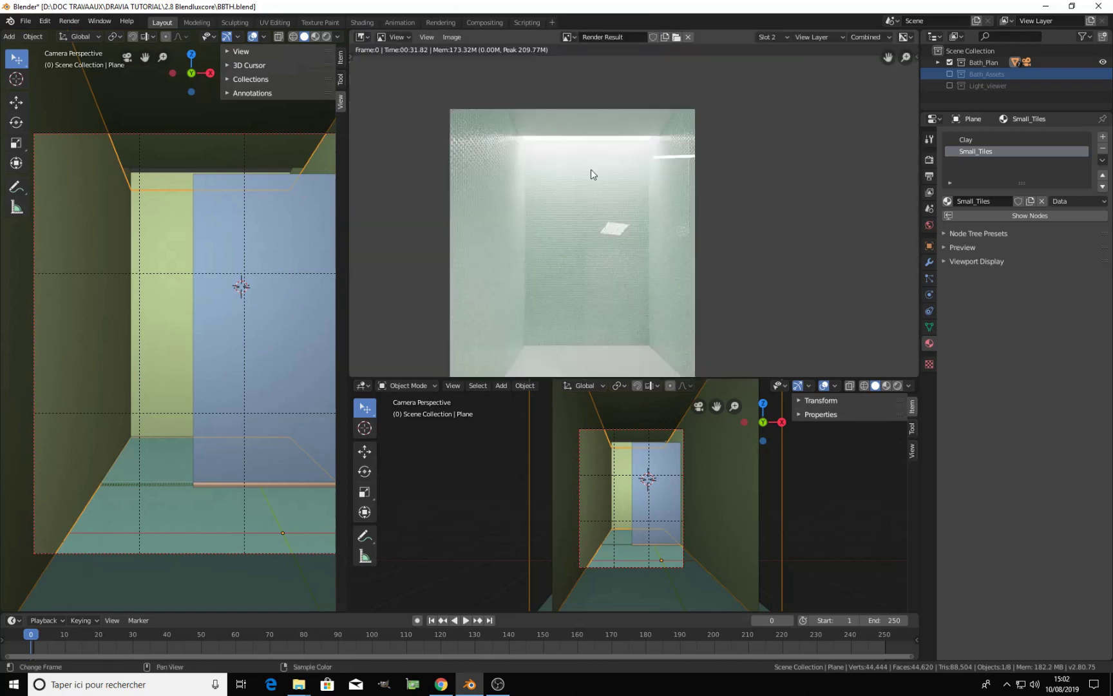
key(F12)
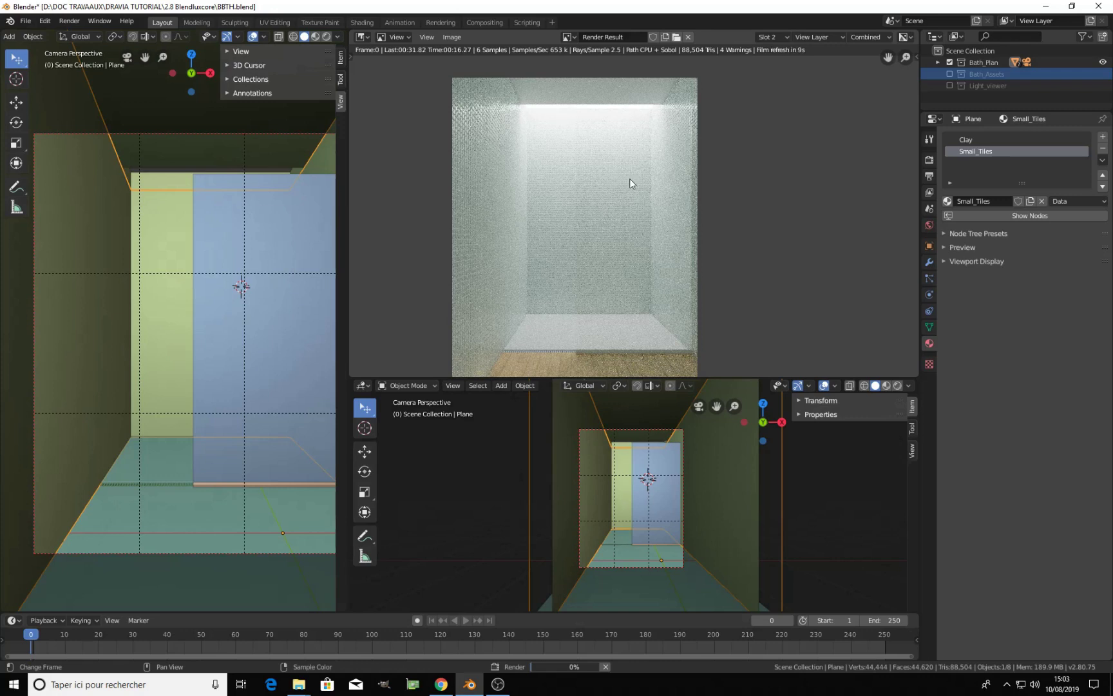
Enlarge the render view area and inspect the tiled walls and floor in the progressing render
middle_drag(626, 233, 626, 183)
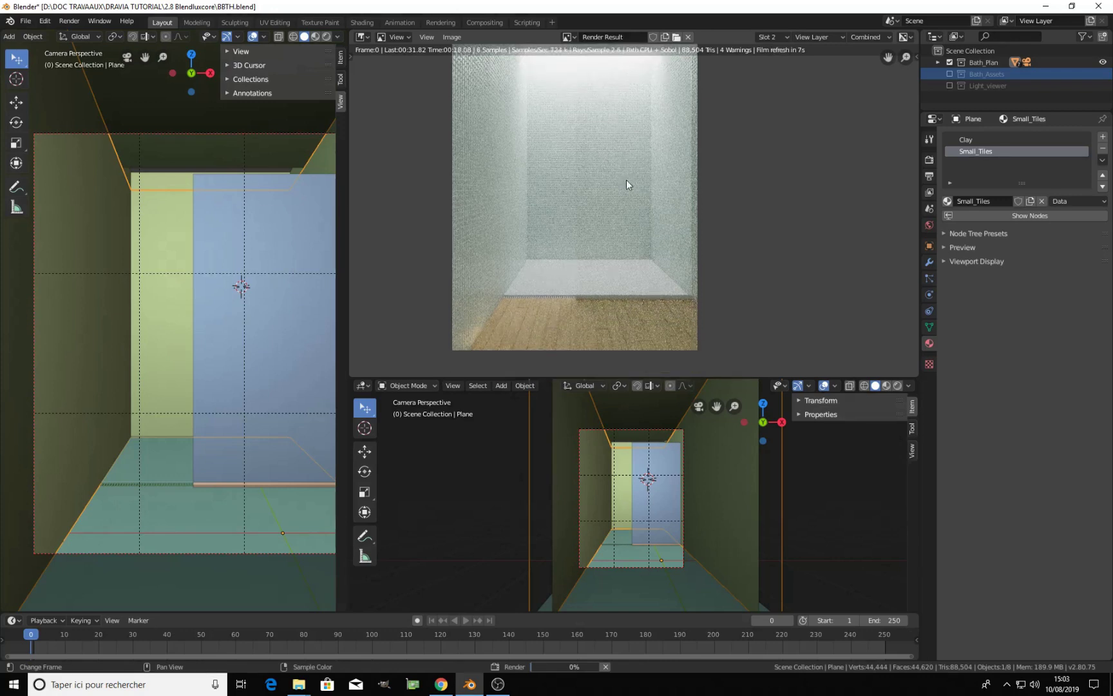
middle_drag(643, 128, 640, 140)
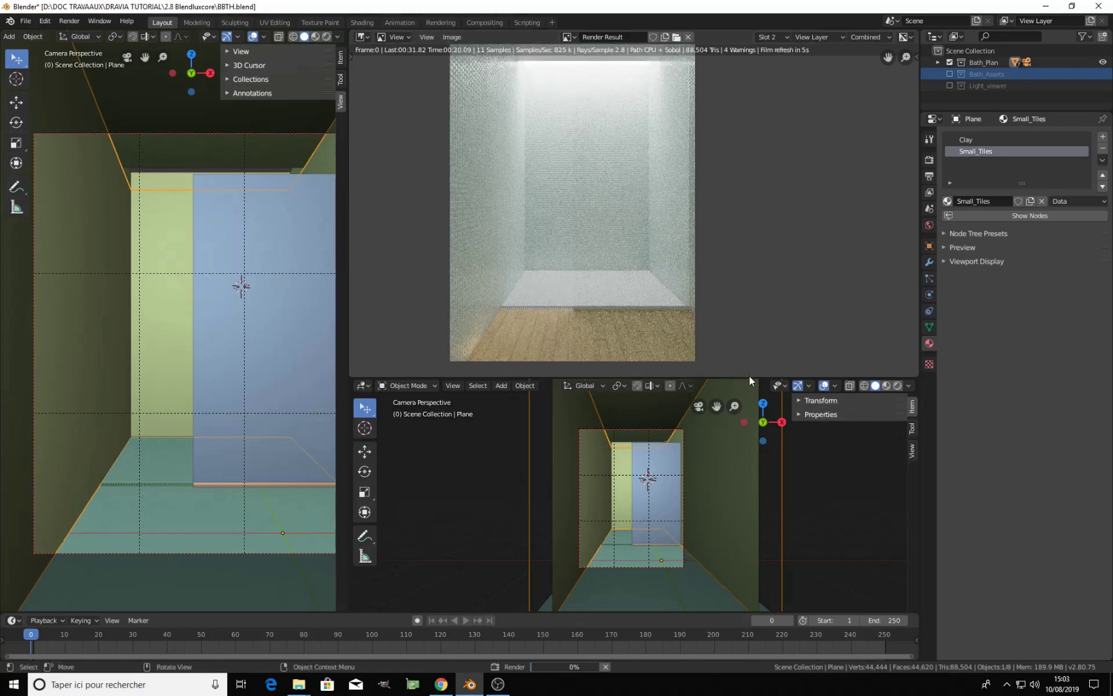
drag(750, 377, 748, 496)
scroll(659, 308, up, 1)
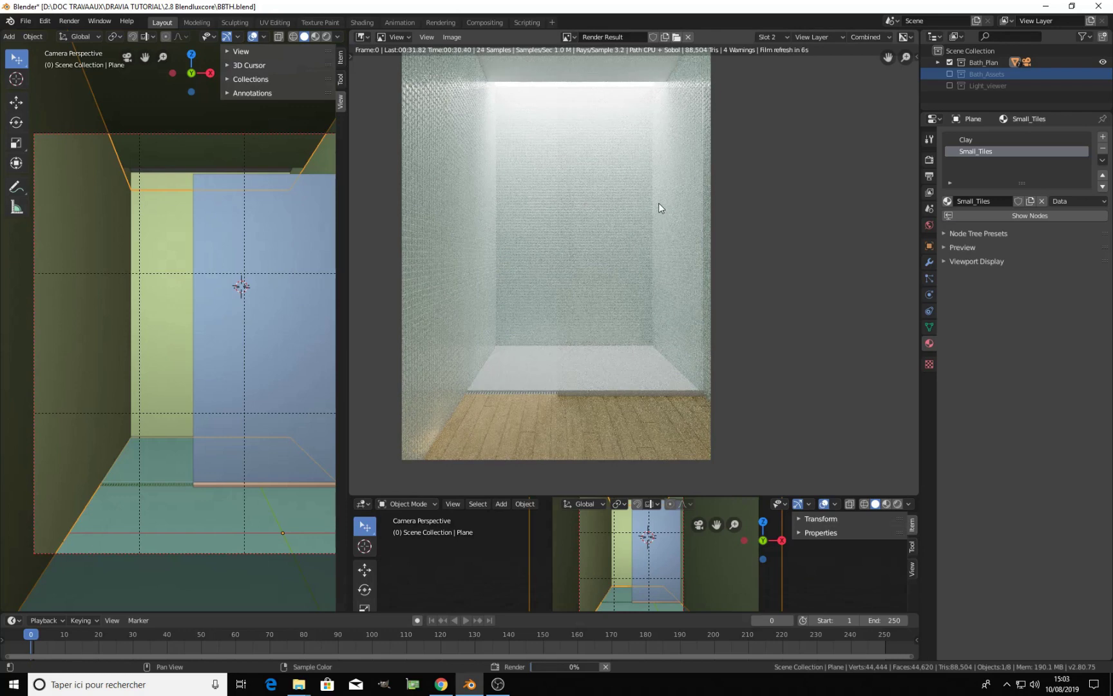
middle_drag(638, 257, 643, 237)
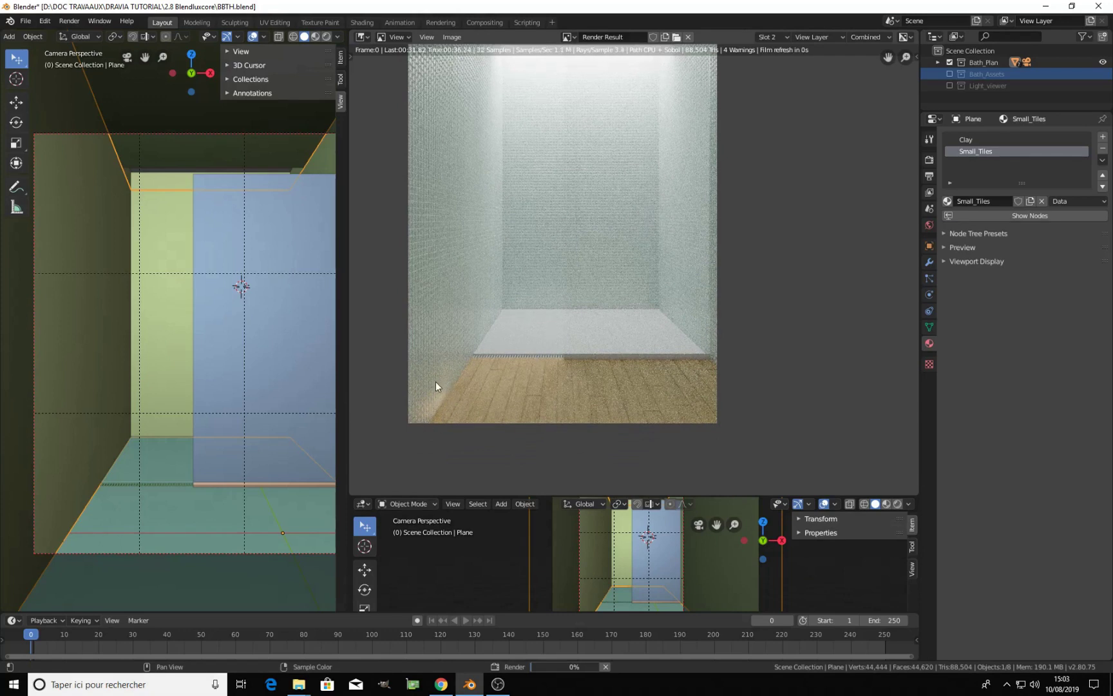
Check the whole tiled room in the render, stop it, and shrink the render view area in favour of both 3D viewports
middle_drag(578, 186, 562, 241)
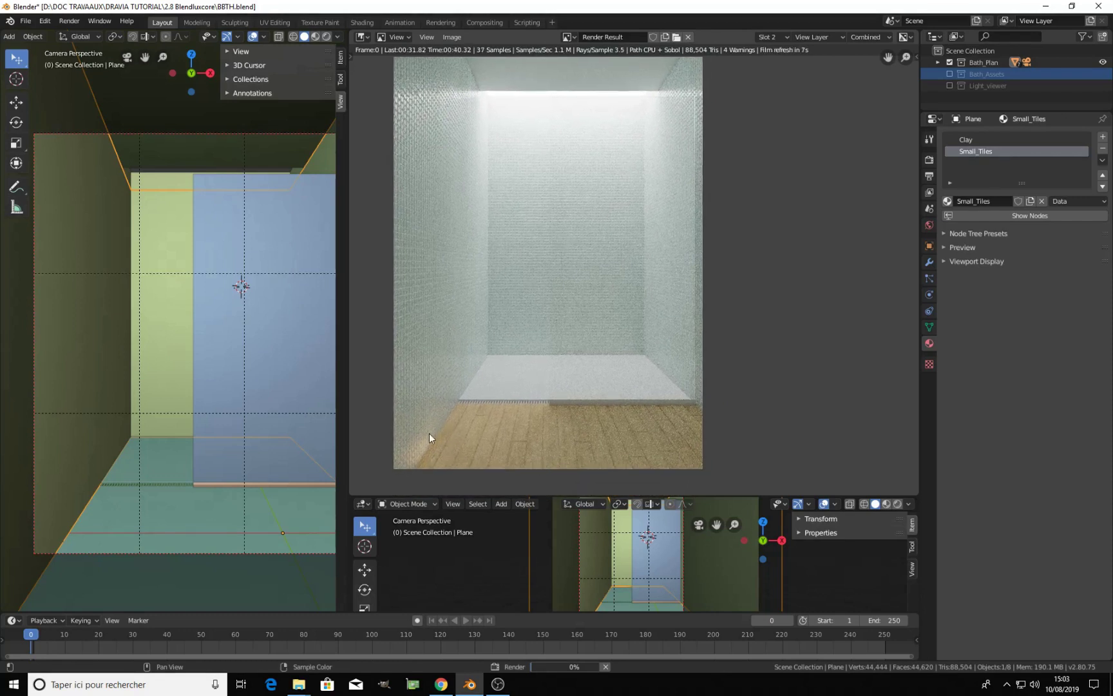
middle_drag(501, 311, 494, 332)
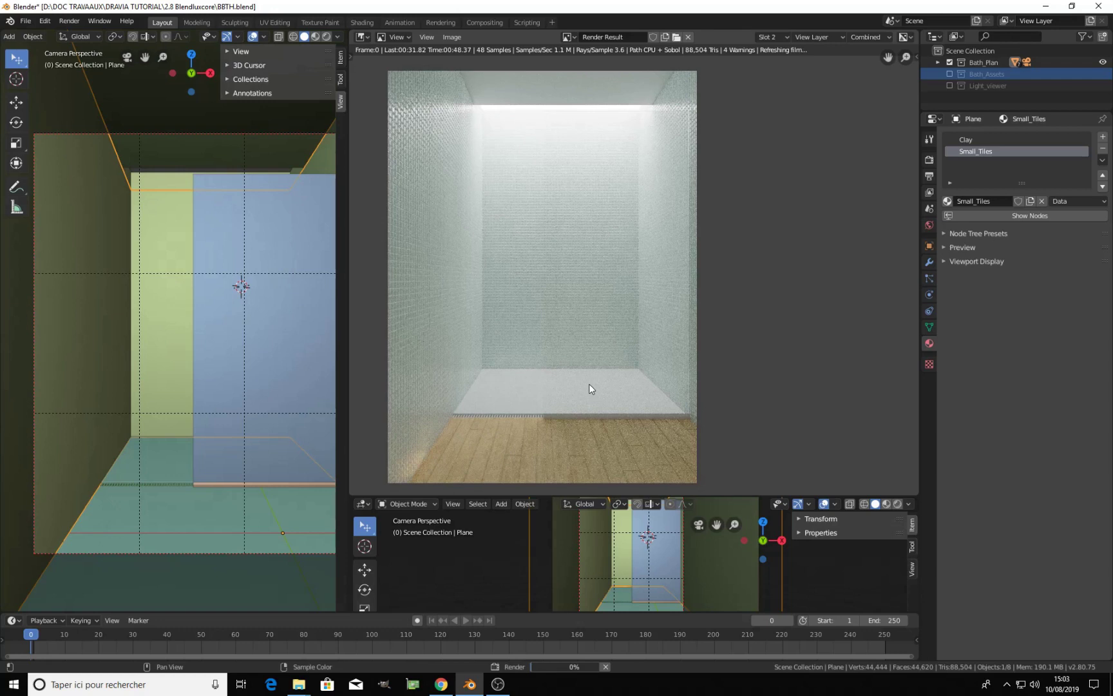
key(Escape)
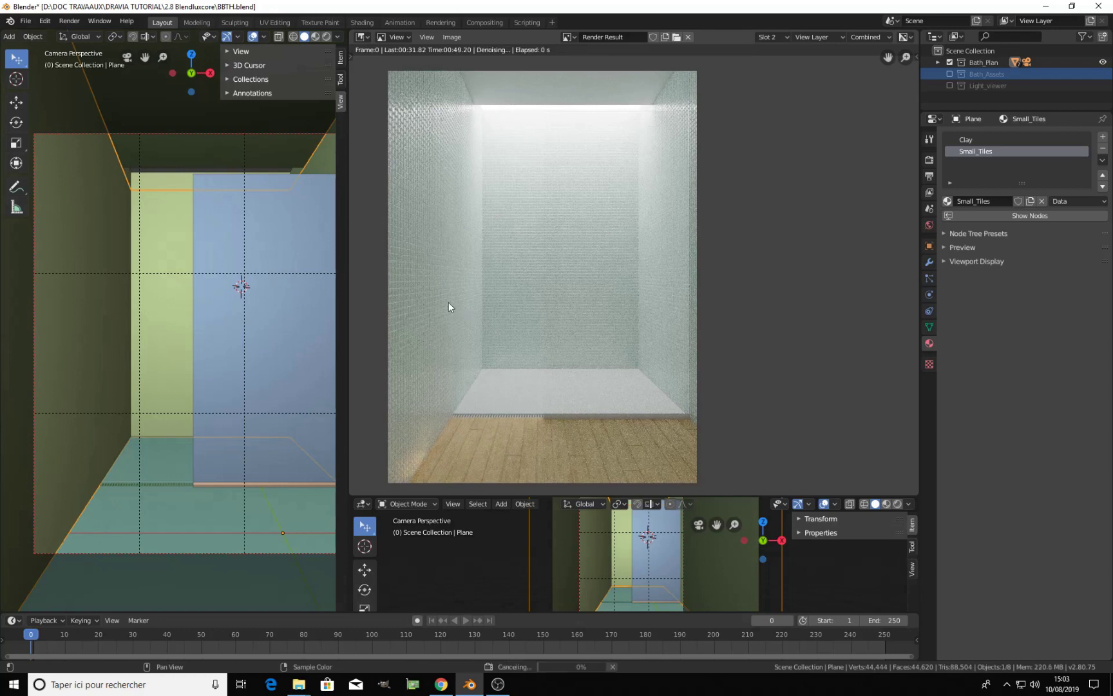
drag(348, 293, 453, 278)
drag(678, 495, 622, 399)
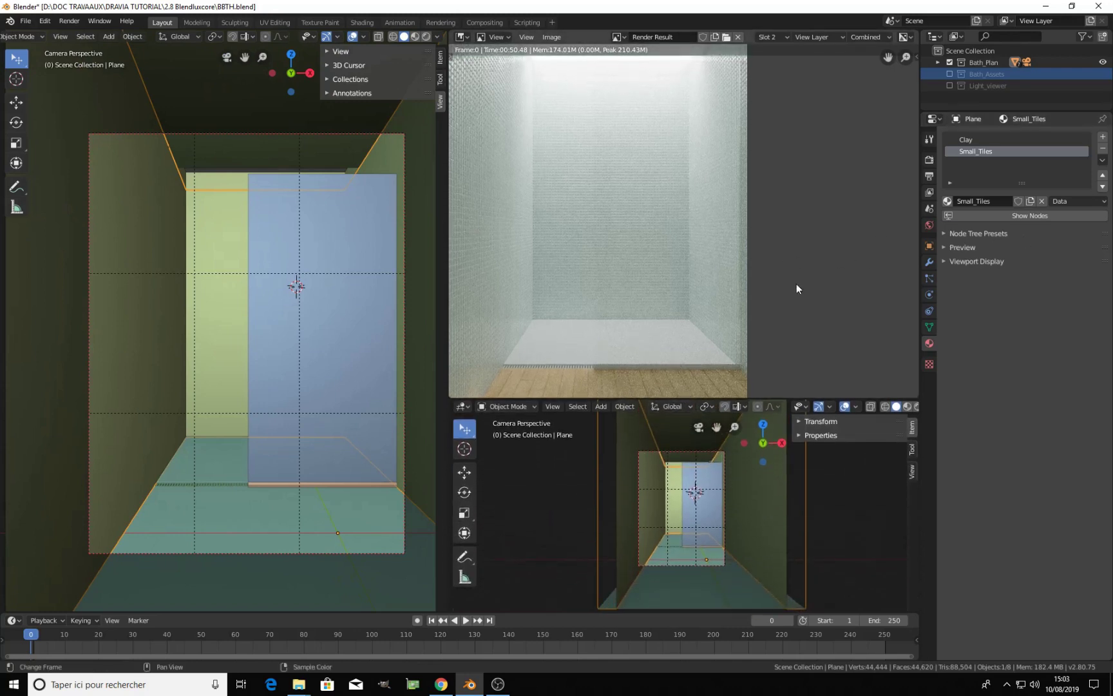
Add a new material slot to the floor object and create a material named Shiny_White in it
click(704, 588)
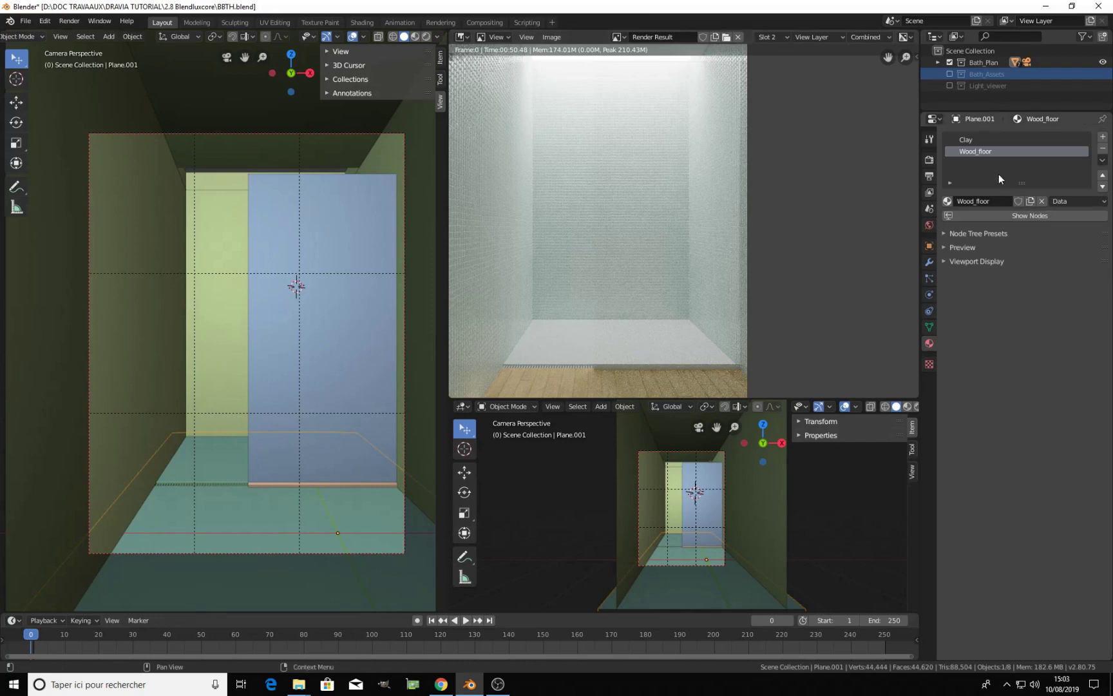
click(1102, 136)
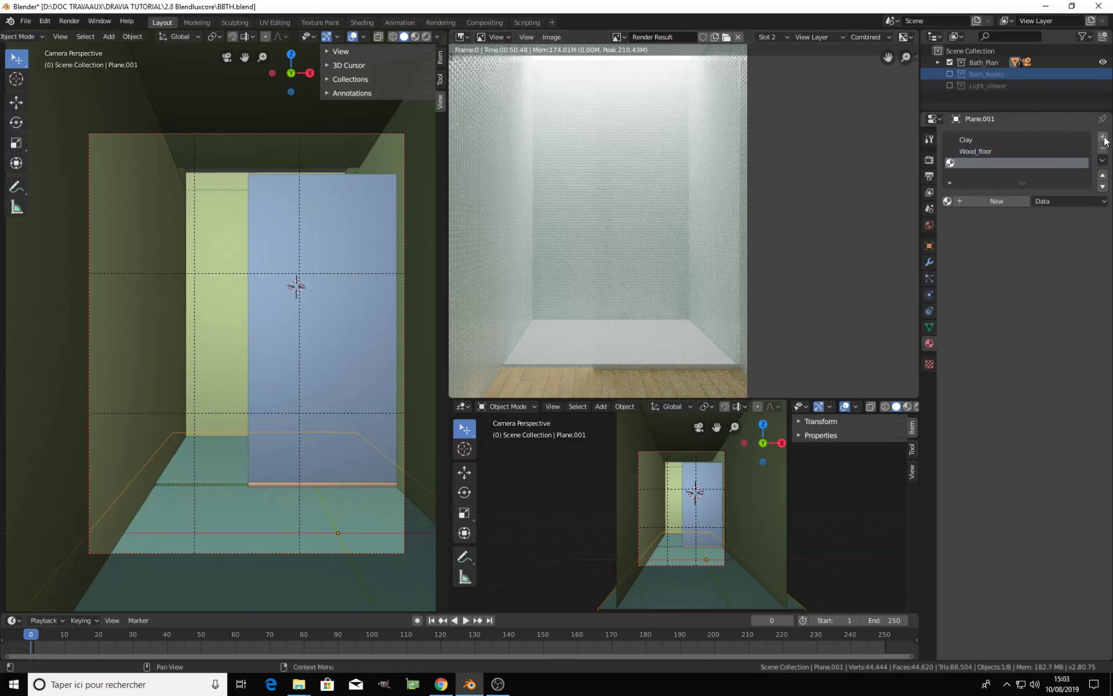
click(994, 202)
text(Shiny)
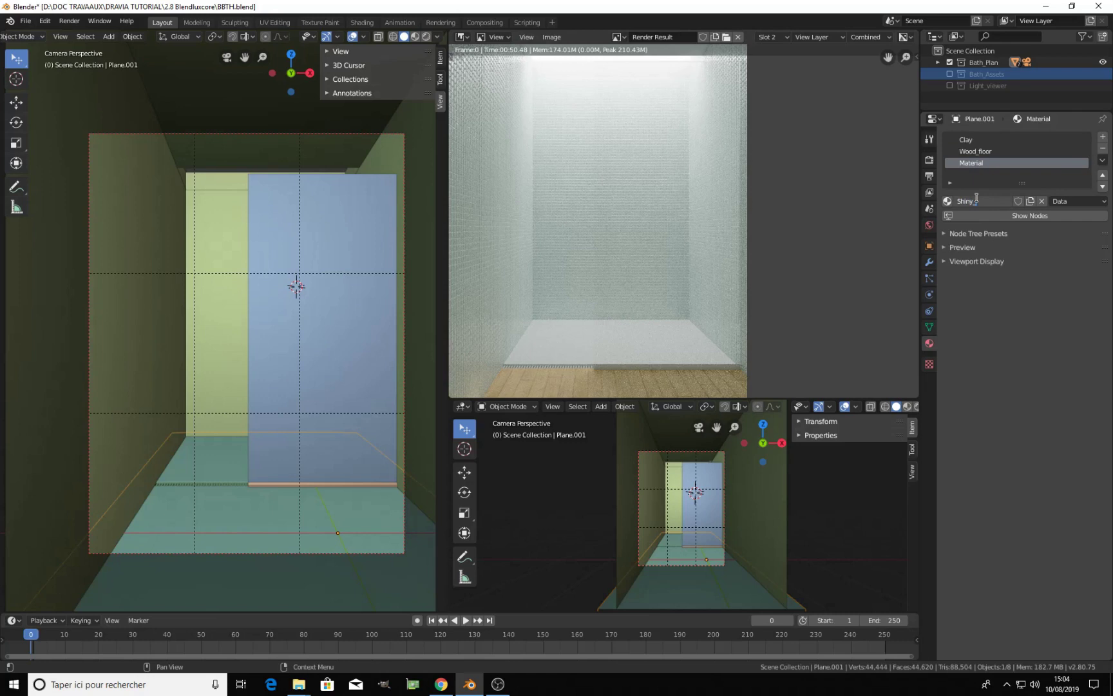
text(_White)
key(Return)
Switch the render view area to LuxCore Material Nodes and bring Shiny_White's Matte Material and Material Output nodes into view
scroll(571, 154, down, 3)
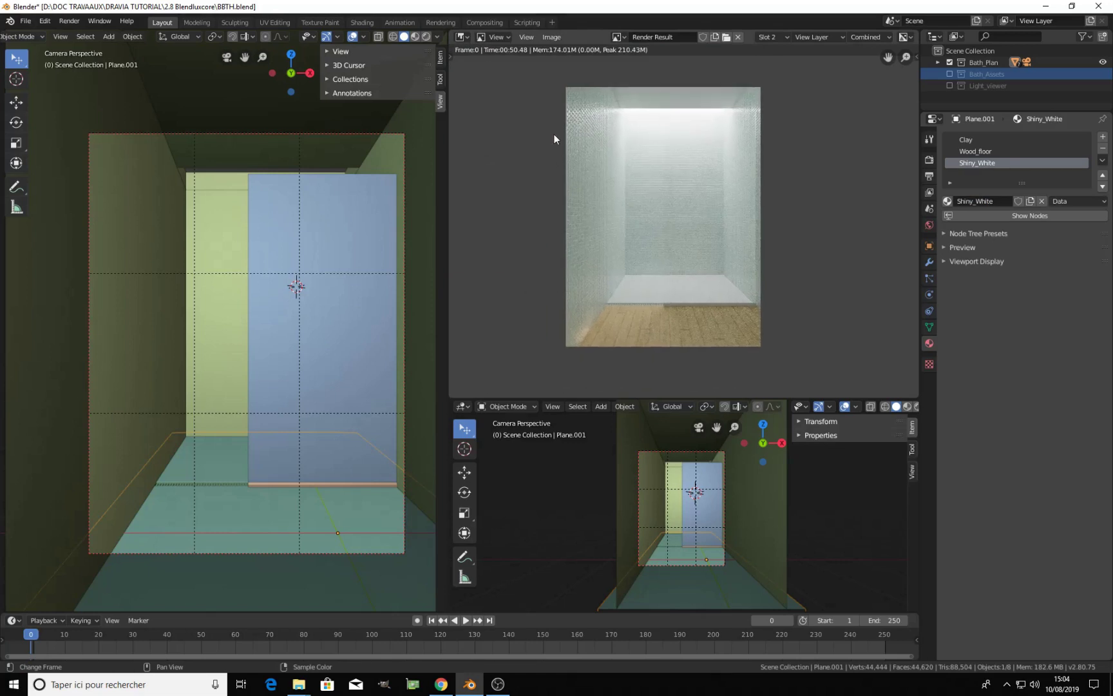
click(467, 38)
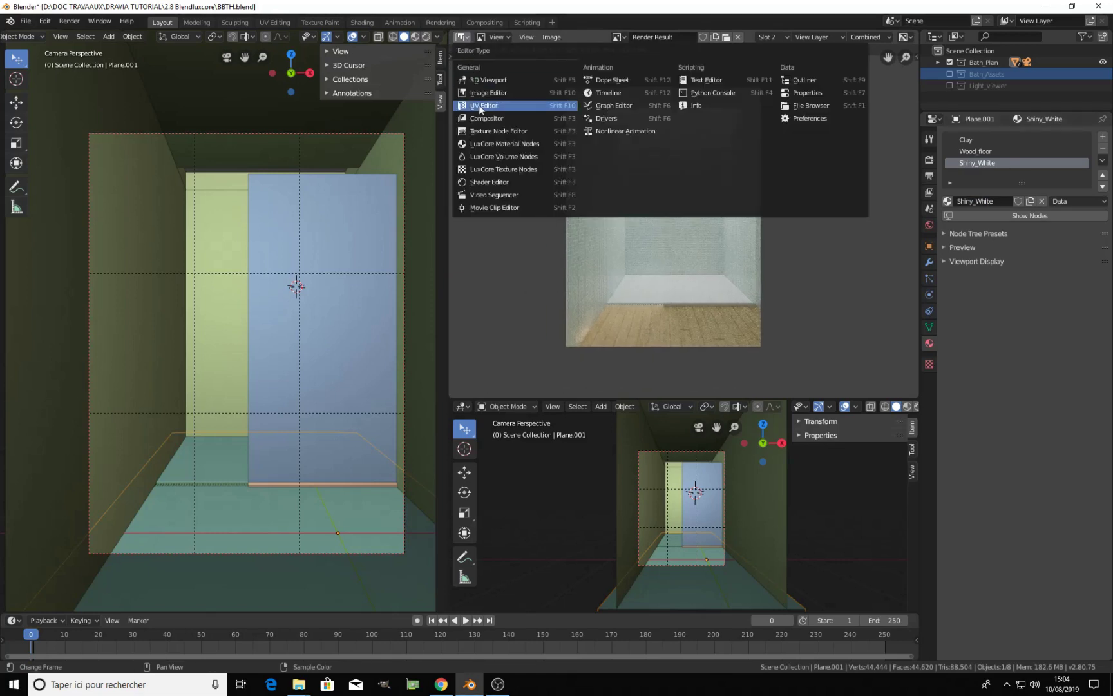
click(485, 143)
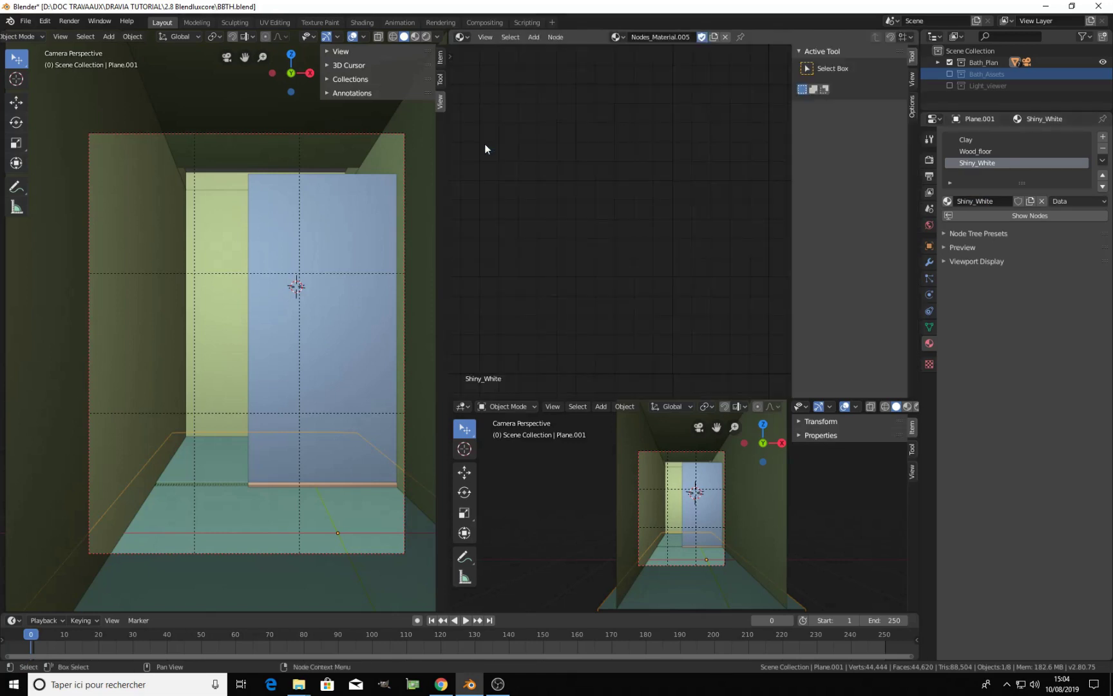
middle_drag(672, 204, 432, 161)
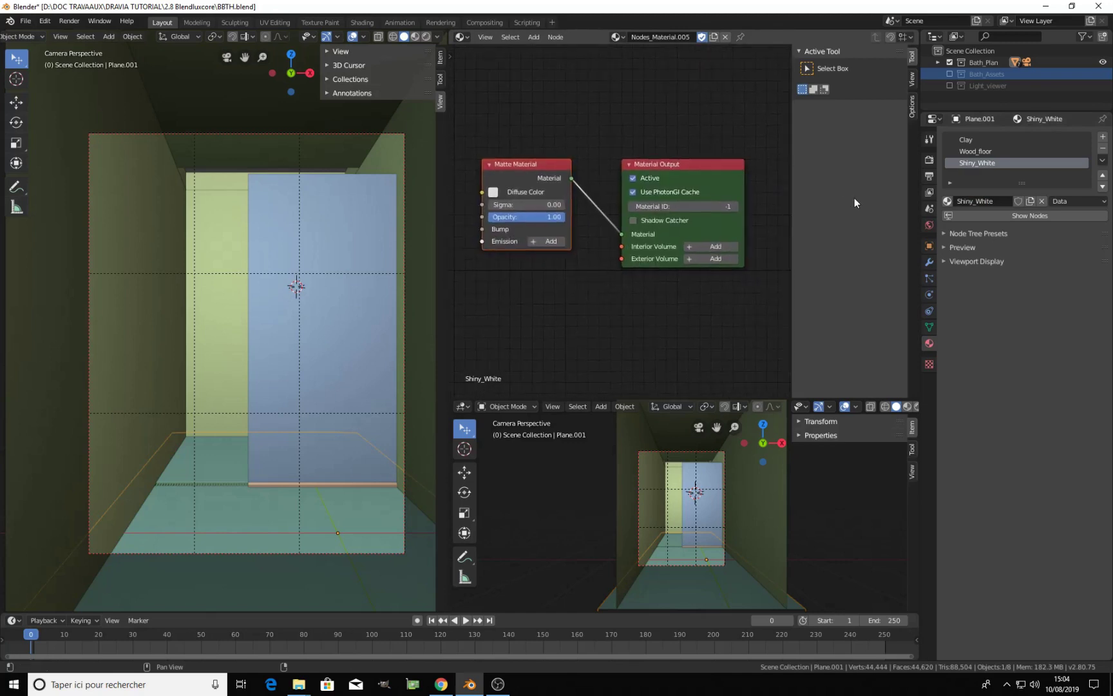
click(548, 172)
scroll(576, 184, down, 3)
middle_drag(584, 176, 635, 168)
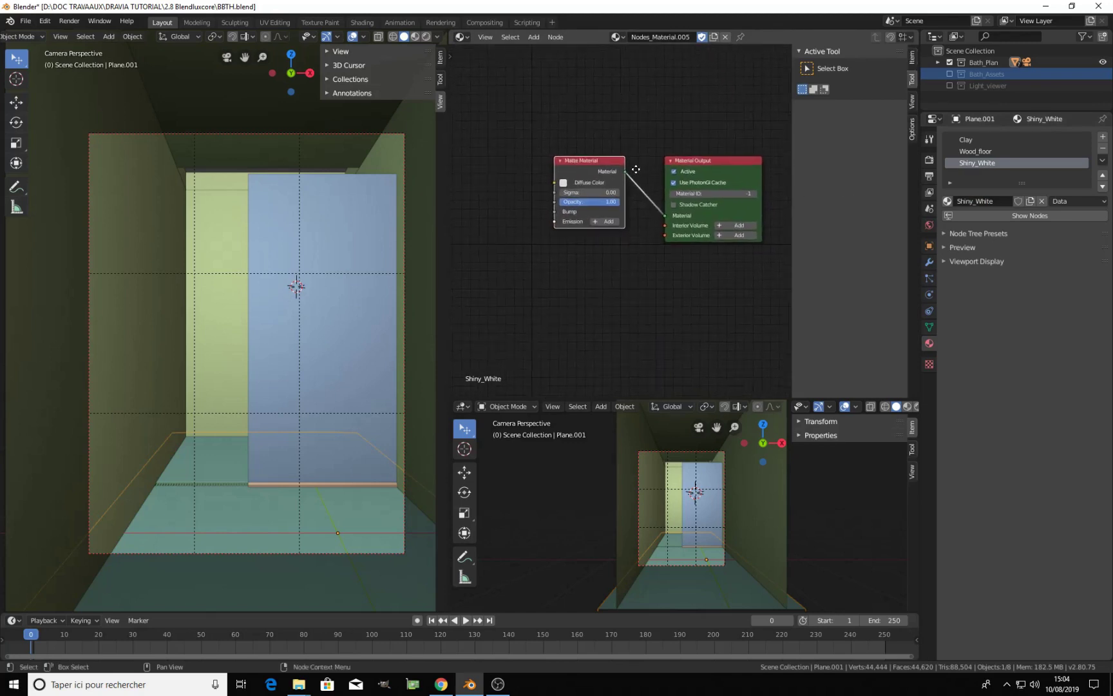
Apply the Disney node tree preset to the Shiny_White material
click(958, 260)
click(958, 261)
click(957, 236)
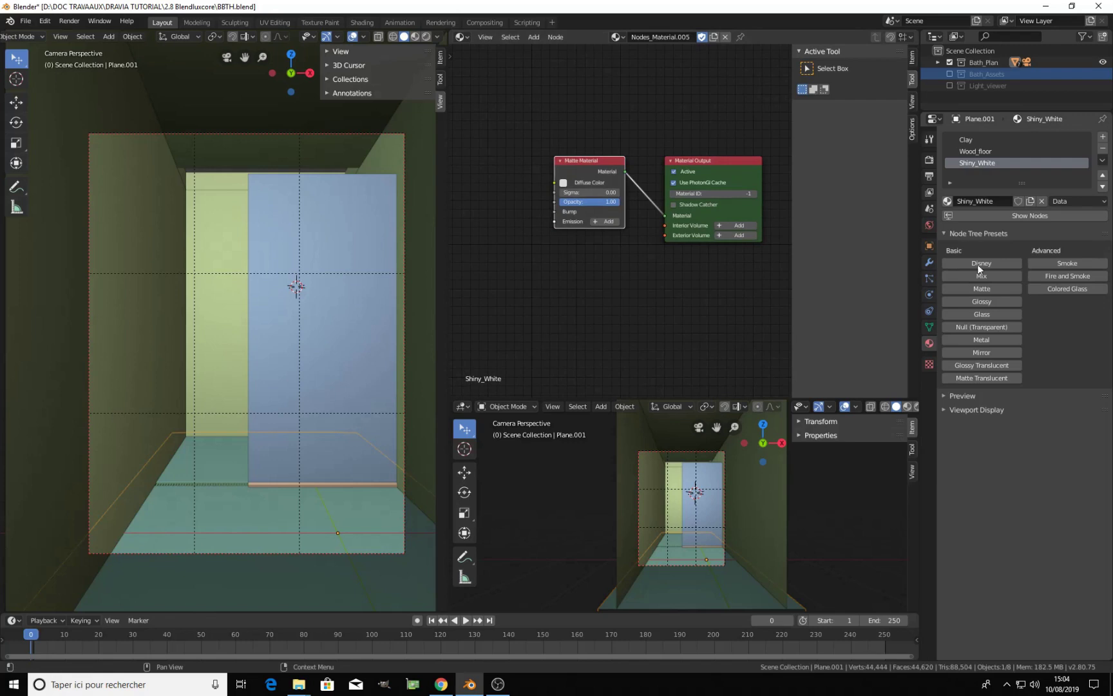
click(979, 264)
scroll(541, 229, up, 3)
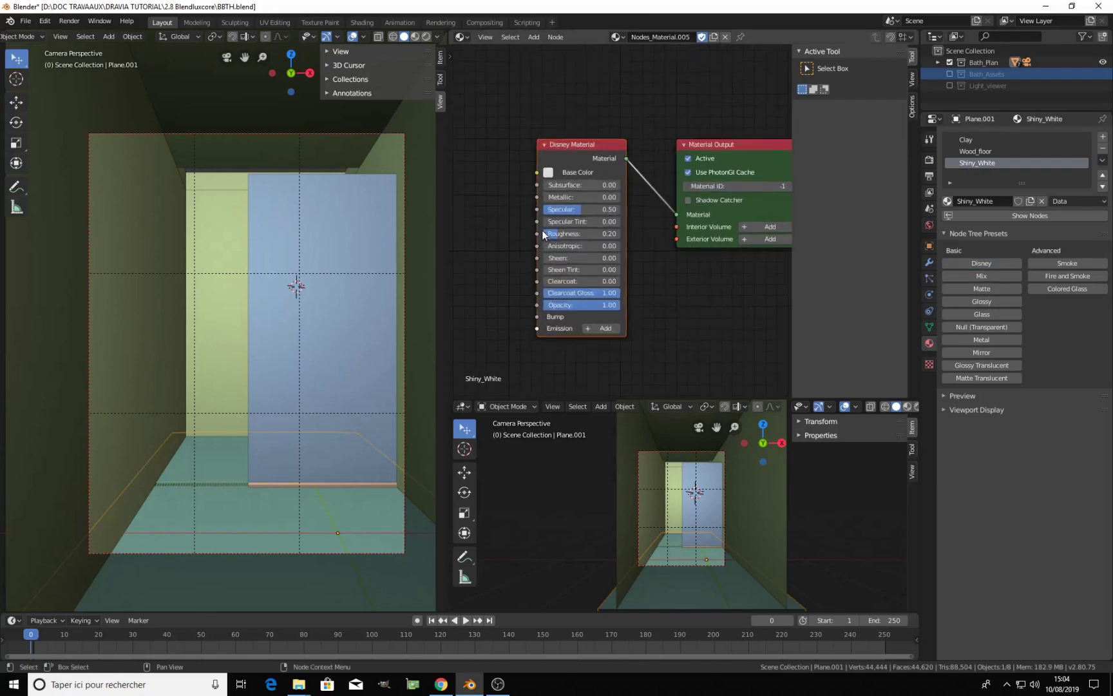
Import Concrete14_rgh.jpg and Marble05_mask.jpg together as image texture nodes and place them beside the Disney Material node
key(shift+a)
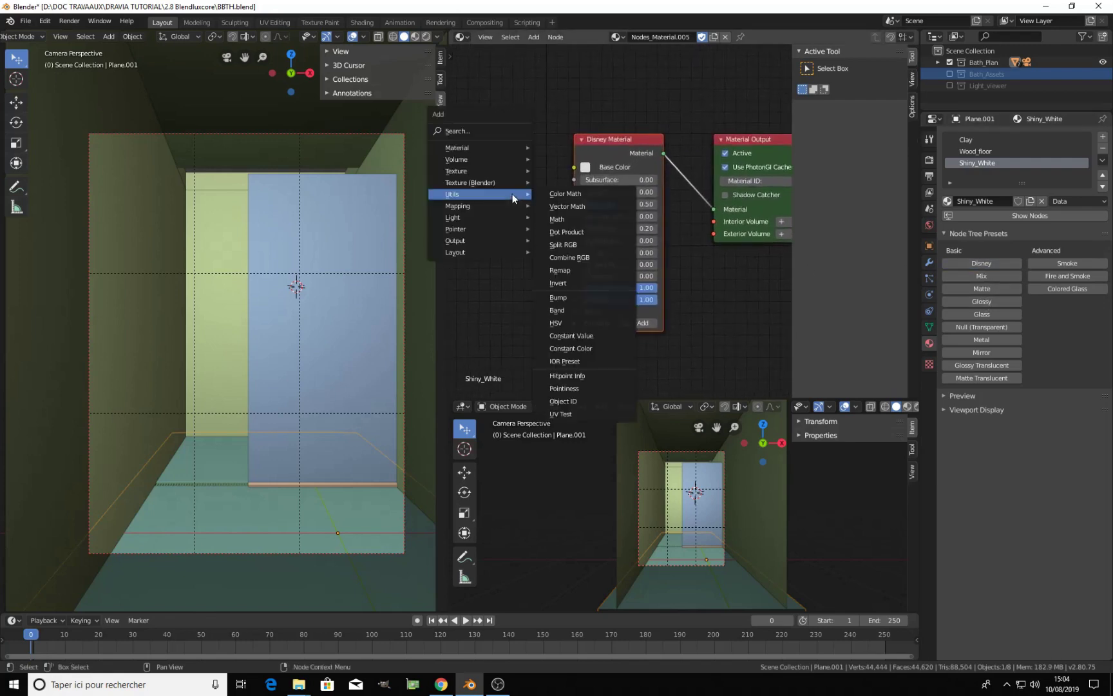
mouse_move(512, 172)
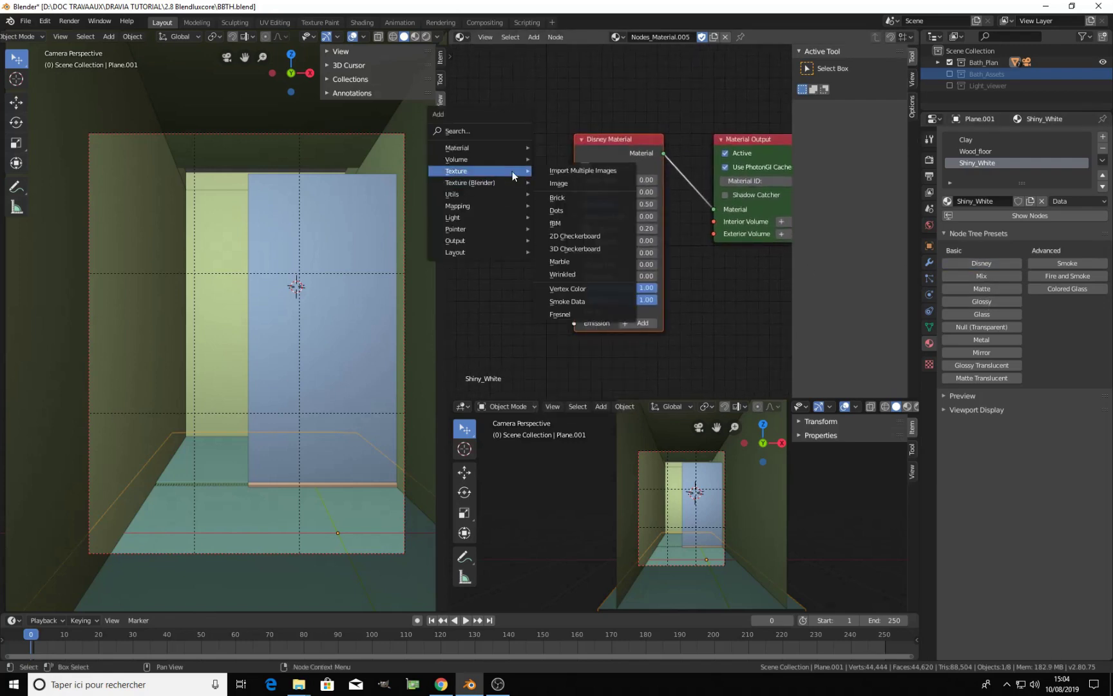
click(549, 171)
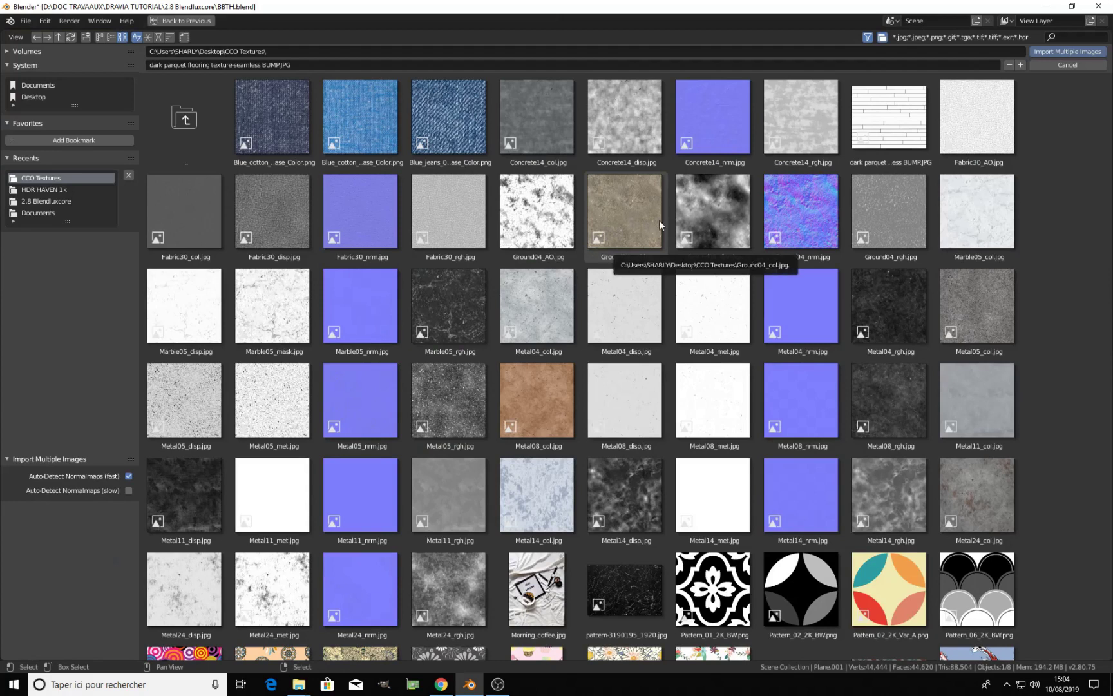
click(807, 125)
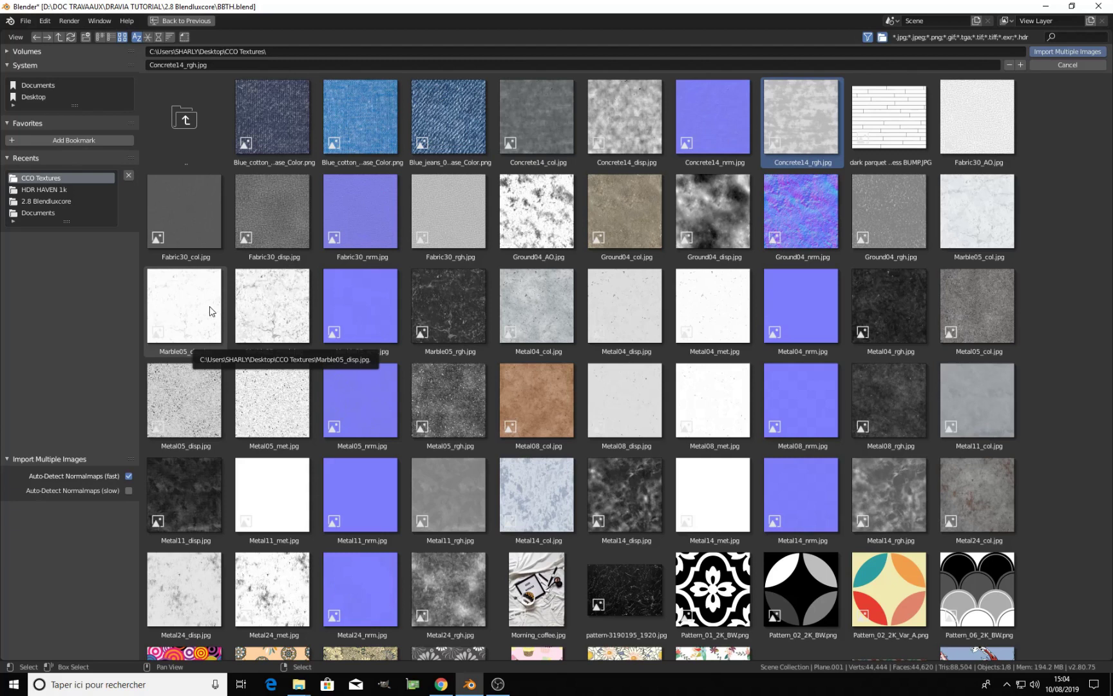
shift+click(266, 310)
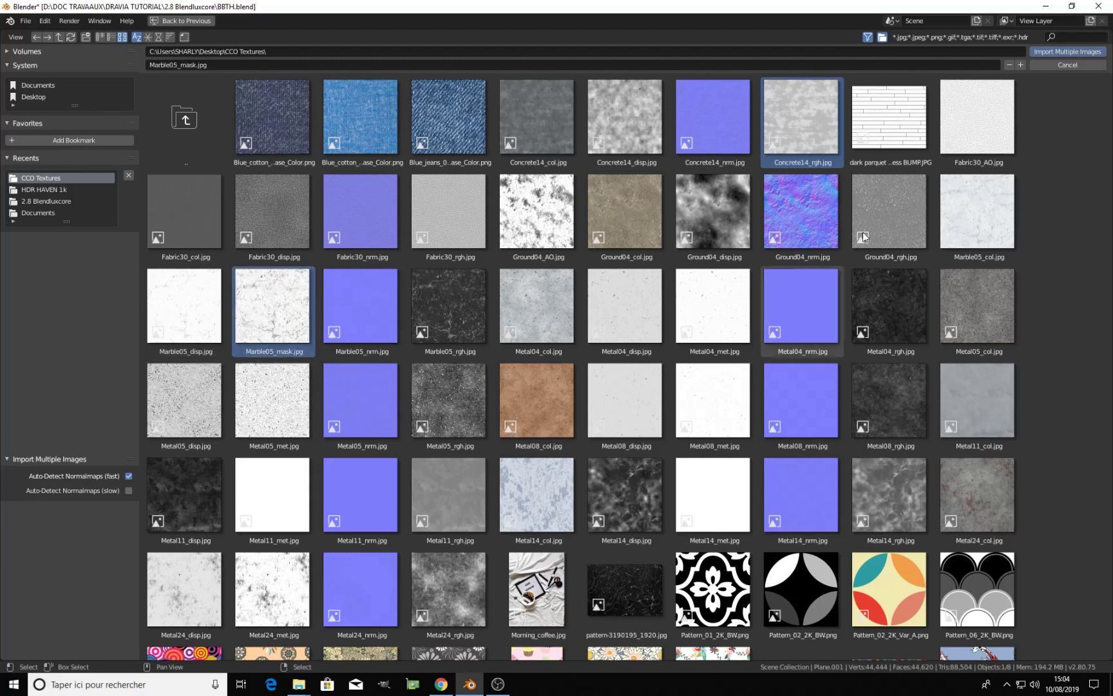
click(1069, 52)
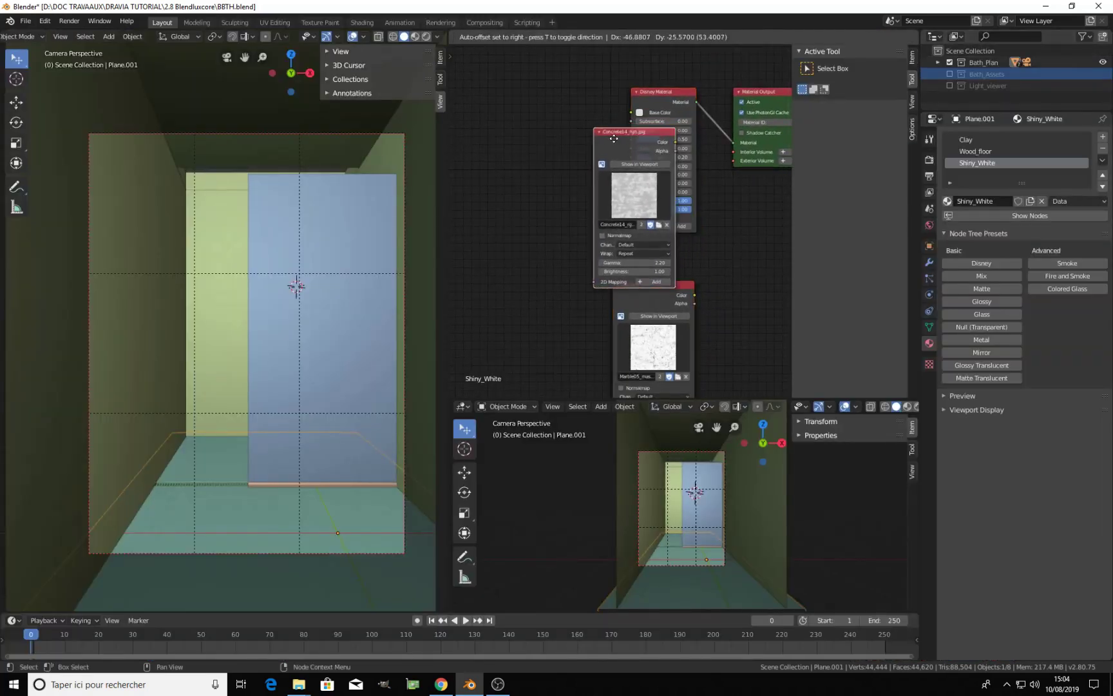
click(482, 78)
Link the Marble05_mask.jpg color to the Disney material's Base Color and collapse the image node
drag(662, 287, 479, 162)
drag(496, 76, 661, 328)
drag(484, 166, 630, 112)
drag(497, 90, 536, 72)
click(495, 70)
Position the Concrete14_rgh.jpg node below the marble mask node and link its color to the Disney material's Roughness
drag(653, 328, 516, 174)
scroll(562, 234, up, 4)
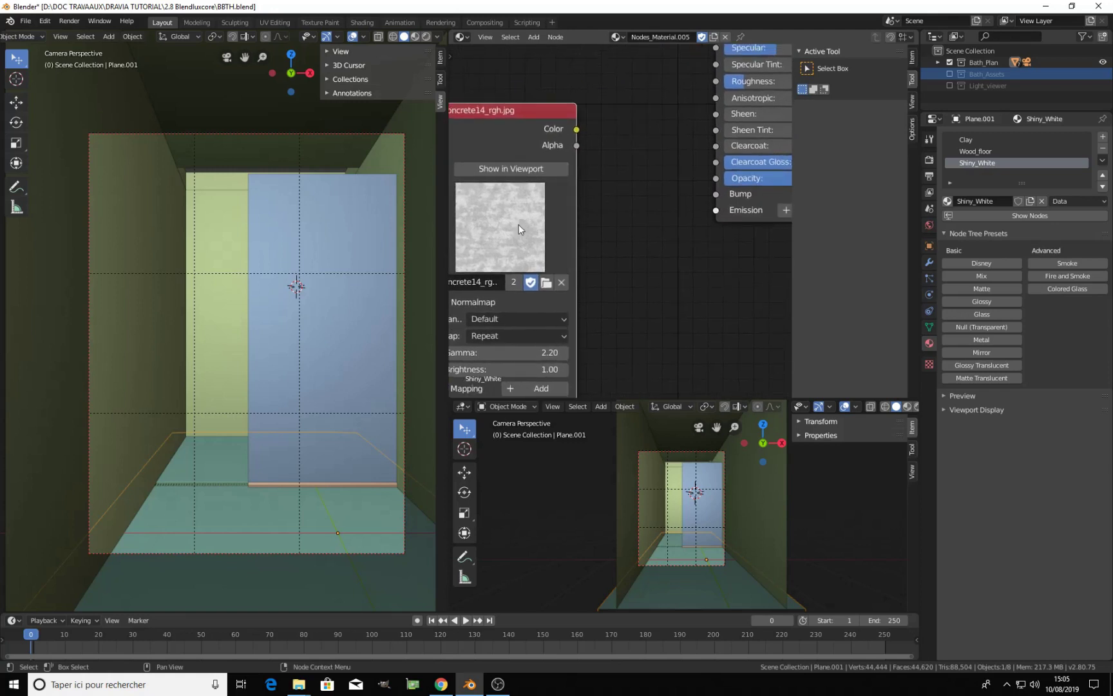
scroll(579, 201, down, 2)
middle_drag(604, 201, 566, 235)
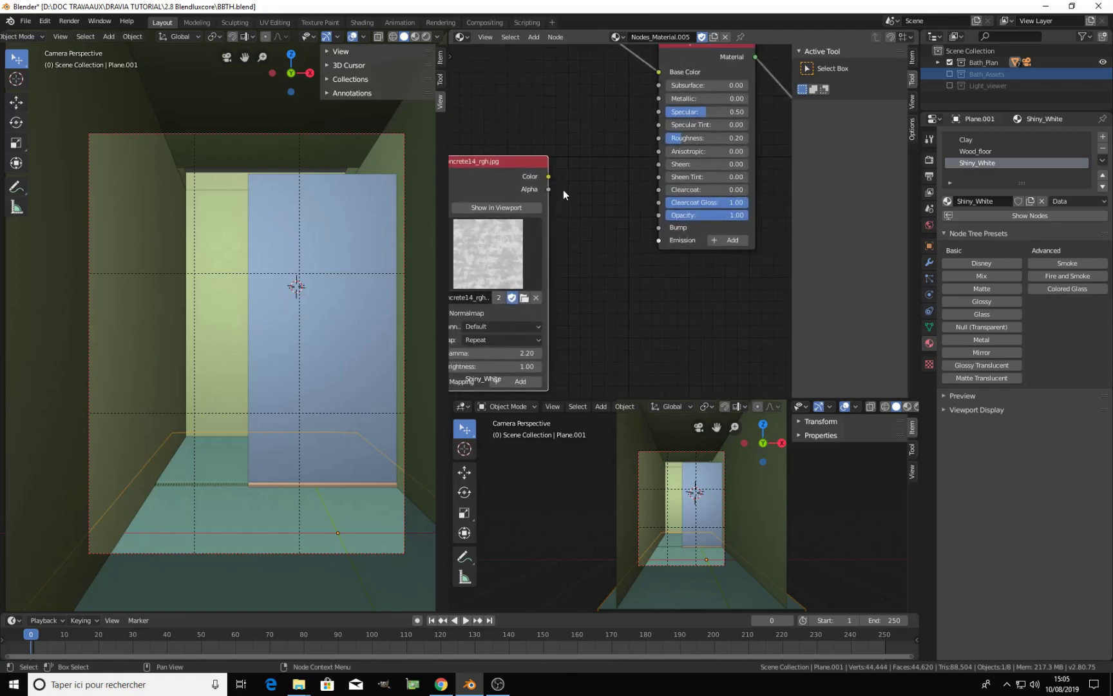
drag(548, 175, 657, 138)
scroll(547, 168, down, 2)
middle_drag(547, 168, 629, 184)
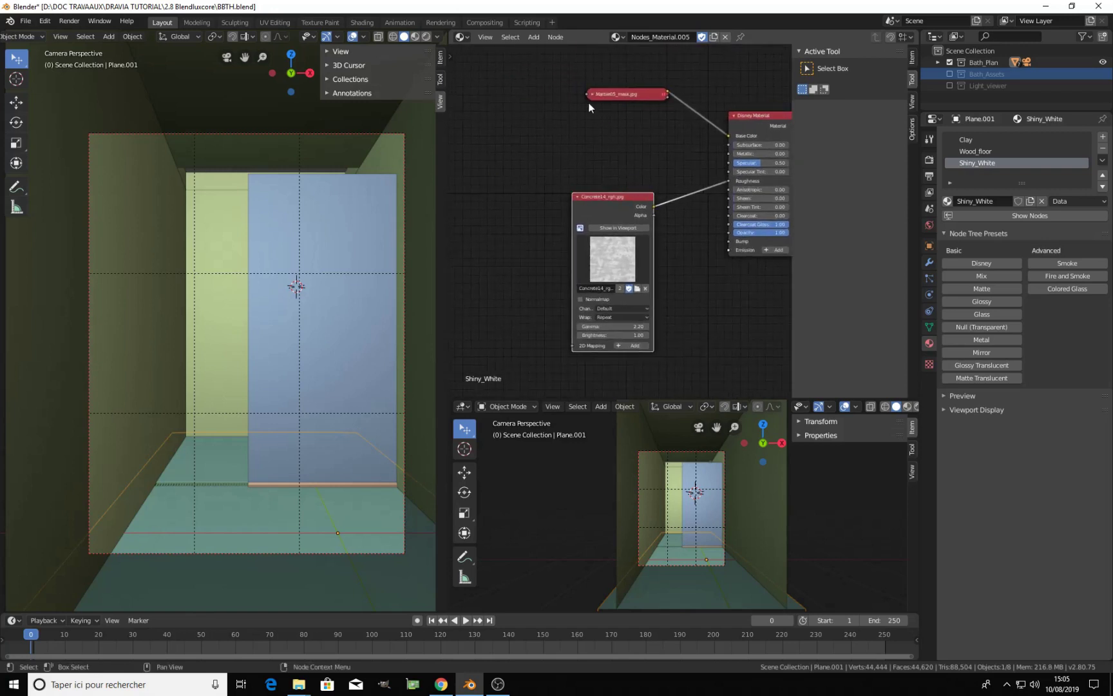
Add a 2D Mapping node to Concrete14_rgh.jpg, reposition it, and link it to the Marble05_mask.jpg node as well
click(634, 345)
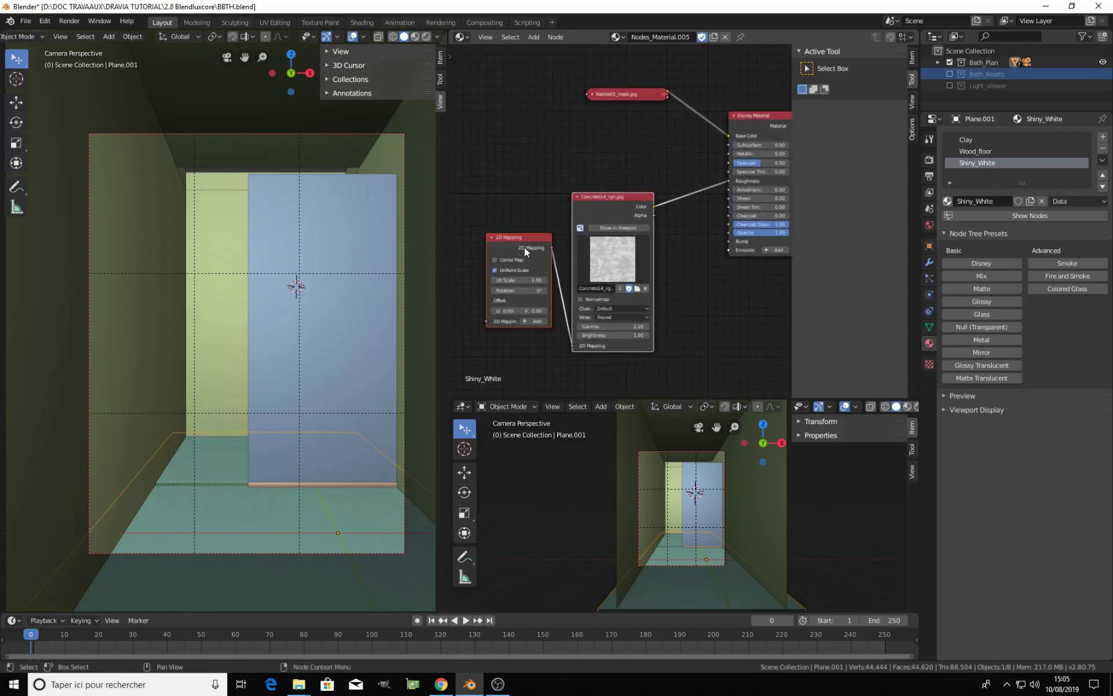
key(g)
click(551, 236)
drag(551, 225, 579, 99)
Set the shared 2D Mapping node's UV Scale to 3, checking the floor size in the 3D viewport
scroll(540, 243, up, 3)
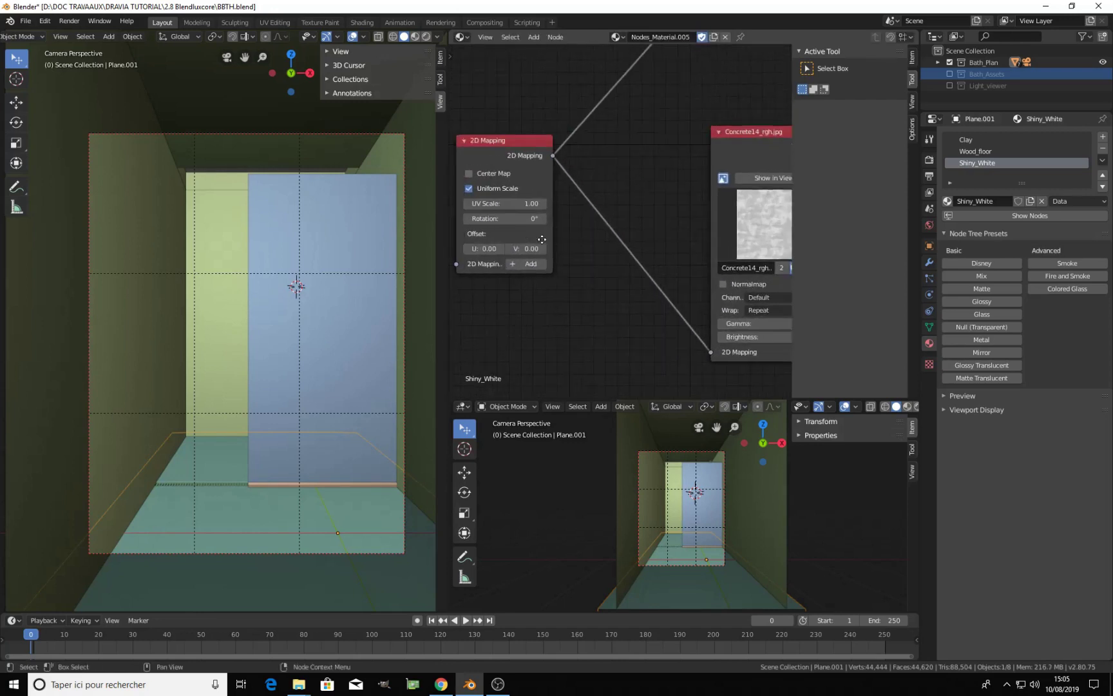
middle_drag(541, 239, 559, 238)
scroll(538, 256, up, 1)
middle_drag(686, 556, 670, 476)
click(534, 208)
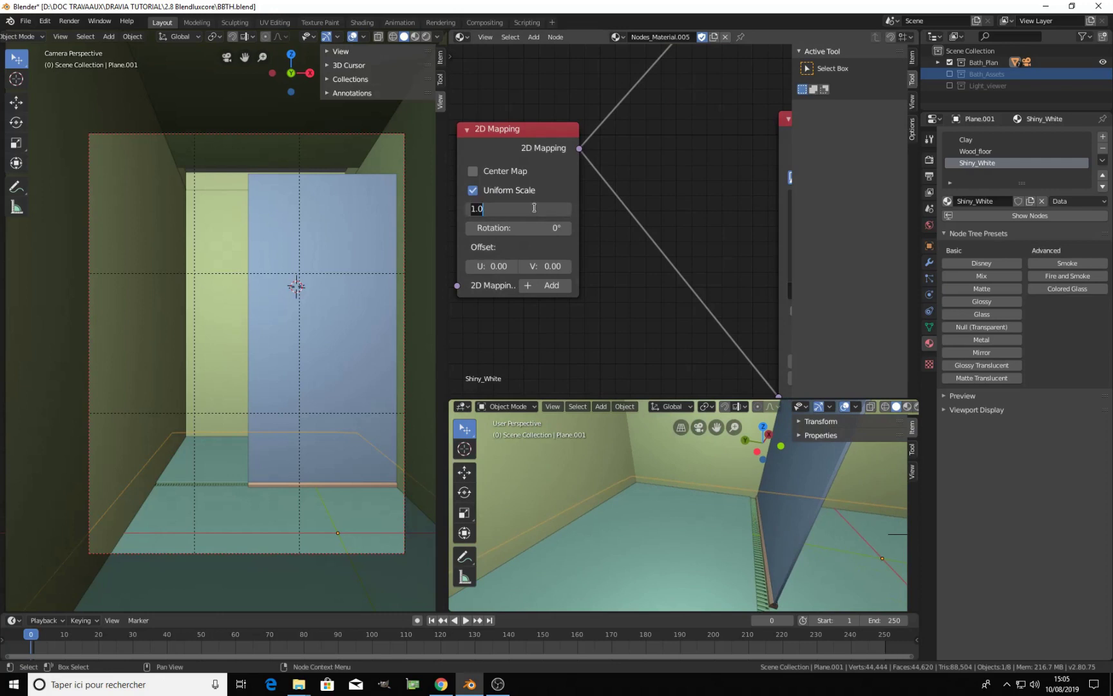
text(3)
key(Return)
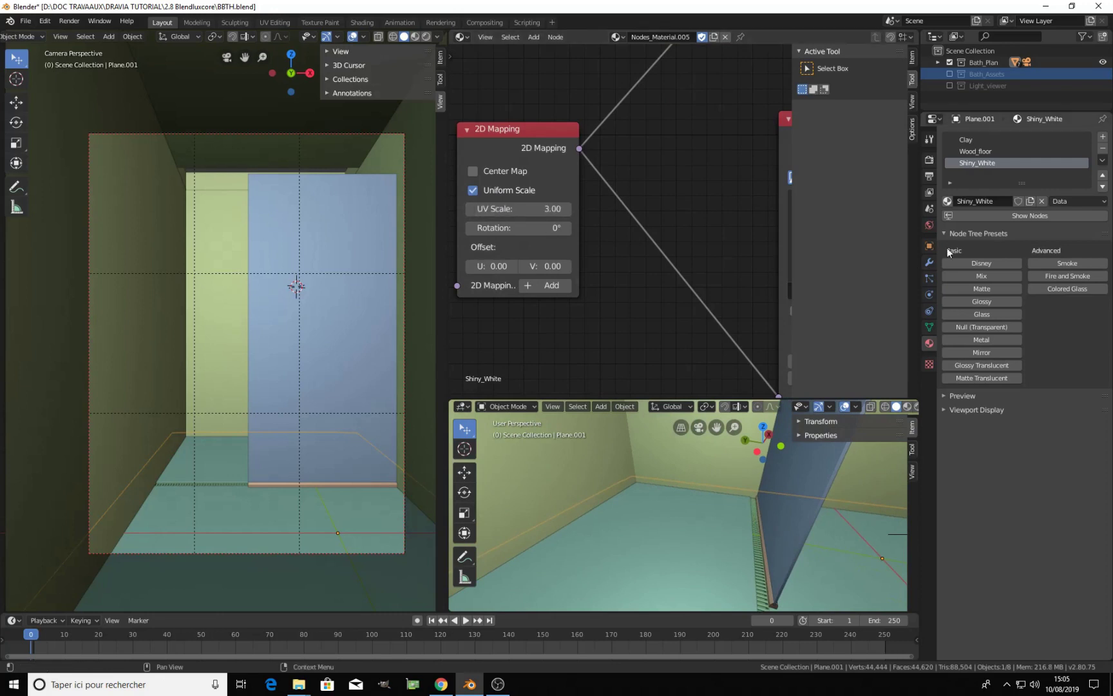
Set the world surface to None and enable the Light_viewer collection
click(930, 225)
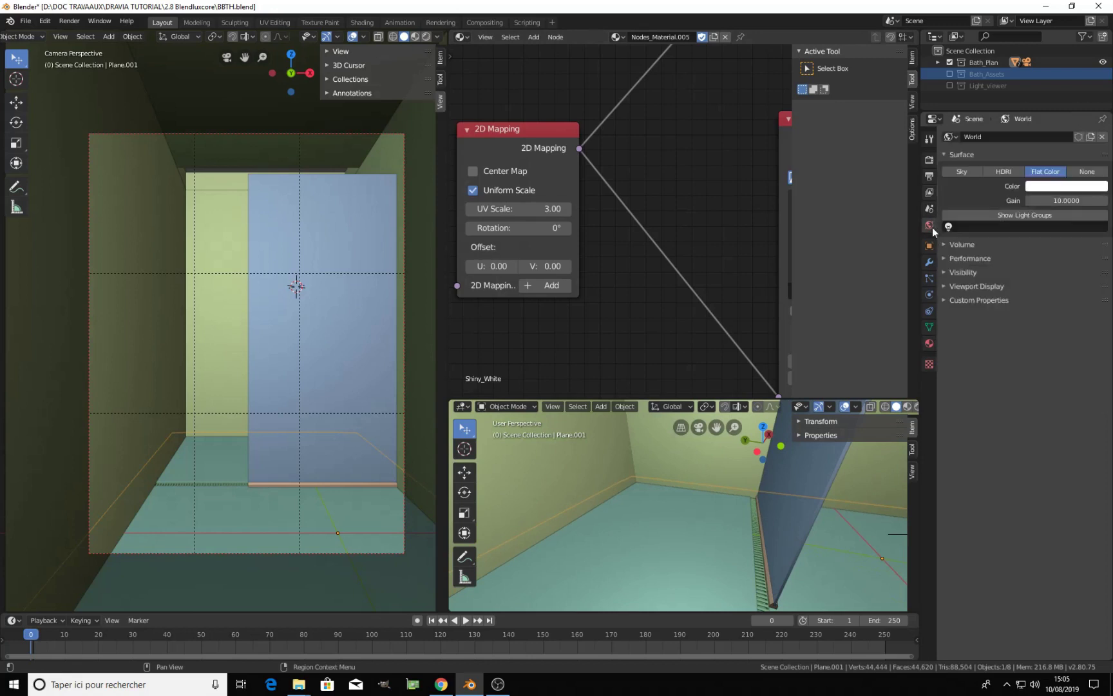
click(949, 85)
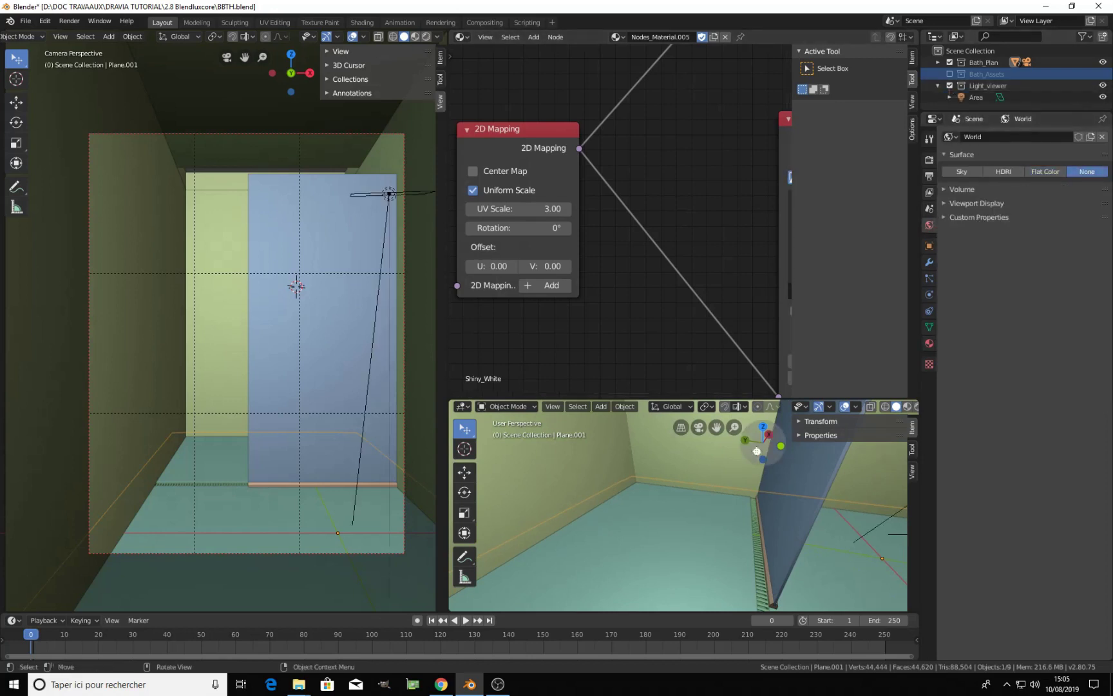
Move the area light to the shower side of the partition, by about -0.277 m in X, 1.43 m in Y and -0.862 m in Z
middle_drag(302, 381, 344, 394)
click(389, 148)
middle_drag(373, 195, 345, 303)
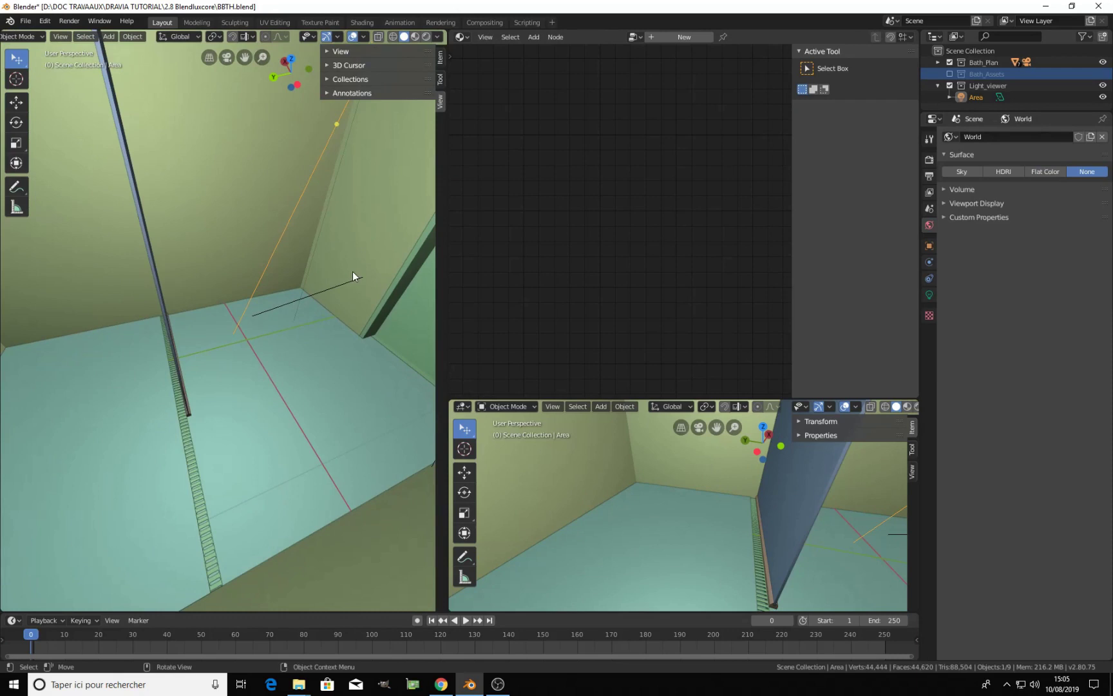
key(g)
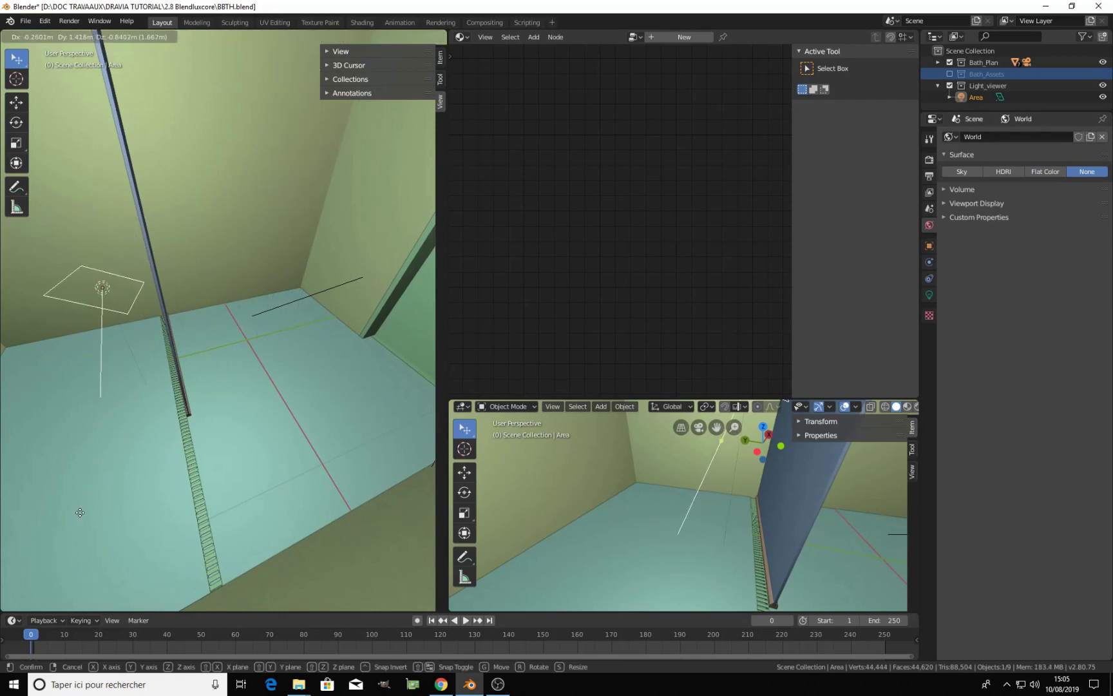
click(80, 519)
Preview the shower area under the repositioned area light in rendered shading, and return the viewport to solid shading
middle_drag(551, 571, 739, 524)
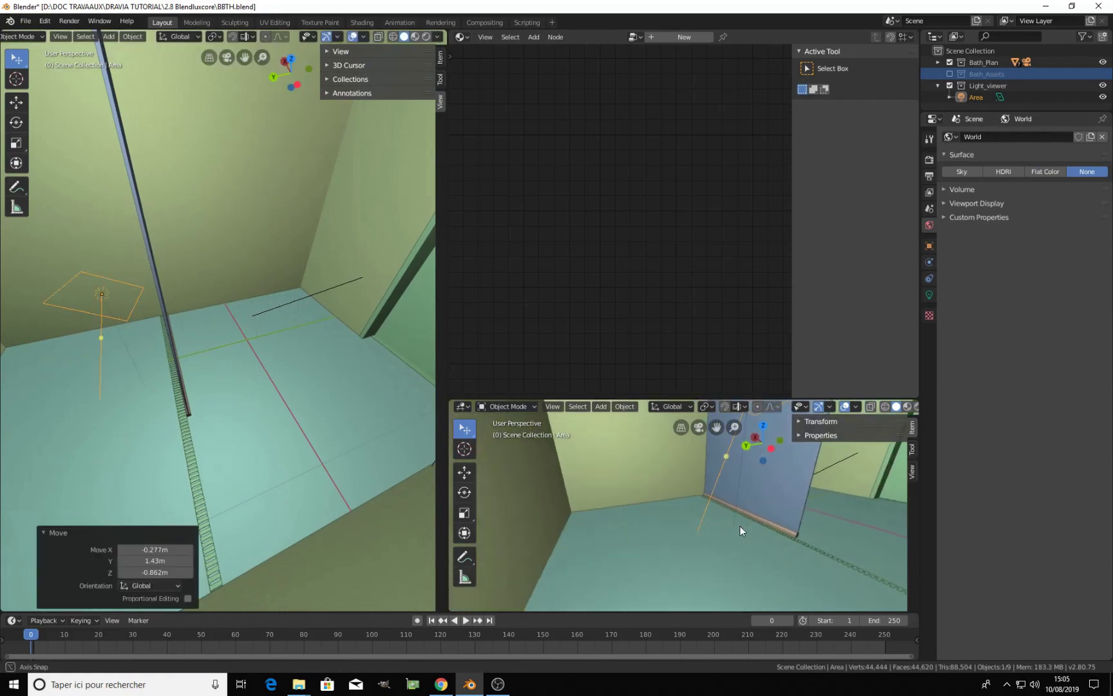
scroll(901, 407, down, 1)
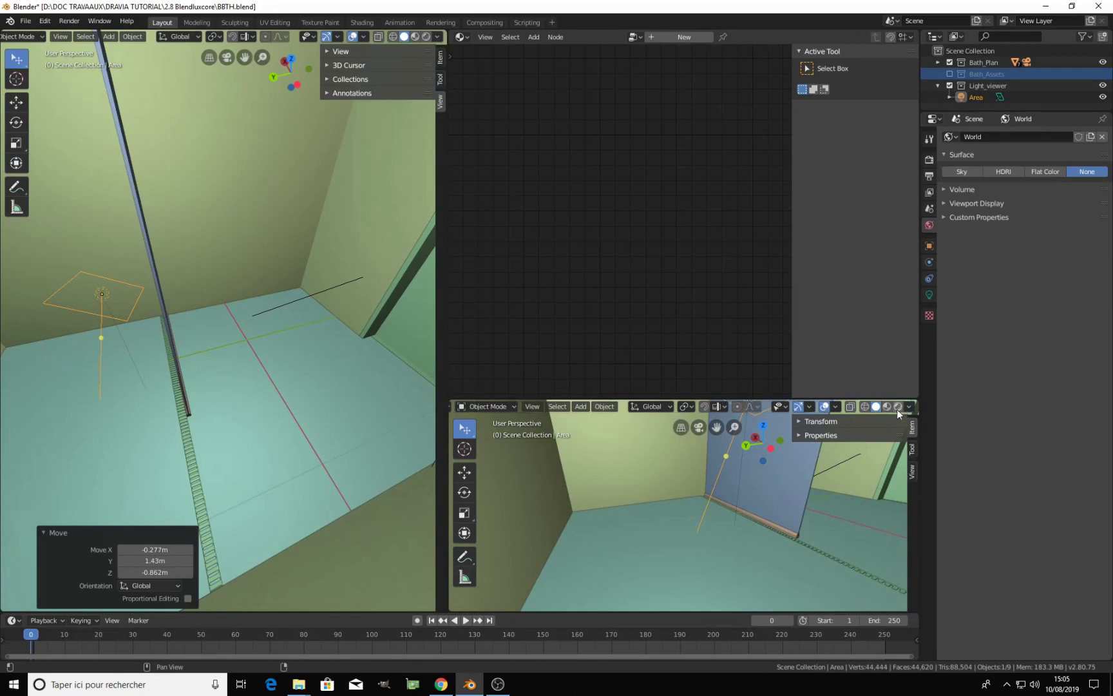
click(897, 406)
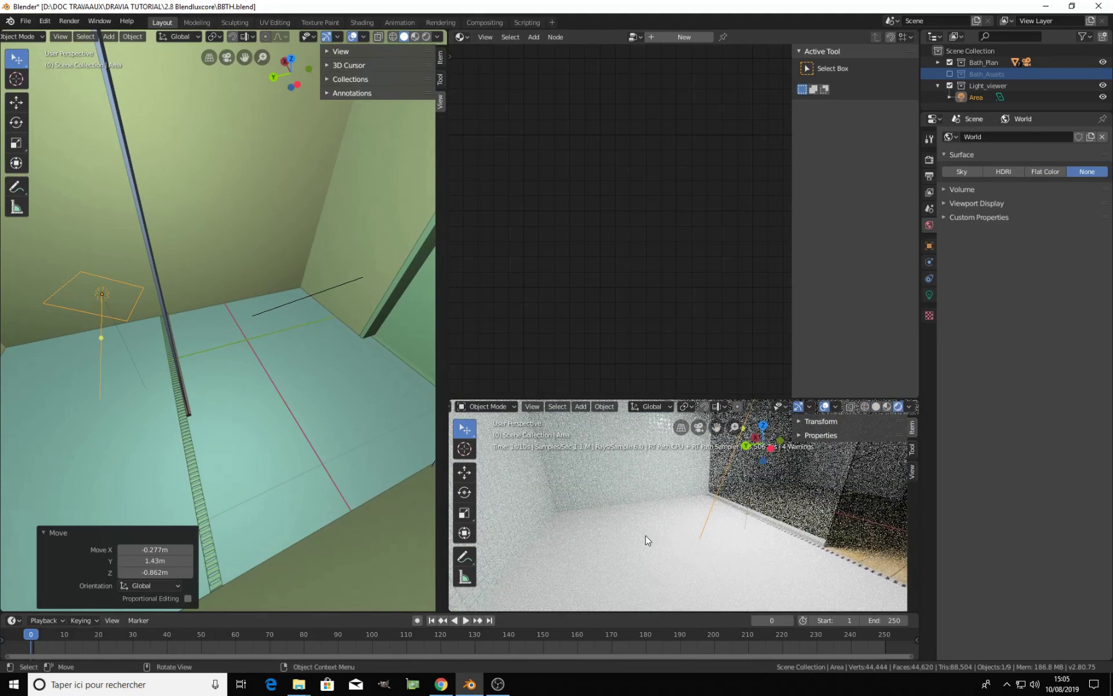
key(z)
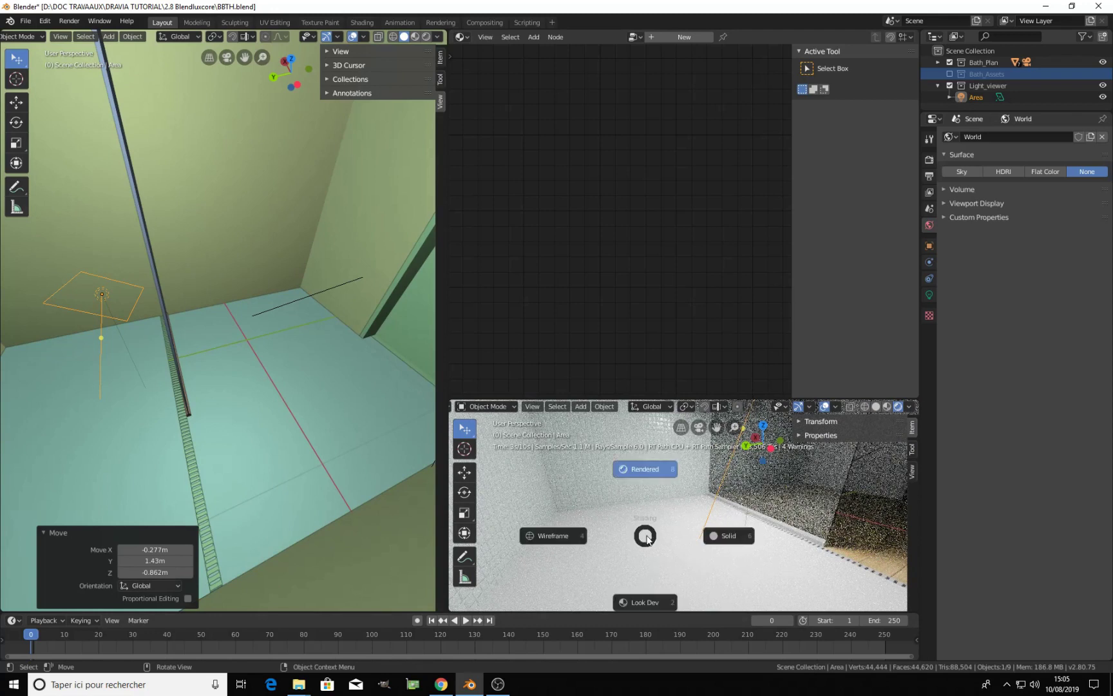
click(713, 536)
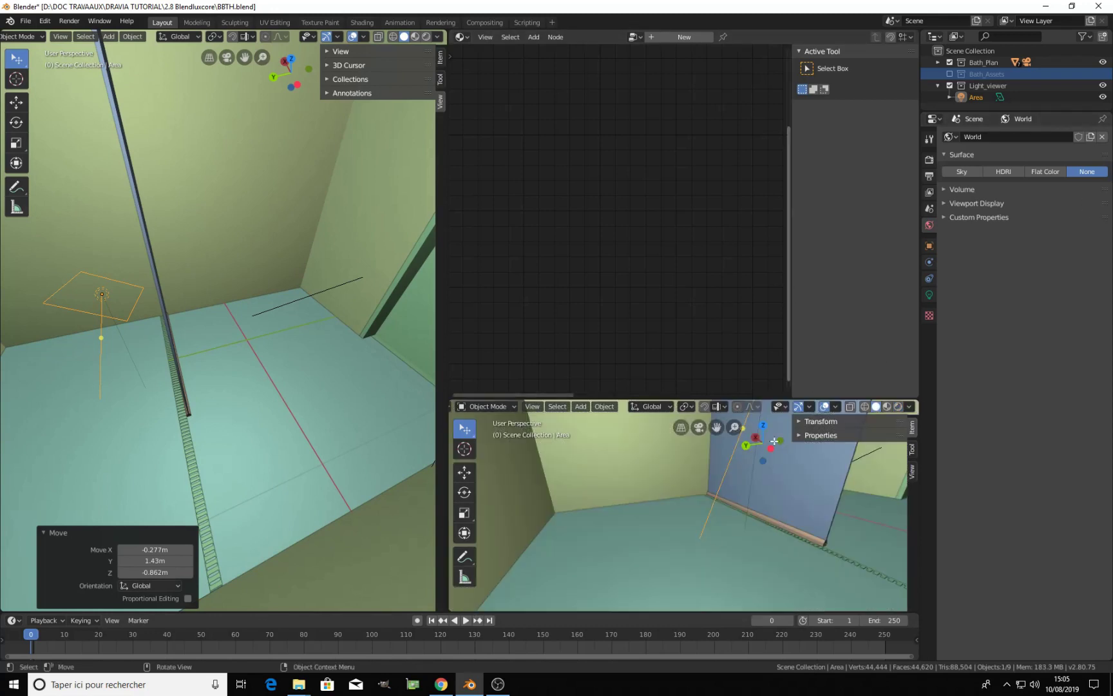
Assign the Shiny_White material to the shower floor face of the room plane and preview the floor in rendered shading
click(658, 542)
key(Tab)
click(658, 538)
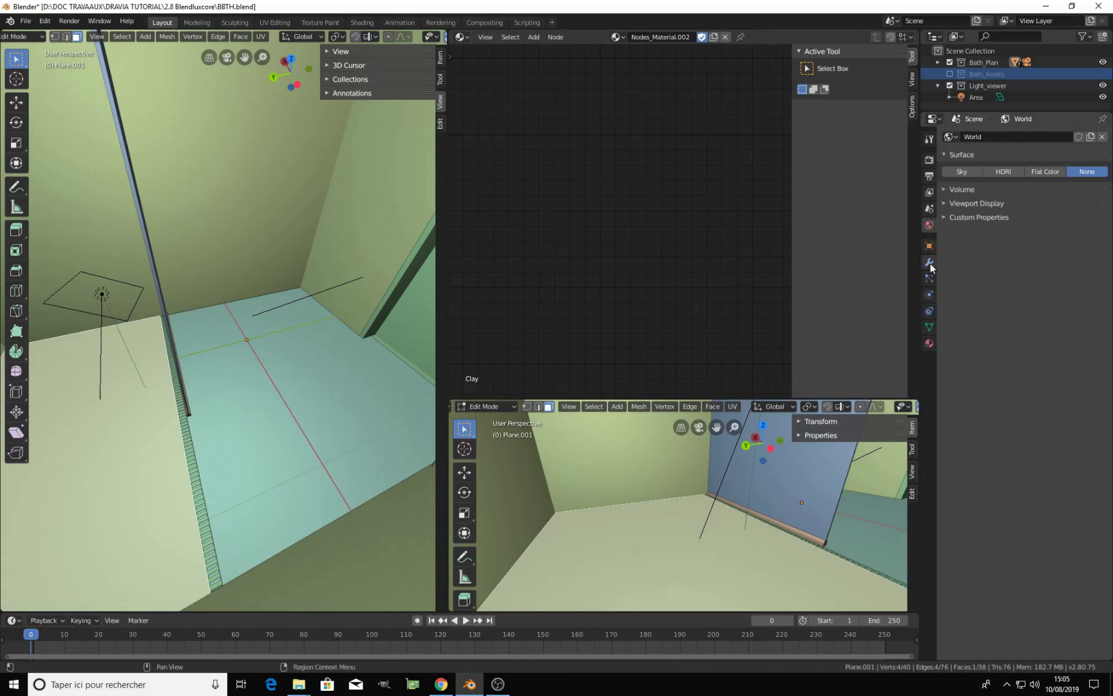
click(930, 342)
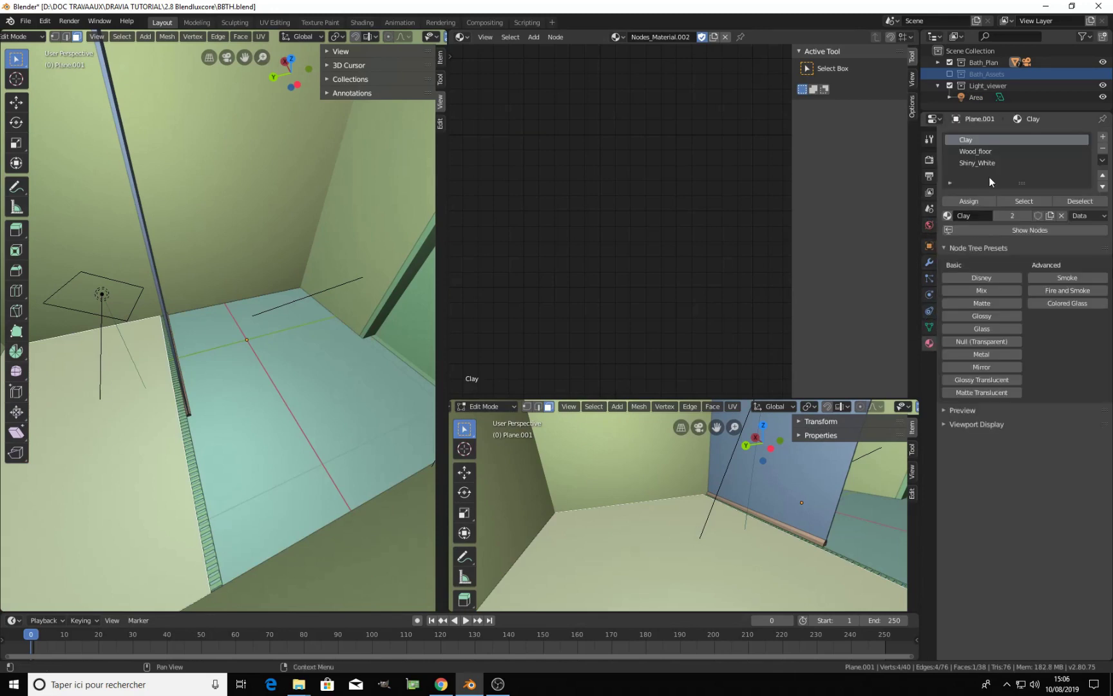
click(979, 161)
click(983, 199)
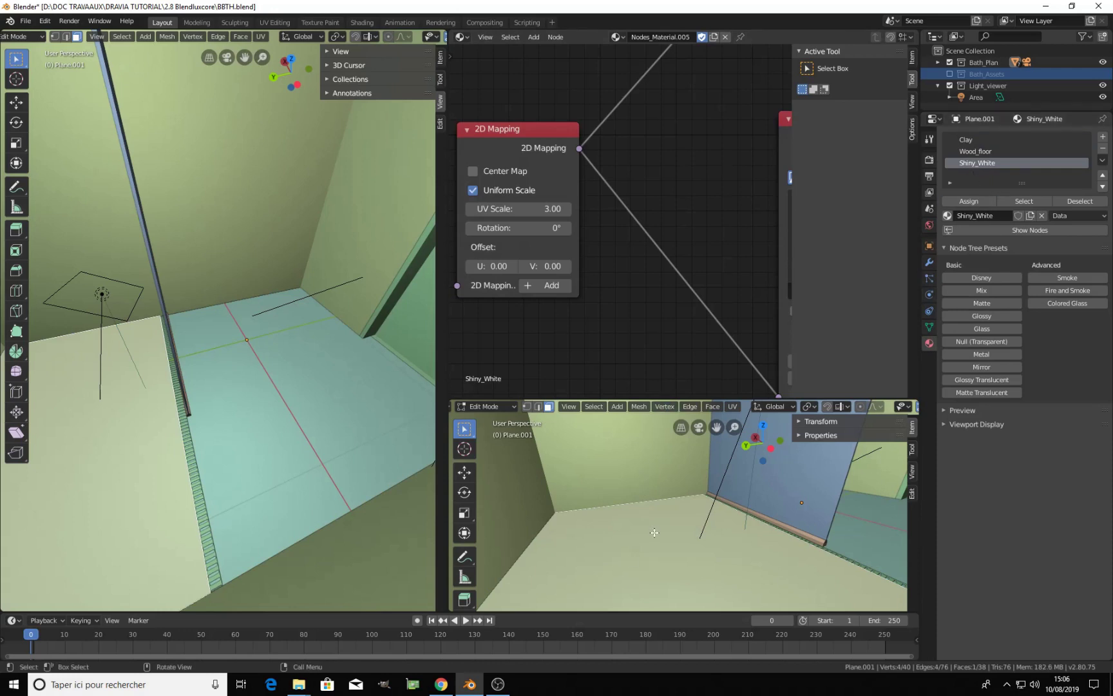
key(Tab)
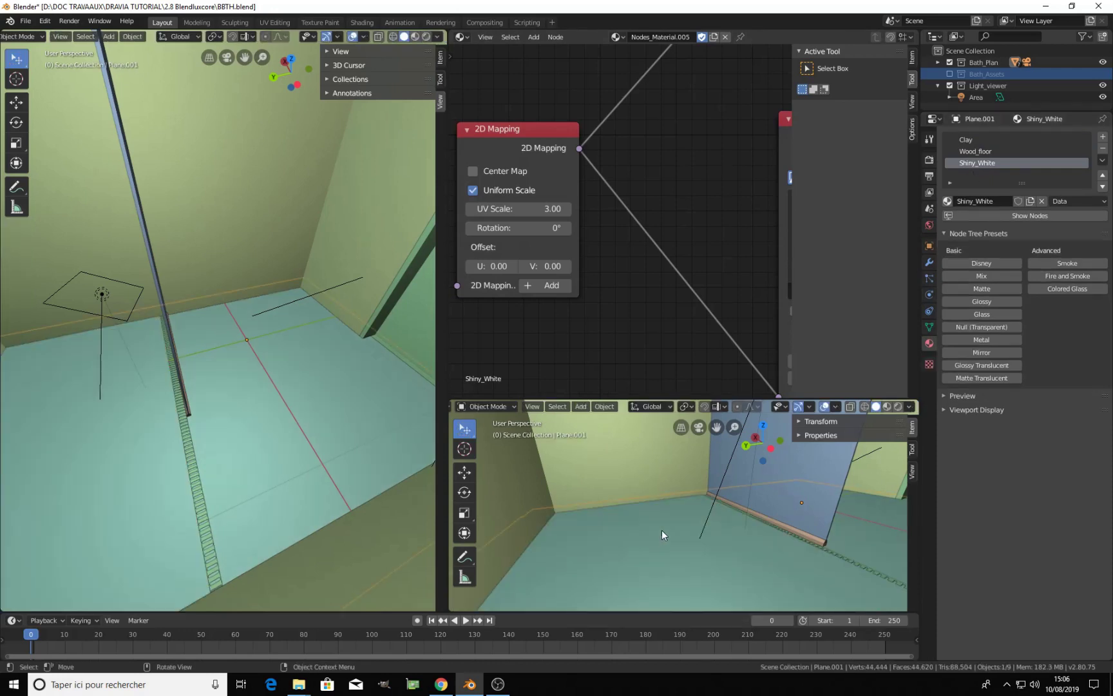
click(897, 406)
middle_drag(702, 516, 674, 561)
Tidy the Shiny_White node tree by collapsing Concrete14_rgh.jpg and placing it just below the collapsed Marble05_mask.jpg node
scroll(620, 187, down, 10)
middle_drag(678, 174, 547, 222)
scroll(609, 221, up, 1)
scroll(609, 220, up, 4)
drag(611, 215, 565, 213)
middle_drag(729, 521, 722, 521)
key(Home)
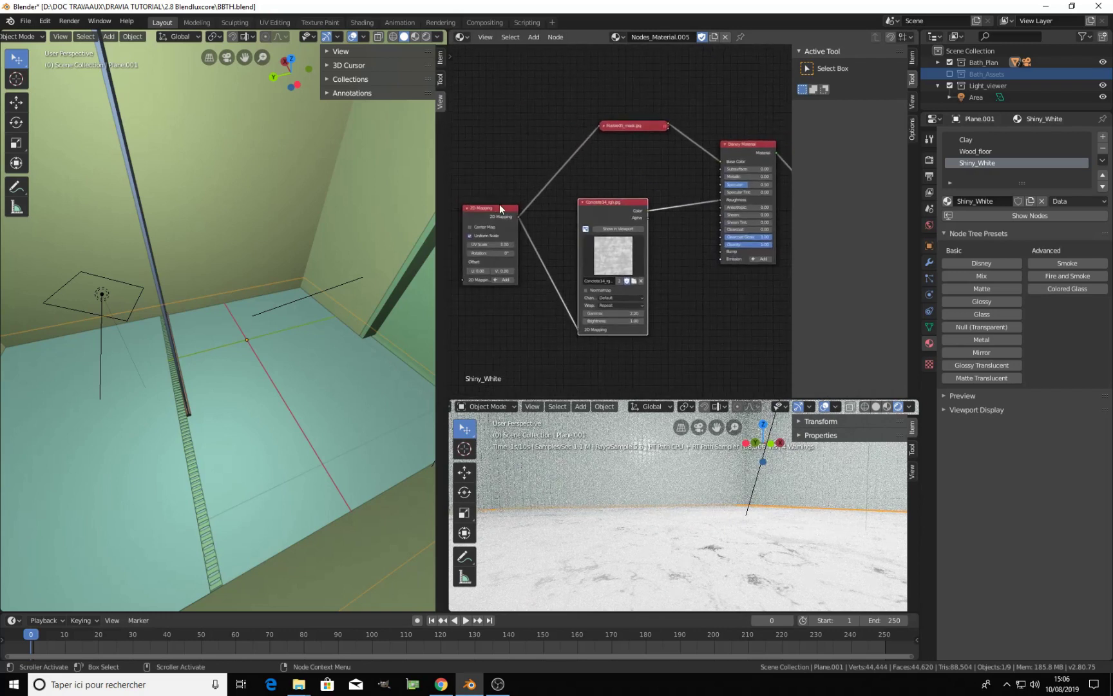
drag(627, 128, 592, 180)
click(582, 202)
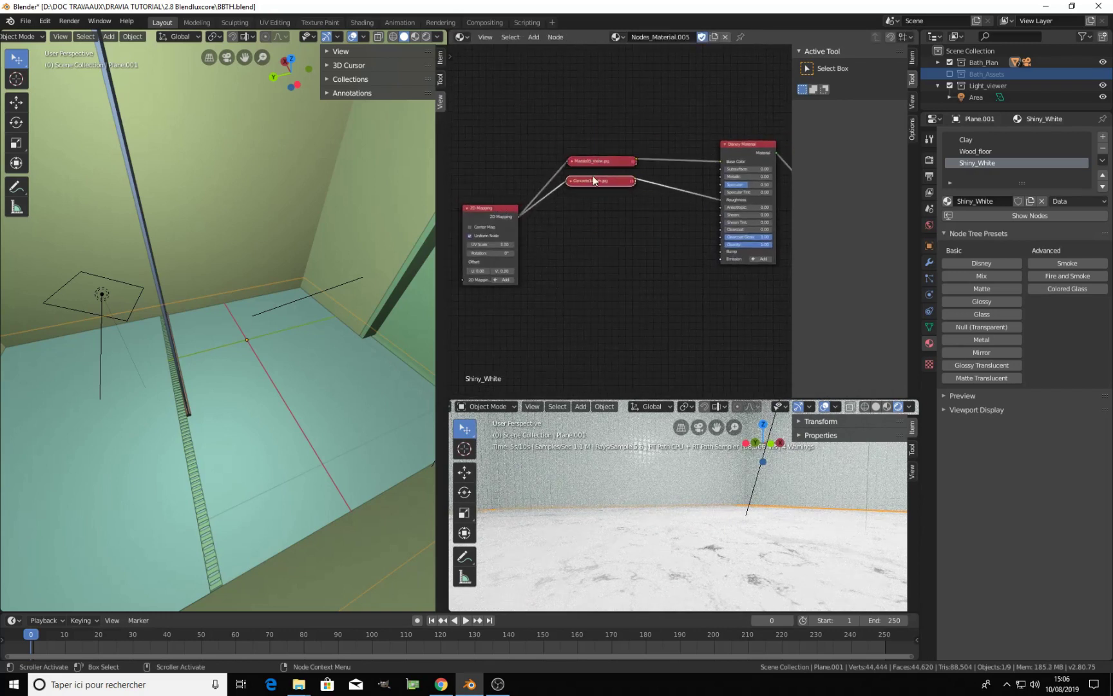
Link the Marble05_mask.jpg color output to the Disney material's Bump input and insert a Bump node on that link
scroll(634, 169, up, 2)
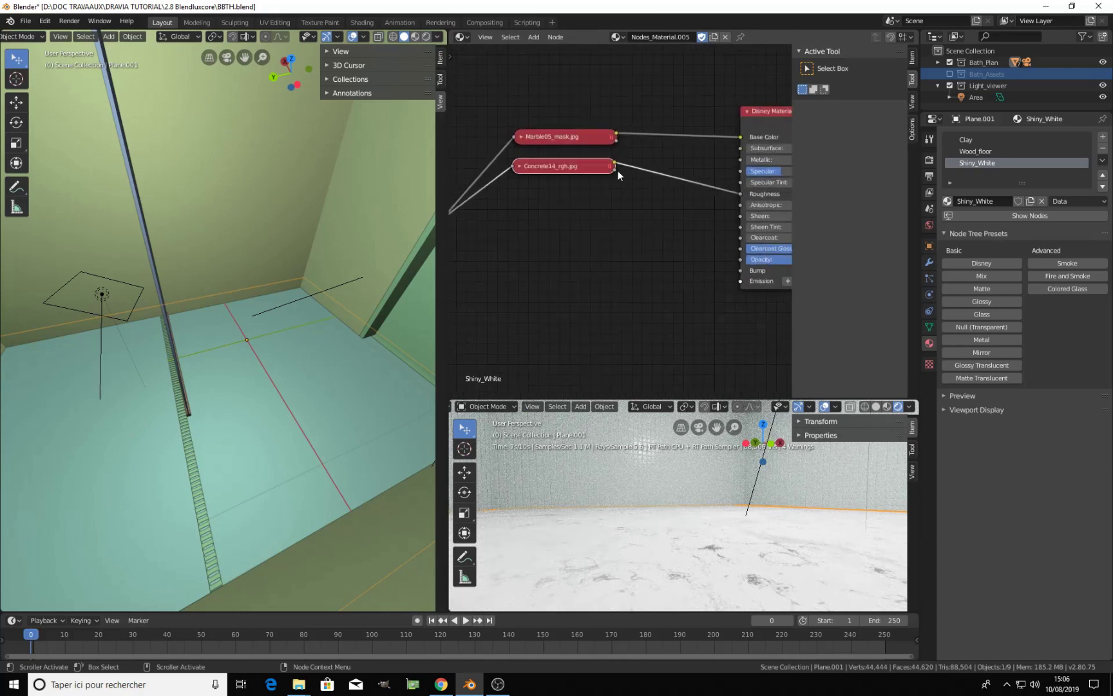
drag(616, 133, 739, 271)
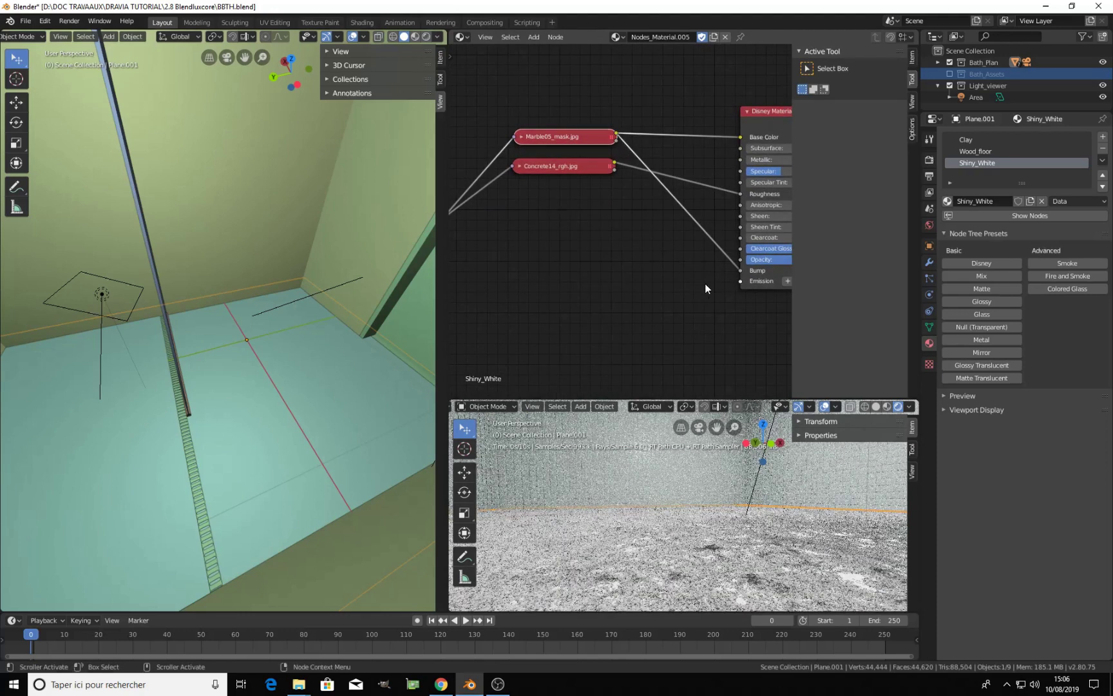
click(877, 407)
middle_drag(666, 252, 656, 266)
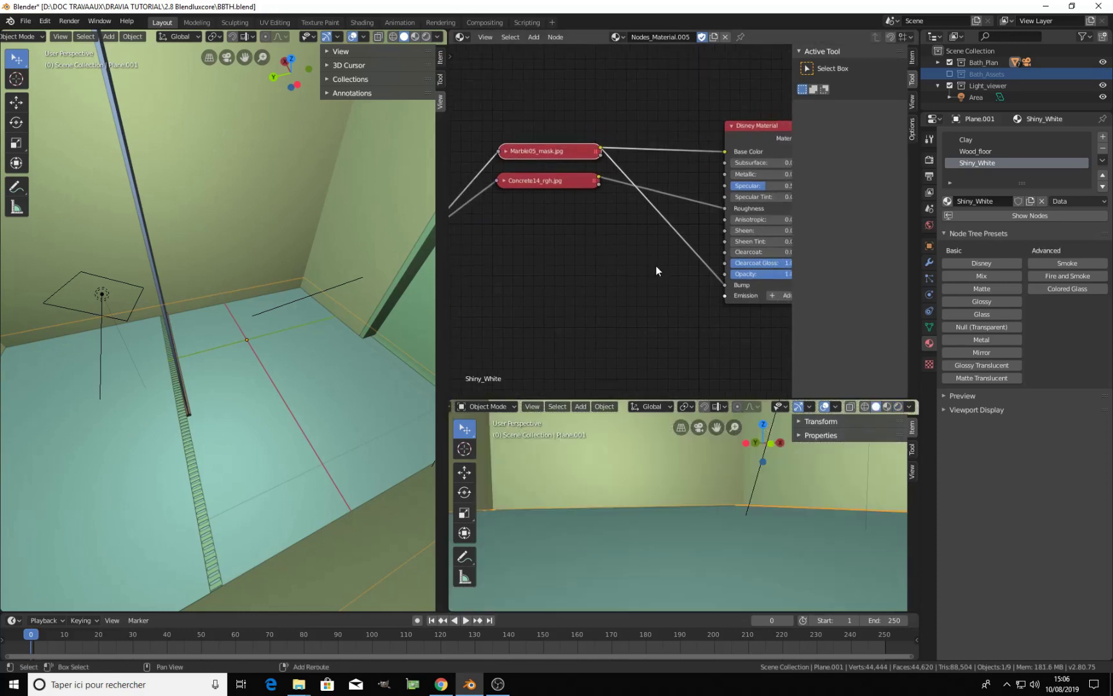
key(shift+a)
mouse_move(629, 290)
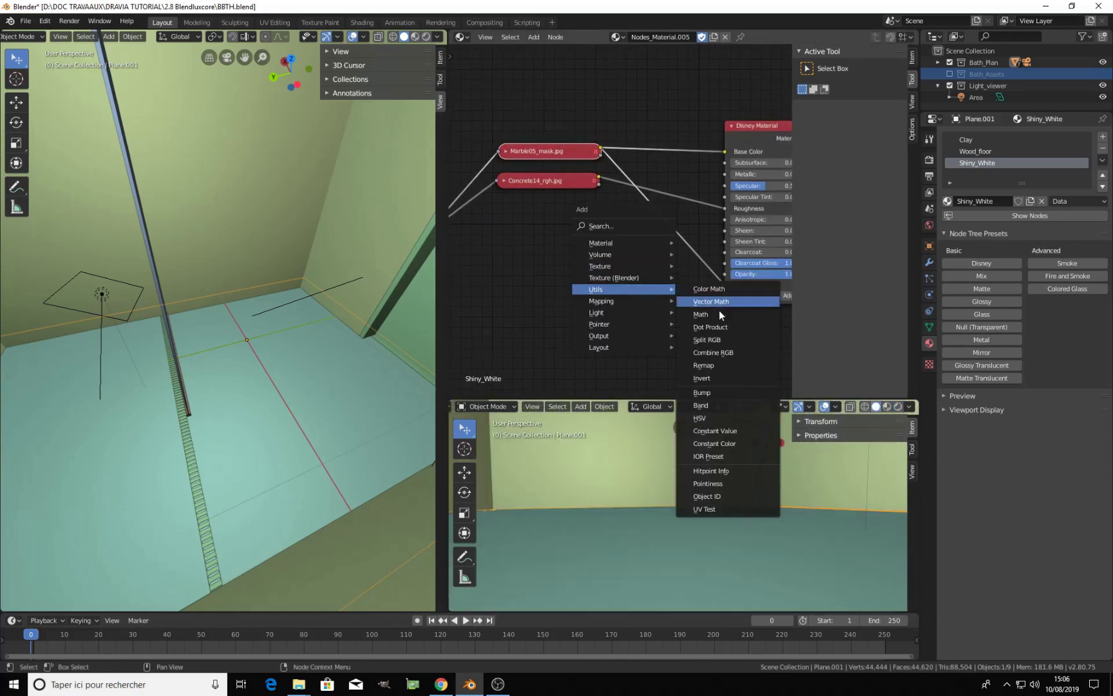
click(709, 391)
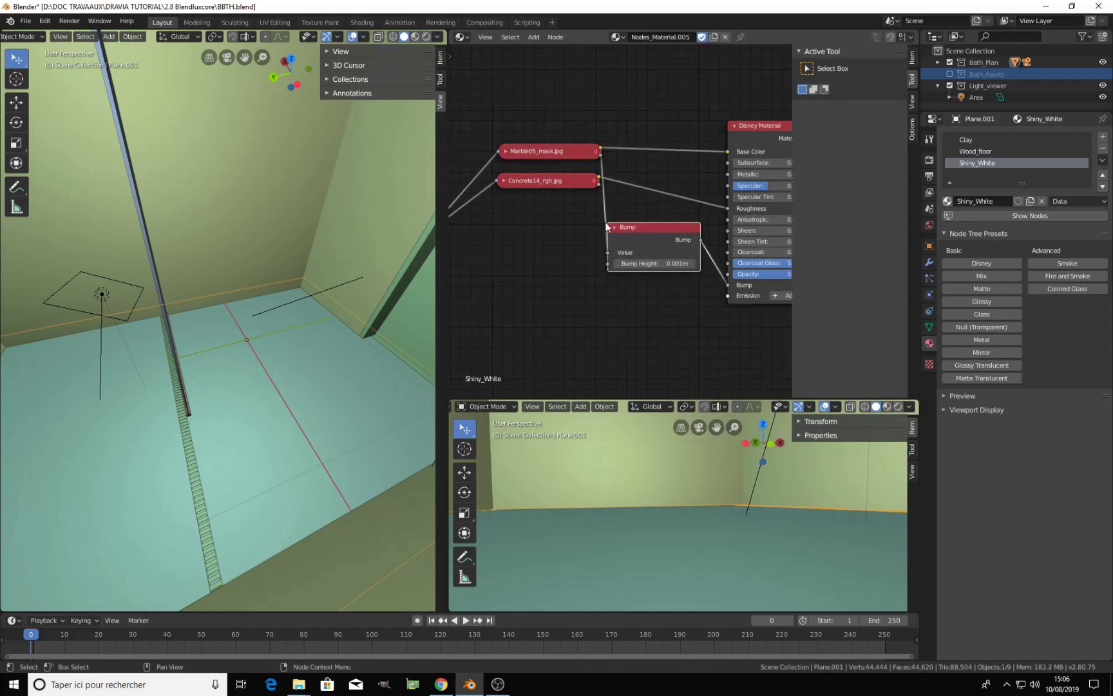
Set the Bump node's Bump Height to 0.003 m and preview the shower floor in rendered shading
click(654, 263)
scroll(731, 307, up, 2)
middle_drag(732, 308, 637, 291)
scroll(638, 291, up, 2)
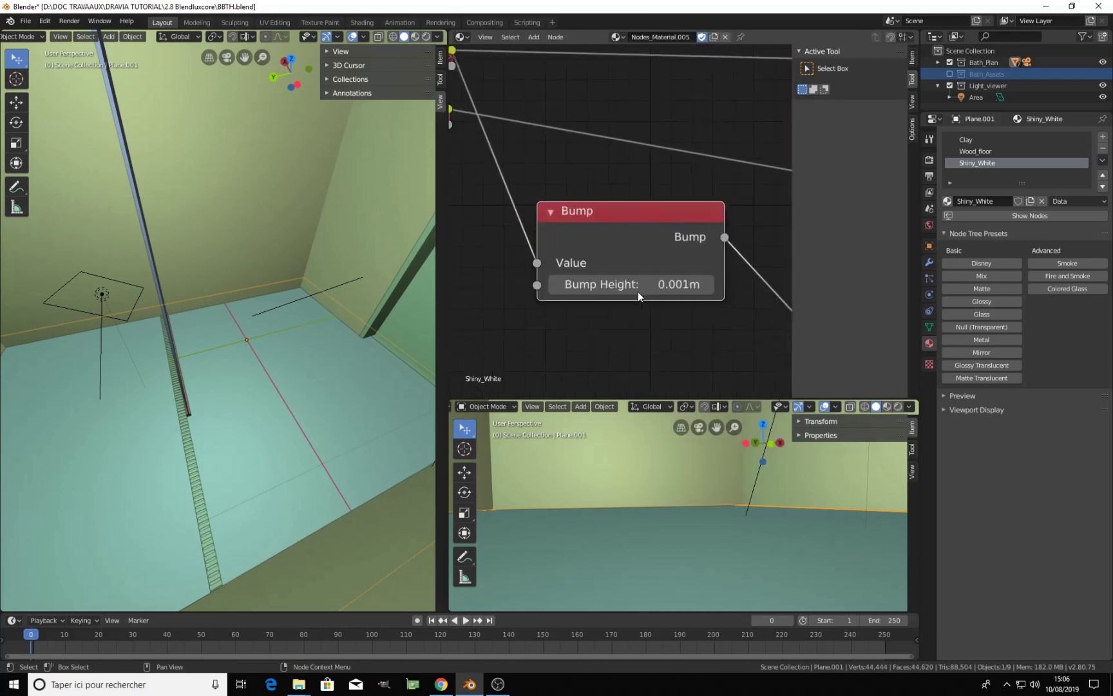
click(653, 290)
click(574, 295)
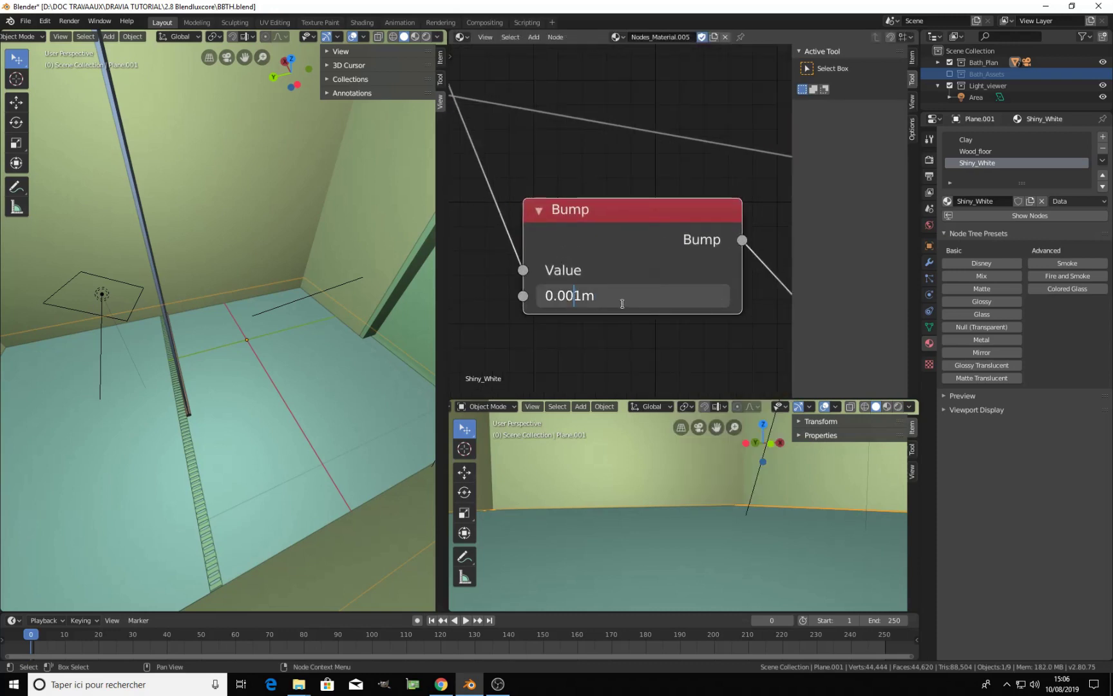
key(Delete)
text(3)
key(Return)
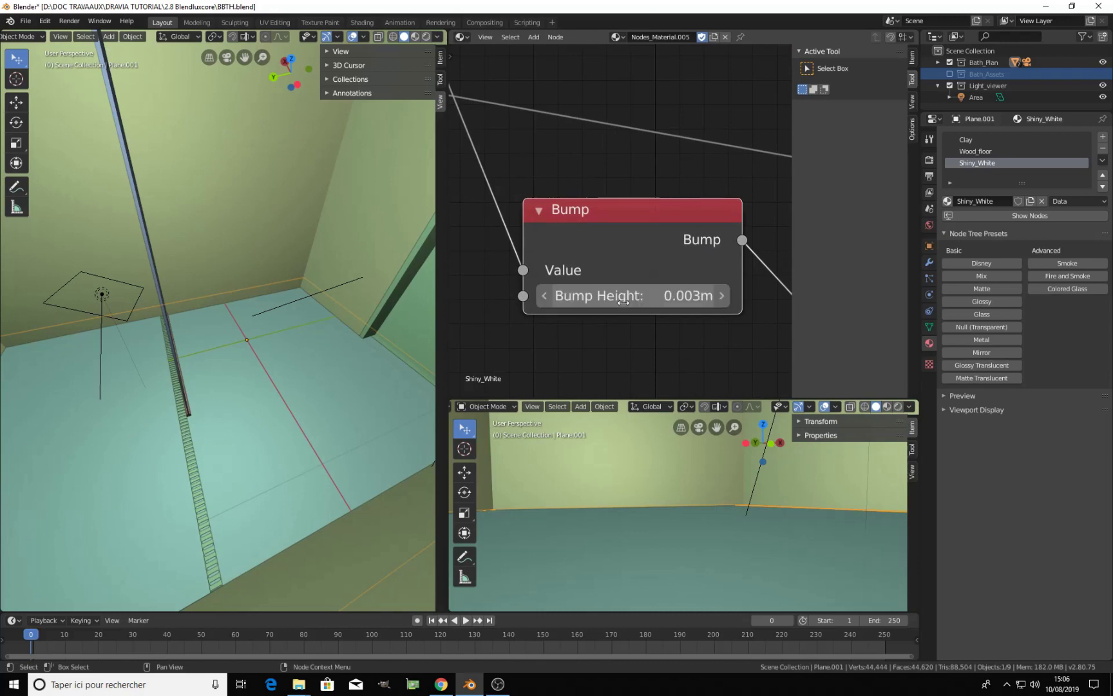
click(899, 406)
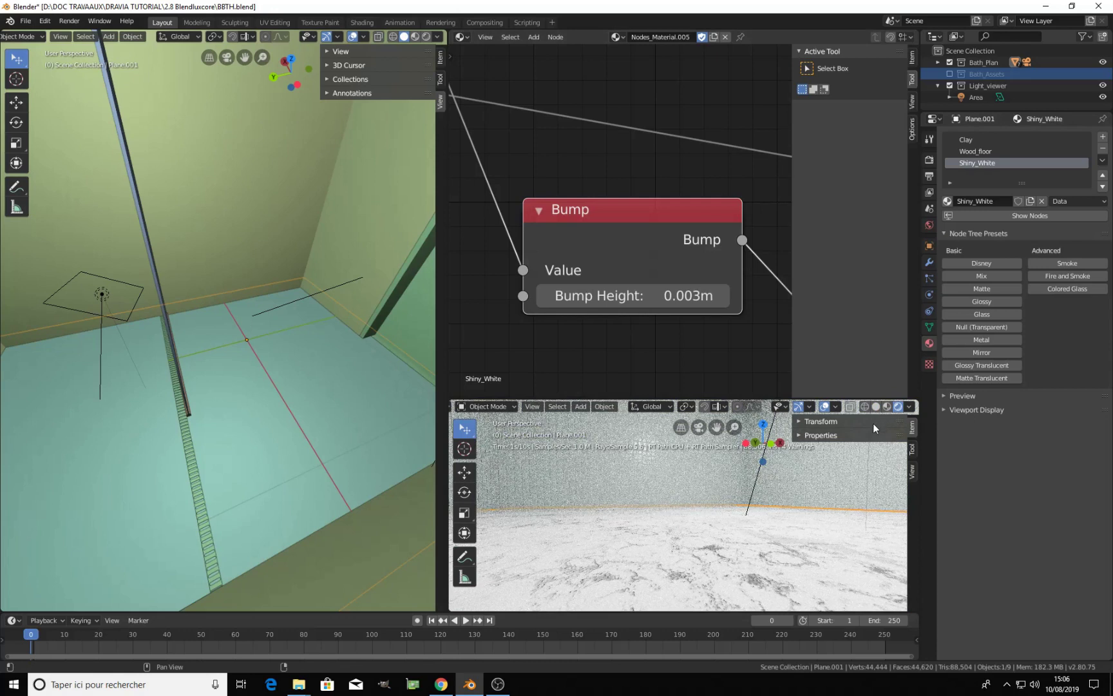
Set the Bump Height to -0.003 m and restart the rendered preview to inspect the whole shower floor
click(625, 301)
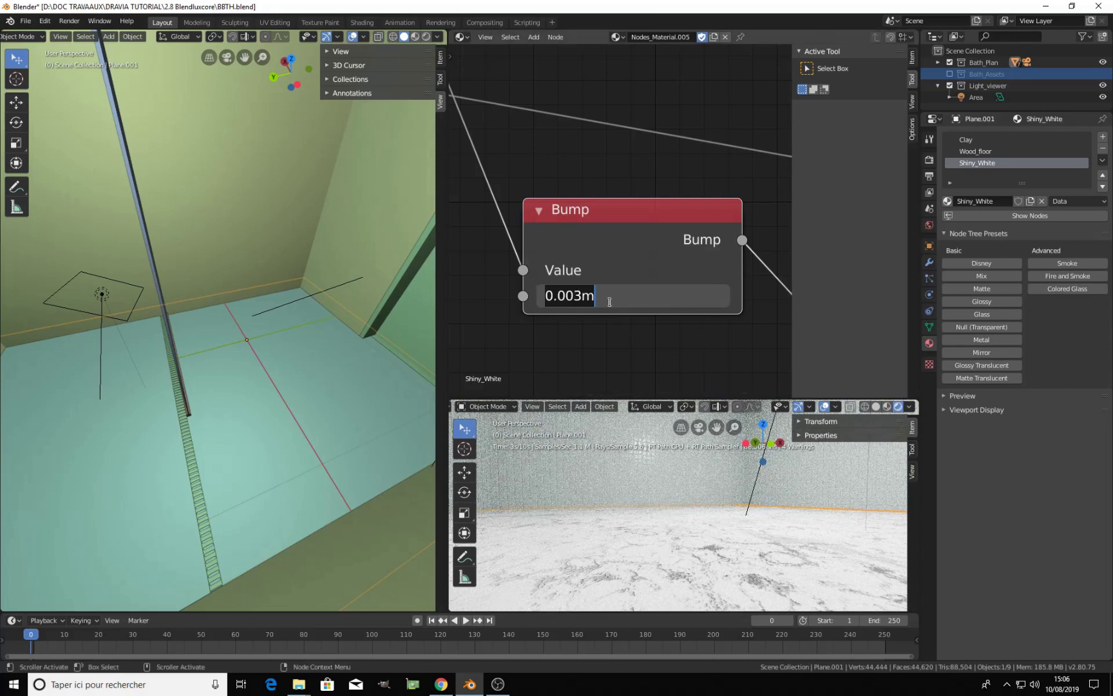
click(546, 291)
text(-)
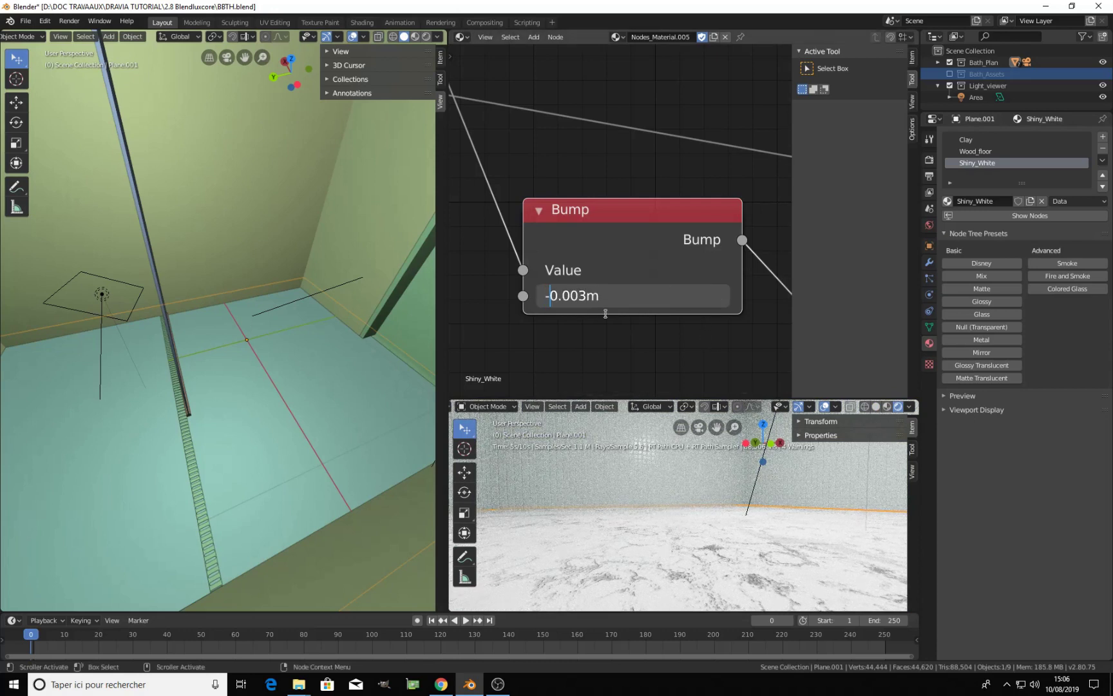
key(Return)
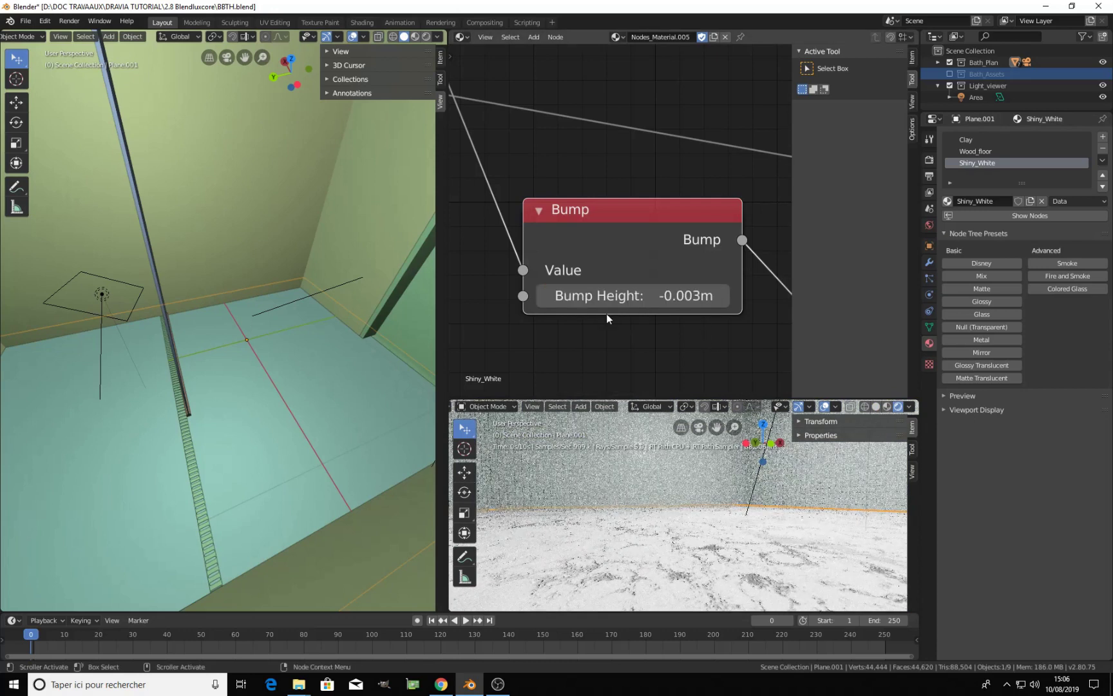
click(876, 406)
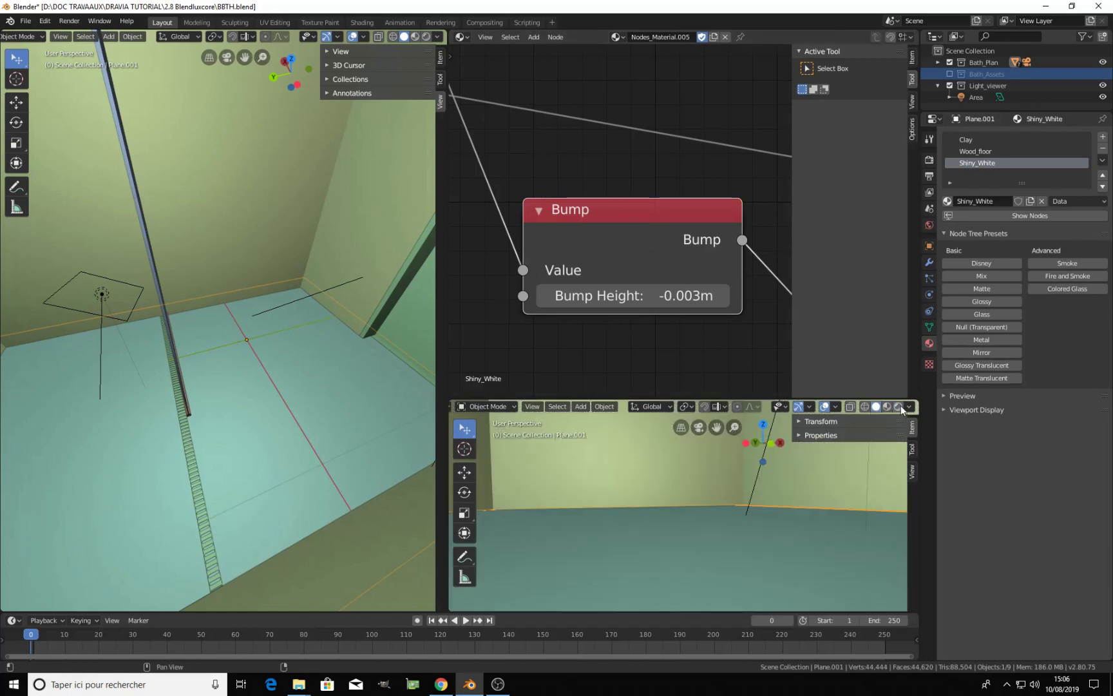
click(899, 406)
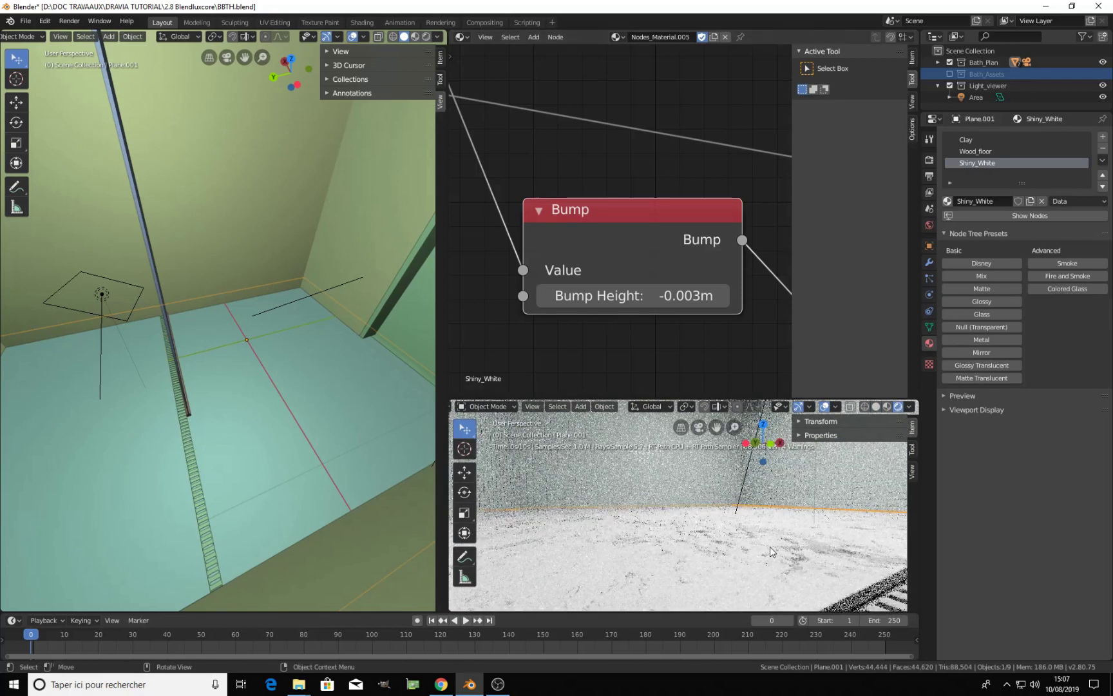
middle_drag(782, 557, 758, 590)
scroll(757, 586, down, 2)
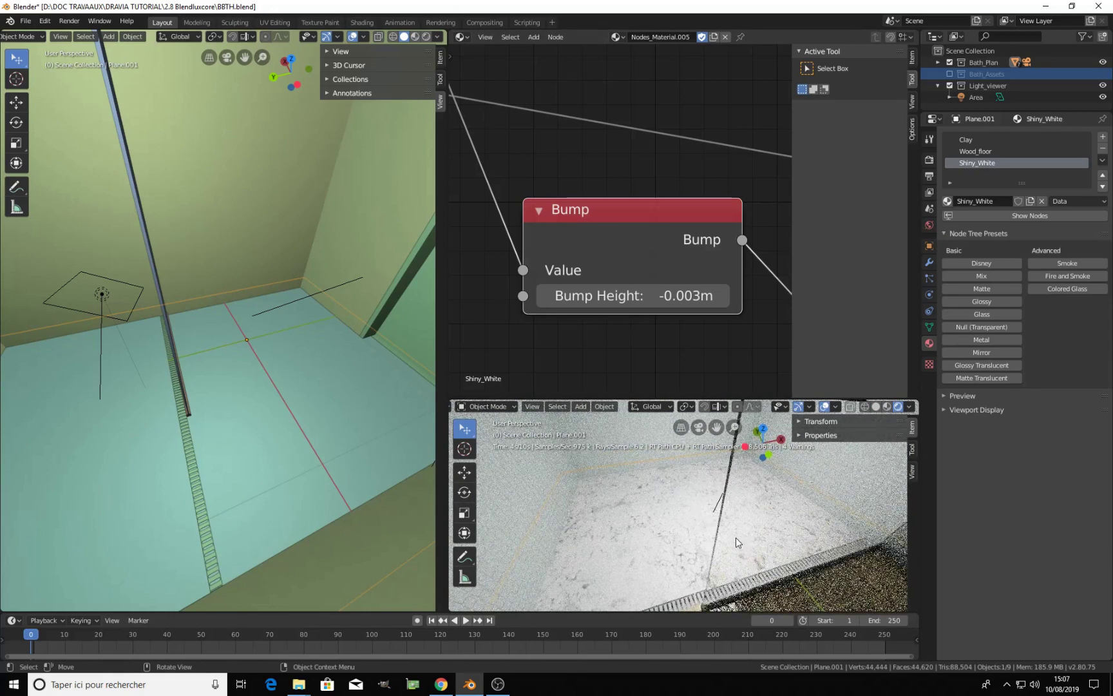
Create a new material named Metal_grill on the drain grill along the edge of the shower floor
middle_drag(271, 403, 253, 436)
click(240, 454)
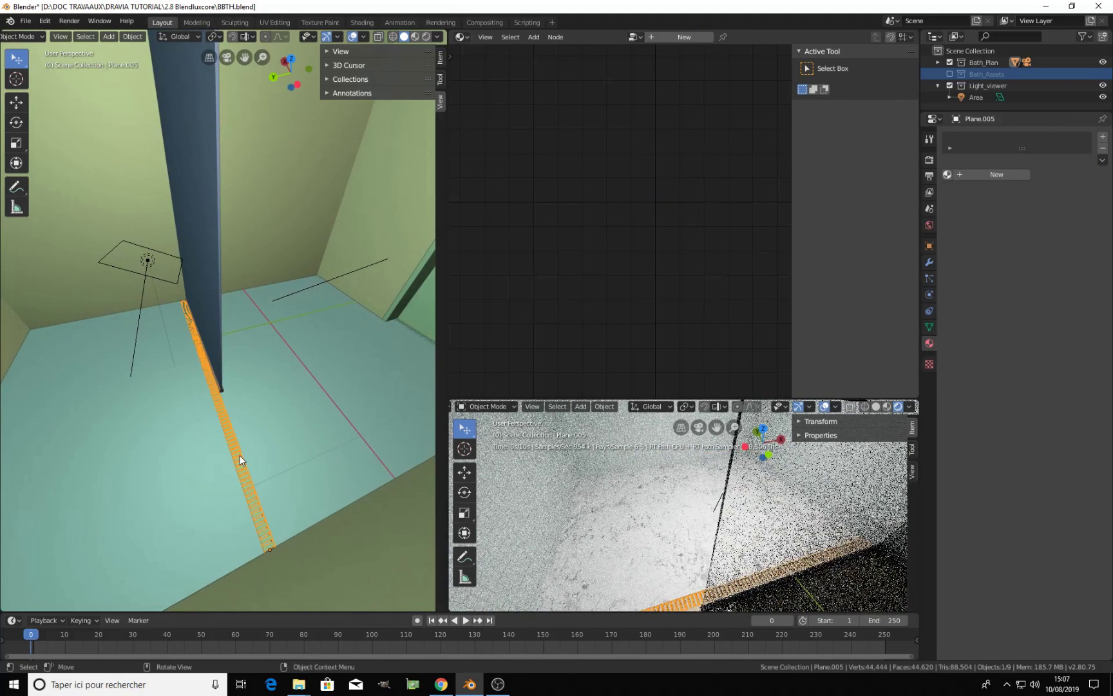
click(989, 175)
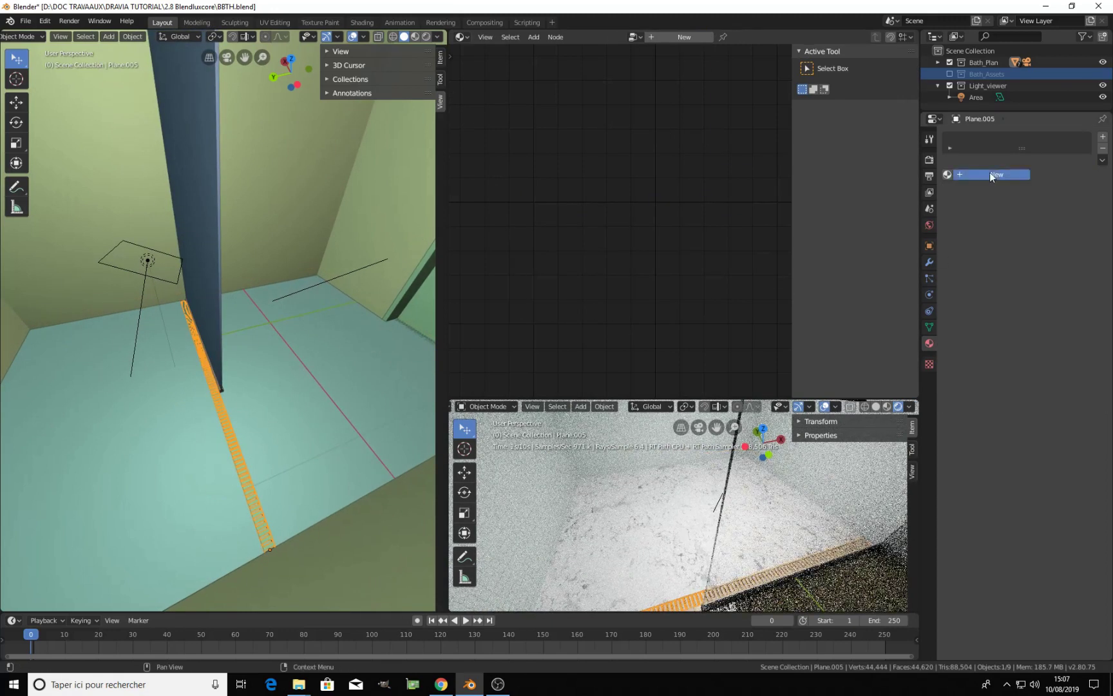
text(Metal_In)
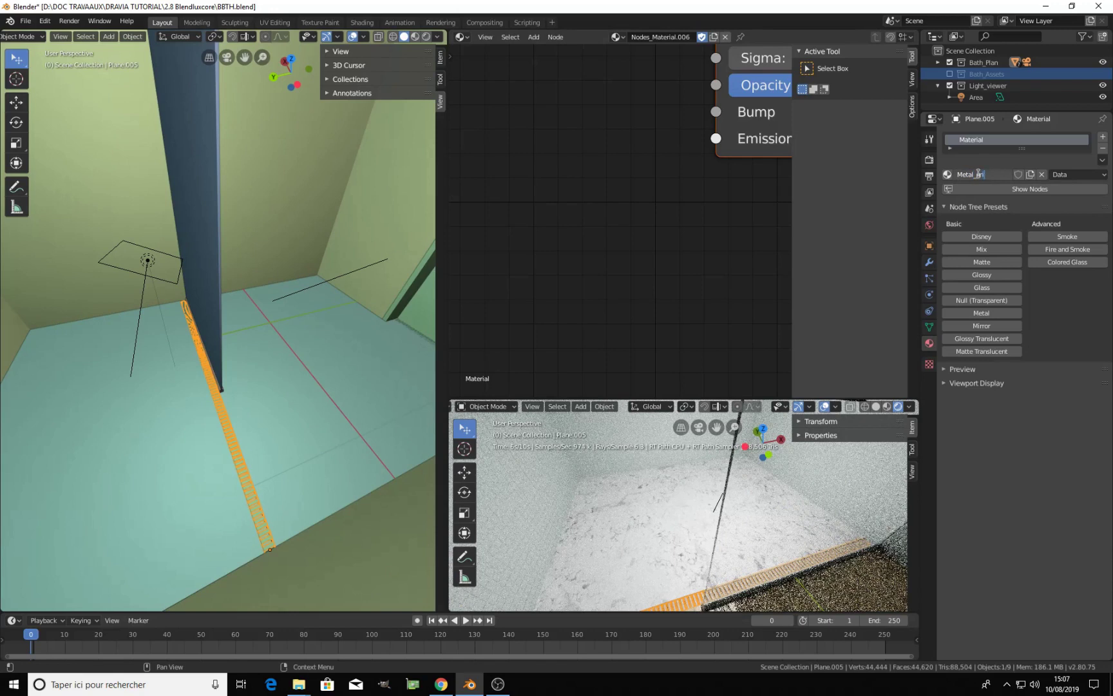
key(Return)
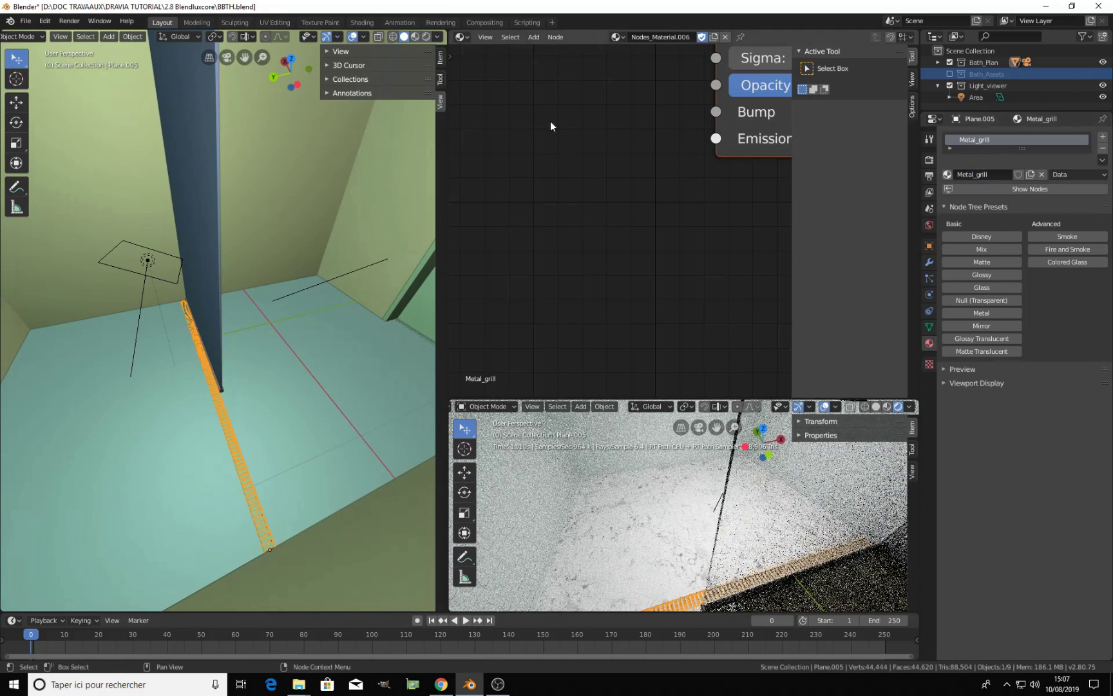
Try the Mirror node tree preset on the Metal_grill material
scroll(622, 216, down, 2)
key(Home)
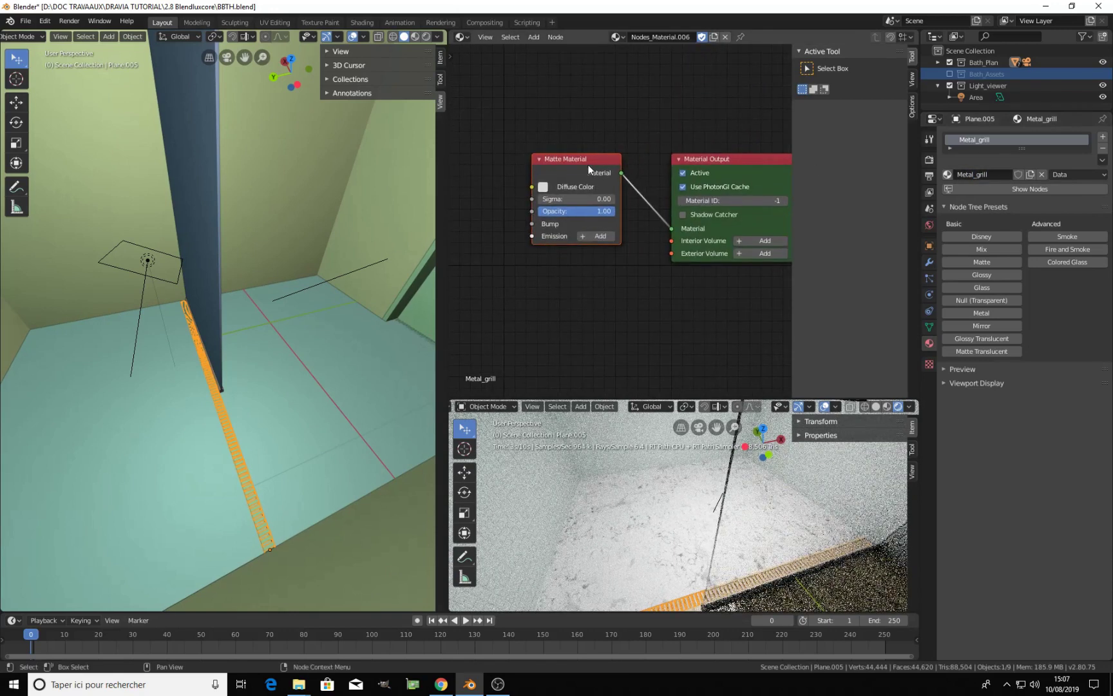
click(983, 325)
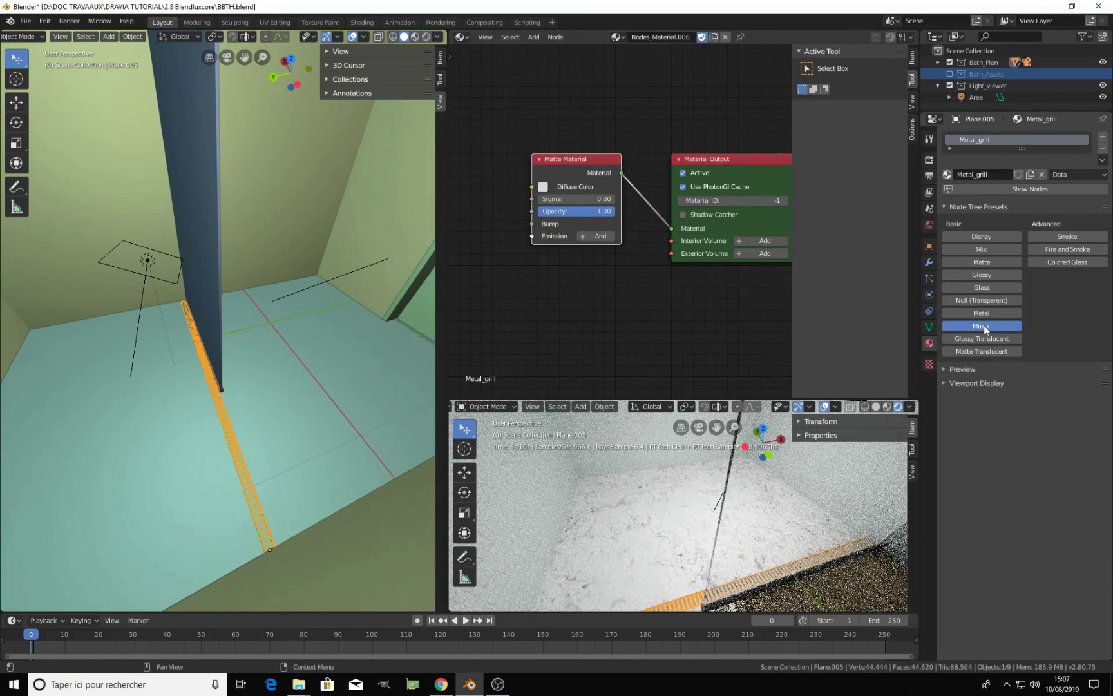
click(604, 170)
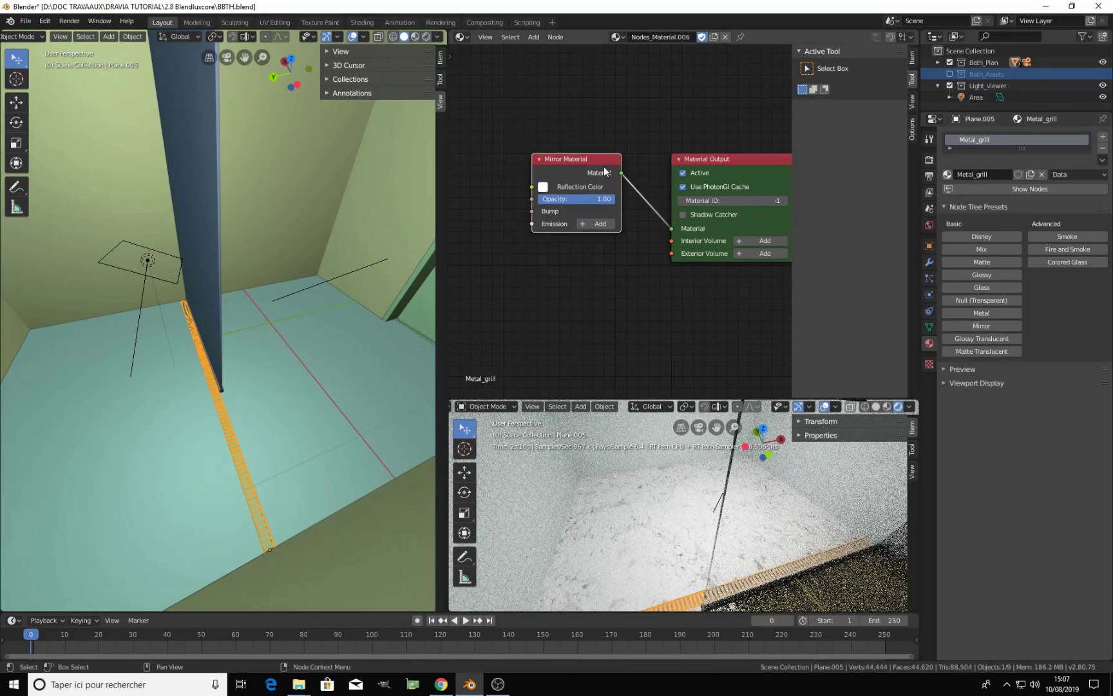
Apply the Metal preset to Metal_grill and delete the leftover Mirror Material node and its inactive Material Output
click(968, 310)
scroll(634, 234, down, 1)
scroll(619, 219, down, 1)
click(589, 173)
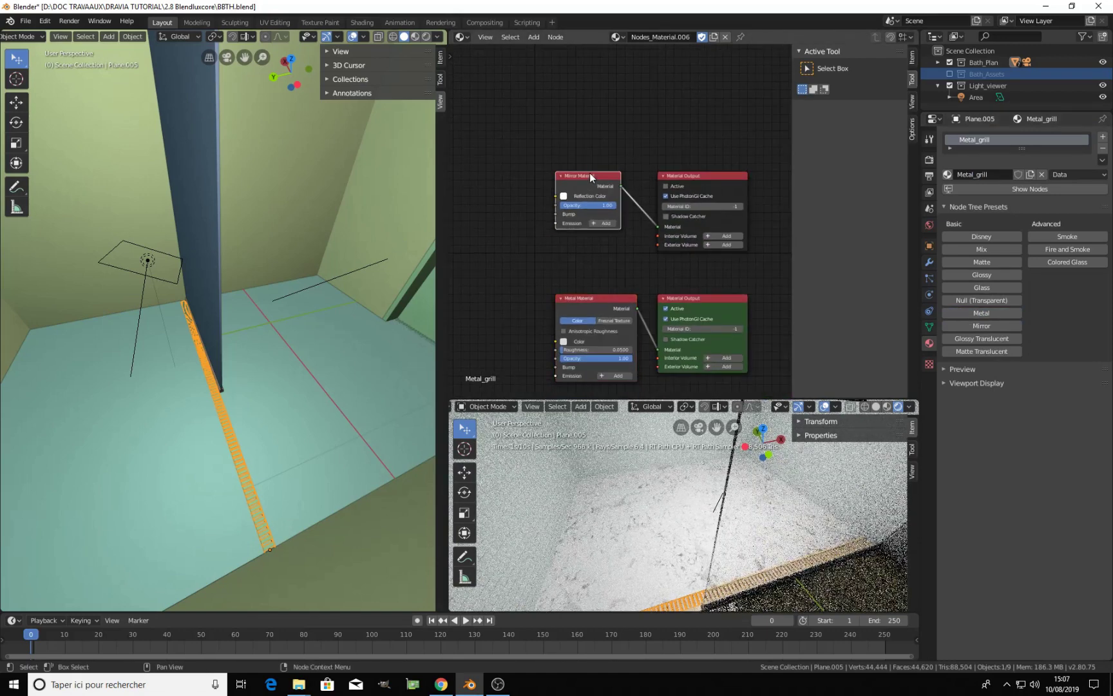
key(x)
click(686, 179)
key(x)
middle_drag(642, 269, 622, 167)
scroll(640, 214, up, 8)
middle_drag(580, 237, 633, 190)
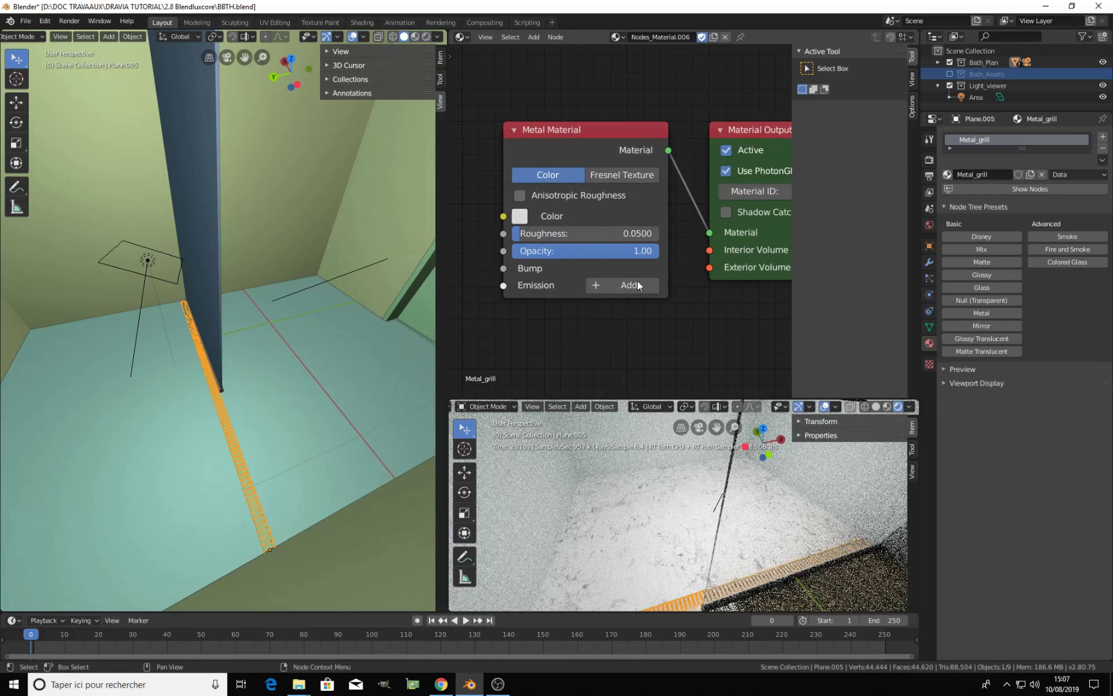
Restart the rendered preview and inspect the metal drain grill up close between the marble and the wood floor
middle_drag(768, 511, 866, 515)
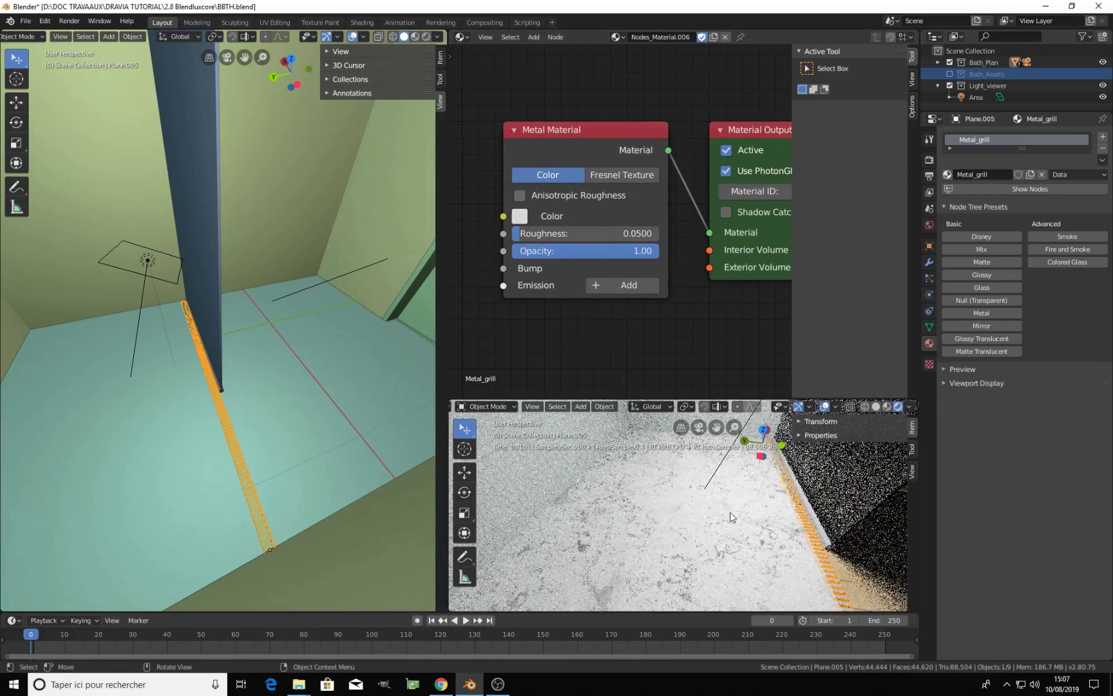
click(734, 522)
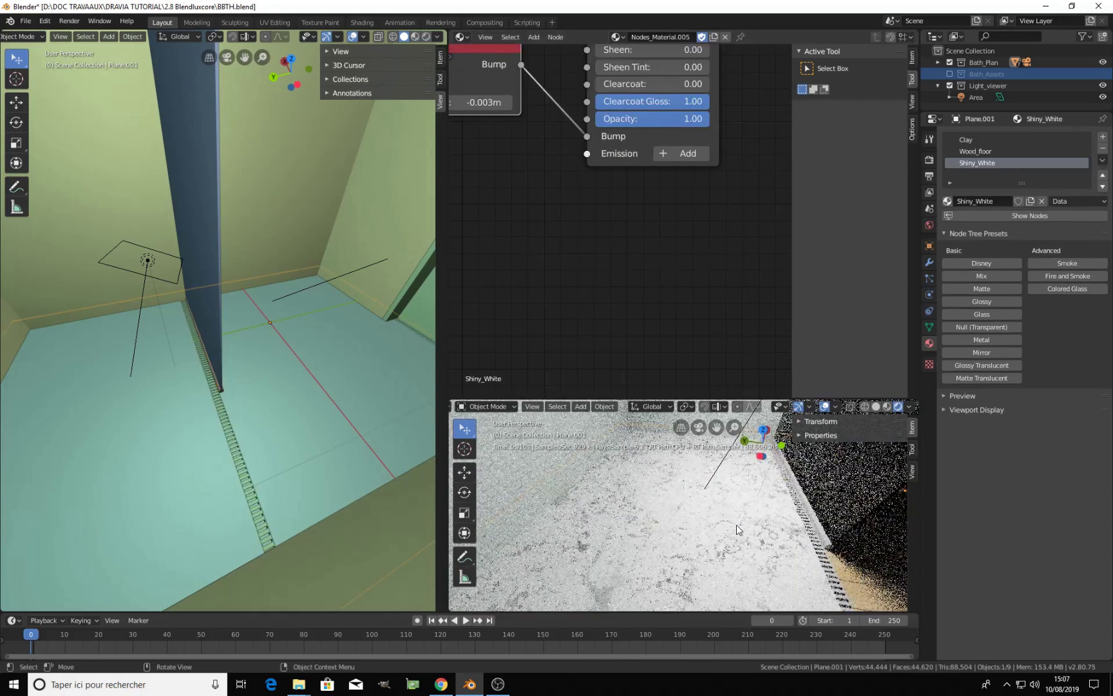
click(877, 407)
click(898, 407)
middle_drag(814, 492, 705, 504)
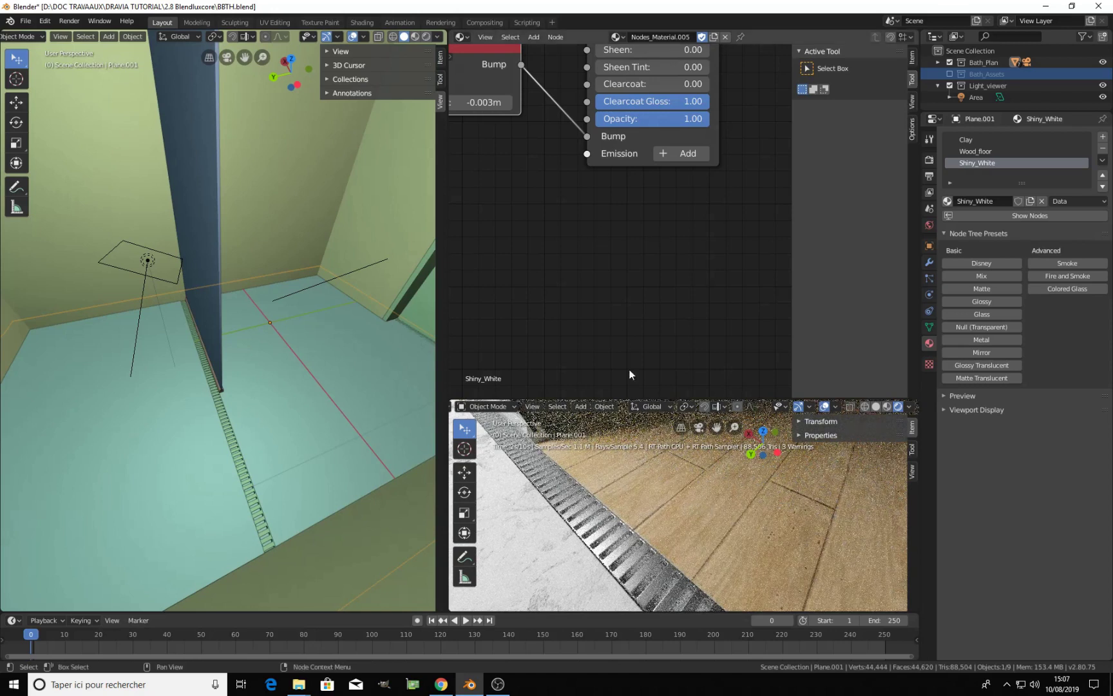
middle_drag(642, 490, 673, 514)
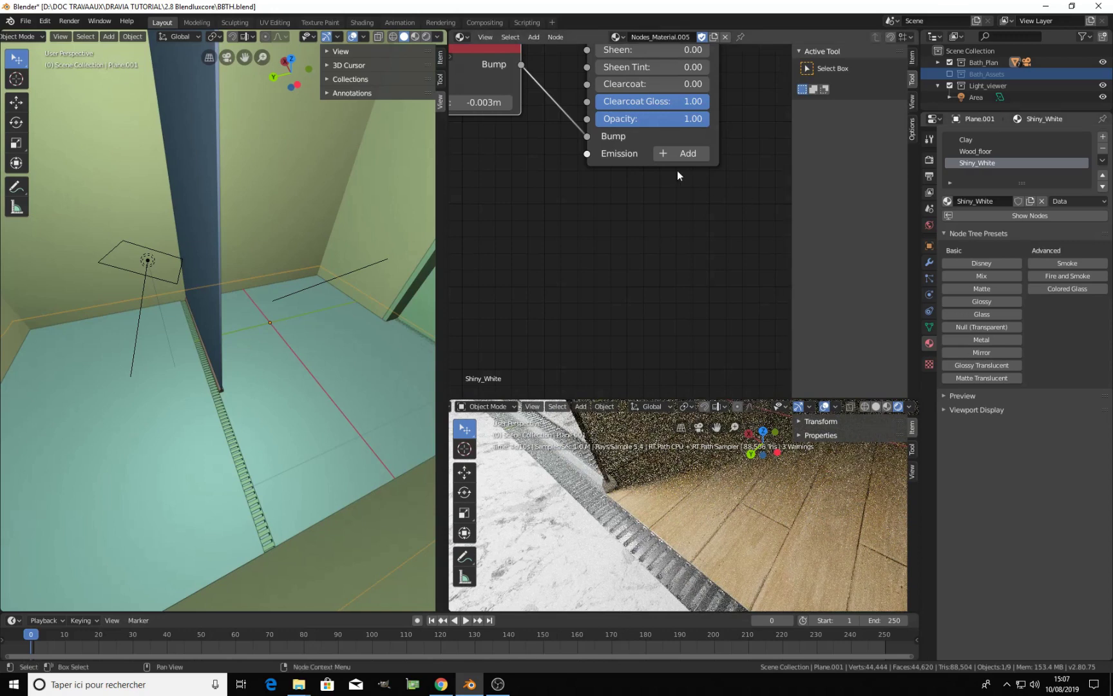
Set the Roughness of the drain grill's Metal Material node to 0.032
middle_drag(651, 145, 693, 243)
scroll(728, 246, down, 5)
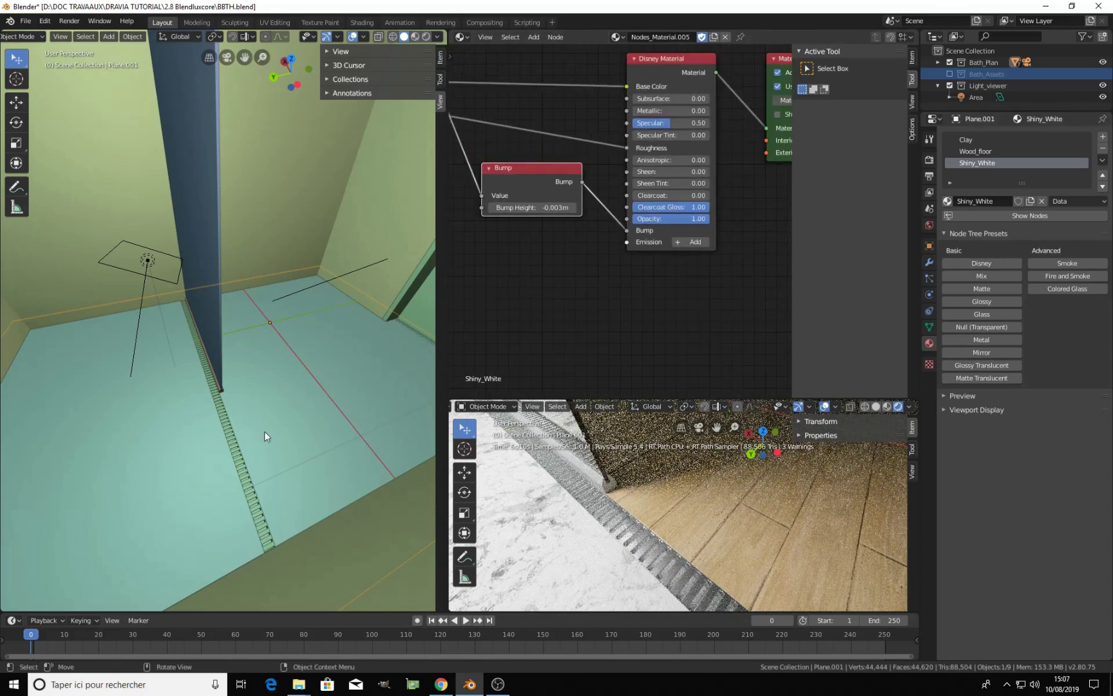
click(226, 426)
scroll(628, 300, up, 4)
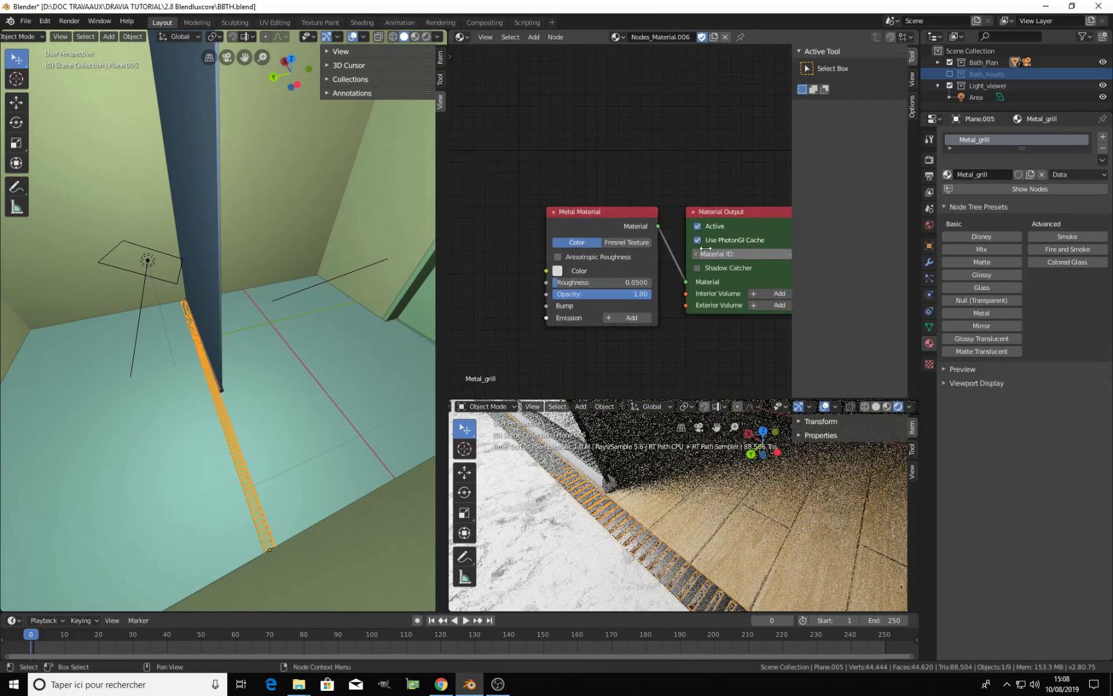
click(628, 308)
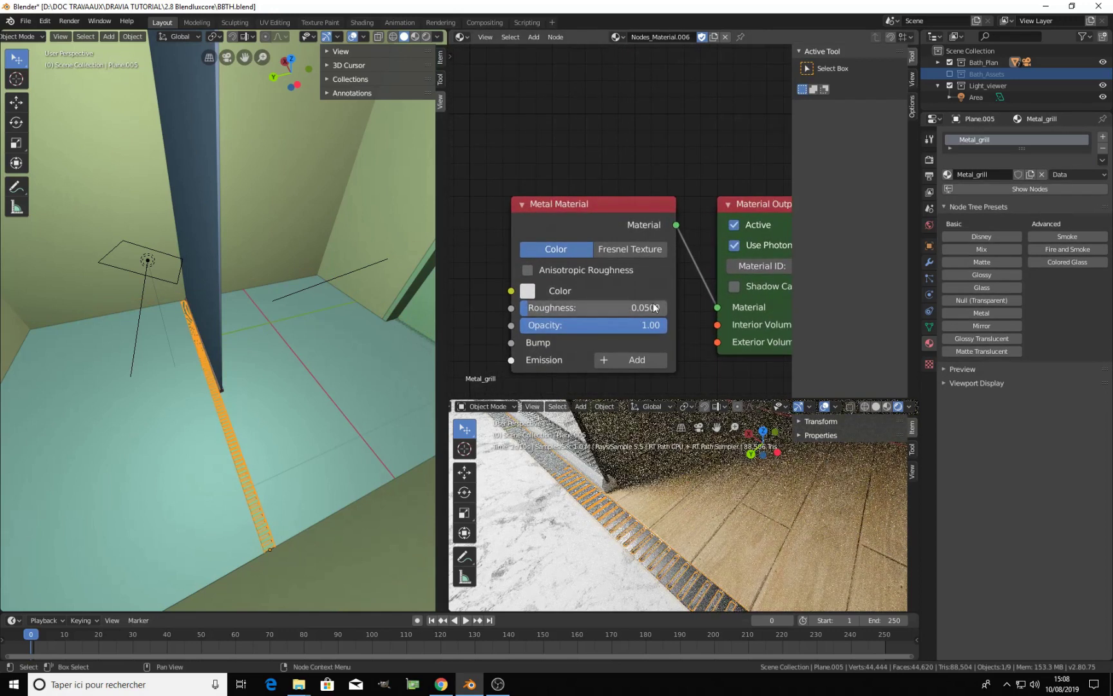
key(BackSpace)
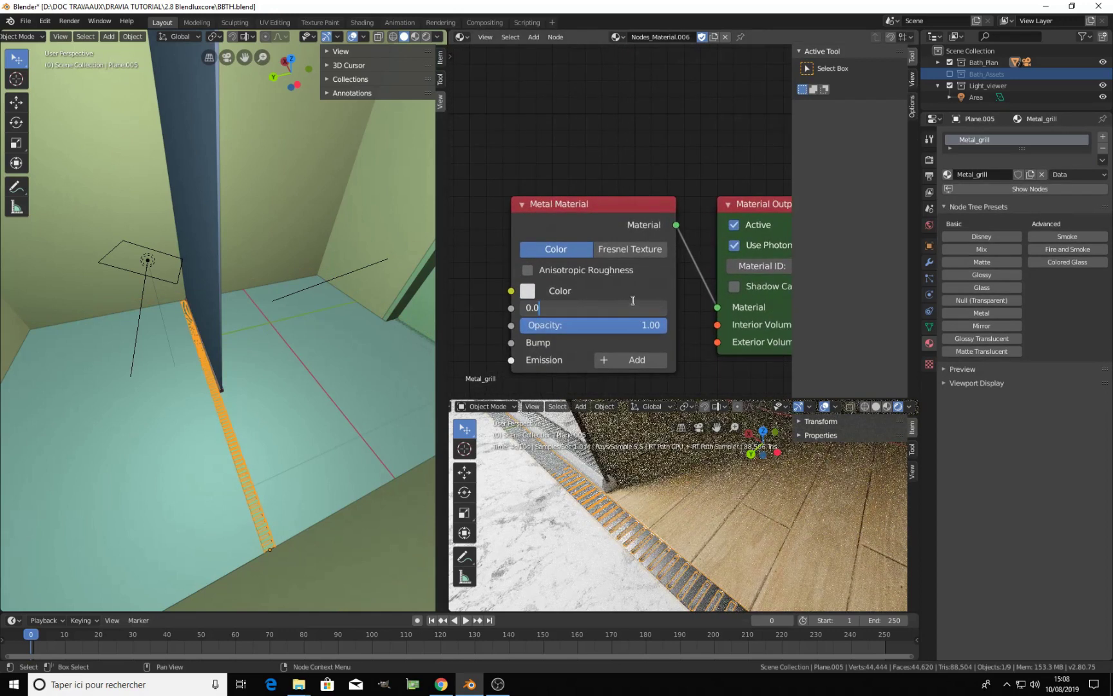
key(Return)
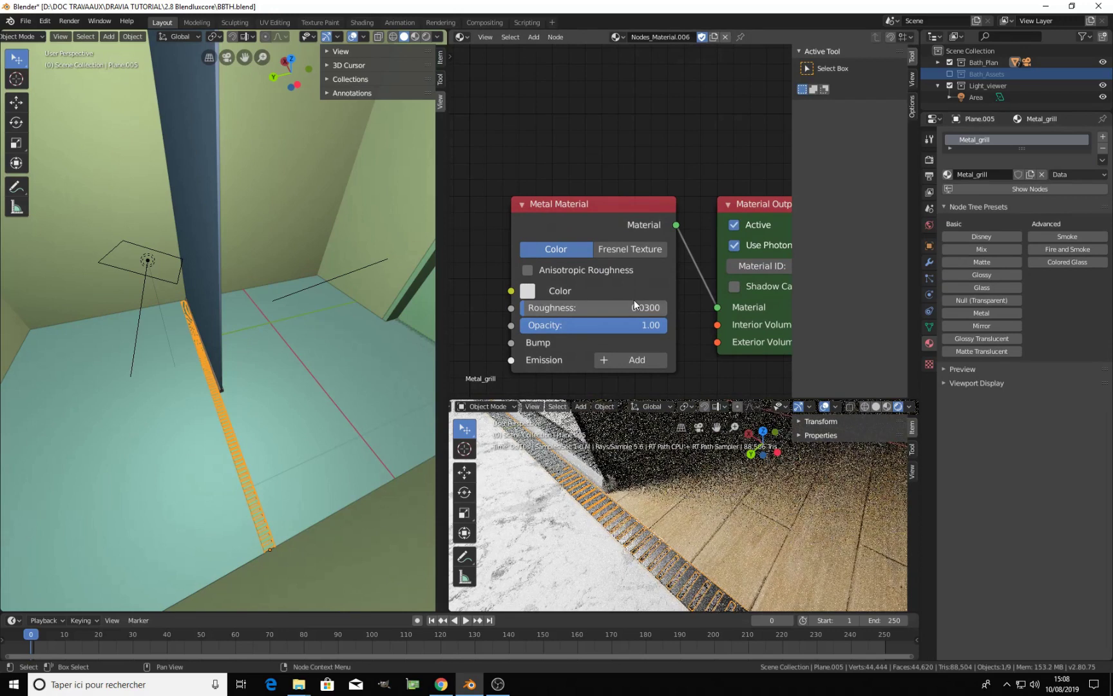
click(641, 310)
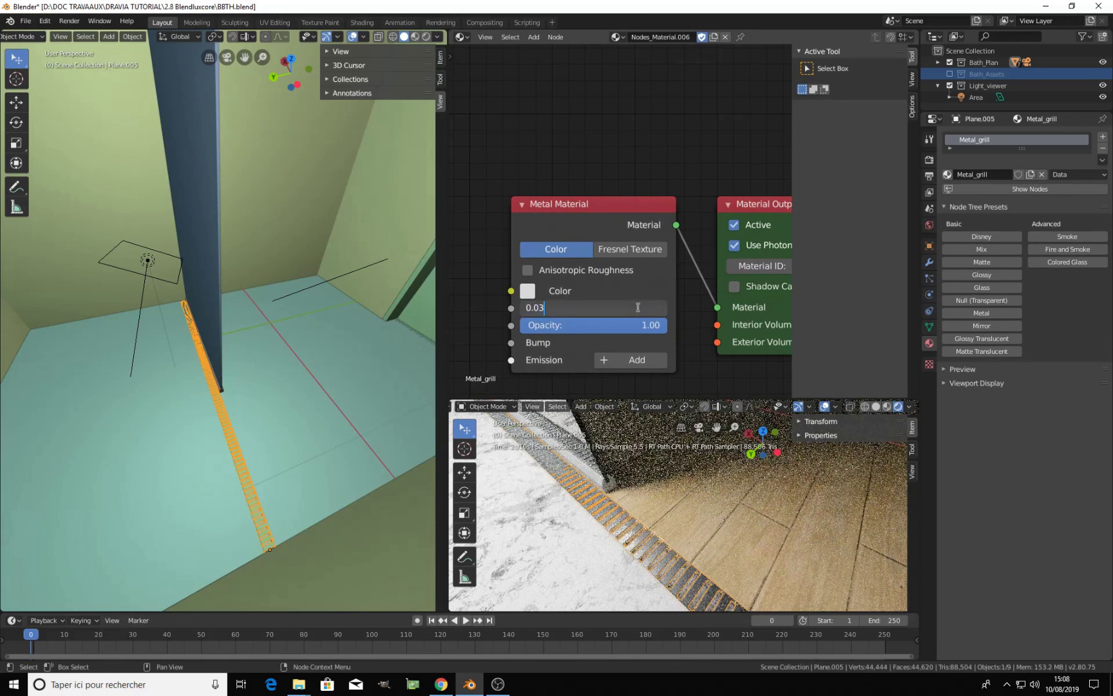
text(2)
key(Return)
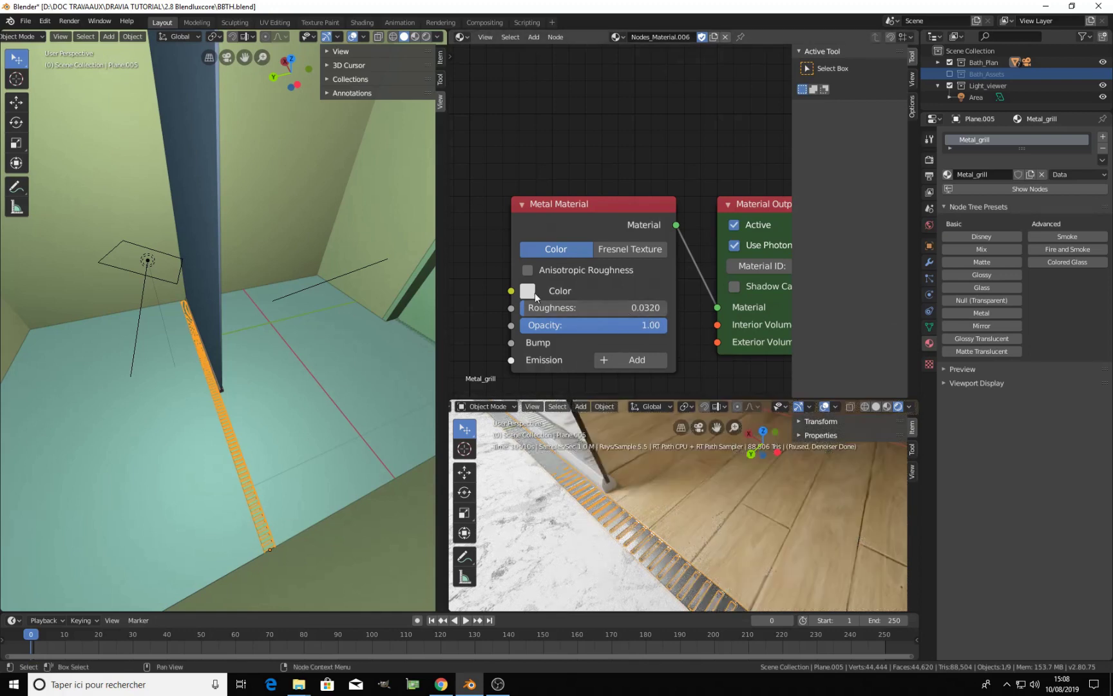
Assign the existing Metal_grill material to the rail under the glass shower panel
scroll(560, 265, down, 3)
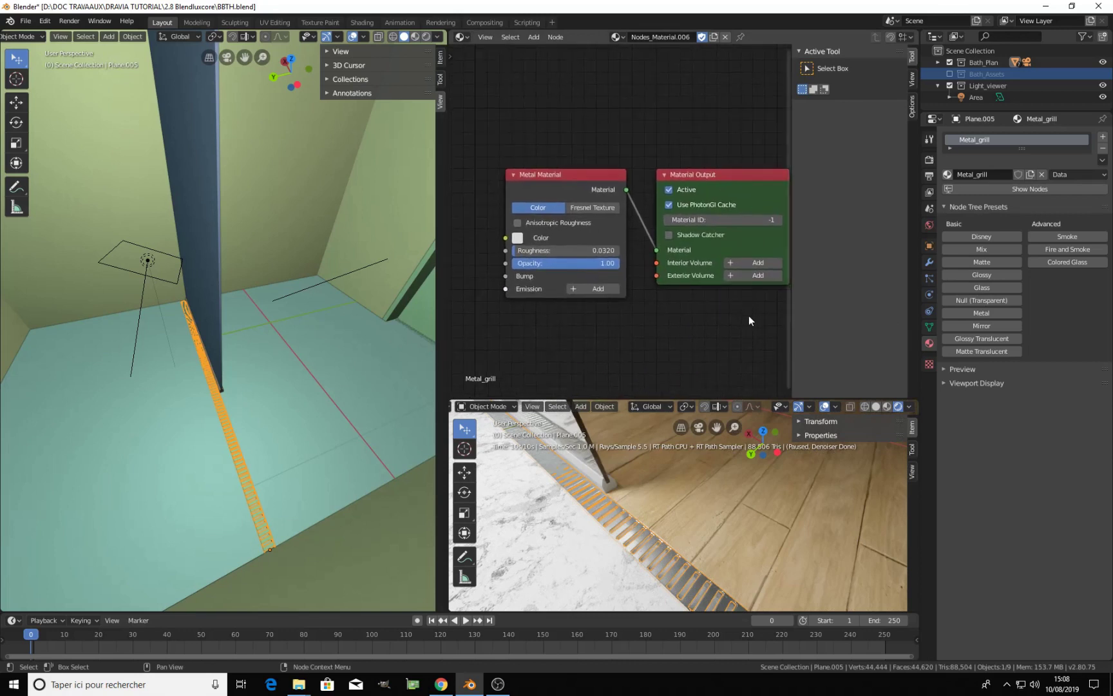
middle_drag(255, 396, 218, 531)
scroll(218, 531, down, 1)
click(204, 492)
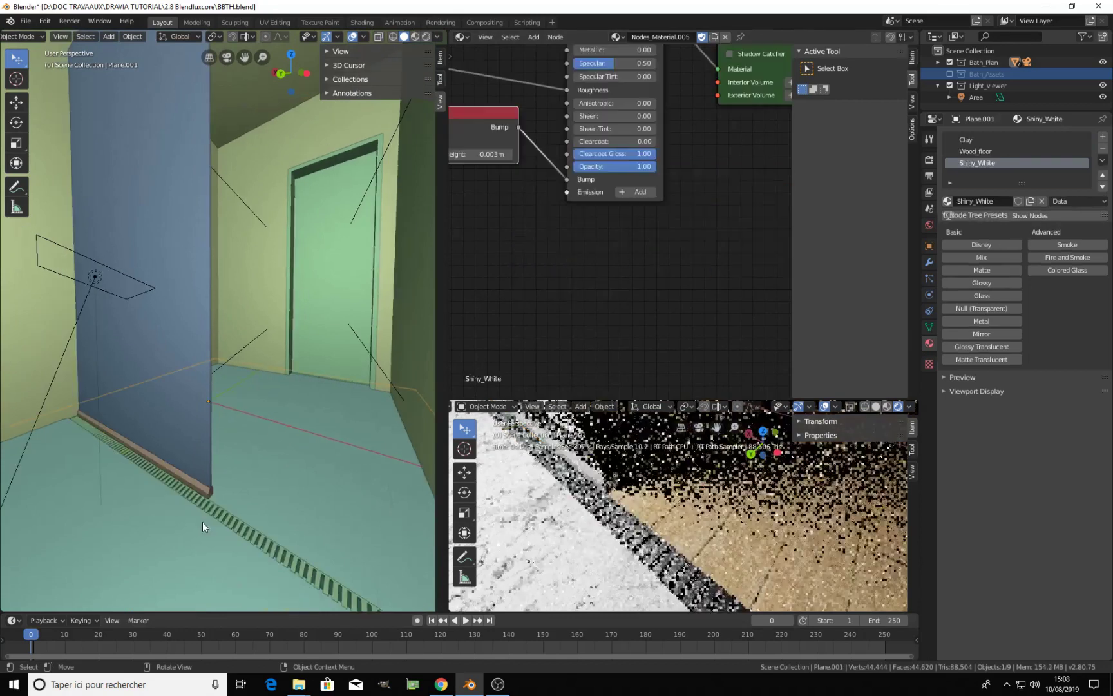
click(204, 491)
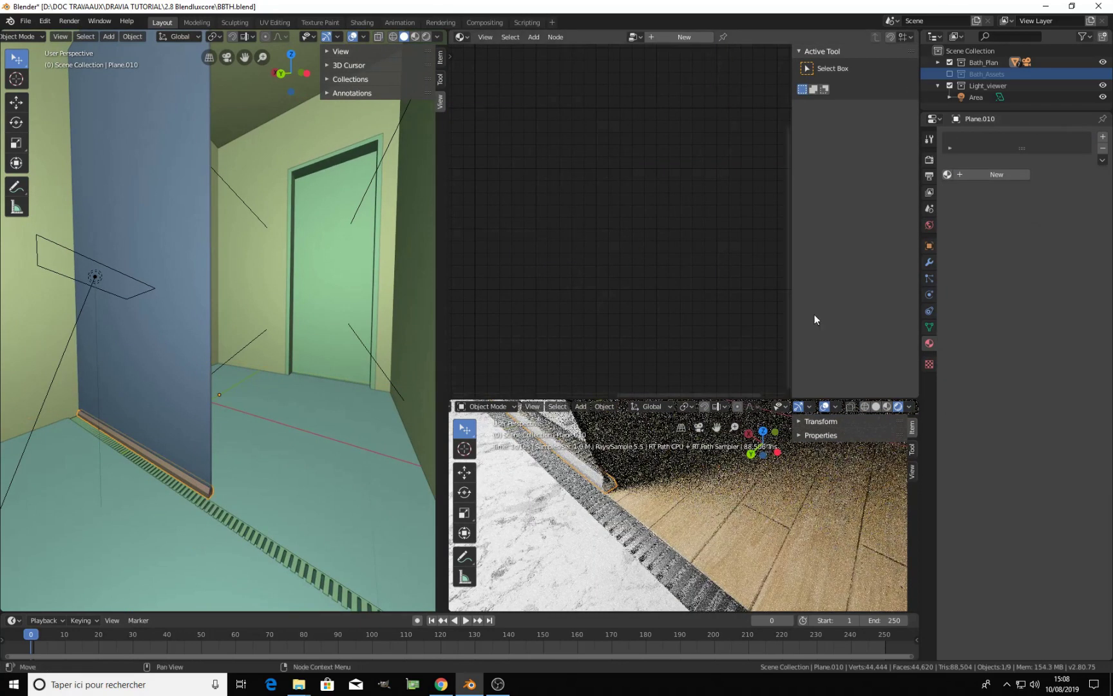
click(946, 175)
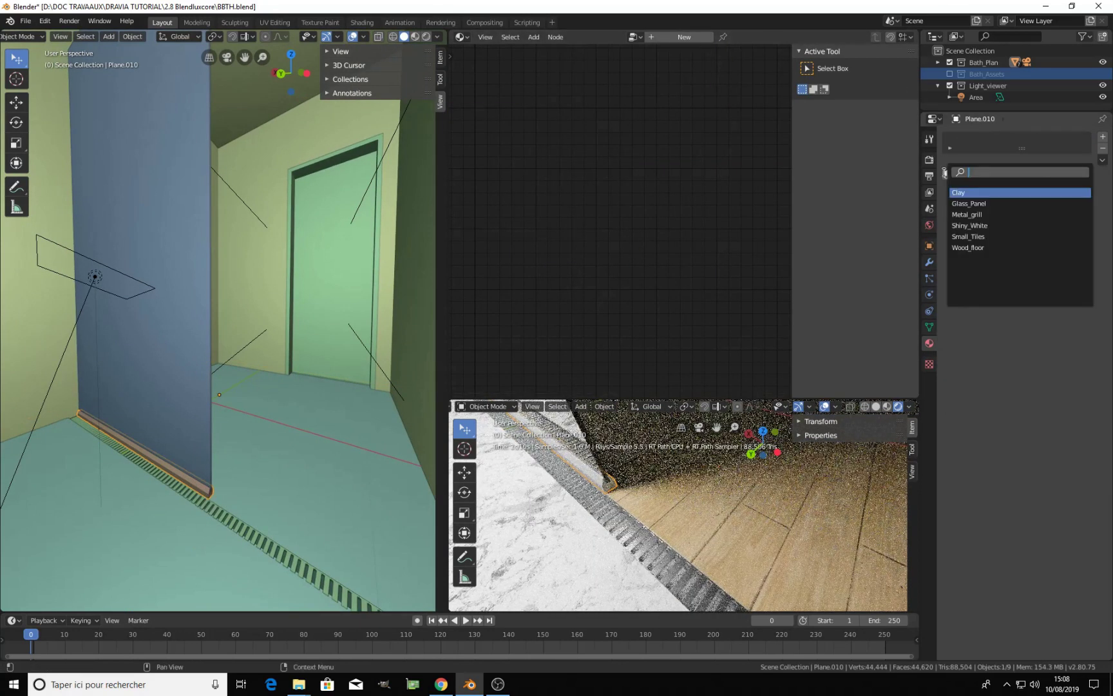
click(991, 215)
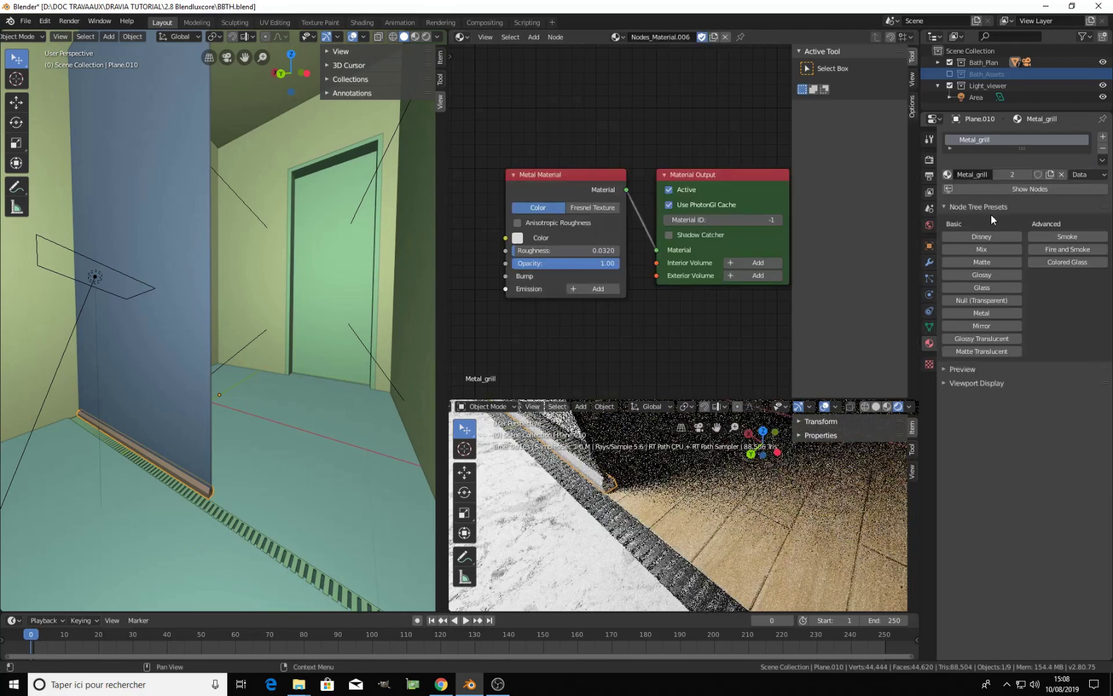
Check the metal rail in a restarted rendered preview, and return that view to solid shading
click(875, 406)
click(887, 406)
click(898, 406)
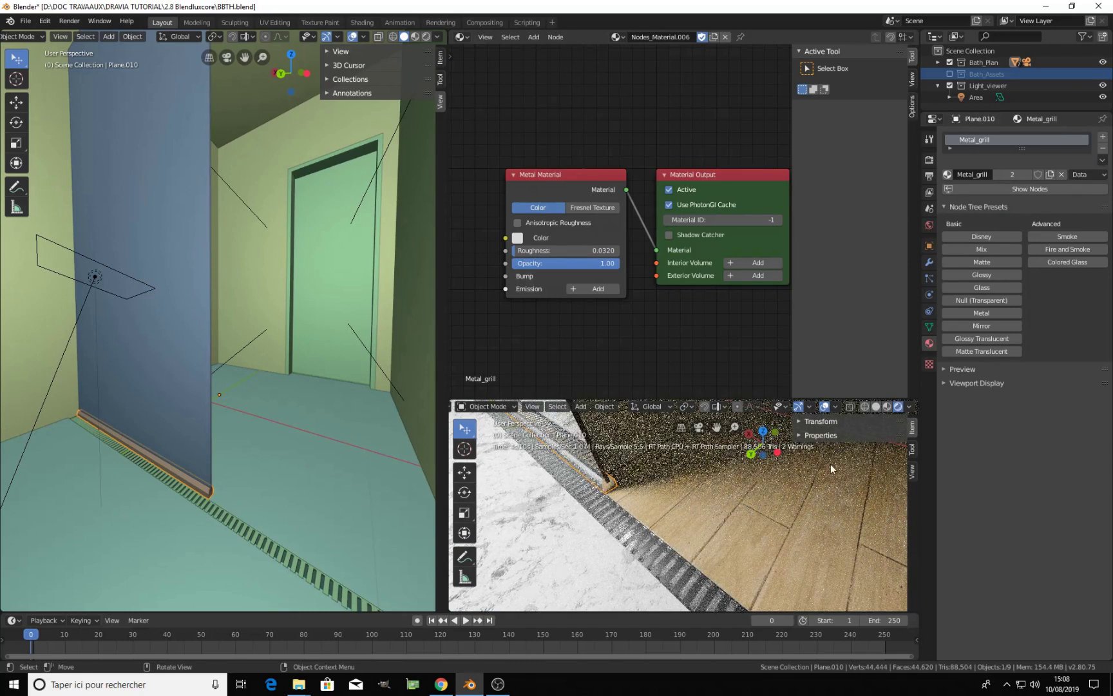
click(877, 407)
Show the rail in a top orthographic wireframe view and widen the main 3D viewport around it
mouse_move(246, 272)
middle_down()
mouse_move(260, 278)
mouse_move(253, 288)
middle_up()
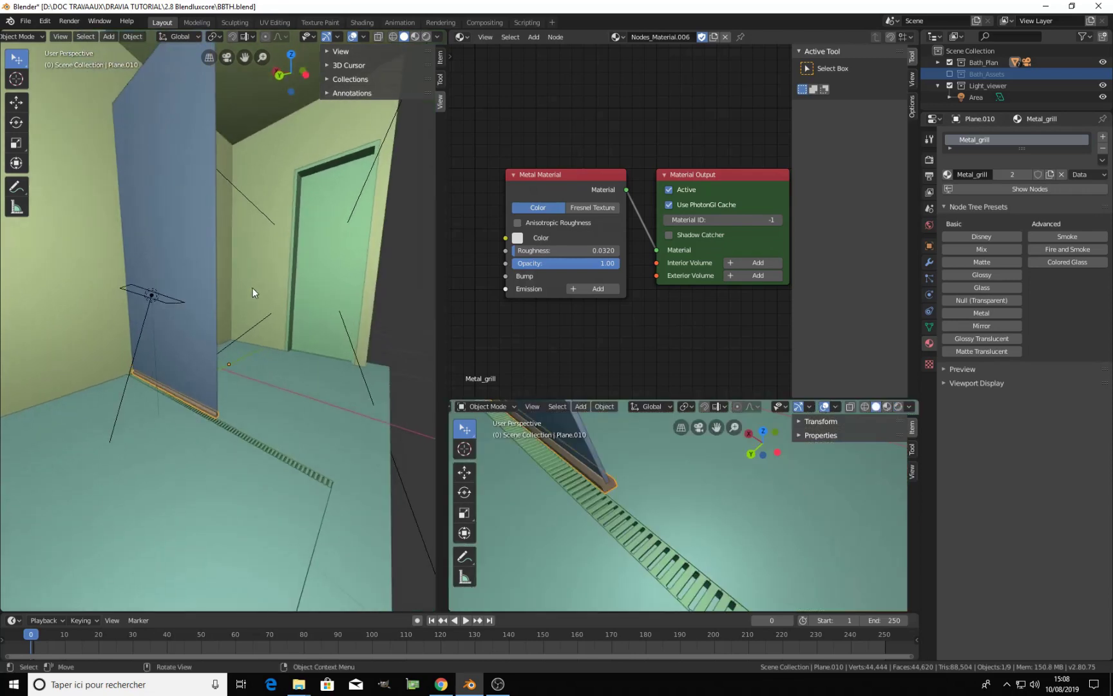
key(KP_7)
key(KP_5)
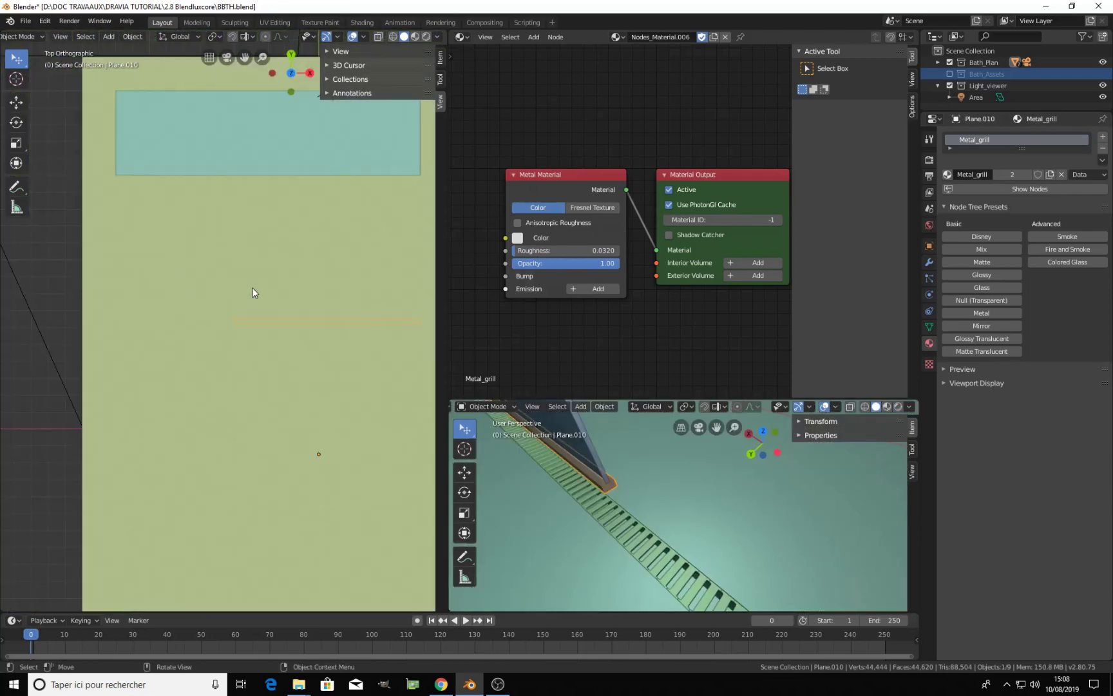
key(z)
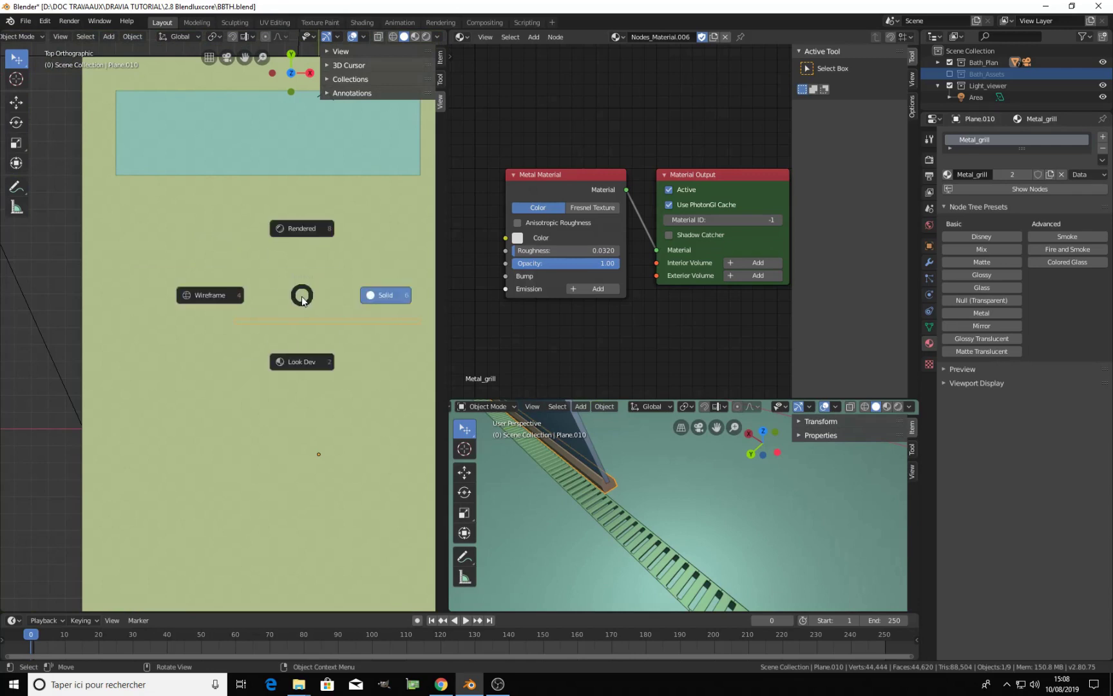
click(217, 303)
scroll(333, 358, up, 4)
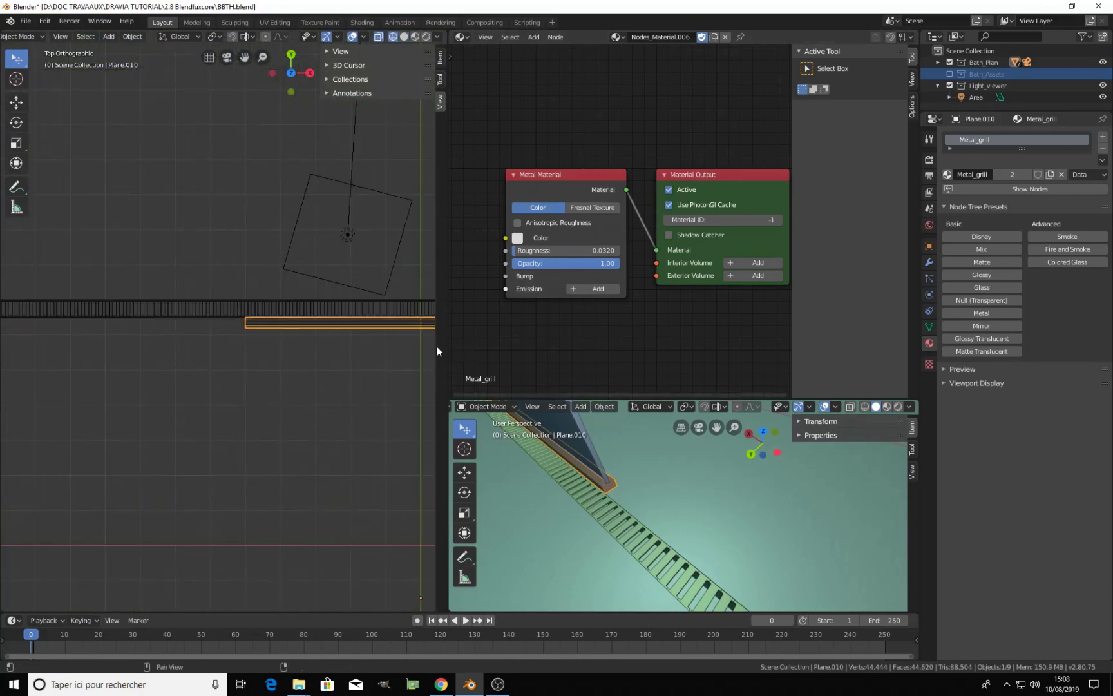
drag(443, 346, 742, 349)
shift+middle_drag(614, 346, 454, 365)
scroll(446, 368, up, 3)
scroll(445, 368, down, 2)
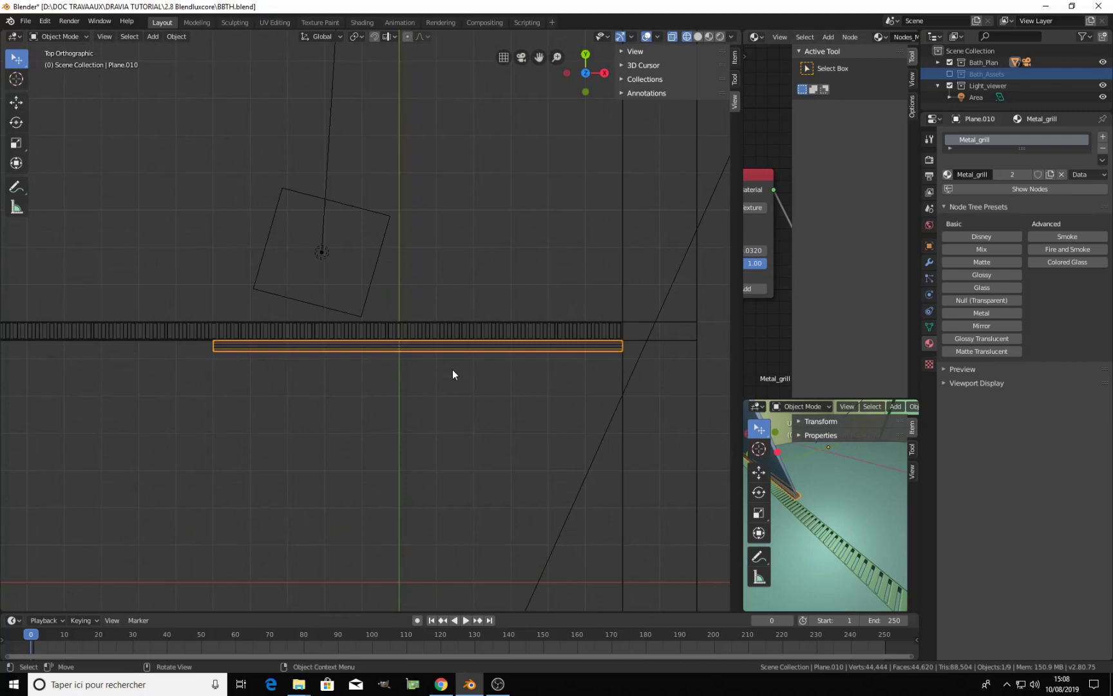
Set the rail's origin to its Center of Mass (Surface)
click(178, 36)
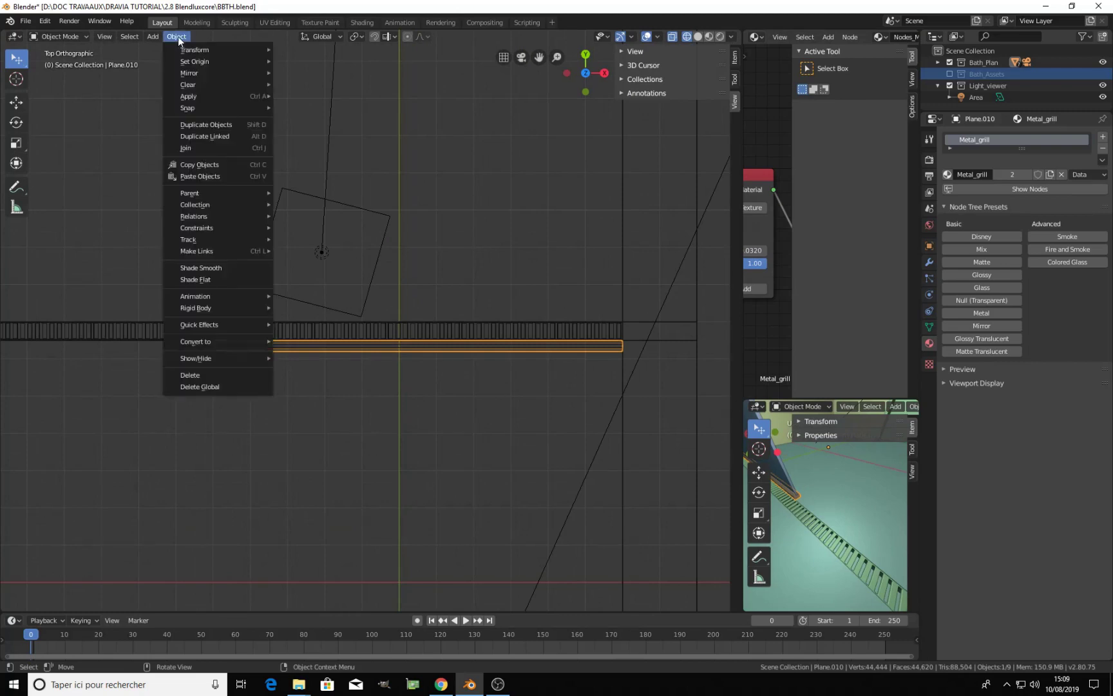
mouse_move(241, 61)
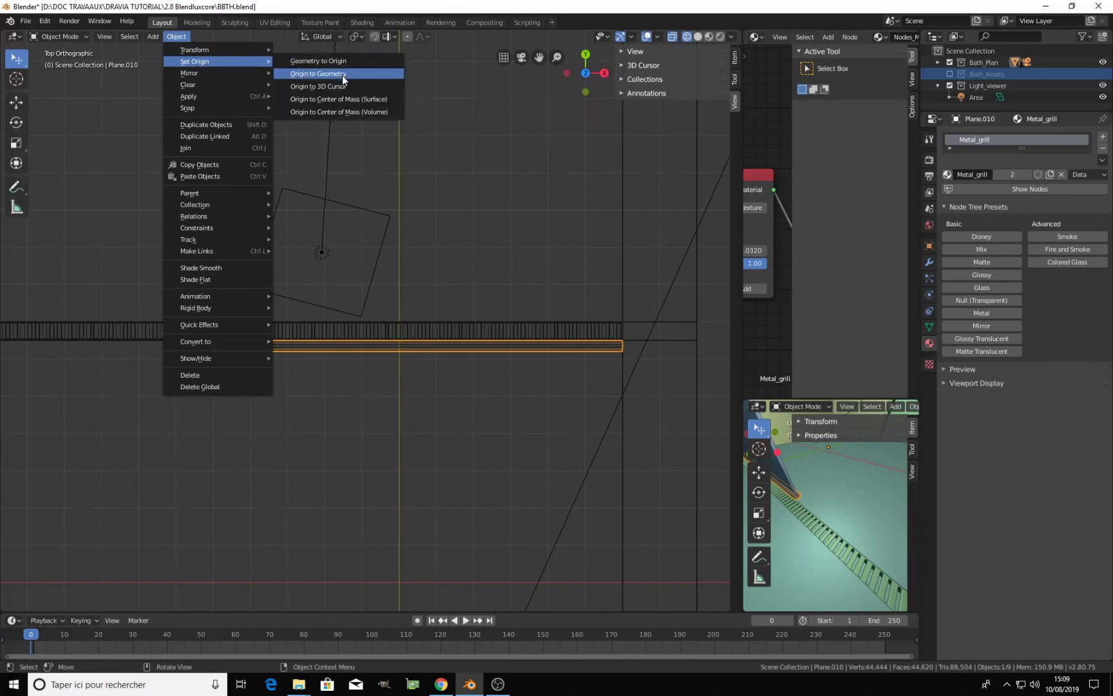
click(351, 99)
scroll(486, 316, down, 2)
scroll(432, 342, up, 4)
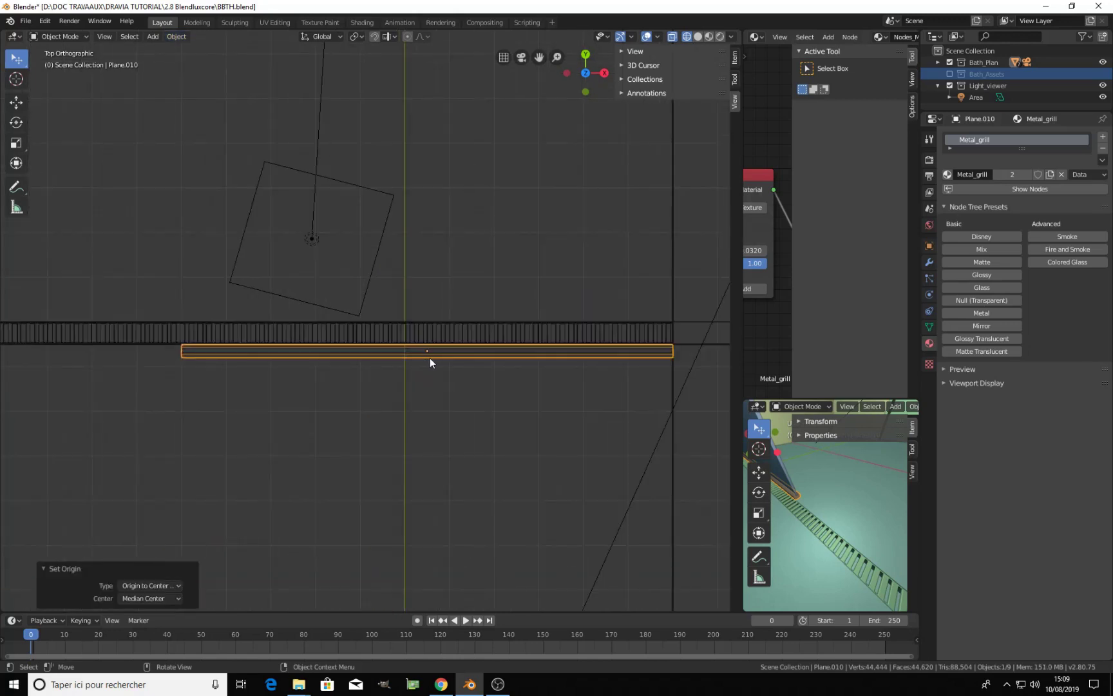
Move the rail's vertices on the side away from the drain grill by -0.01 m along Y
key(Tab)
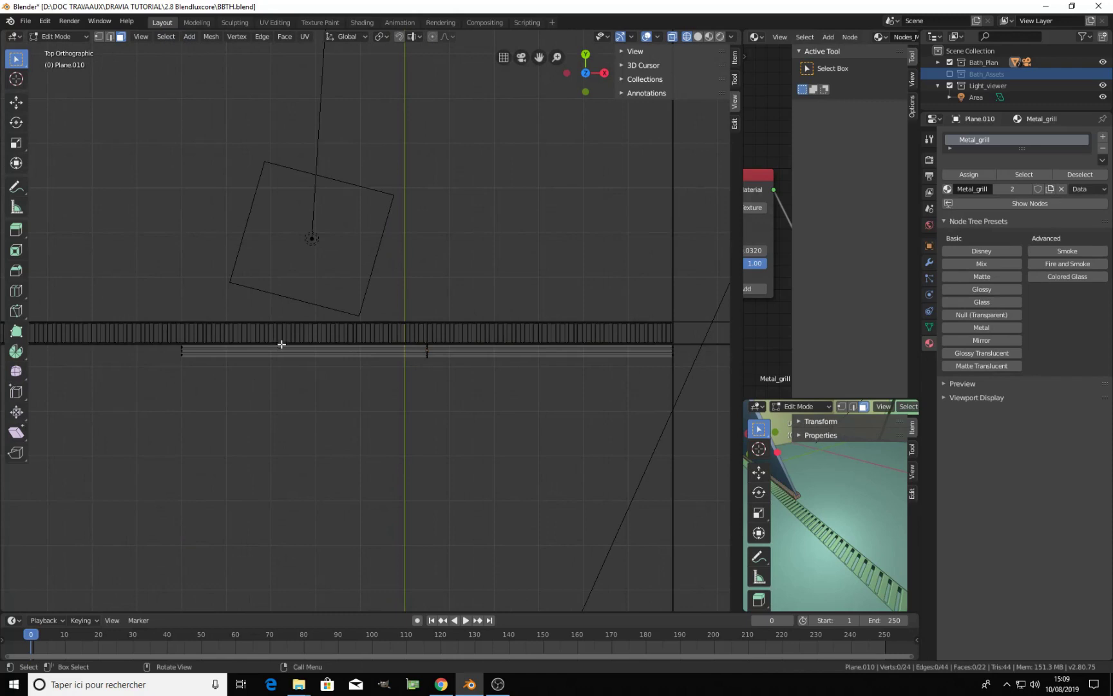
key(1)
key(b)
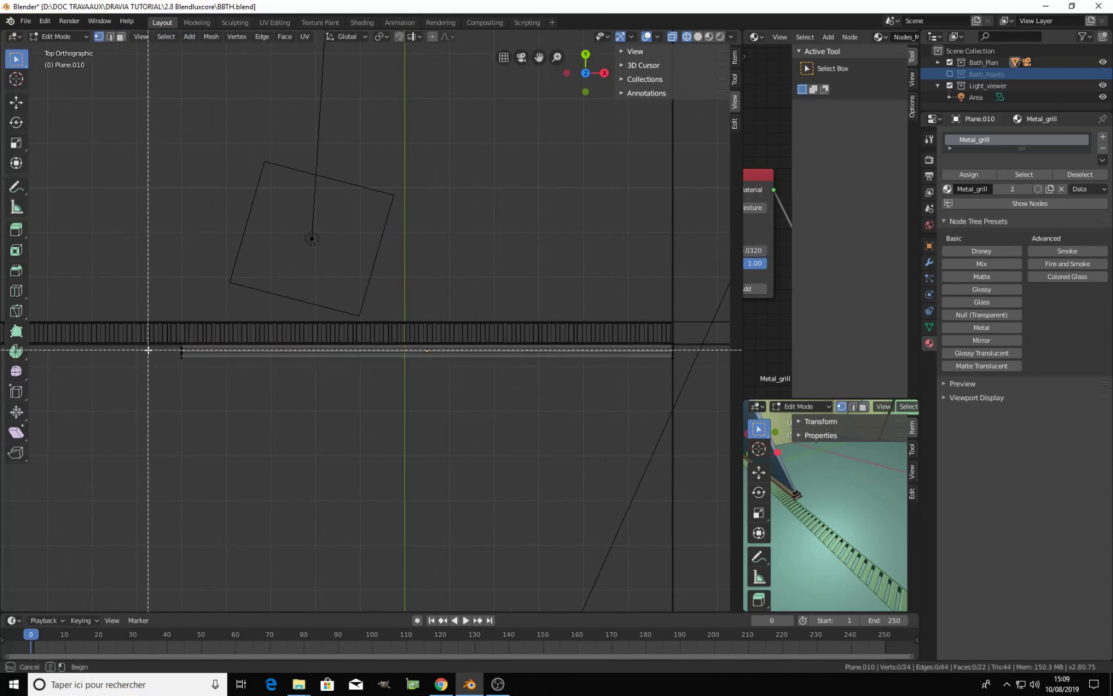
drag(148, 350, 896, 437)
scroll(542, 397, up, 3)
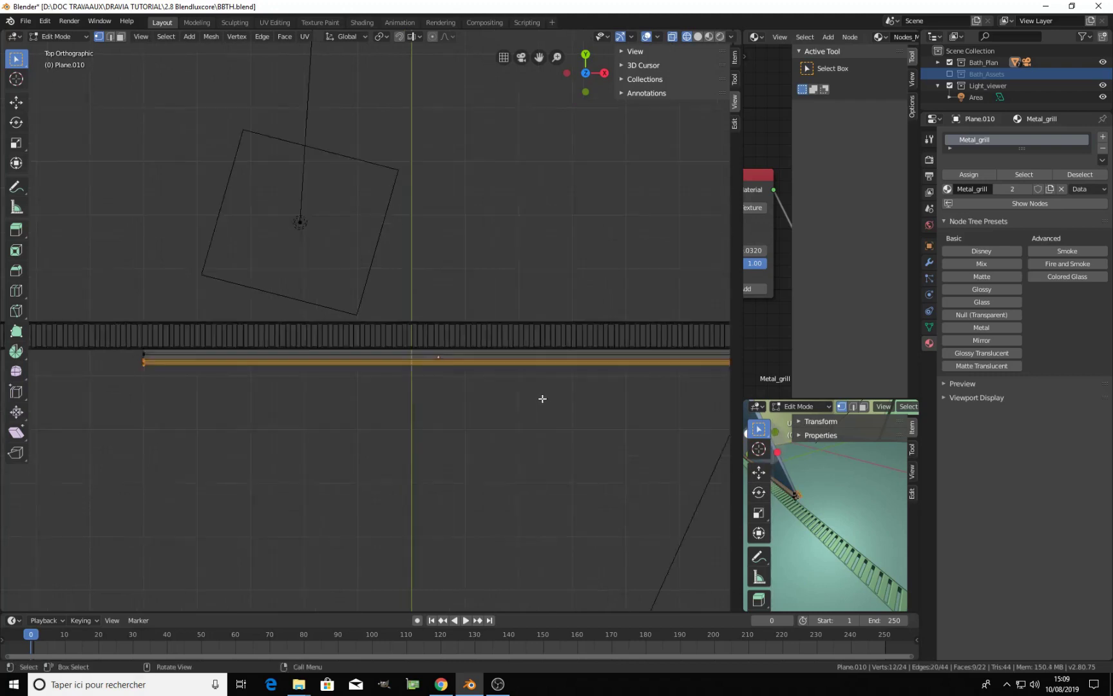
scroll(499, 391, up, 5)
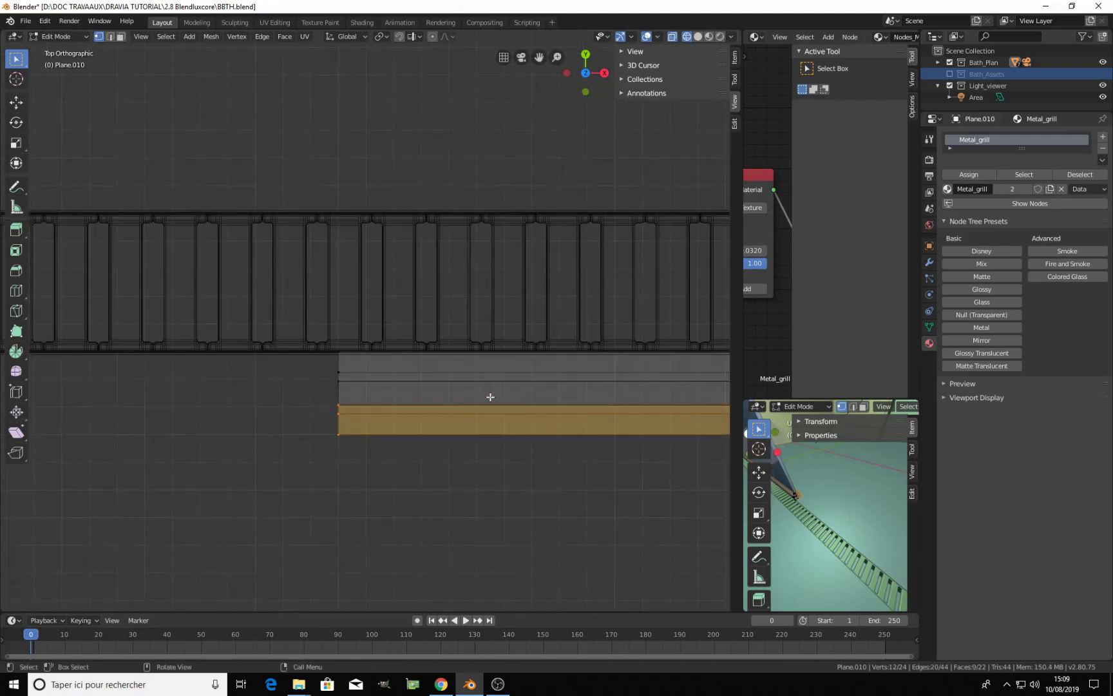
key(g)
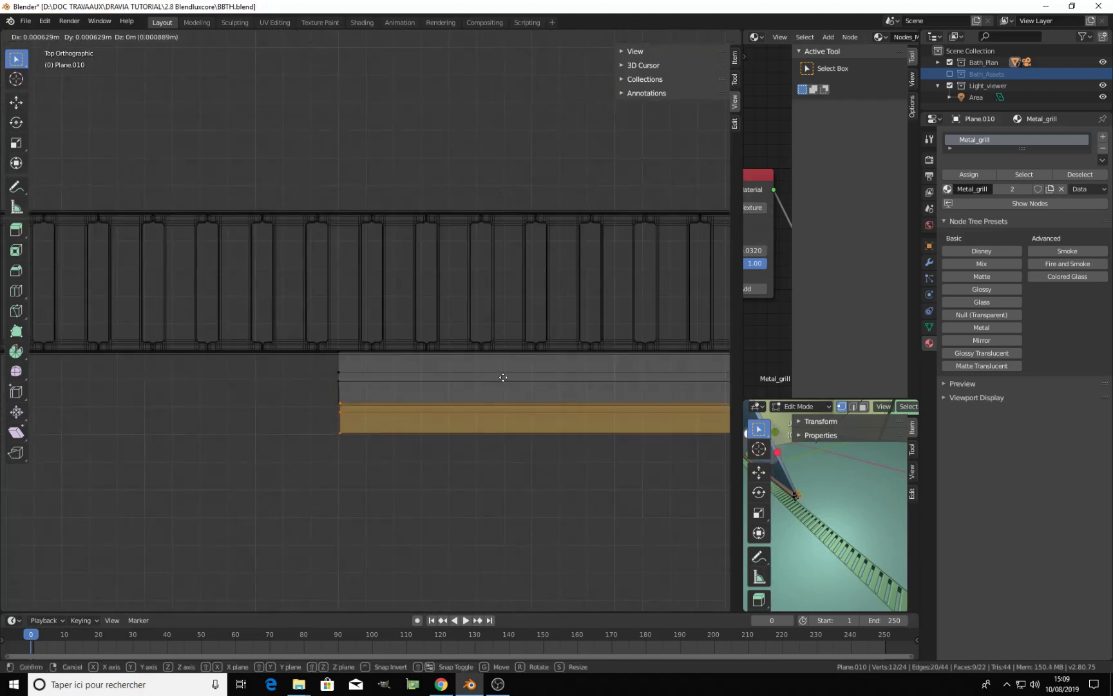
right_click(493, 409)
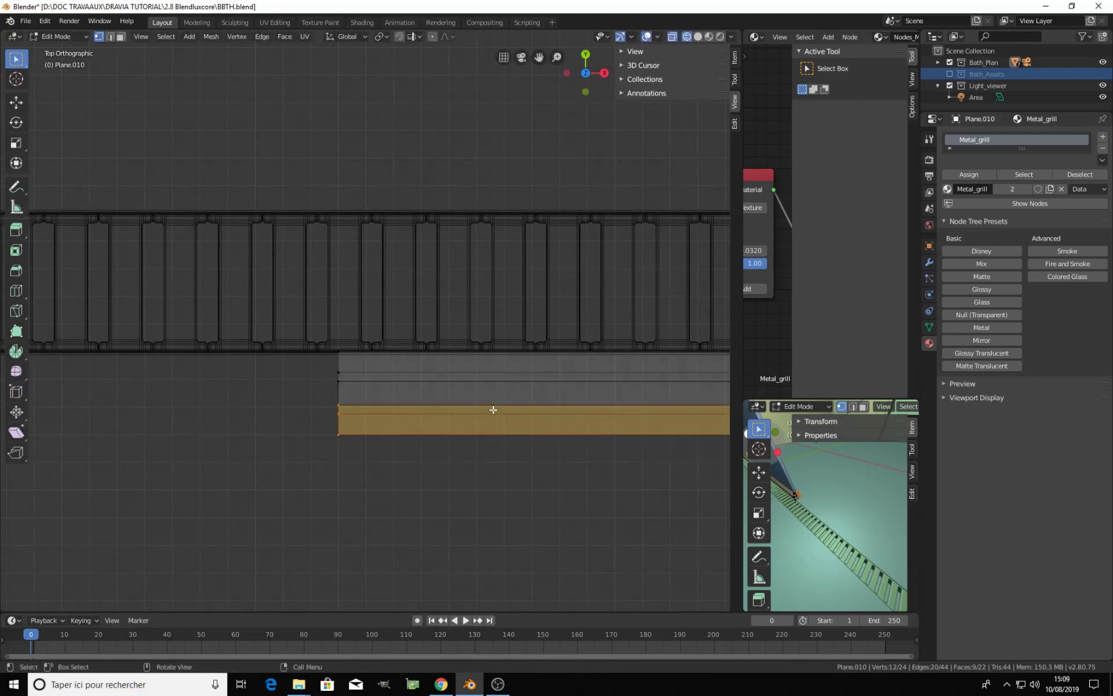
key(g)
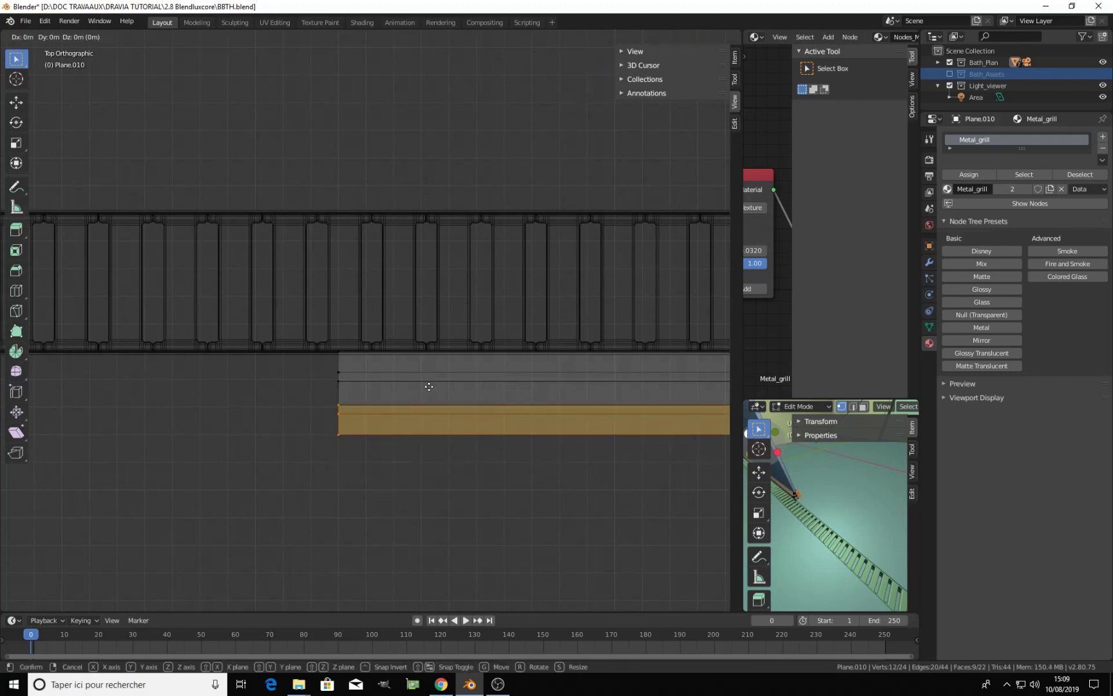
text(x.01)
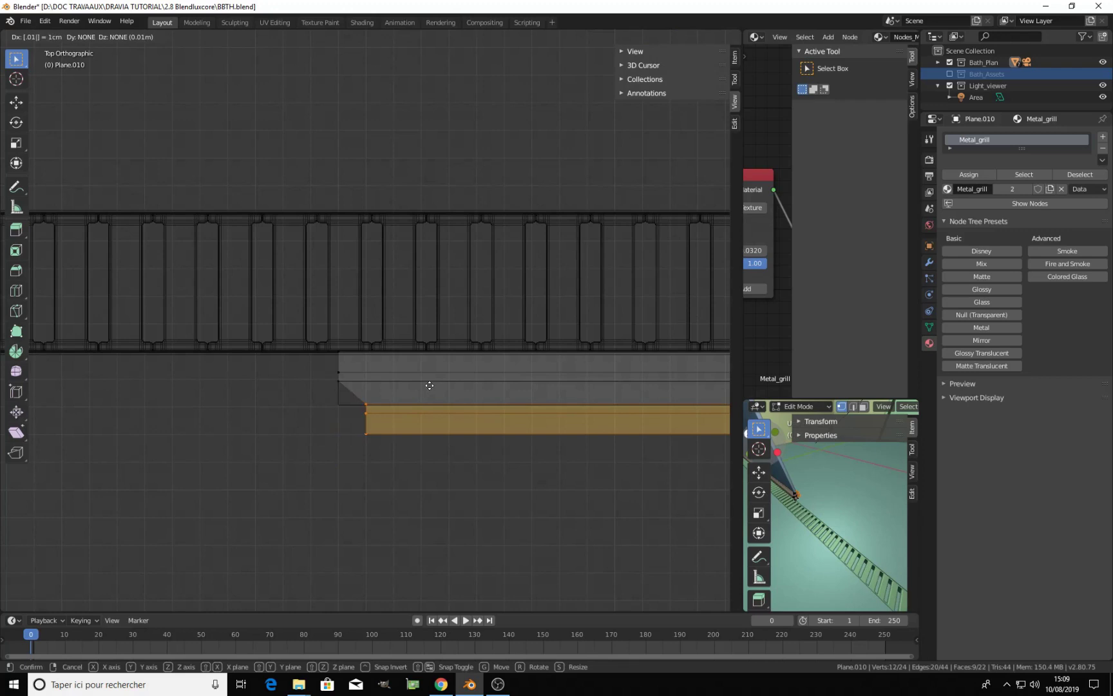
text(y)
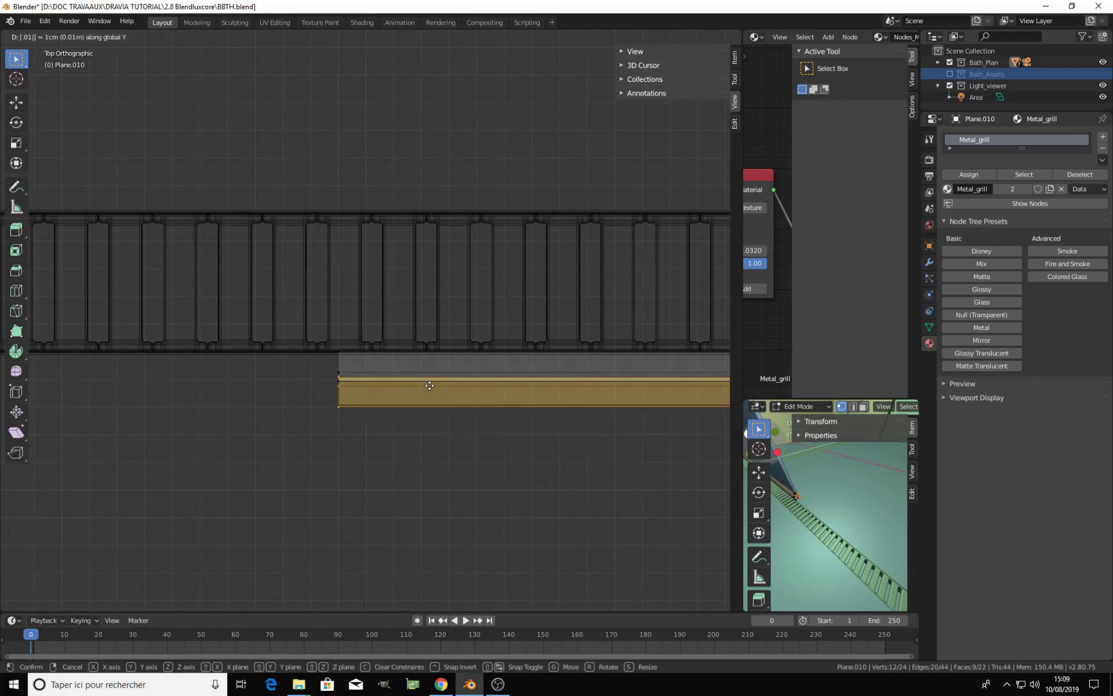
key(minus)
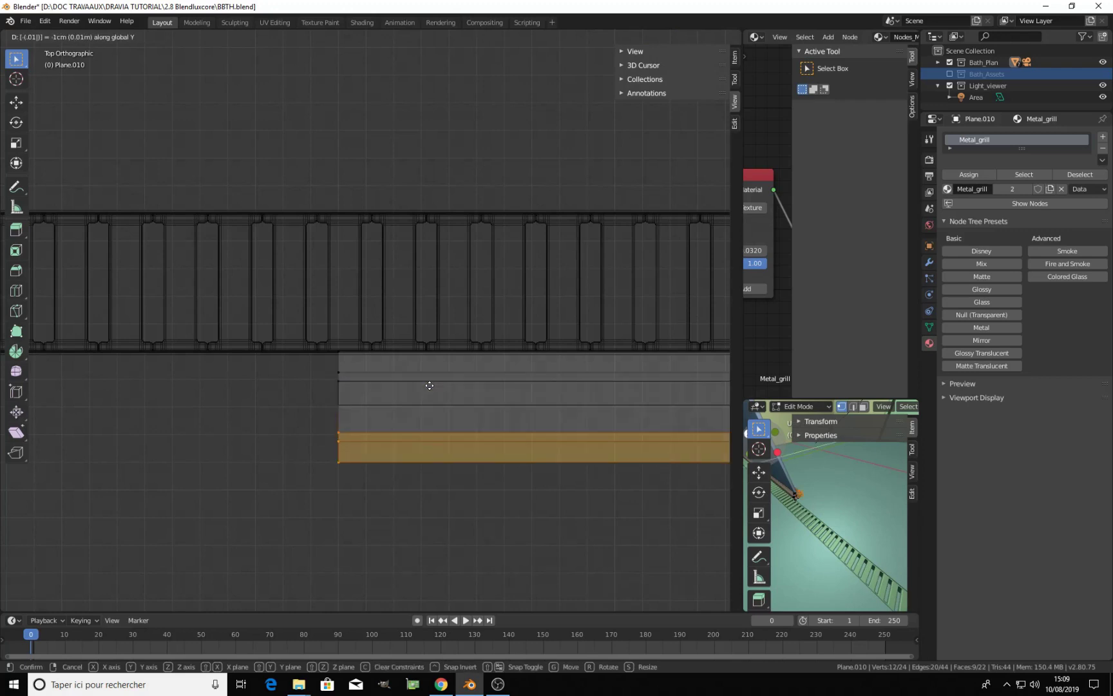
key(Return)
key(Tab)
Move the glass panel's vertices on the side away from the drain grill by -0.01 m along Y
click(397, 401)
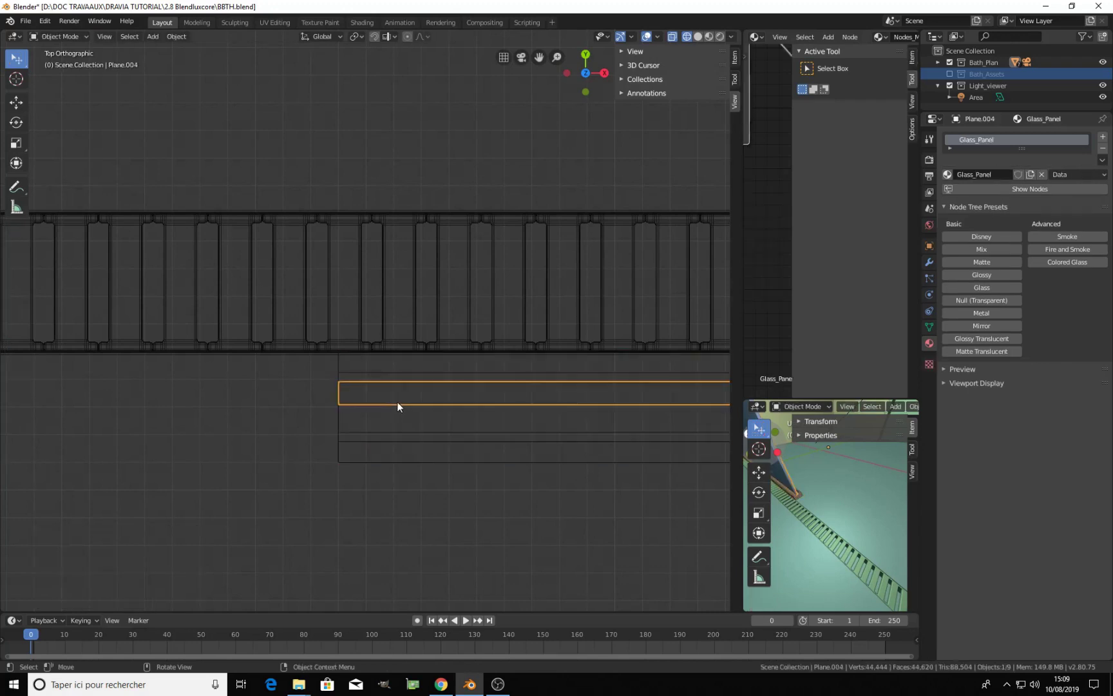
key(Tab)
scroll(527, 377, down, 8)
shift+middle_drag(486, 374, 237, 364)
scroll(237, 363, down, 3)
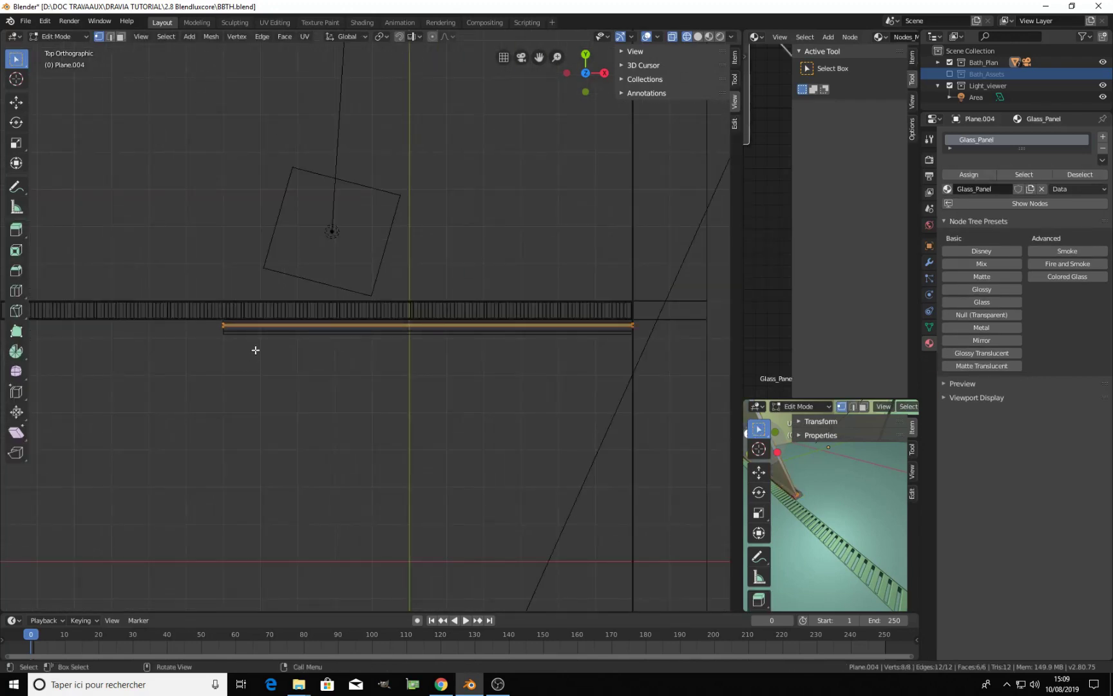
click(235, 340)
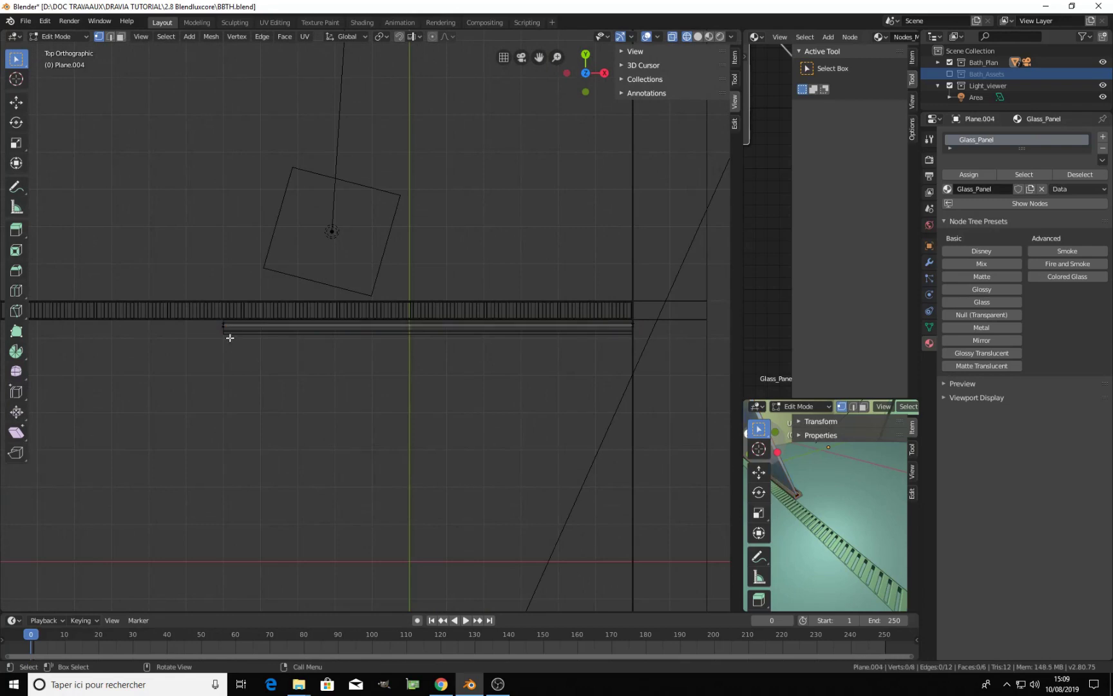
scroll(191, 323, up, 1)
drag(191, 323, 734, 396)
scroll(212, 363, up, 2)
shift+middle_drag(211, 362, 389, 390)
scroll(399, 402, up, 3)
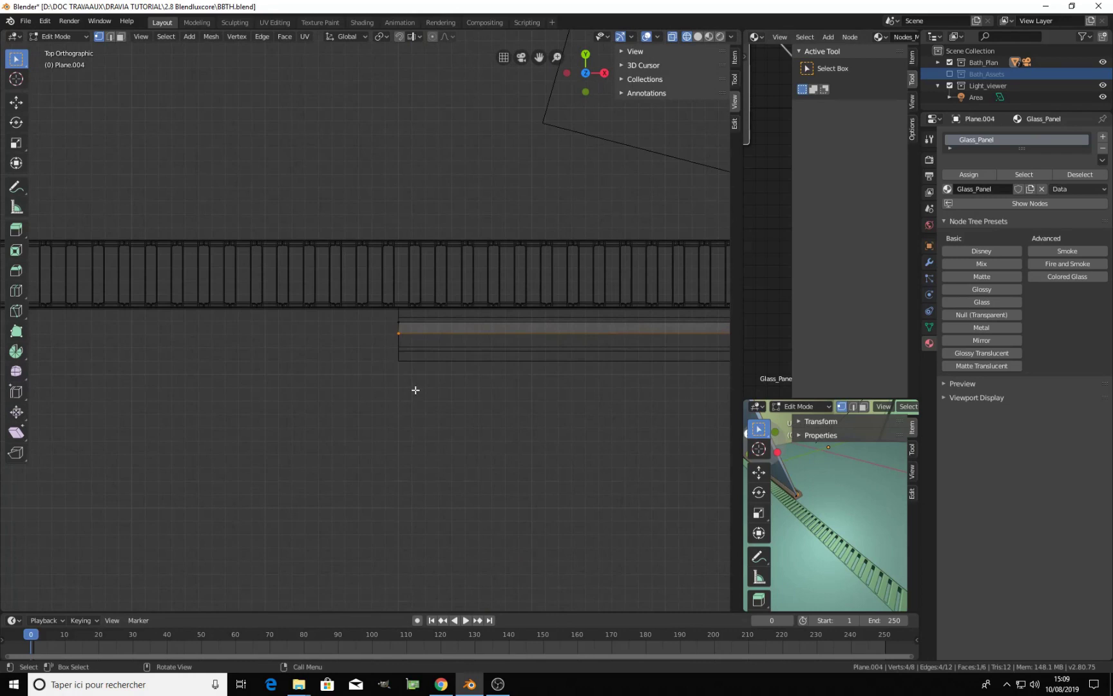
key(g)
key(y)
text(-.01)
key(Return)
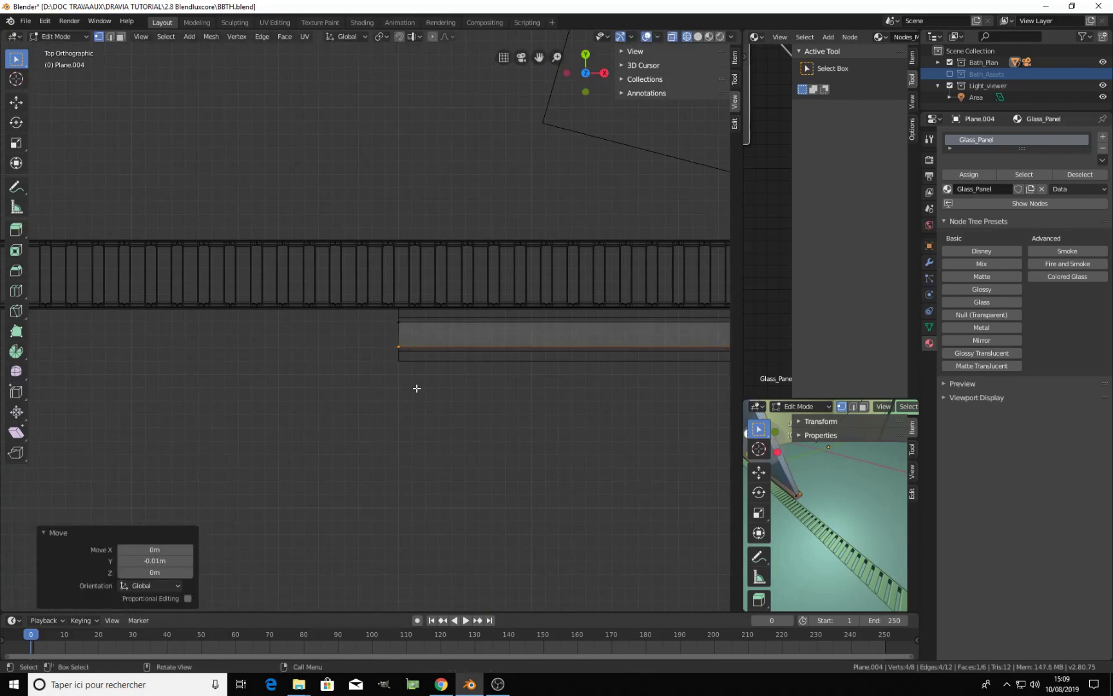
key(Tab)
Widen the node editor area and reposition the Glass Material node in the Glass_Panel node tree
scroll(395, 239, down, 1)
middle_drag(860, 479, 798, 476)
drag(742, 334, 457, 334)
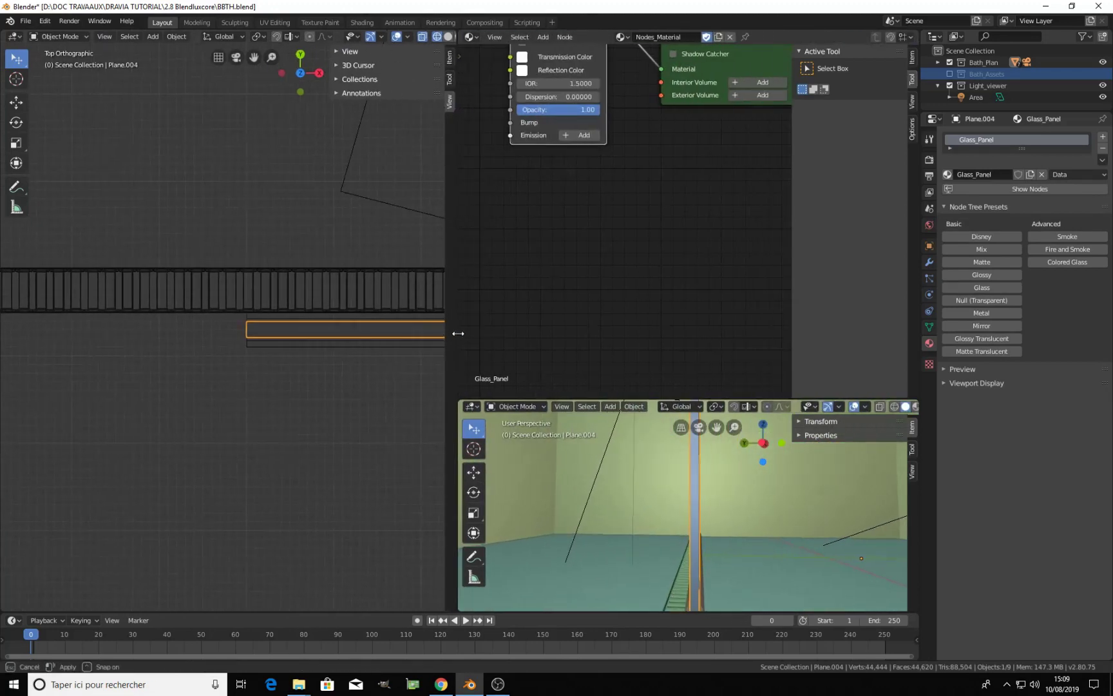
scroll(603, 275, down, 8)
middle_drag(603, 275, 614, 306)
scroll(599, 283, up, 3)
scroll(597, 280, up, 1)
middle_drag(637, 184, 664, 285)
drag(637, 198, 589, 141)
scroll(588, 193, up, 2)
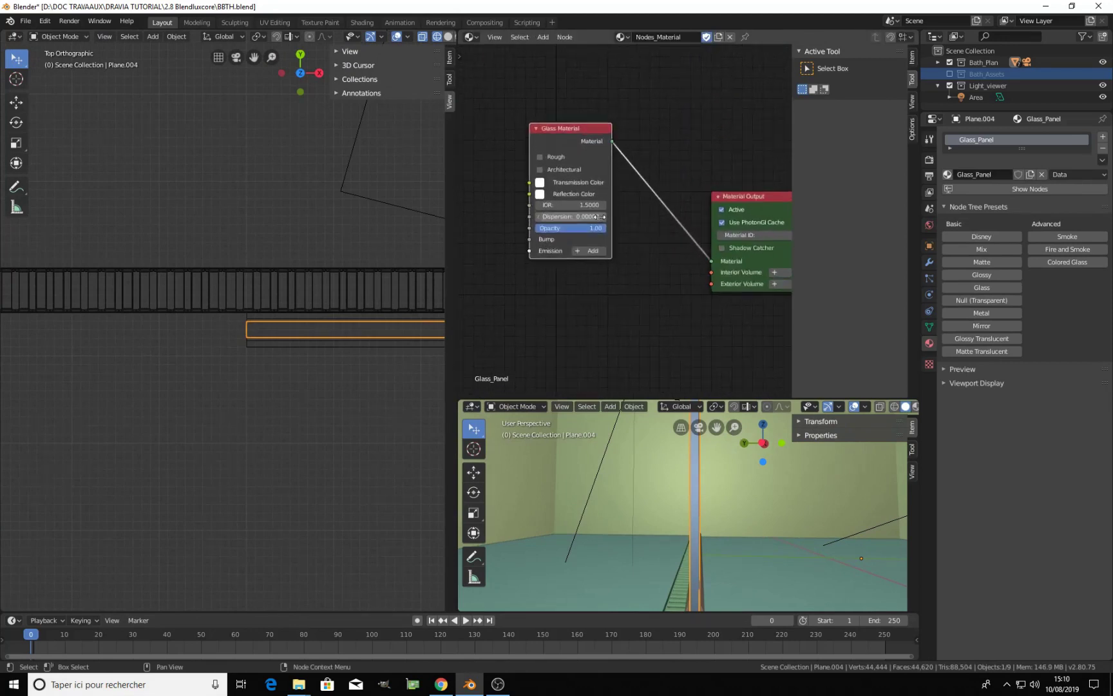
scroll(586, 225, down, 2)
scroll(677, 284, up, 1)
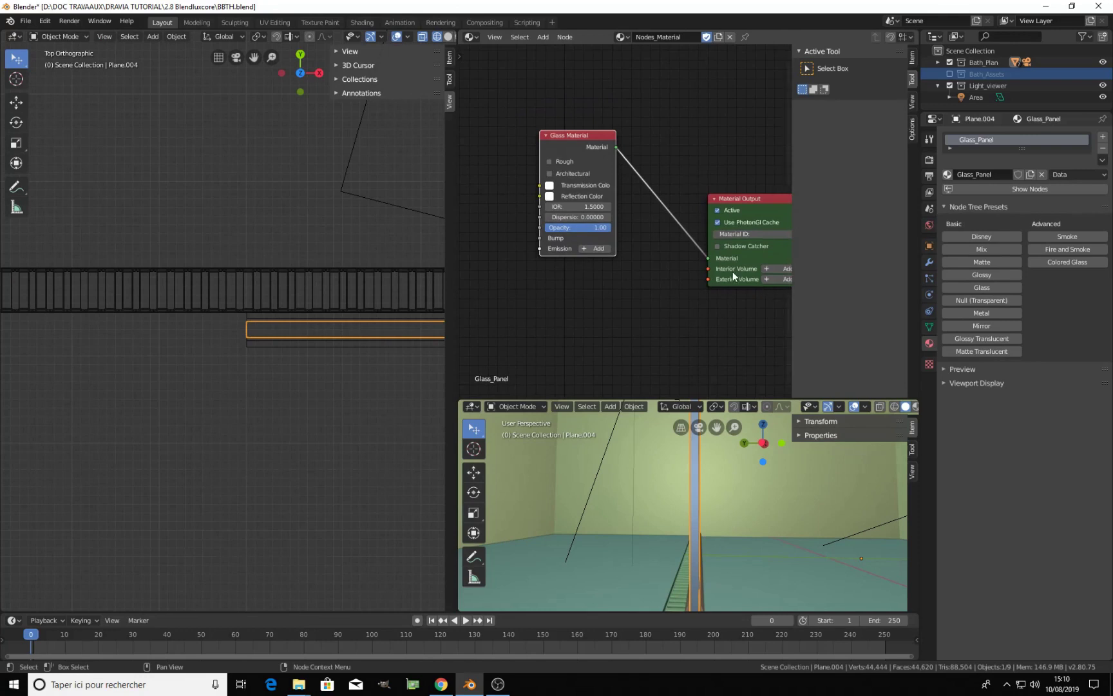
Add a new volume to the Material Output's Interior Volume and move the Glass Material node above its pointer node
middle_drag(732, 271, 699, 254)
click(756, 251)
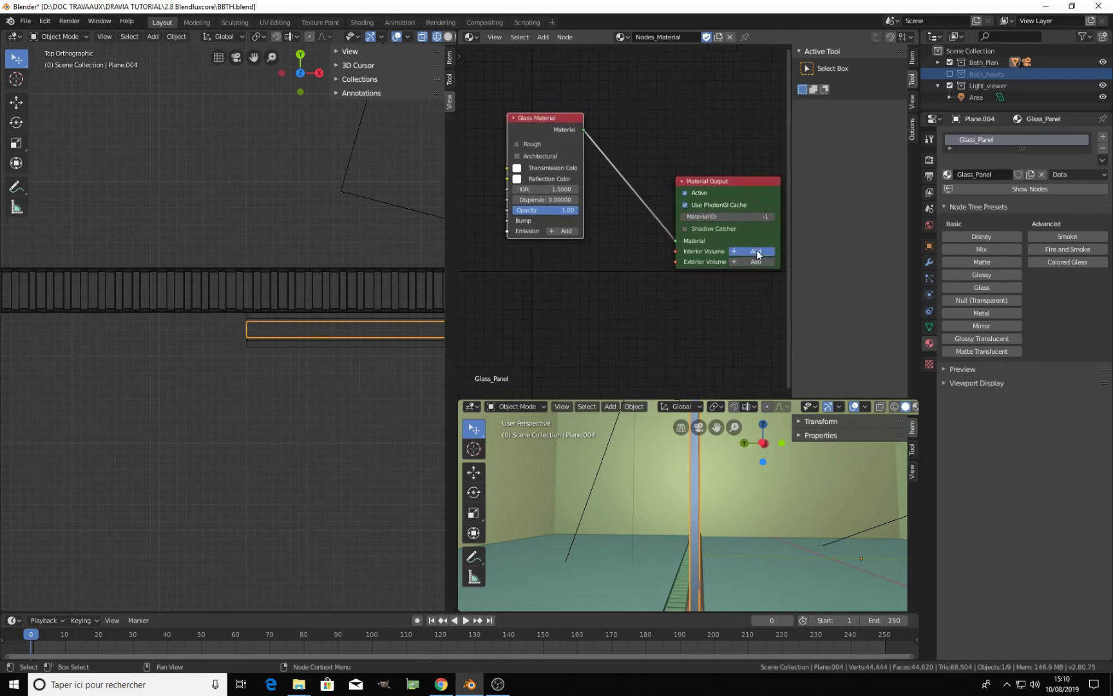
click(622, 253)
drag(555, 142, 571, 86)
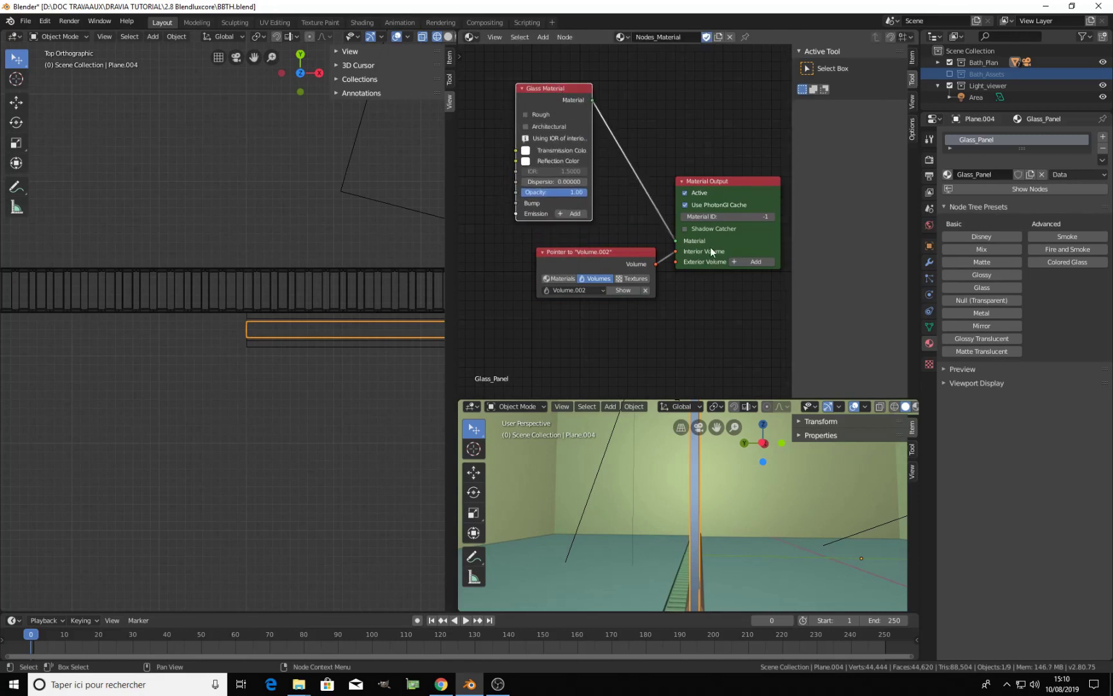
Give the glass panel's Clear Volume a very pale green absorption color and an absorption depth of 0.01 m
click(622, 290)
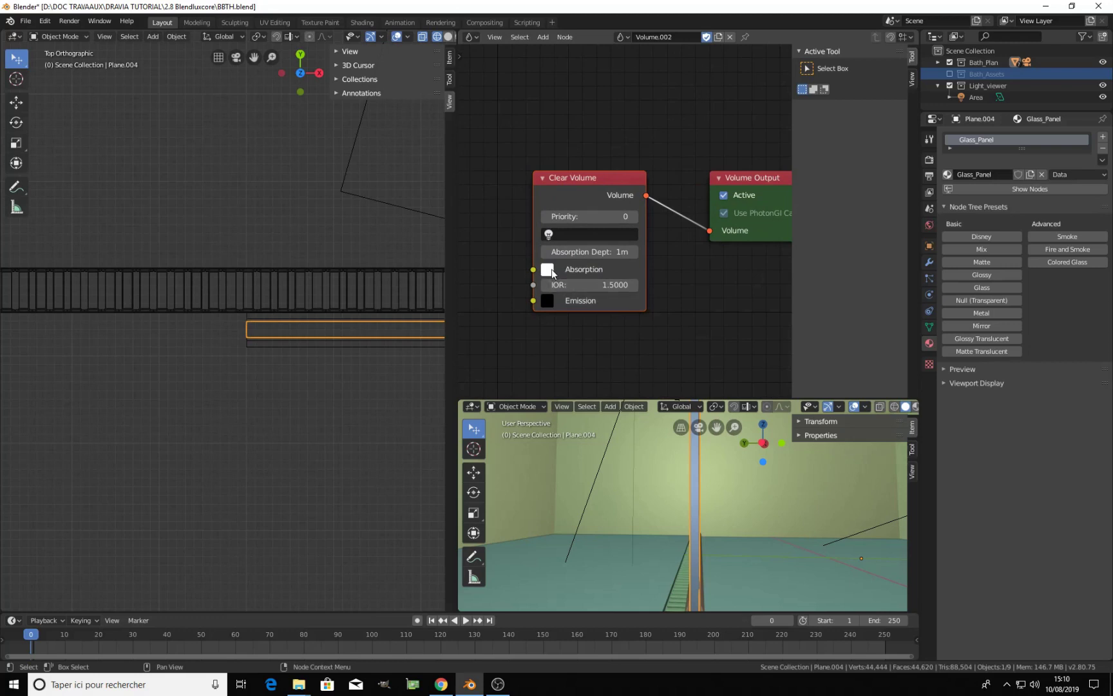
click(551, 268)
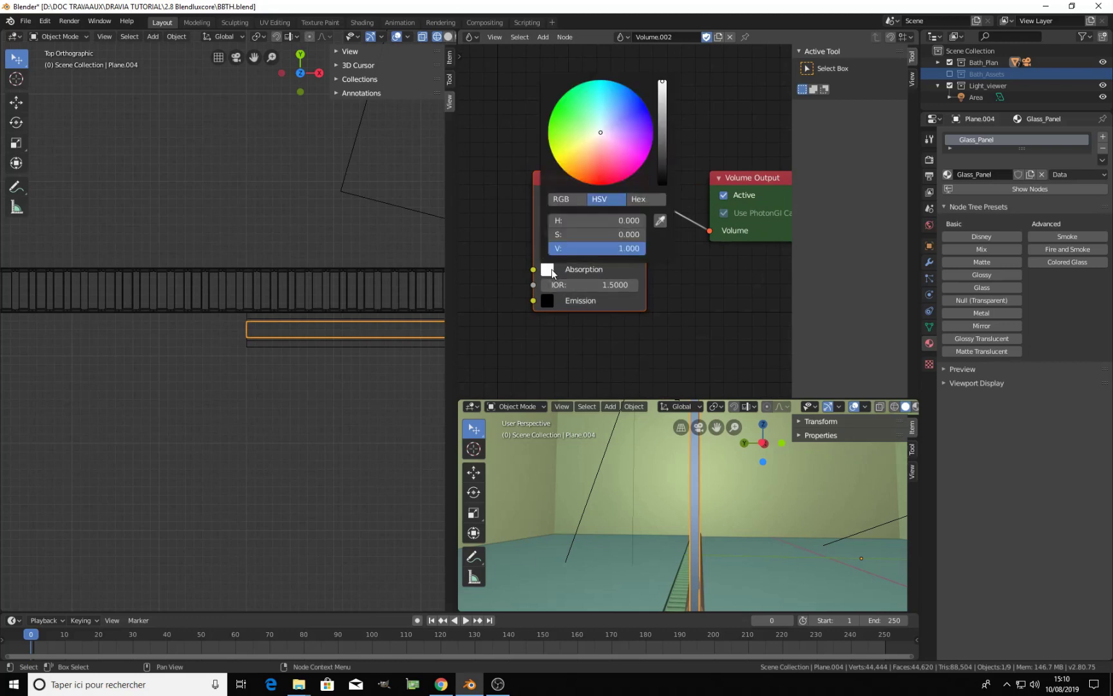
click(598, 128)
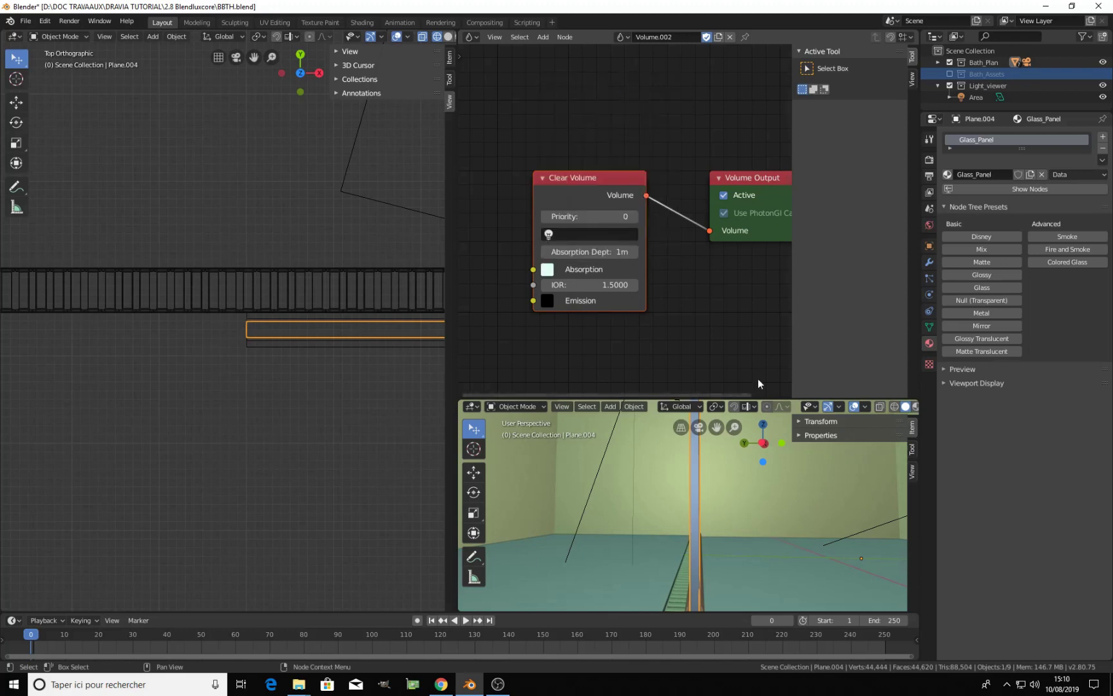
click(604, 253)
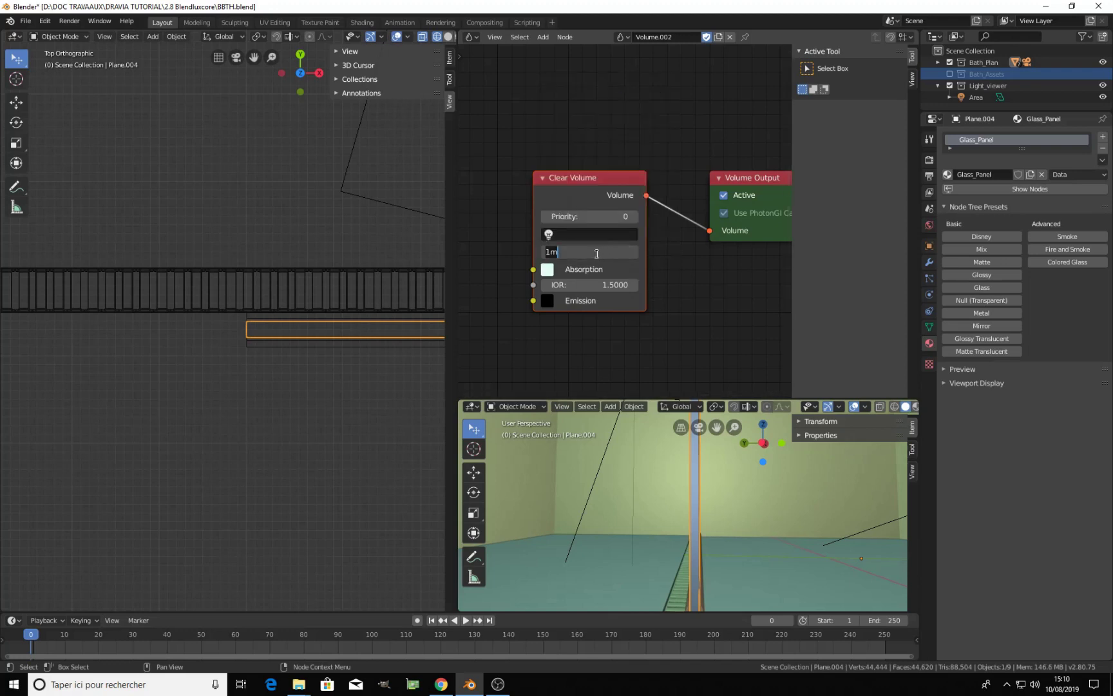
text(.01)
key(Return)
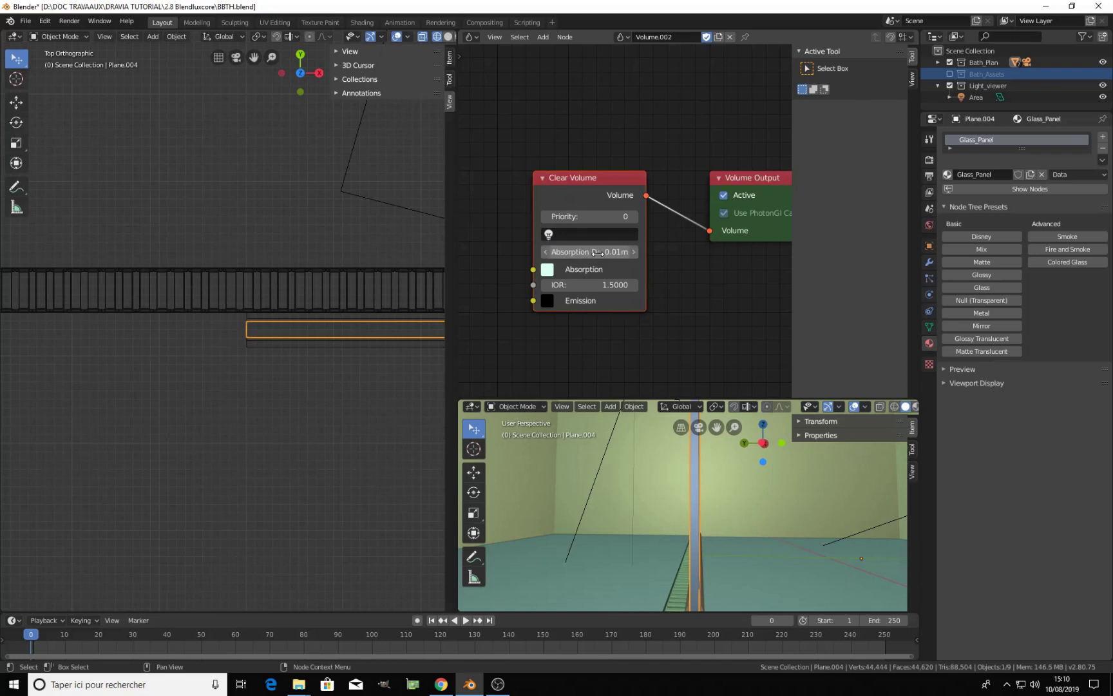
Check the glass panel's tint in the rendered preview from inside the bathroom, and return that view to solid shading
mouse_move(743, 542)
middle_down()
mouse_move(682, 539)
mouse_move(774, 542)
mouse_move(811, 480)
mouse_move(768, 571)
middle_up()
scroll(811, 479, down, 2)
scroll(888, 405, down, 2)
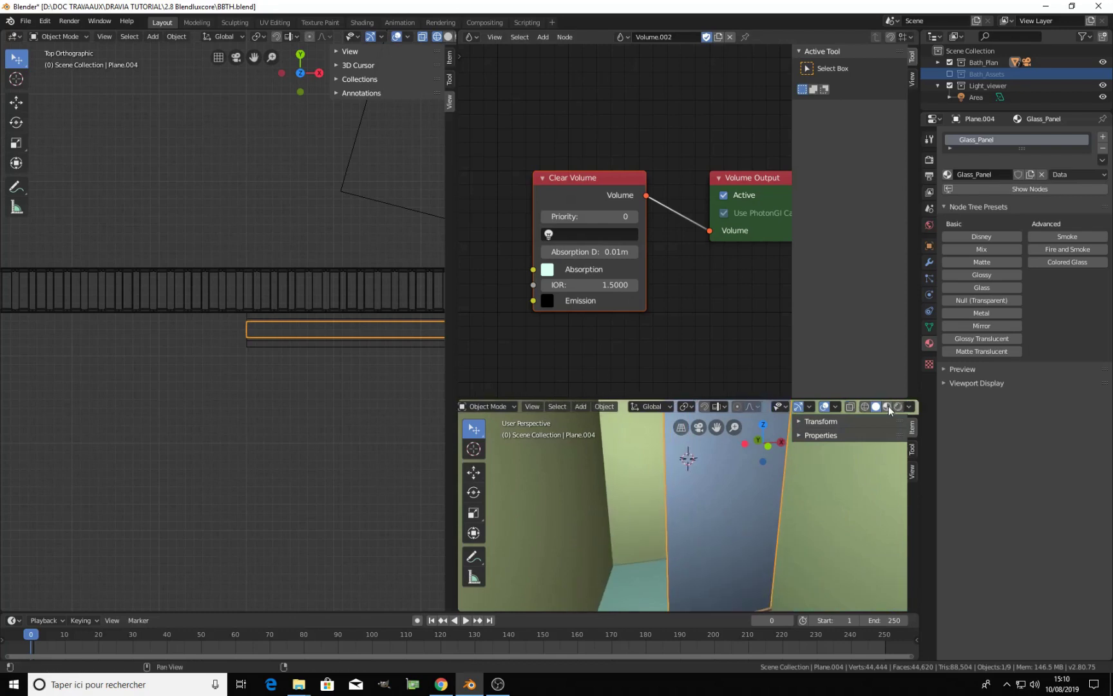
click(897, 406)
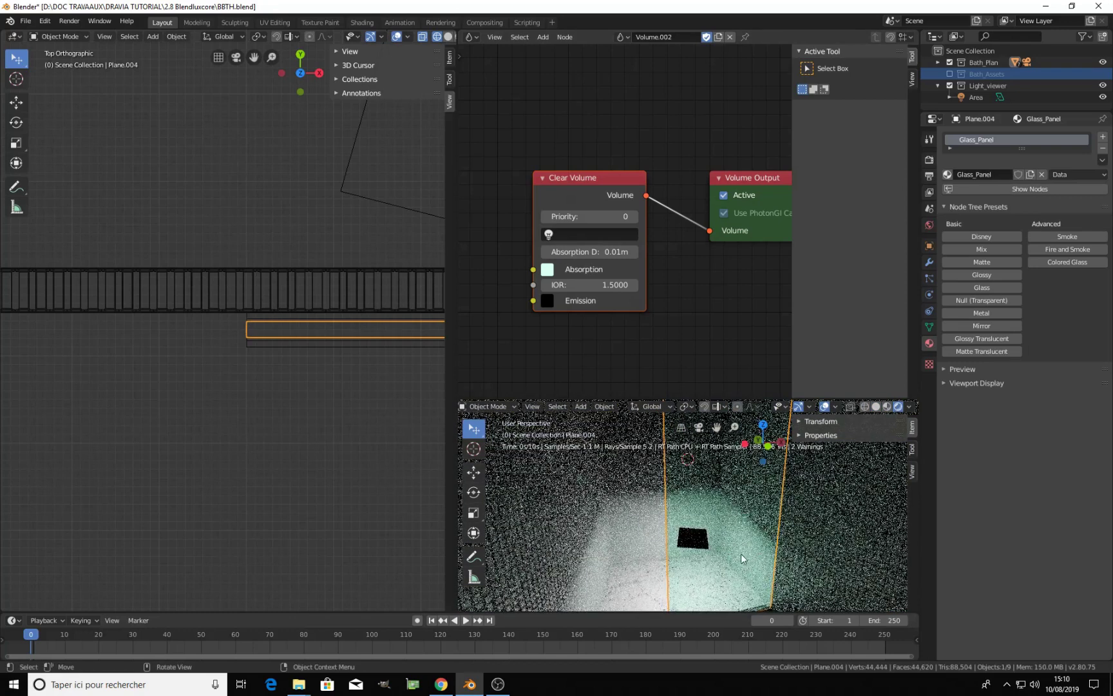
middle_drag(715, 539, 713, 525)
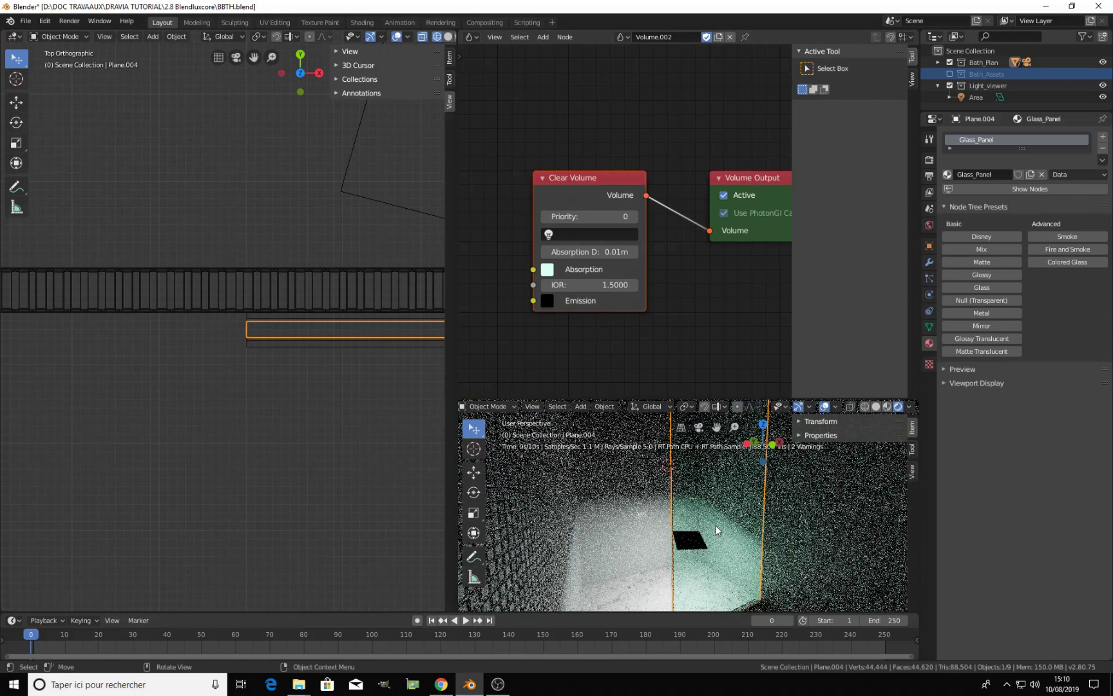
scroll(718, 530, up, 1)
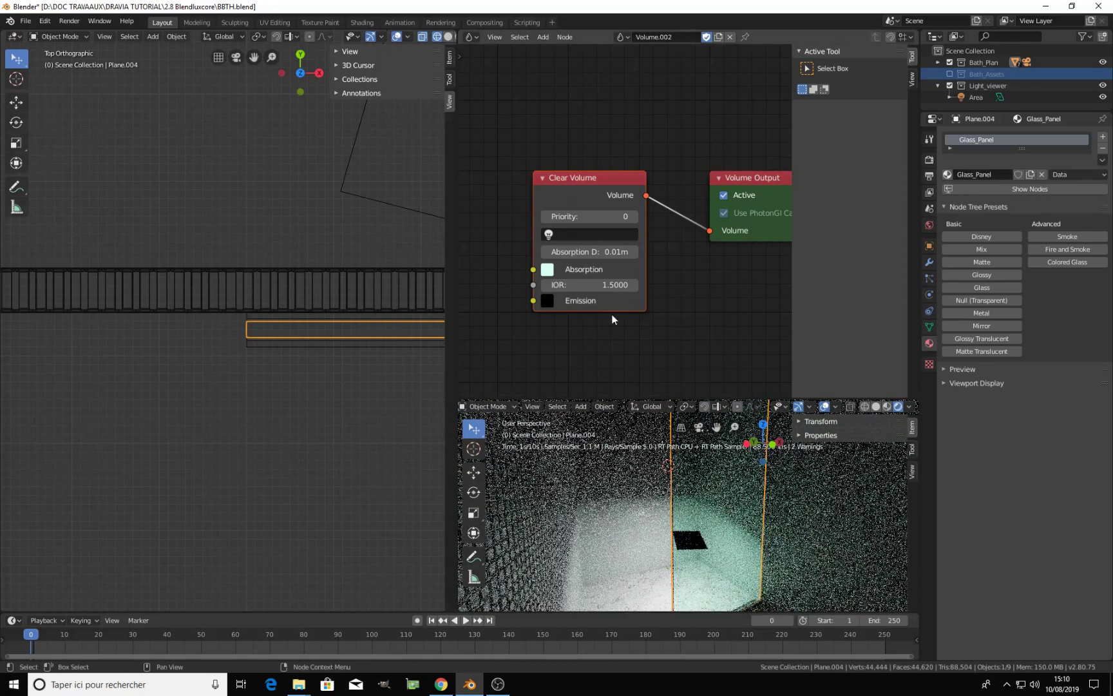
click(875, 406)
Set the Clear Volume's absorption depth to 0.1 m
click(587, 251)
click(571, 251)
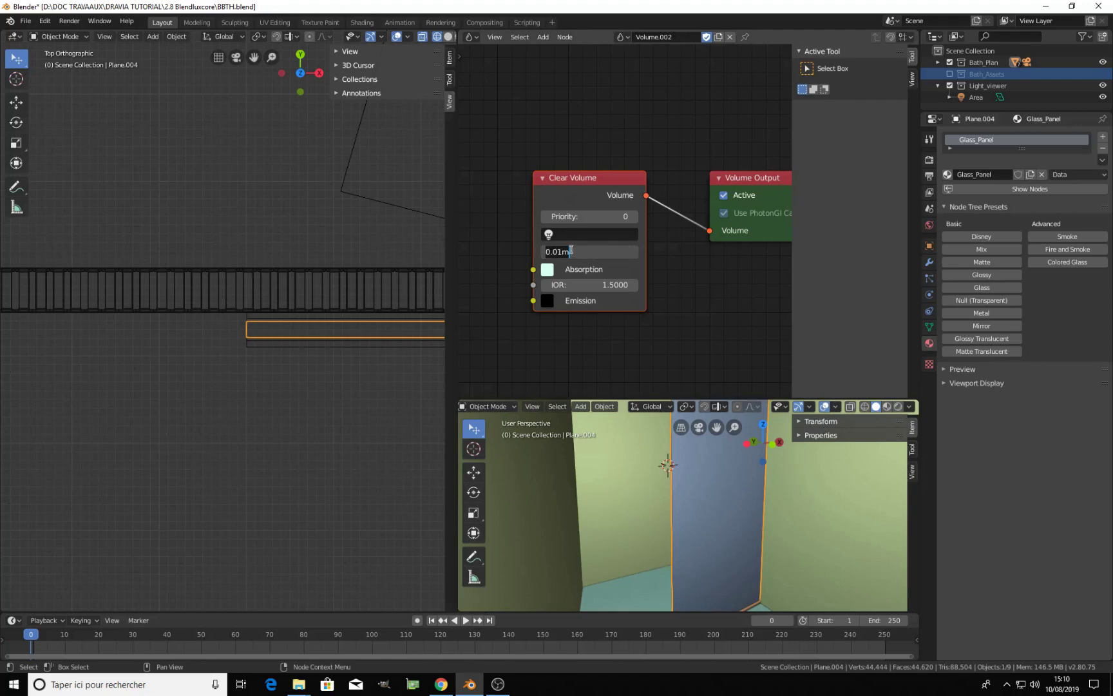
click(558, 250)
key(Return)
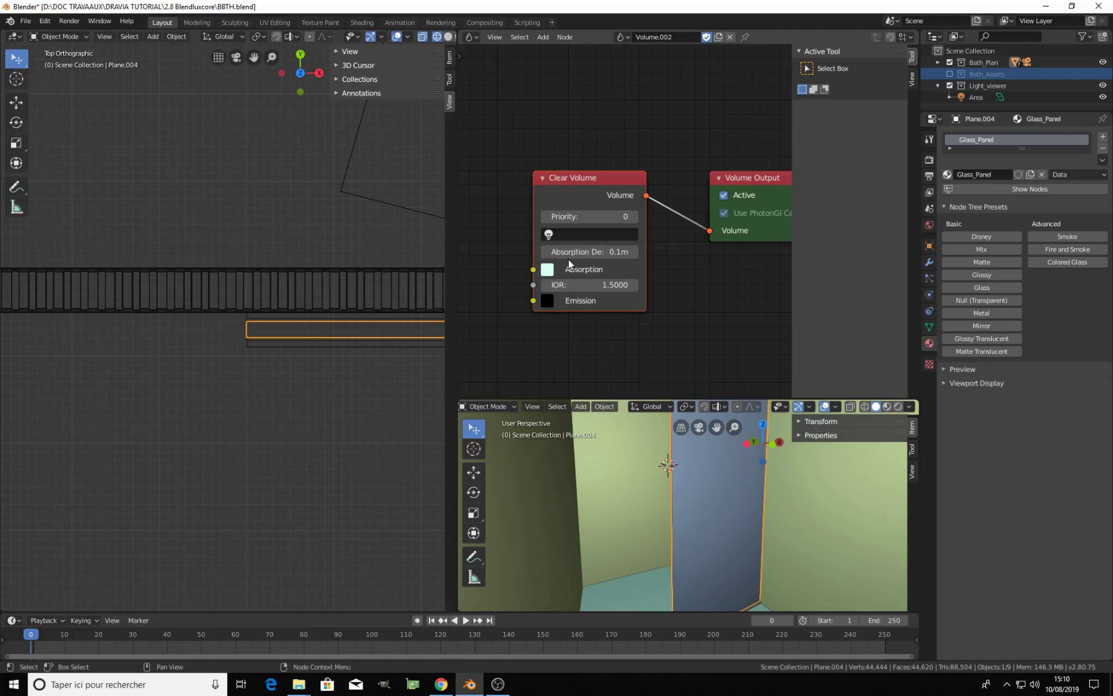
Check the glass with the new absorption depth in the rendered preview, and switch back to solid shading
click(898, 406)
middle_drag(810, 553, 747, 562)
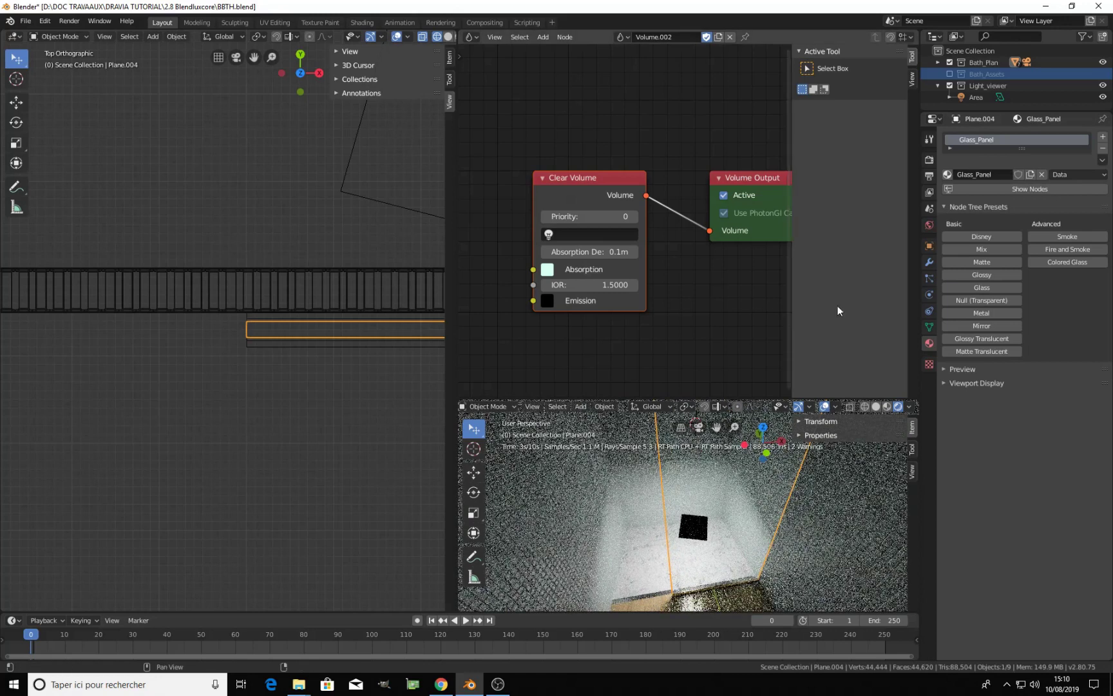
click(877, 406)
Exclude the Light_viewer collection with its area light from the view layer
scroll(261, 295, down, 5)
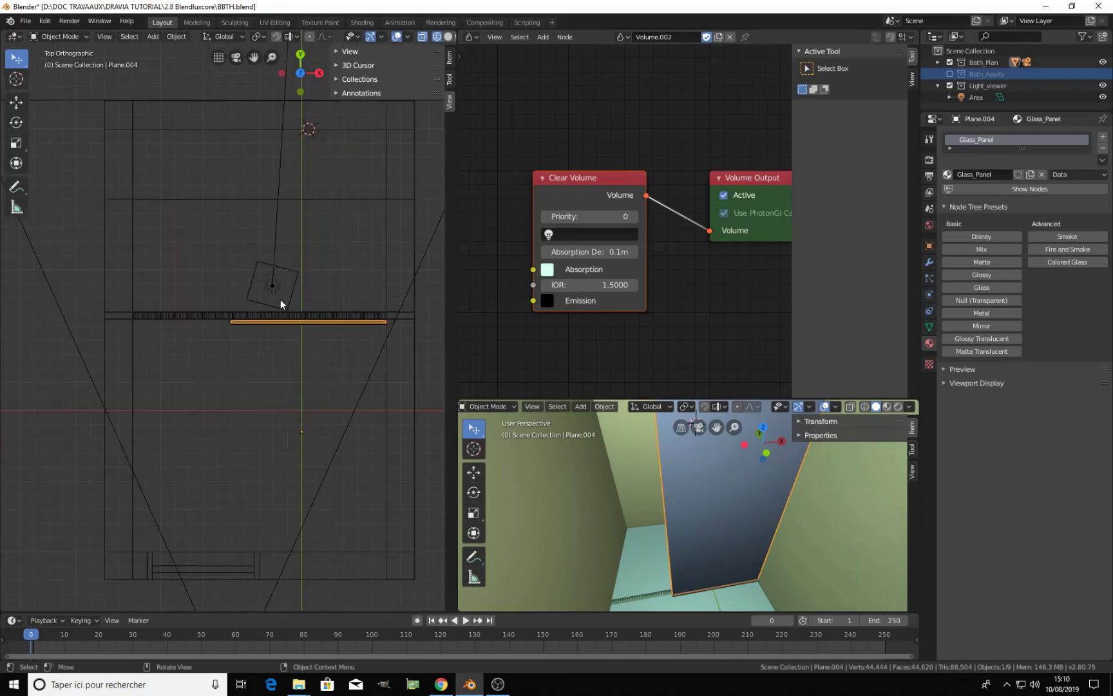
click(271, 285)
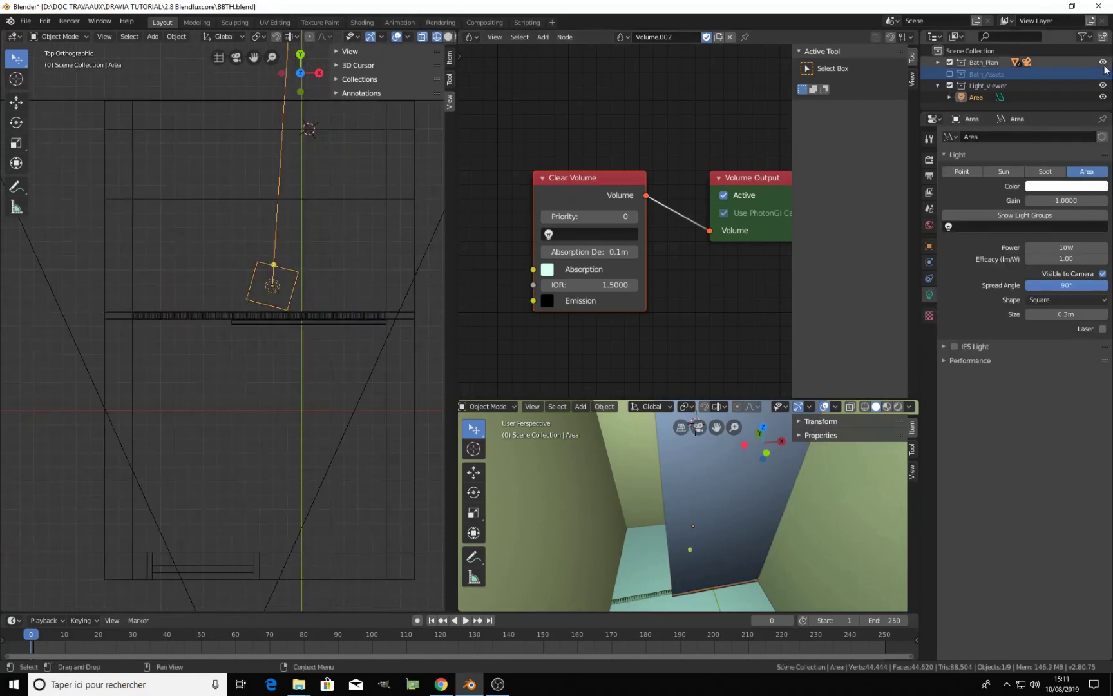
click(950, 85)
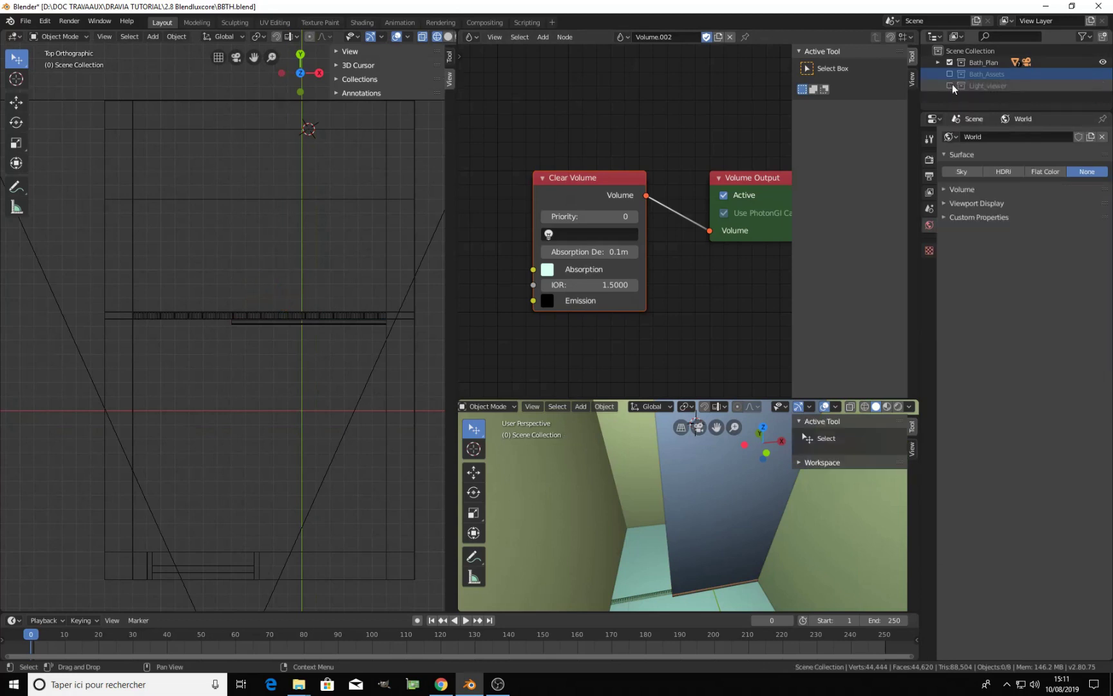
Set the world surface to Flat Color, and swap the view layer's visible collection from Bath_Plan to Bath_Assets
click(1046, 172)
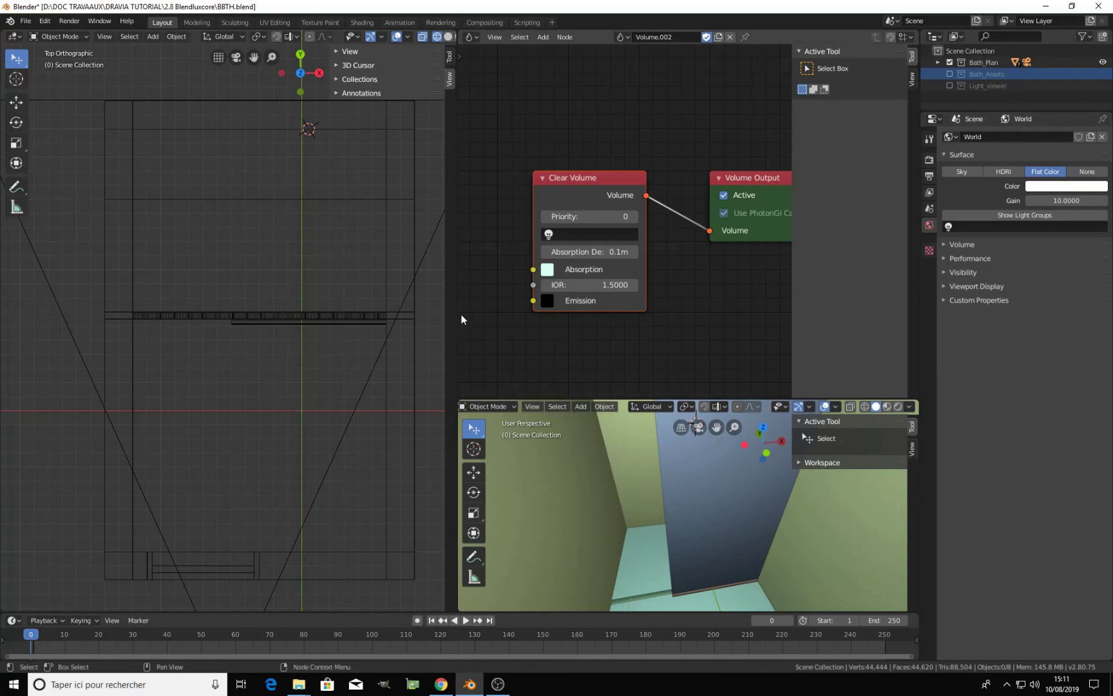
drag(456, 312, 658, 301)
scroll(522, 320, down, 3)
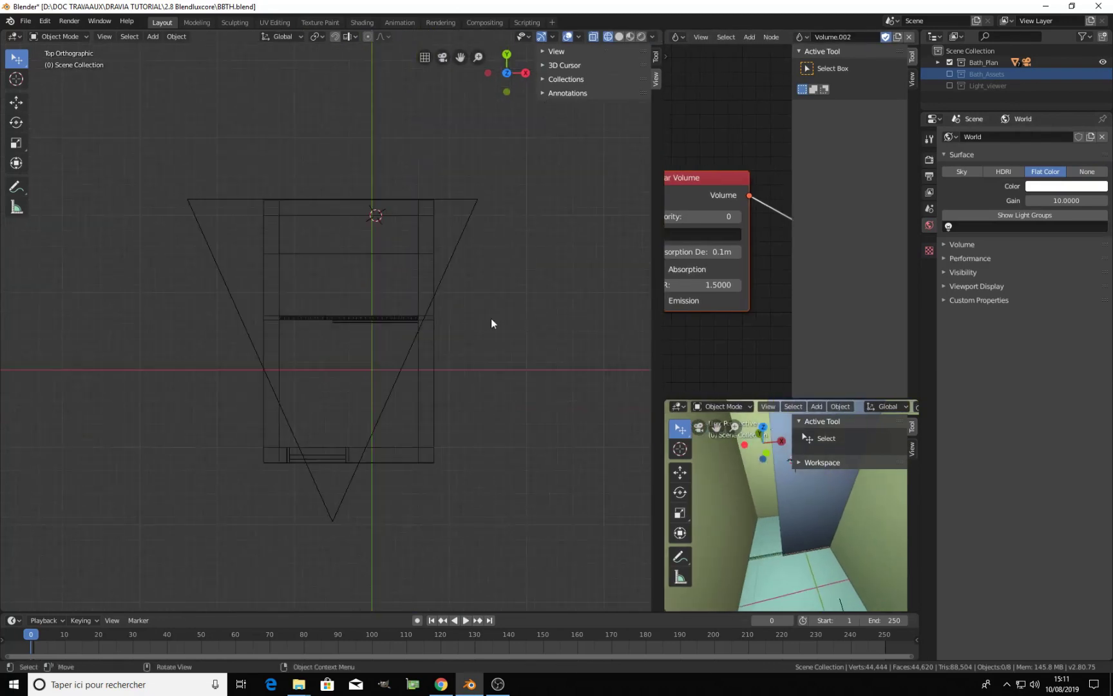
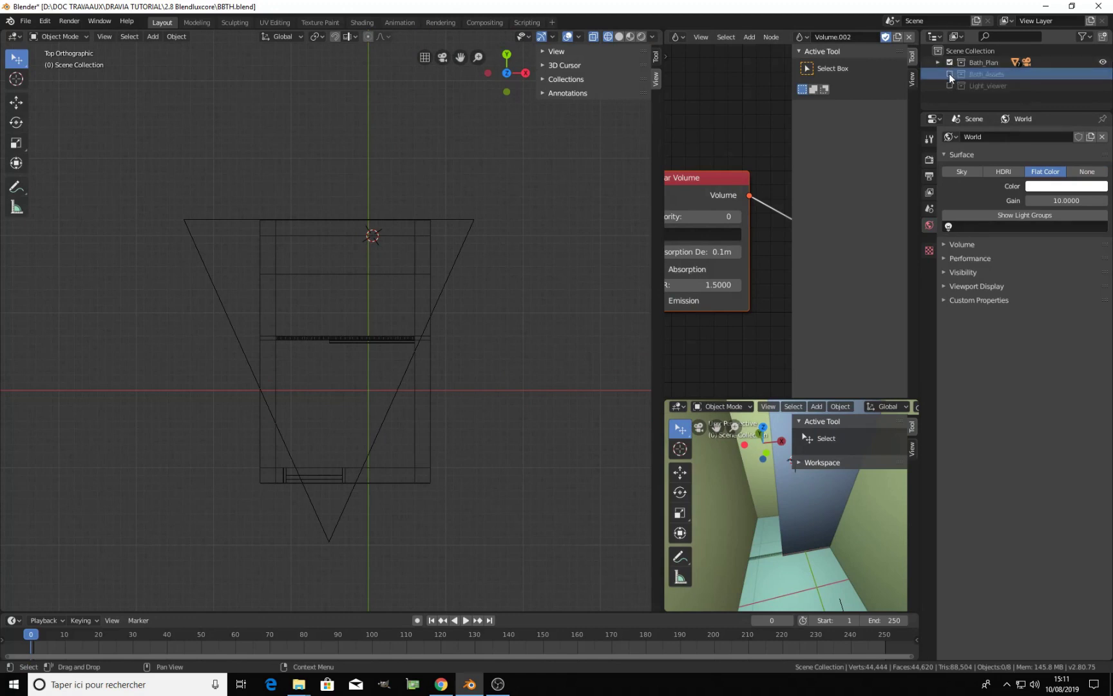
click(949, 73)
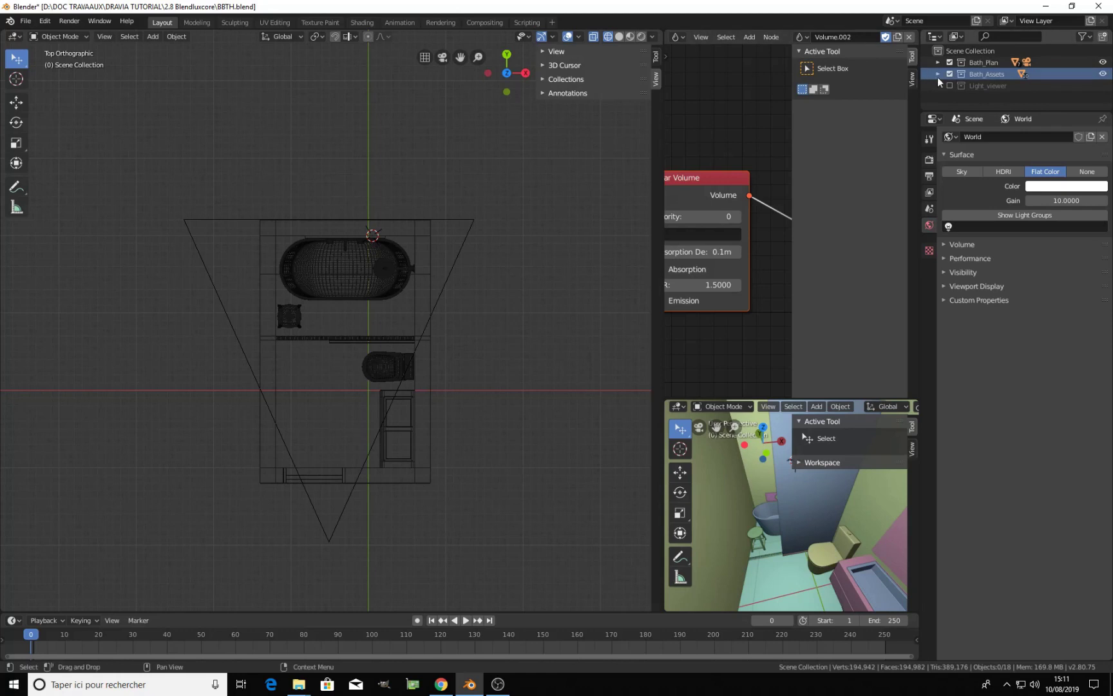
click(950, 62)
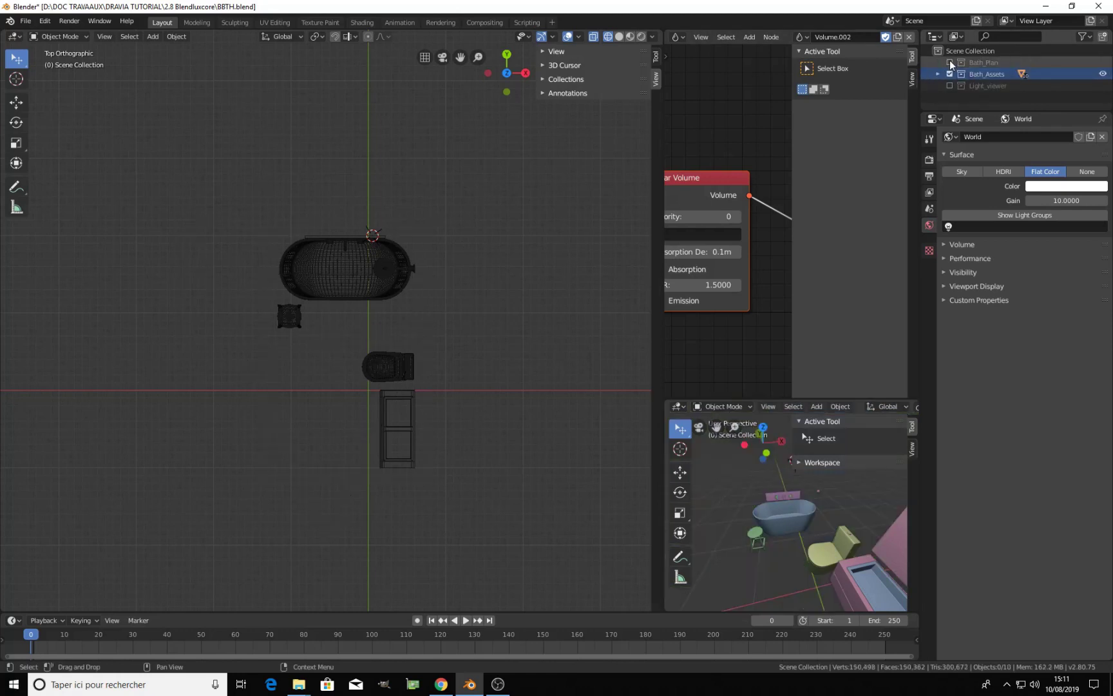
Add a mesh plane at the origin and scale it up about 4.28 times as a floor under the bathroom assets
middle_drag(361, 309, 383, 366)
key(shift+a)
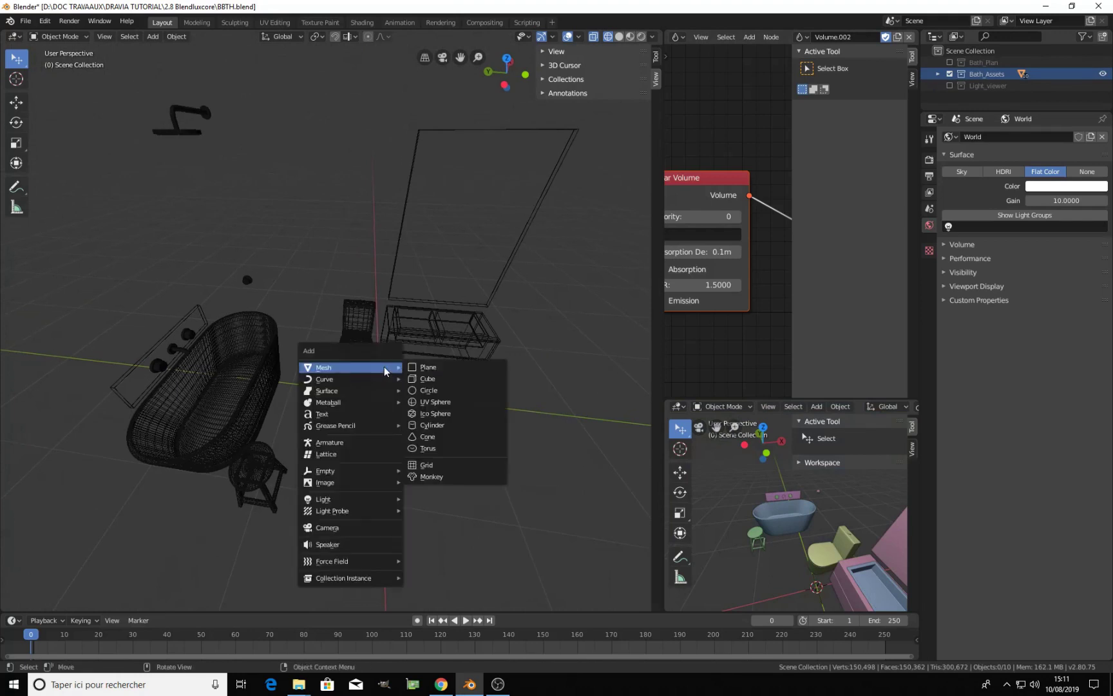
click(425, 368)
key(s)
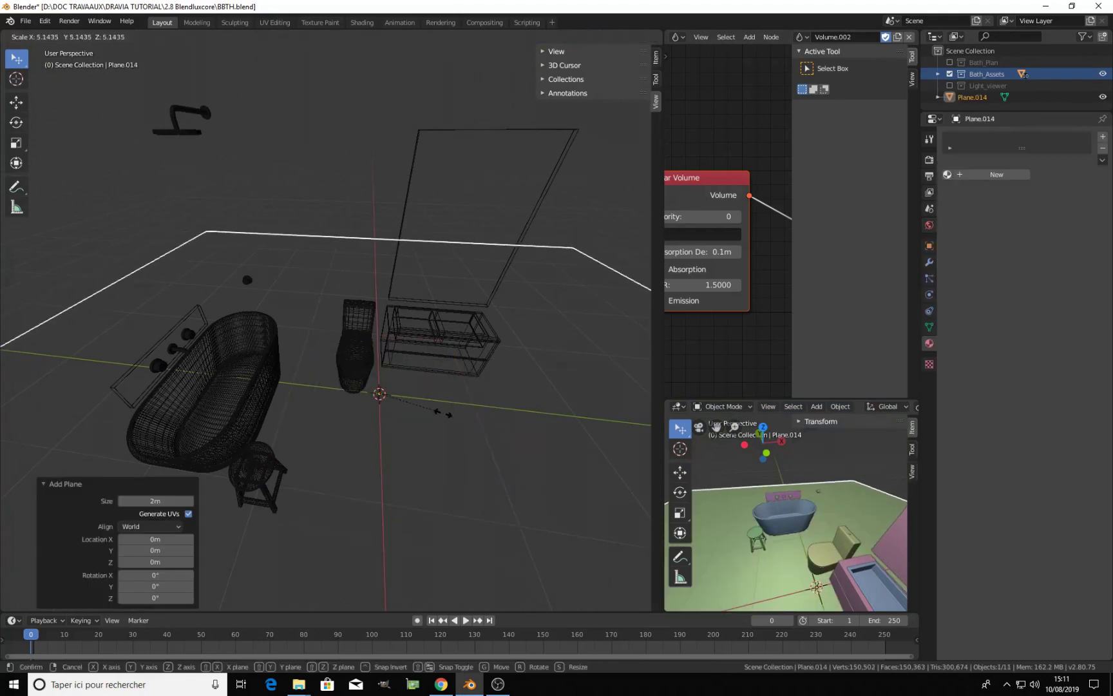
click(431, 410)
scroll(392, 417, down, 2)
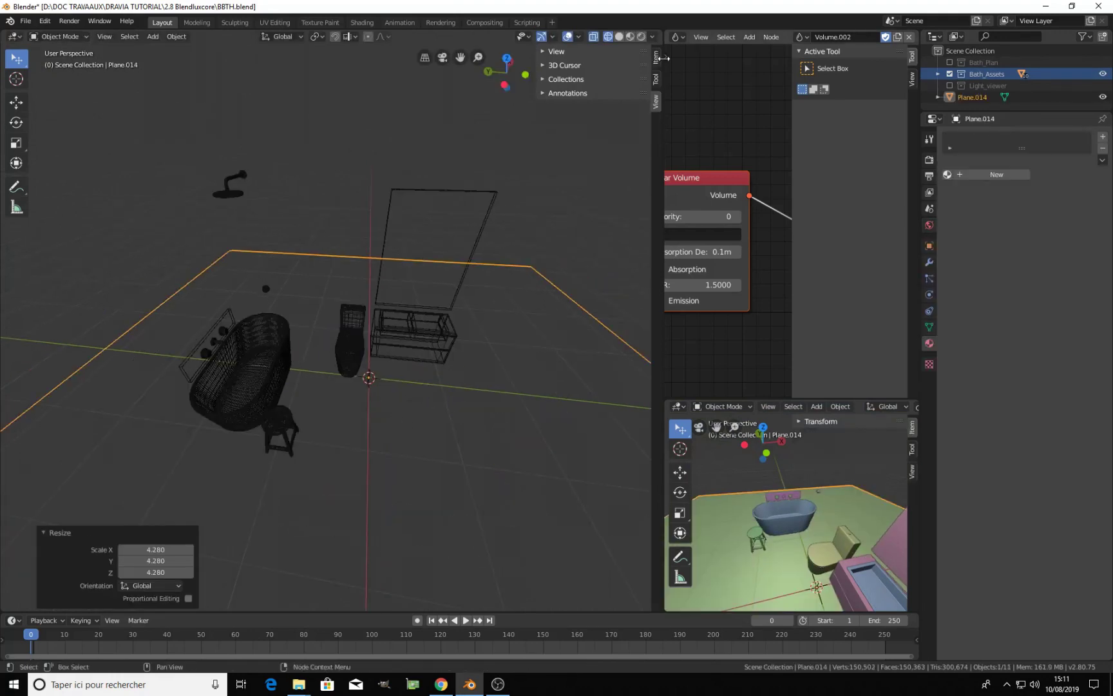
Check the assets under the flat world colour in the rendered preview, and return the viewport to solid shading
click(640, 37)
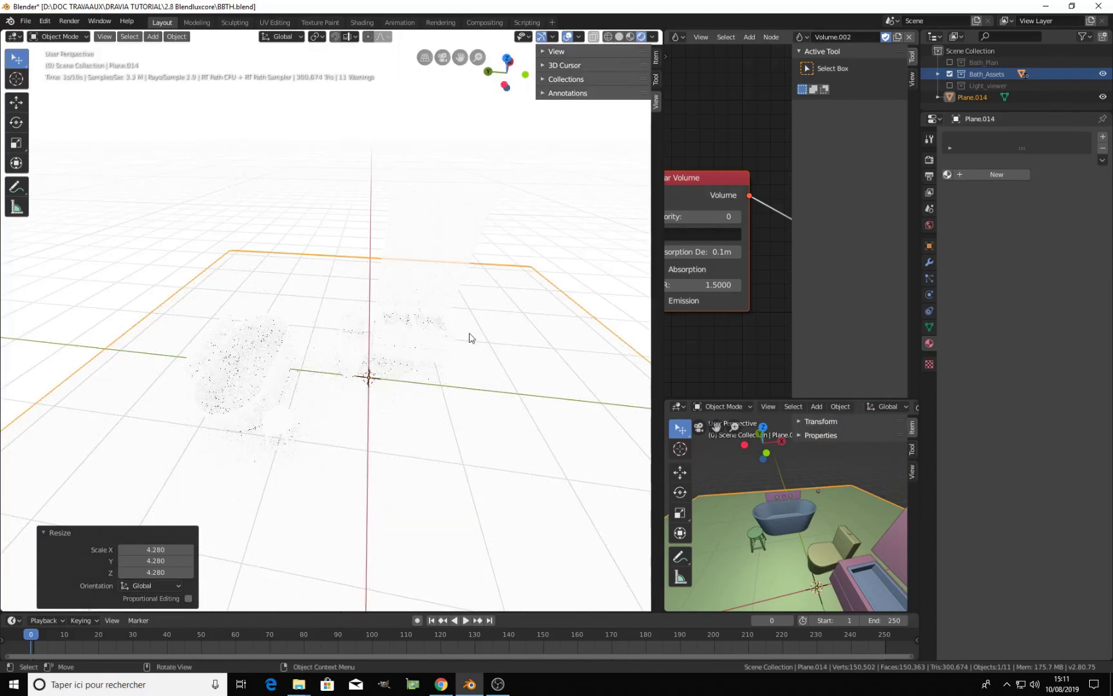
click(619, 36)
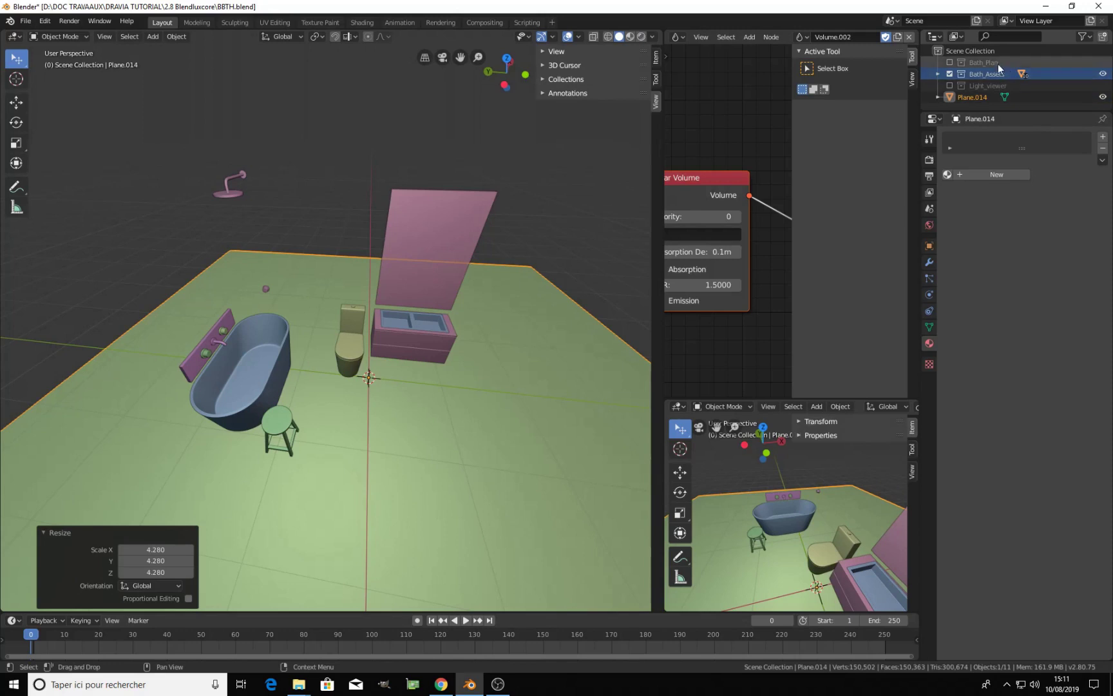
Set the world surface to None and include the Light_viewer collection in the view layer
click(930, 225)
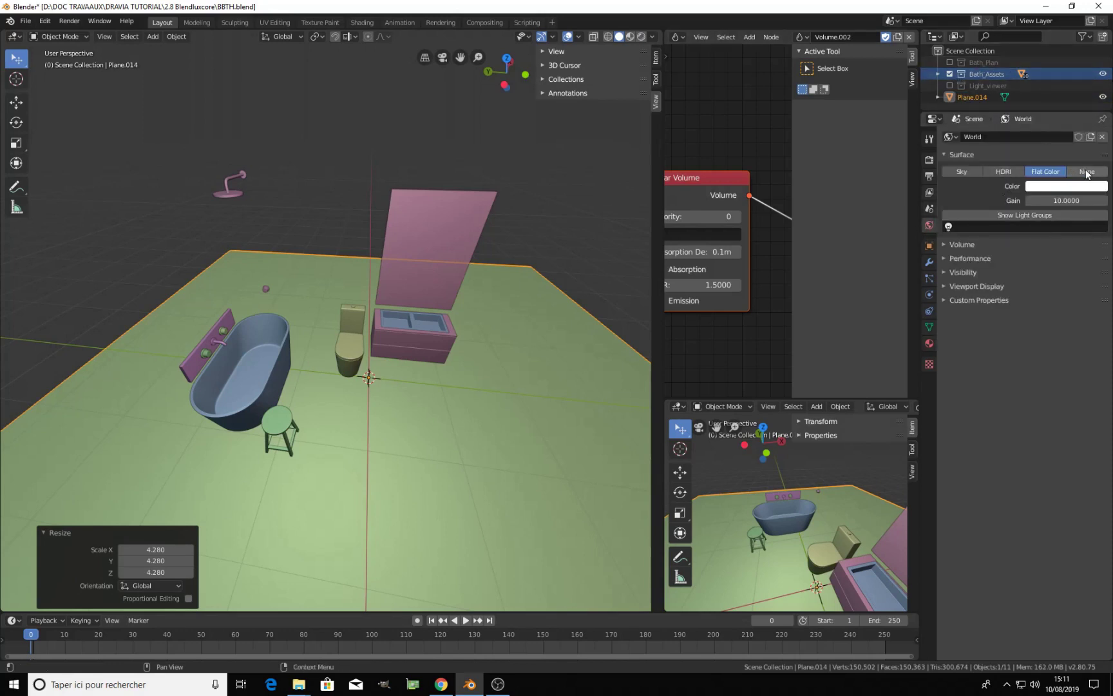
click(1087, 172)
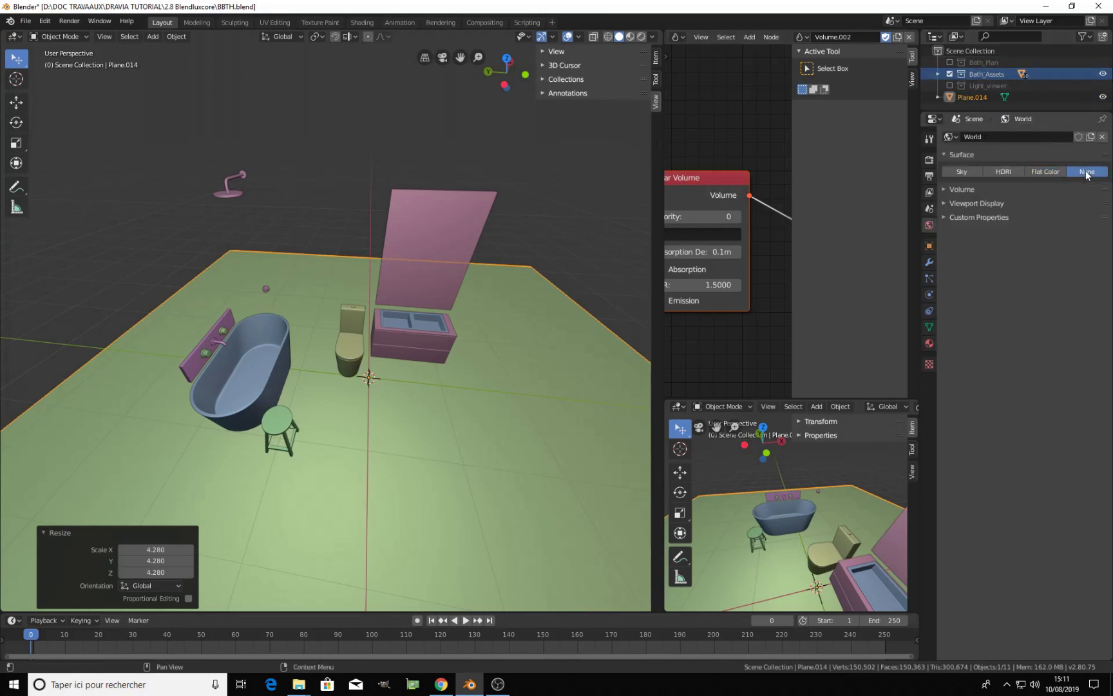
click(950, 85)
scroll(992, 84, down, 1)
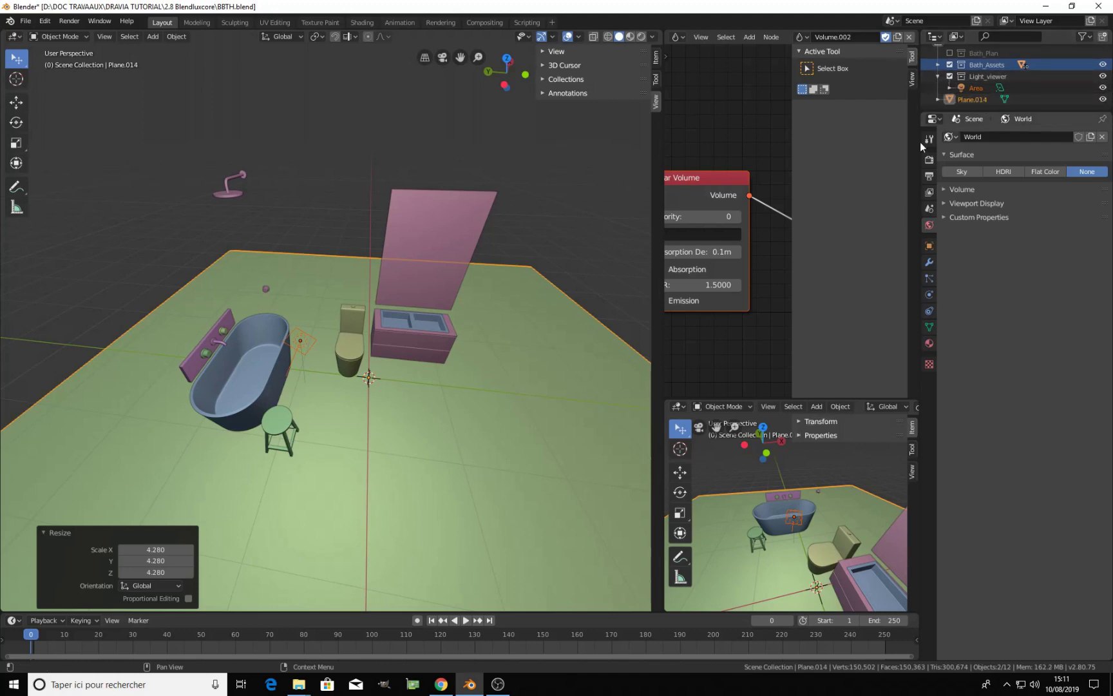
Select the area light and examine its lighting on the bathtub and toilet in the rendered preview
middle_drag(339, 315, 301, 462)
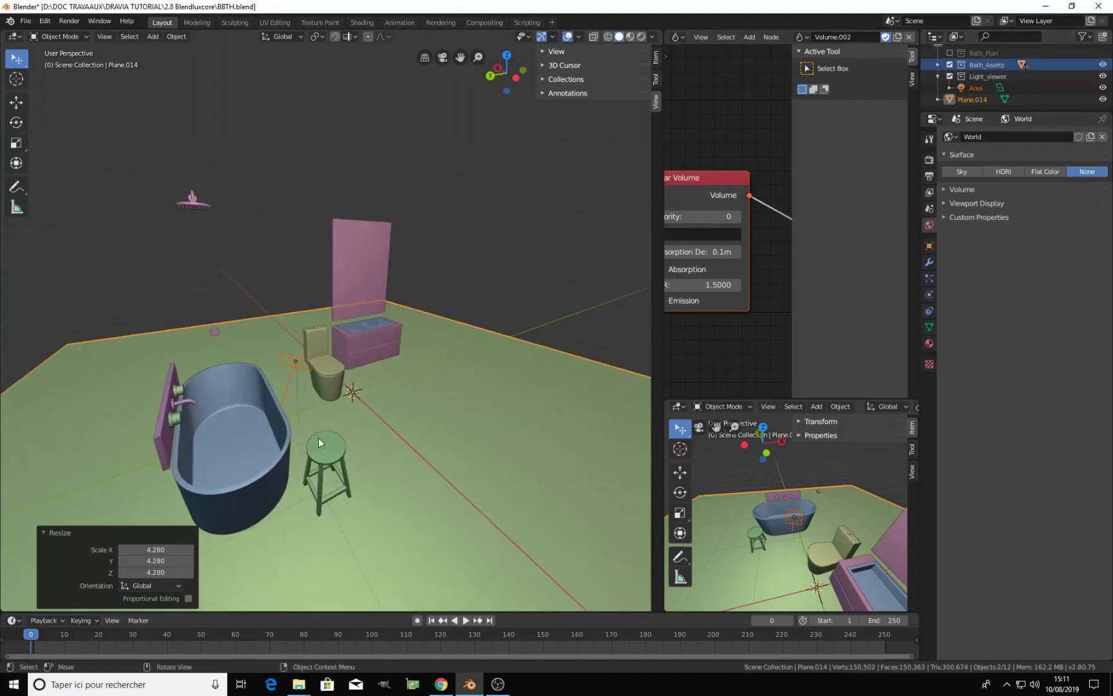
click(292, 359)
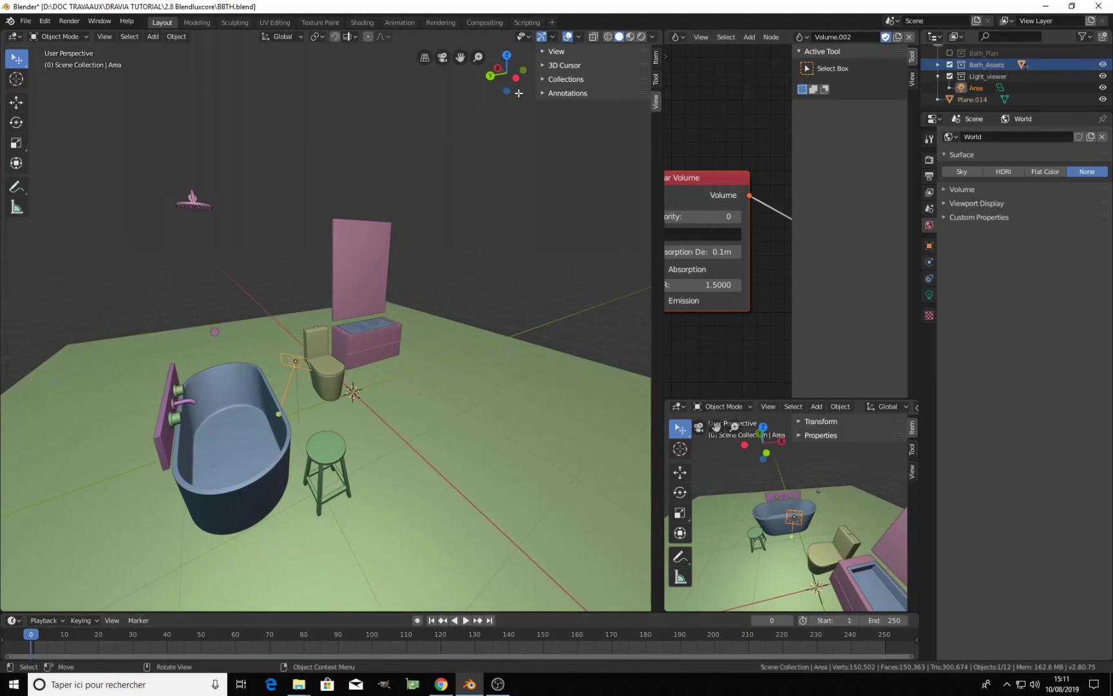
click(641, 37)
middle_drag(335, 405, 353, 429)
scroll(315, 415, up, 3)
scroll(383, 414, down, 2)
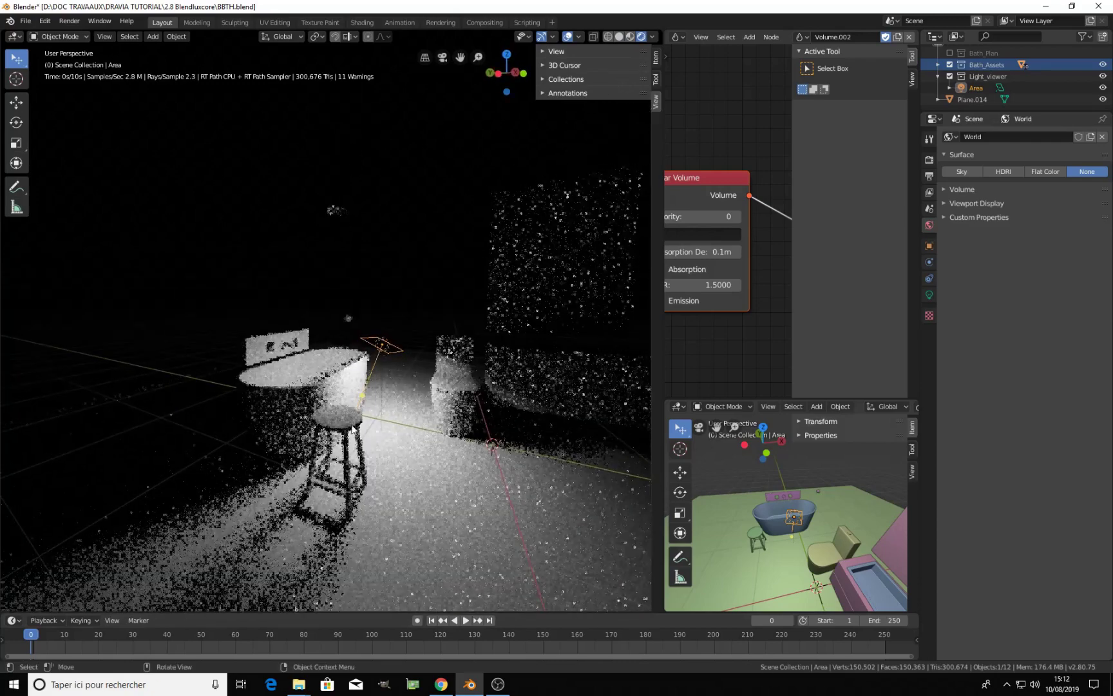
scroll(353, 429, up, 3)
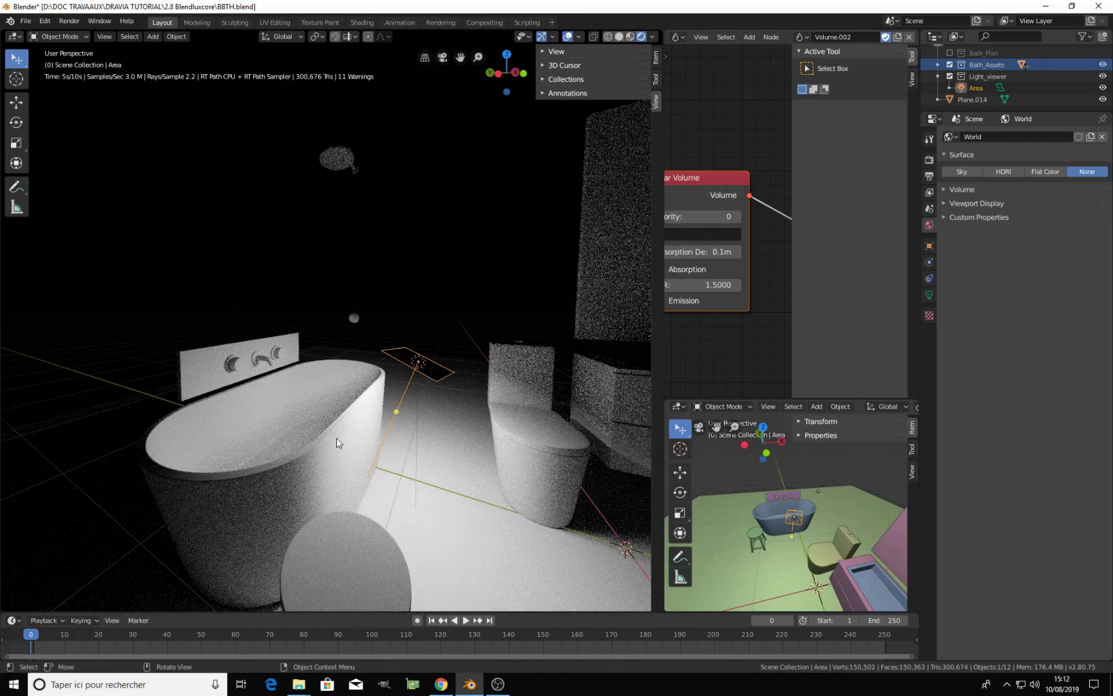
middle_drag(362, 443, 376, 435)
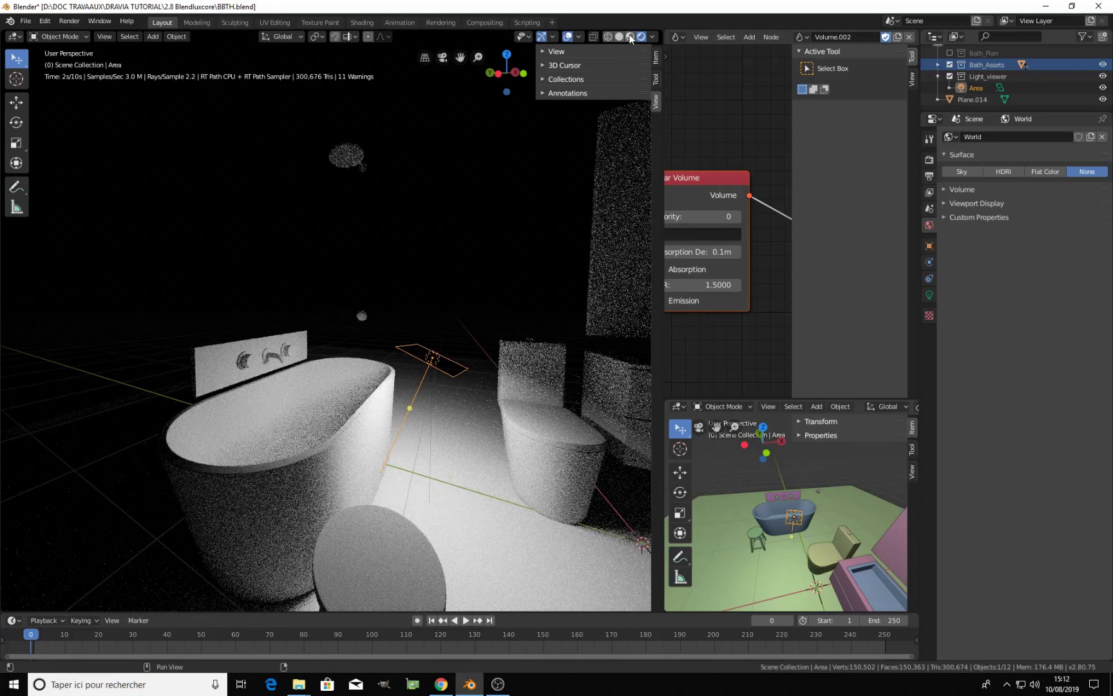
Switch the main viewport to LookDev shading and pick out the bathtub, toilet and washbasin in turn
click(630, 36)
click(351, 430)
click(552, 437)
scroll(551, 437, down, 3)
middle_drag(551, 438, 515, 443)
click(598, 382)
middle_drag(348, 409, 365, 412)
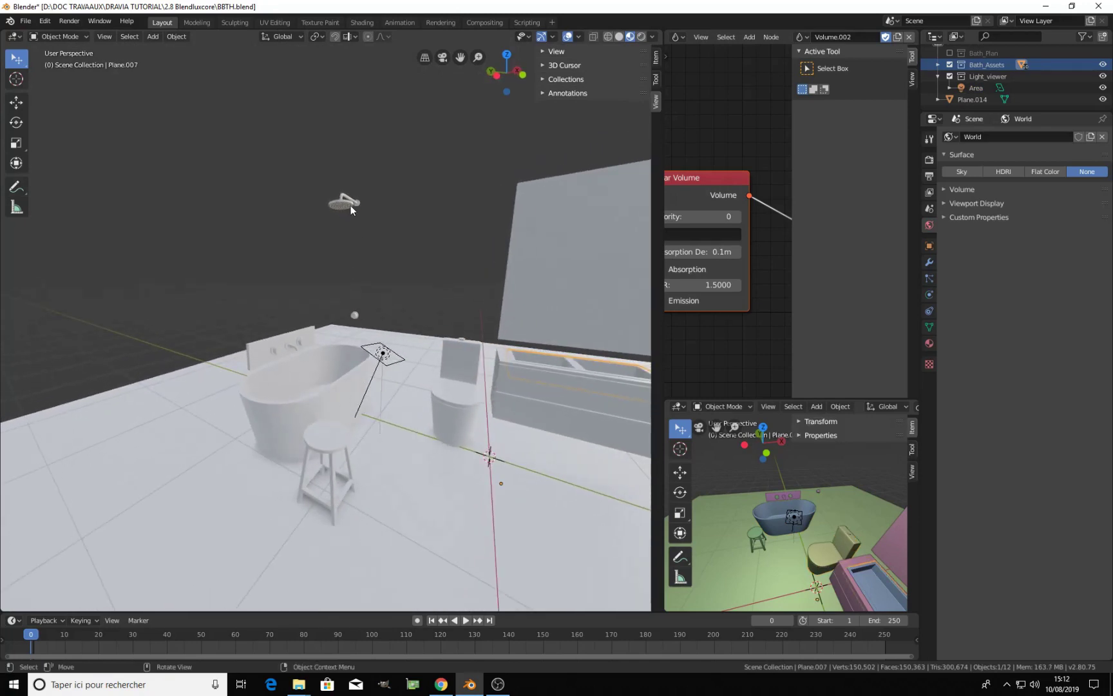
Create a new material on the bathtub and name it Ceramic_white
click(335, 388)
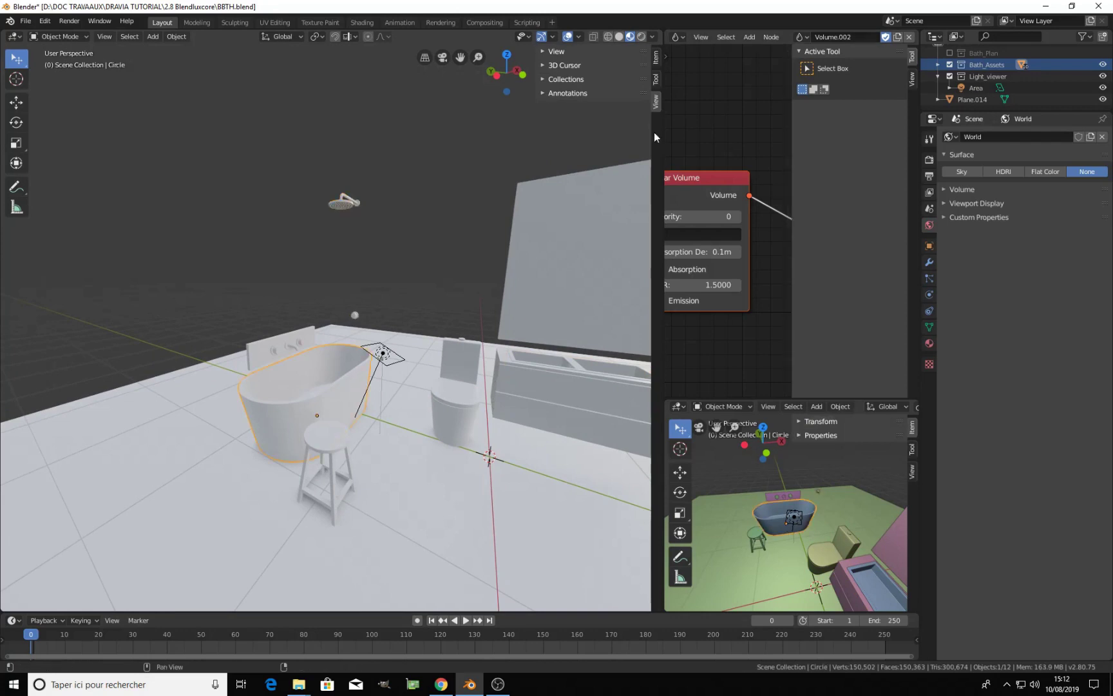
click(929, 343)
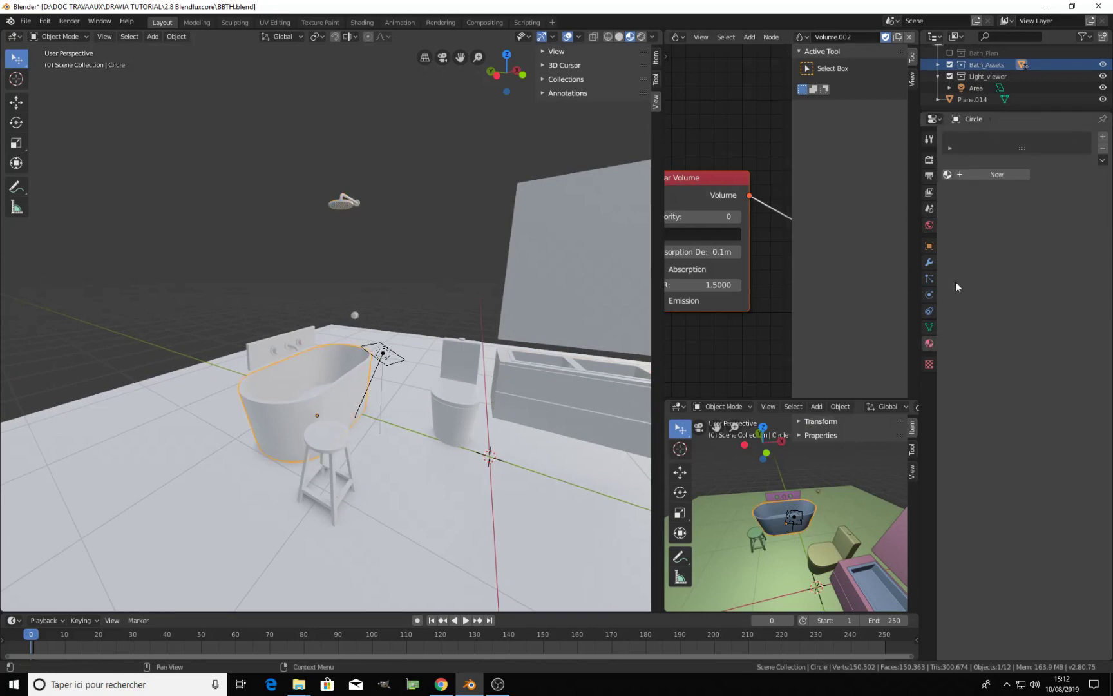
click(974, 174)
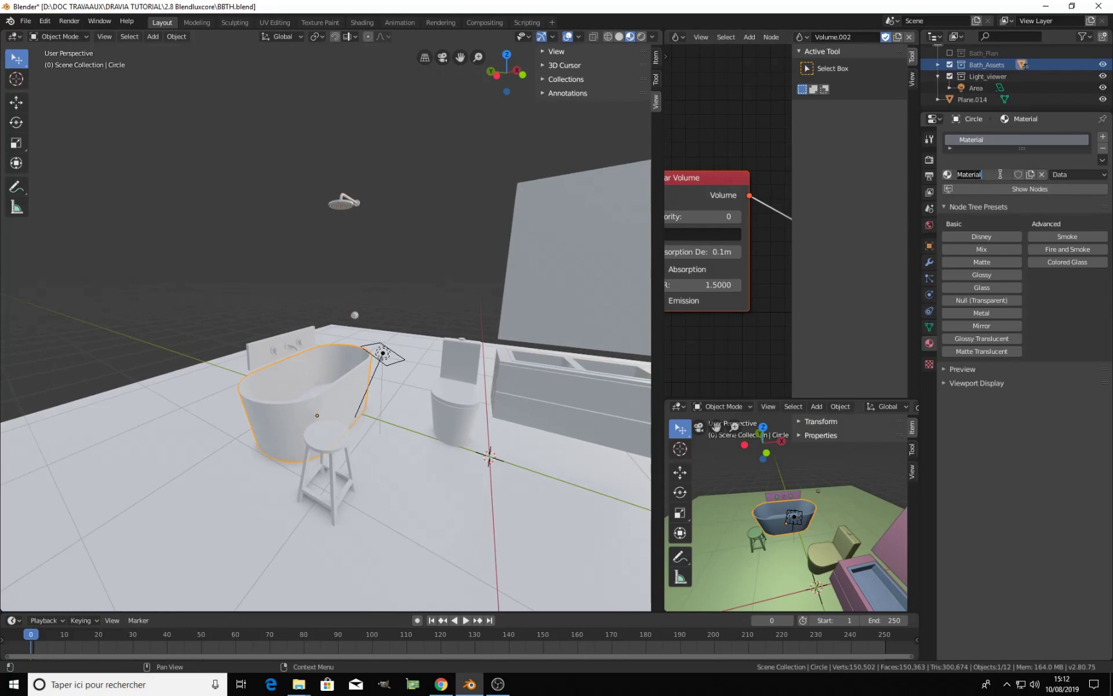
text(Ce)
text(ramic_white)
key(Return)
Save the file and show the bathtub's LuxCore material nodes in a widened node editor
drag(661, 140, 383, 132)
key(ctrl+s)
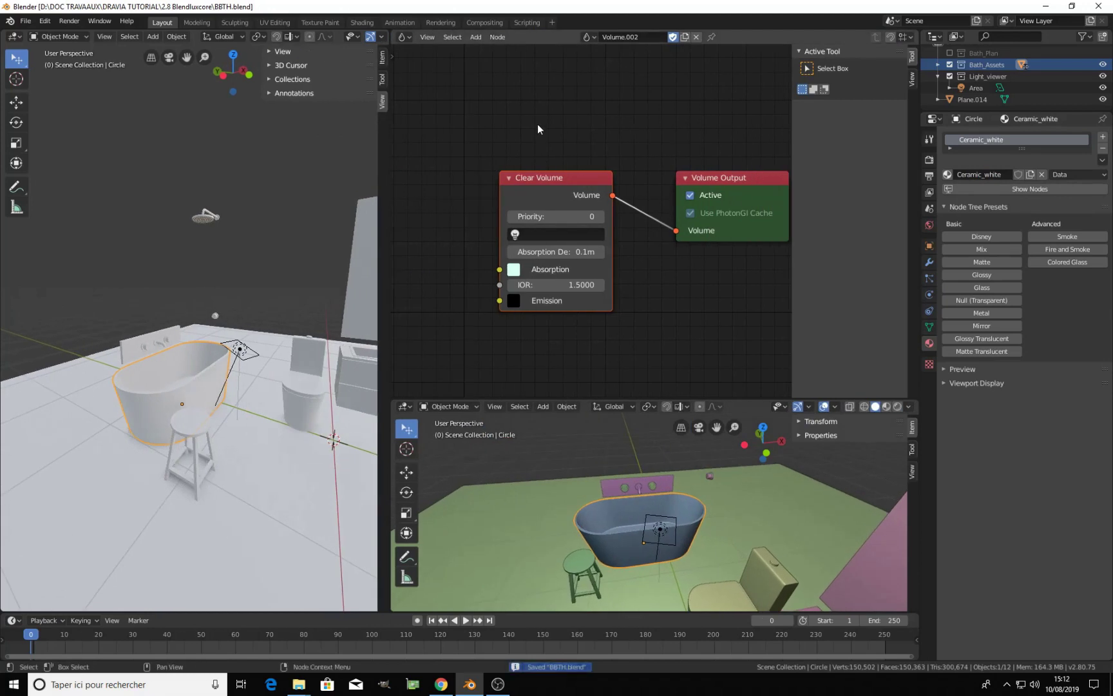
click(404, 37)
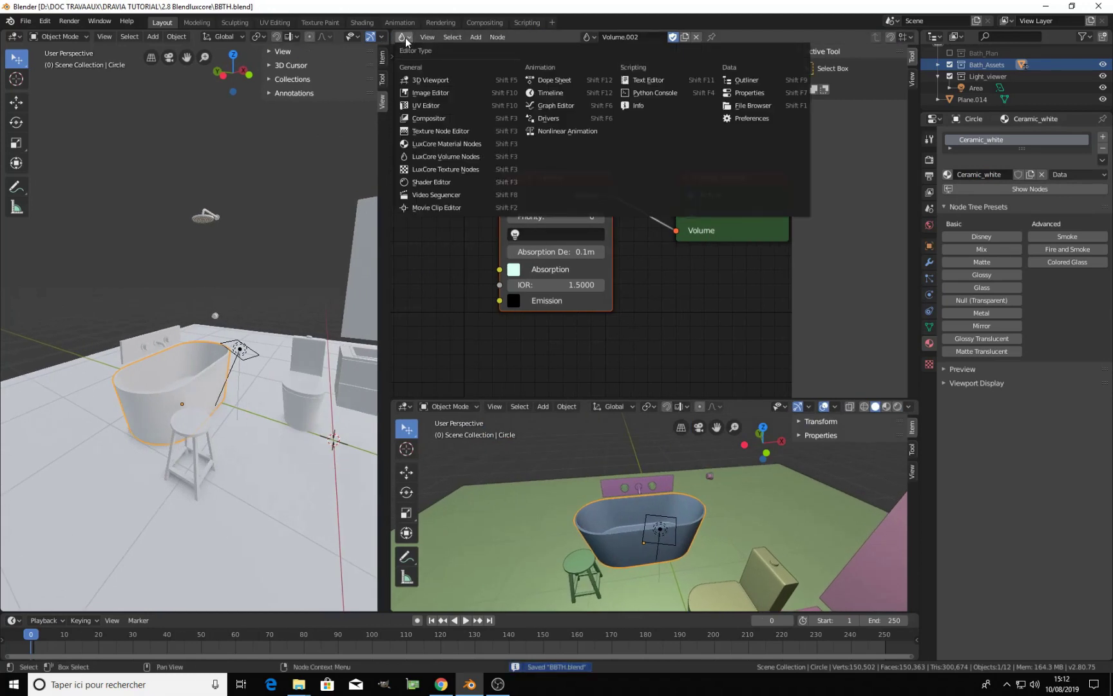
click(435, 143)
click(532, 158)
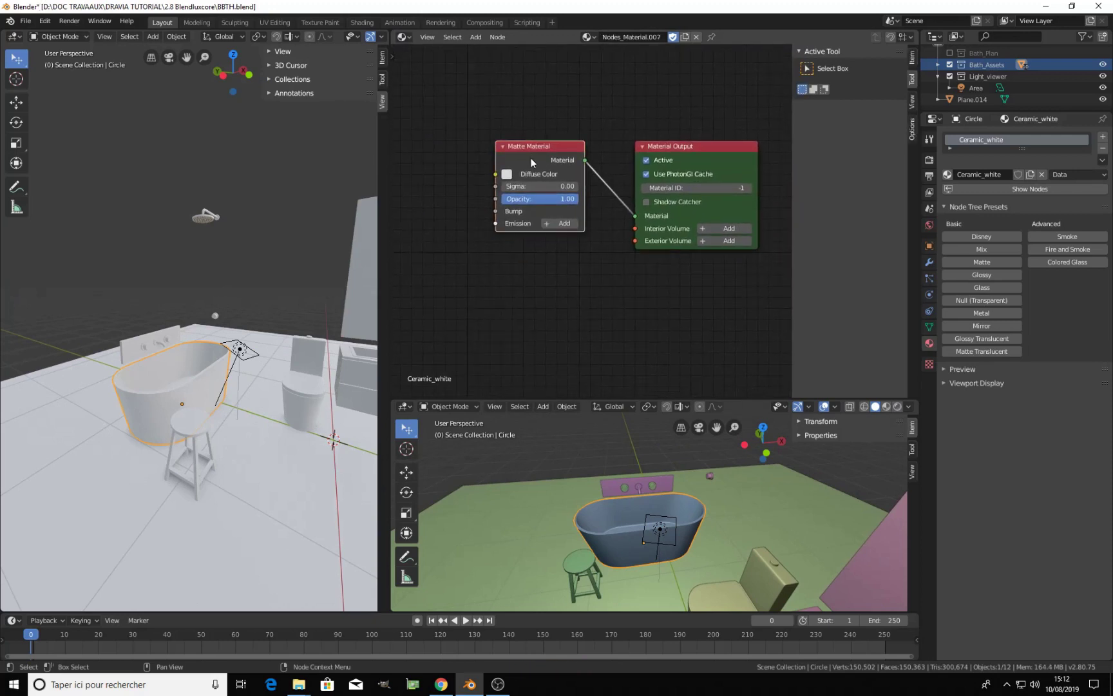
Apply the Disney node tree preset to Ceramic_white and display the material's preview sphere
click(986, 235)
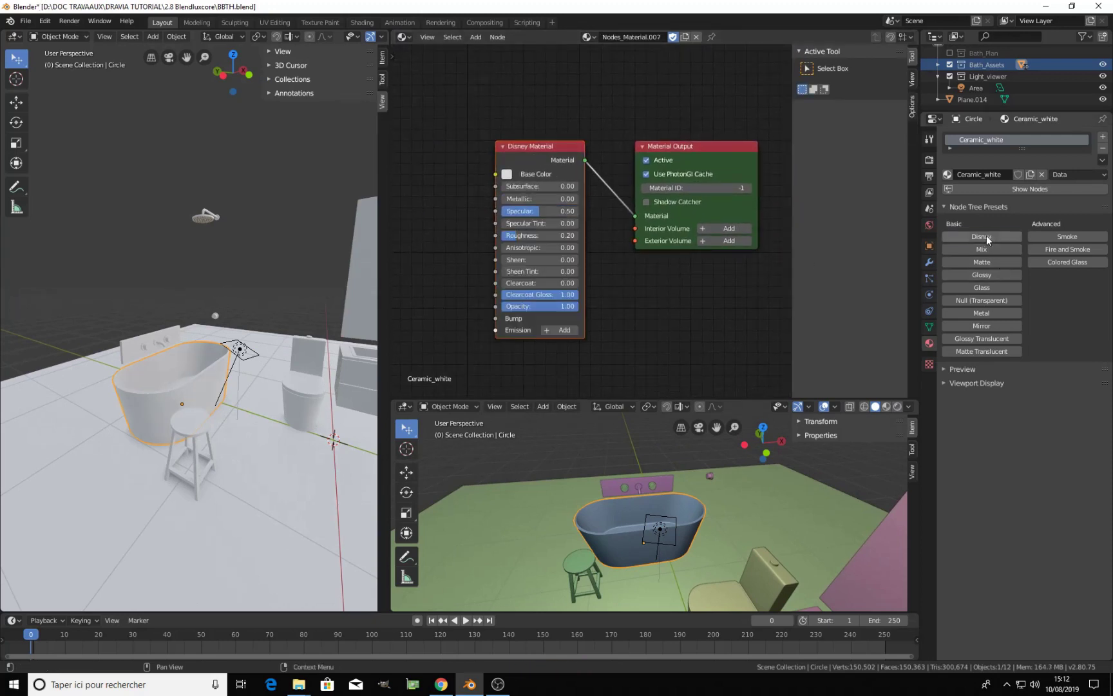
scroll(559, 206, up, 1)
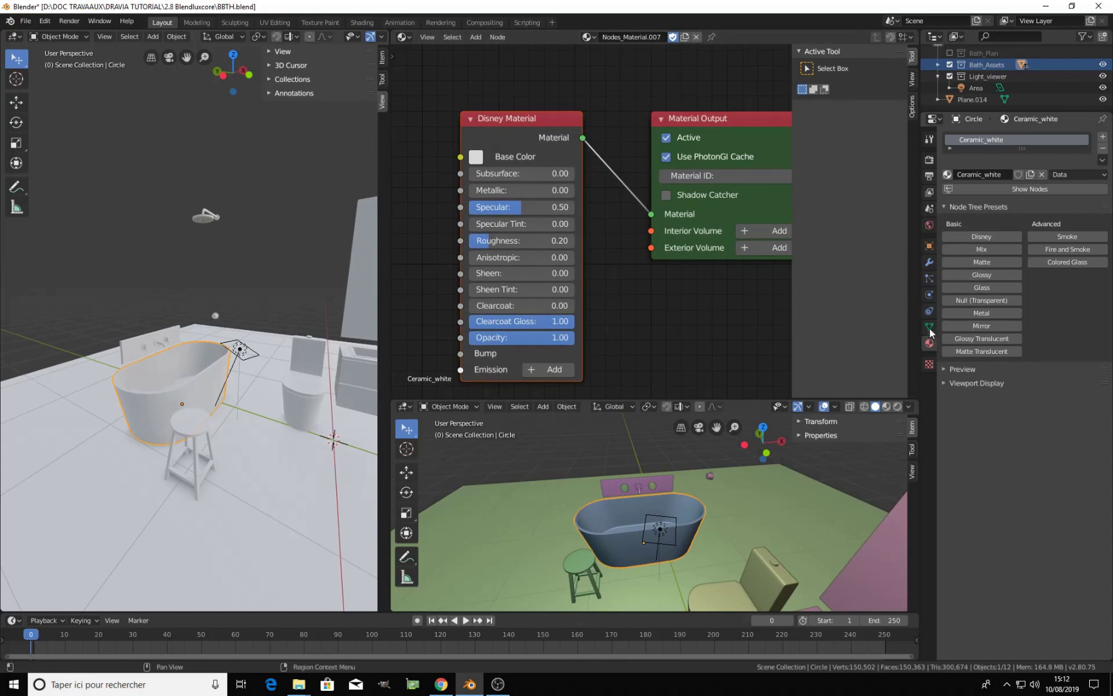
click(944, 207)
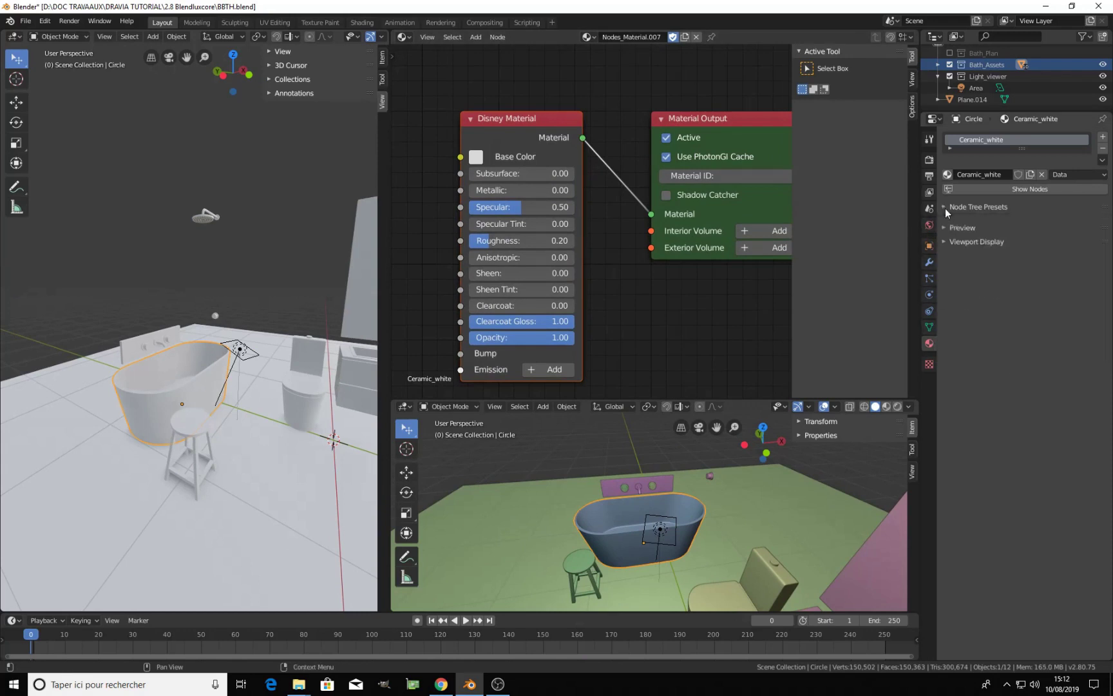
click(960, 221)
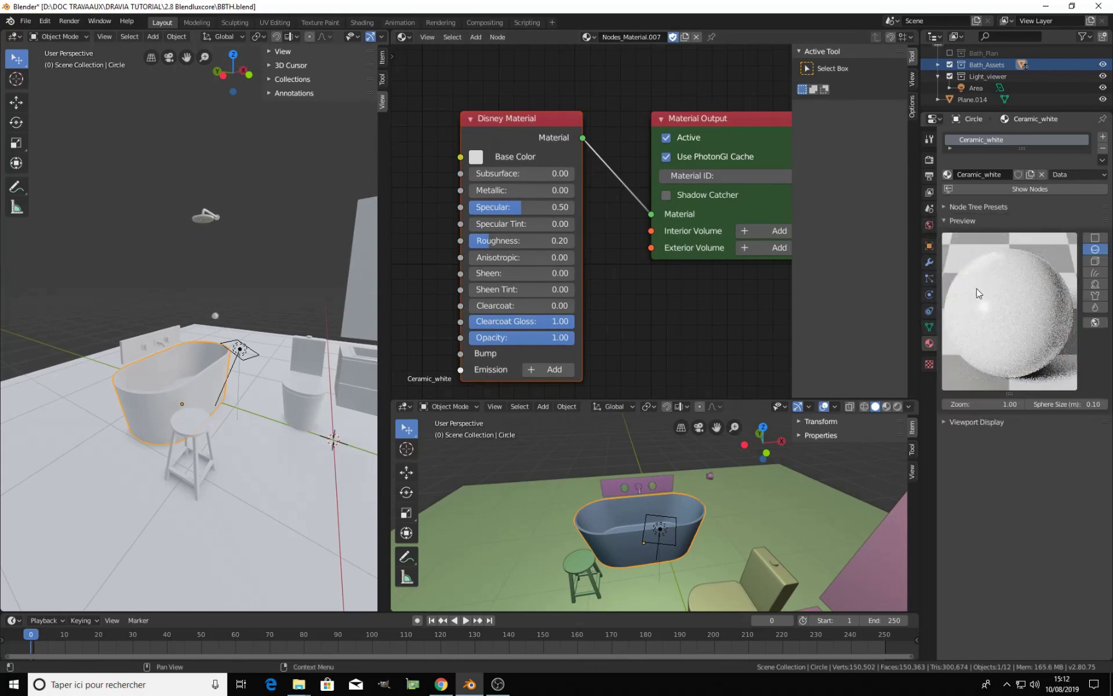
Set the Disney material's roughness to 0.10
scroll(756, 256, up, 2)
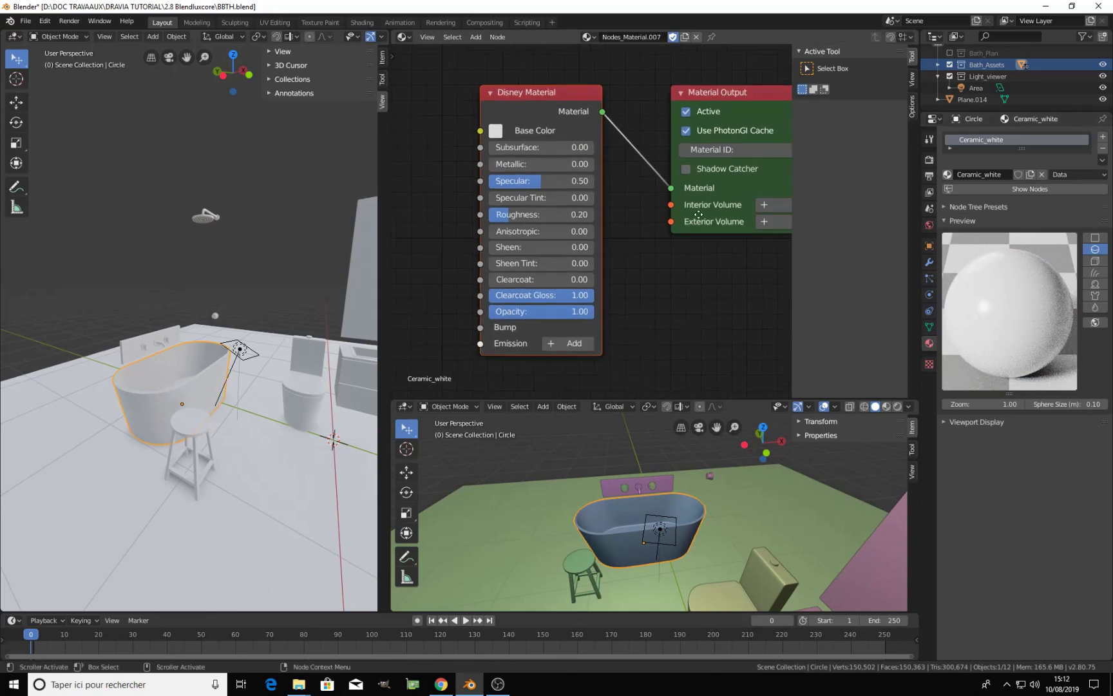
middle_drag(566, 171, 574, 174)
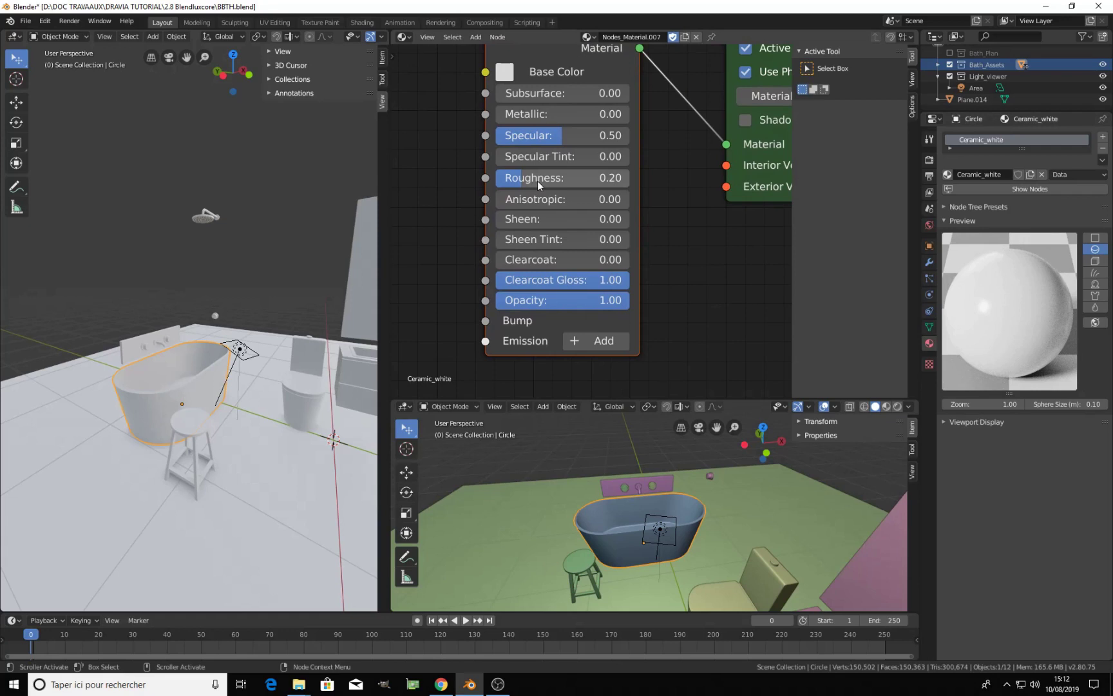
click(539, 179)
text(.)
key(Return)
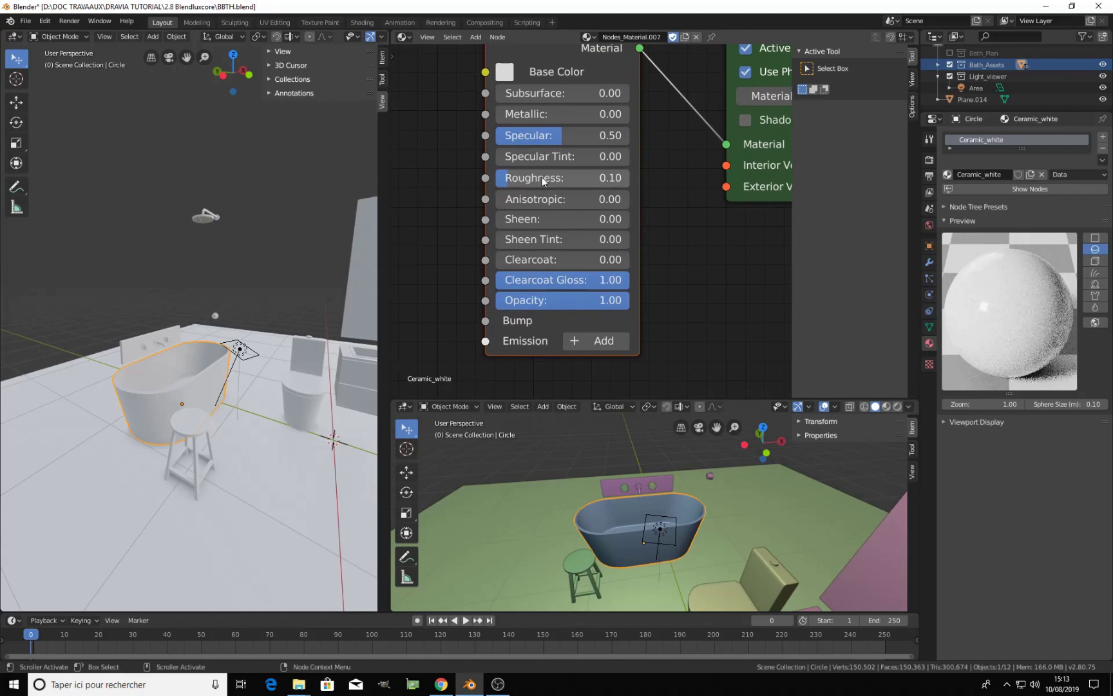
Assign the existing Ceramic_white material to the toilet
middle_drag(319, 370, 286, 393)
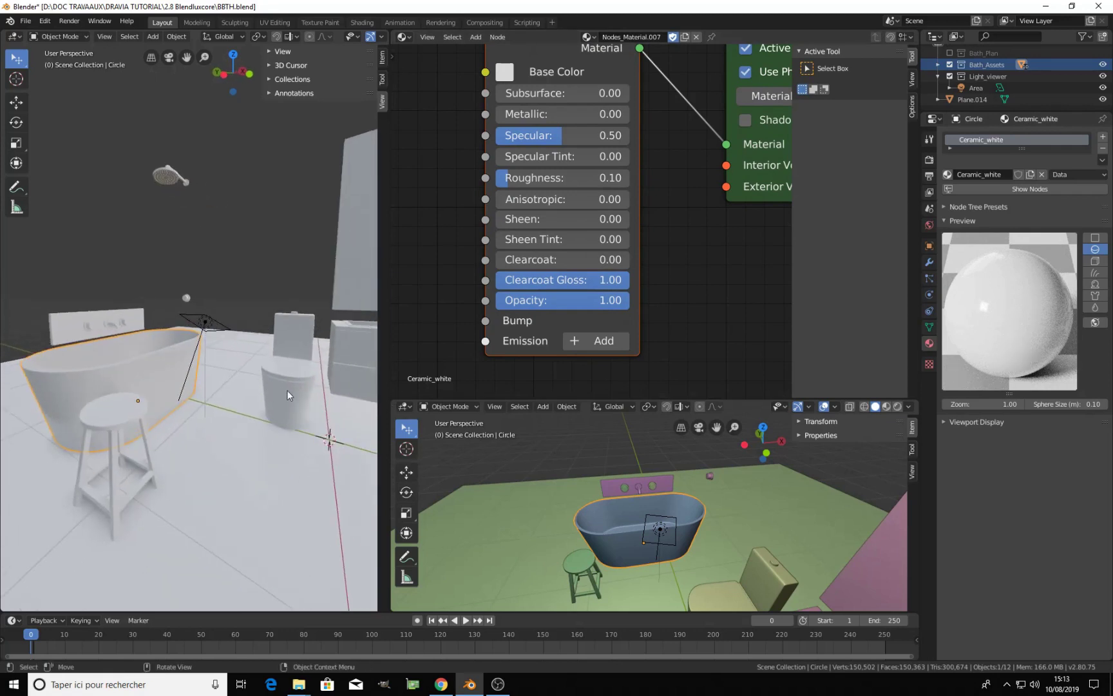
click(287, 389)
click(947, 175)
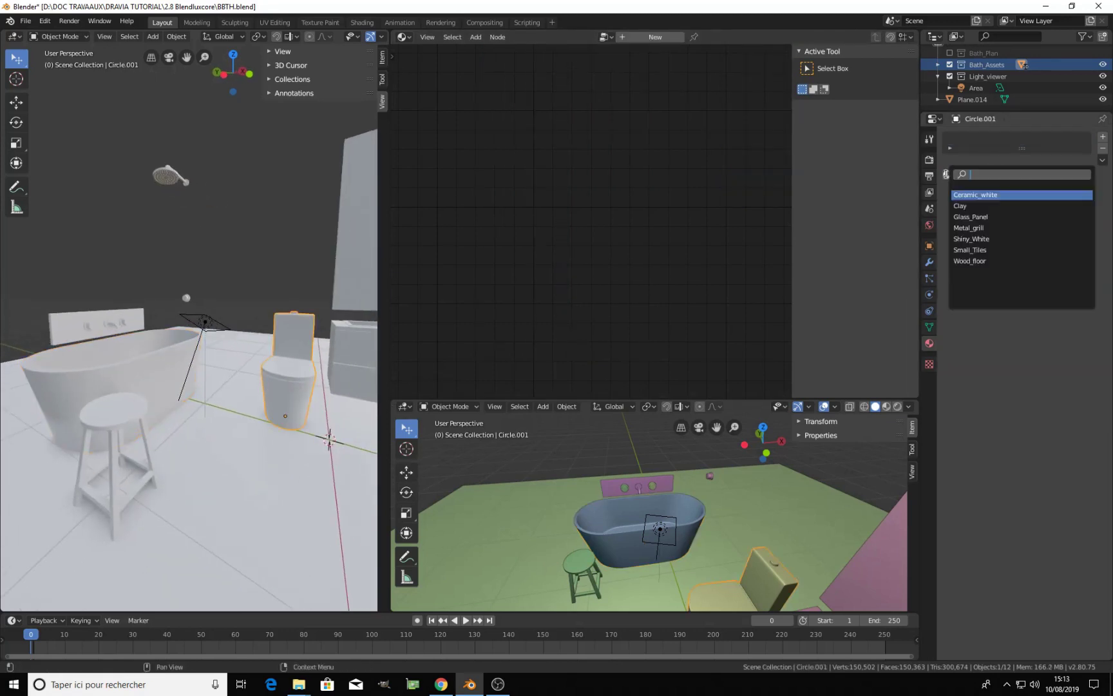
click(973, 197)
Assign the existing Ceramic_white material to the double washbasin set into the vanity cabinet
middle_drag(238, 343, 221, 410)
scroll(201, 424, up, 3)
click(191, 424)
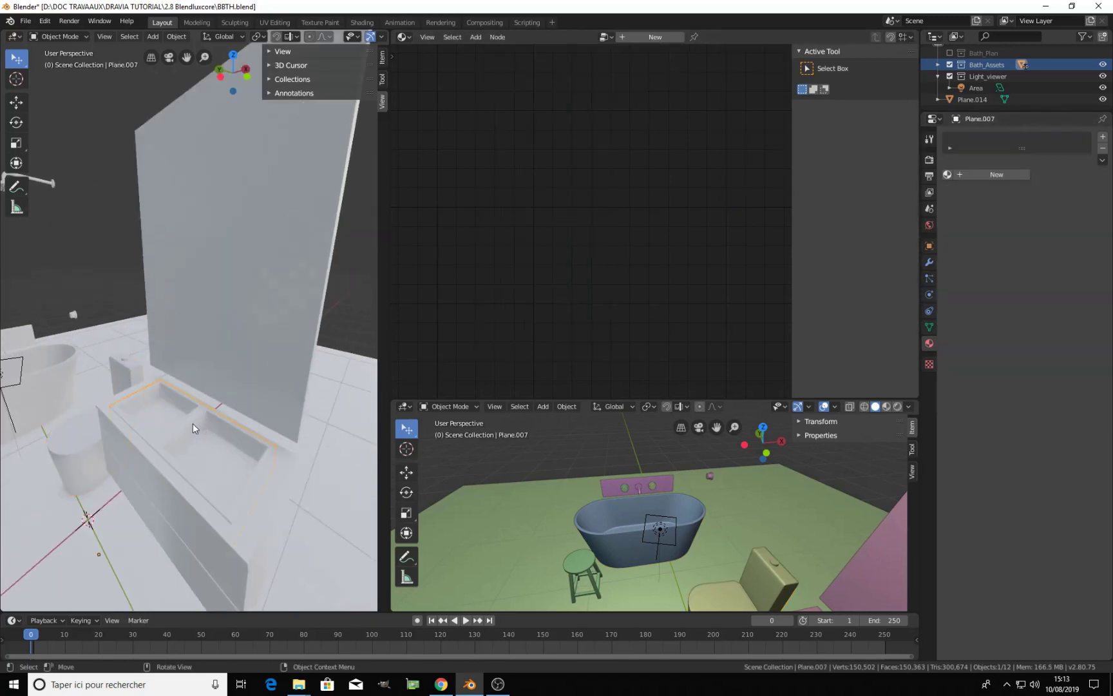
click(946, 176)
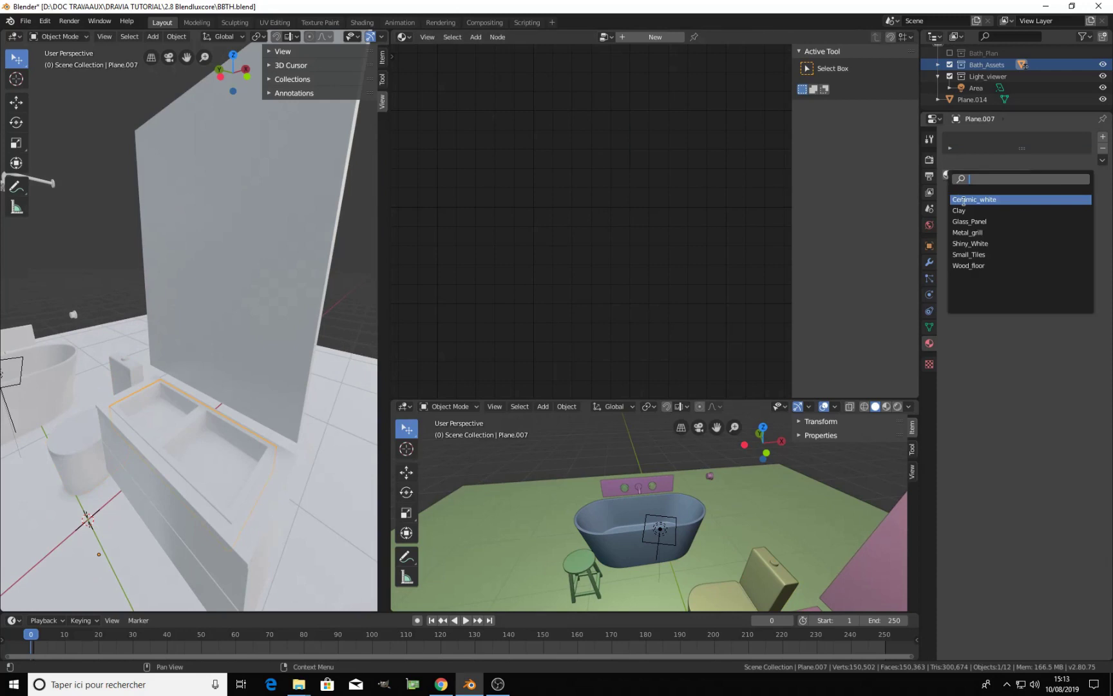
click(964, 200)
Assign the existing Clay material to the vanity cabinet and wall mirror object
middle_drag(350, 318, 110, 345)
click(271, 282)
middle_drag(270, 283, 297, 343)
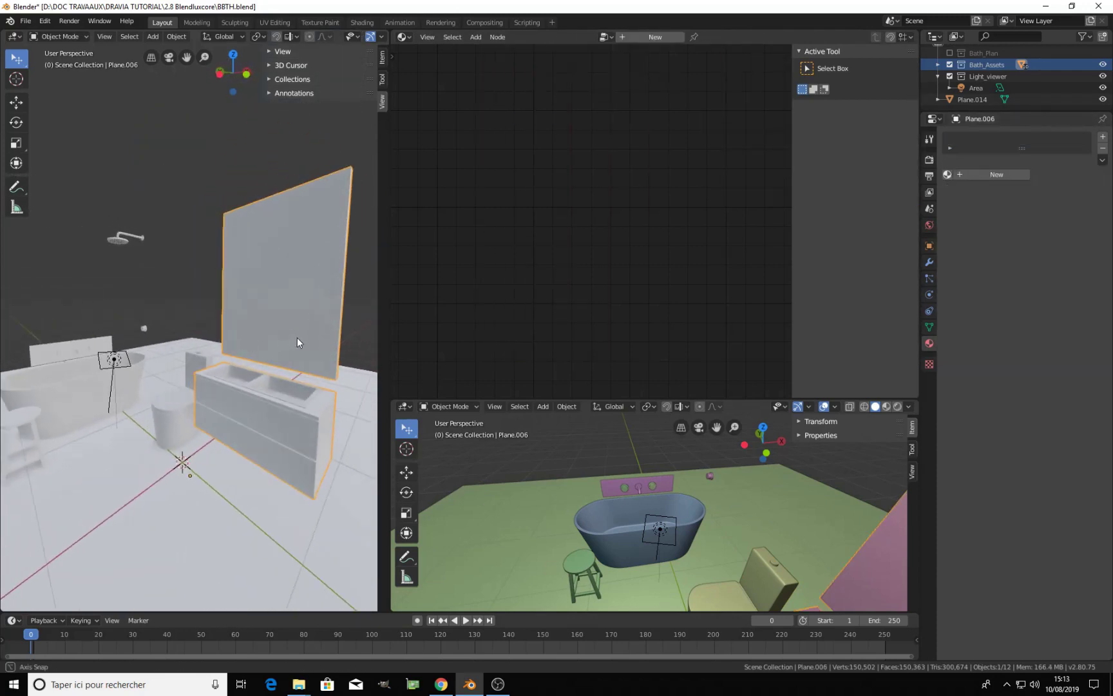
click(947, 174)
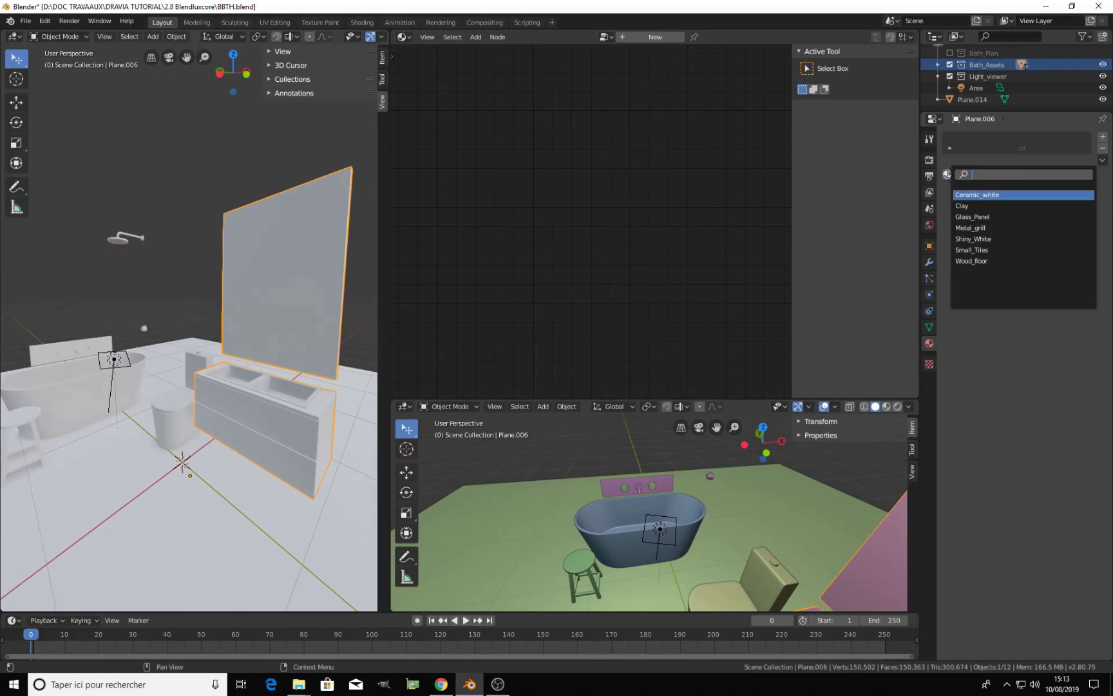
click(967, 204)
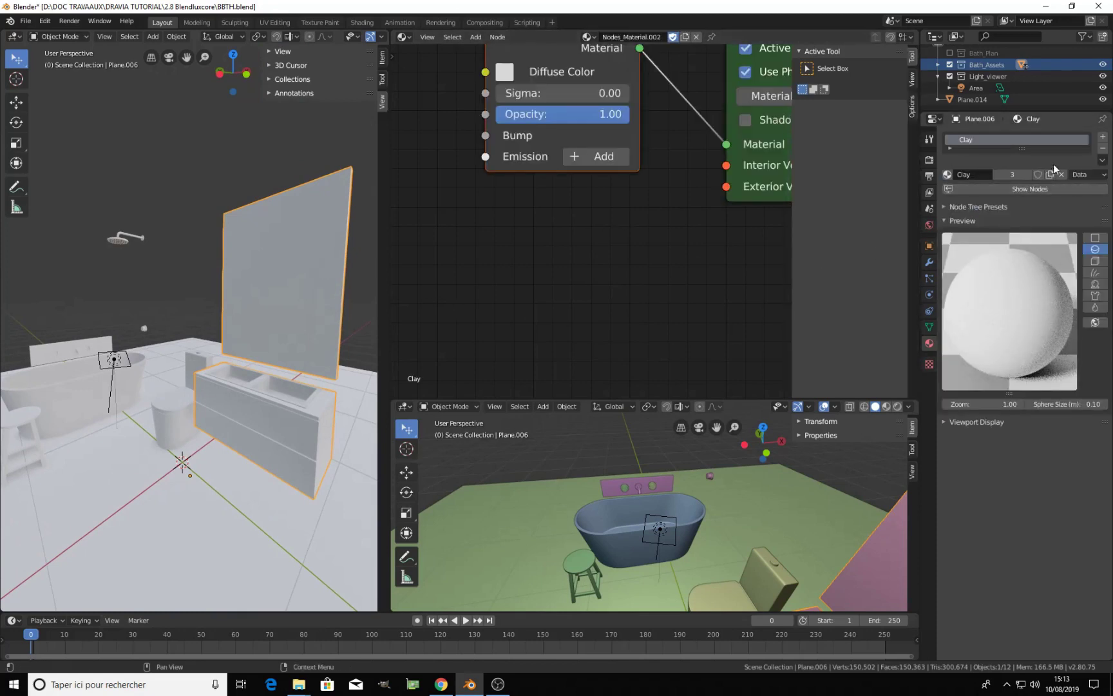
Add a second material slot to the vanity and mirror object with a new material named Mirror
click(1102, 136)
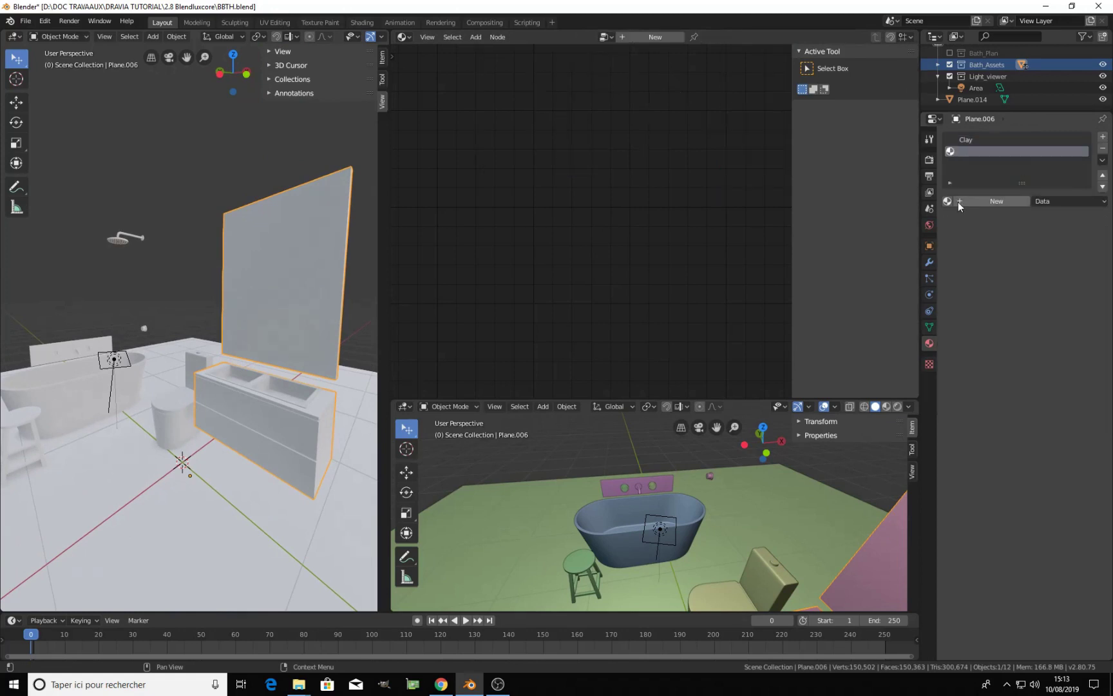
click(992, 200)
double_click(978, 201)
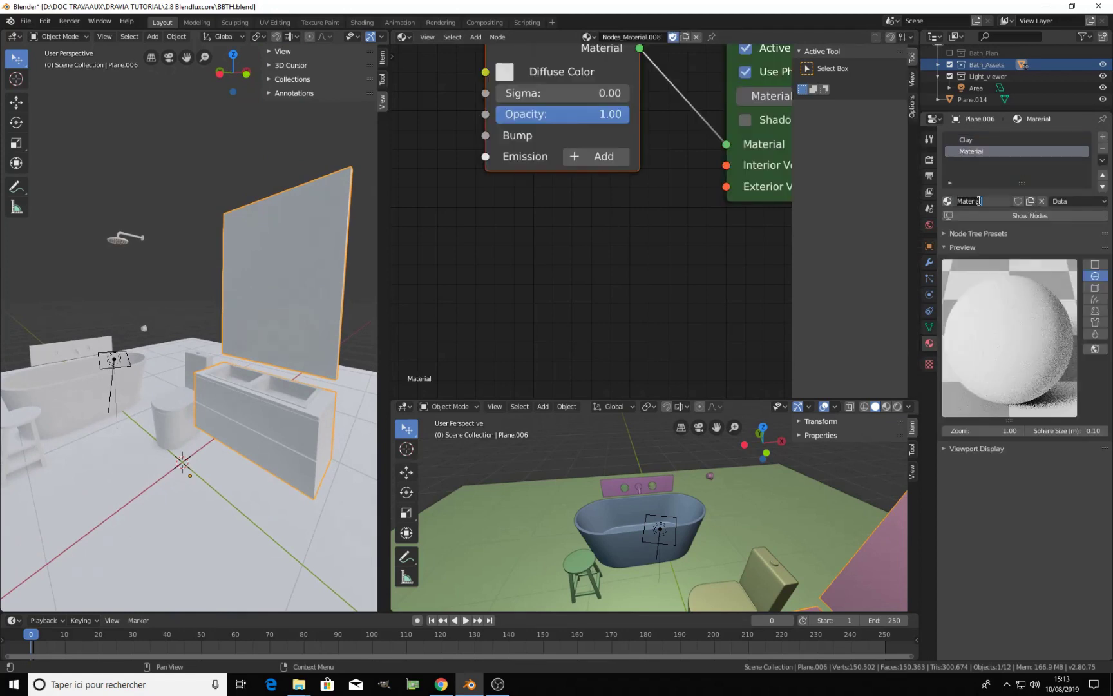
text(Miroor)
key(Return)
click(979, 201)
key(Delete)
key(Return)
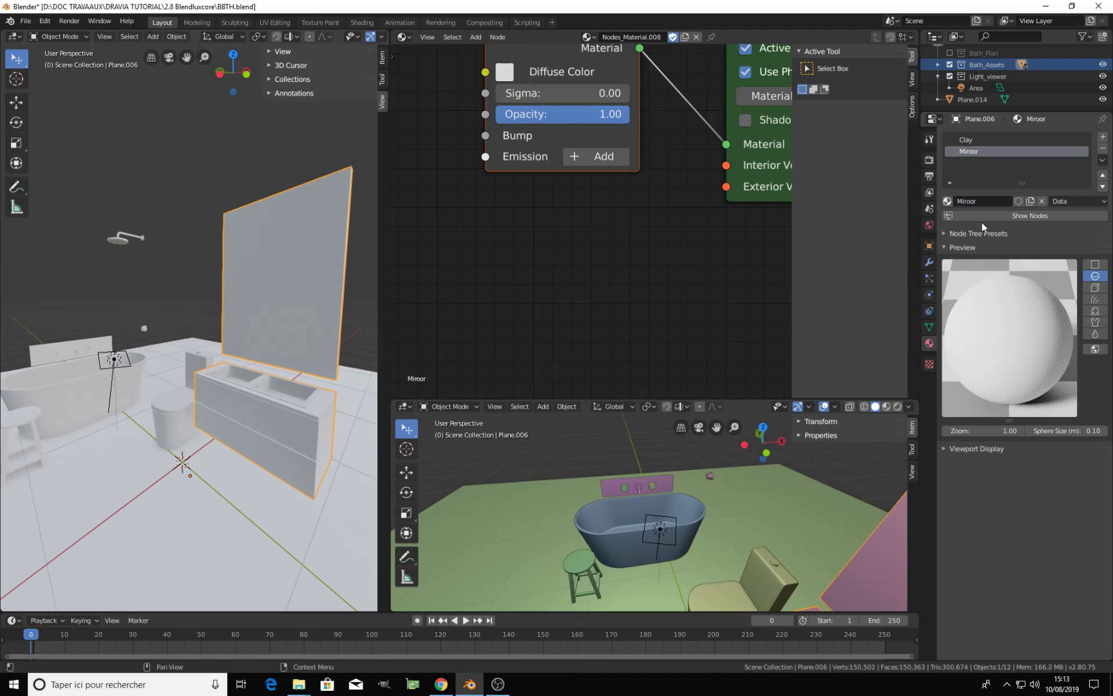
click(970, 201)
key(Delete)
key(Return)
Apply the Mirror node tree preset to the Mirror material and frame its nodes in the node editor
click(959, 247)
click(963, 233)
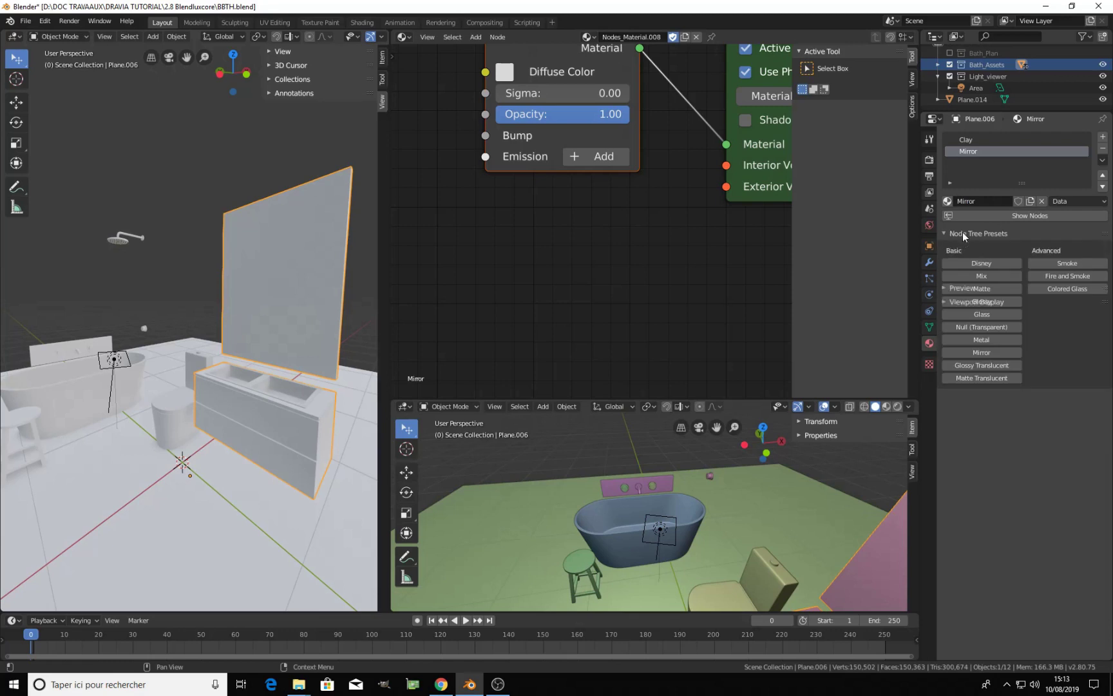
click(981, 353)
key(Home)
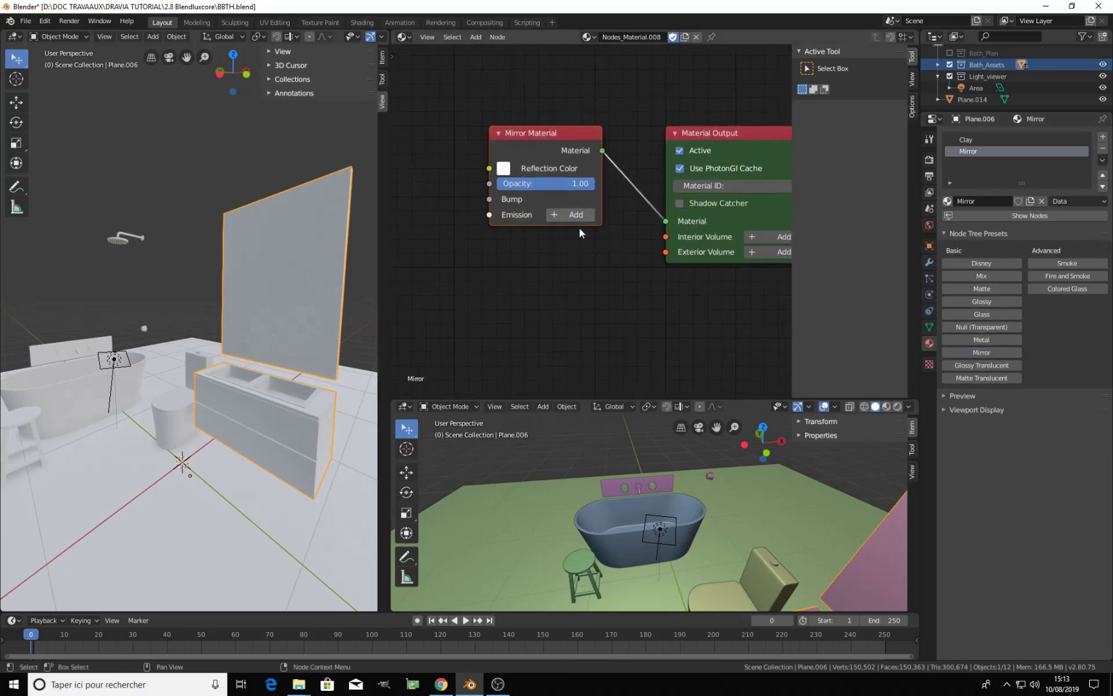
Assign the Mirror material to the large front face of the wall mirror in Edit Mode
key(Tab)
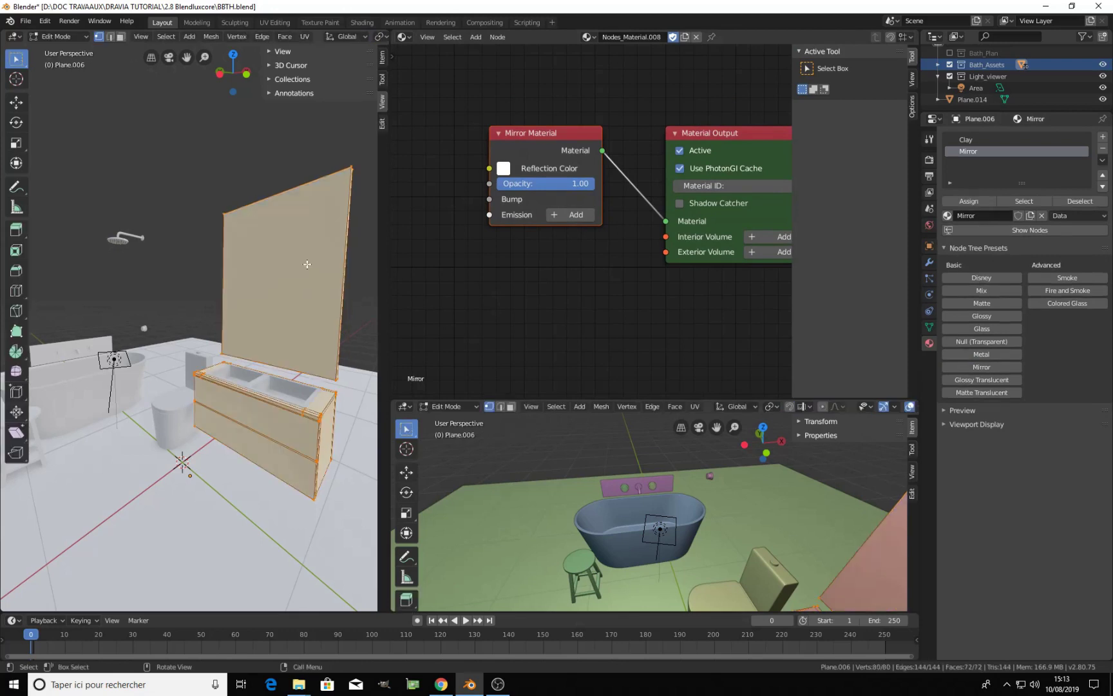
click(302, 263)
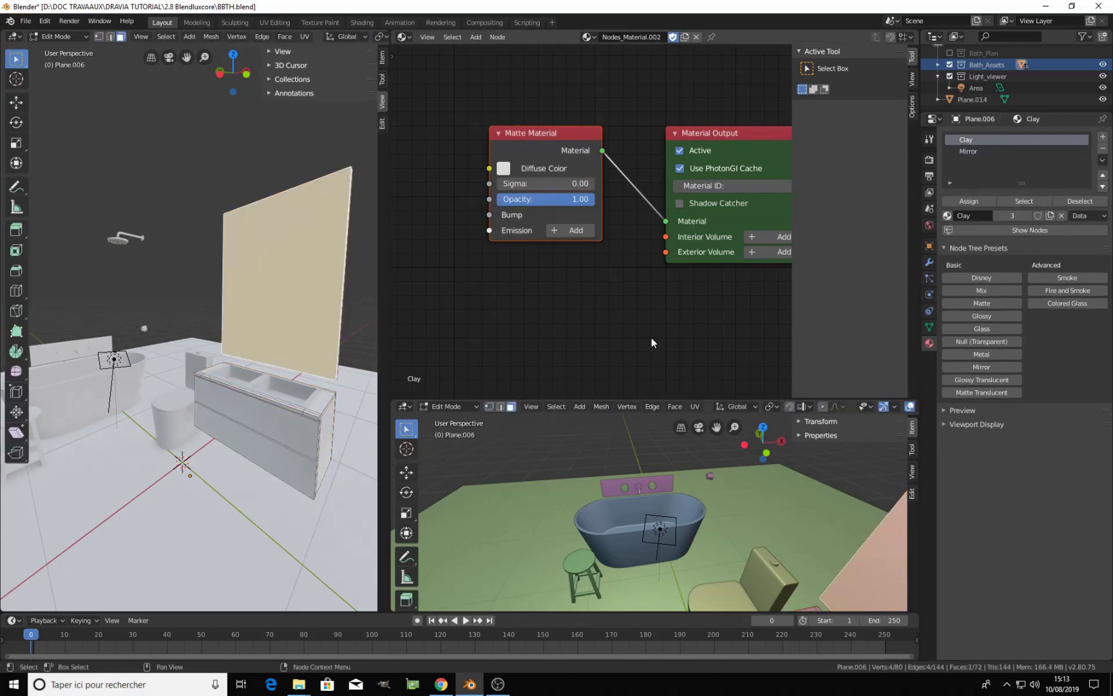
click(970, 200)
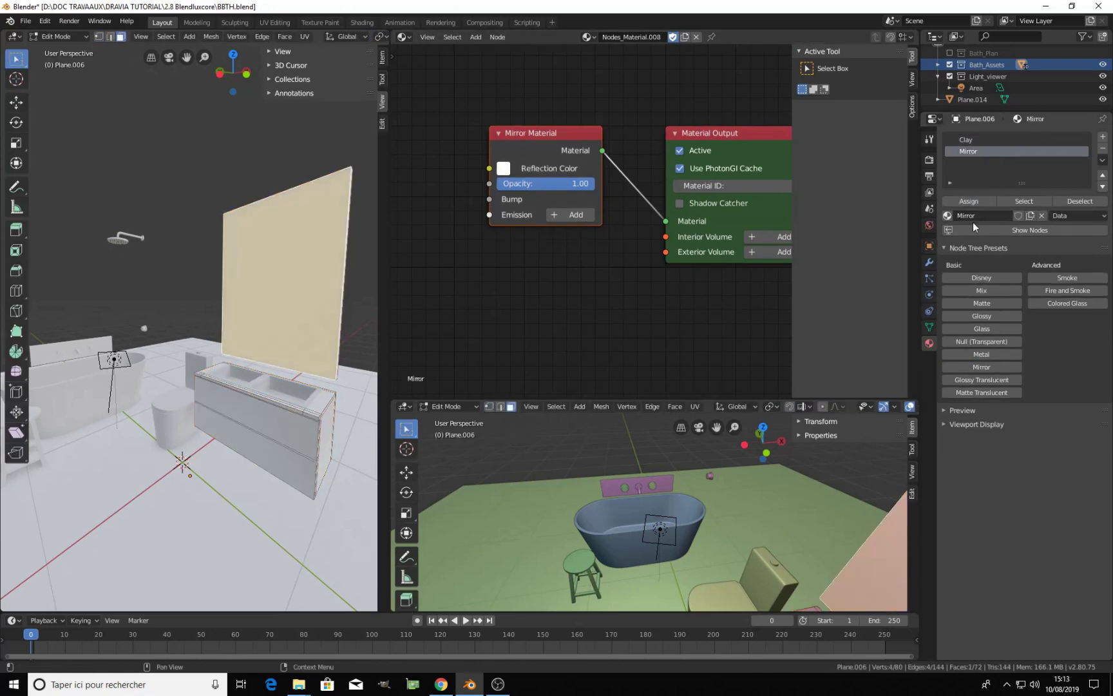
key(Tab)
Create a new material named Copper_Dark on the shower head
scroll(272, 378, down, 3)
middle_drag(272, 378, 305, 390)
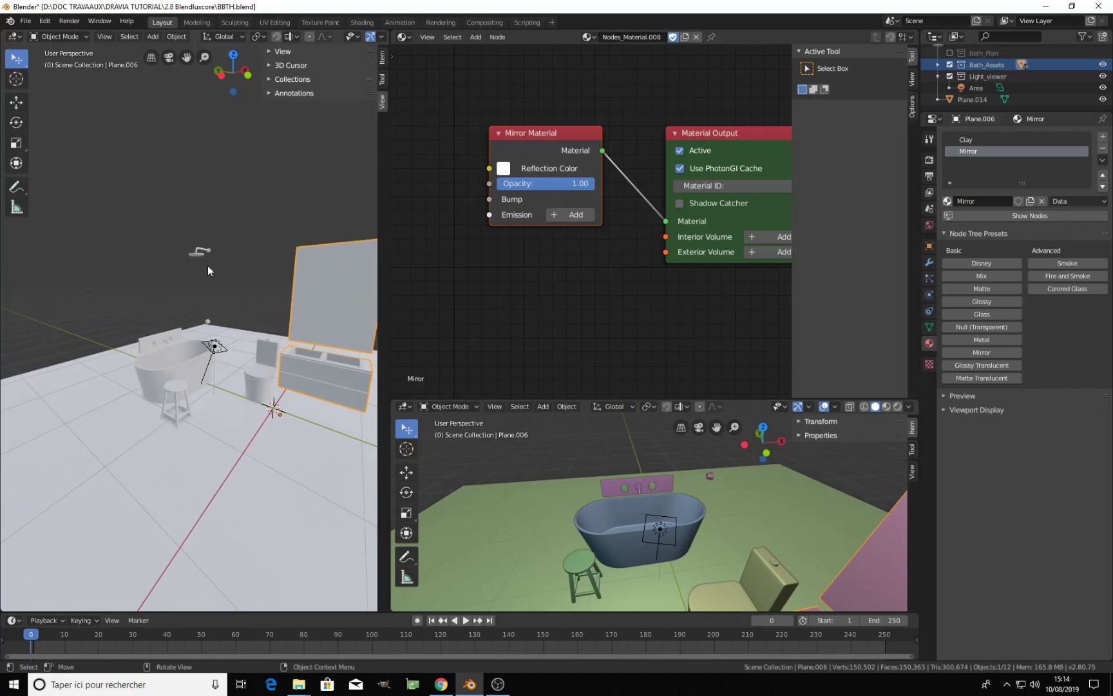
click(200, 254)
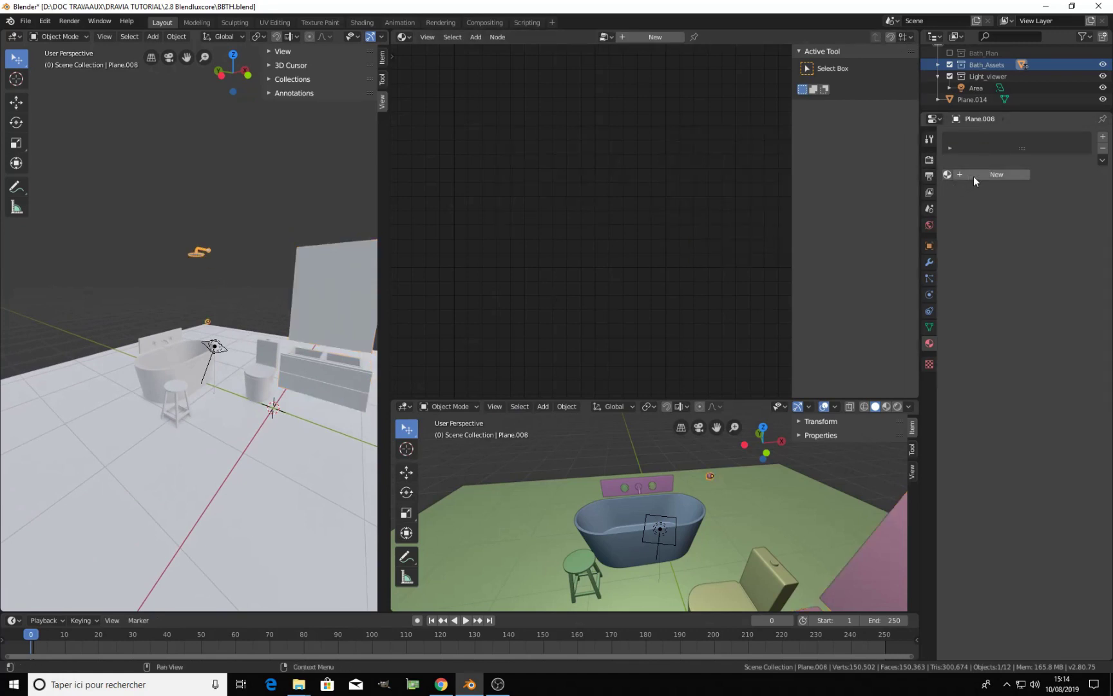
scroll(147, 262, up, 4)
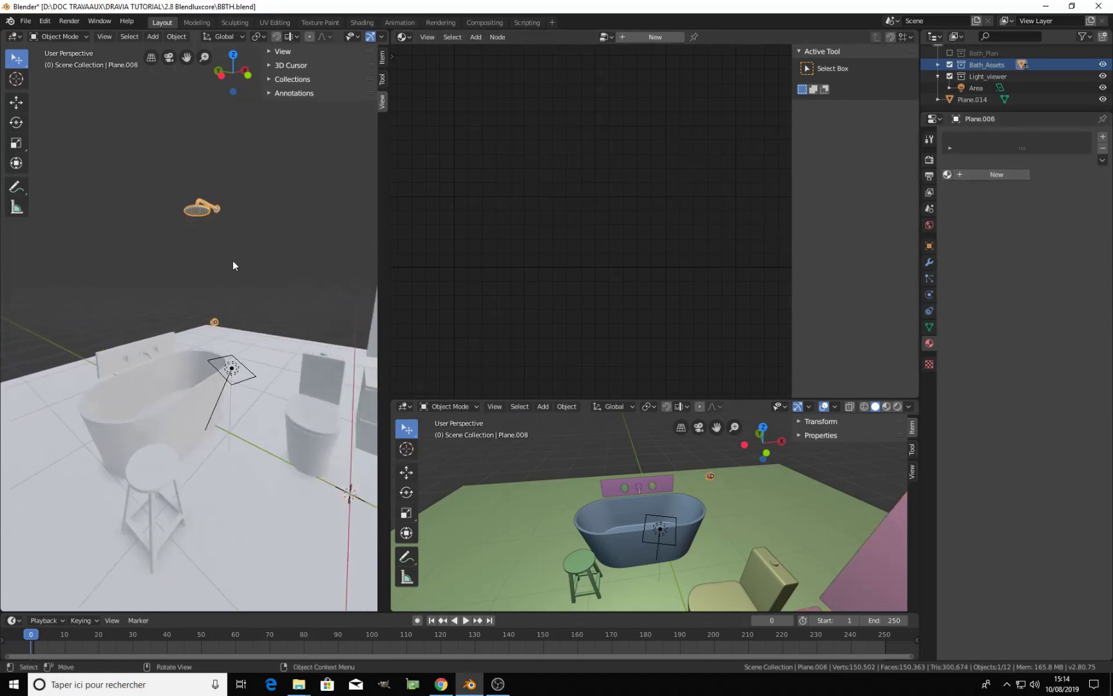
click(991, 179)
double_click(984, 183)
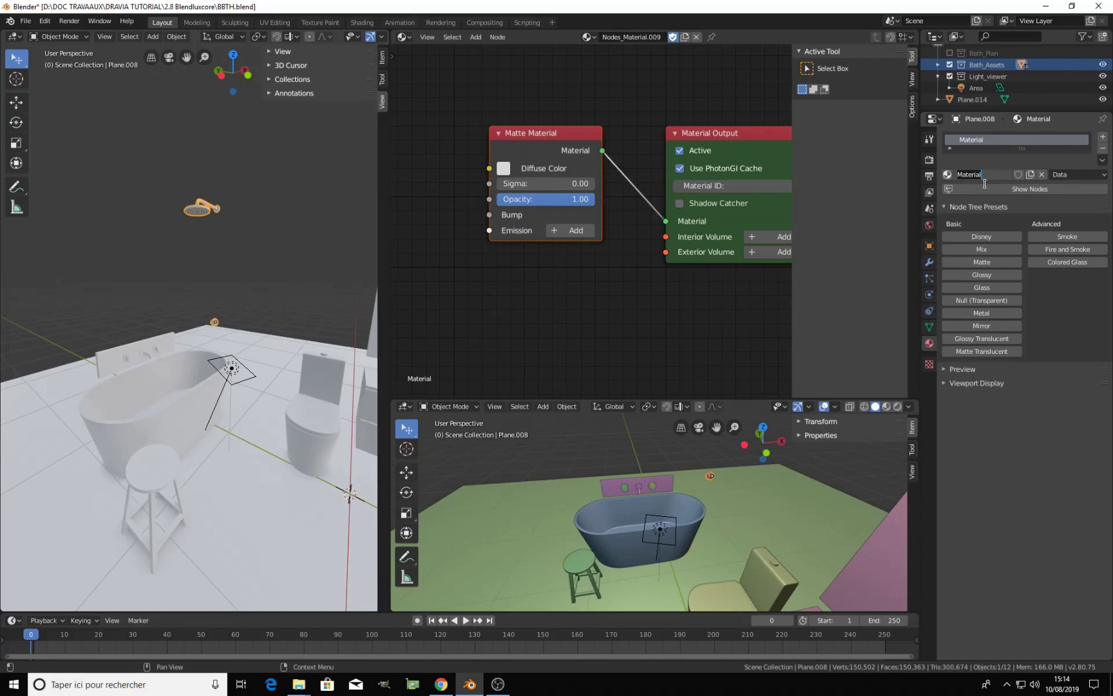
text(D)
key(BackSpace)
key(BackSpace)
key(BackSpace)
text(Copper_Dark)
key(Return)
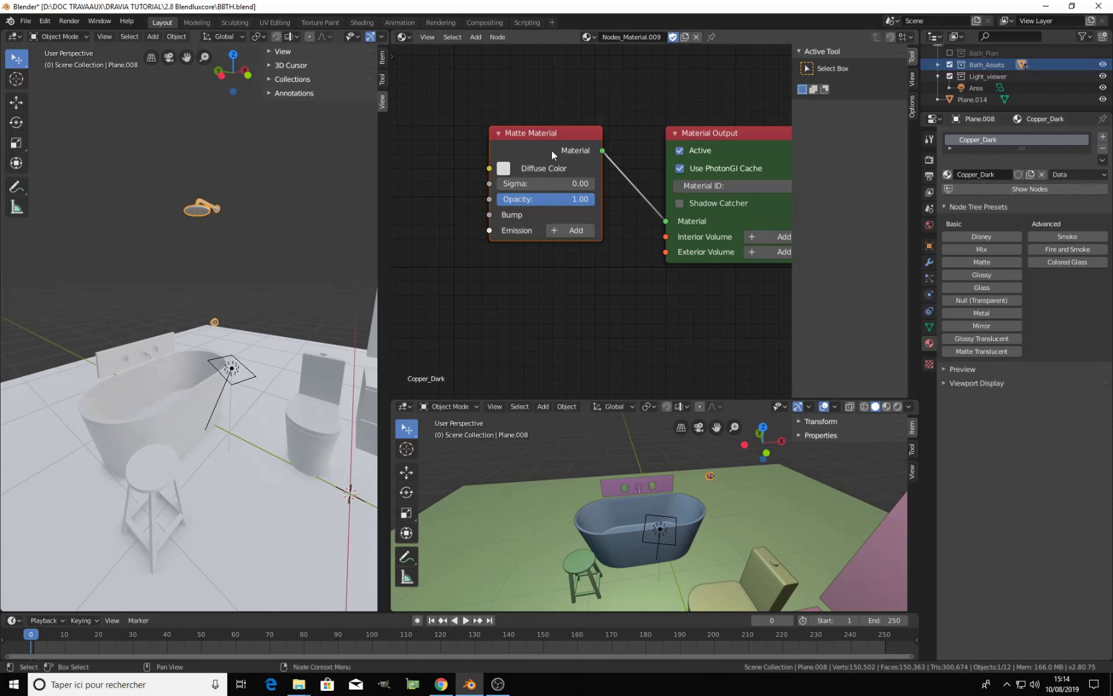
Apply the Metal node tree preset to Copper_Dark and give it a darkened copper colour with hue 0.040 and saturation 0.288
click(980, 315)
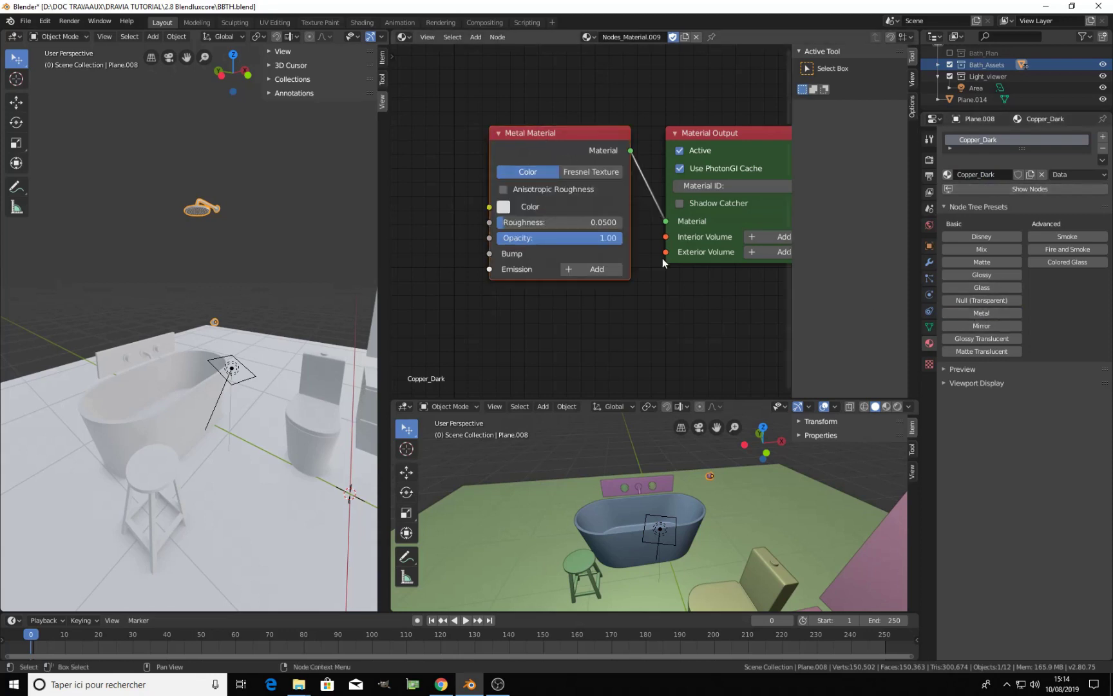
click(503, 207)
drag(551, 278, 552, 283)
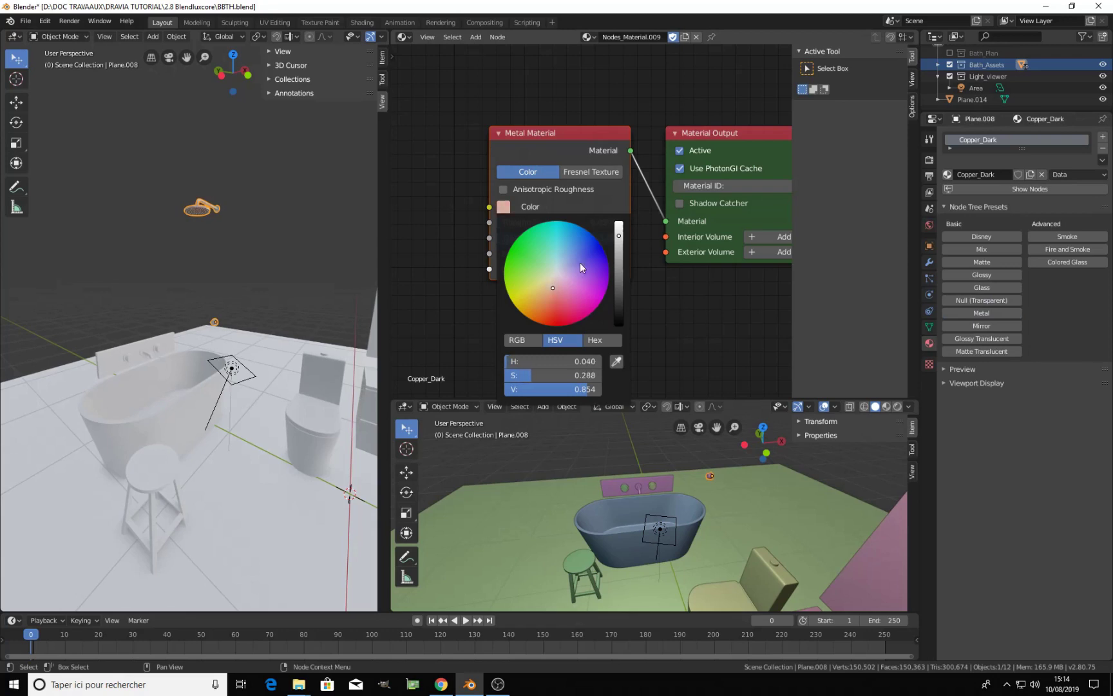
drag(617, 241, 618, 248)
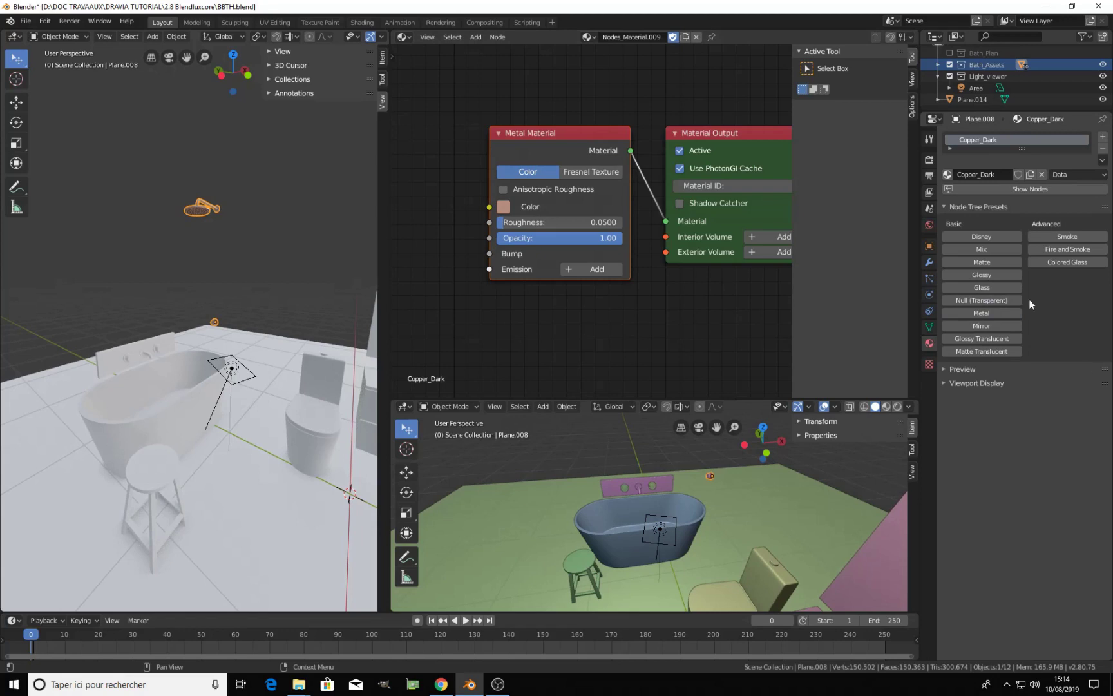
Display the Copper_Dark preview sphere and set the metal roughness to 0.02
click(966, 207)
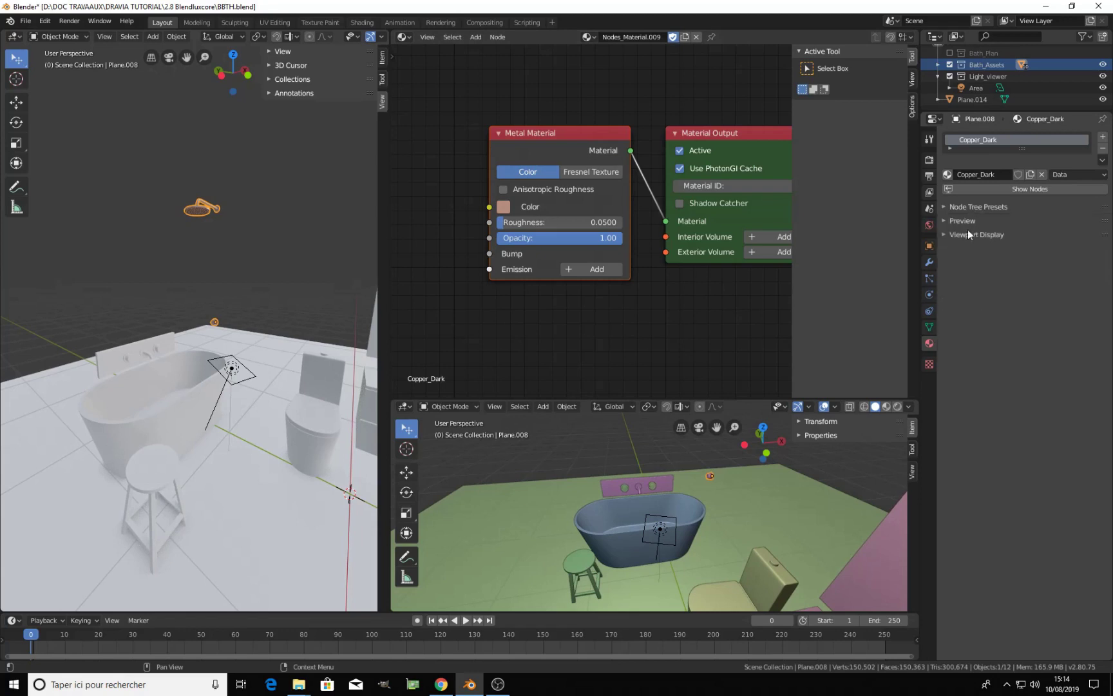
click(966, 220)
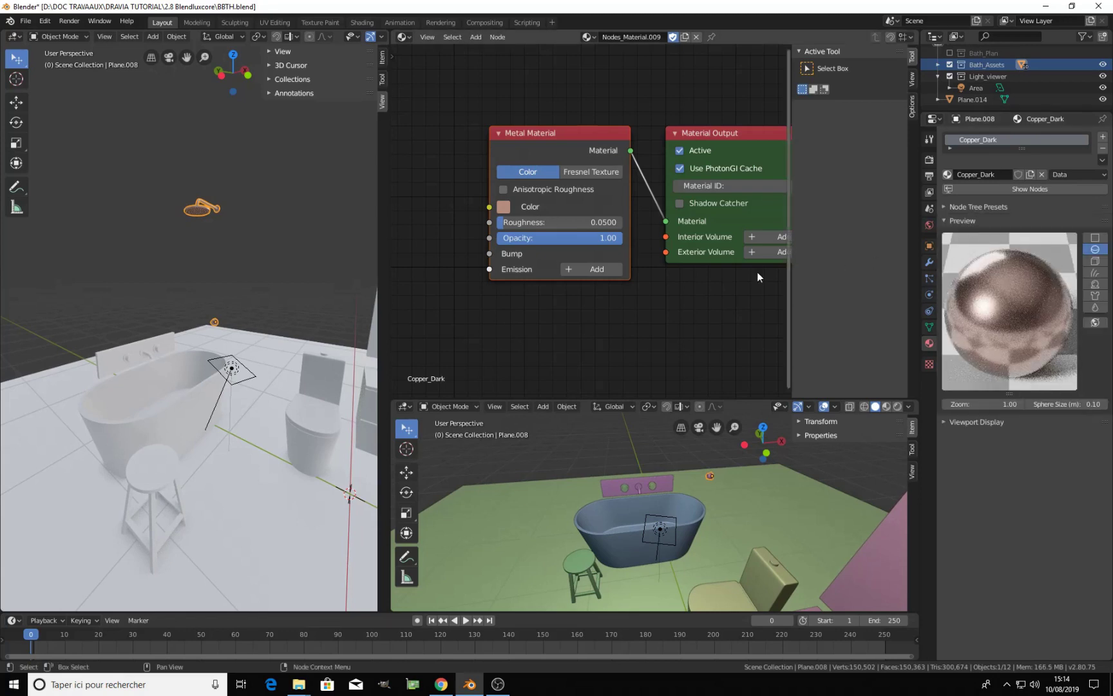
click(580, 223)
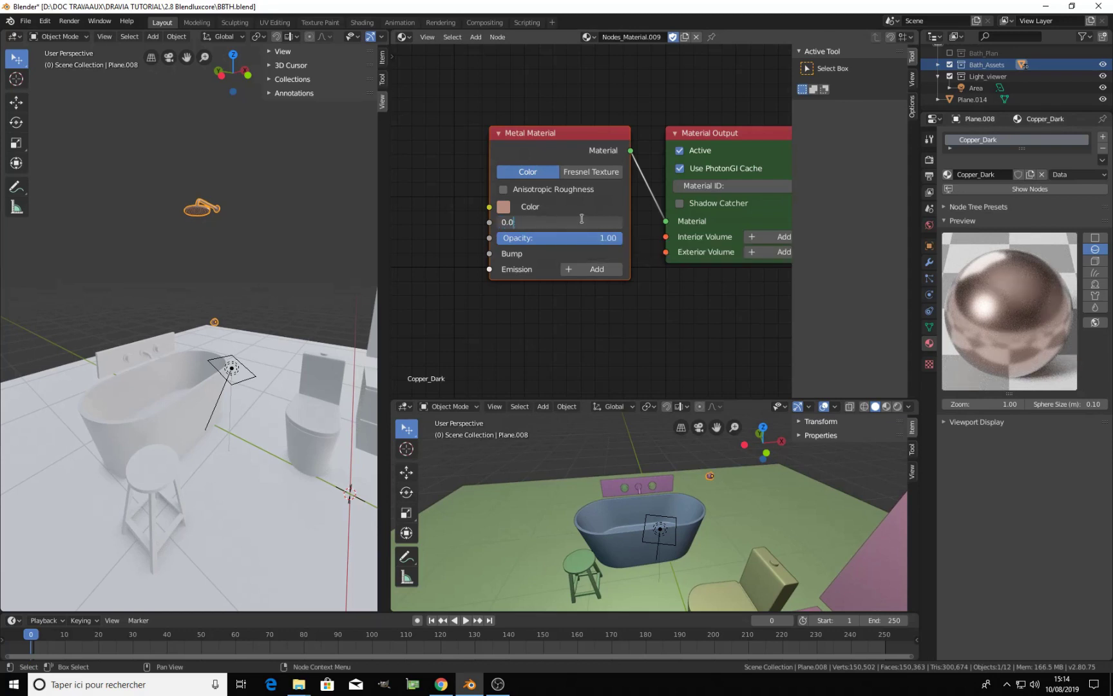
text(2)
key(Return)
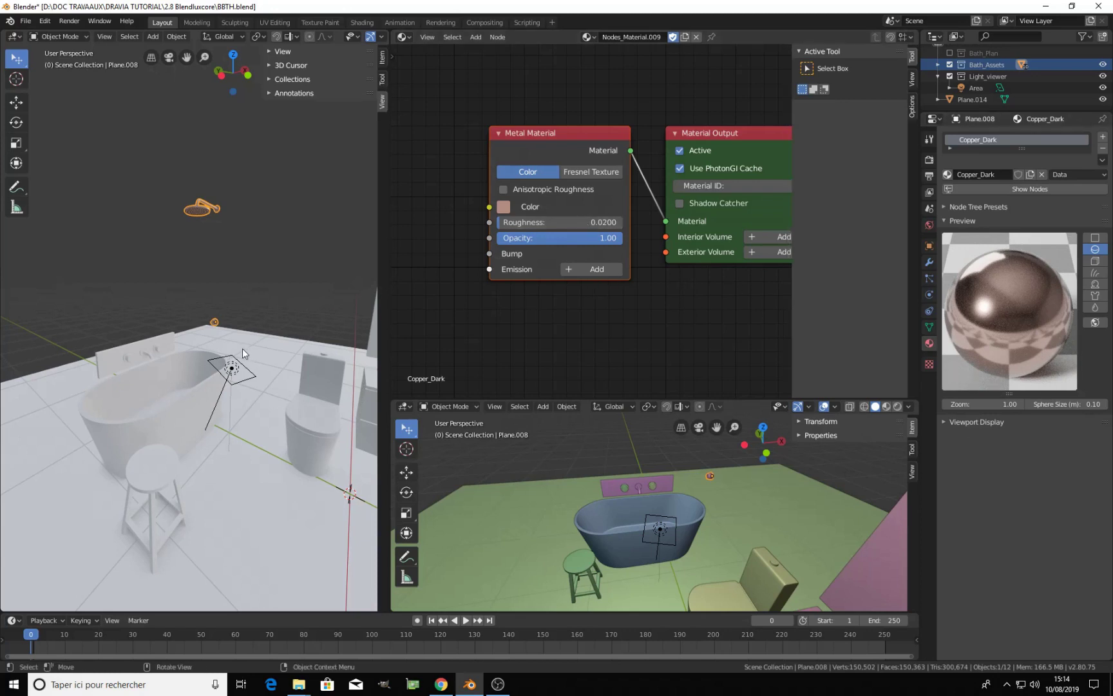
Assign the existing Copper_Dark material to the bathtub's spout on the wall panel
scroll(144, 365, up, 4)
click(119, 372)
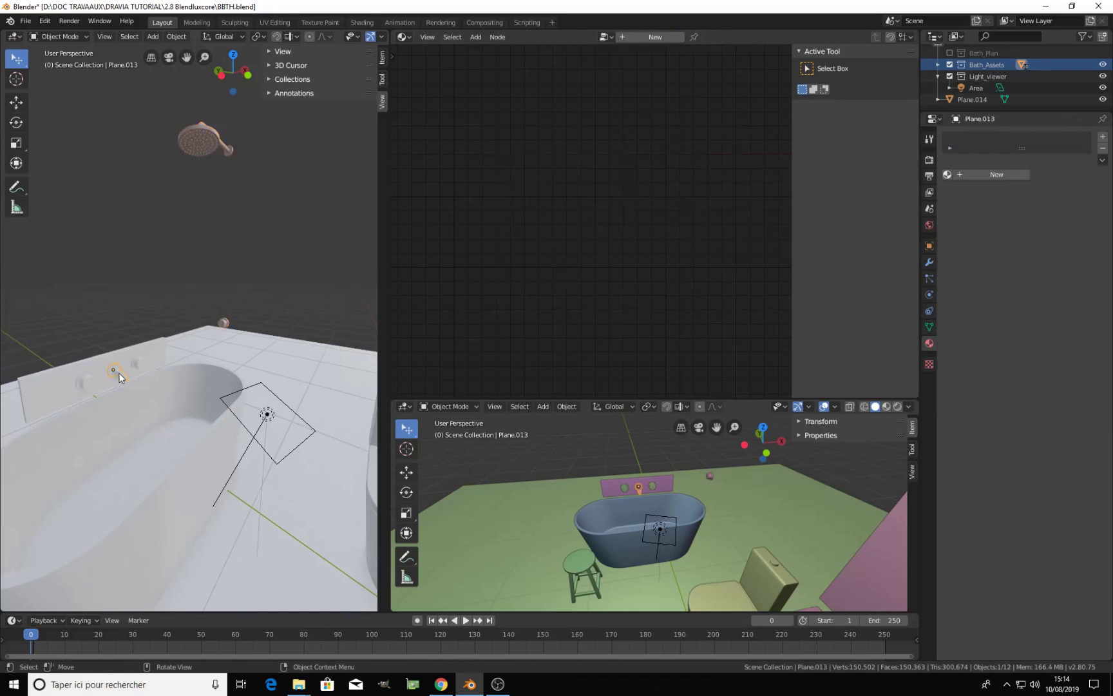
click(947, 175)
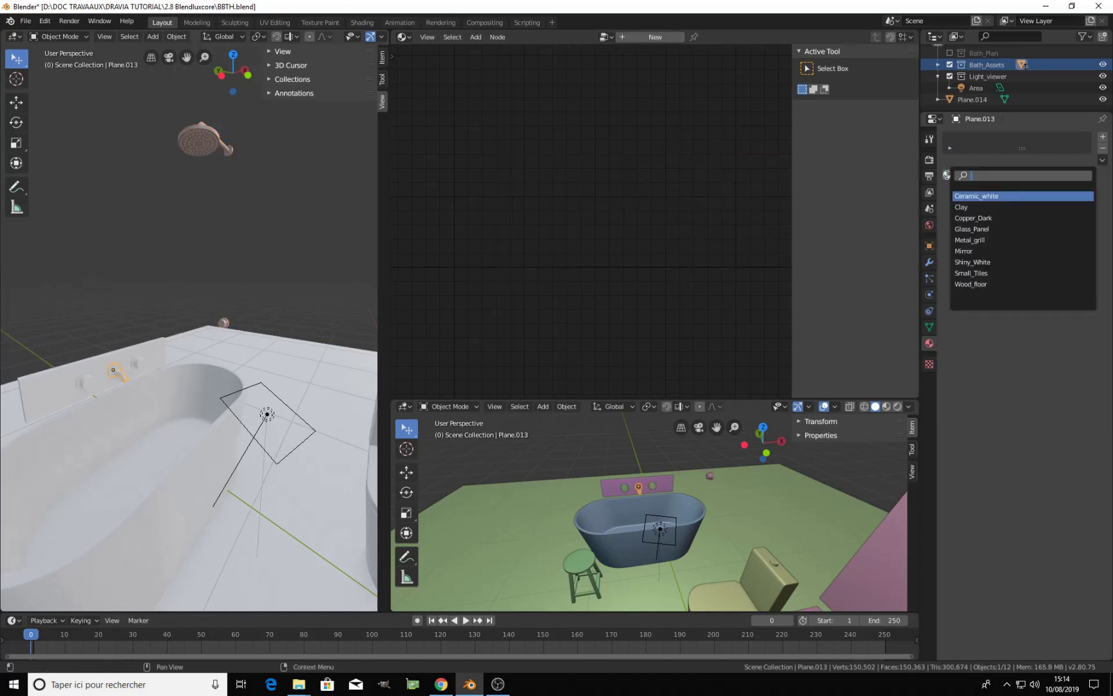
click(968, 218)
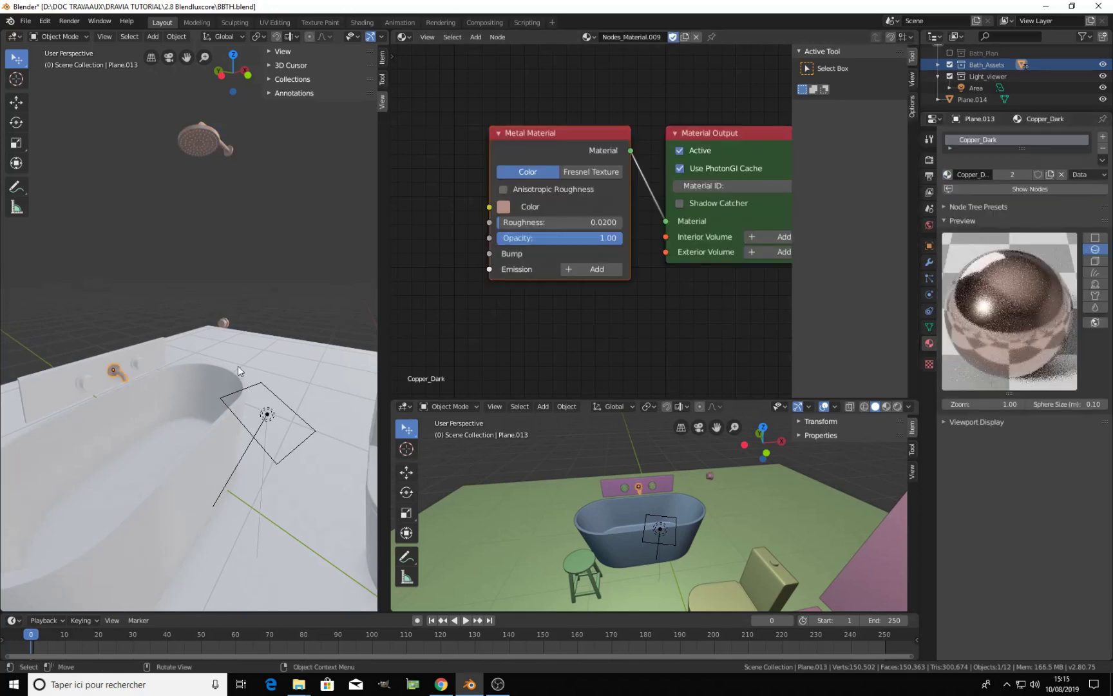
Link the shower head's Copper_Dark material to the two tap handles beside the bathtub spout
click(136, 365)
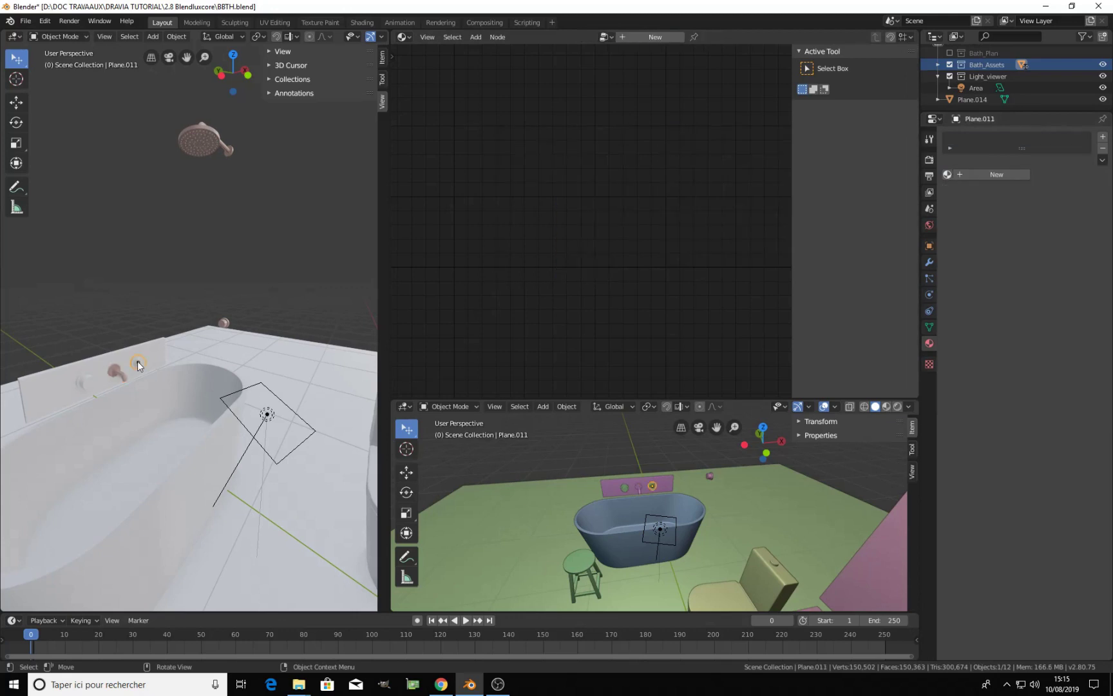
shift+click(89, 379)
shift+click(213, 147)
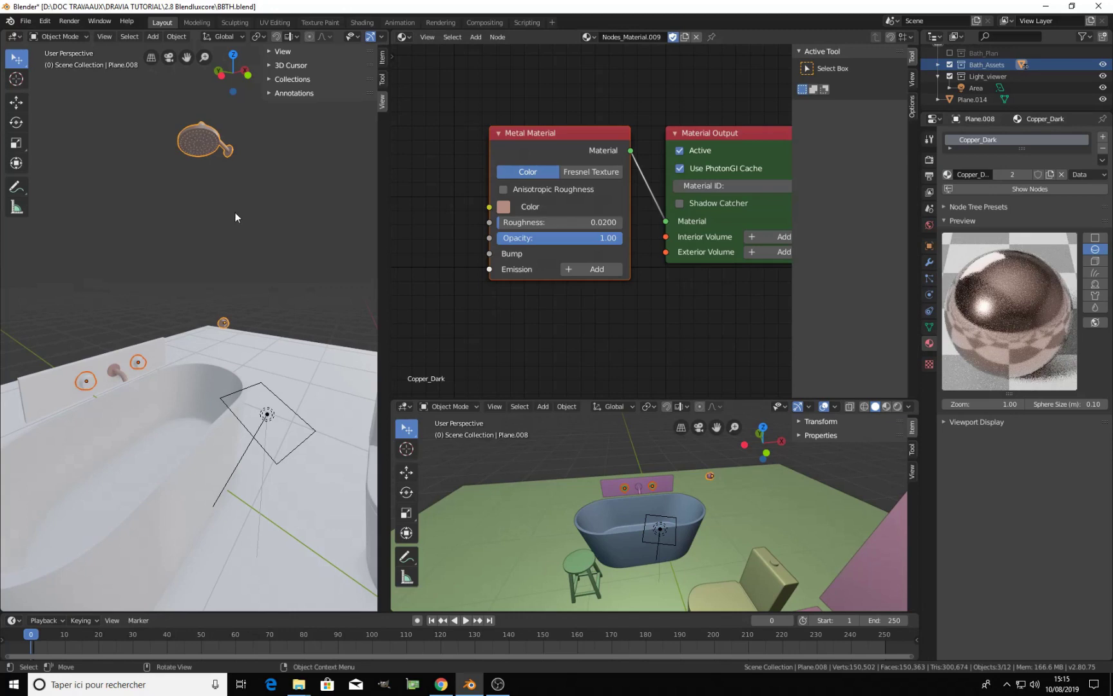
key(ctrl+l)
mouse_move(241, 213)
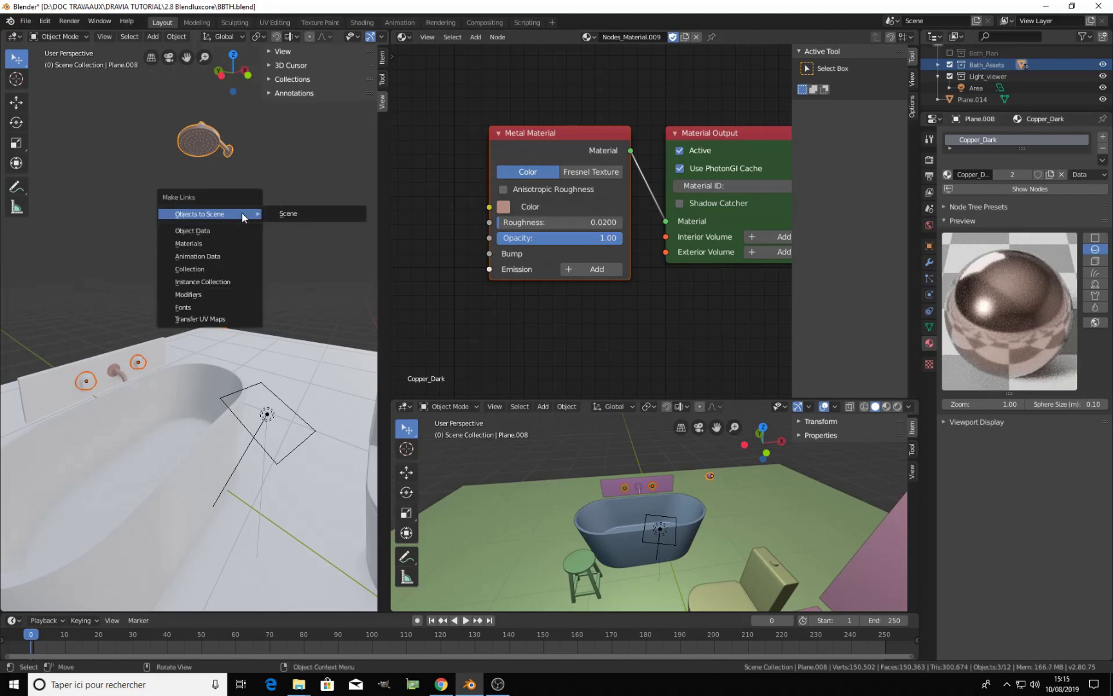
click(230, 244)
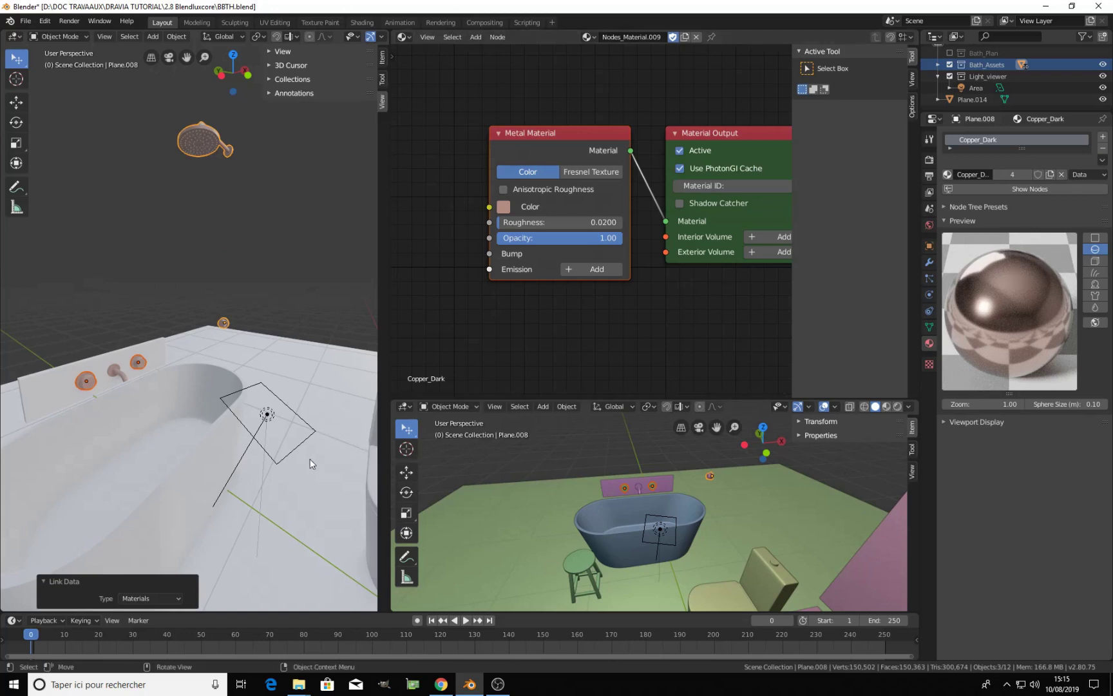
Create a new material for the stool and name it Wood_TAb
scroll(314, 457, down, 5)
mouse_move(302, 454)
middle_down()
mouse_move(284, 451)
mouse_move(273, 467)
mouse_move(295, 443)
middle_up()
scroll(269, 452, up, 4)
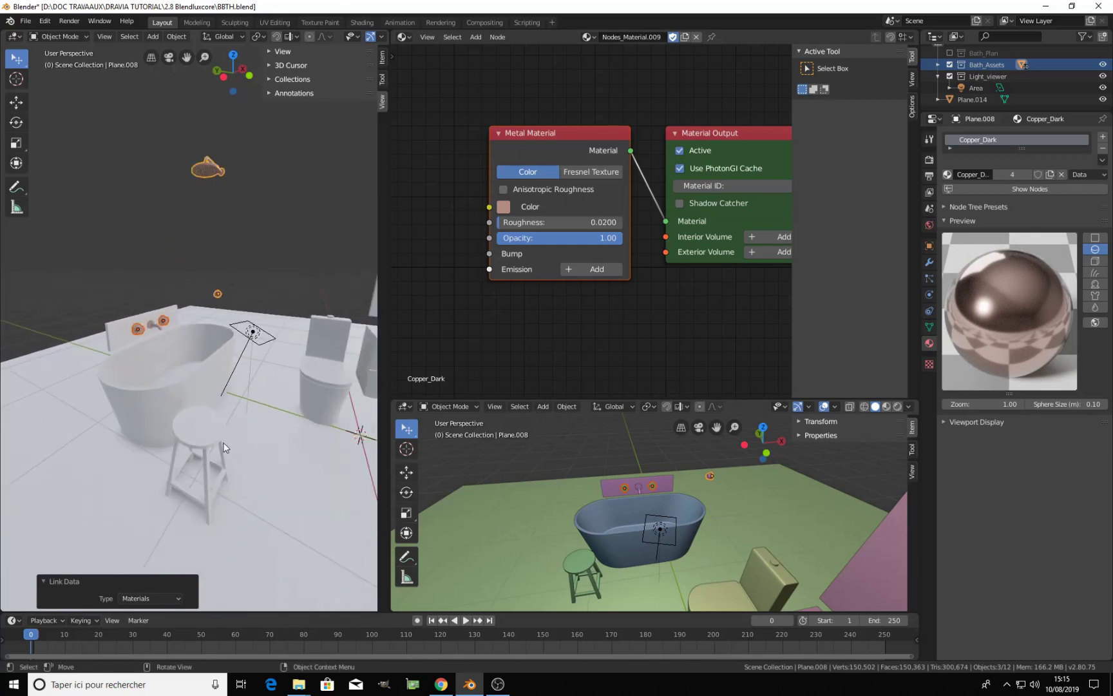
click(202, 429)
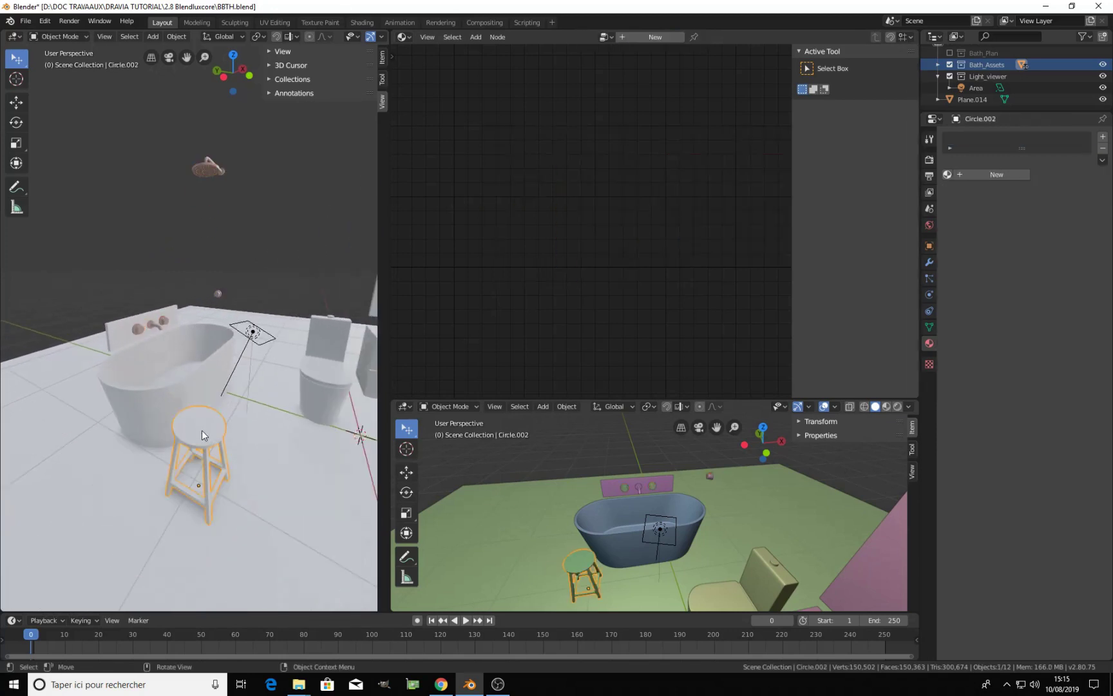
click(988, 175)
click(971, 180)
text(Wood)
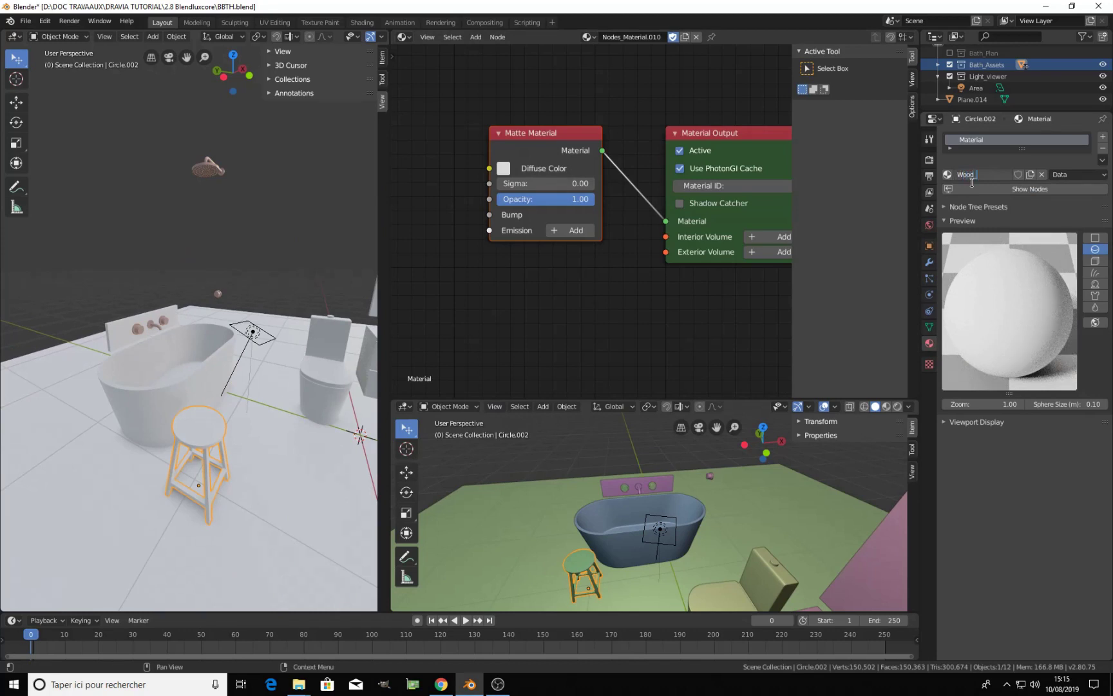
text(_TAb)
key(Return)
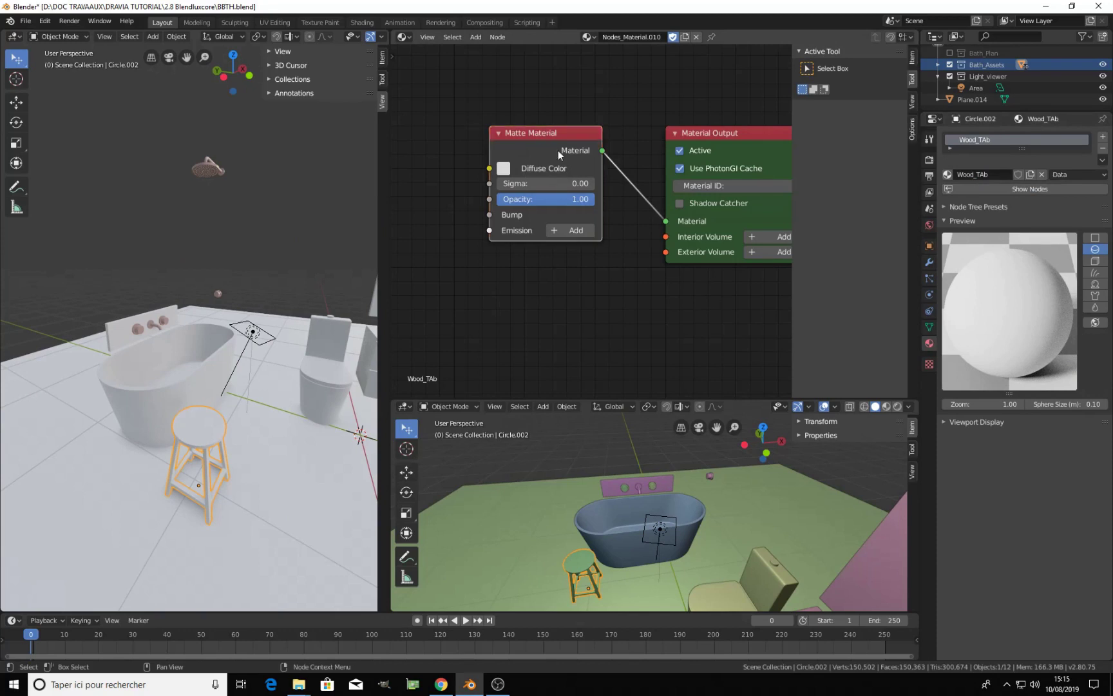
Apply the Disney node tree preset to the Wood_TAb material
click(951, 222)
click(954, 208)
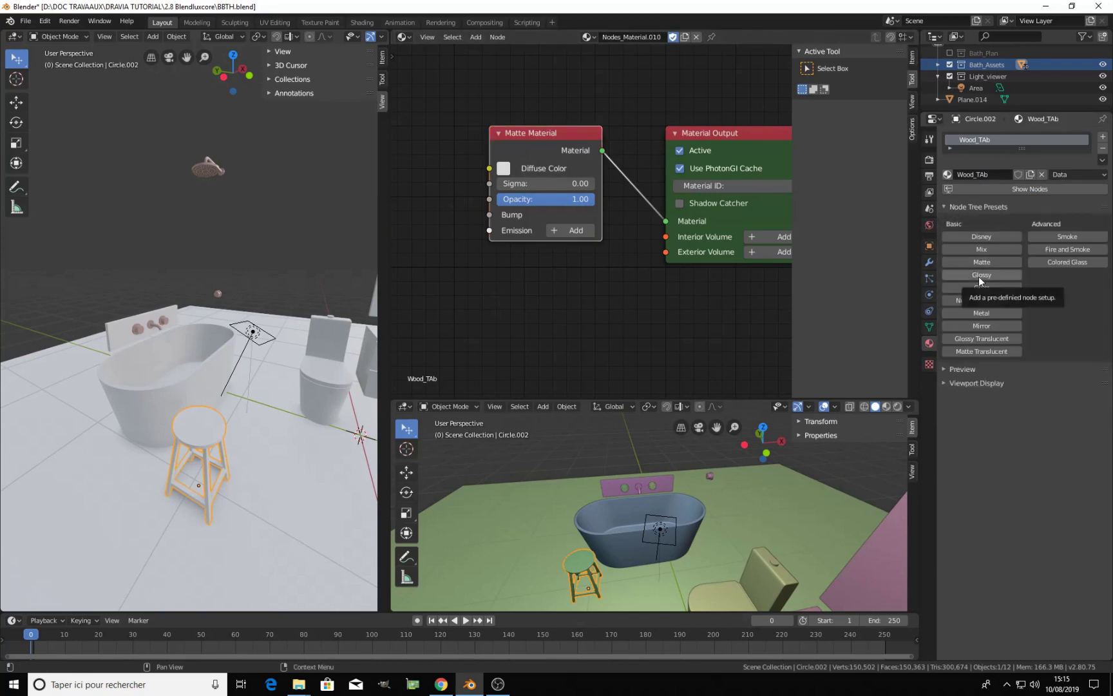
click(989, 238)
middle_drag(573, 233, 646, 212)
scroll(646, 212, down, 1)
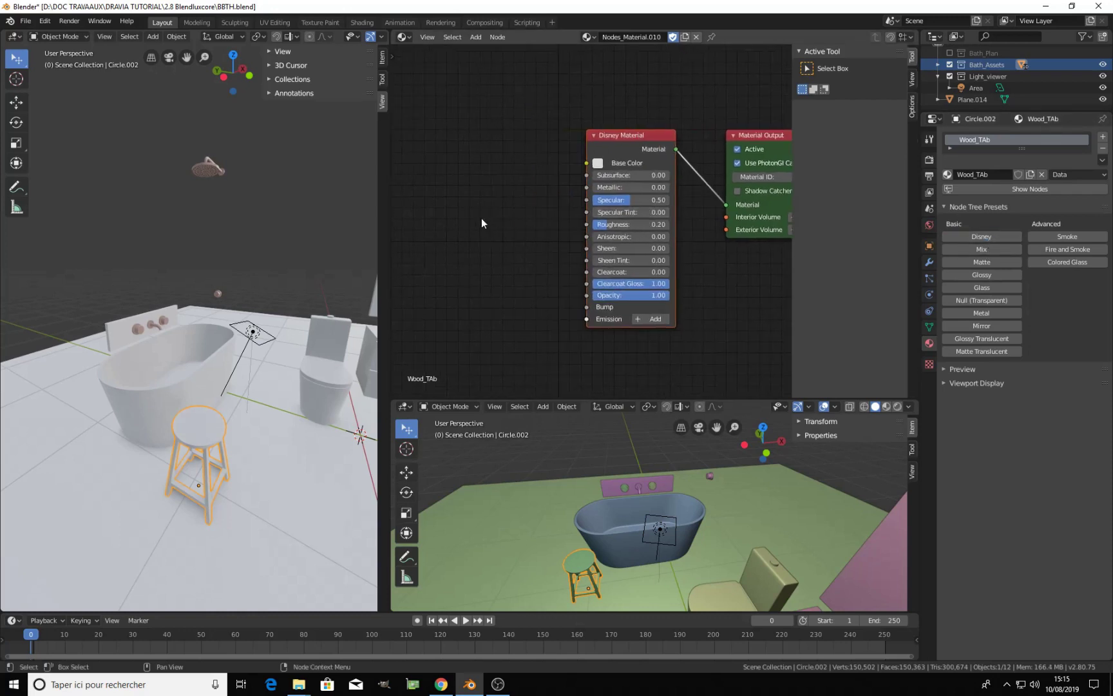
Add an image texture node and connect its colour to the Disney material's Base Color
key(shift+a)
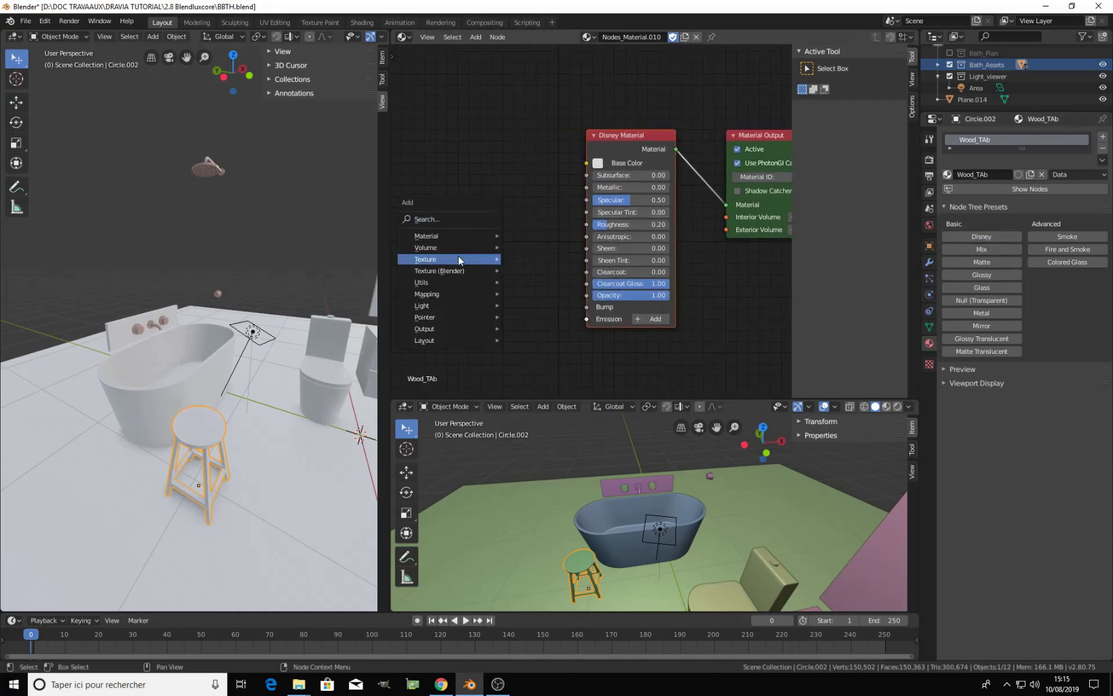
mouse_move(458, 257)
click(566, 271)
click(426, 154)
drag(536, 173, 586, 162)
Load Wood03_col.jpg from the CCO Textures folder into the image texture node
click(469, 286)
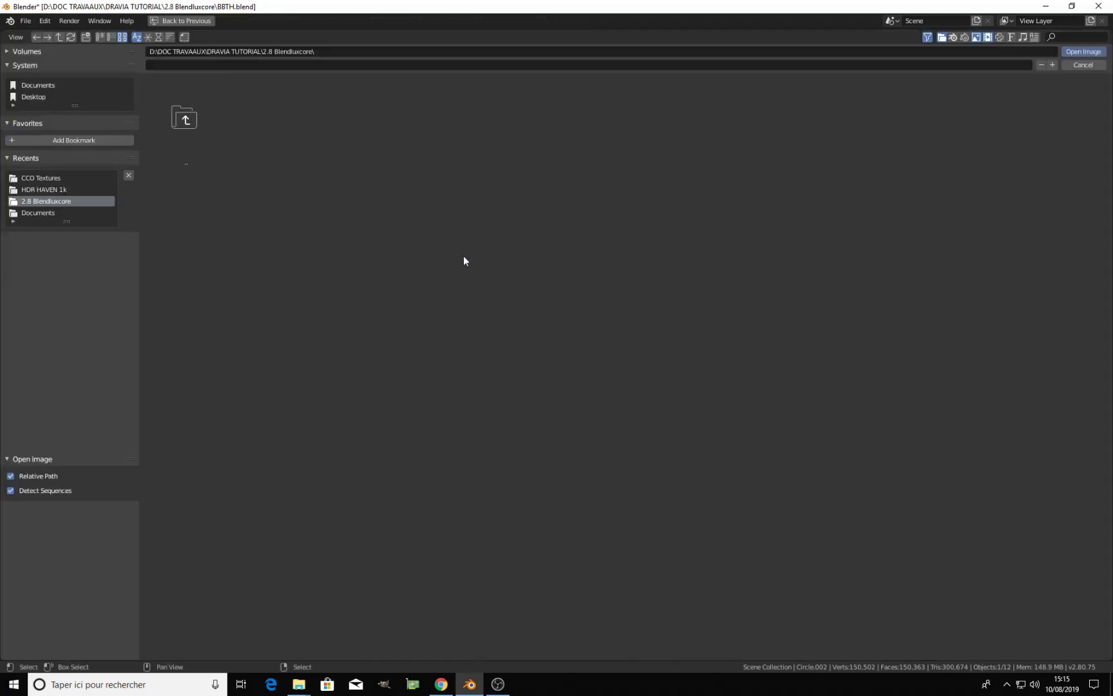
click(52, 178)
scroll(623, 400, down, 15)
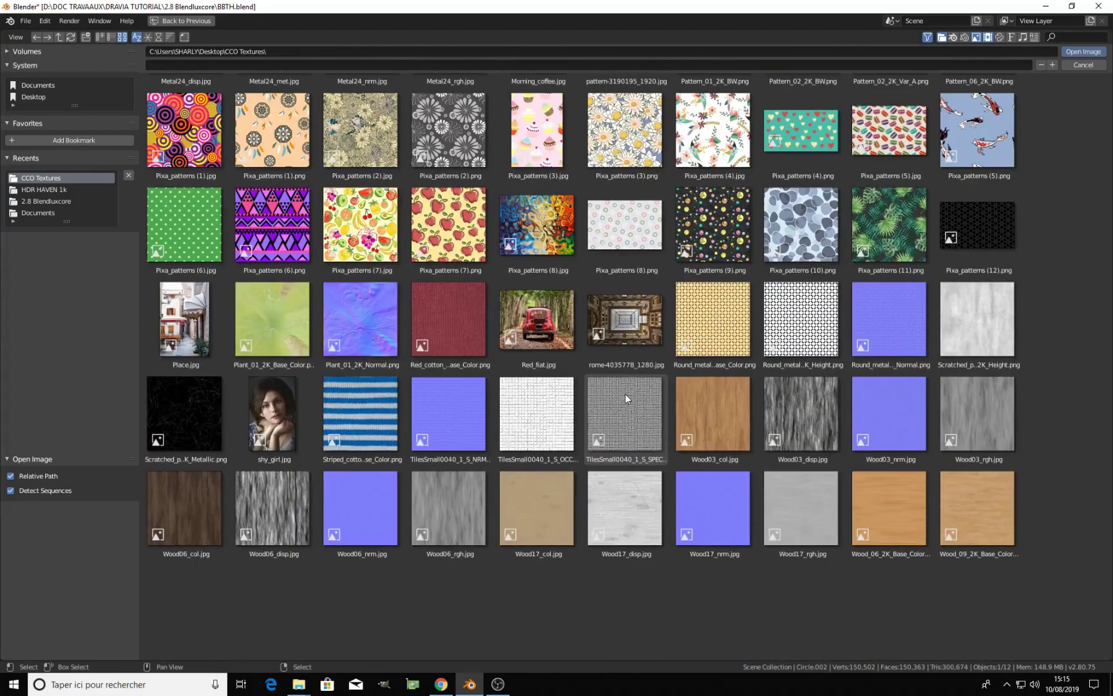
click(721, 404)
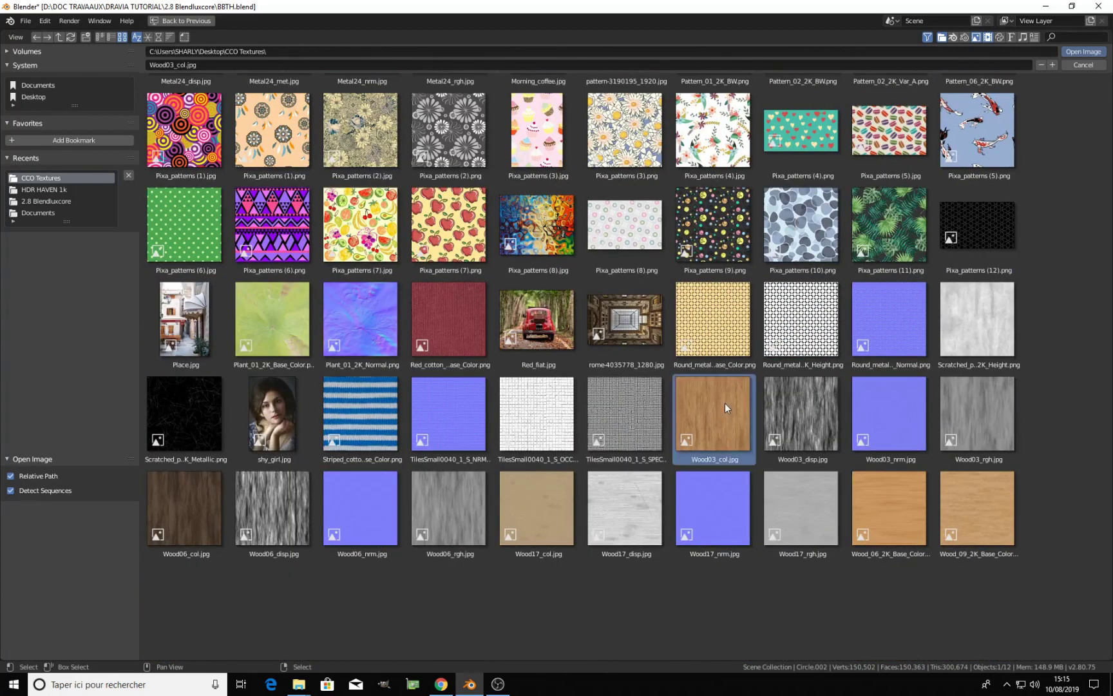
click(1082, 52)
middle_drag(552, 215, 619, 196)
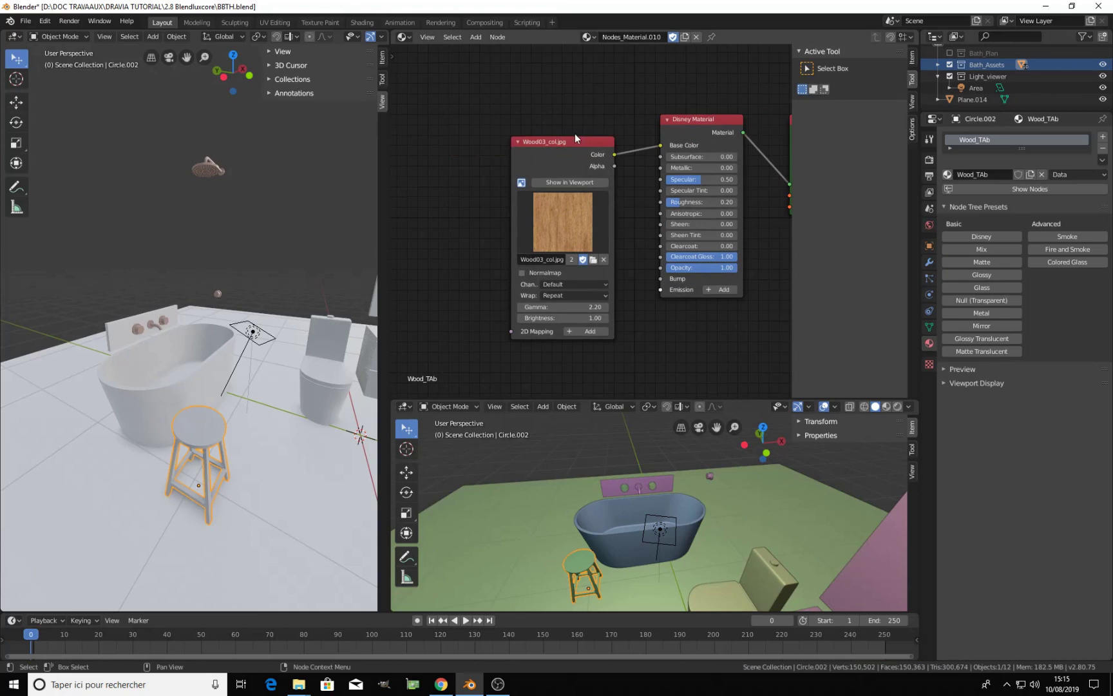
Connect the wood texture's colour to the Disney material's Roughness and insert a Band node on that link
drag(584, 144, 660, 201)
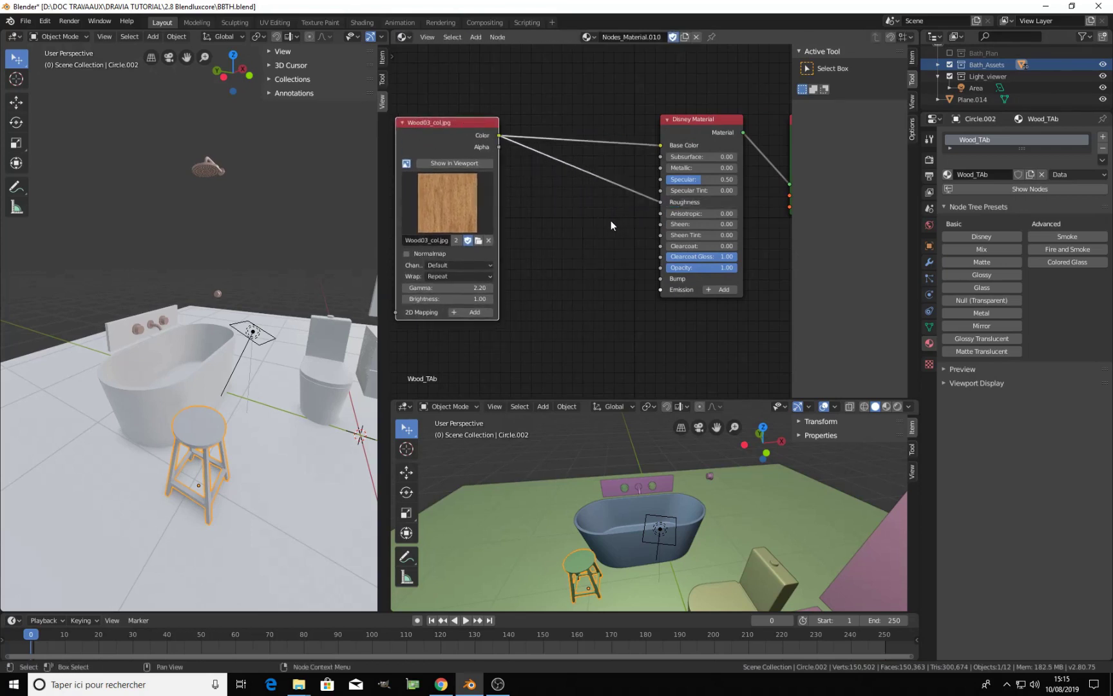
key(shift+a)
mouse_move(581, 242)
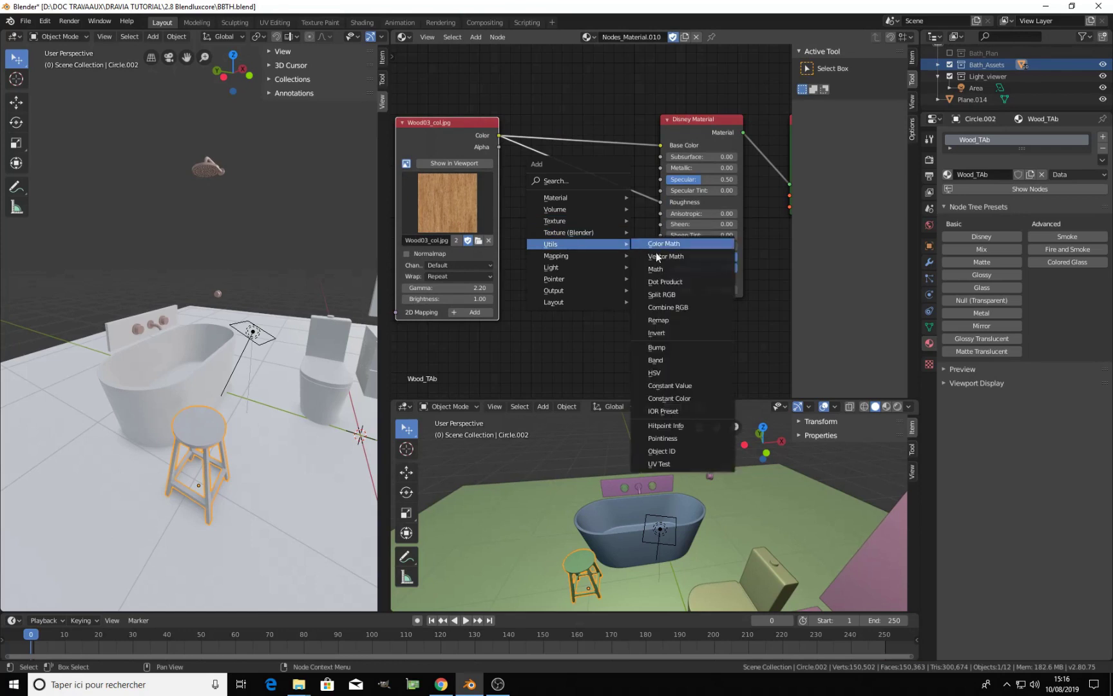
click(657, 360)
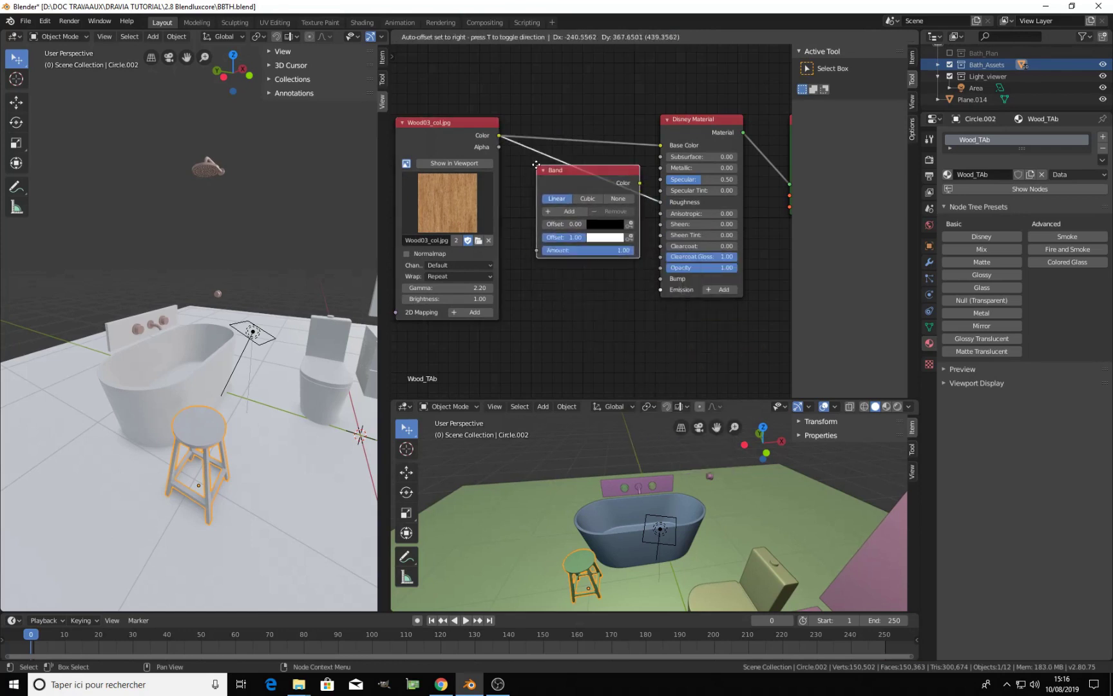
click(538, 165)
Display the Wood_TAb preview and set the Band offsets to 0.20 for black and 0.33 for white
click(953, 208)
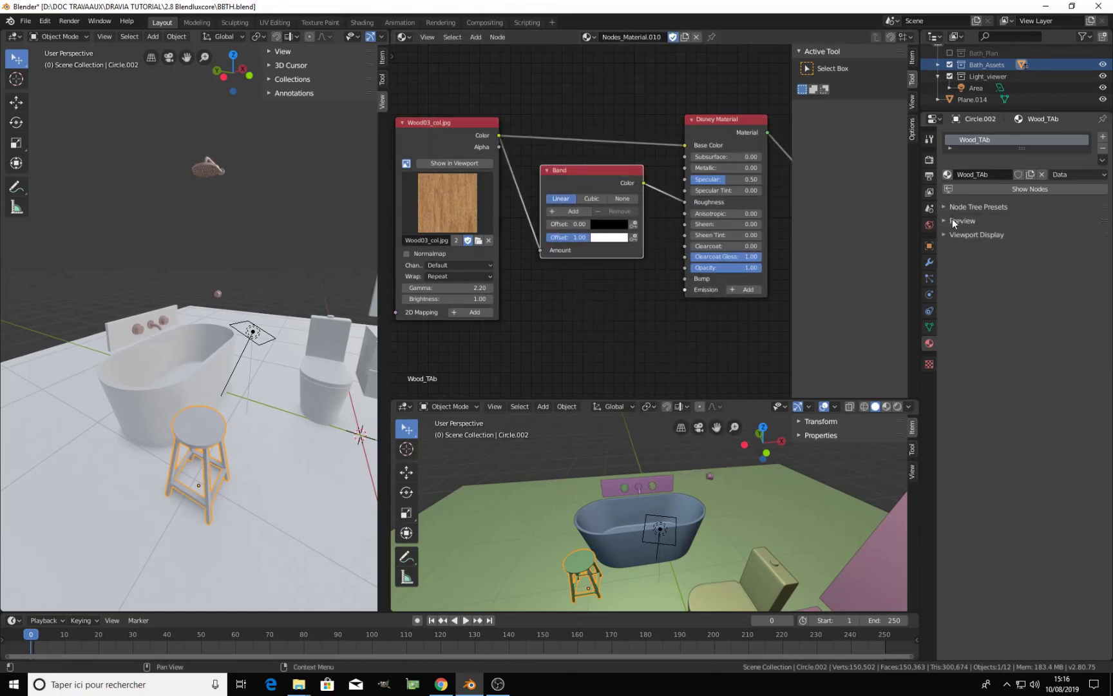
click(953, 221)
scroll(651, 272, up, 4)
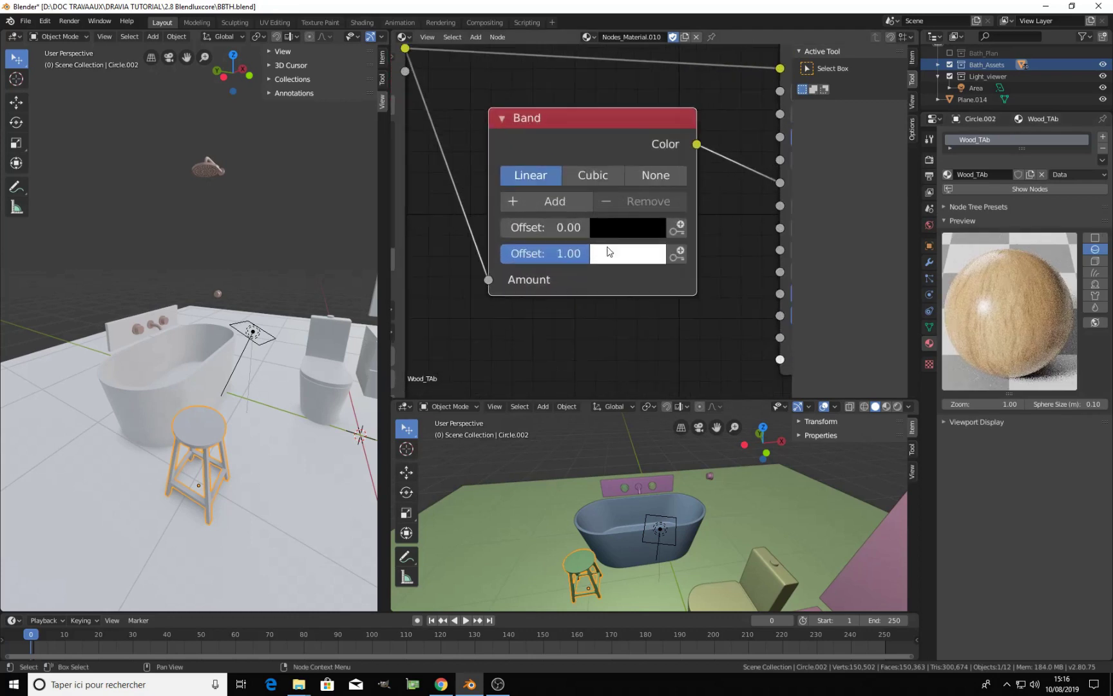
scroll(609, 252, up, 2)
drag(489, 229, 467, 259)
drag(515, 229, 503, 229)
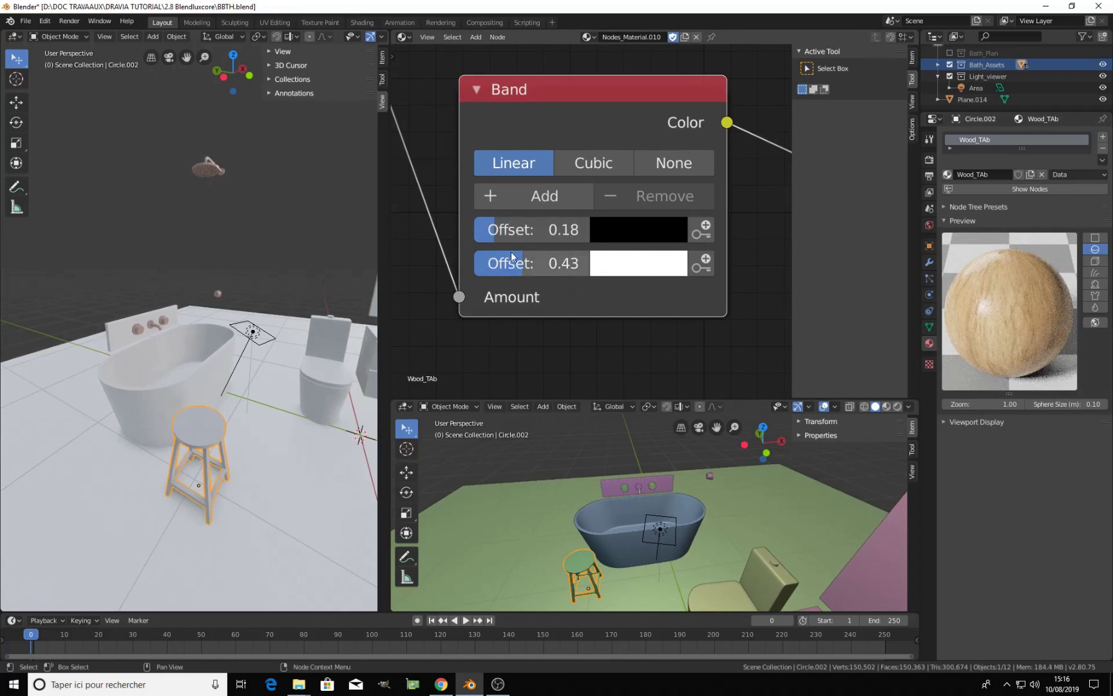
drag(510, 259, 499, 259)
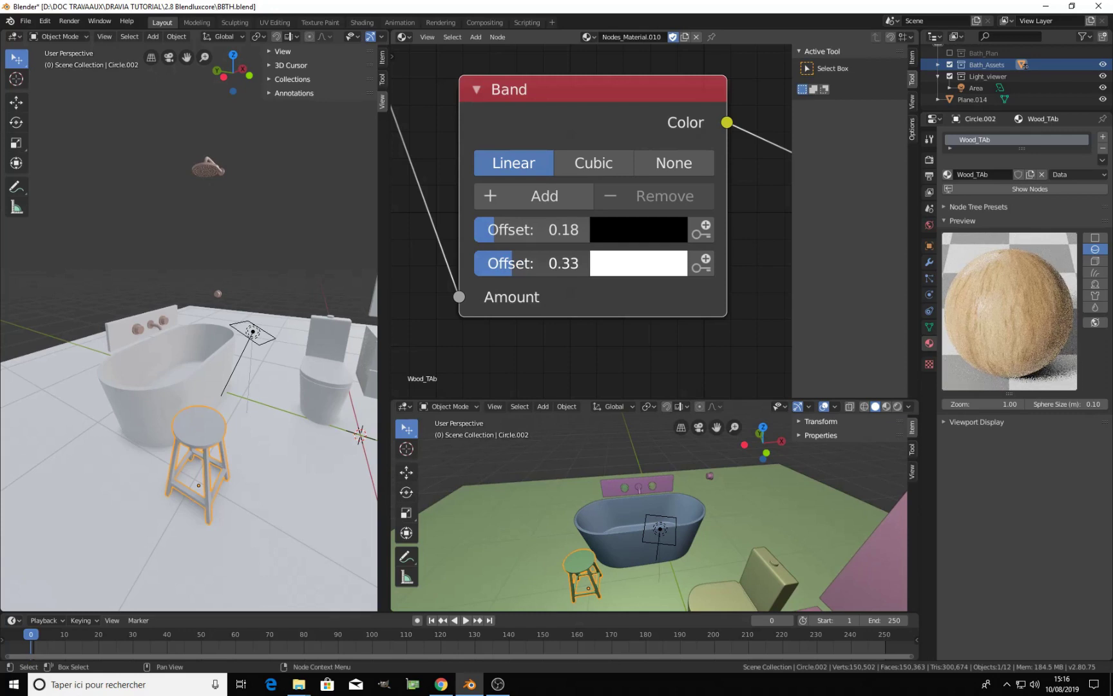
drag(489, 229, 493, 229)
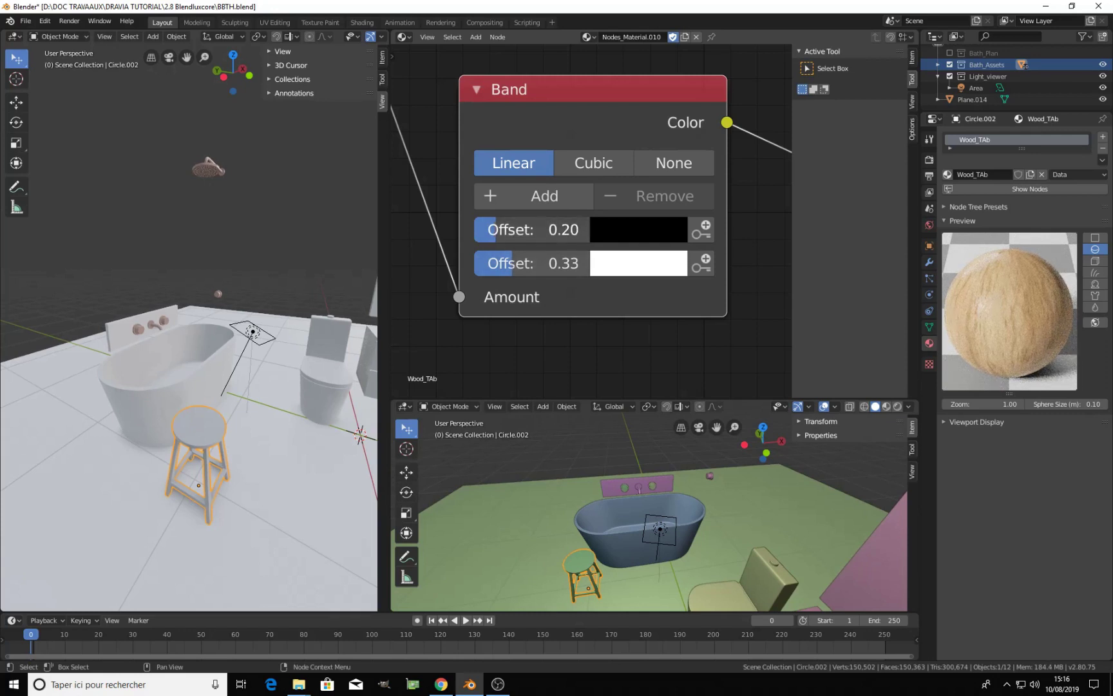
Collapse the Band node and feed the wood texture's colour through a new Bump node into the Disney material's Bump input
scroll(573, 251, down, 6)
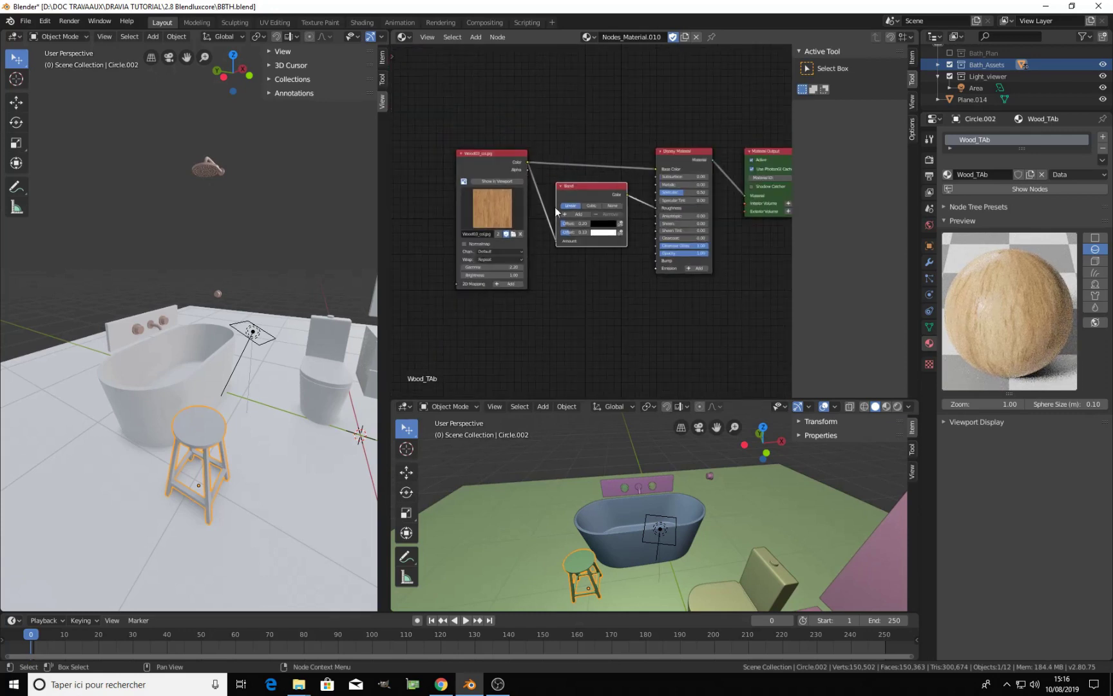
click(561, 186)
drag(512, 157, 655, 261)
scroll(608, 280, up, 1)
scroll(608, 281, up, 1)
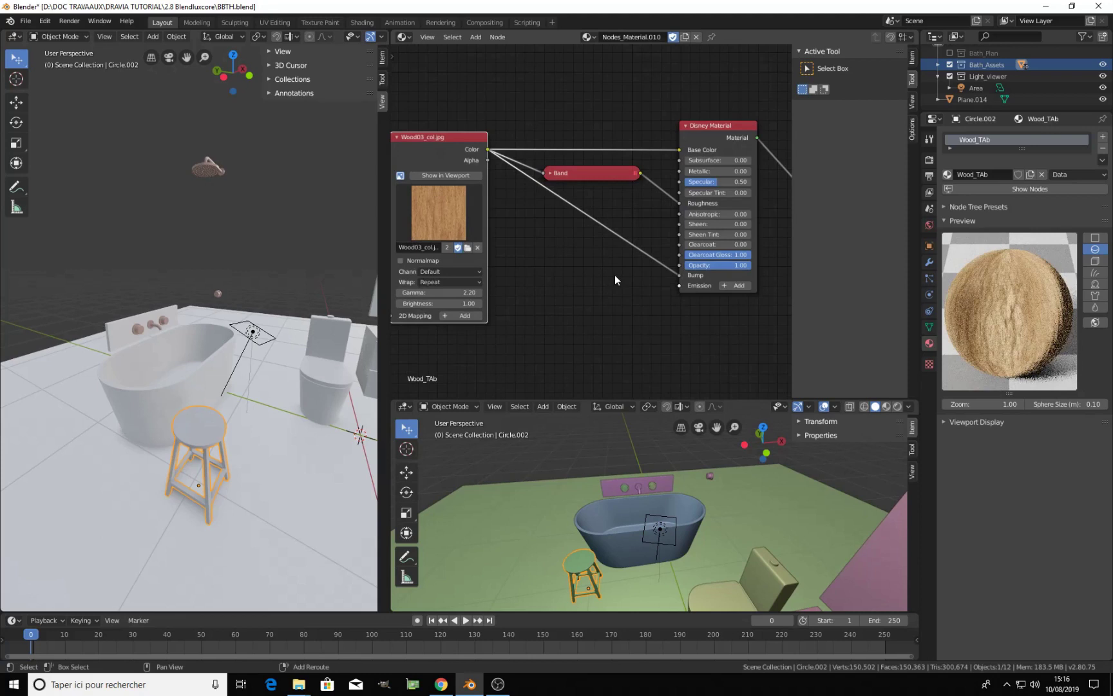
key(shift+a)
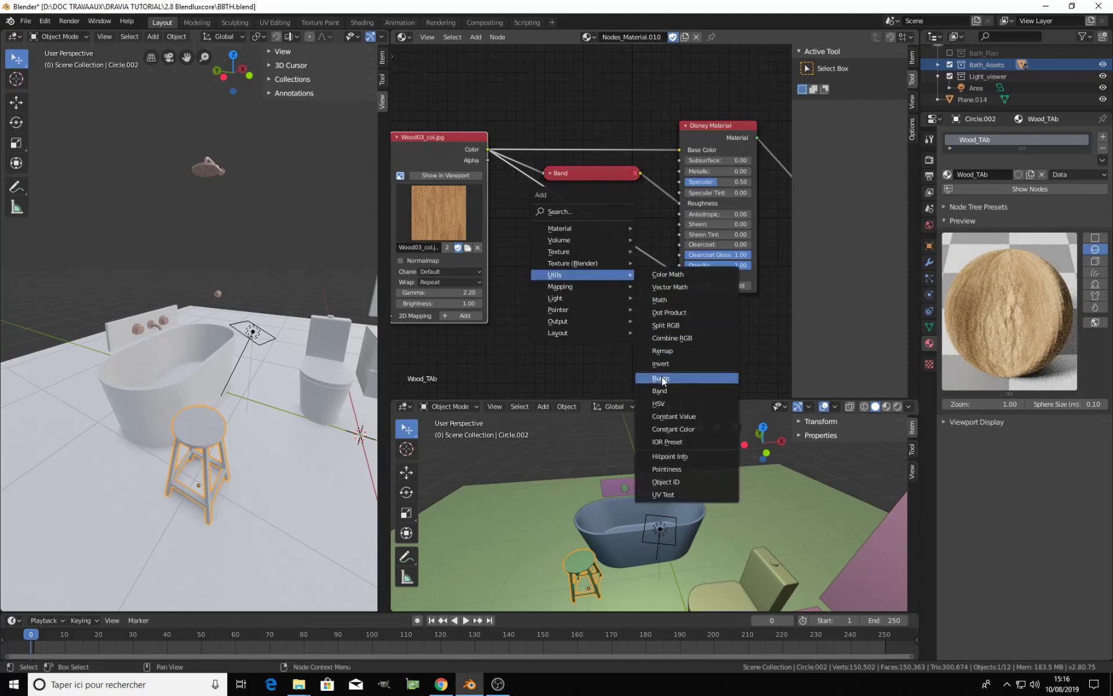
click(660, 378)
click(618, 284)
scroll(618, 284, up, 2)
scroll(627, 307, up, 4)
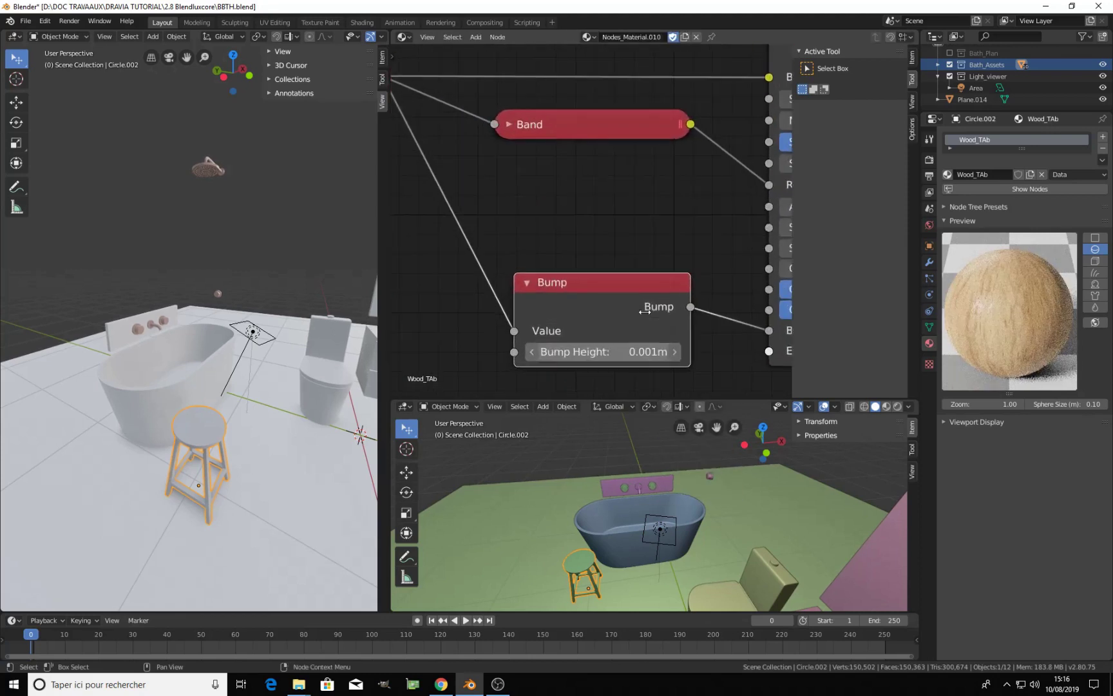
Set the Bump node's bump height to 0.002 m
middle_drag(627, 301, 676, 214)
scroll(554, 250, down, 6)
middle_drag(552, 246, 538, 261)
scroll(589, 271, up, 1)
click(592, 281)
click(592, 281)
key(BackSpace)
text(2)
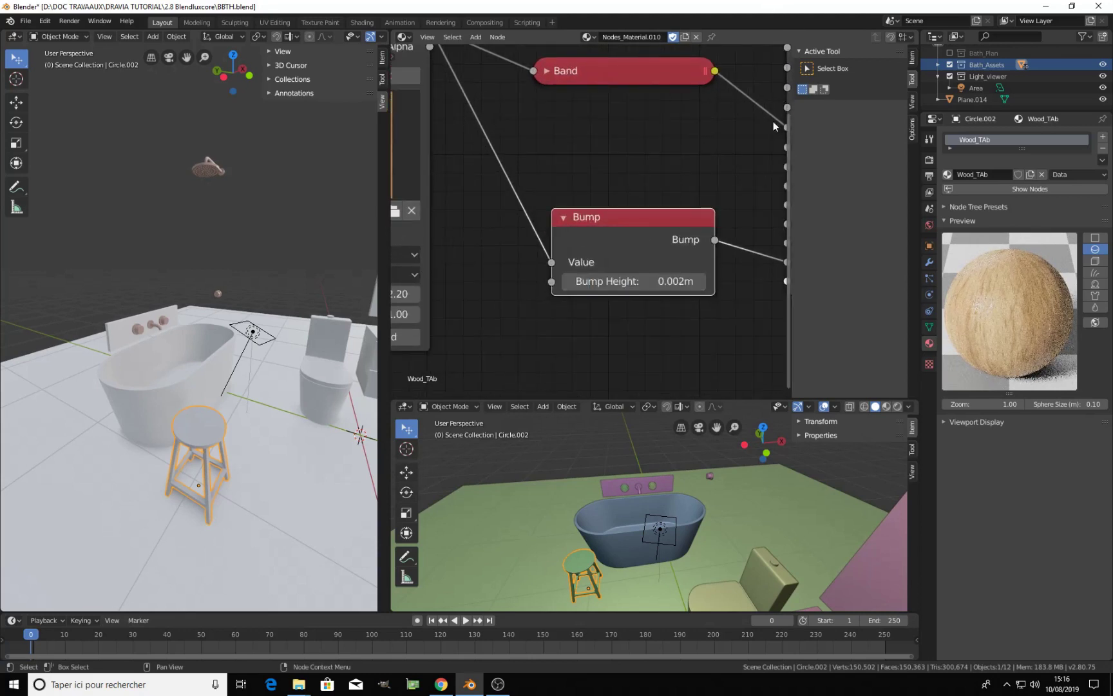
Insert an HSV node on the link between the wood texture and the Disney material's Base Color
scroll(737, 183, down, 4)
scroll(629, 262, up, 1)
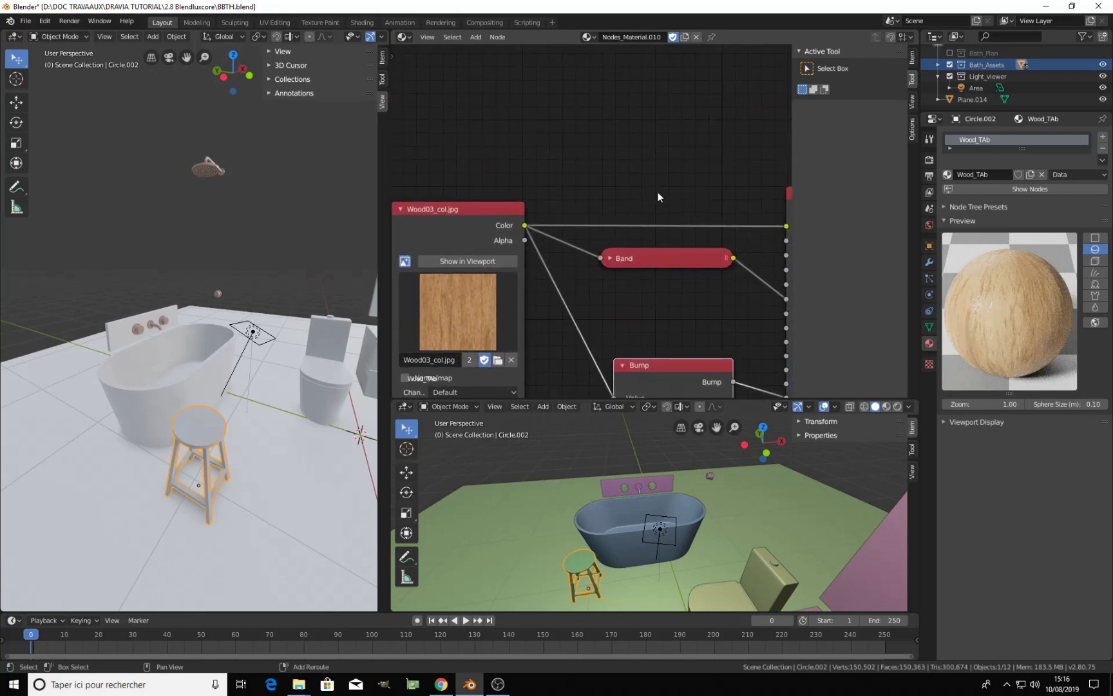
key(shift+a)
mouse_move(658, 192)
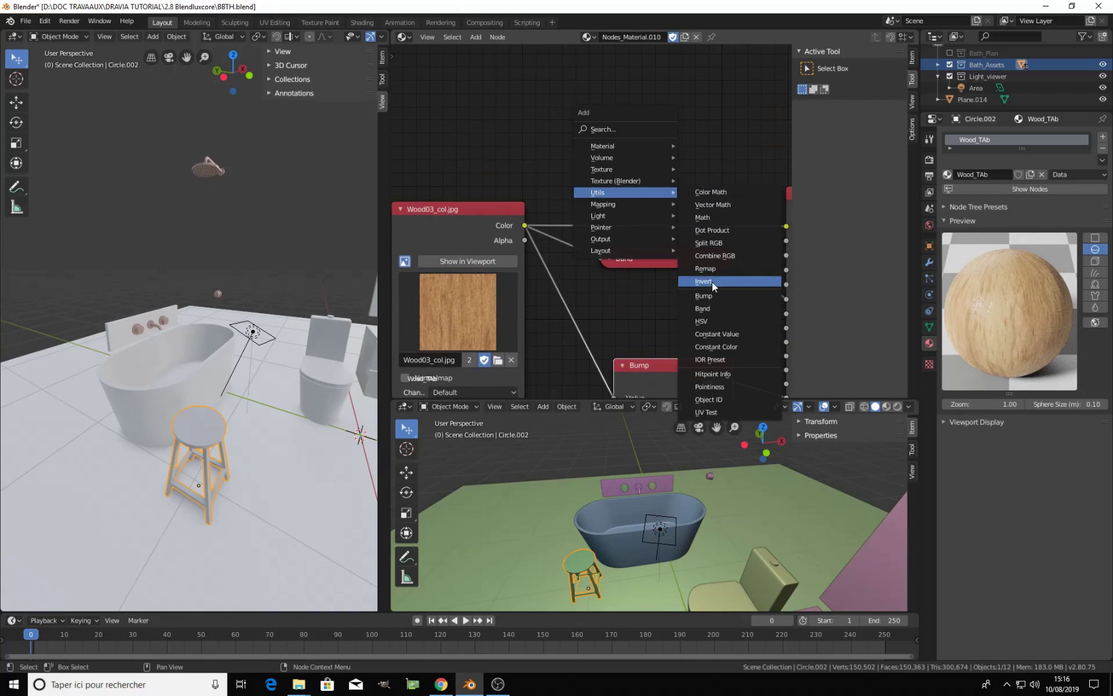
click(707, 321)
click(596, 124)
Darken the wood in the Hue Saturation Value node with value 0.50, hue 0.49 and saturation 0.90
scroll(657, 238, up, 4)
middle_drag(687, 221, 646, 246)
drag(659, 253, 624, 252)
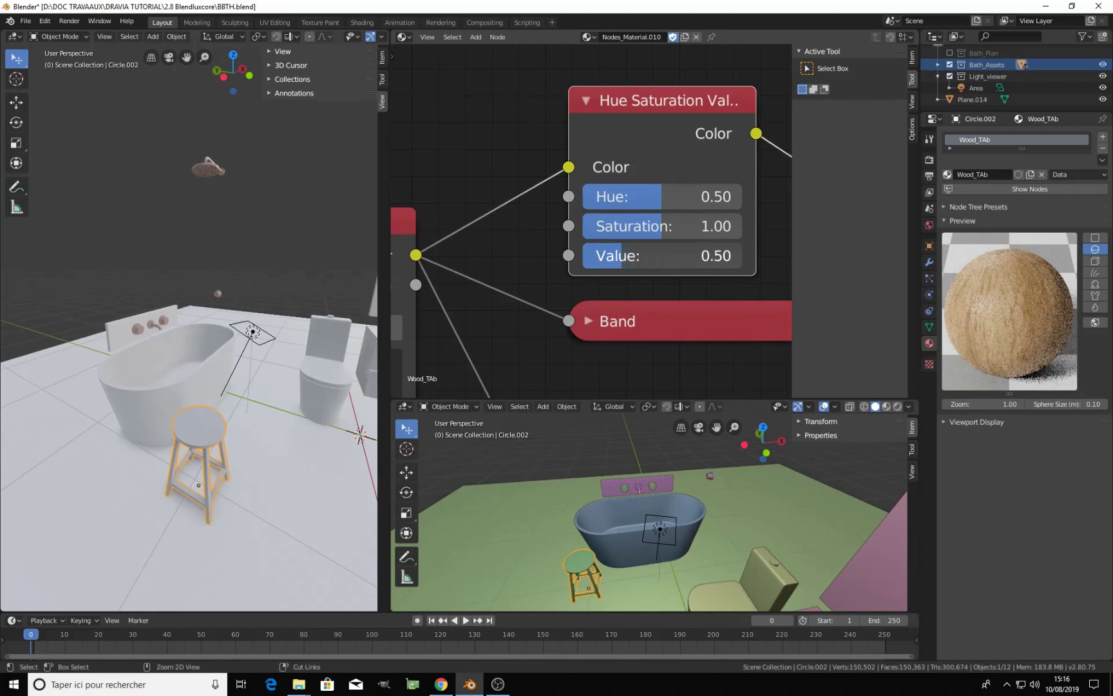
middle_drag(704, 231, 664, 251)
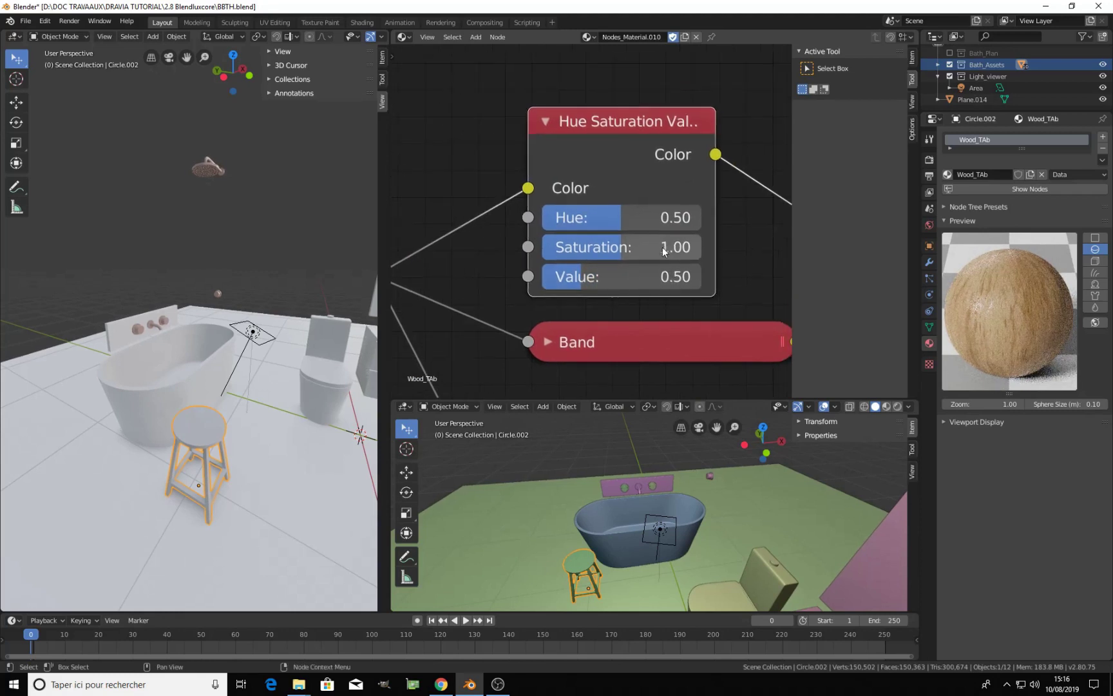
click(631, 218)
text(.48)
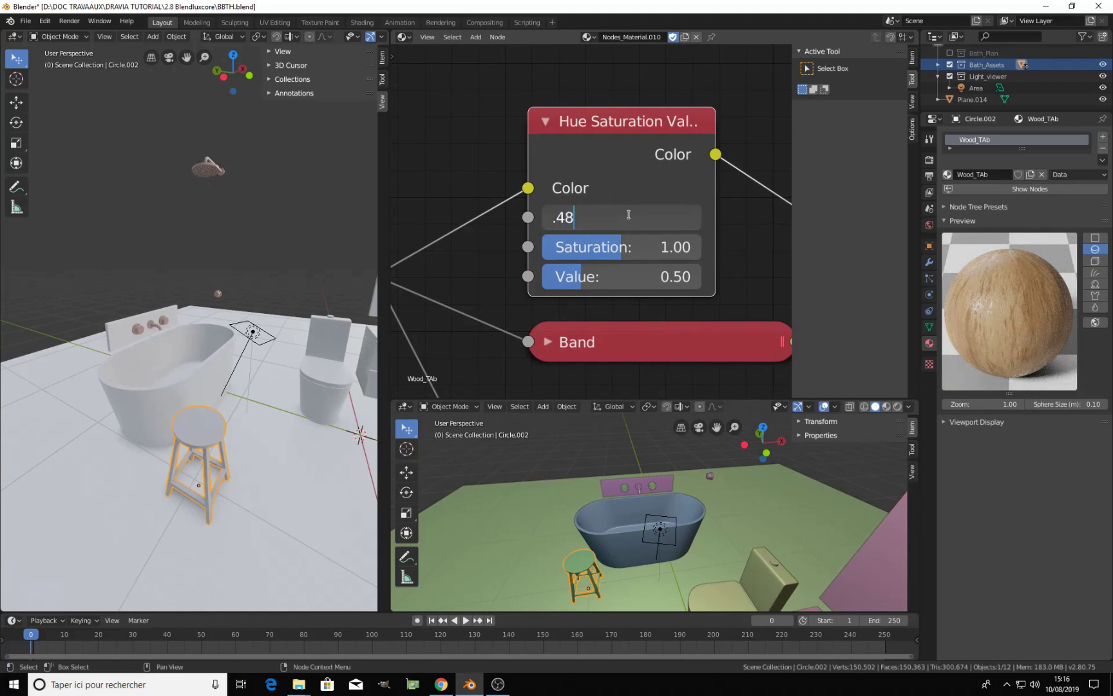
key(BackSpace)
text(9)
key(Return)
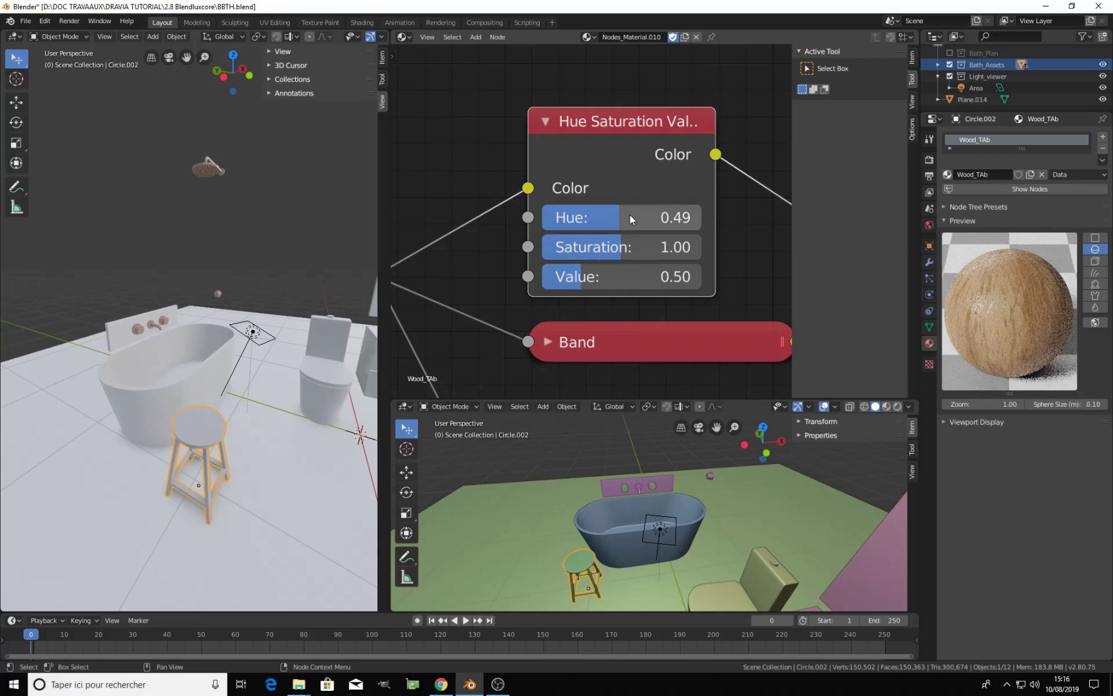
mouse_move(621, 251)
mouse_down()
mouse_move(589, 251)
mouse_move(612, 252)
mouse_up()
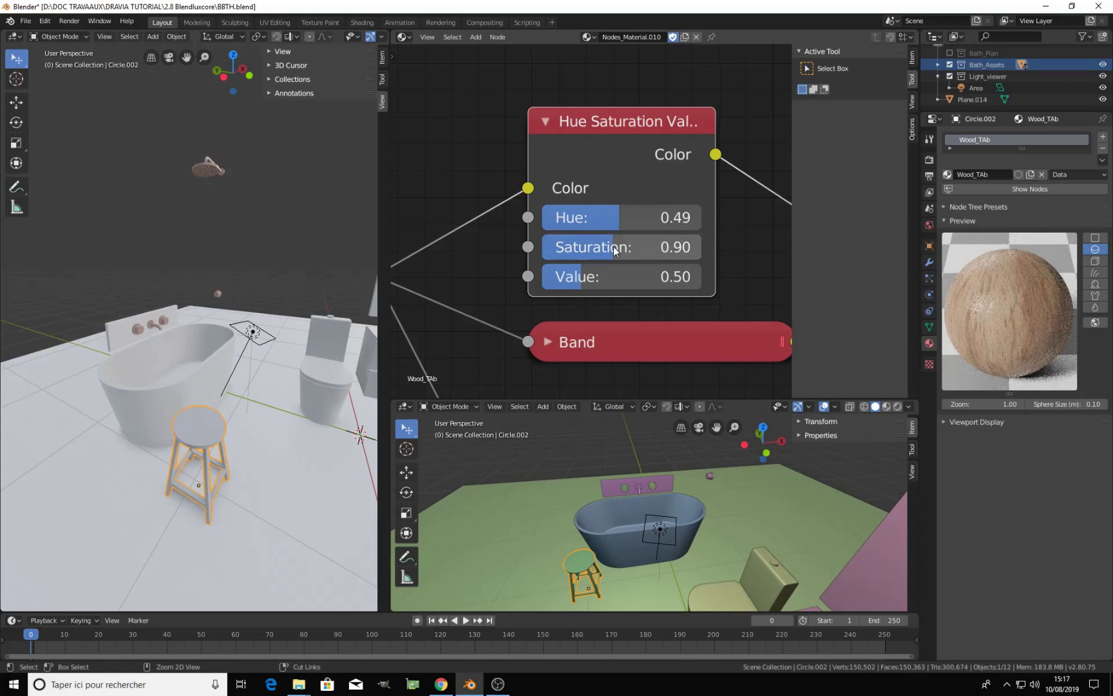
Collapse the material preview and move the area light about -0.847 m in X, -0.349 m in Y and 0.155 m in Z
click(953, 221)
middle_drag(556, 500, 655, 475)
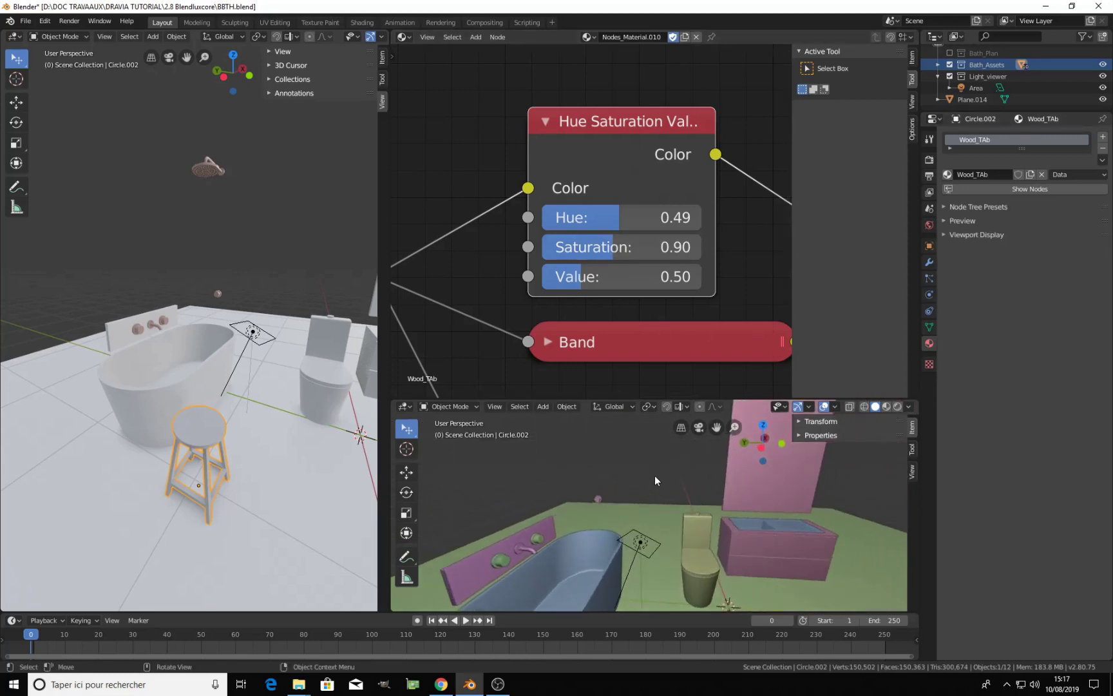
scroll(655, 502, down, 5)
middle_drag(652, 524, 760, 510)
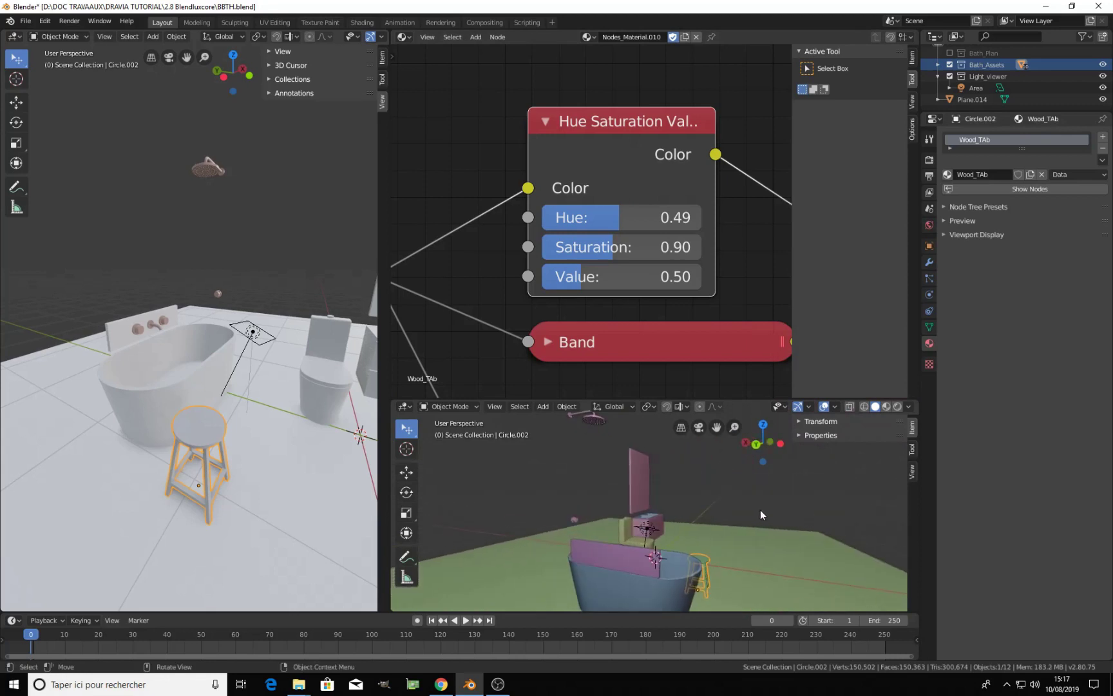
click(647, 532)
drag(647, 532, 707, 522)
middle_drag(706, 523, 680, 524)
Switch the lower 3D view to rendered shading and inspect the wood material on the stool up close
click(896, 407)
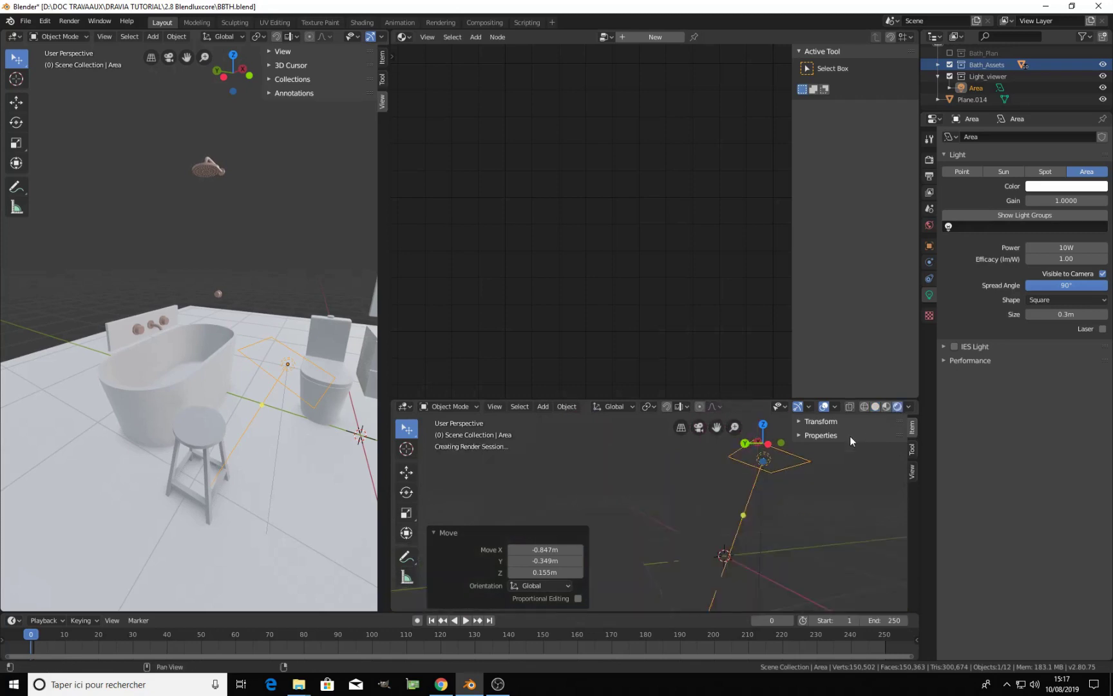
middle_drag(741, 516, 702, 540)
scroll(666, 541, up, 4)
scroll(701, 540, up, 3)
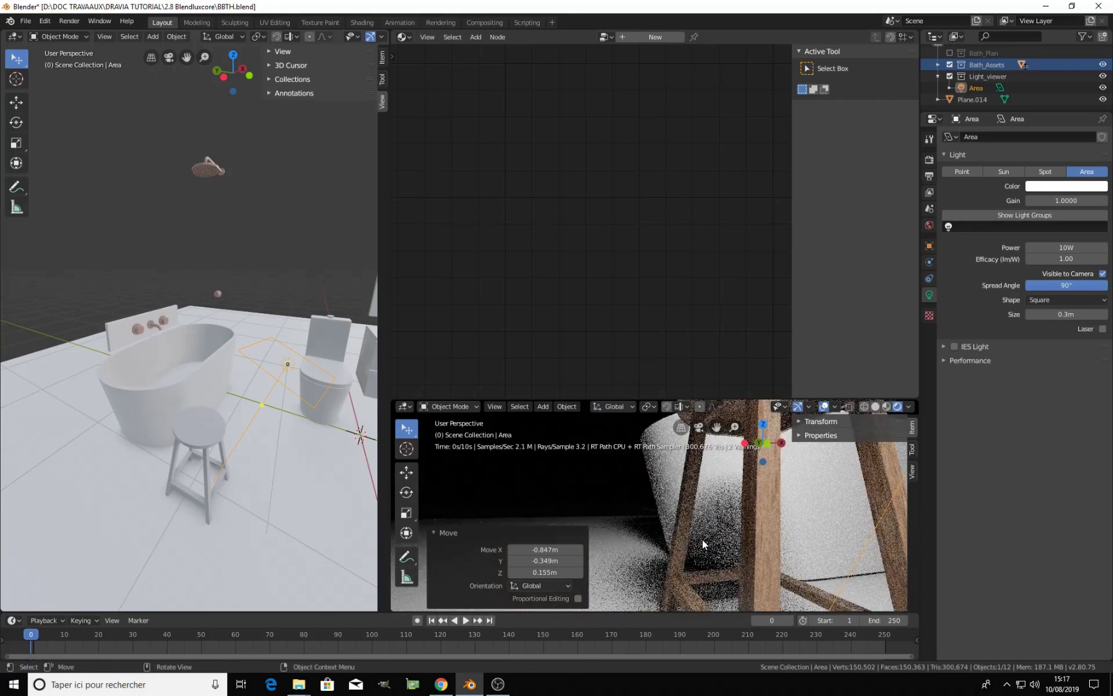
Inspect the stool, wall taps and vanity unit materials in the rendered lower 3D view
click(760, 512)
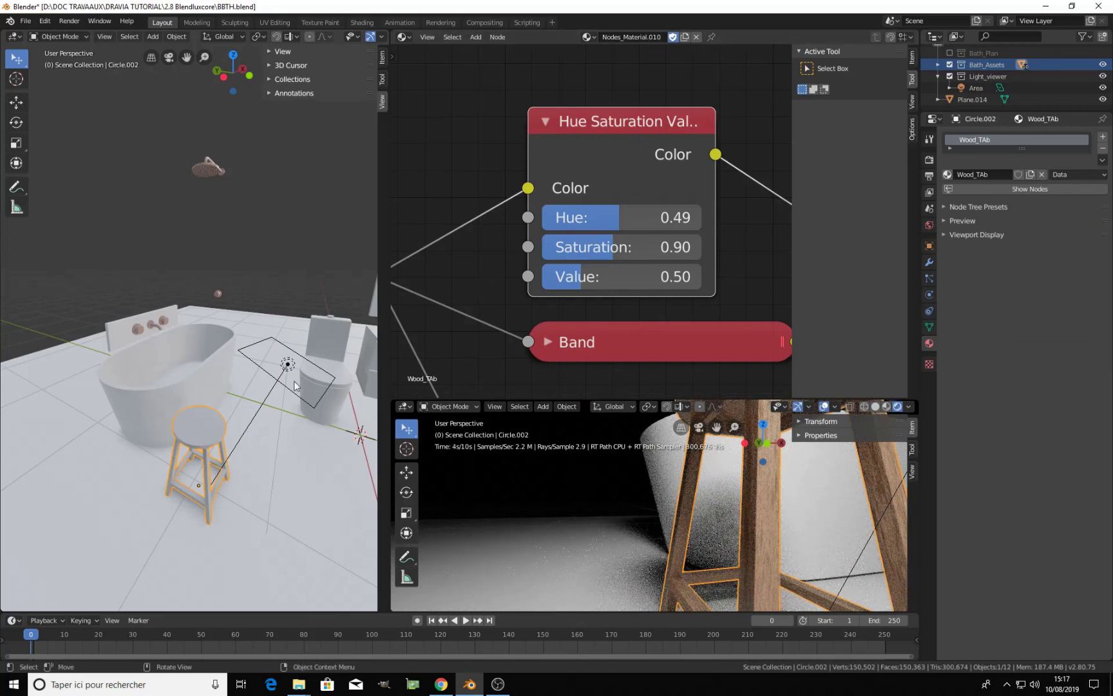
scroll(752, 513, down, 4)
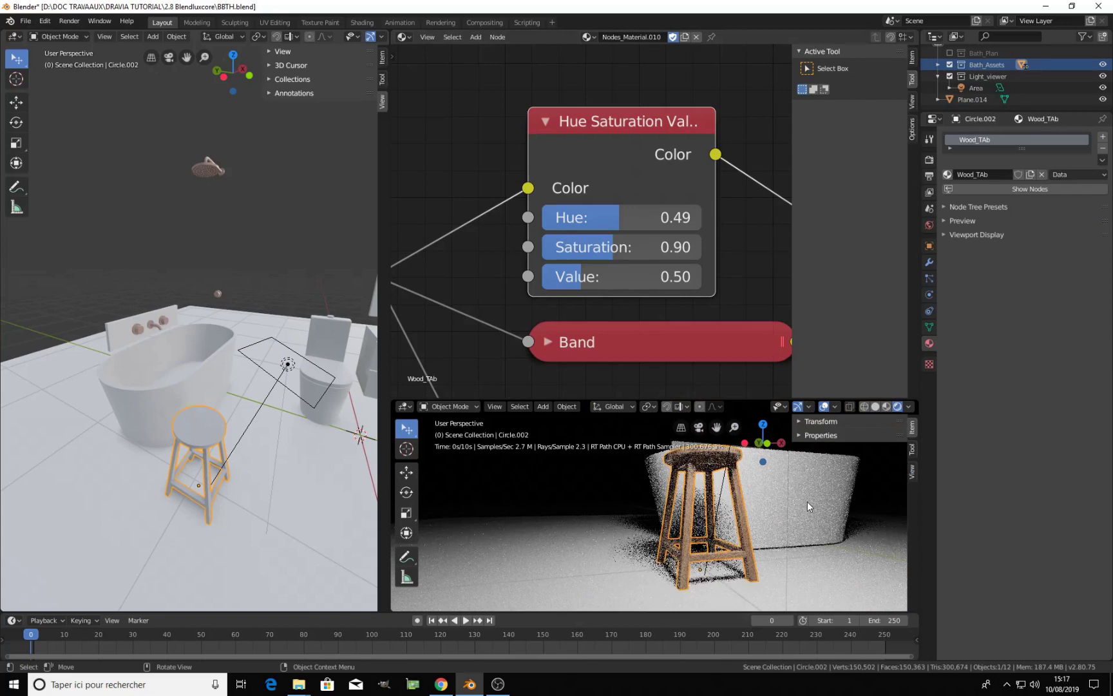
middle_drag(764, 477, 679, 475)
scroll(724, 532, up, 3)
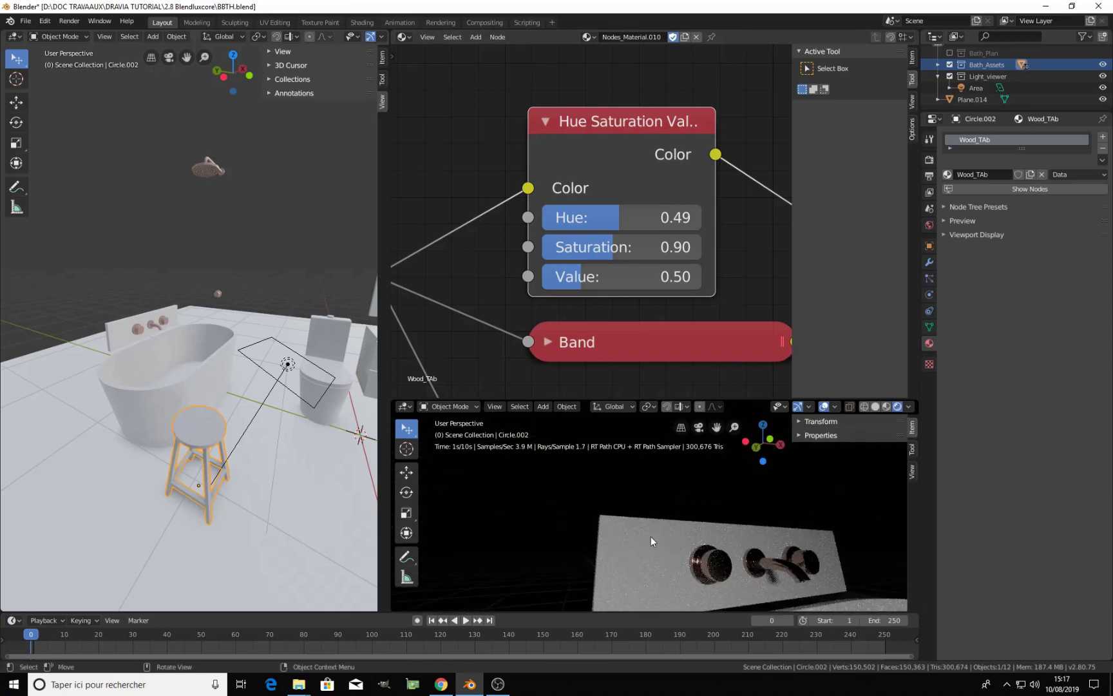
middle_drag(743, 561, 696, 534)
click(714, 532)
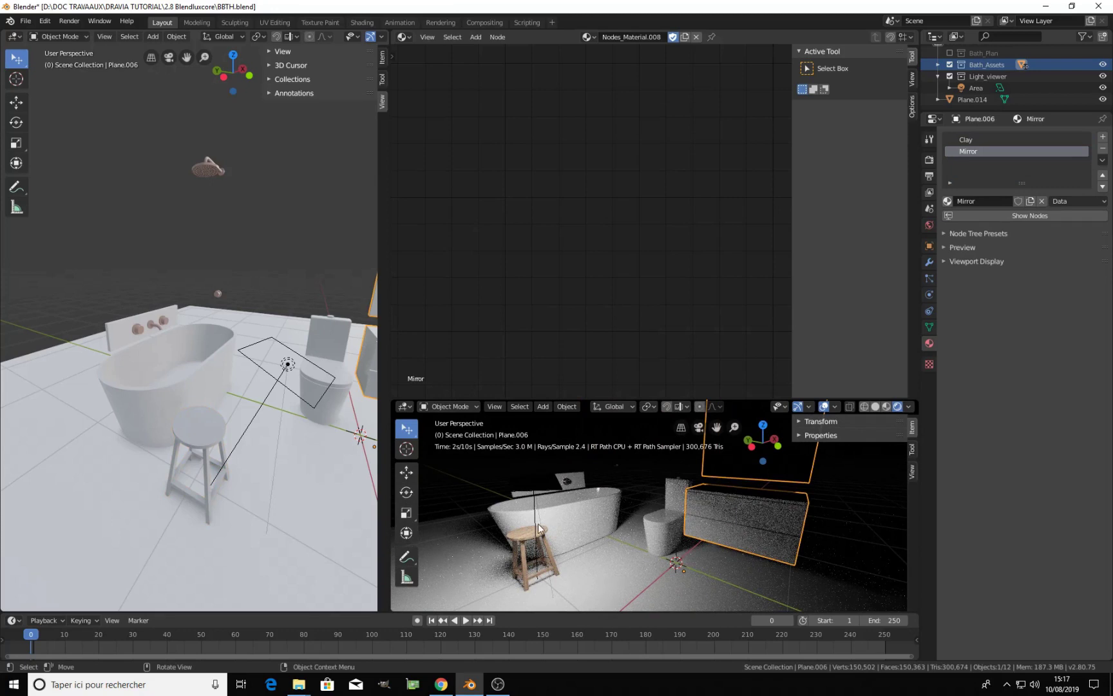
Return the lower 3D view to solid shading and exclude the Light_viewer collection with its area light from the view layer
key(z)
click(624, 538)
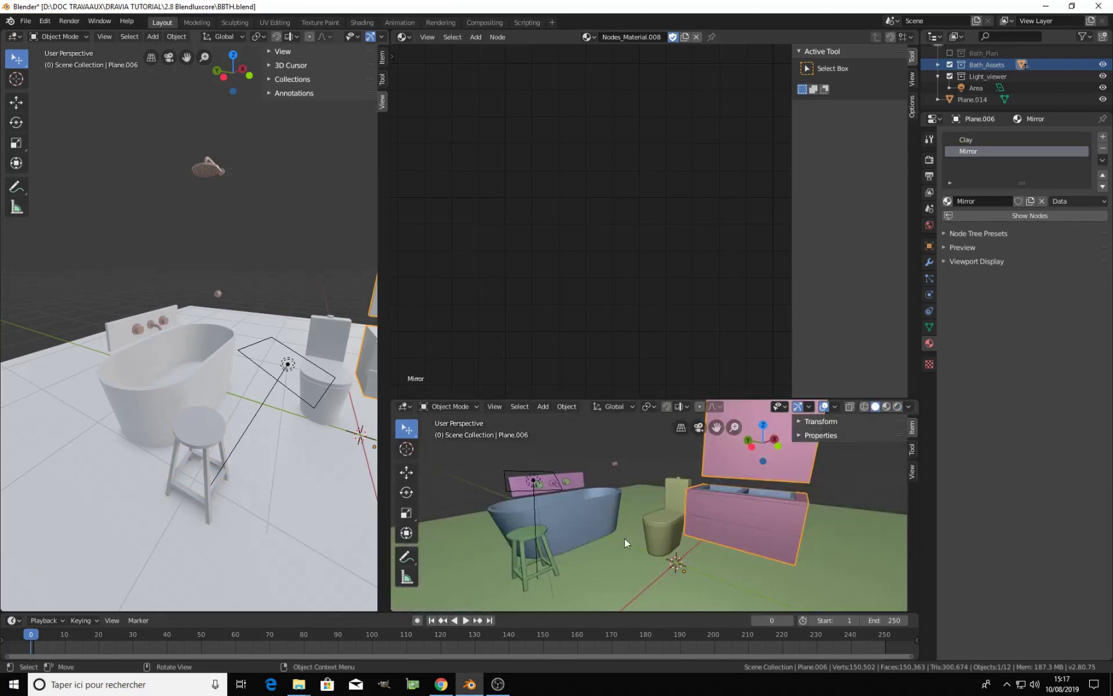
middle_drag(566, 527, 601, 522)
click(288, 364)
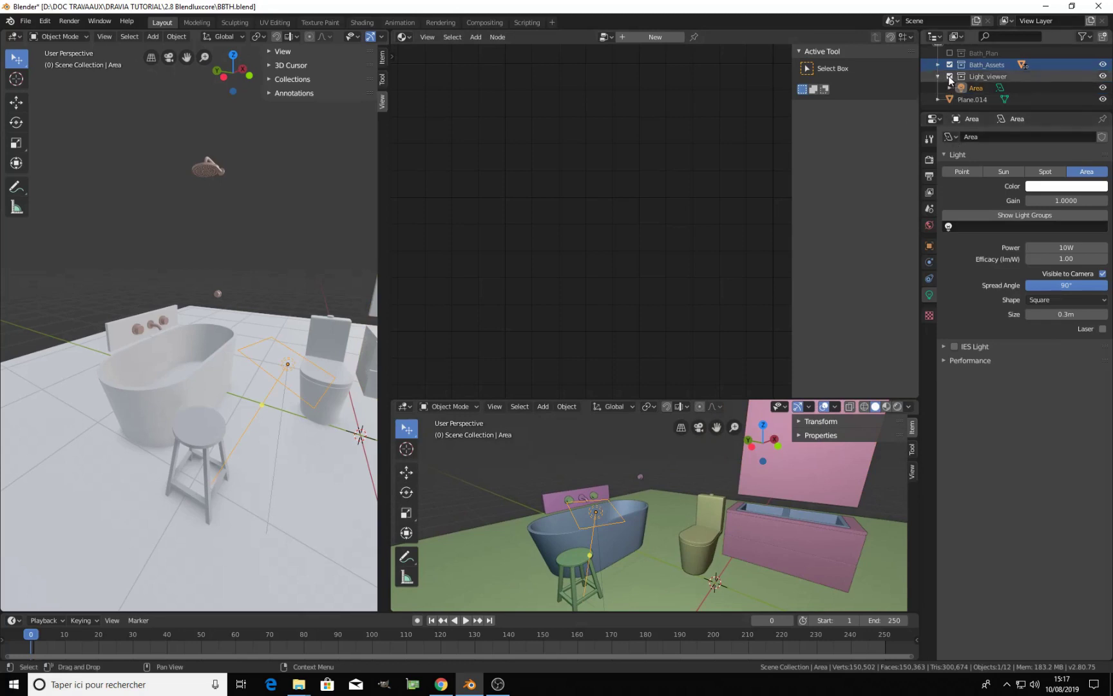
click(951, 78)
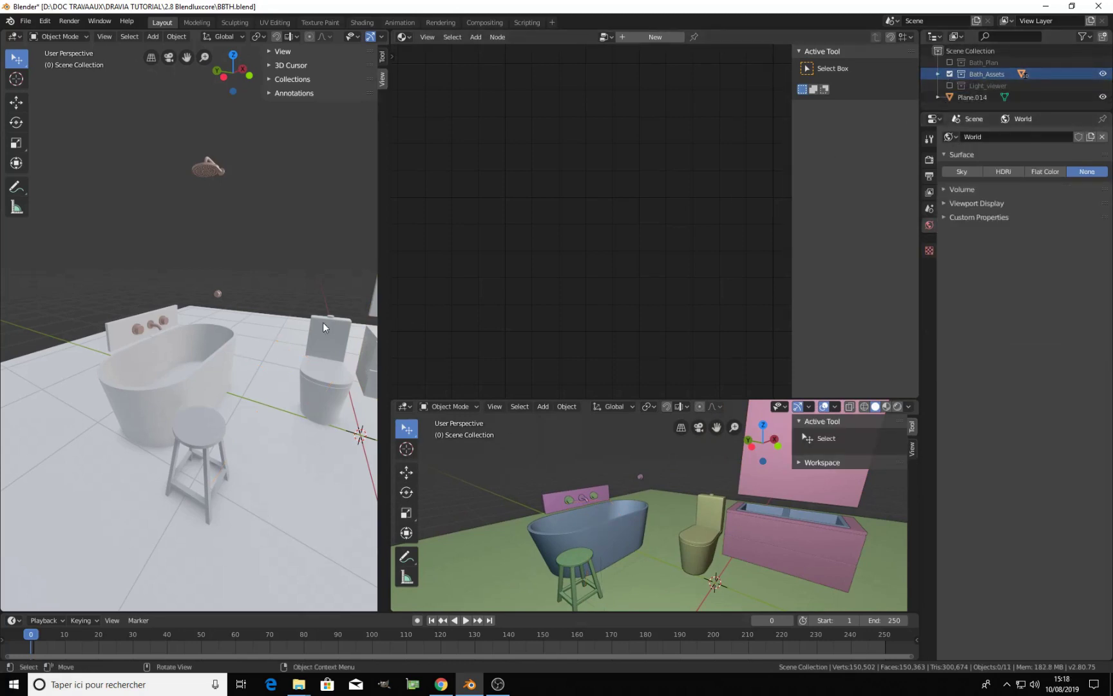
Move the white floor plane Plane.014 into the Light_viewer collection
click(262, 330)
key(m)
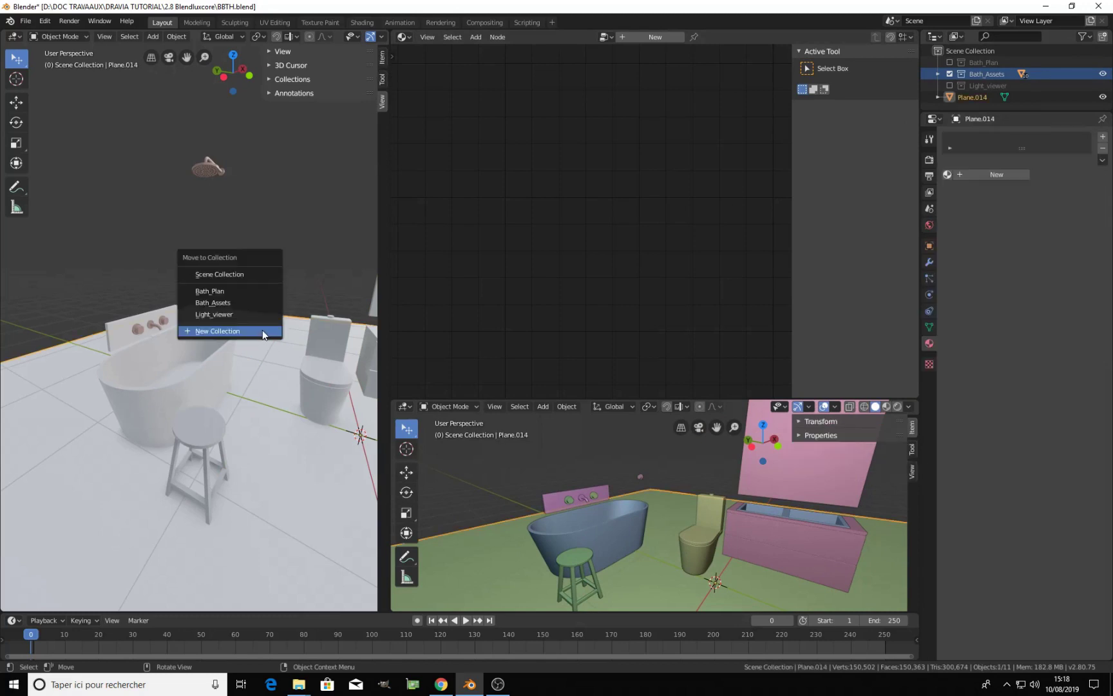
click(258, 314)
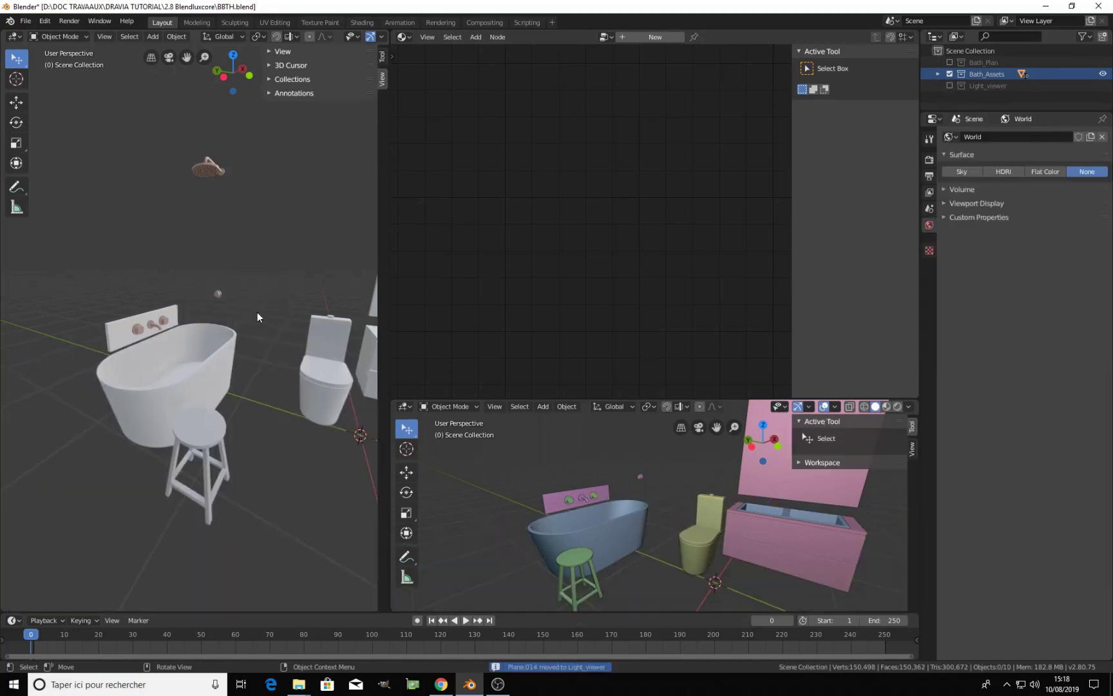
Enable the Bath_Plan collection and look through the scene camera in the lower 3D view
click(949, 62)
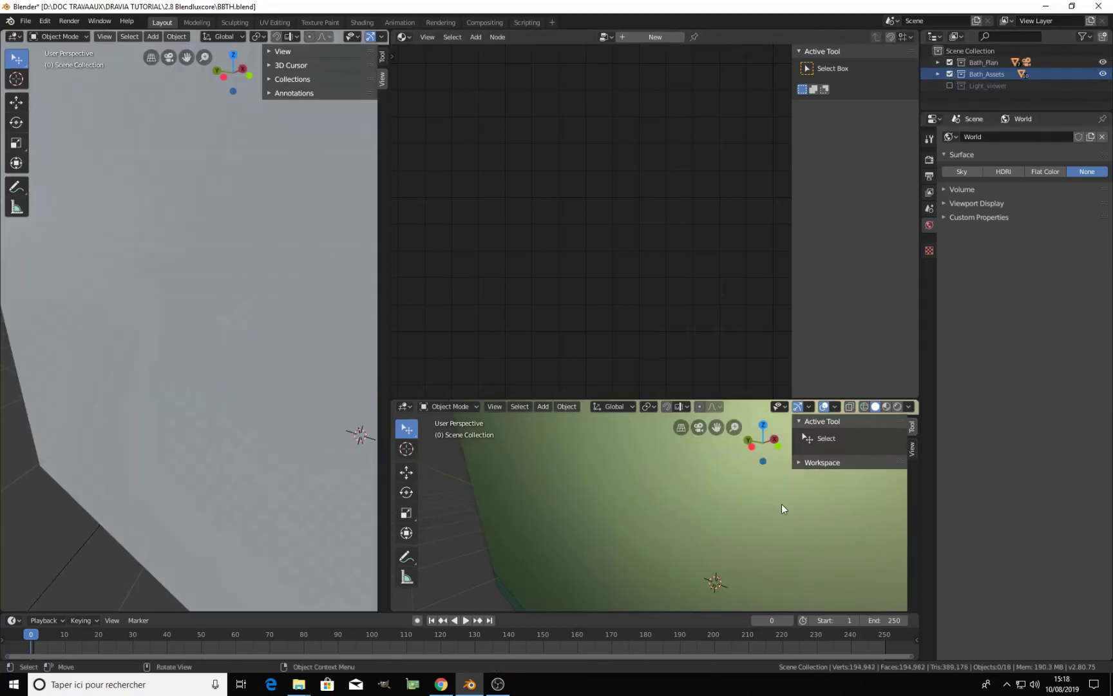
key(KP_0)
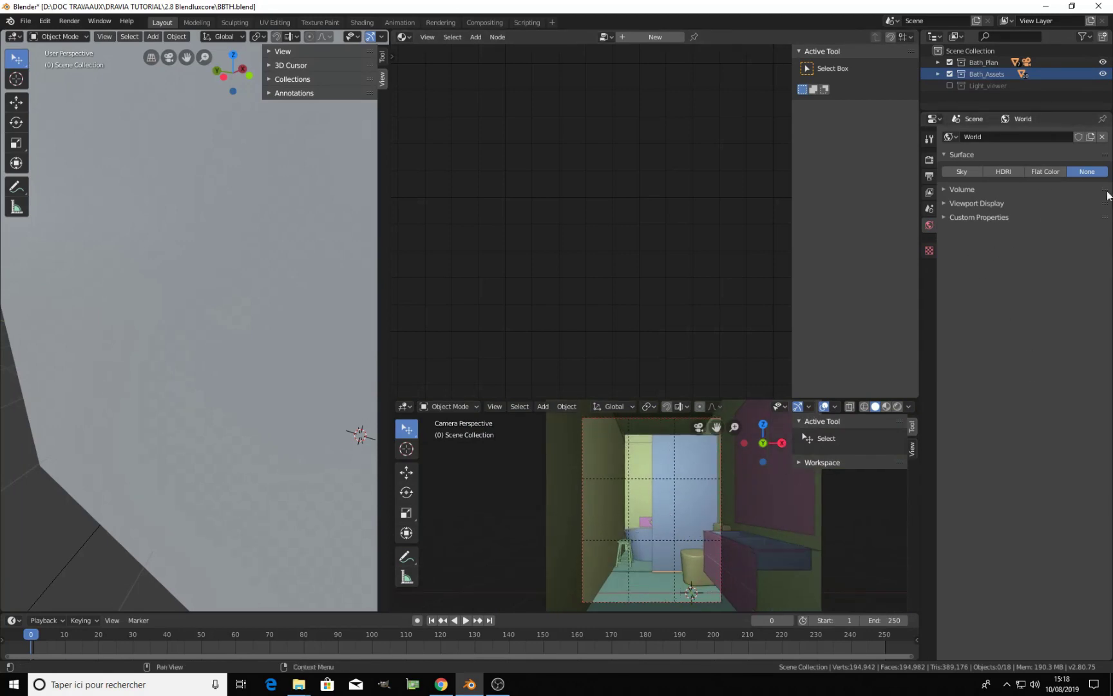
Set the world surface to Flat Color, enlarge the camera view area and save the file
click(1040, 172)
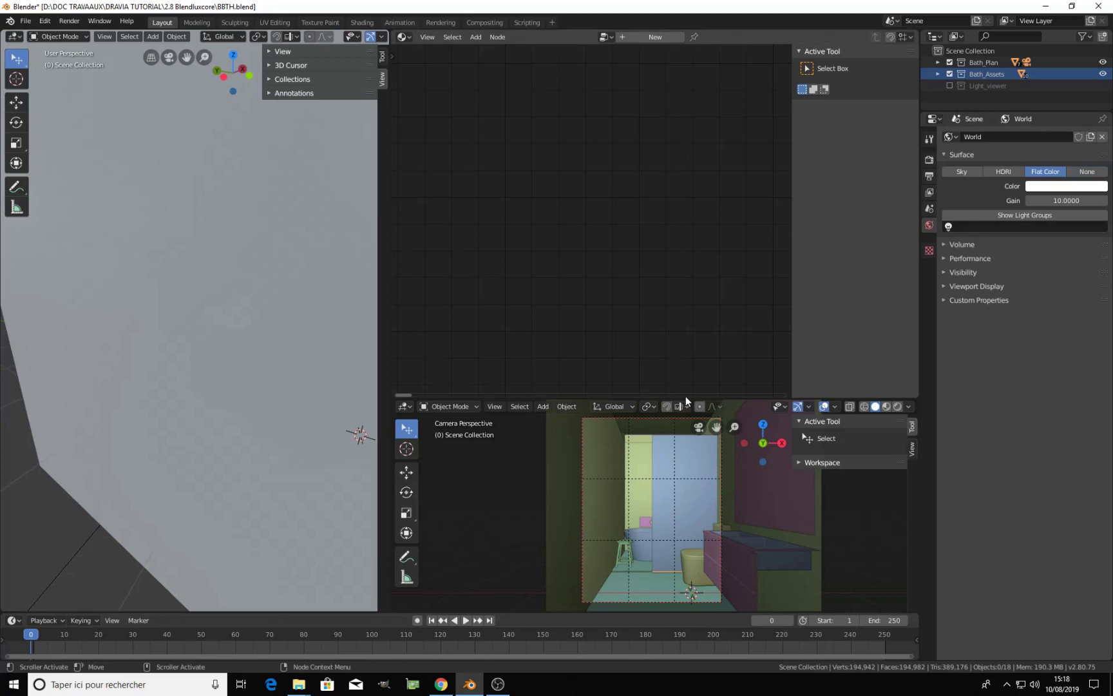
drag(685, 396, 685, 287)
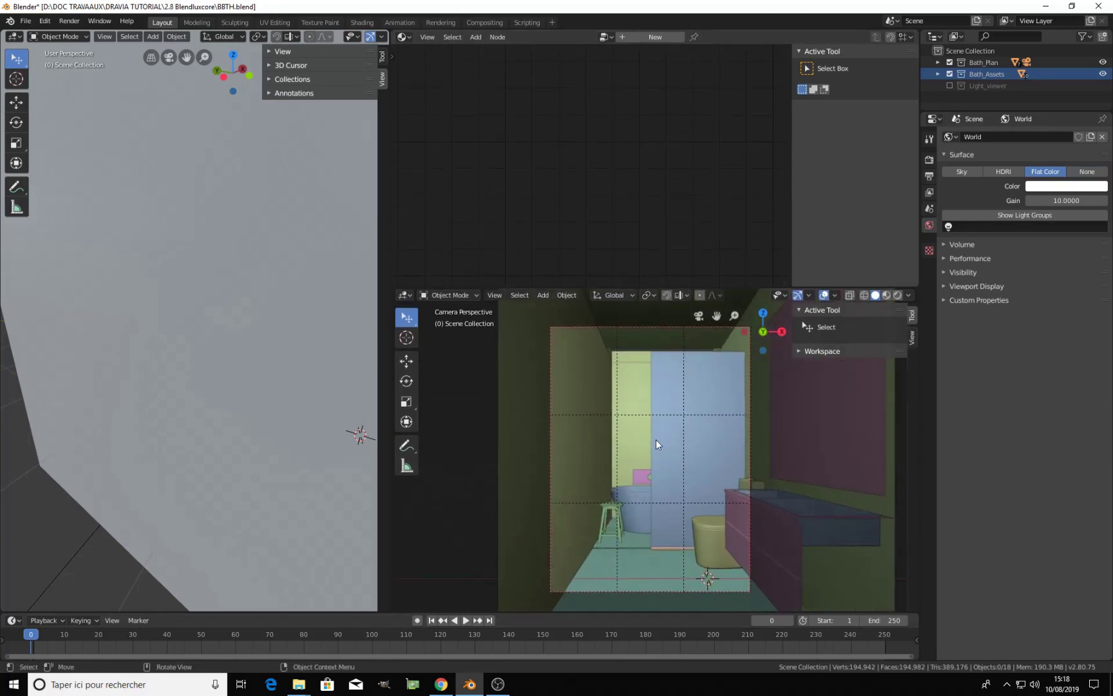
key(ctrl+s)
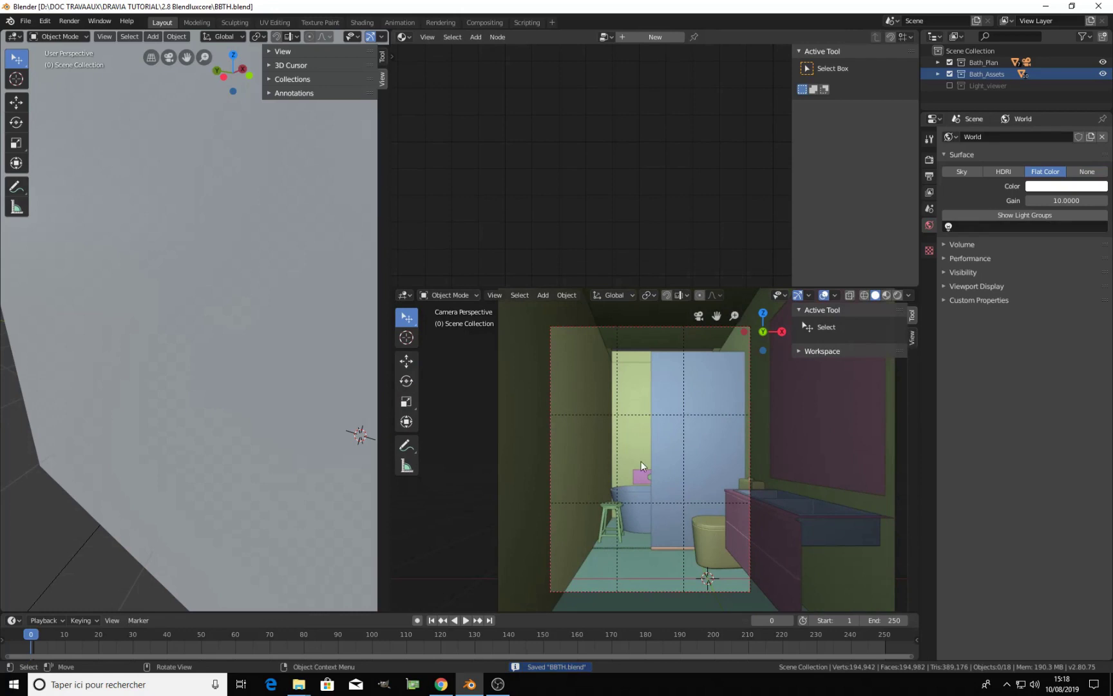
Preview the furnished bathroom through the camera in rendered shading and return to solid shading
click(897, 295)
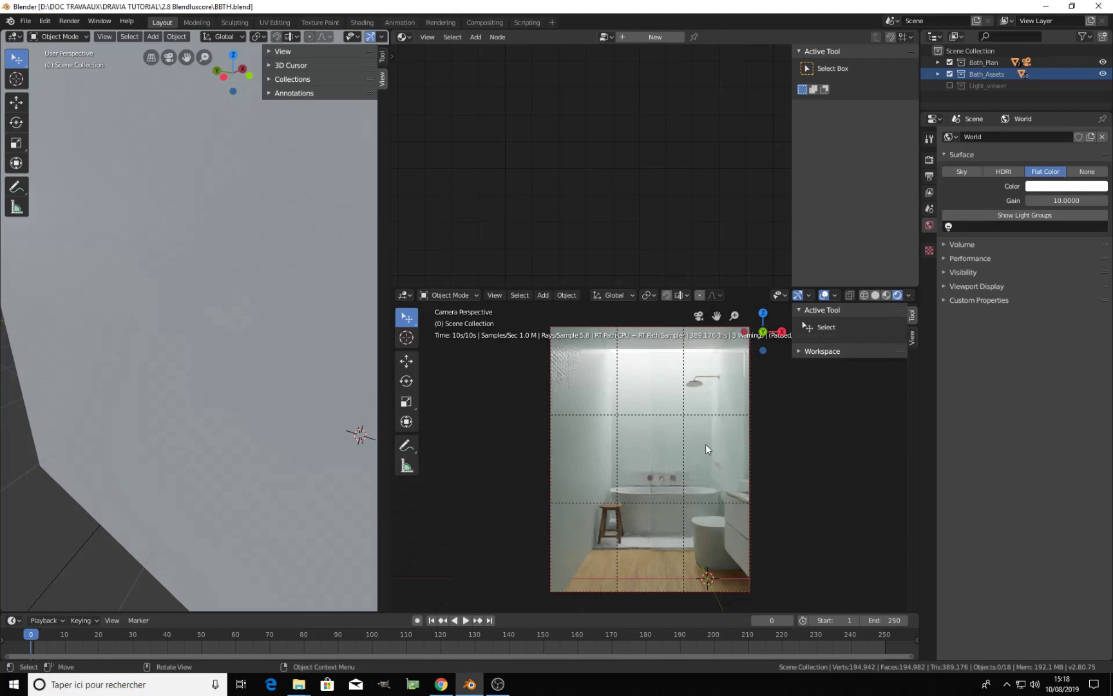
key(z)
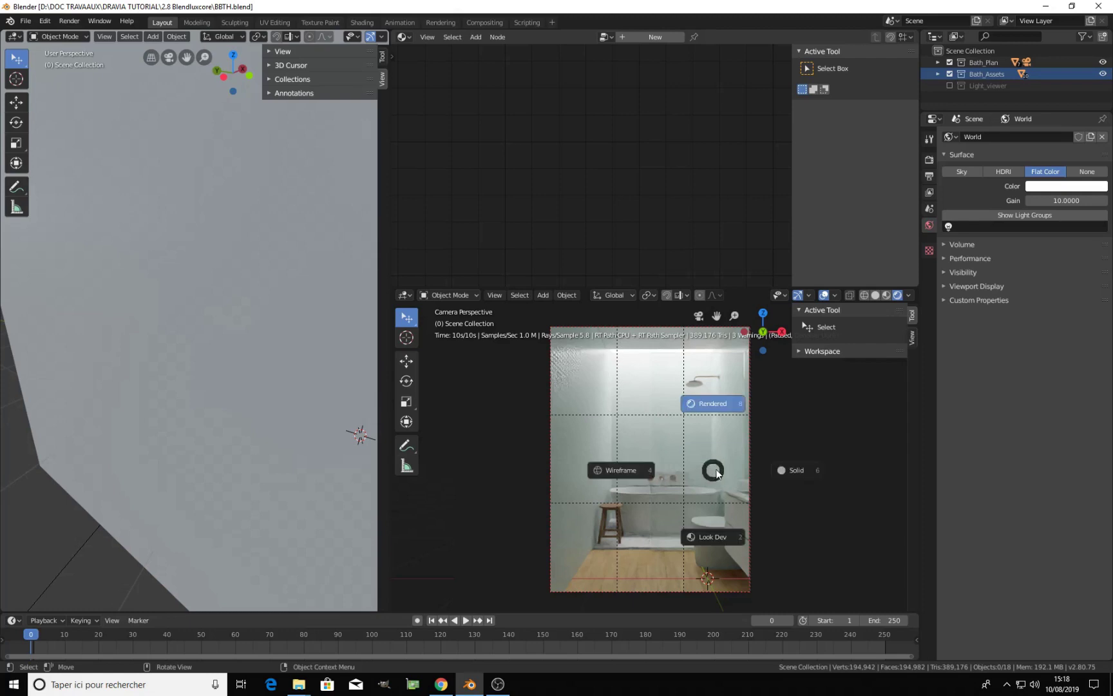
click(792, 463)
Set the output resolution percentage to 120%
click(929, 159)
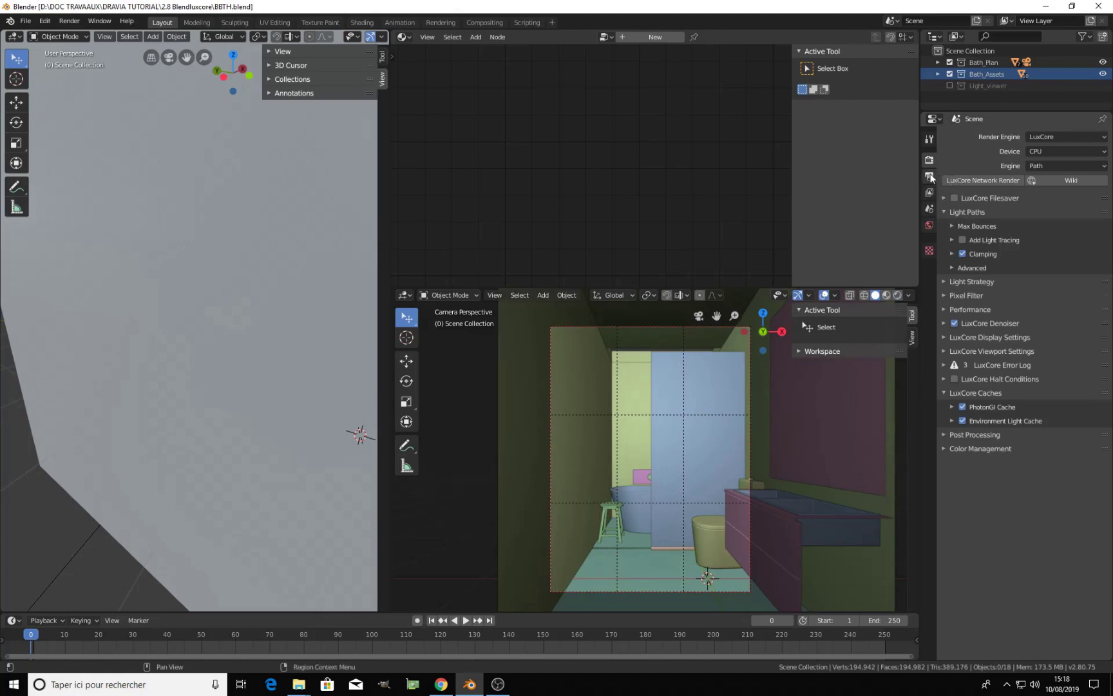
click(929, 176)
click(1064, 173)
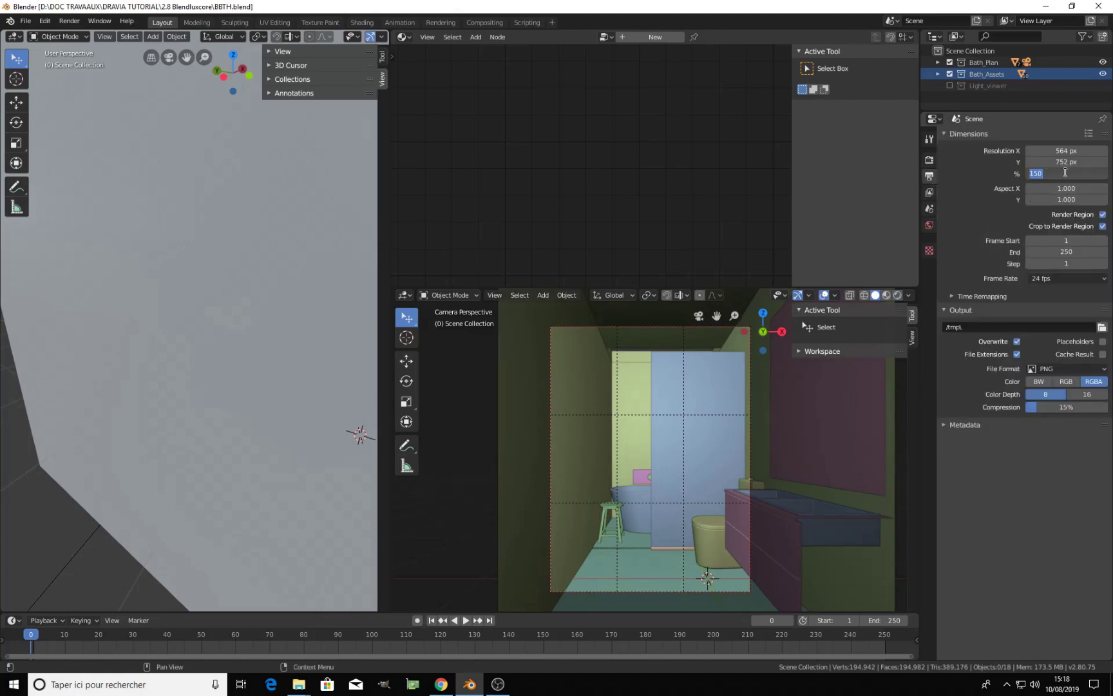
text(120)
key(Return)
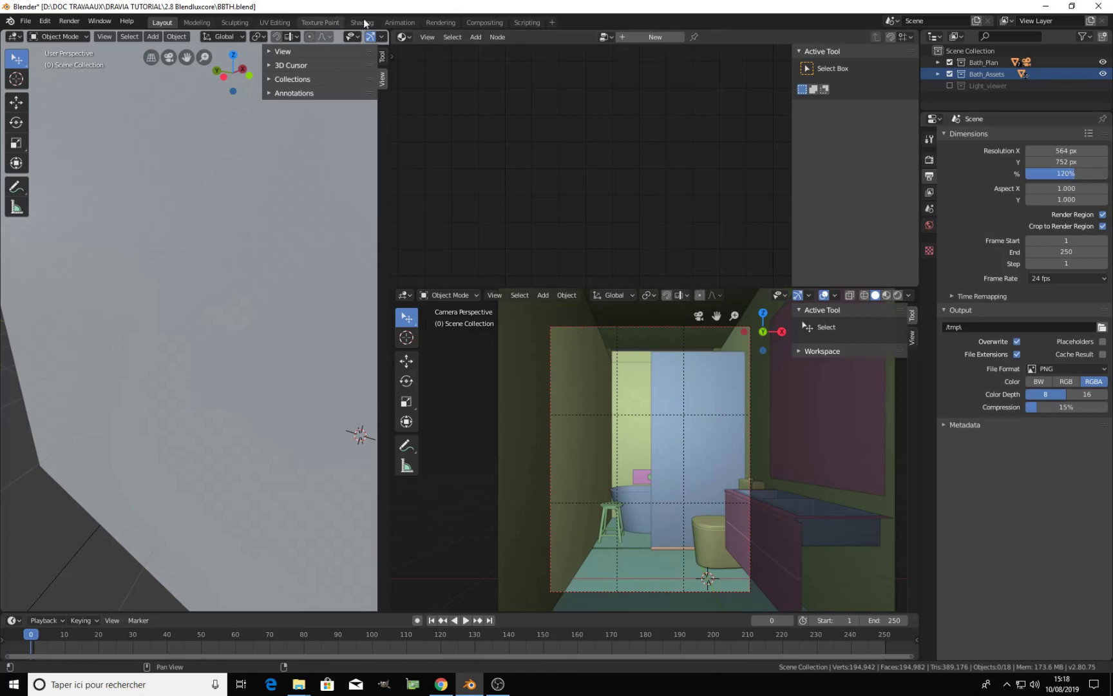
Replace the empty node editor with an image editor for the render result and enlarge its area downward
click(402, 37)
click(425, 92)
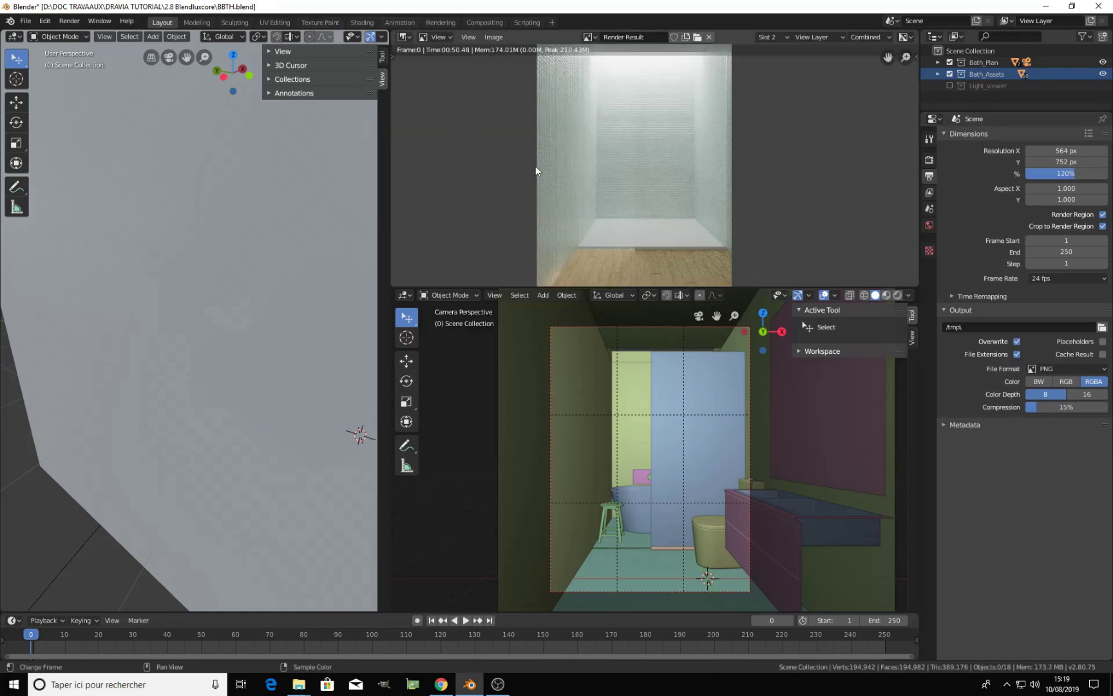
scroll(621, 203, up, 4)
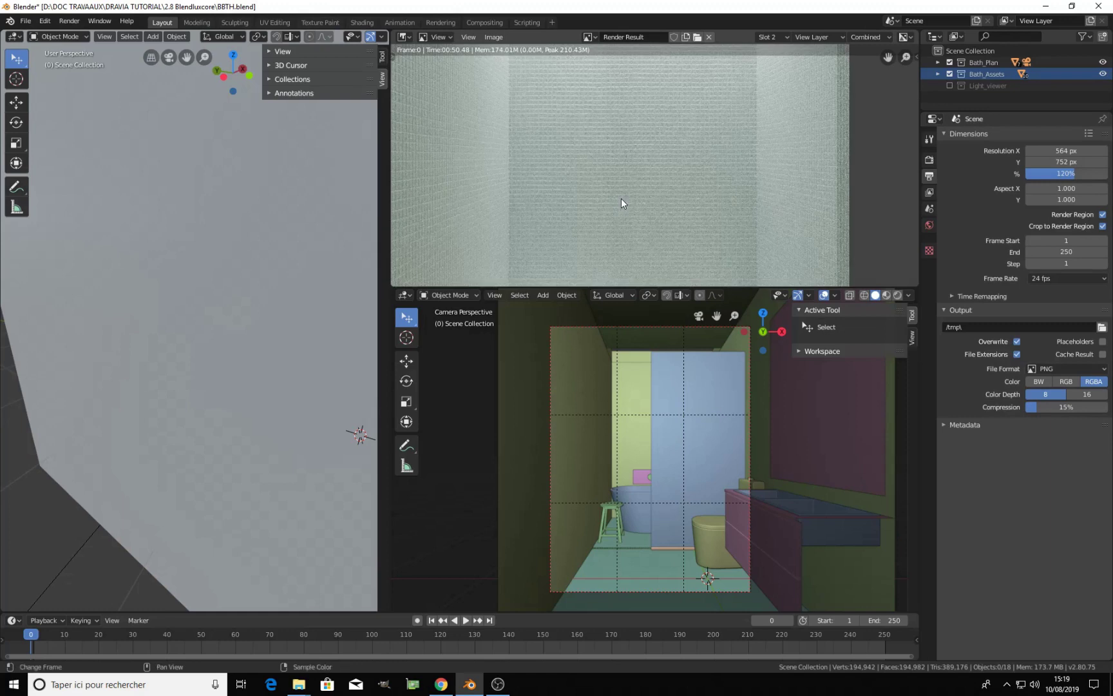
drag(659, 287, 680, 510)
scroll(687, 325, down, 4)
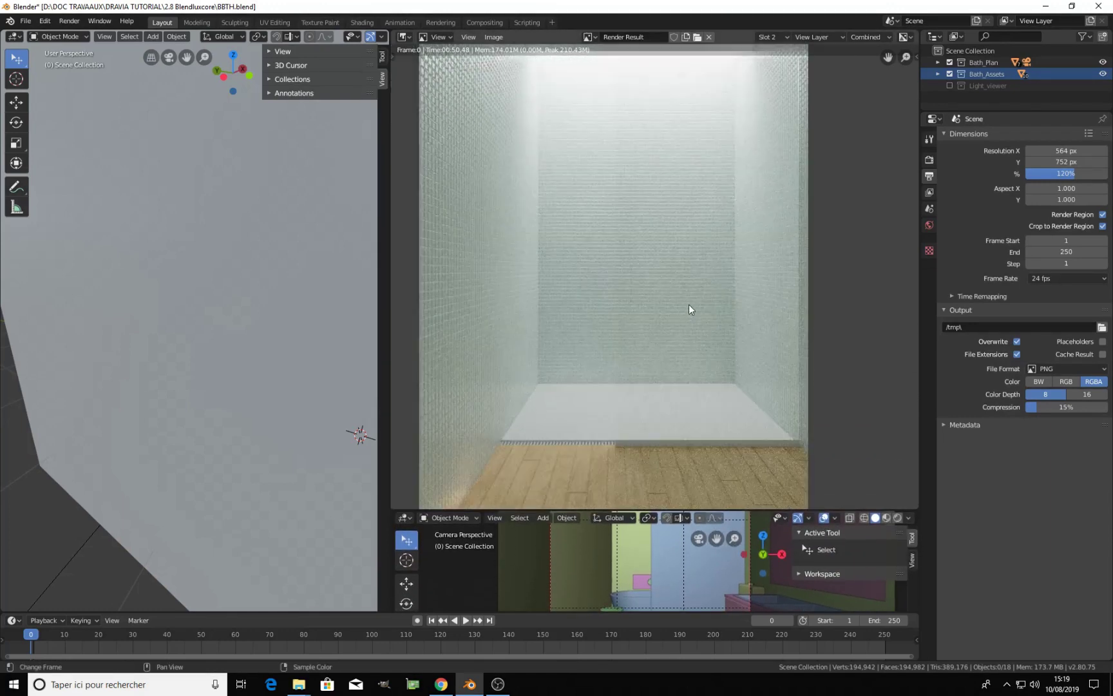
Render the furnished bathroom from the camera, widen the image editor and examine the image as it refines
key(F12)
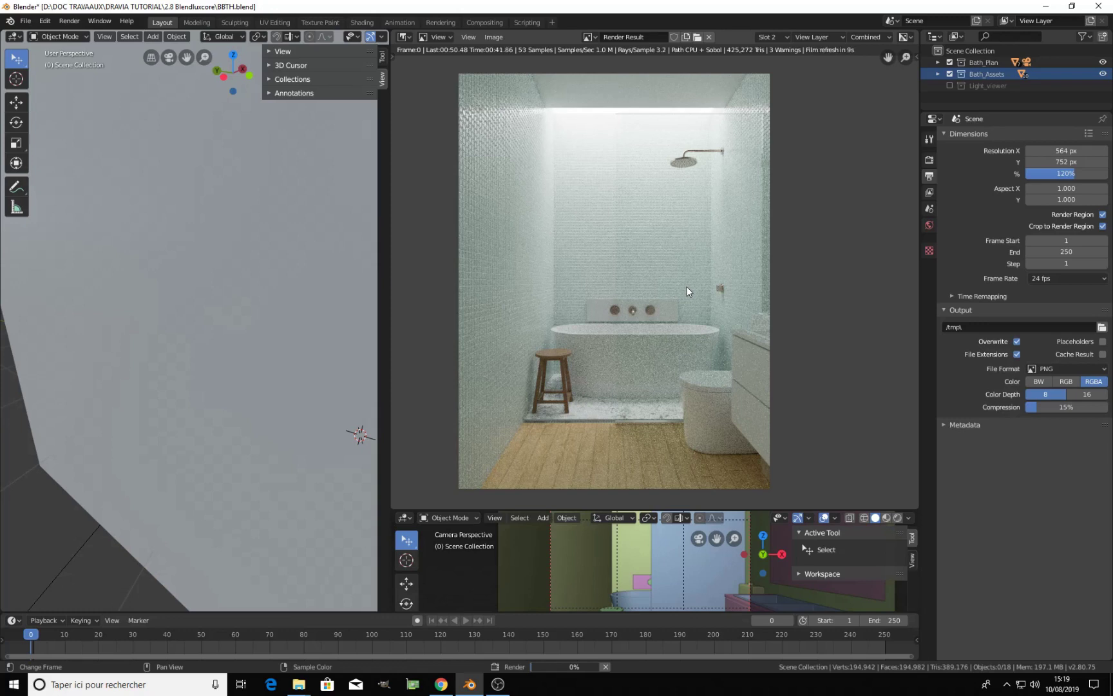
middle_drag(691, 223, 688, 192)
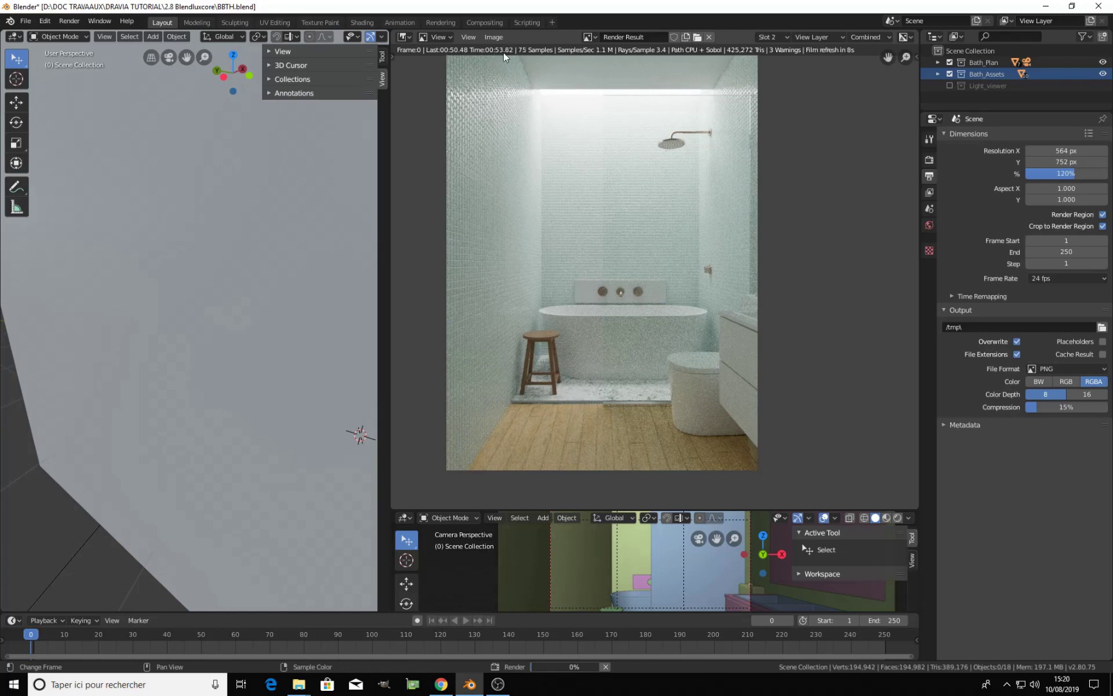
middle_drag(629, 177, 631, 184)
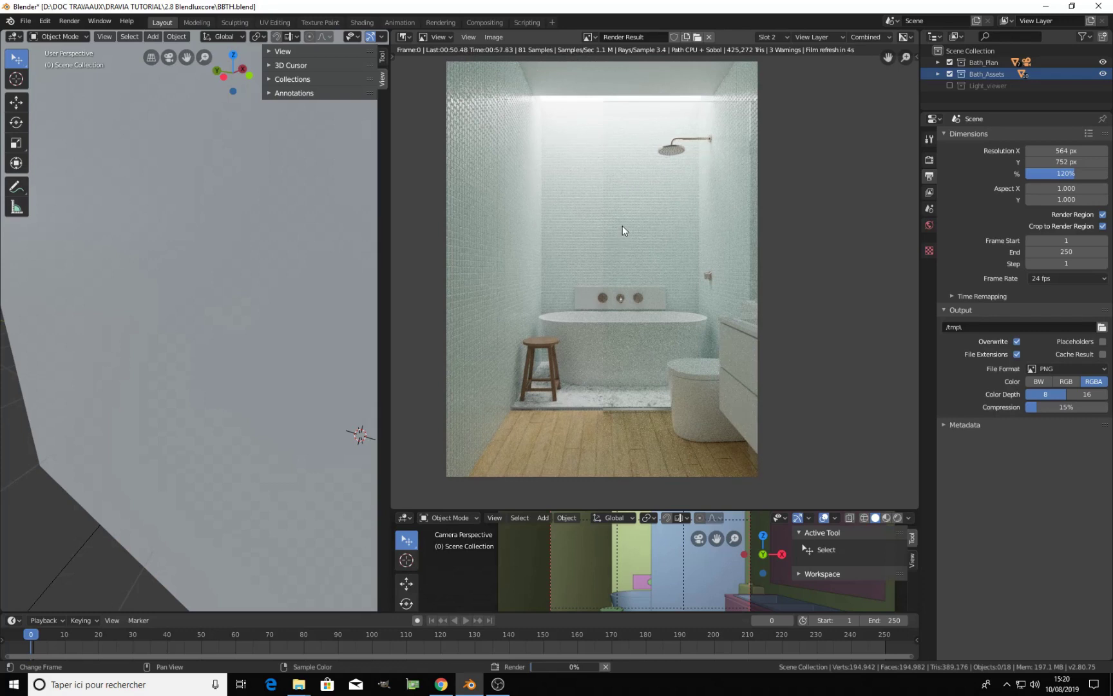
scroll(623, 226, up, 1)
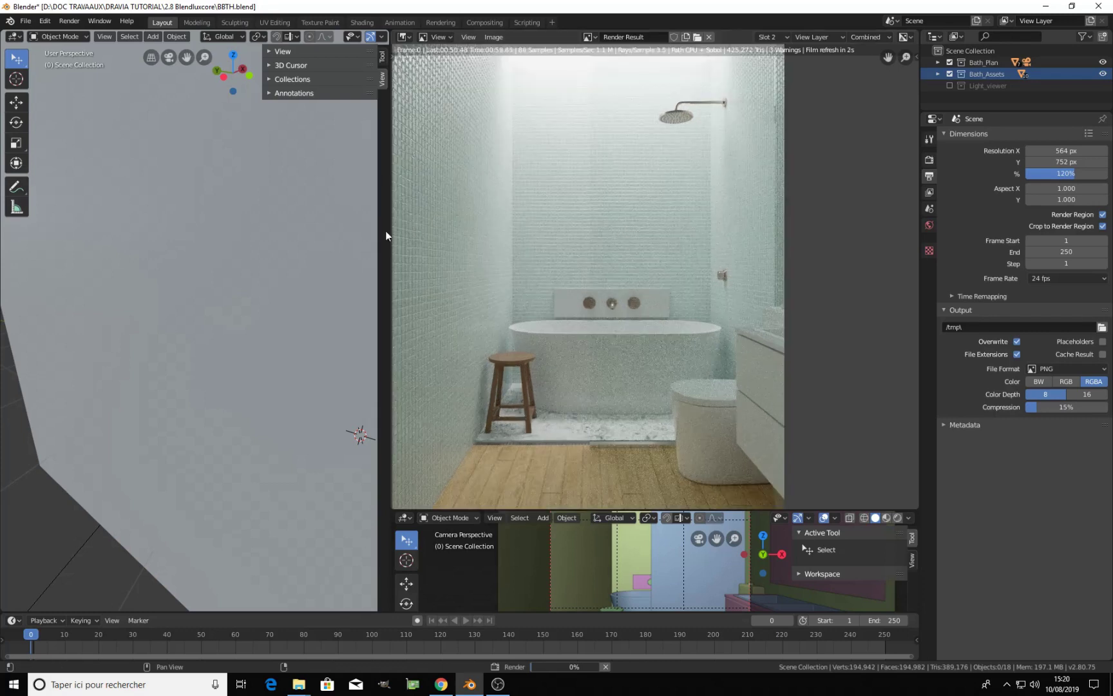
drag(387, 232, 177, 223)
middle_drag(470, 246, 606, 287)
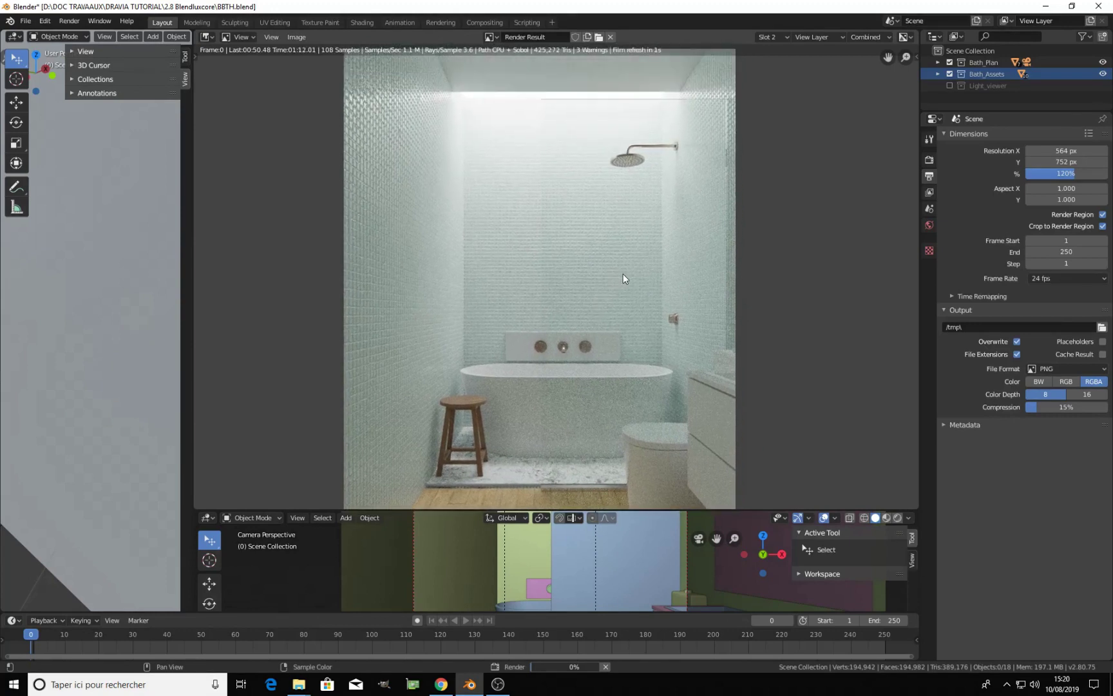
scroll(618, 272, down, 1)
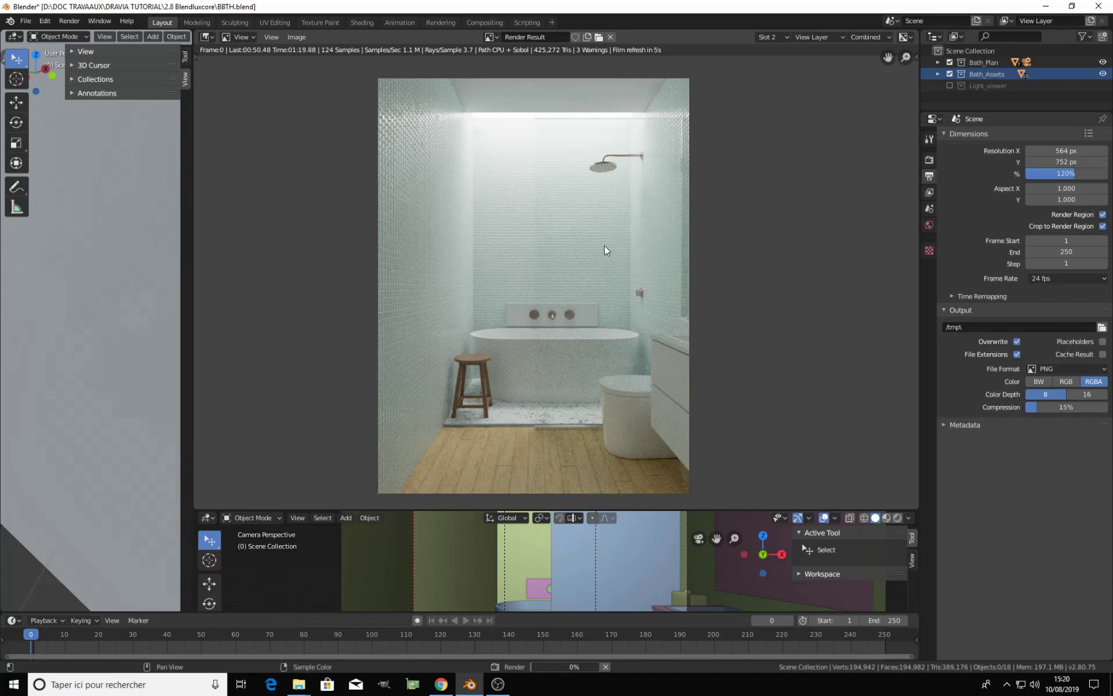
scroll(604, 250, up, 1)
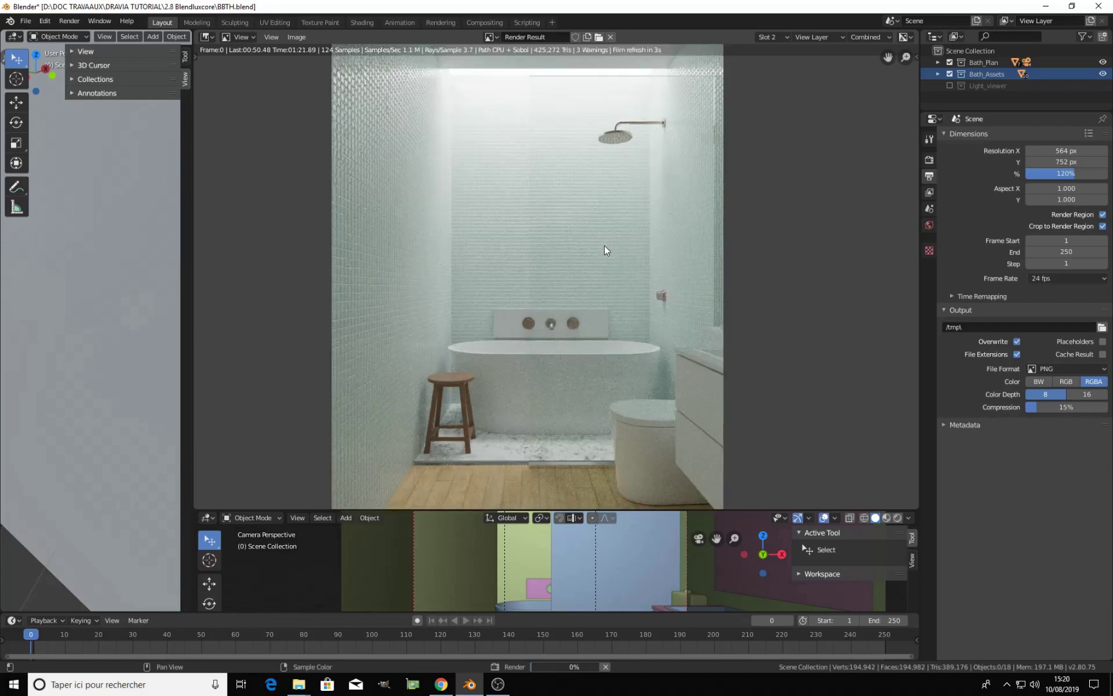